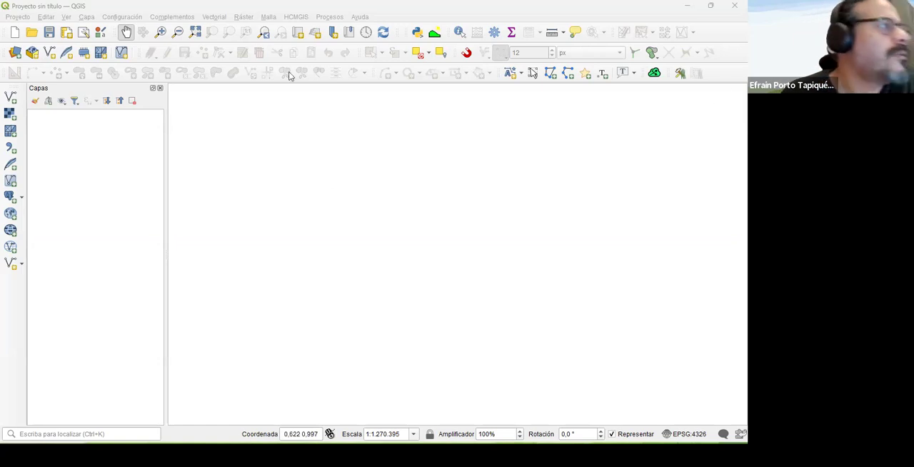
# - Add the vector layer Provincias_Bolivia.shp from Clase_02 > 02_Creacion_Capas_Nuevas > 01_Extraccion to the project
pyautogui.click(14, 98)
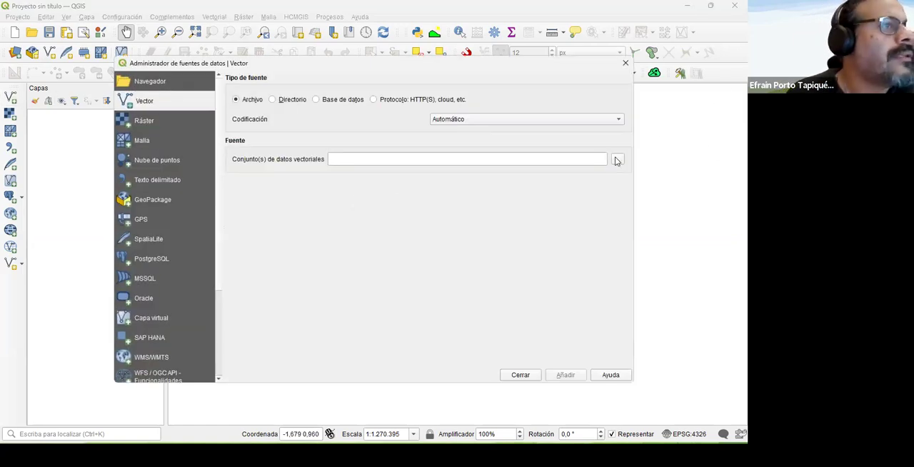
pyautogui.click(618, 160)
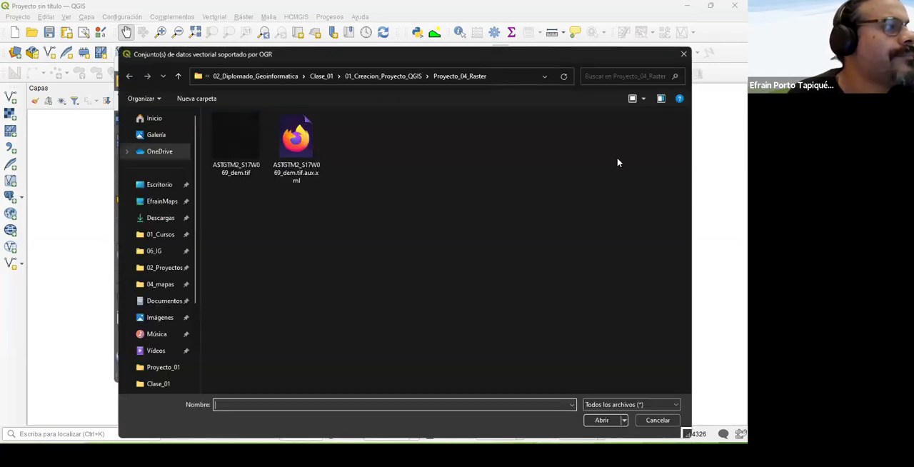
pyautogui.click(265, 77)
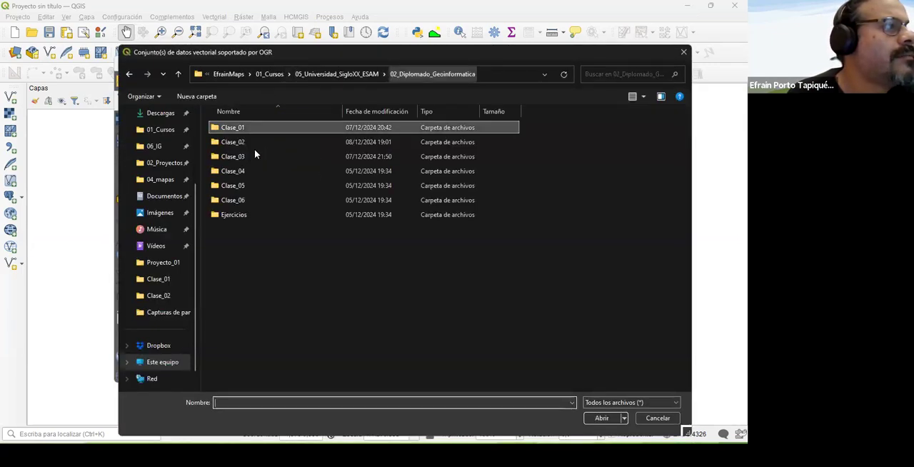
pyautogui.doubleClick(234, 143)
pyautogui.doubleClick(235, 129)
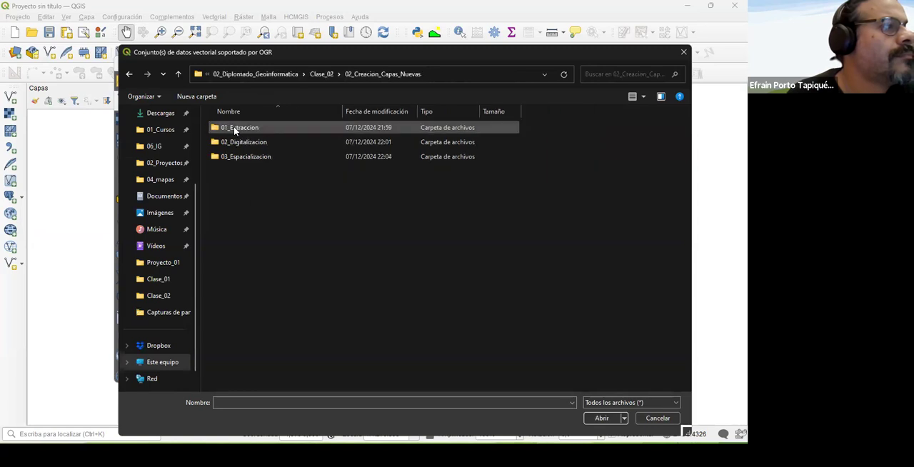
pyautogui.doubleClick(234, 129)
pyautogui.doubleClick(259, 181)
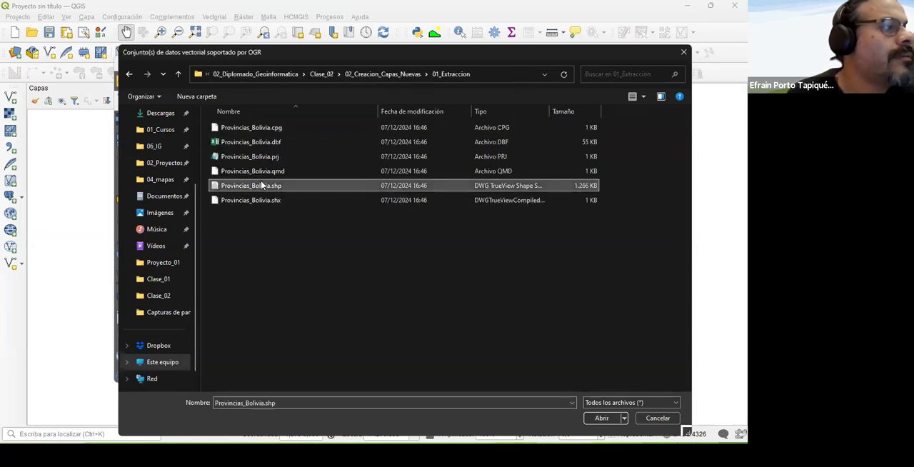
pyautogui.click(563, 374)
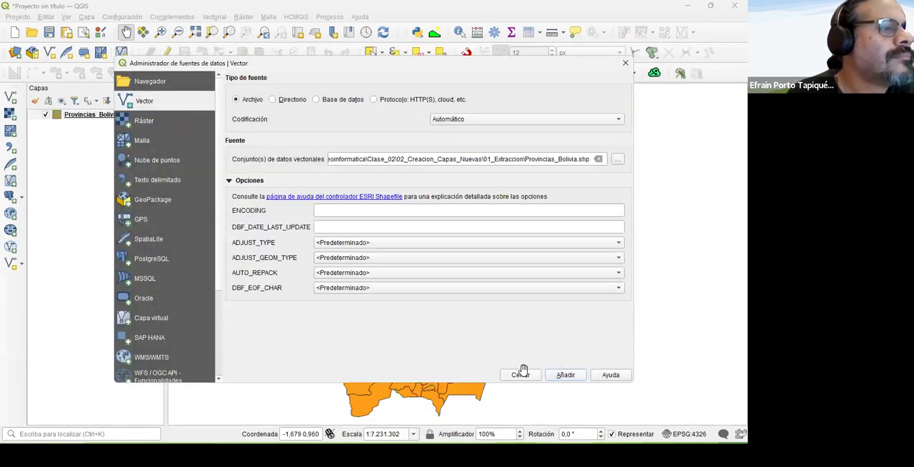
pyautogui.click(525, 371)
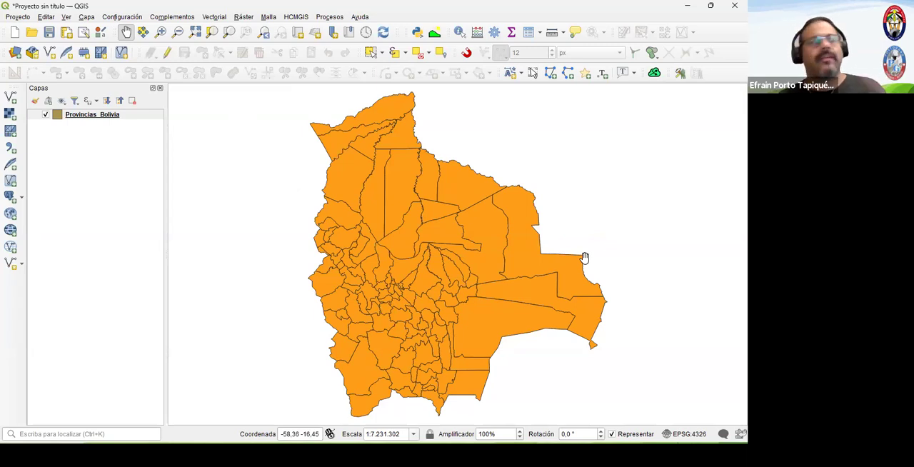
# - Set the Provincias_Bolivia layer to simple labels (Etiquetas sencillas) taken from the NAME_1 field
pyautogui.rightClick(108, 116)
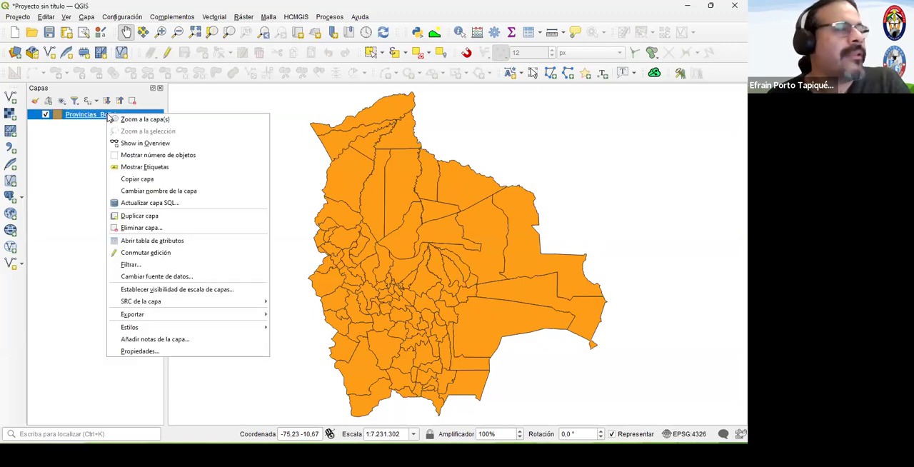
pyautogui.click(137, 351)
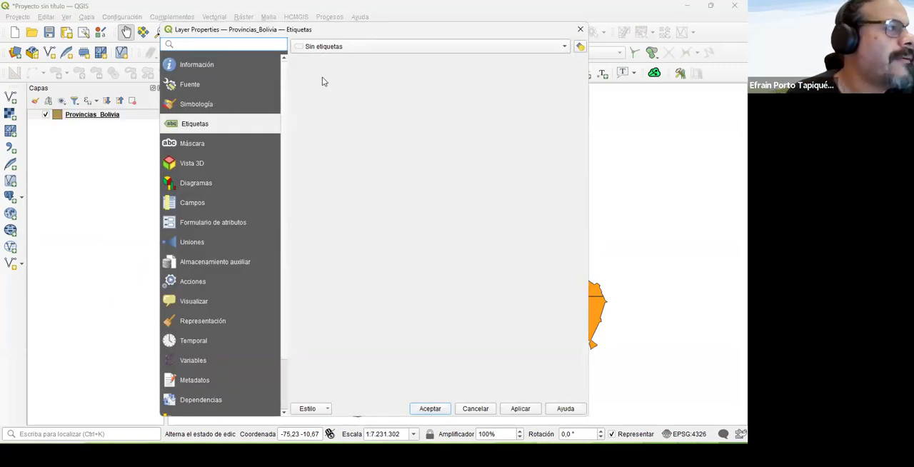
pyautogui.click(340, 46)
pyautogui.click(341, 48)
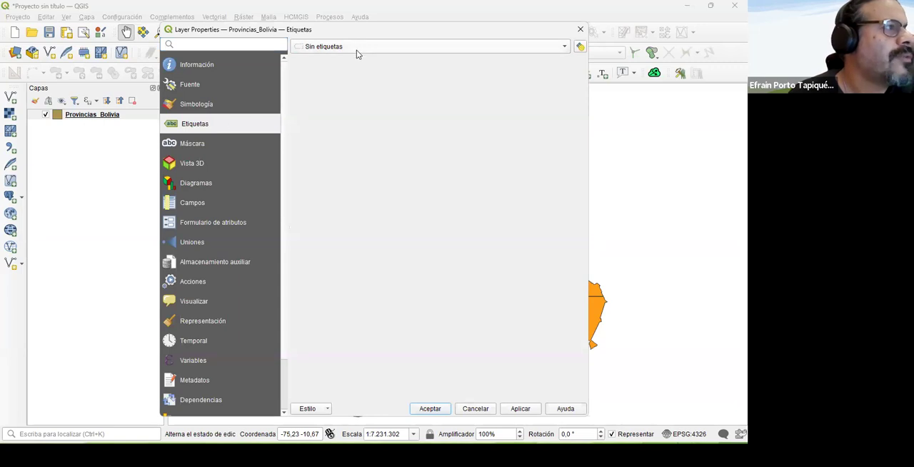
pyautogui.click(356, 50)
pyautogui.click(376, 60)
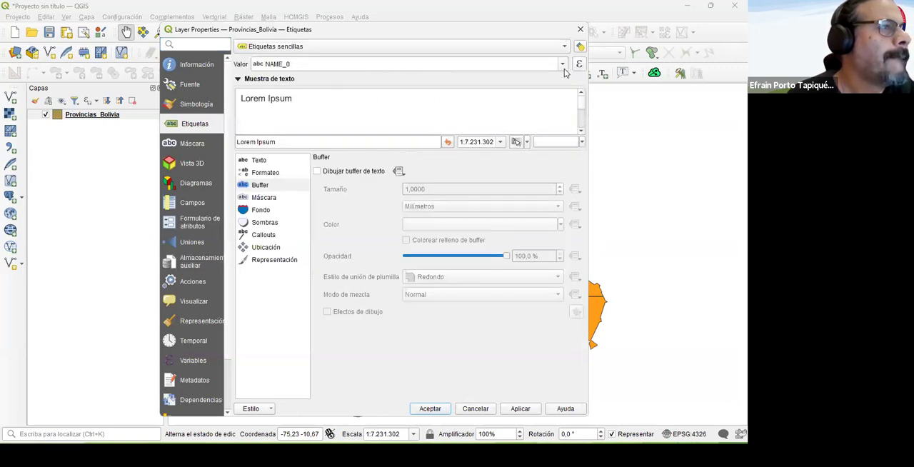
pyautogui.click(563, 64)
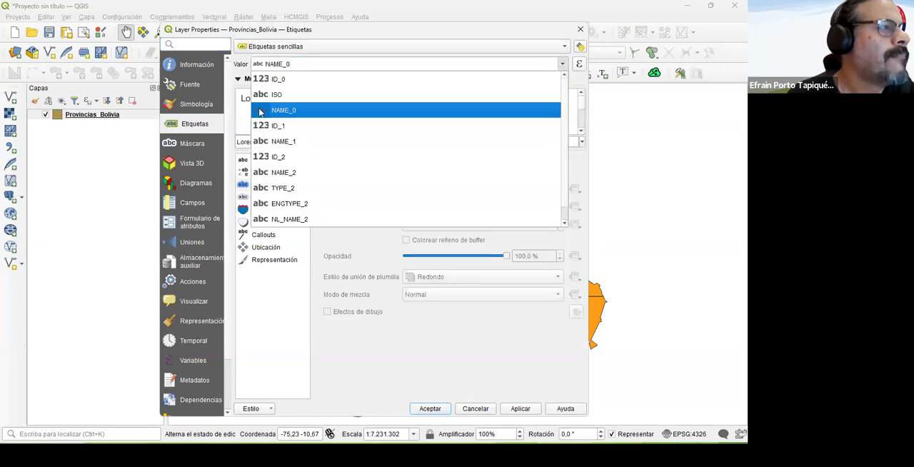
pyautogui.click(297, 141)
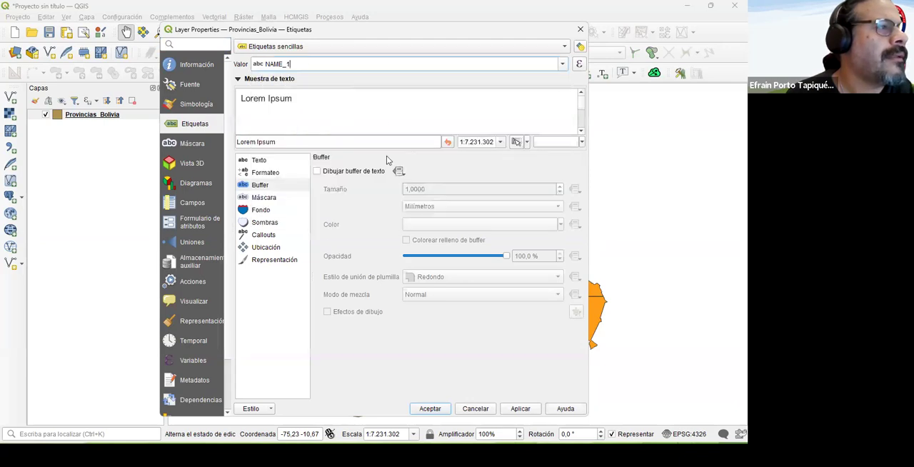
# - Enable the text buffer for the labels, keep the Normal text style and apply the labelling to the map
pyautogui.click(347, 176)
pyautogui.click(264, 163)
pyautogui.click(365, 195)
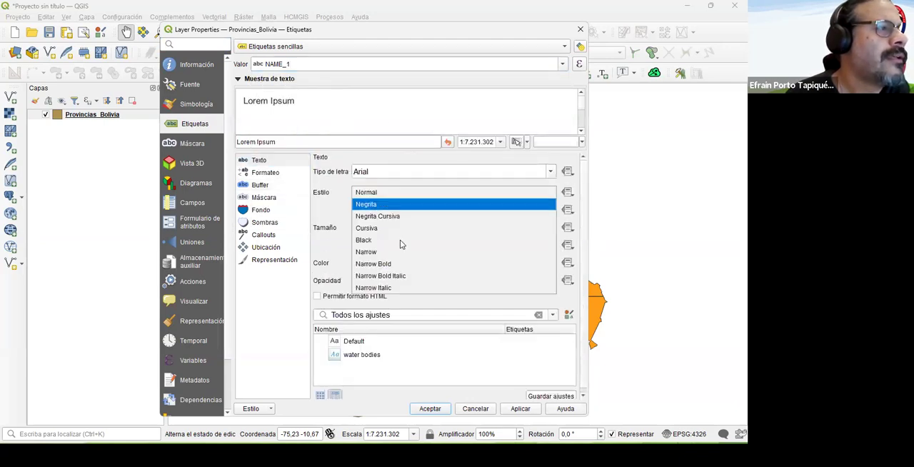
pyautogui.click(437, 403)
pyautogui.click(438, 403)
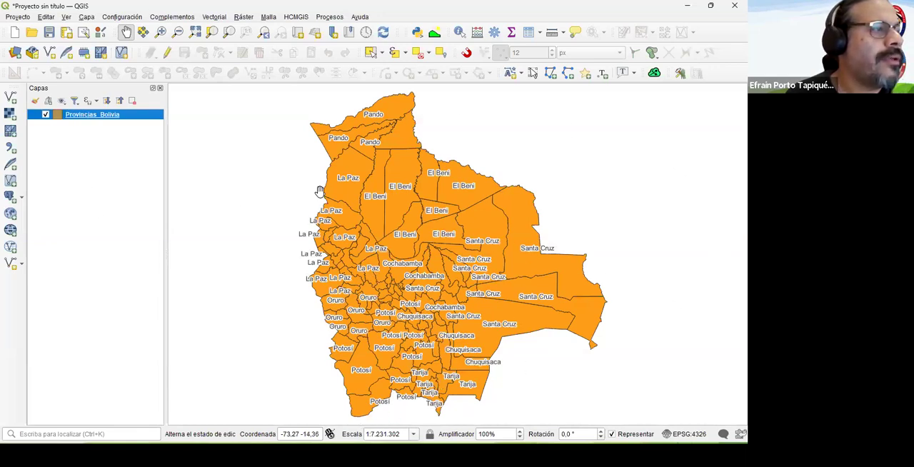
# - Symbolize the Provincias_Bolivia layer as Categorizado on the NAME_1 field and classify it with random colors
pyautogui.rightClick(66, 115)
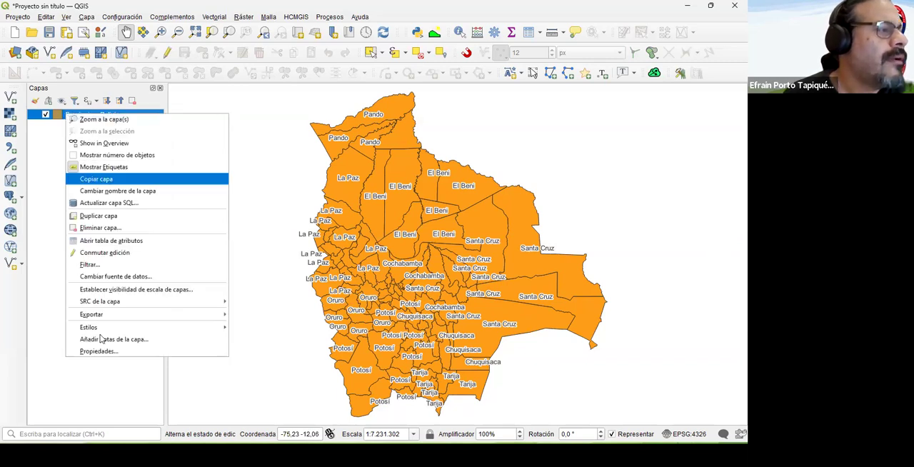
pyautogui.click(99, 351)
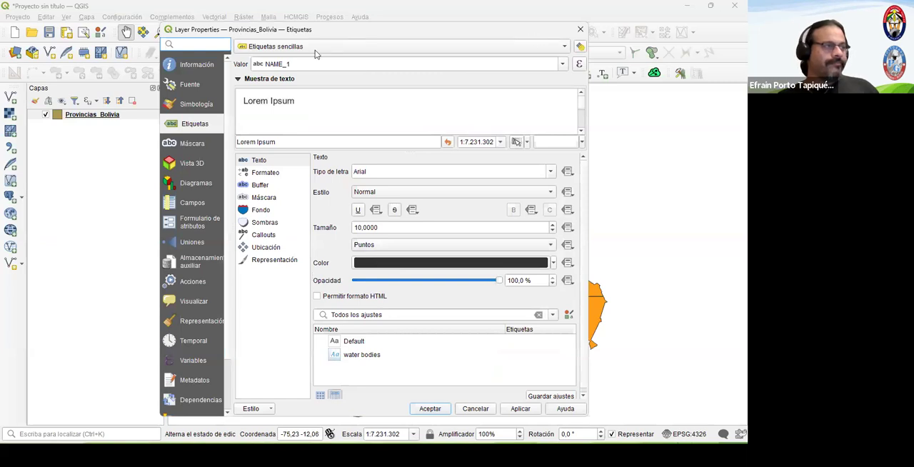
pyautogui.click(211, 101)
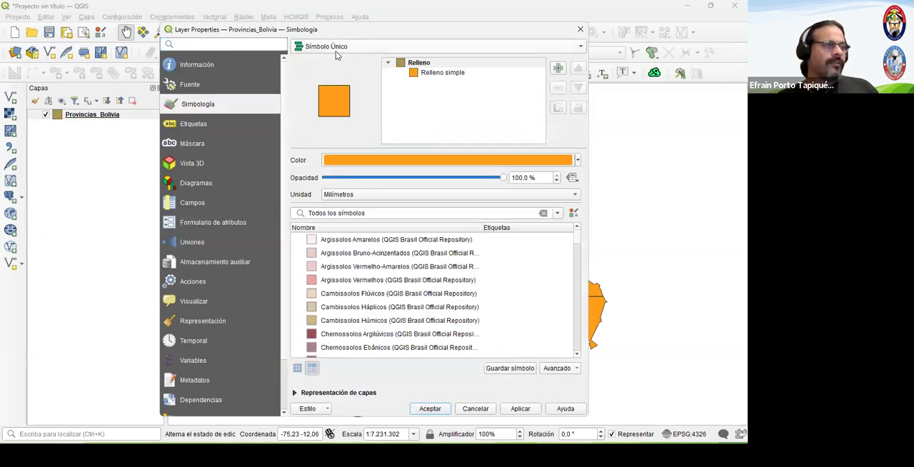
pyautogui.click(334, 47)
pyautogui.click(339, 55)
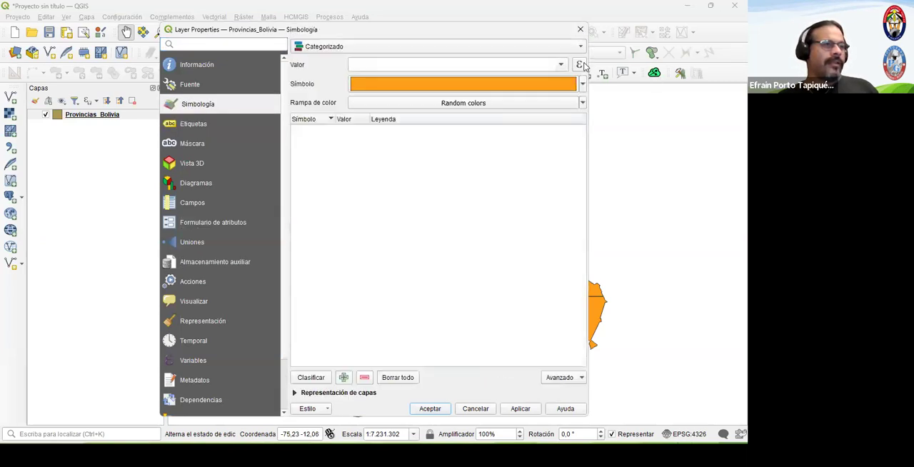
pyautogui.click(564, 65)
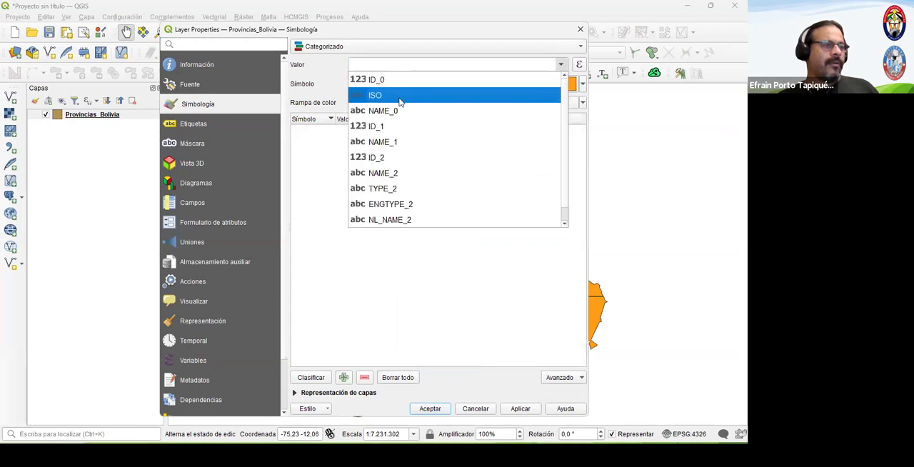
pyautogui.click(384, 141)
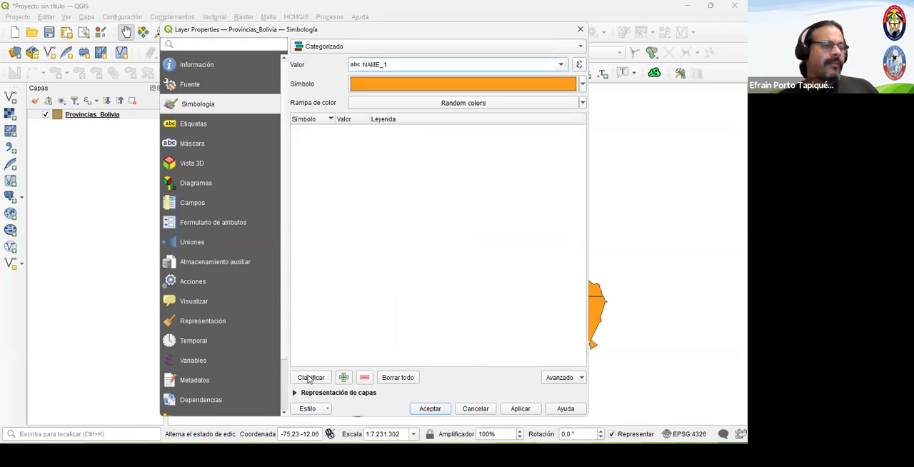
pyautogui.click(311, 377)
# - Remove the category for all other values and apply the categorized symbology to the layer
pyautogui.click(346, 218)
pyautogui.click(364, 377)
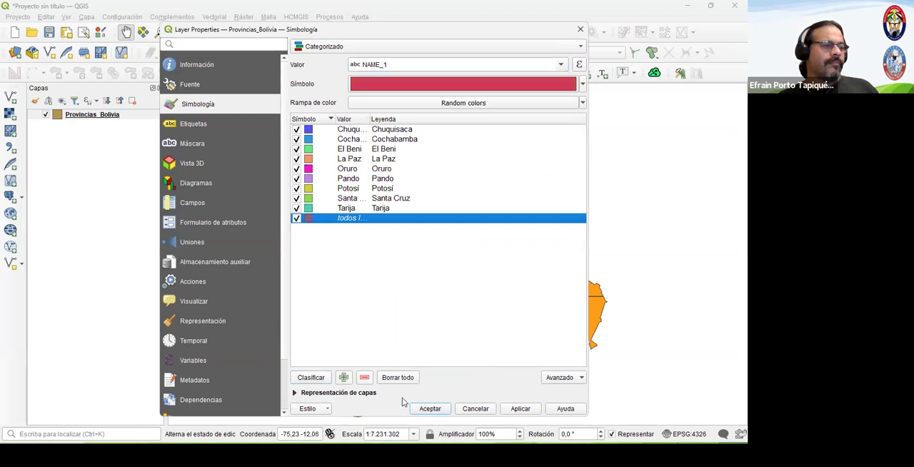
pyautogui.click(430, 410)
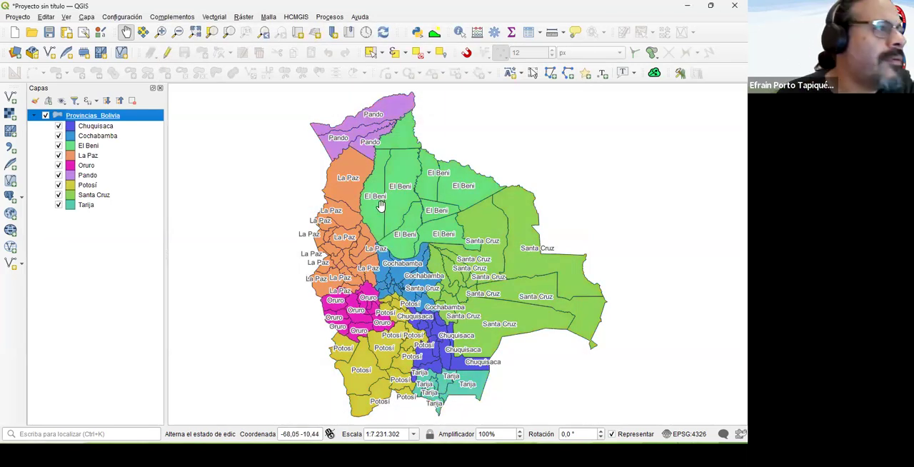
# - Select all the provinces of the Tarija department on the map with an area selection
pyautogui.scroll(1, 421, 288)
pyautogui.scroll(-2, 394, 309)
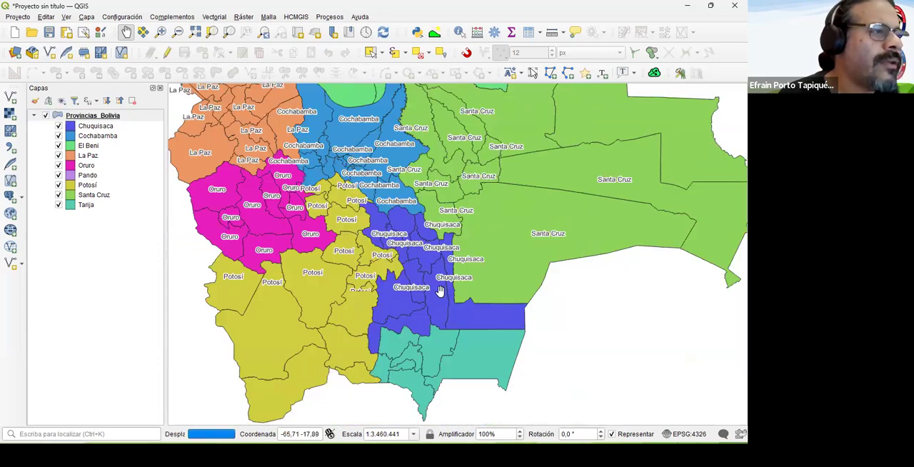
pyautogui.scroll(2, 433, 312)
pyautogui.scroll(-1, 445, 165)
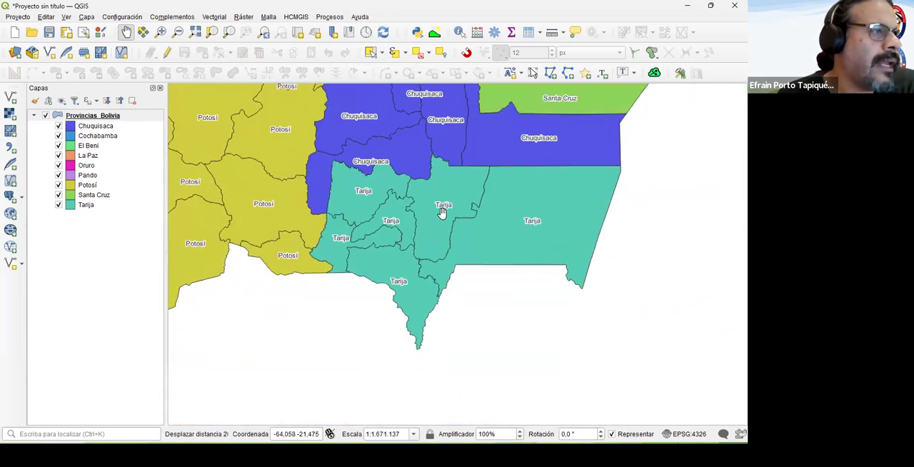
pyautogui.scroll(1, 469, 242)
pyautogui.scroll(-1, 483, 236)
pyautogui.click(161, 33)
pyautogui.moveTo(306, 141); pyautogui.dragTo(652, 379)
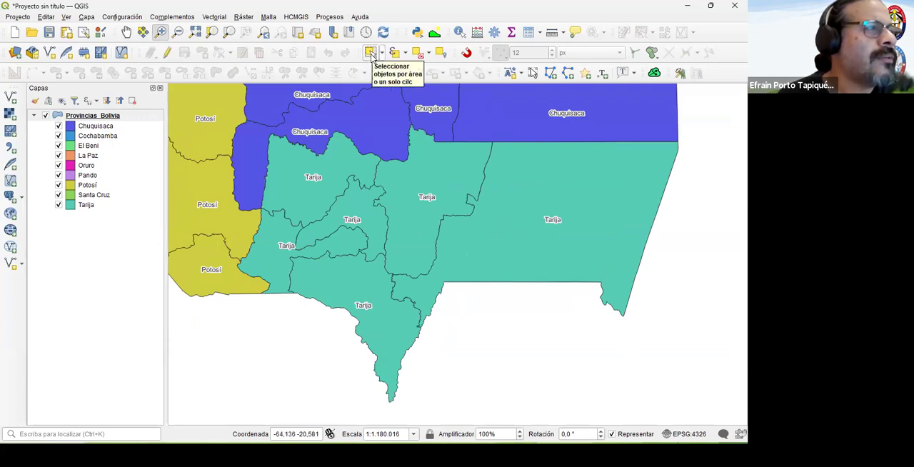
pyautogui.click(371, 55)
pyautogui.moveTo(290, 185); pyautogui.dragTo(703, 321)
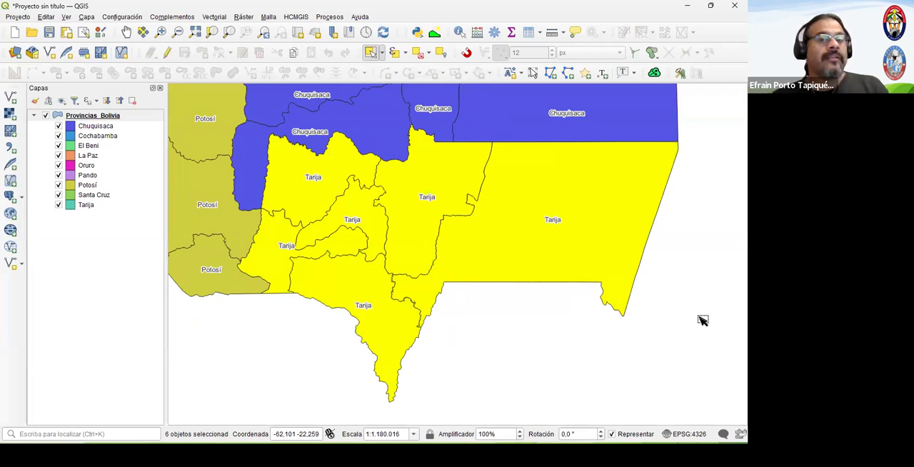
# - Start exporting the selected features of Provincias_Bolivia, choosing Clase_02 > 02_Creacion_Capas_Nuevas > 01_Extraccion as the destination folder
pyautogui.click(100, 115)
pyautogui.rightClick(82, 119)
pyautogui.moveTo(132, 319)
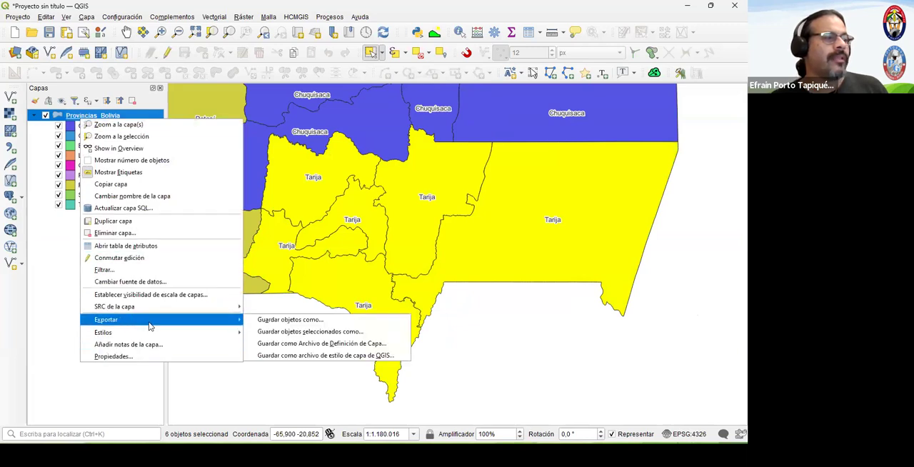
pyautogui.click(394, 332)
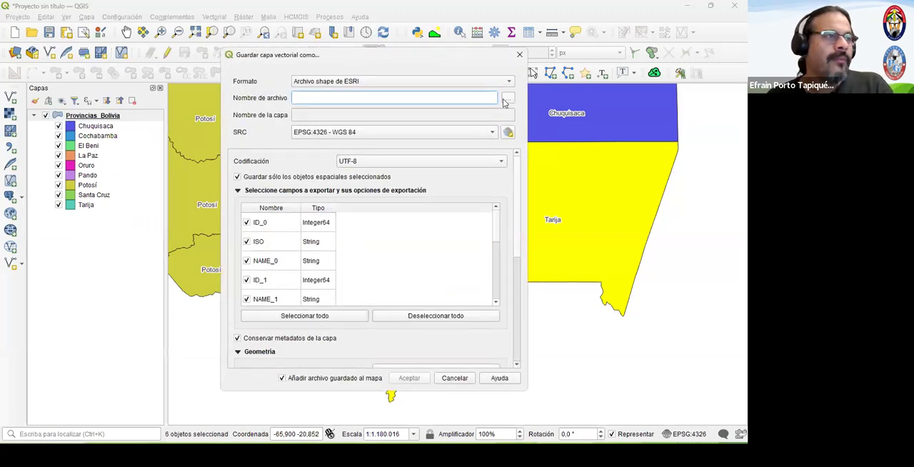
pyautogui.click(506, 98)
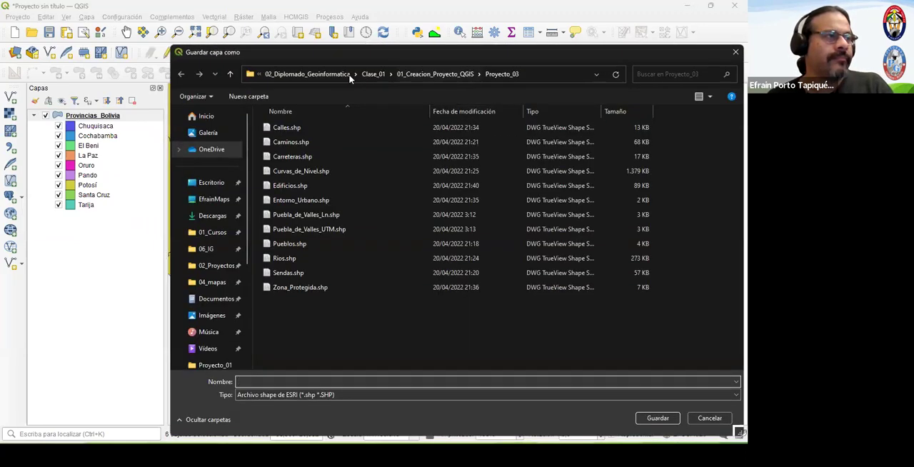
pyautogui.click(348, 75)
pyautogui.click(292, 145)
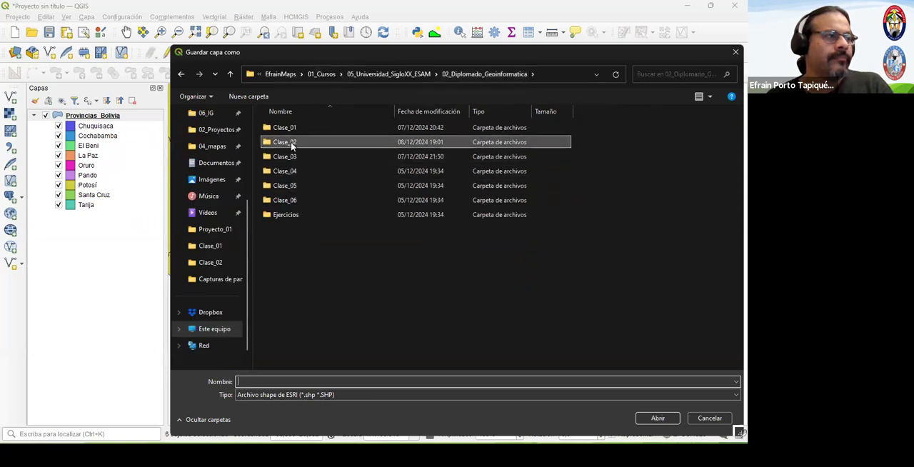
pyautogui.doubleClick(292, 146)
pyautogui.doubleClick(292, 127)
pyautogui.doubleClick(292, 127)
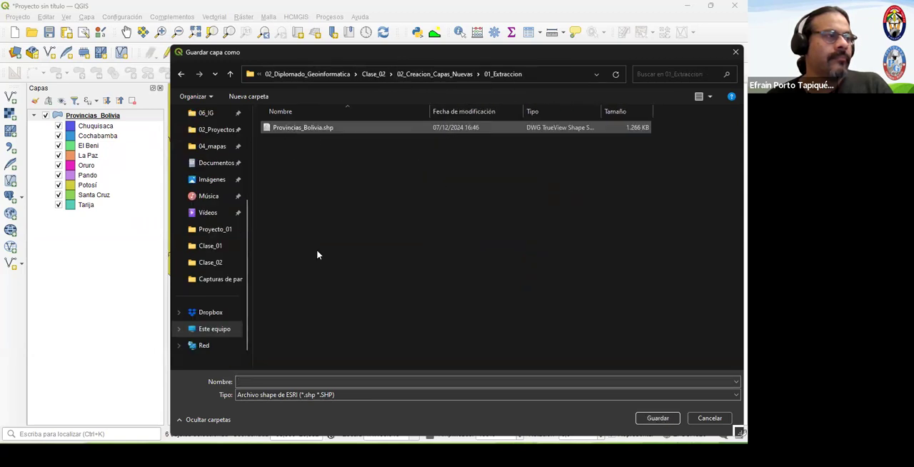
# - Name the output shapefile Dpto_Tarija and export only the selected features in EPSG:4326
pyautogui.click(243, 382)
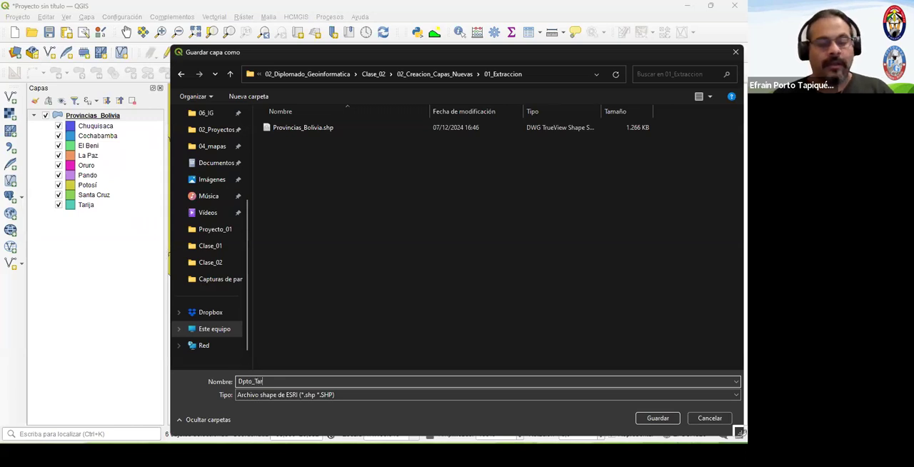
pyautogui.press('Return')
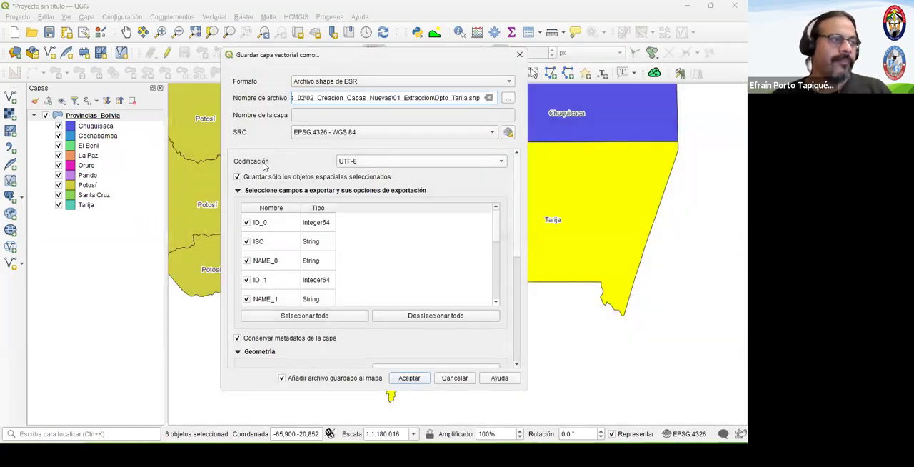
pyautogui.click(407, 379)
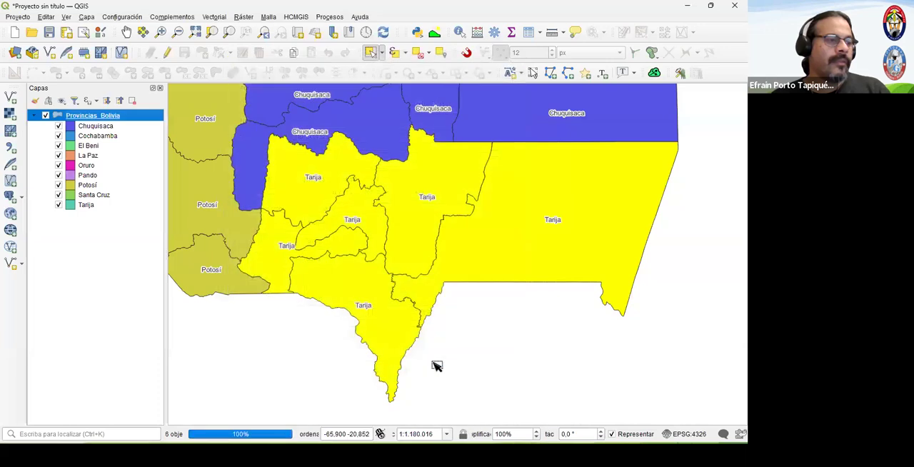
# - Hide the Provincias_Bolivia layer and fit the map view to the extracted Dpto_Tarija layer
pyautogui.click(45, 125)
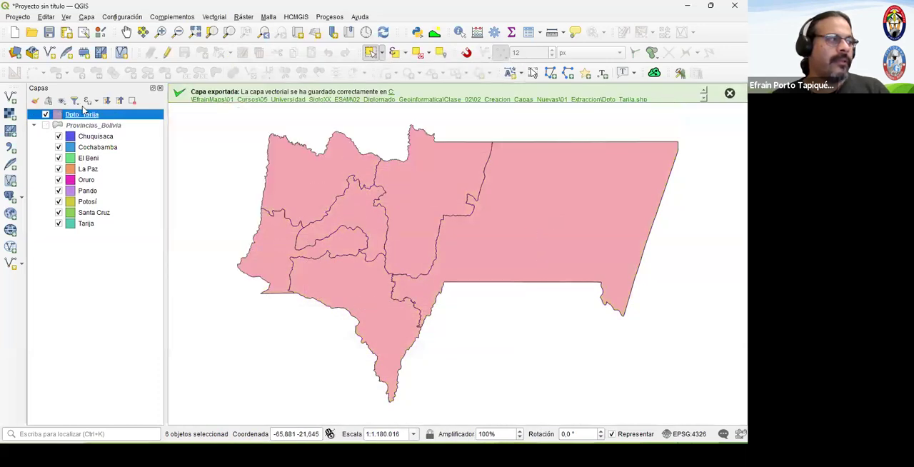
pyautogui.rightClick(82, 115)
pyautogui.click(115, 120)
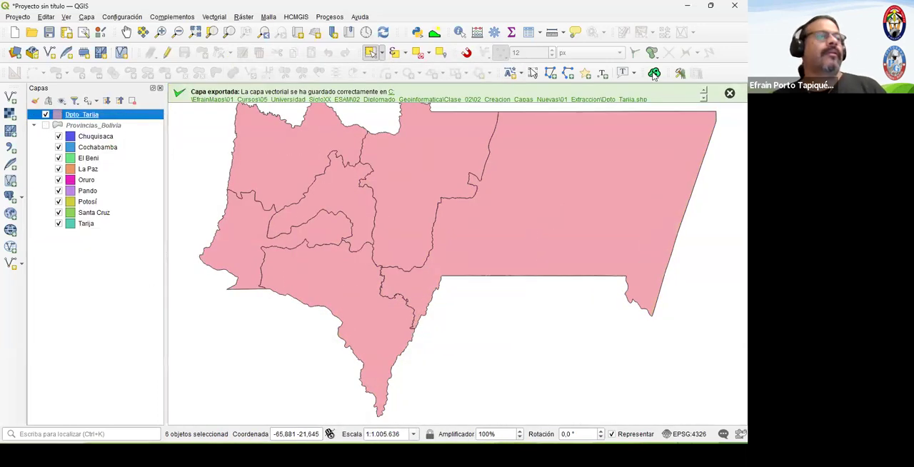
pyautogui.click(729, 94)
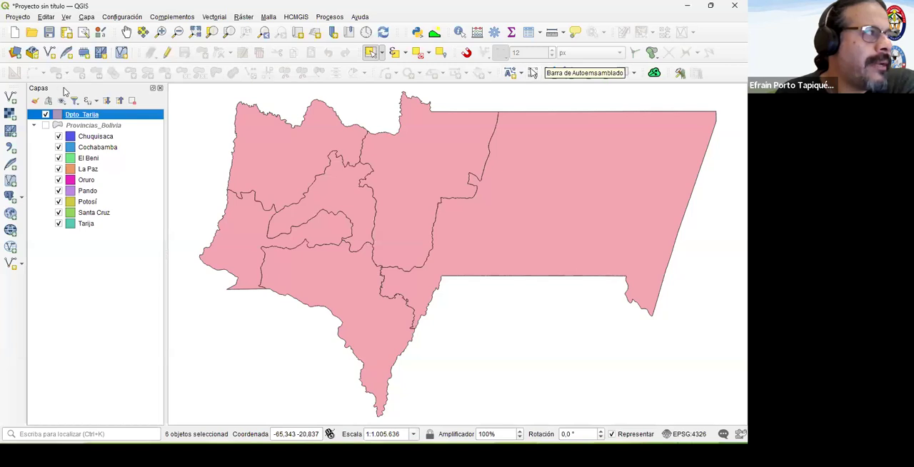
# - Show Provincias_Bolivia in full instead of Dpto_Tarija and clear the current feature selection
pyautogui.click(45, 114)
pyautogui.click(46, 125)
pyautogui.rightClick(65, 126)
pyautogui.click(82, 131)
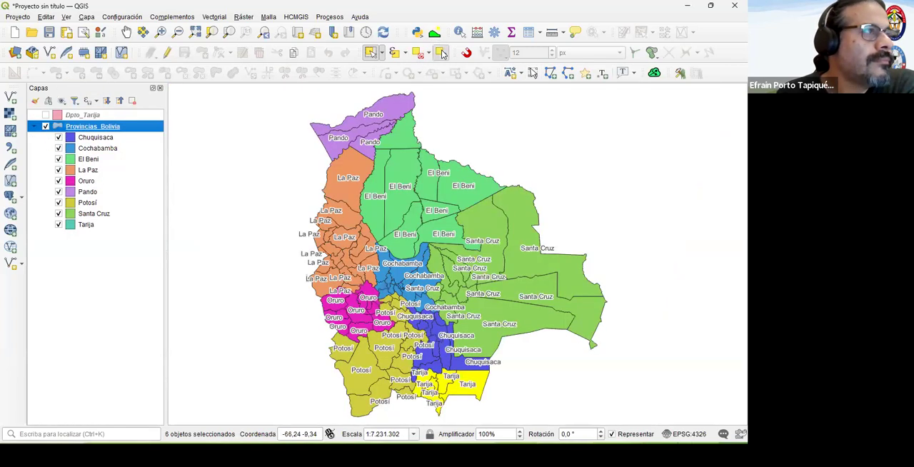
pyautogui.click(440, 52)
pyautogui.click(634, 18)
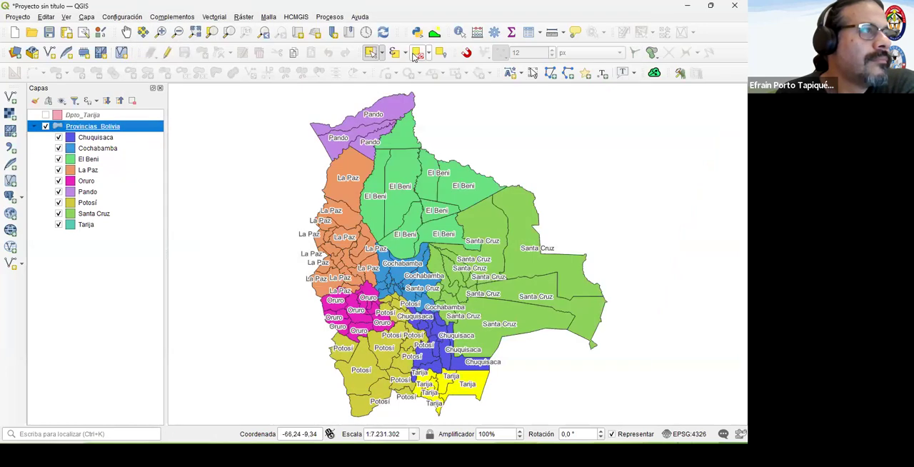
pyautogui.click(418, 54)
# - Set up a new decimal field named Area with length 10 and precision 2 in the Provincias_Bolivia field calculator
pyautogui.rightClick(89, 127)
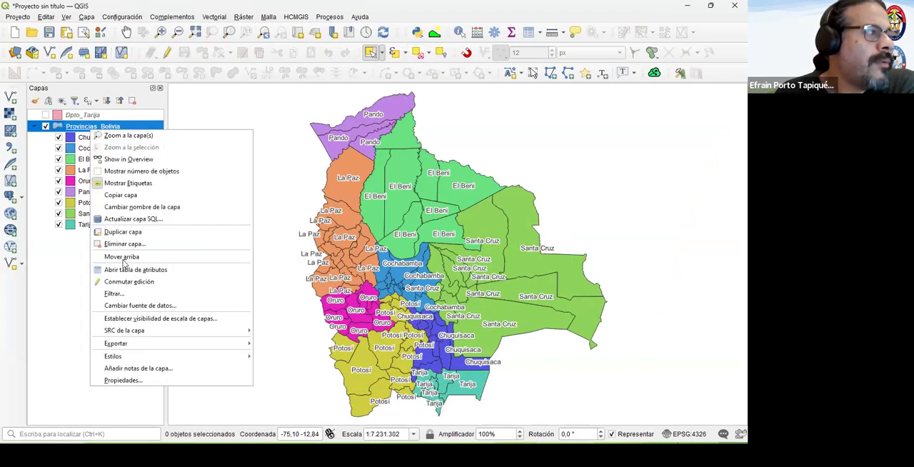
pyautogui.click(125, 270)
pyautogui.moveTo(220, 348); pyautogui.dragTo(578, 375)
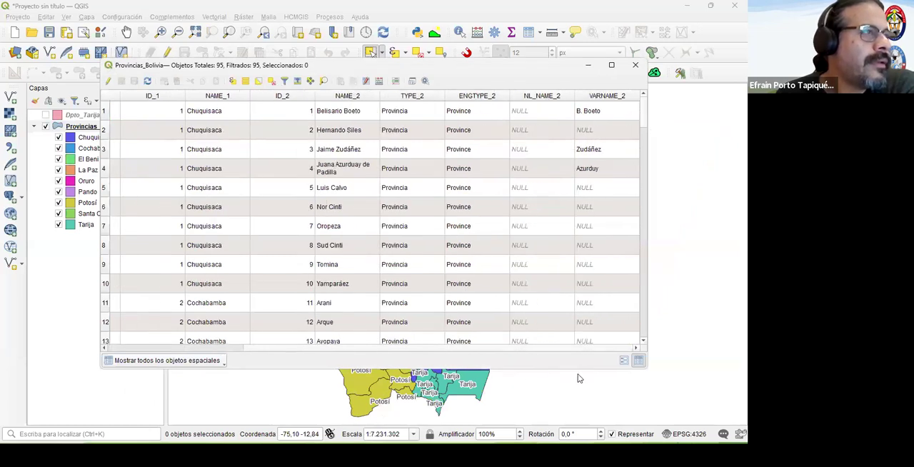
pyautogui.click(379, 80)
pyautogui.click(307, 115)
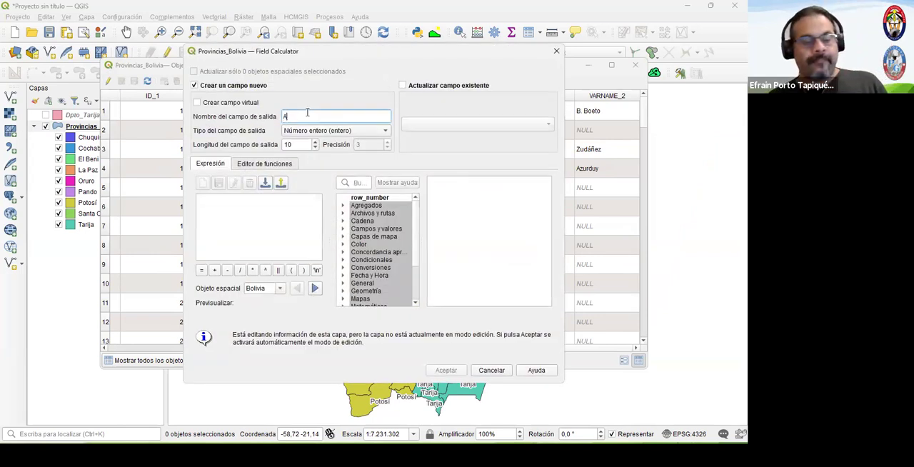
pyautogui.click(331, 131)
pyautogui.click(329, 143)
pyautogui.click(389, 147)
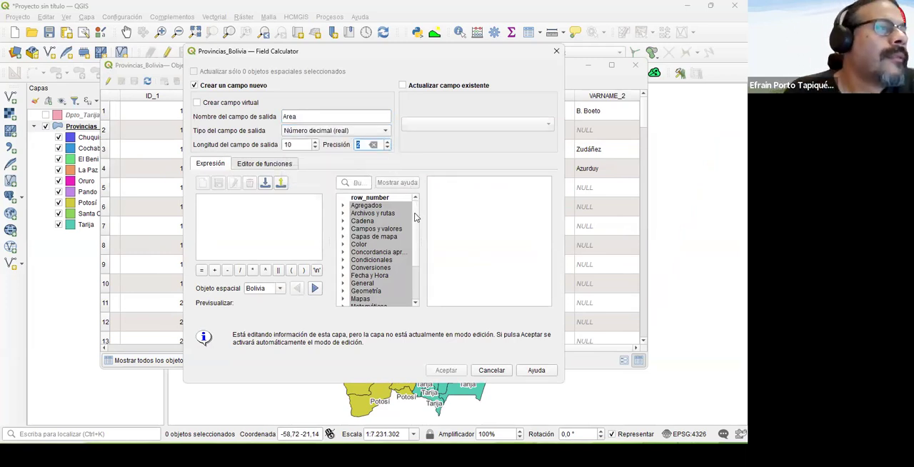
# - Calculate the Area field with the expression $area /1000000, review the values for all provinces and close the attribute table
pyautogui.scroll(-3, 413, 291)
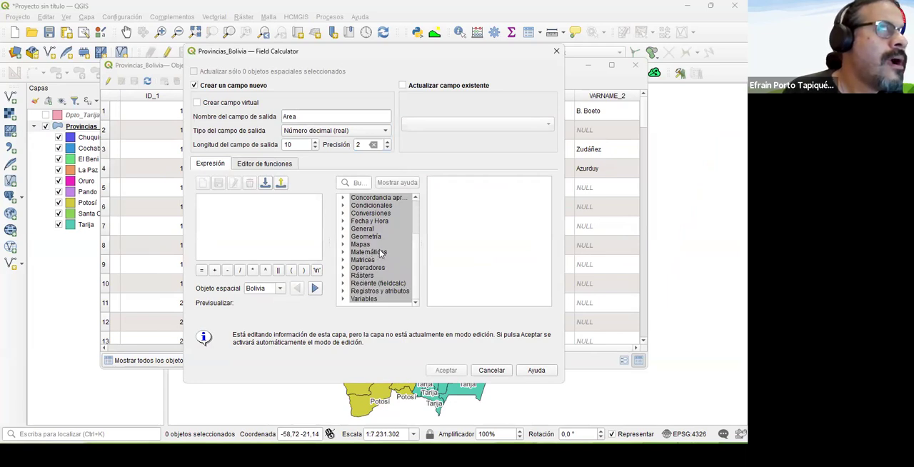
pyautogui.click(343, 236)
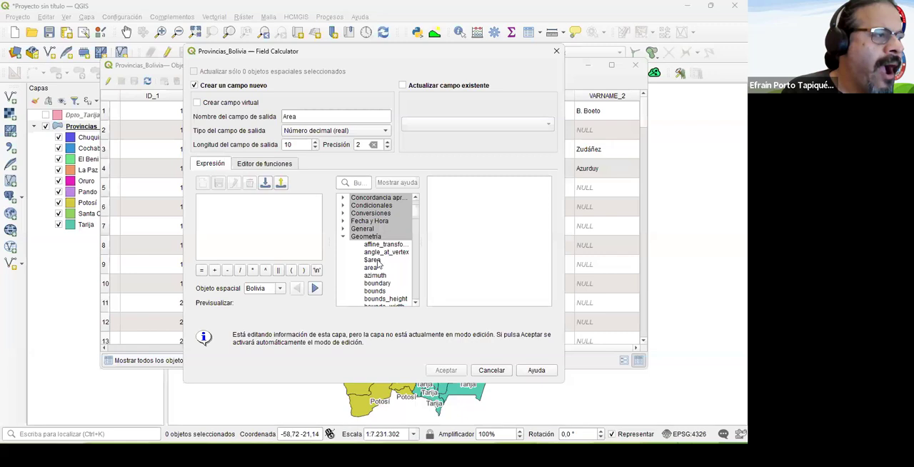
pyautogui.doubleClick(377, 261)
pyautogui.write('/1')
pyautogui.write('000000')
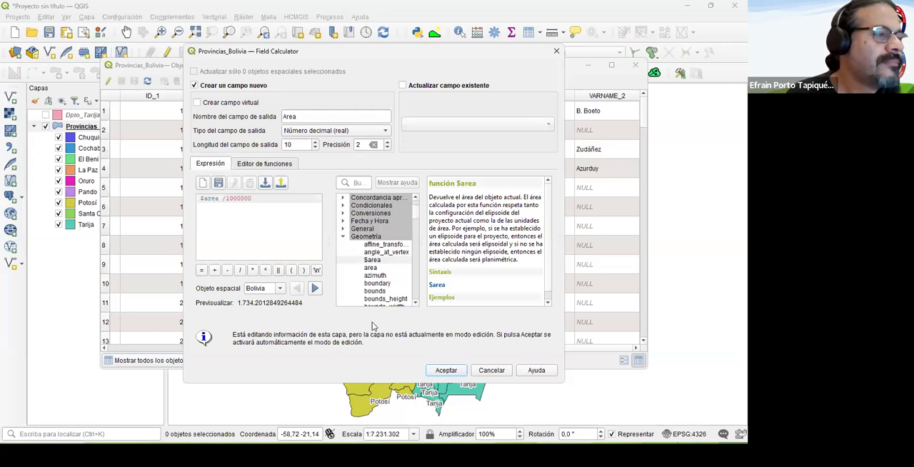
pyautogui.click(445, 370)
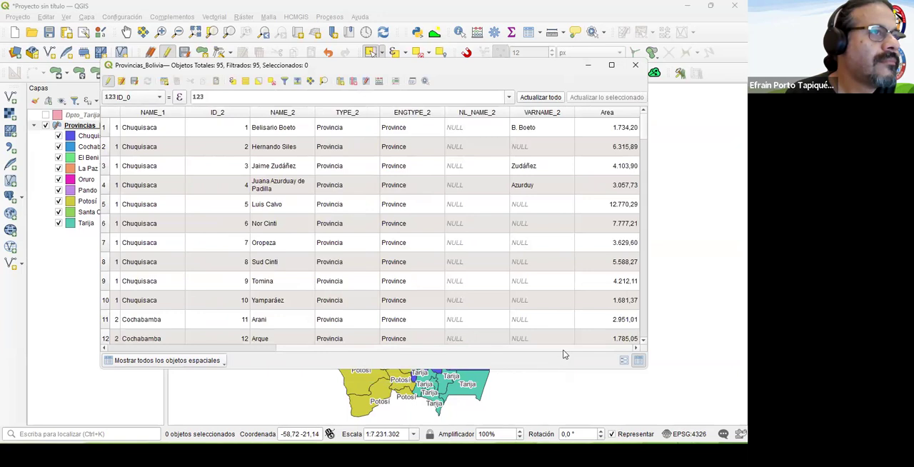
pyautogui.moveTo(642, 134); pyautogui.dragTo(640, 340)
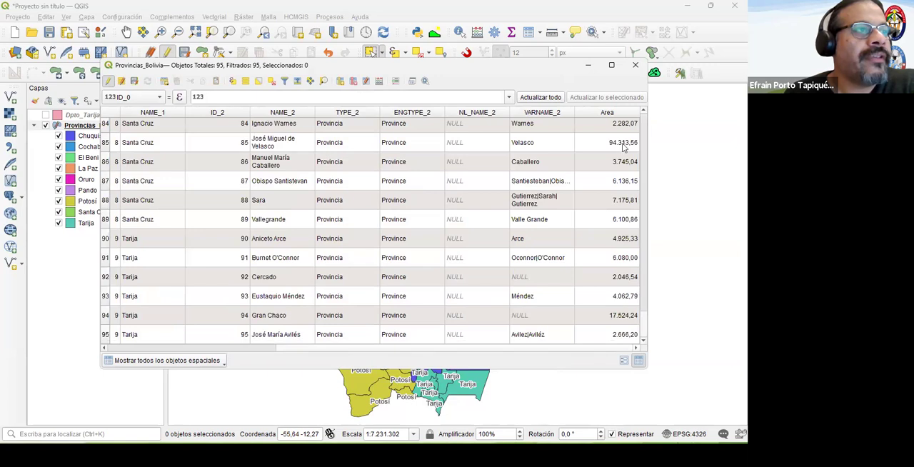
pyautogui.click(635, 67)
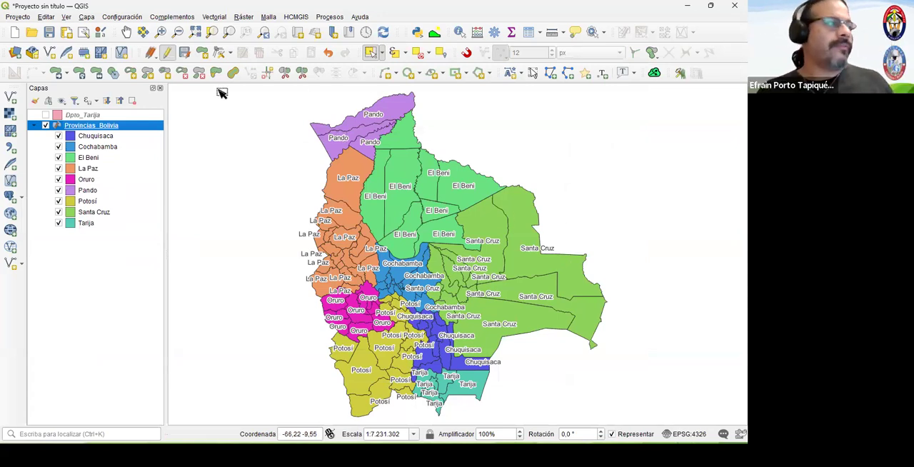
# - Start a selection by expression on the Provincias_Bolivia attribute table, using the Area field
pyautogui.rightClick(94, 127)
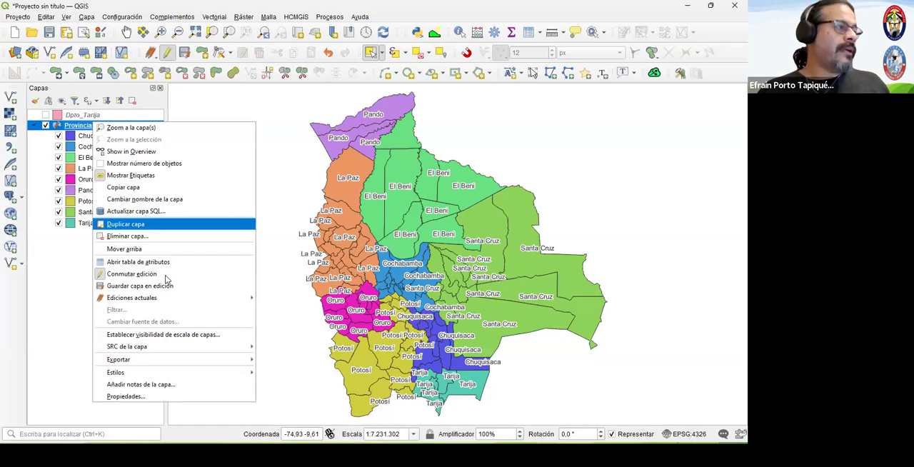
pyautogui.click(164, 262)
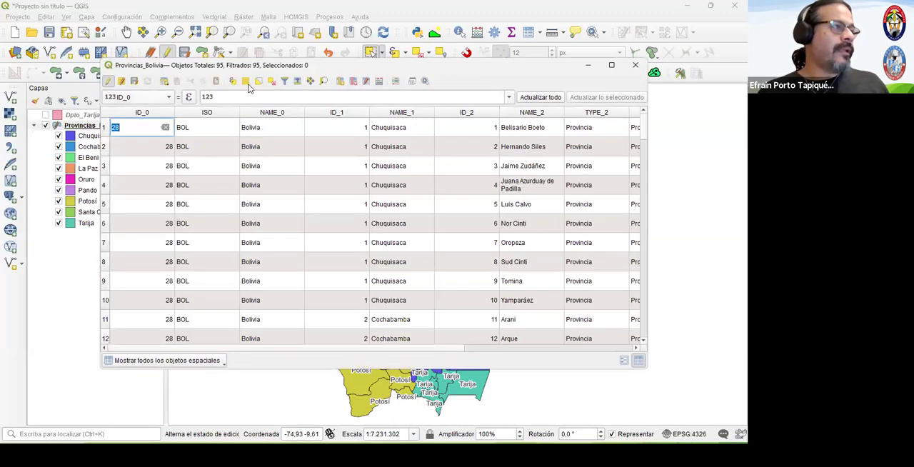
pyautogui.click(233, 83)
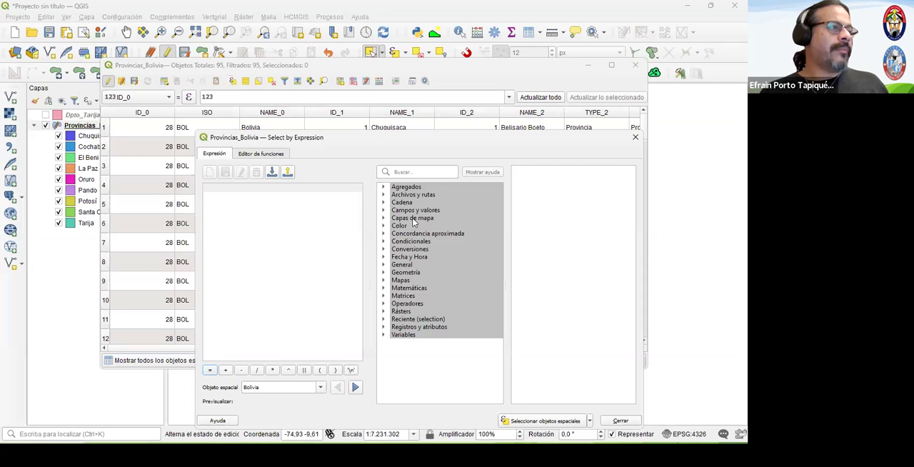
pyautogui.click(383, 210)
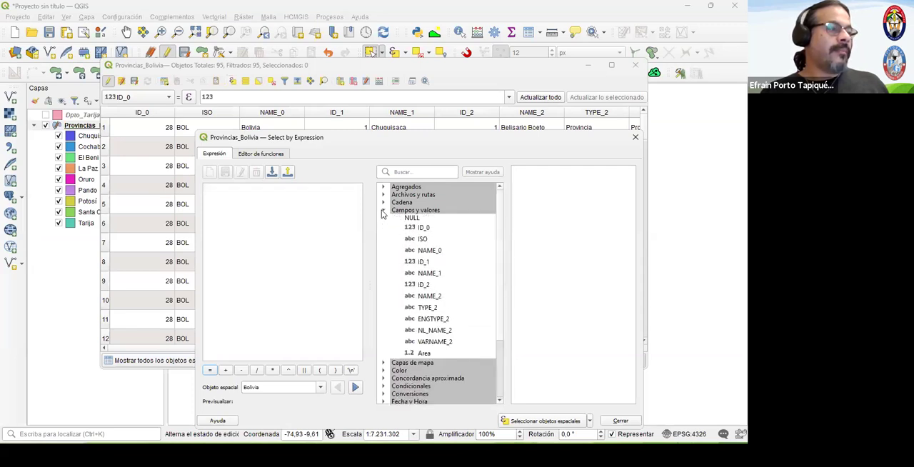
pyautogui.doubleClick(433, 353)
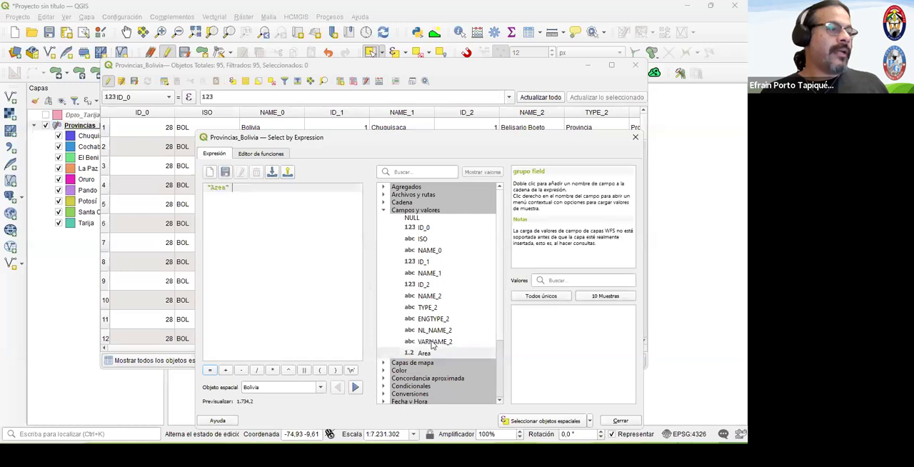
# - Complete the expression as "Area" >'12000', select the matching provinces and return to the map
pyautogui.click(270, 369)
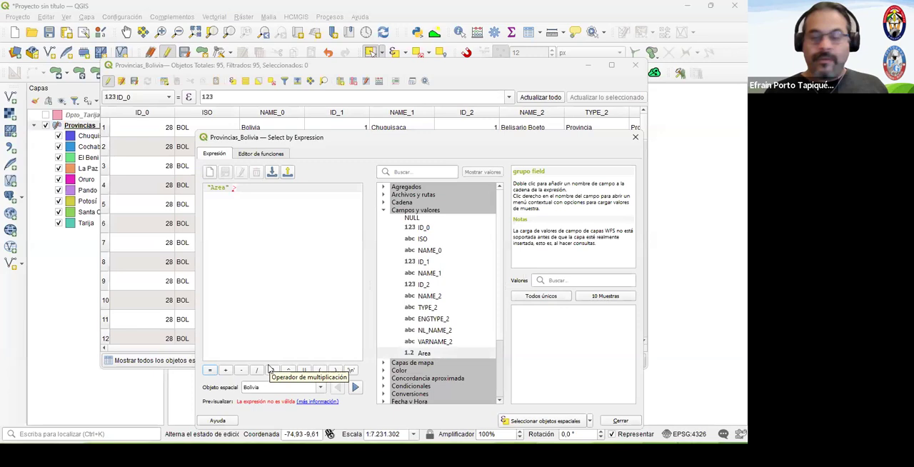
pyautogui.press('BackSpace')
pyautogui.write('>12000')
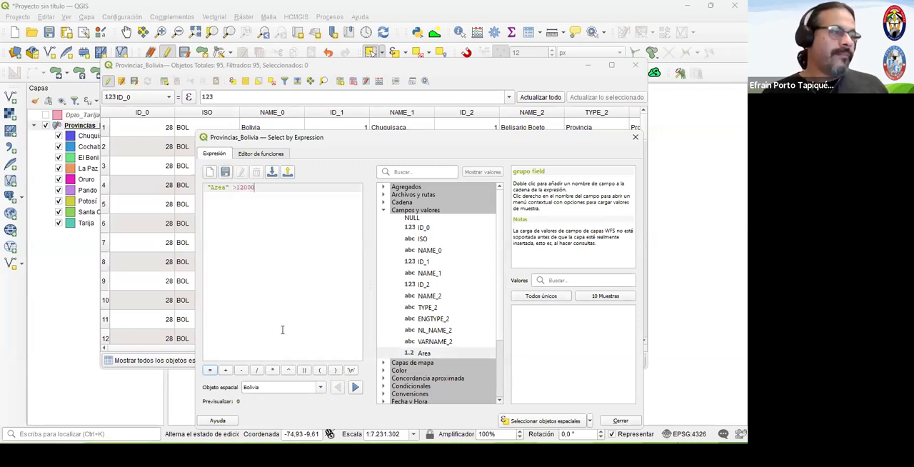
pyautogui.click(237, 188)
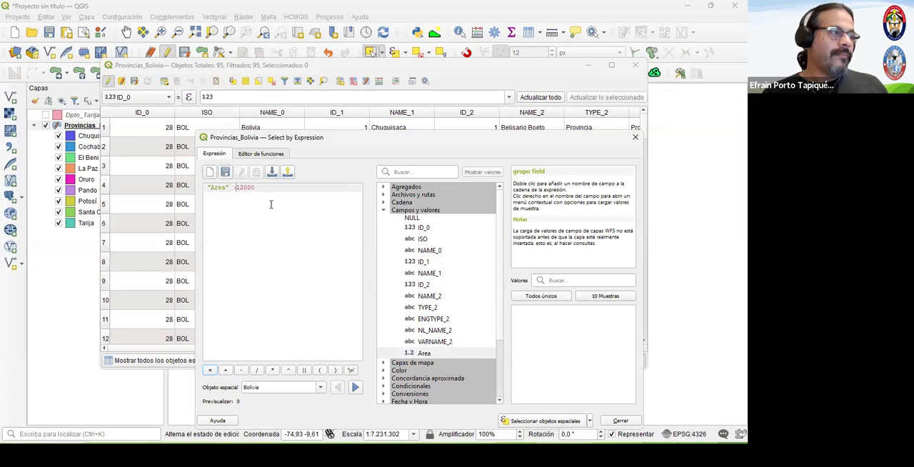
pyautogui.write("'")
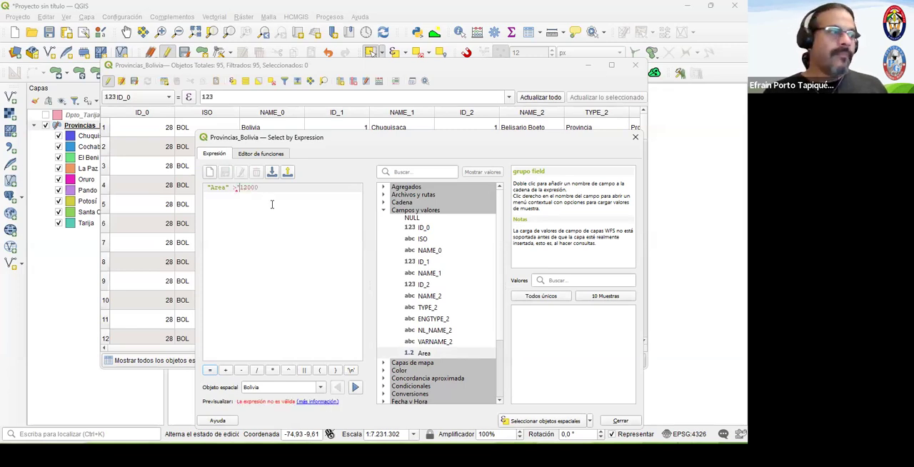
pyautogui.write("'")
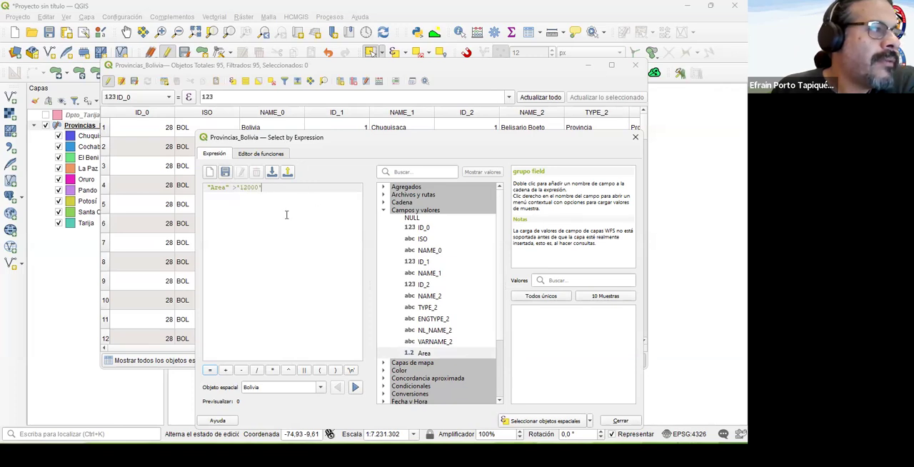
pyautogui.click(545, 421)
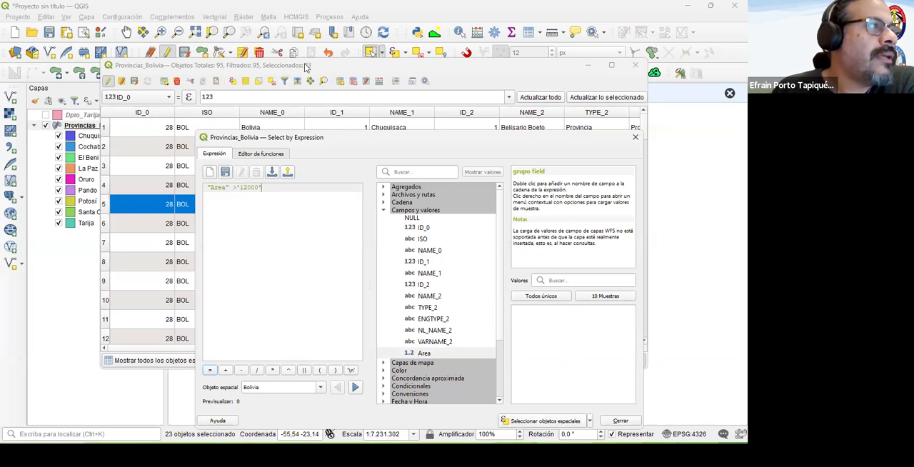
pyautogui.click(634, 138)
pyautogui.click(638, 71)
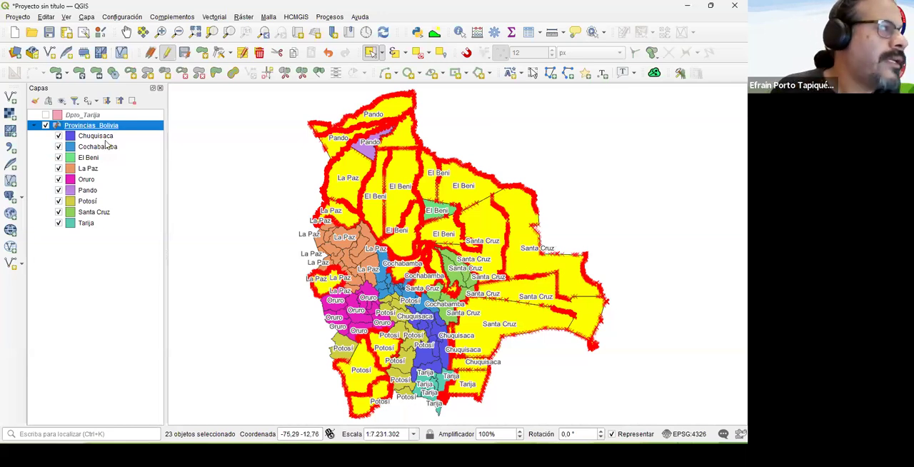
# - Export only the selected provinces as the shapefile Provincias_12000 in the 01_Extraccion folder, and hide Provincias_Bolivia
pyautogui.rightClick(72, 127)
pyautogui.moveTo(127, 247)
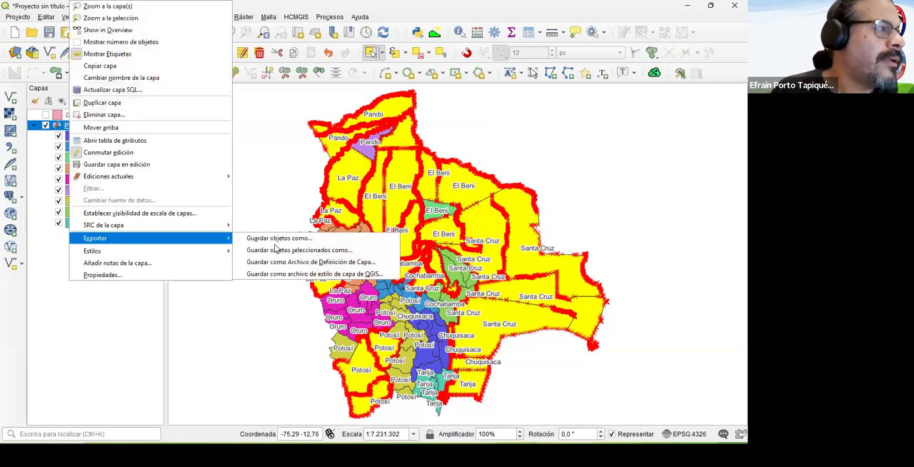
pyautogui.click(411, 248)
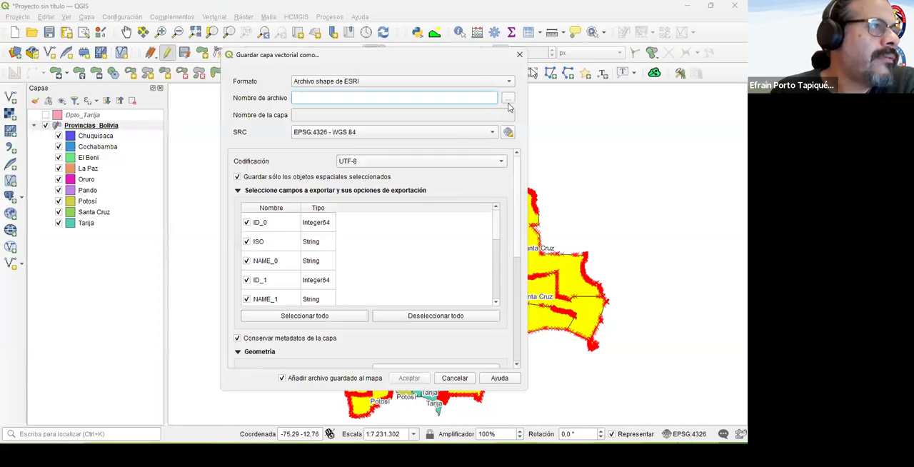
pyautogui.click(506, 99)
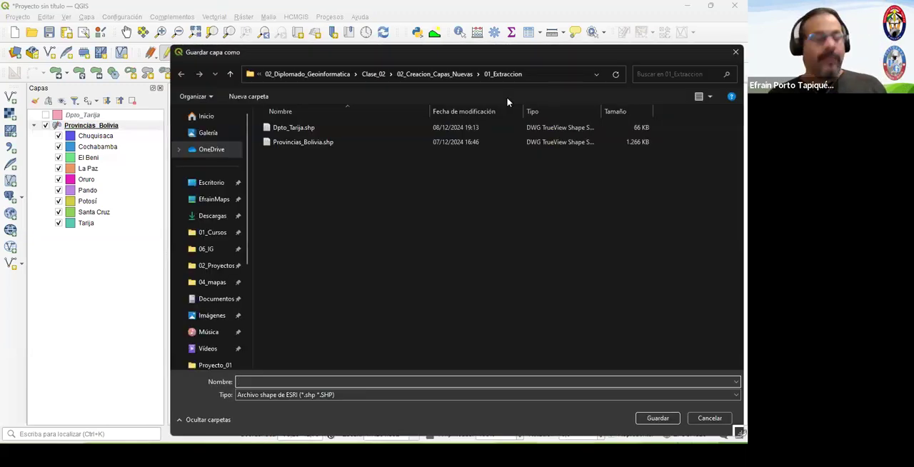
pyautogui.write('Provinc')
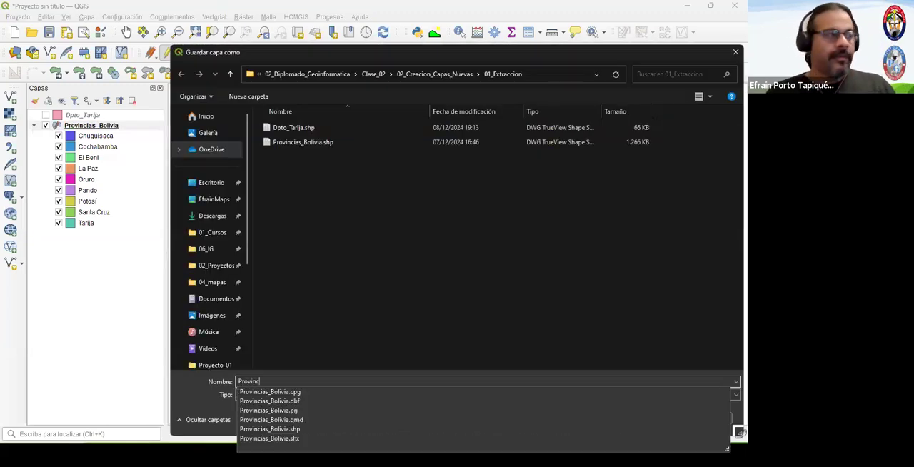
pyautogui.write('ias_')
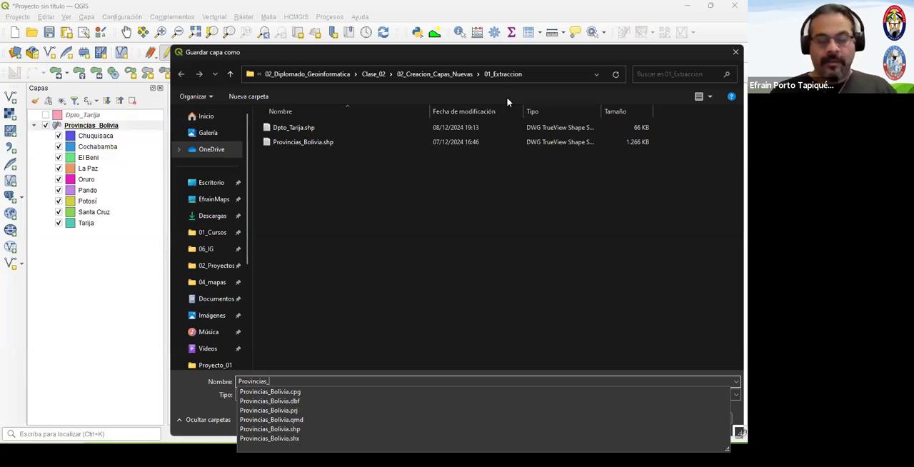
pyautogui.write('12000')
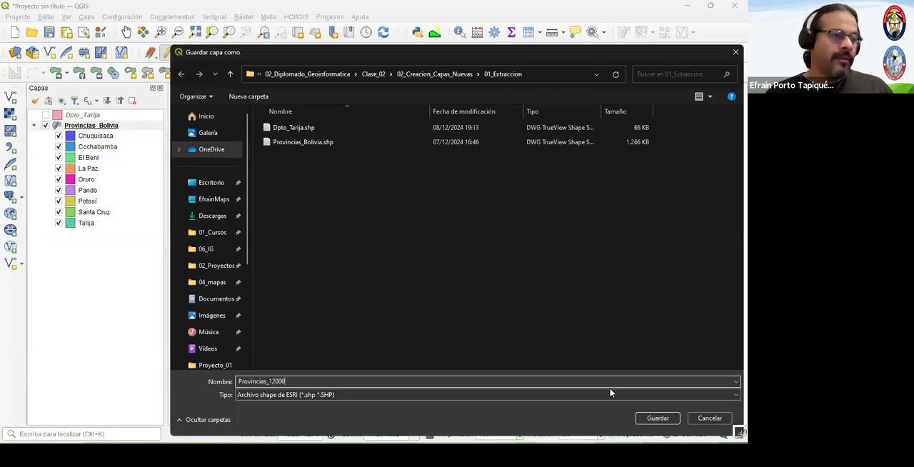
pyautogui.click(655, 418)
pyautogui.click(406, 378)
pyautogui.click(46, 135)
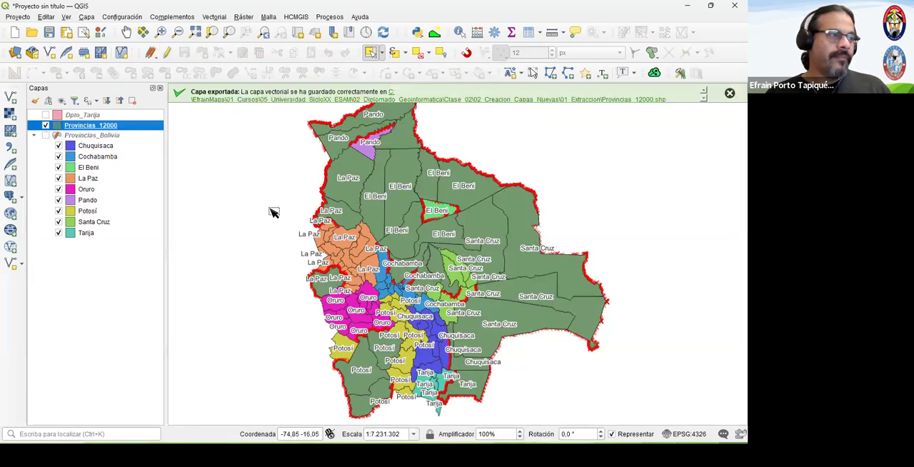
pyautogui.click(729, 93)
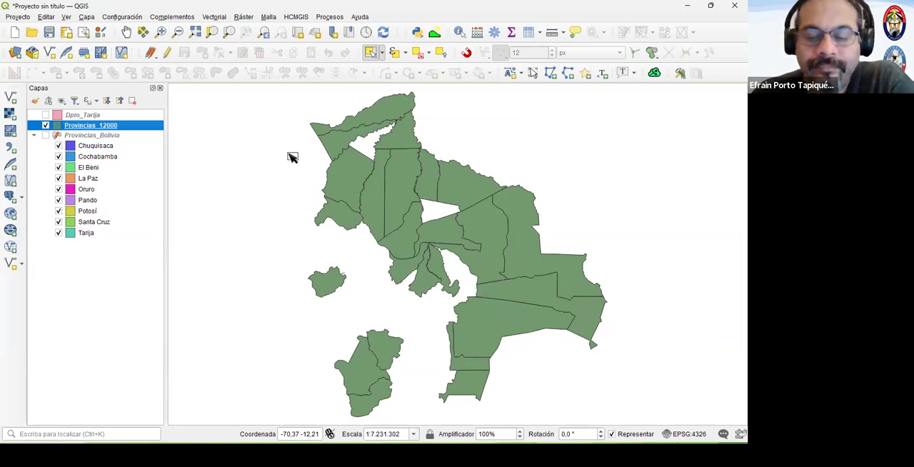
pyautogui.press('super+shift+s')
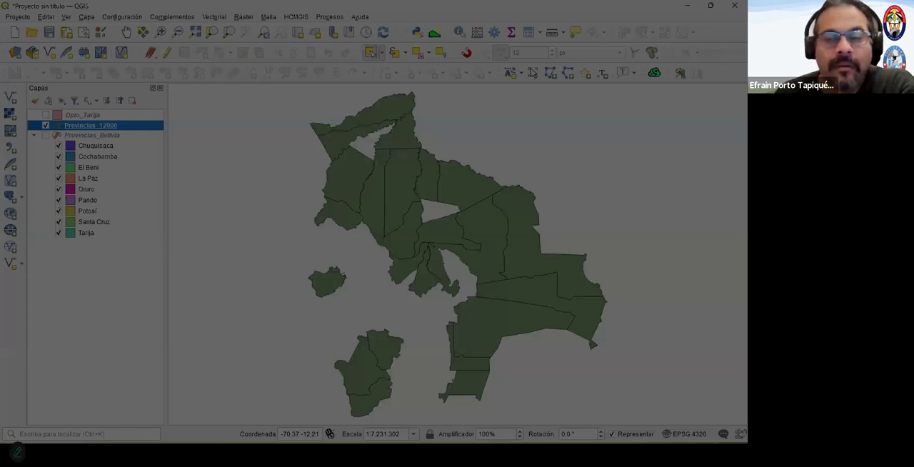
pyautogui.press('Escape')
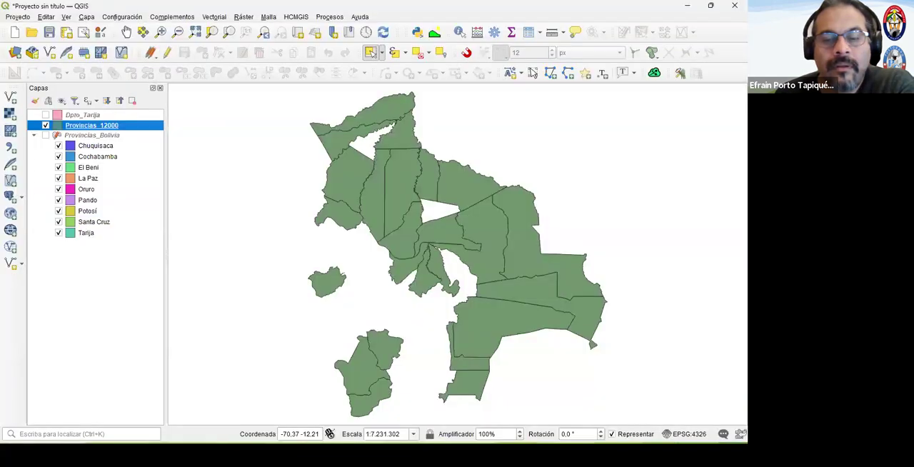
pyautogui.click(687, 6)
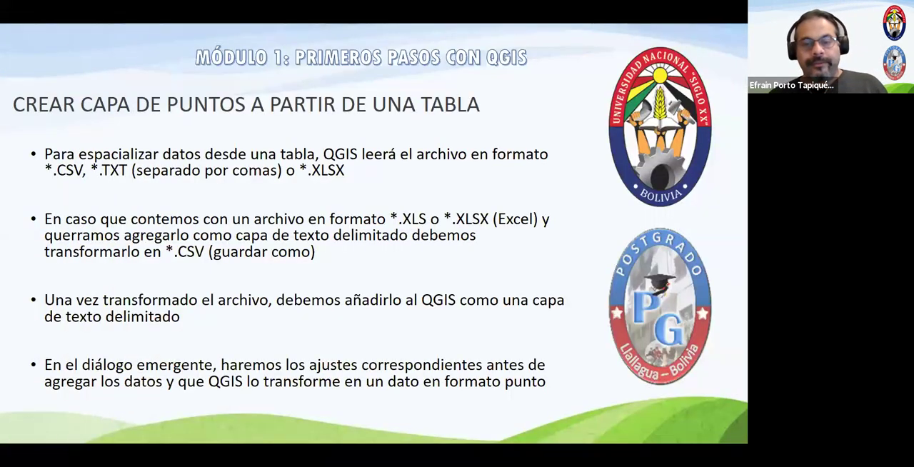
pyautogui.hotkey('alt', 'Tab')
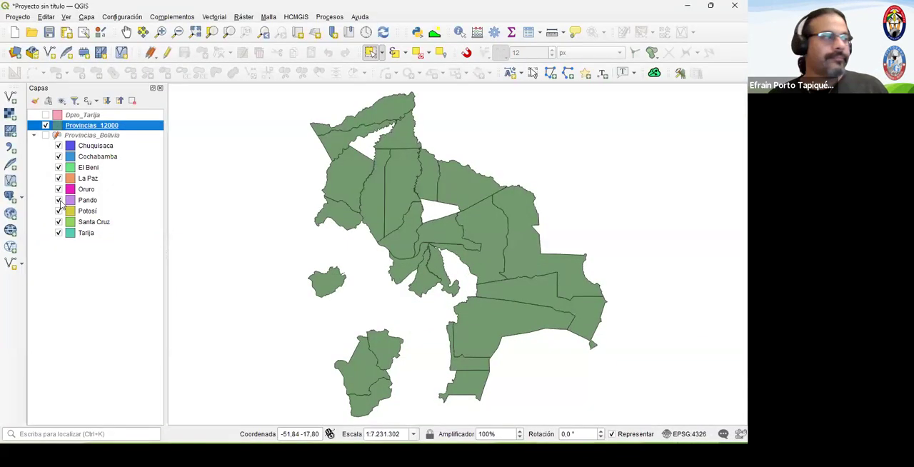
# - Check the extracted Dpto_Tarija and Provincias_12000 layers on the map by switching their visibility, and show Provincias_Bolivia again
pyautogui.click(45, 115)
pyautogui.click(45, 126)
pyautogui.click(45, 125)
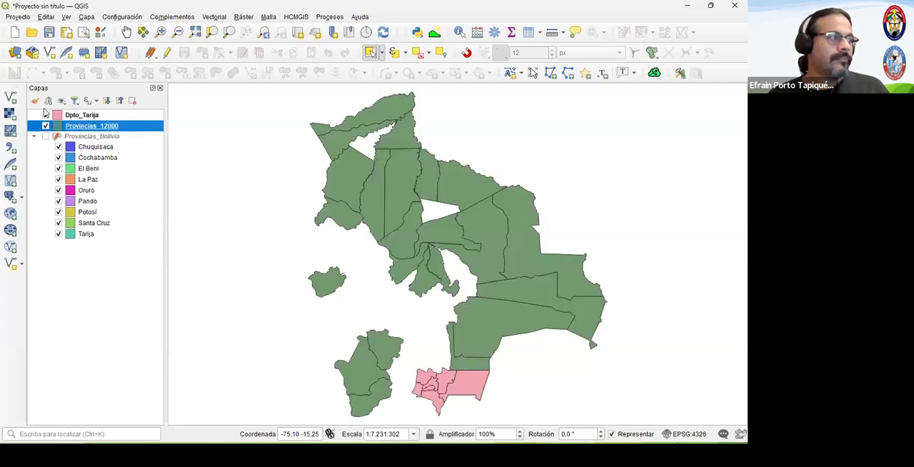
pyautogui.click(45, 115)
pyautogui.click(45, 136)
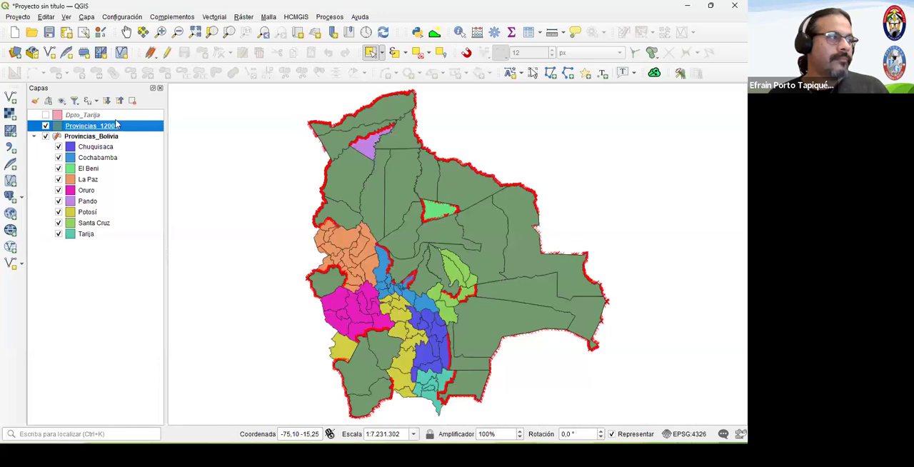
# - Stop editing the Provincias_Bolivia layer and save its changes
pyautogui.click(91, 136)
pyautogui.click(167, 52)
pyautogui.click(358, 233)
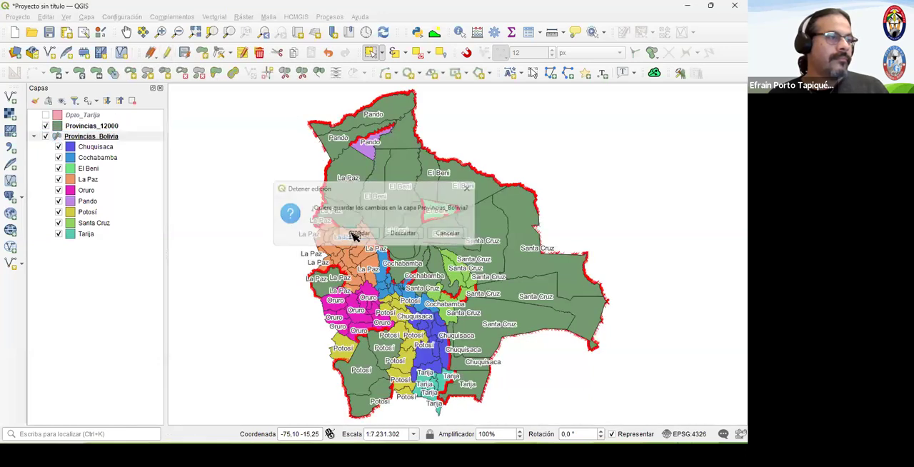
# - Start a new empty project, discarding the current one without saving
pyautogui.hotkey('alt', 'Tab')
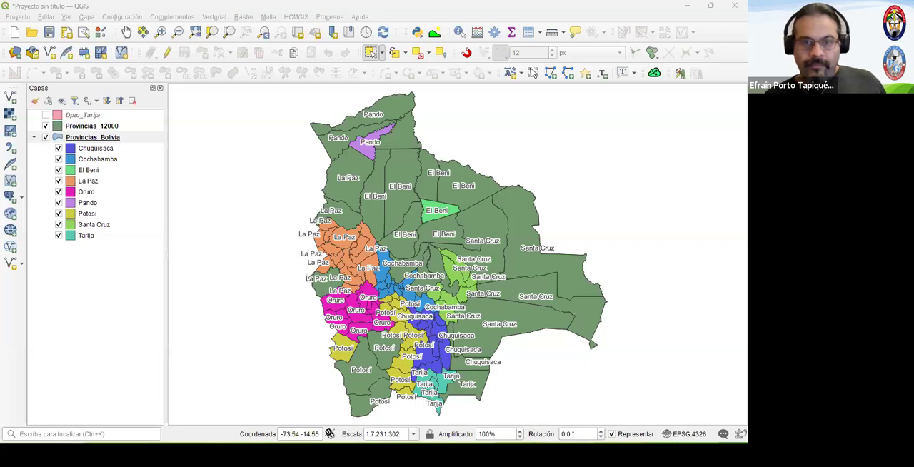
pyautogui.click(369, 55)
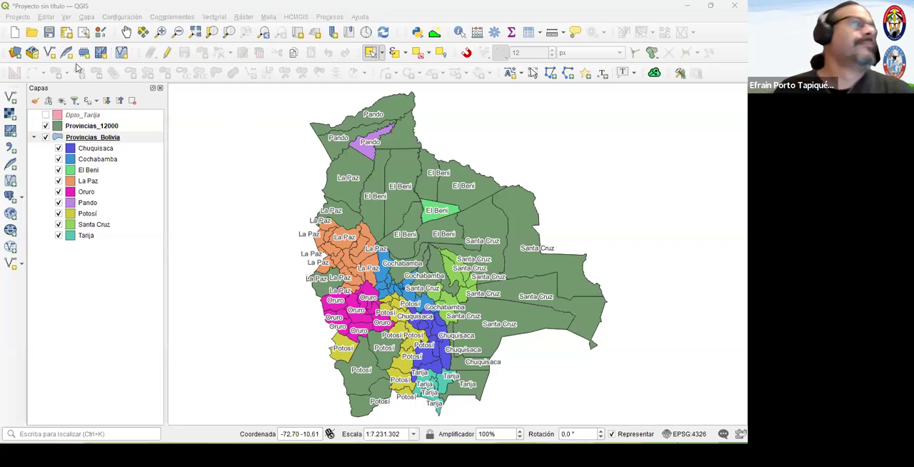
pyautogui.click(14, 33)
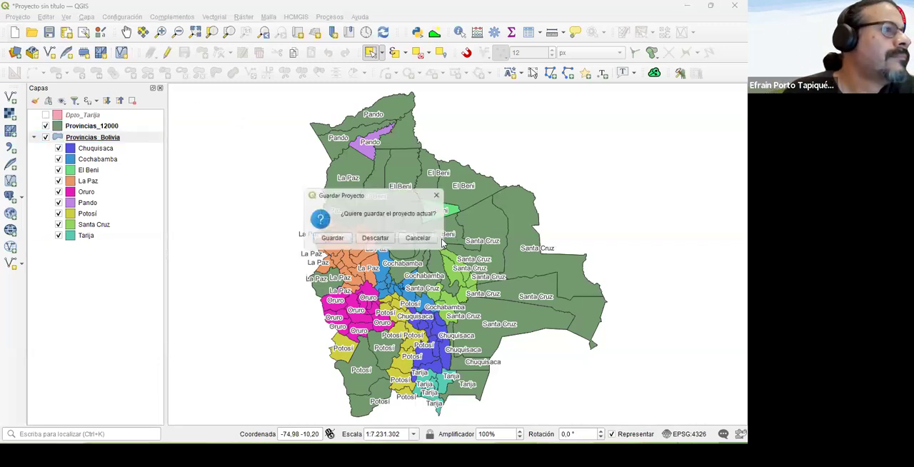
pyautogui.click(374, 239)
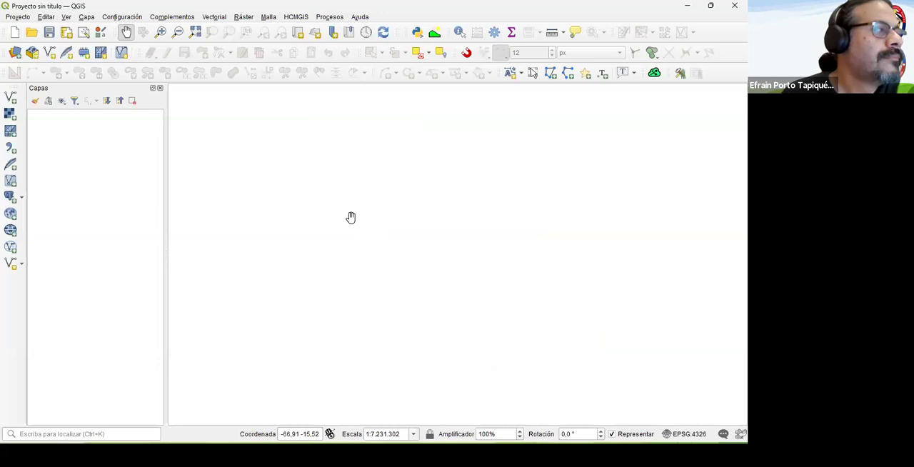
# - Add the raster Catatumbo.tif from the 02_Digitalizacion\Ejemplo_01 folder to the project
pyautogui.click(11, 114)
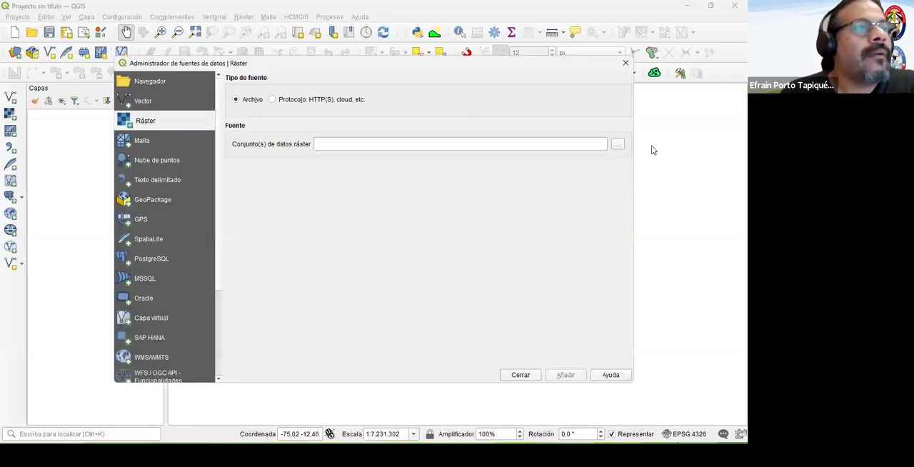
pyautogui.click(617, 145)
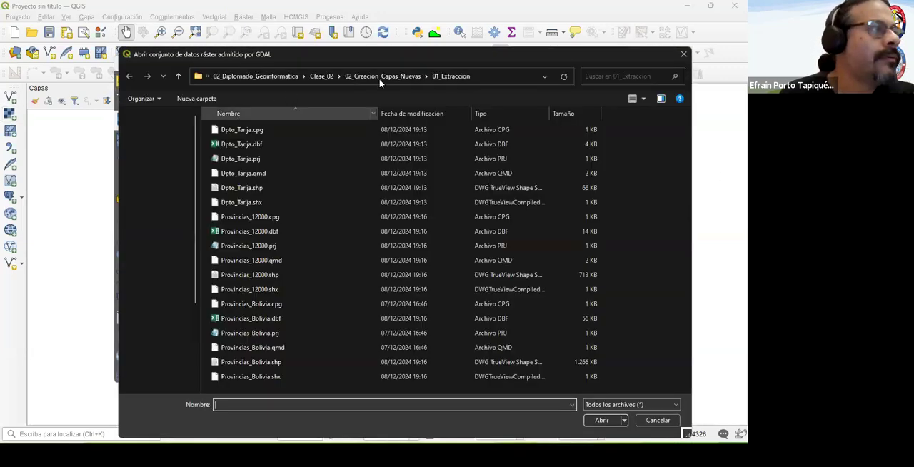
pyautogui.click(384, 76)
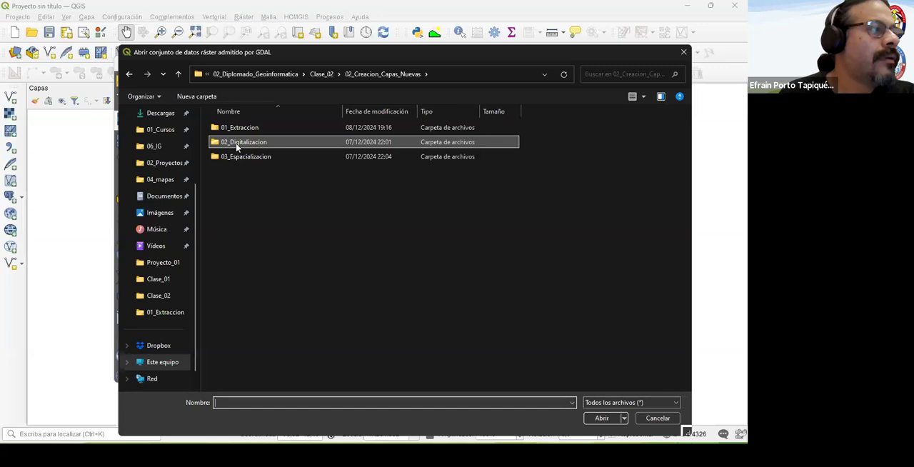
pyautogui.doubleClick(239, 145)
pyautogui.doubleClick(237, 129)
pyautogui.click(236, 138)
pyautogui.click(593, 422)
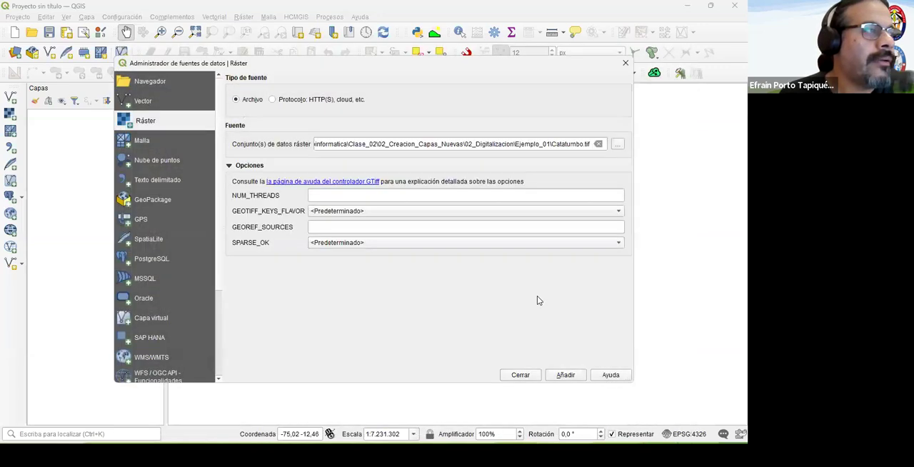
pyautogui.click(566, 376)
pyautogui.click(520, 375)
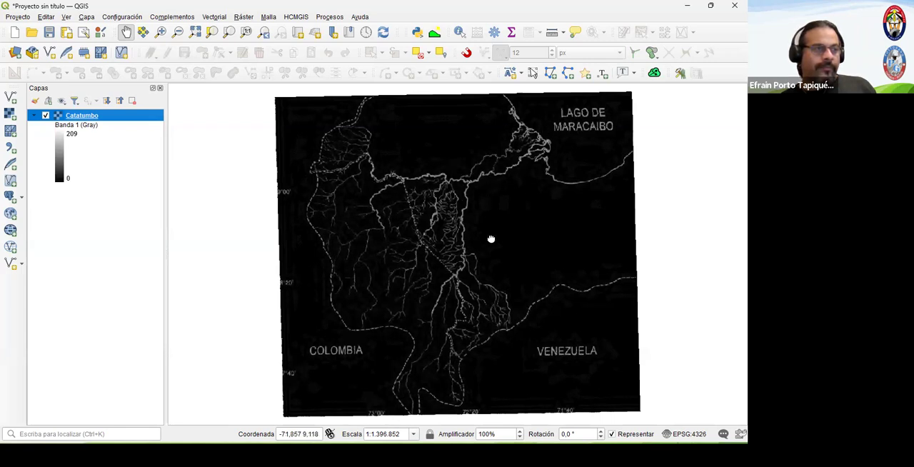
pyautogui.moveTo(438, 202); pyautogui.dragTo(454, 271)
pyautogui.moveTo(440, 219); pyautogui.dragTo(416, 138)
pyautogui.moveTo(479, 239); pyautogui.dragTo(469, 241)
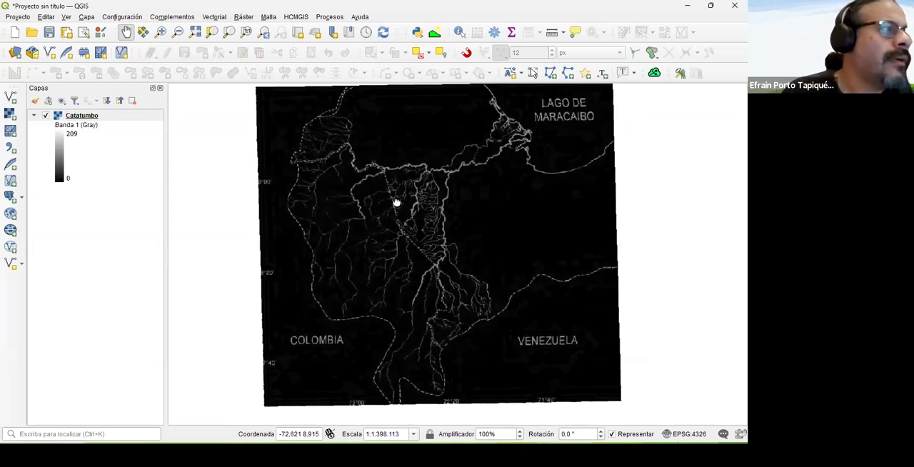
pyautogui.moveTo(405, 192); pyautogui.dragTo(395, 202)
# - Start a new shapefile layer saved as cuenca_catatumbo in the 01_Extraccion folder, with Polígono geometry
pyautogui.click(86, 16)
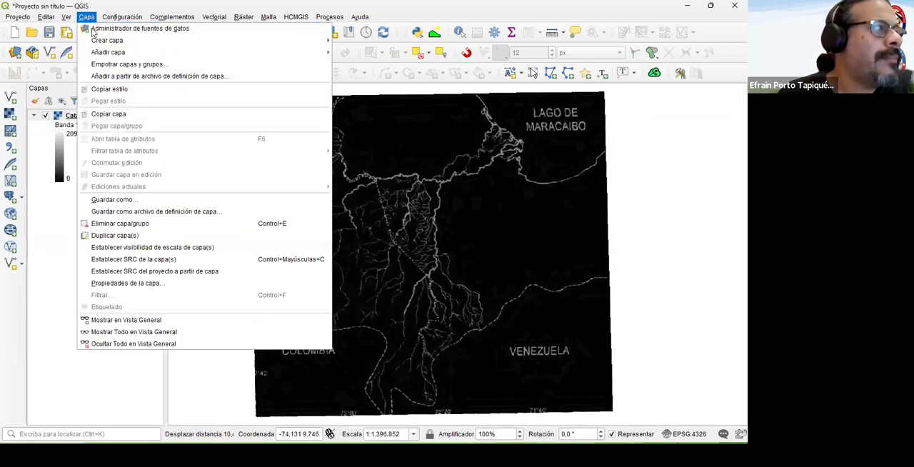
pyautogui.moveTo(214, 40)
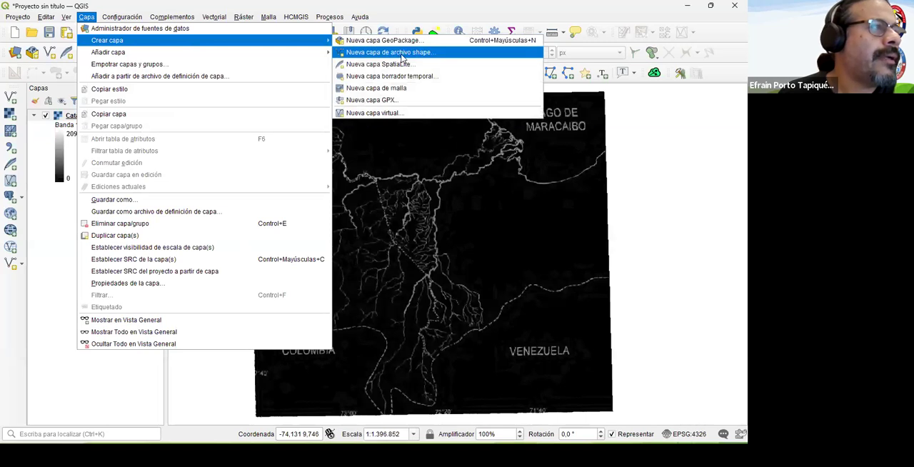
pyautogui.click(485, 54)
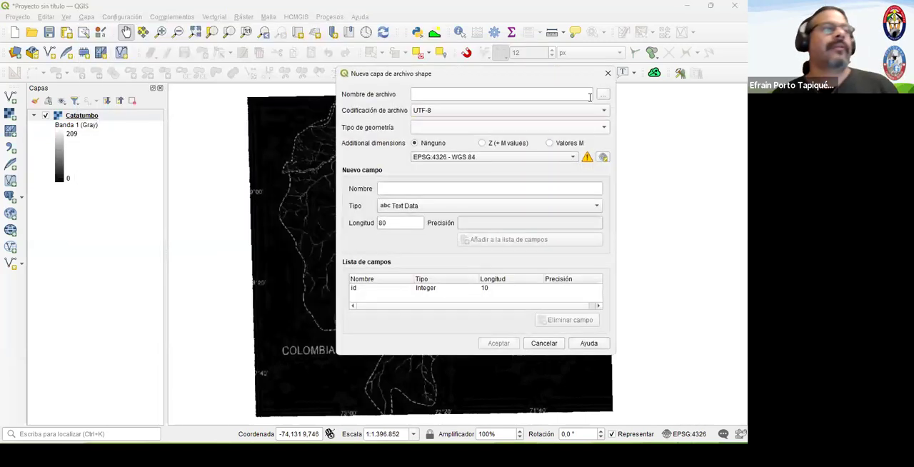
pyautogui.moveTo(482, 82); pyautogui.dragTo(442, 99)
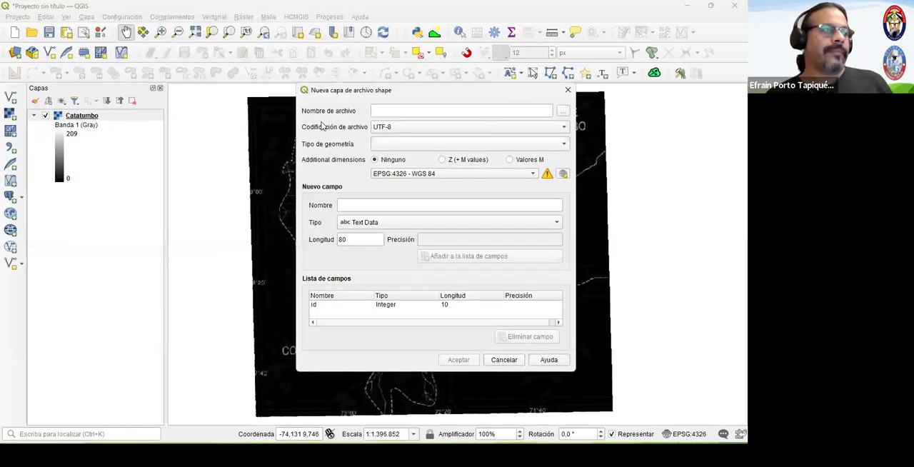
pyautogui.click(564, 112)
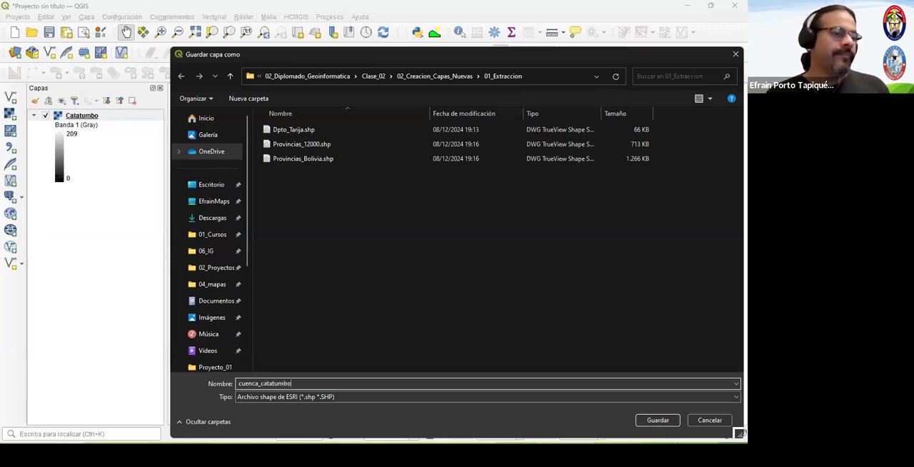
pyautogui.click(658, 420)
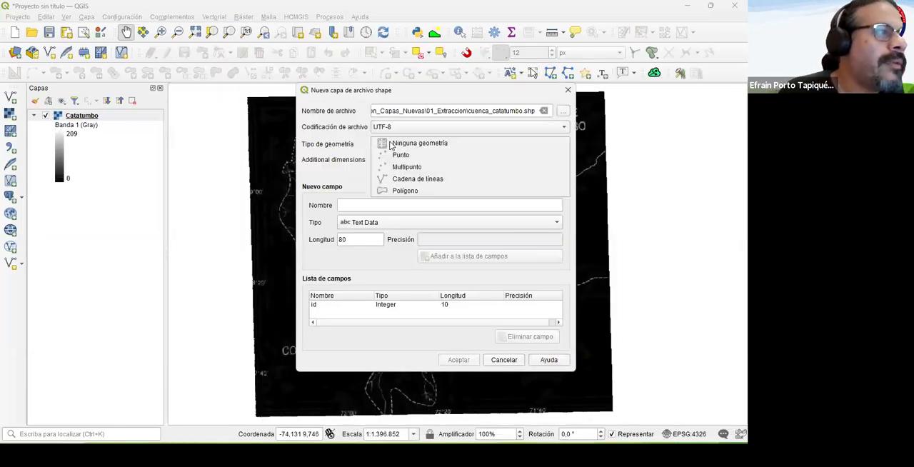
pyautogui.click(393, 190)
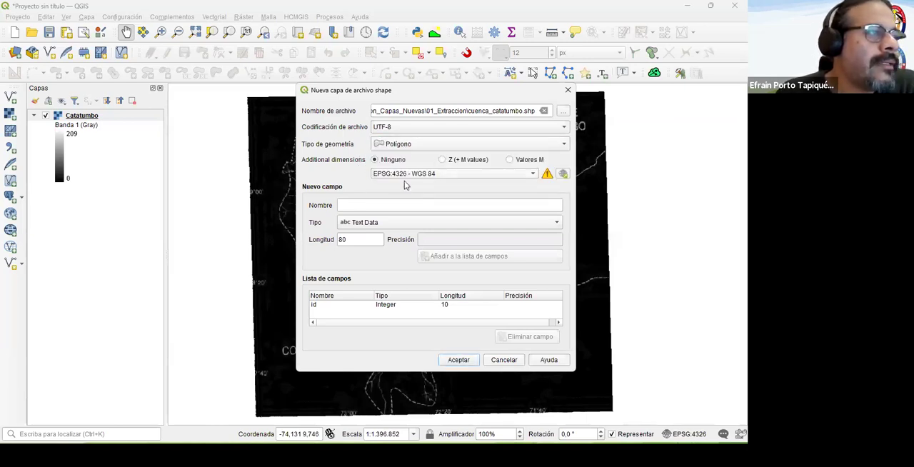
# - Add a text field called Nombre with length 30 to the new shapefile's field list
pyautogui.click(355, 205)
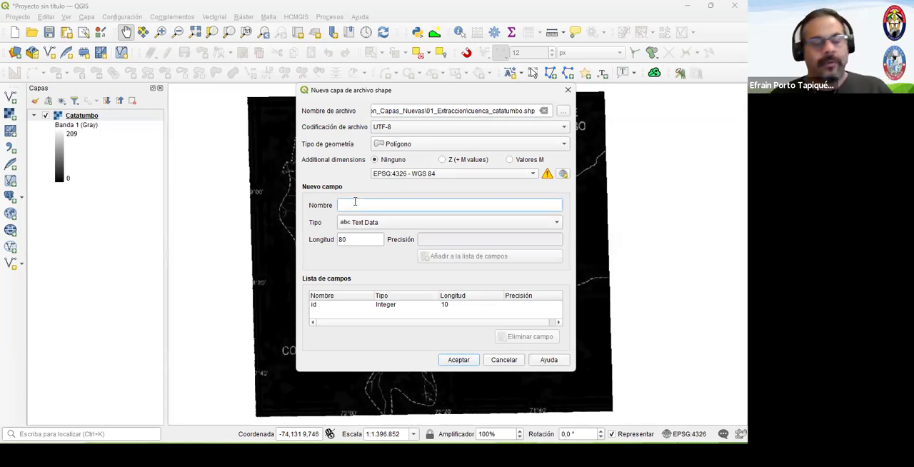
pyautogui.write('Nombre')
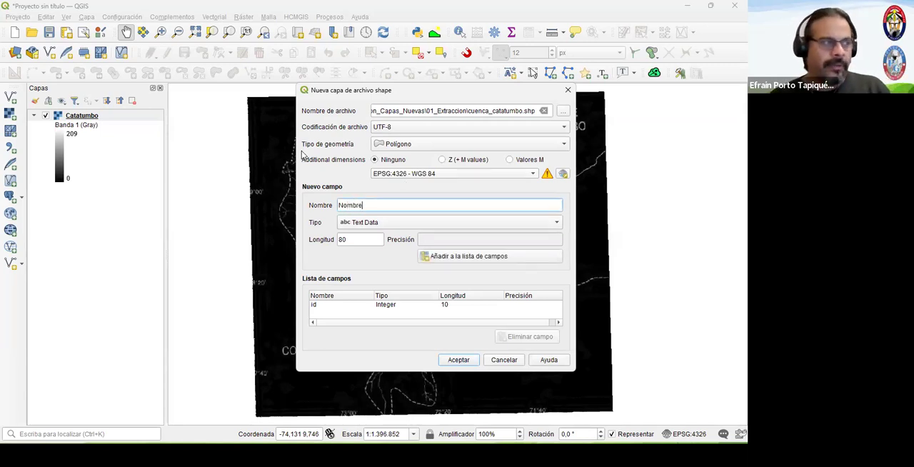
pyautogui.click(372, 224)
pyautogui.click(372, 222)
pyautogui.moveTo(361, 240); pyautogui.dragTo(248, 233)
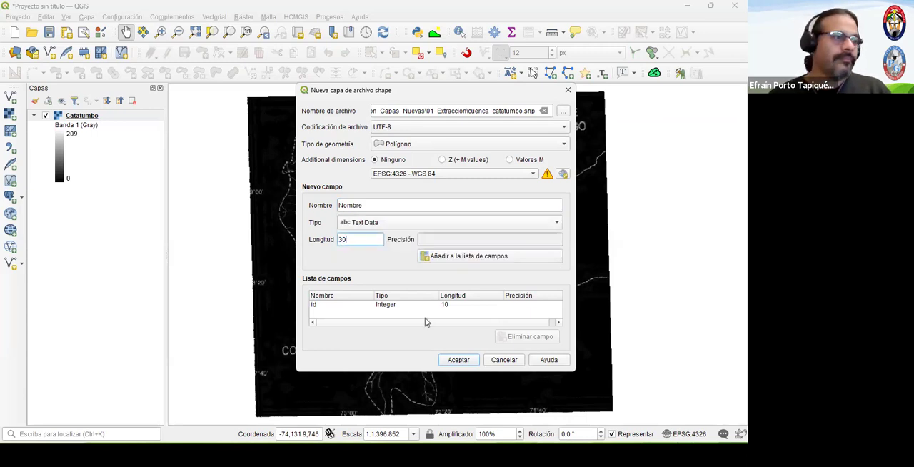
pyautogui.write('30')
pyautogui.press('Return')
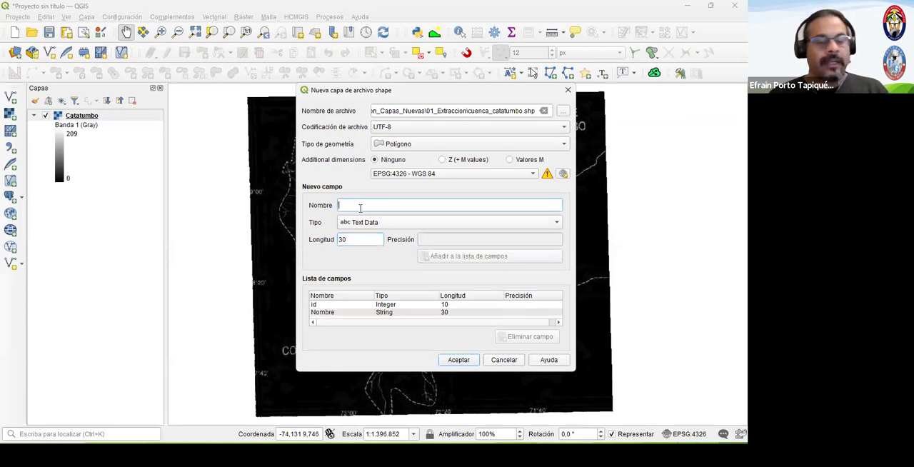
# - Add a decimal number field called Area with length 20 and precision 2, and create the shapefile layer
pyautogui.write('Area')
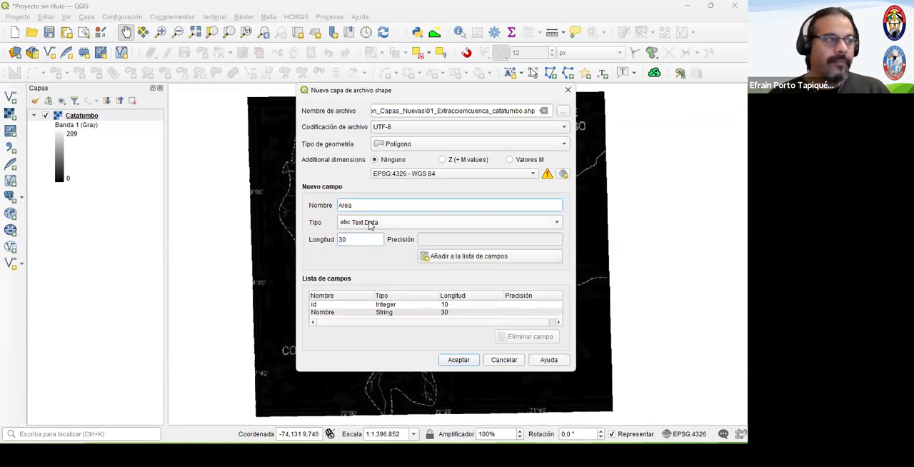
pyautogui.click(371, 222)
pyautogui.click(379, 245)
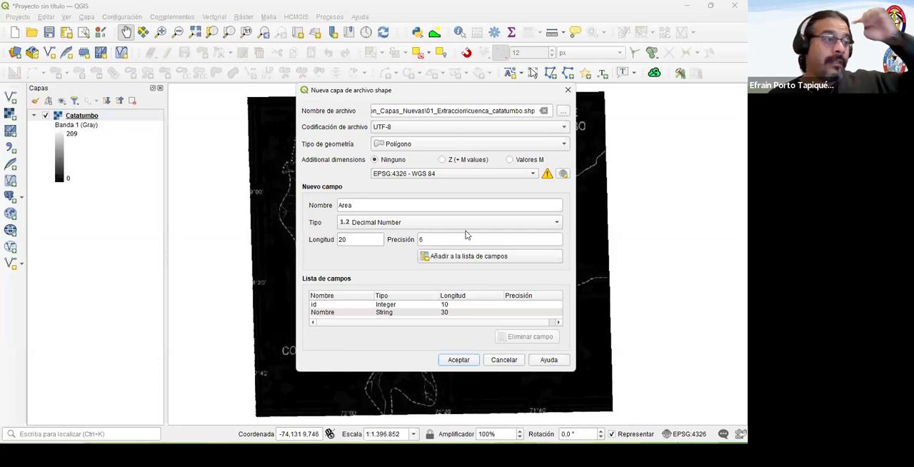
pyautogui.doubleClick(441, 239)
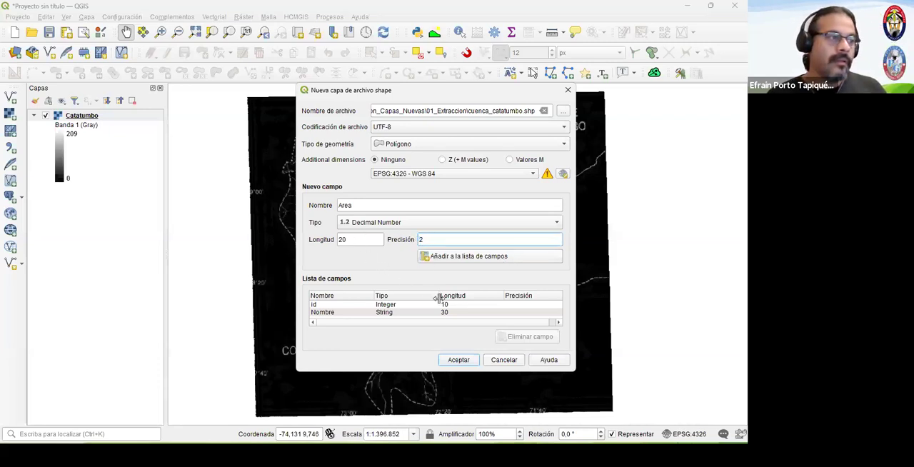
pyautogui.click(469, 256)
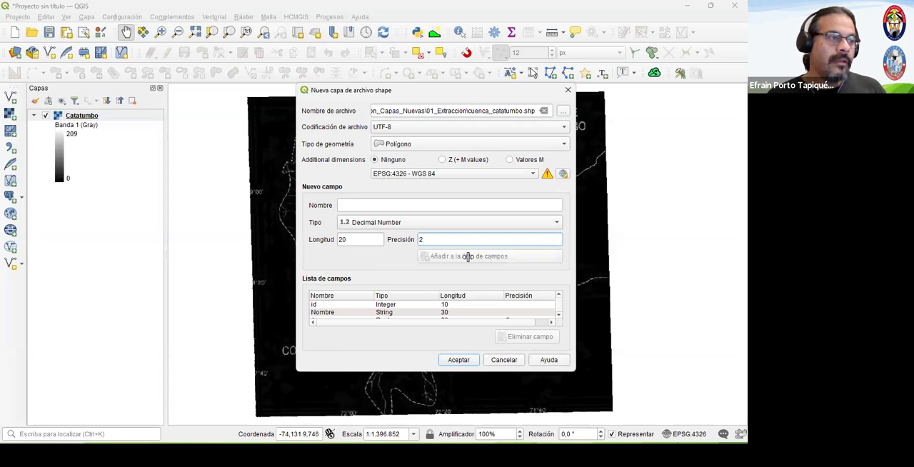
pyautogui.click(559, 315)
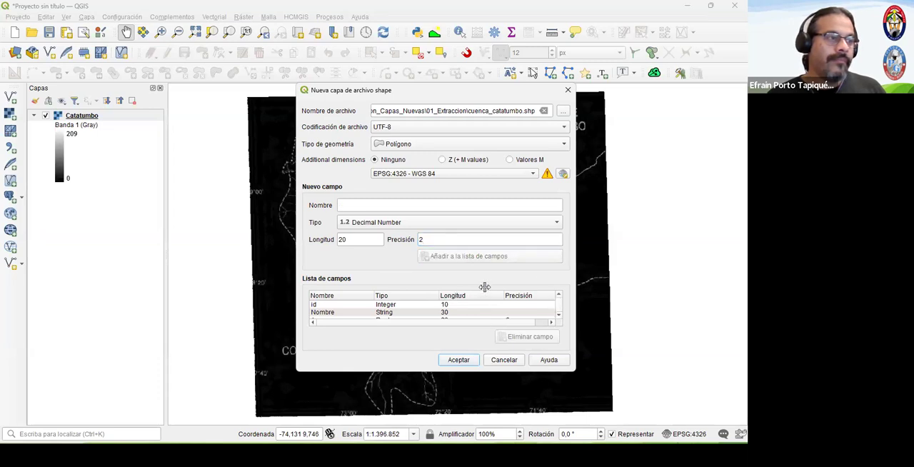
pyautogui.click(460, 359)
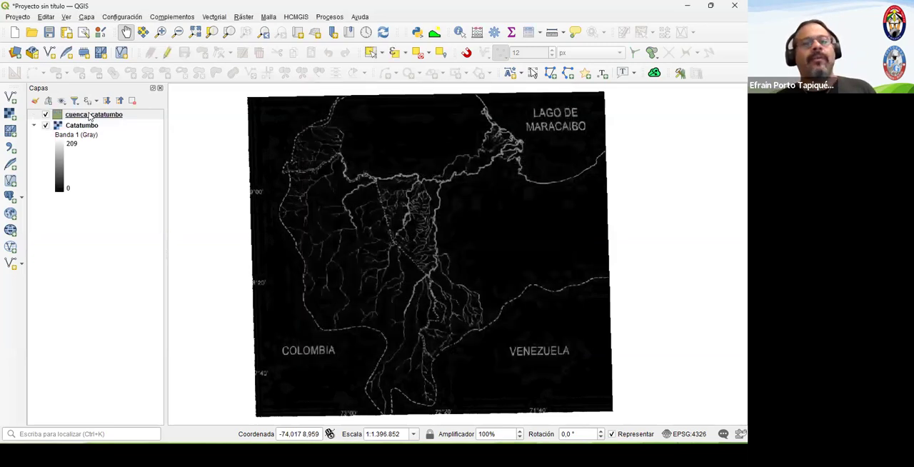
# - Check the fields in the attribute table of the cuenca_catatumbo layer, and close the table
pyautogui.rightClick(90, 116)
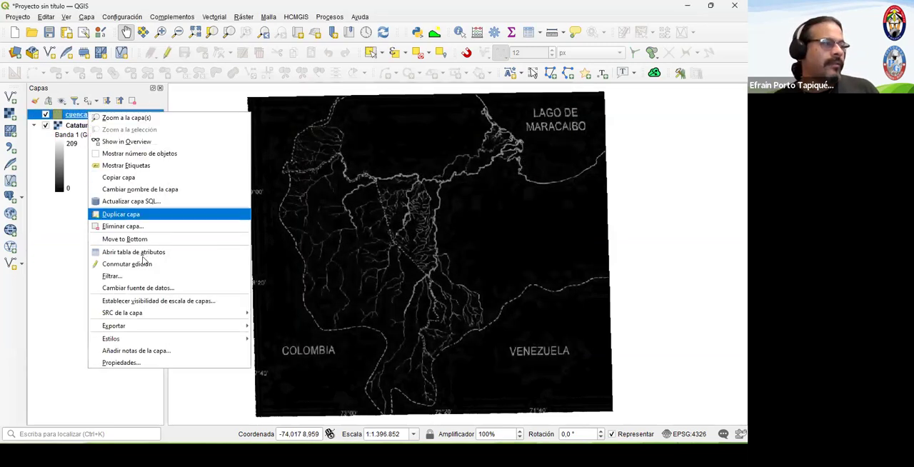
pyautogui.press('Return')
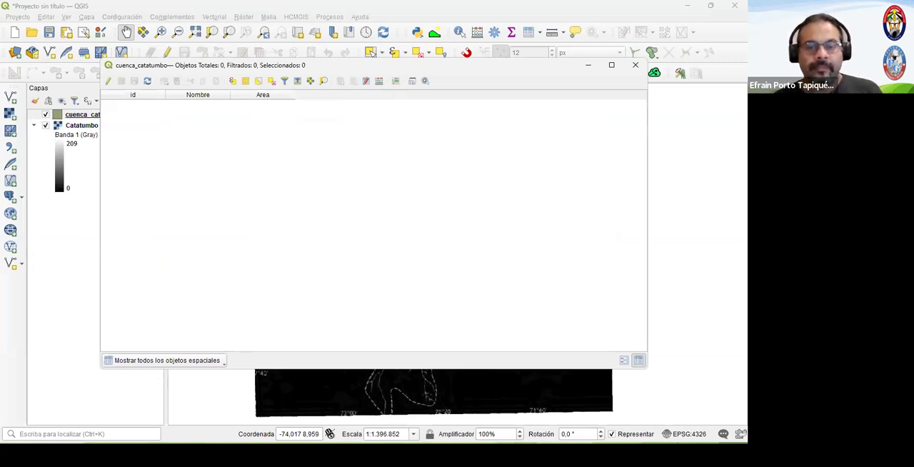
pyautogui.click(634, 65)
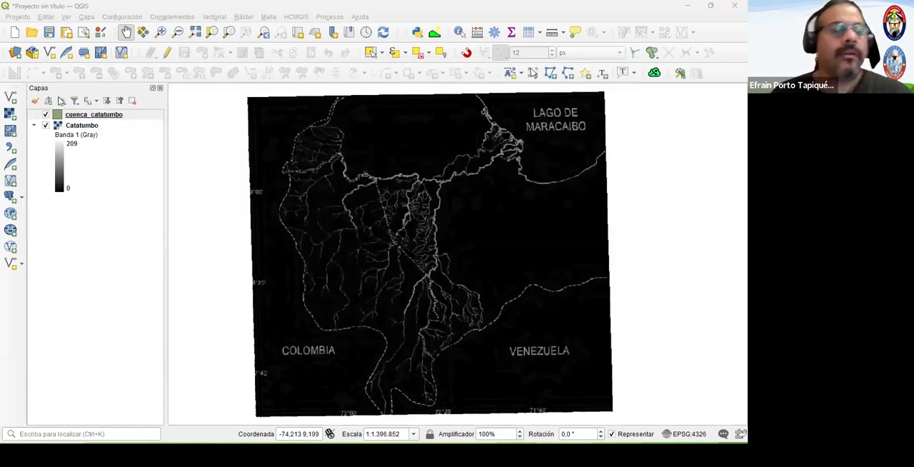
# - Enable editing on cuenca_catatumbo and start the basin polygon with its first vertices at the delta's northern tip near Lago de Maracaibo
pyautogui.click(107, 117)
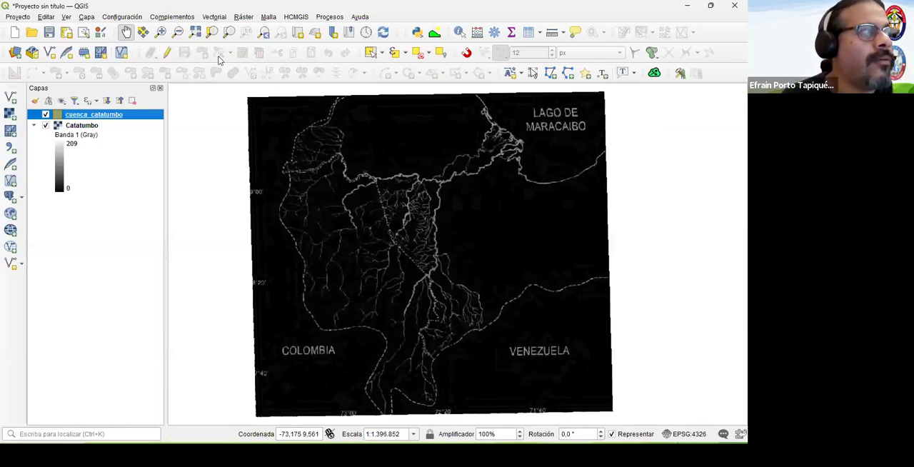
pyautogui.click(169, 55)
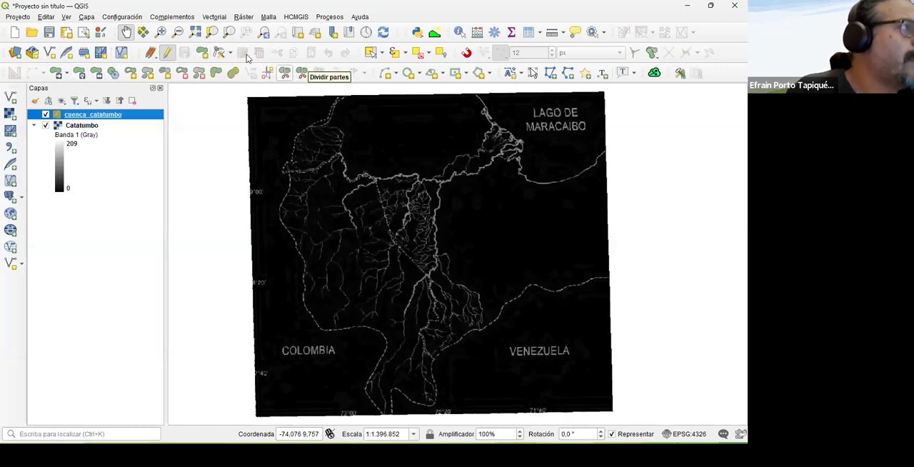
pyautogui.click(202, 52)
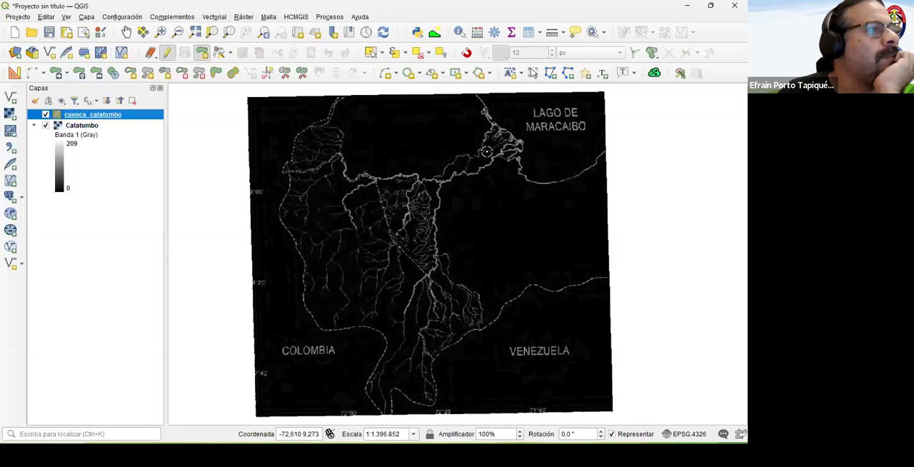
pyautogui.scroll(3, 490, 155)
pyautogui.moveTo(507, 111); pyautogui.dragTo(486, 295)
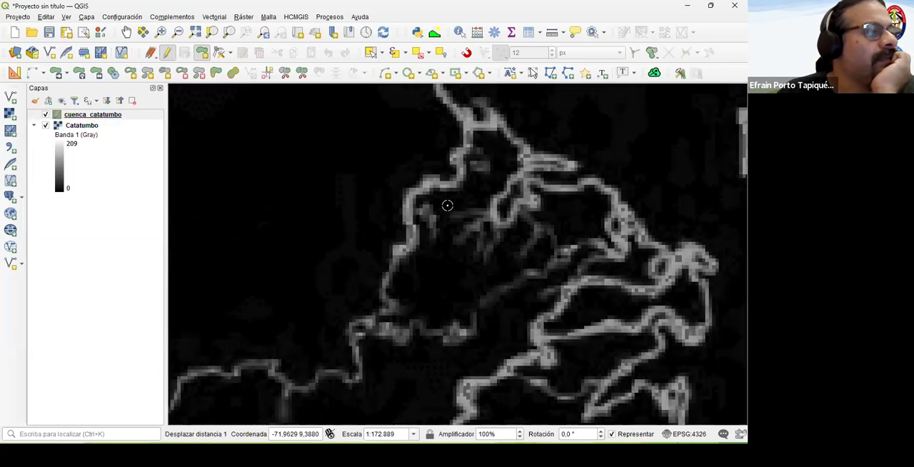
pyautogui.scroll(-1, 447, 205)
pyautogui.click(454, 183)
pyautogui.click(458, 174)
pyautogui.click(460, 161)
pyautogui.click(468, 162)
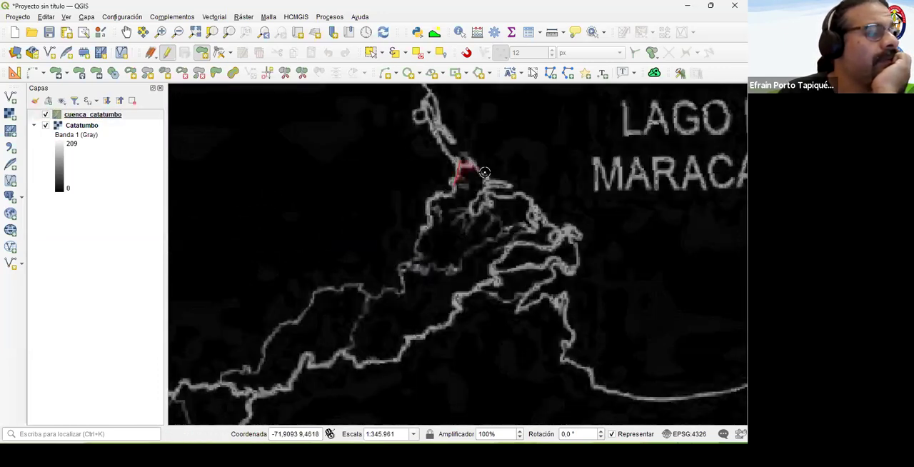
# - Trace the basin polygon along the delta's lake shore and back southwest along the main river channel
pyautogui.click(488, 178)
pyautogui.click(513, 183)
pyautogui.click(505, 187)
pyautogui.click(508, 192)
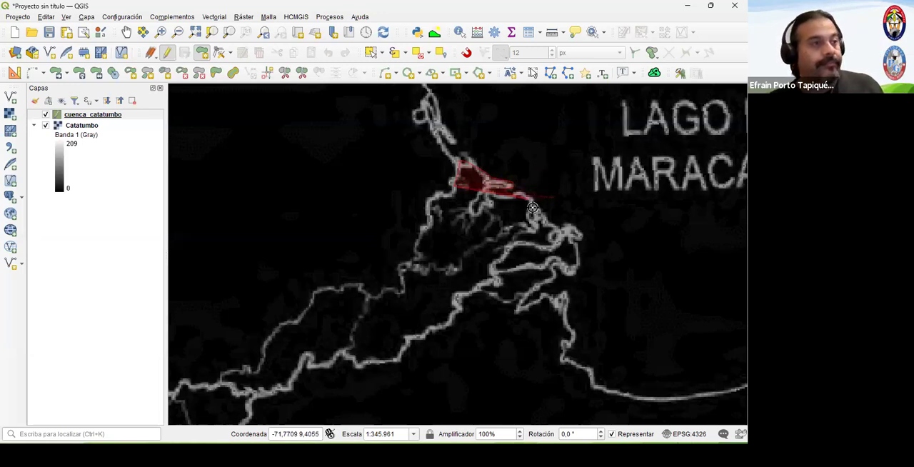
pyautogui.click(544, 217)
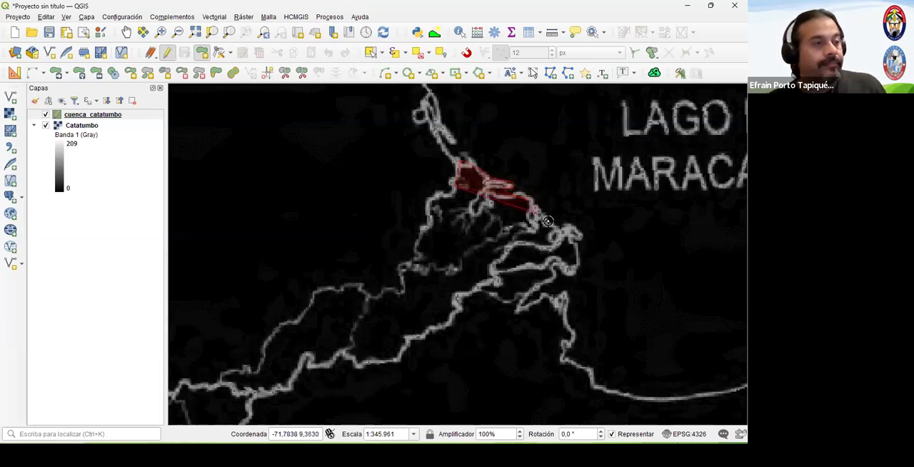
pyautogui.click(579, 237)
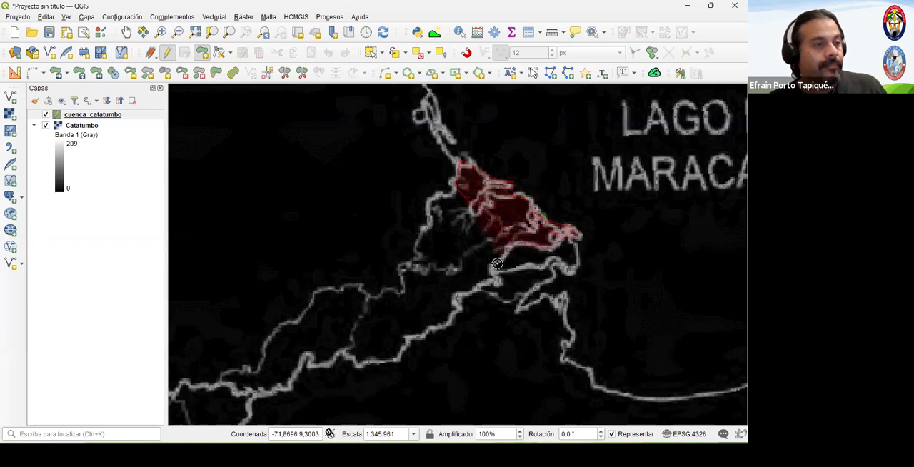
pyautogui.scroll(-1, 462, 293)
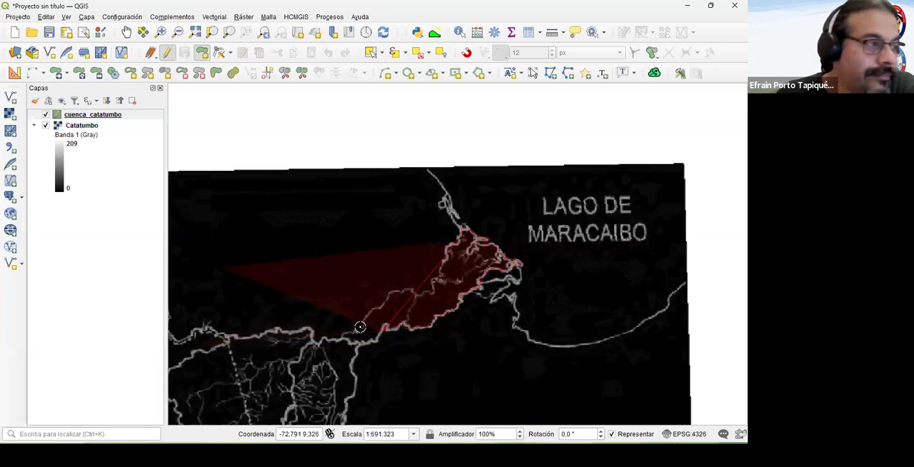
# - Continue the basin boundary from the main river southward along the easternmost river channel
pyautogui.moveTo(376, 342); pyautogui.dragTo(525, 142)
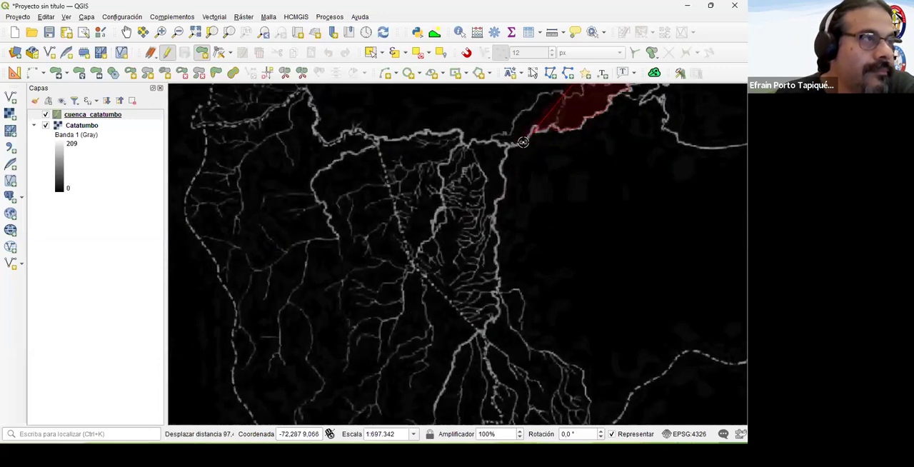
pyautogui.click(502, 166)
pyautogui.click(503, 180)
pyautogui.click(504, 192)
pyautogui.click(494, 214)
pyautogui.click(495, 226)
pyautogui.click(497, 239)
pyautogui.click(498, 253)
pyautogui.click(496, 286)
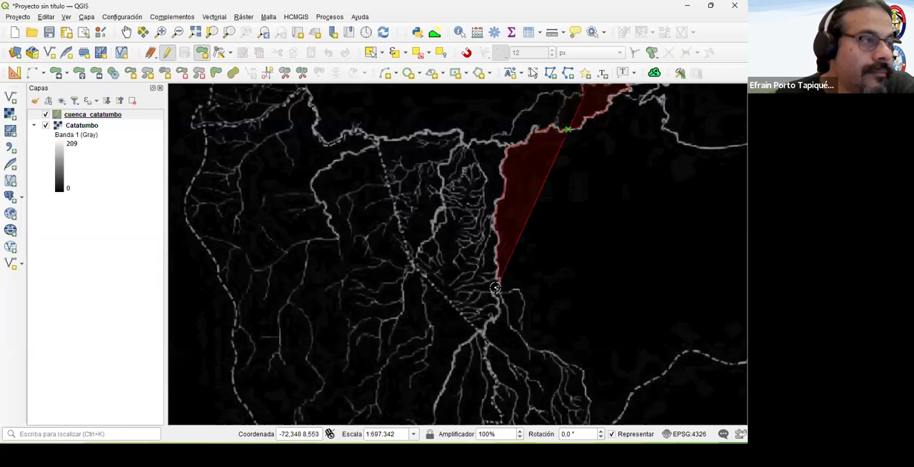
# - Trace the basin boundary around the eastern tributaries and southwest along the dashed divide on the Venezuela side
pyautogui.moveTo(490, 339); pyautogui.dragTo(499, 202)
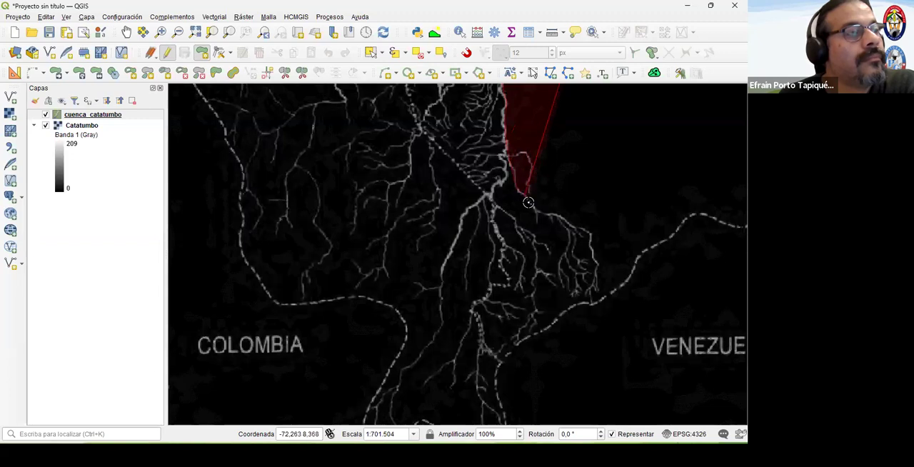
pyautogui.click(545, 214)
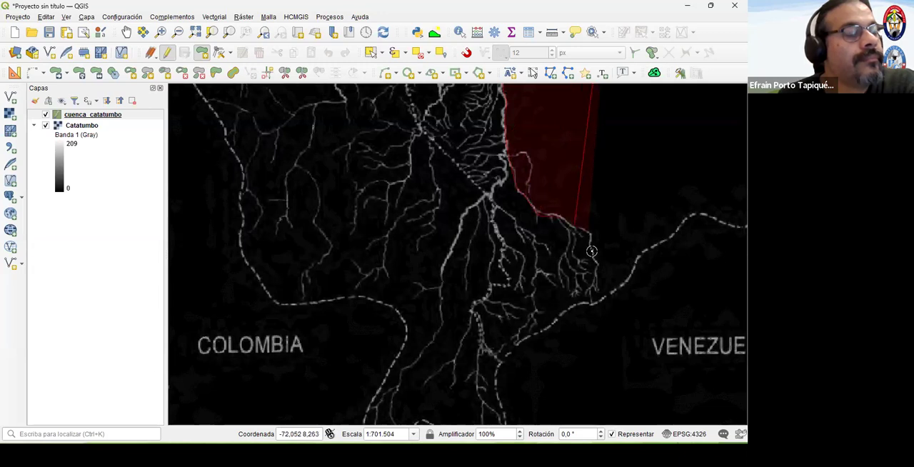
pyautogui.click(593, 286)
pyautogui.click(592, 303)
pyautogui.click(565, 315)
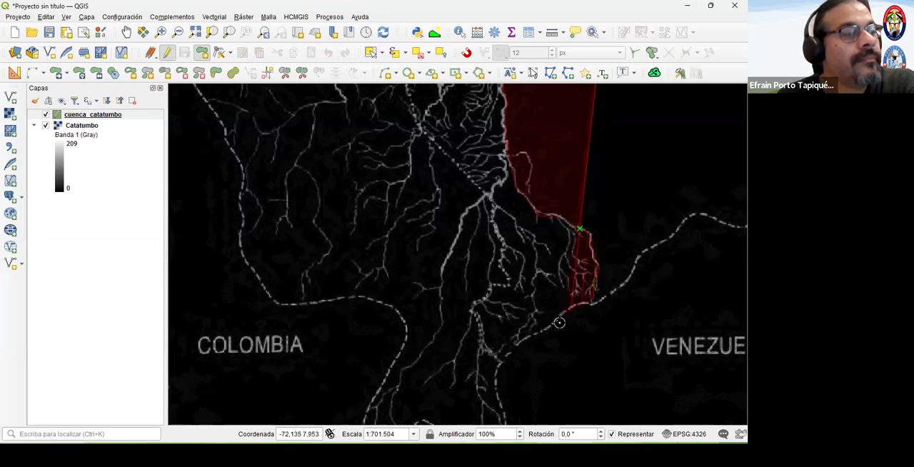
pyautogui.click(515, 348)
pyautogui.click(502, 368)
# - Trace the dashed divide around the southeastern lobe, near the 72°20' label, to the top of the notch in the southern boundary
pyautogui.moveTo(503, 367); pyautogui.dragTo(641, 207)
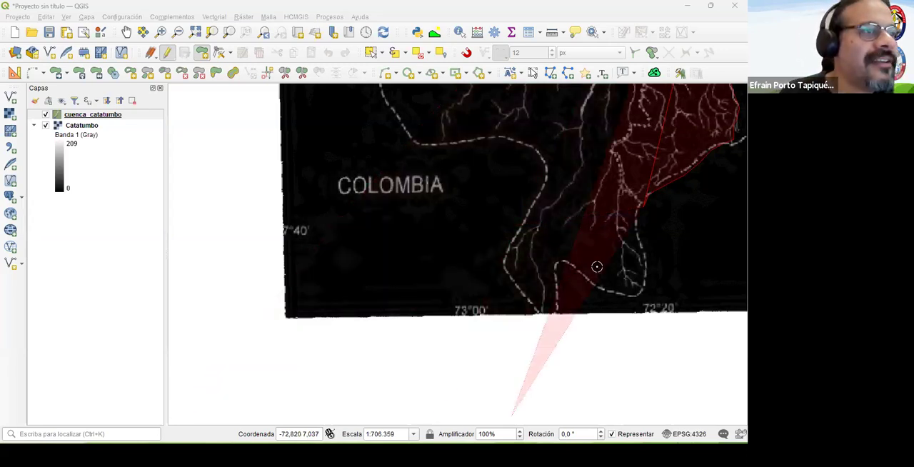
pyautogui.click(637, 217)
pyautogui.click(644, 248)
pyautogui.click(646, 267)
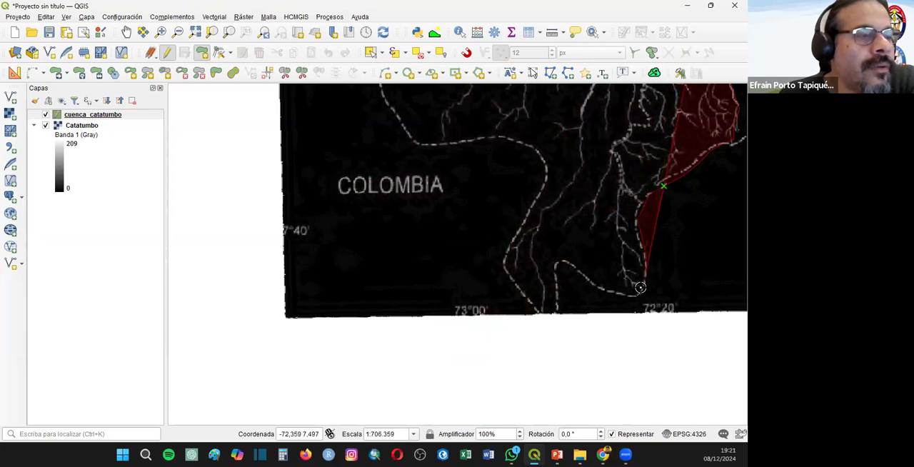
pyautogui.click(629, 294)
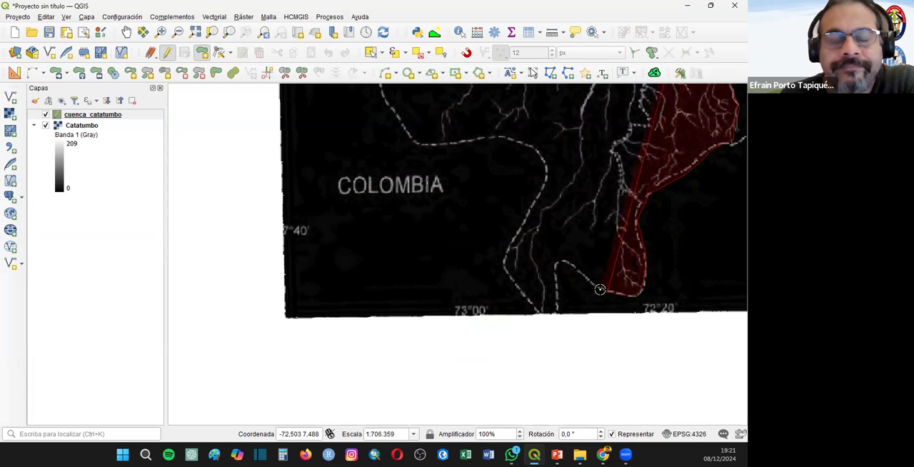
pyautogui.click(593, 284)
pyautogui.click(581, 274)
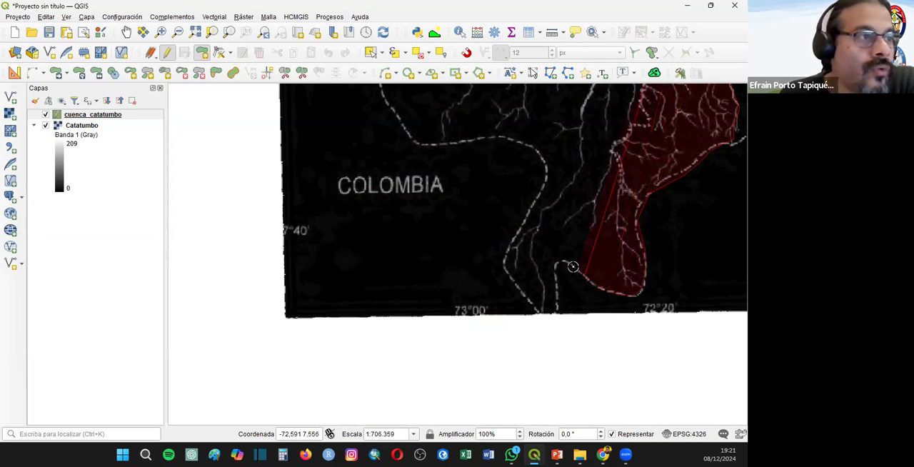
pyautogui.click(574, 266)
pyautogui.click(555, 265)
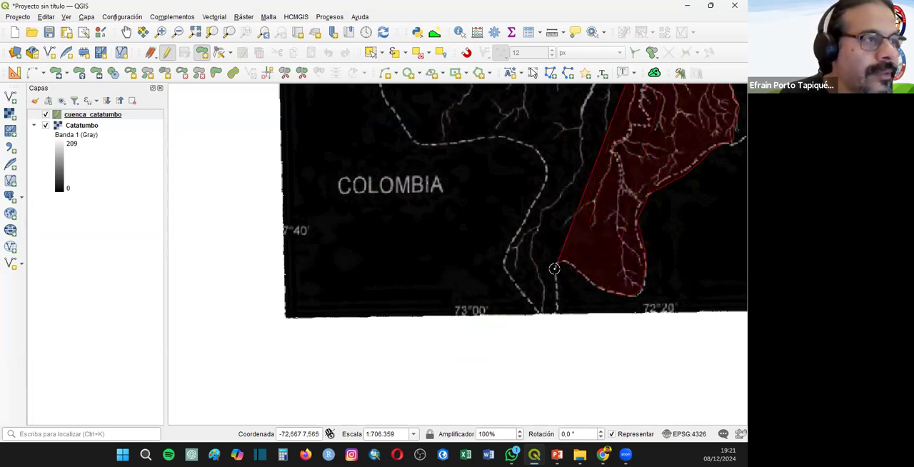
# - Trace the boundary down to the basin's southern tip at the map edge and back up its southwestern side
pyautogui.click(556, 296)
pyautogui.click(557, 311)
pyautogui.click(544, 313)
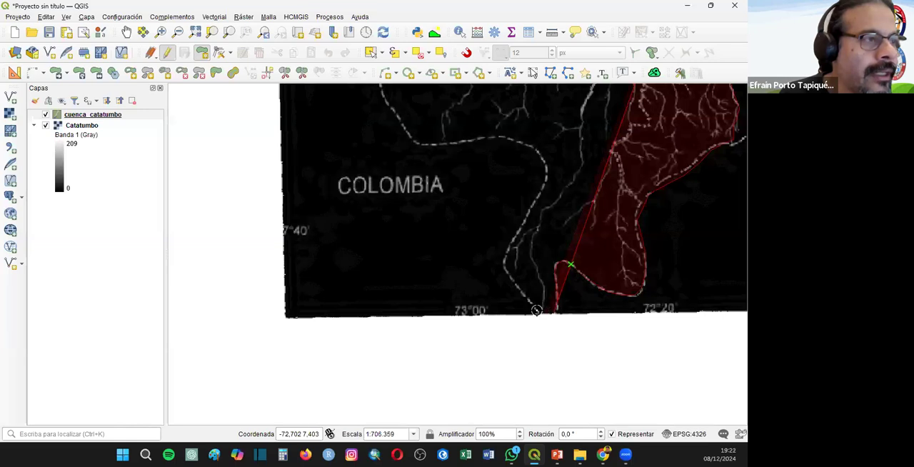
pyautogui.click(529, 298)
pyautogui.click(515, 282)
pyautogui.click(504, 267)
pyautogui.click(504, 257)
# - Follow the dashed divide north past the COLOMBIA label and around the bend to the west
pyautogui.click(519, 230)
pyautogui.click(533, 201)
pyautogui.click(547, 173)
pyautogui.click(539, 152)
pyautogui.click(527, 141)
pyautogui.click(508, 137)
pyautogui.click(483, 137)
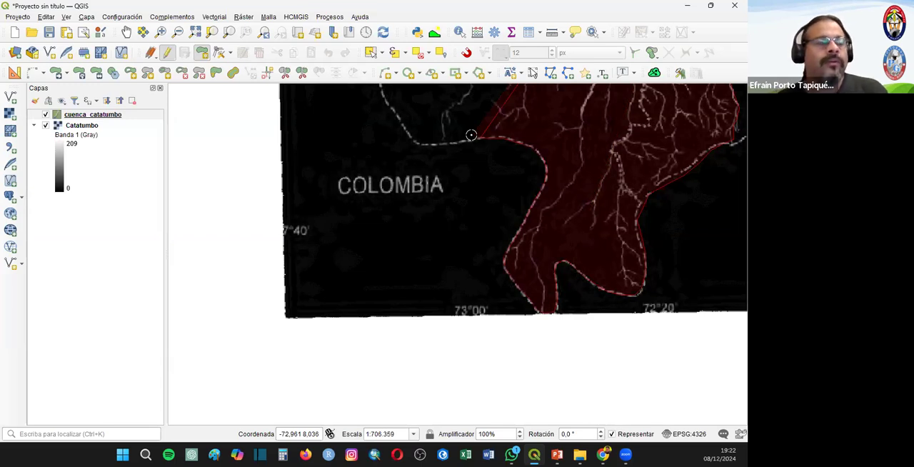
# - Trace the dashed divide around the basin's southwestern corner and north along its western side past the 8°20' label
pyautogui.moveTo(461, 129); pyautogui.dragTo(467, 338)
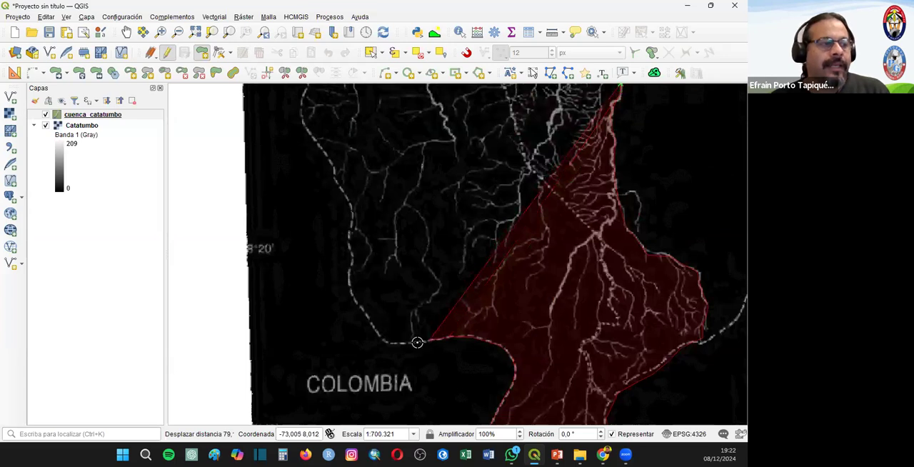
pyautogui.click(390, 343)
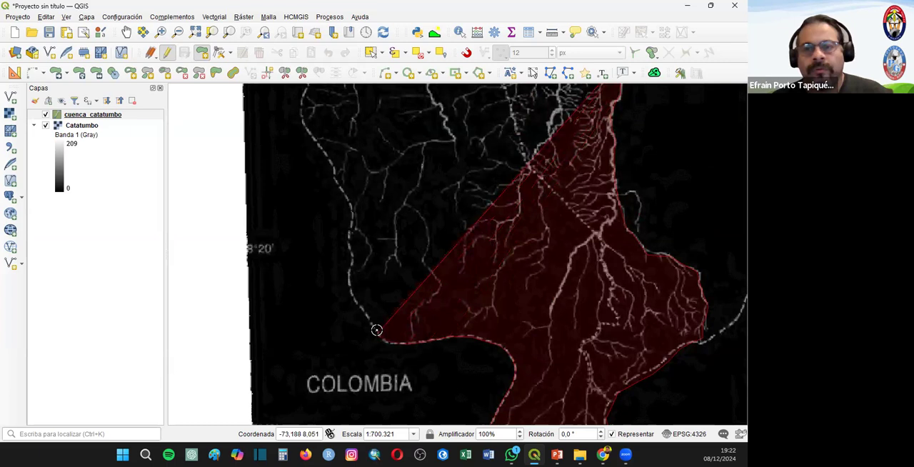
pyautogui.click(369, 315)
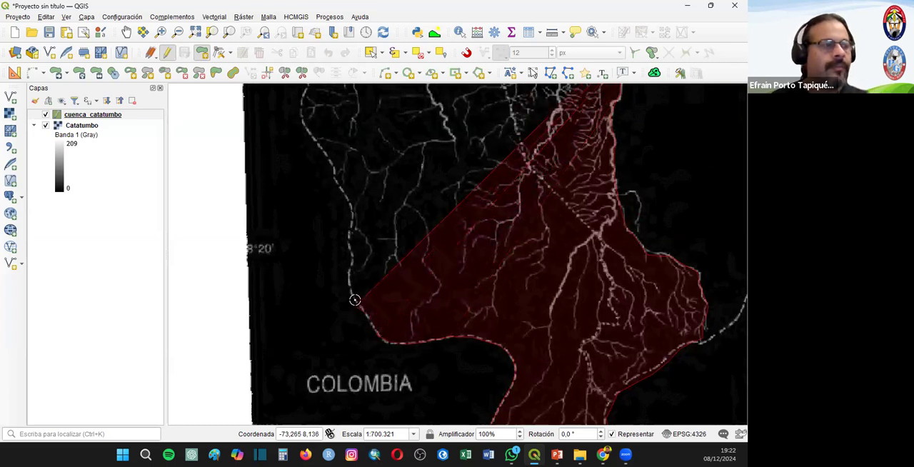
pyautogui.click(355, 300)
pyautogui.click(350, 278)
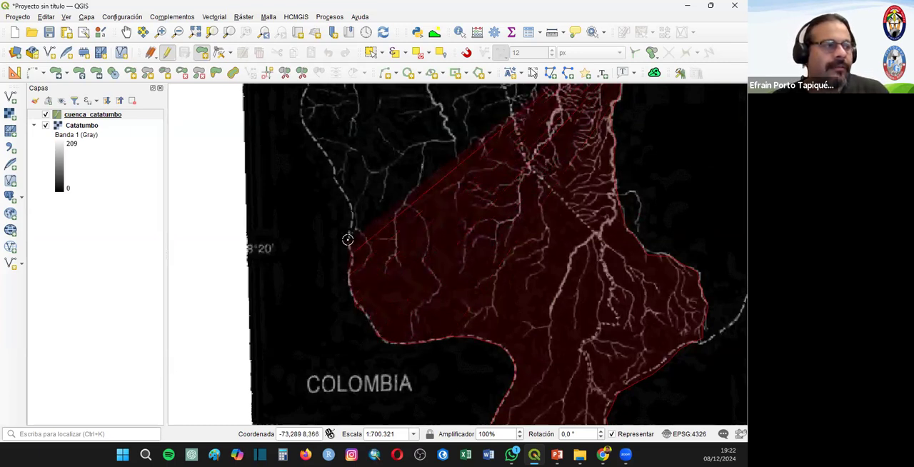
pyautogui.click(353, 207)
pyautogui.click(336, 170)
pyautogui.click(304, 123)
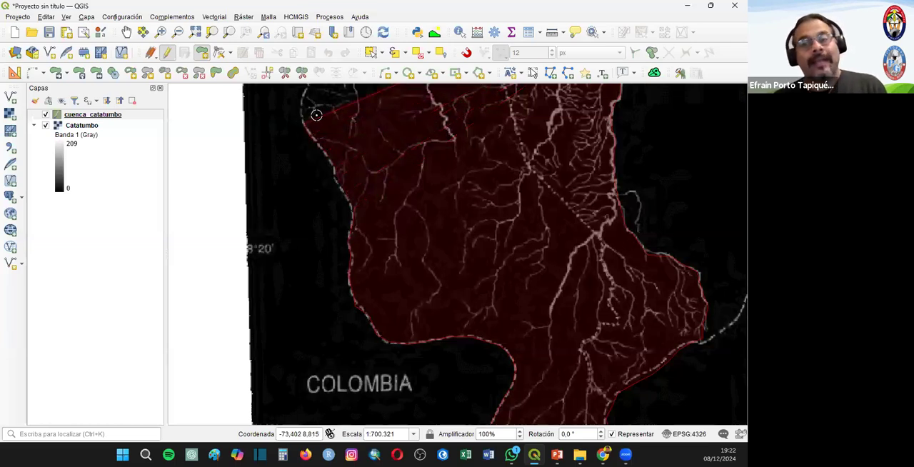
# - Continue the western basin boundary north past the 9°00' label and up the west side of the northwestern lobe
pyautogui.moveTo(362, 150); pyautogui.dragTo(322, 357)
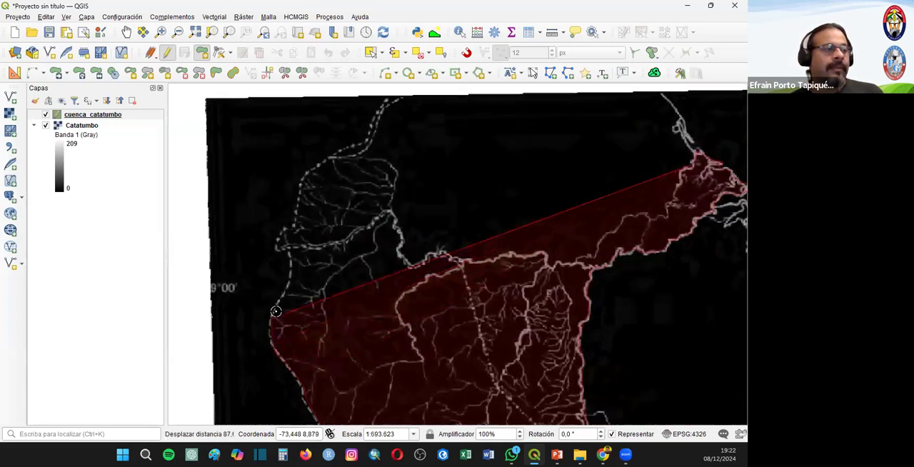
pyautogui.click(288, 285)
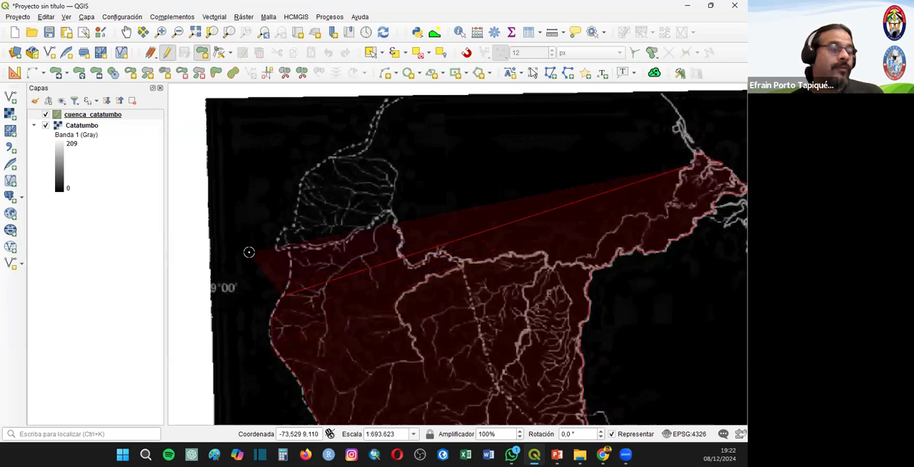
pyautogui.click(293, 265)
pyautogui.click(288, 236)
pyautogui.click(290, 225)
pyautogui.click(297, 205)
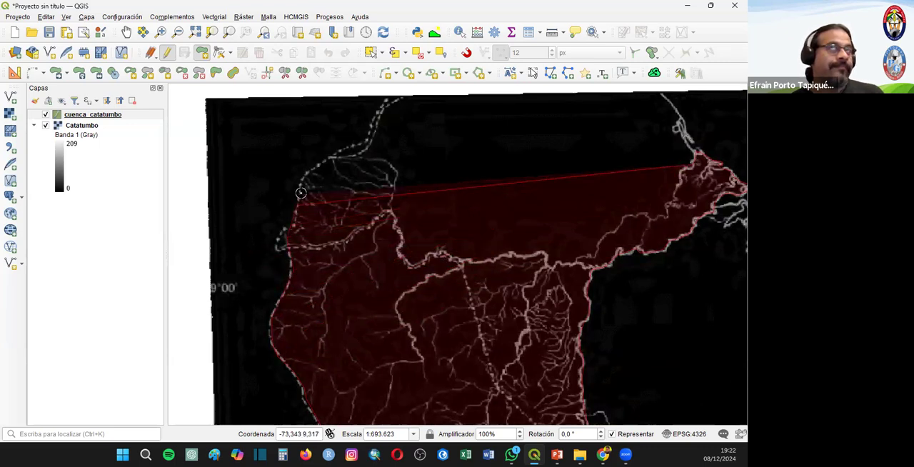
pyautogui.click(305, 175)
# - Trace the basin boundary around the top of the northwestern lobe and down its eastern side
pyautogui.click(349, 158)
pyautogui.click(382, 160)
pyautogui.click(397, 169)
pyautogui.click(394, 192)
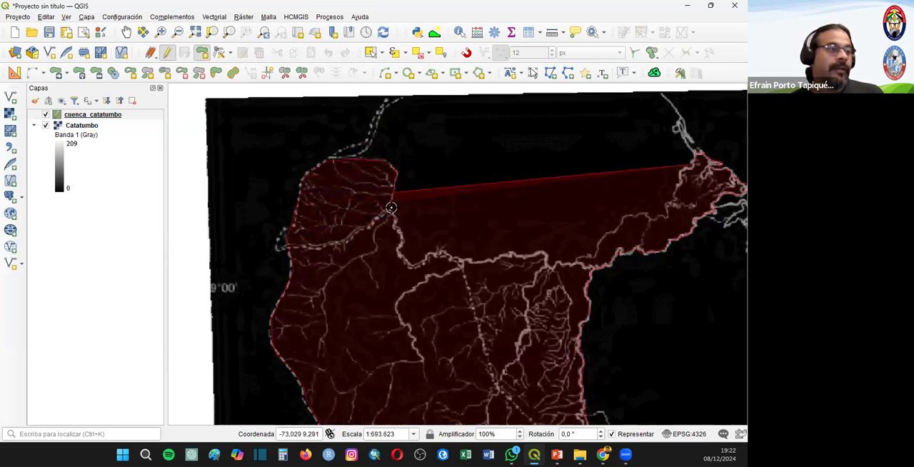
pyautogui.click(392, 208)
pyautogui.click(403, 230)
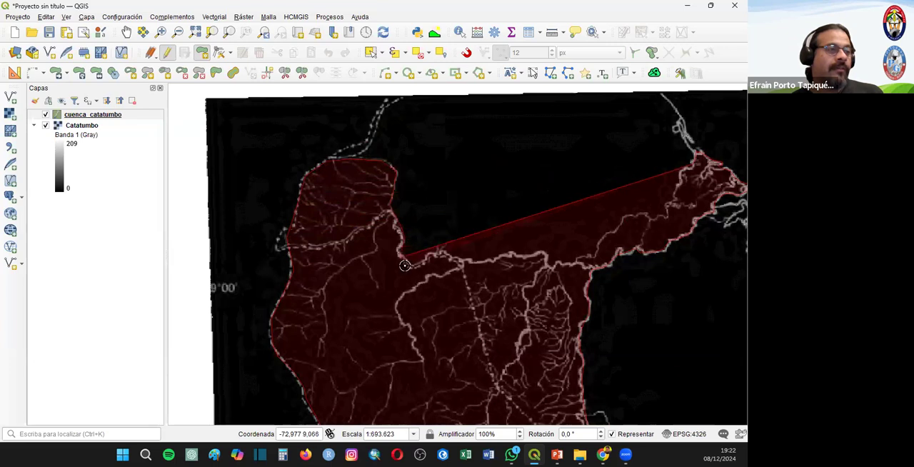
# - Continue the boundary east along the northern river line to the junction where the northeastern arm begins
pyautogui.click(437, 250)
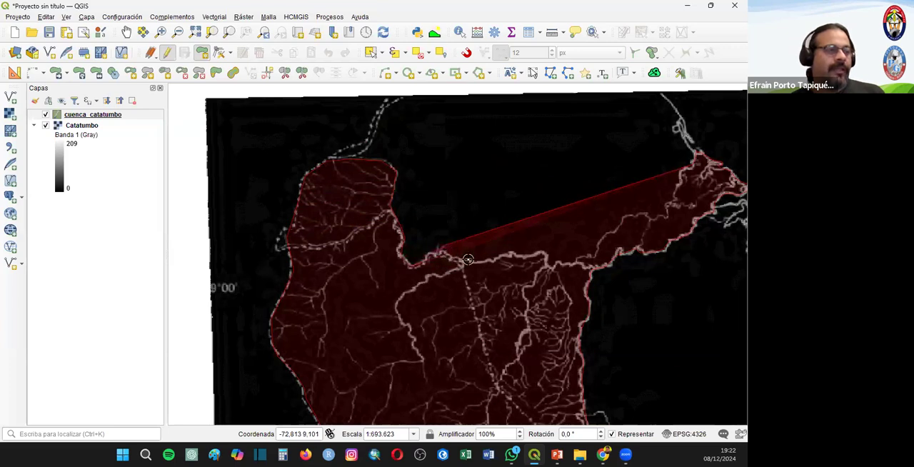
pyautogui.click(469, 260)
pyautogui.click(494, 260)
pyautogui.click(510, 254)
pyautogui.click(525, 255)
pyautogui.click(544, 252)
pyautogui.click(552, 259)
pyautogui.click(557, 262)
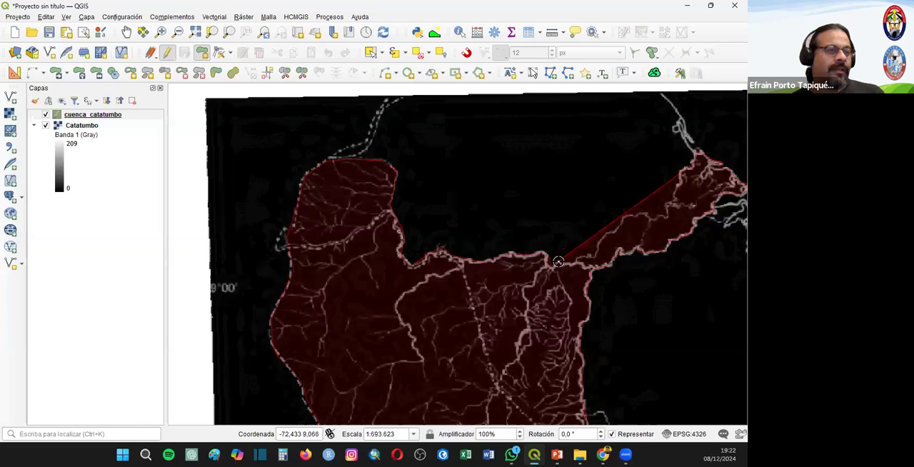
# - Follow the upper edge of the northeastern arm up toward the river mouth and finish the polygon
pyautogui.click(595, 255)
pyautogui.click(616, 237)
pyautogui.click(622, 218)
pyautogui.click(644, 213)
pyautogui.click(667, 216)
pyautogui.click(671, 206)
pyautogui.click(675, 195)
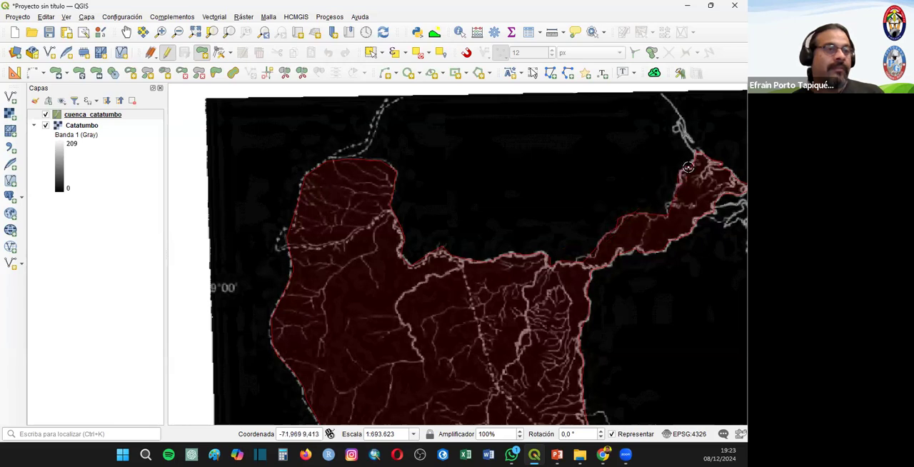
pyautogui.rightClick(688, 167)
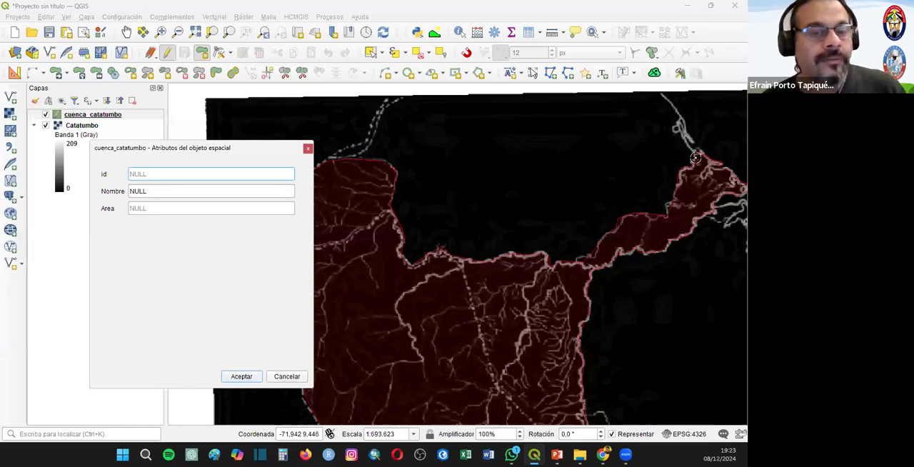
# - Save the new feature's attributes with id 01 and Nombre Cuenca Catatumbo, leaving Area empty
pyautogui.click(146, 192)
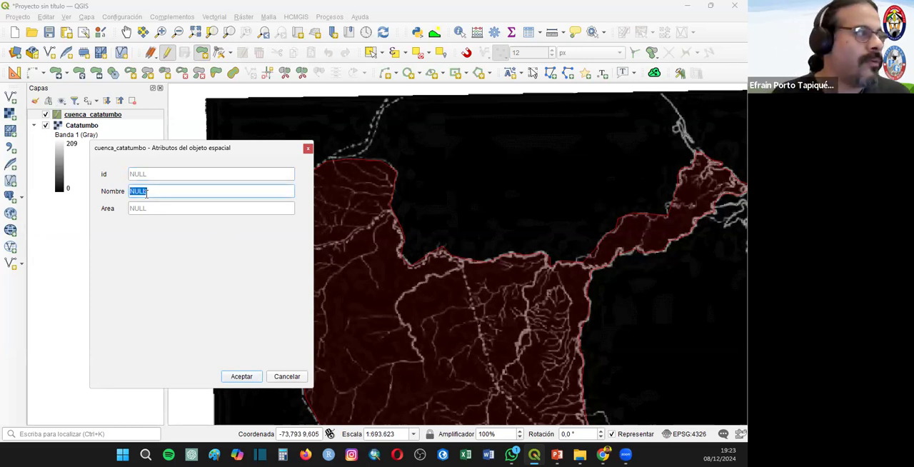
pyautogui.write('Cuenca Catatumbo')
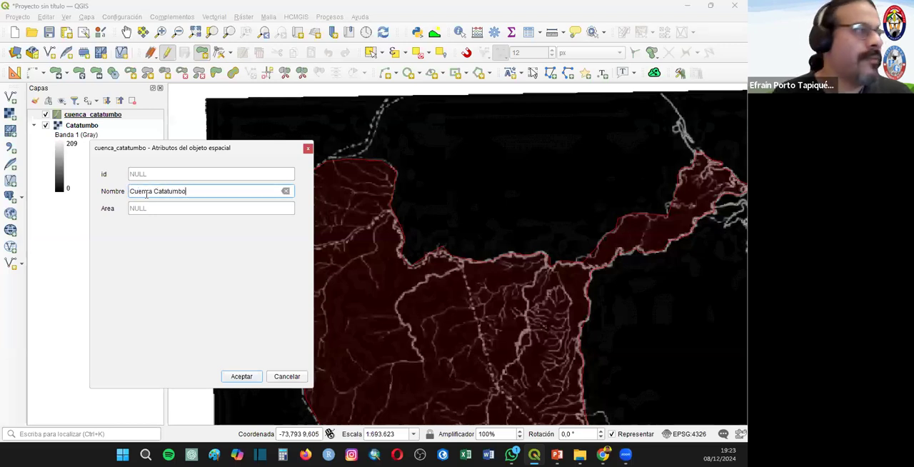
pyautogui.click(155, 173)
pyautogui.write('01')
pyautogui.click(158, 207)
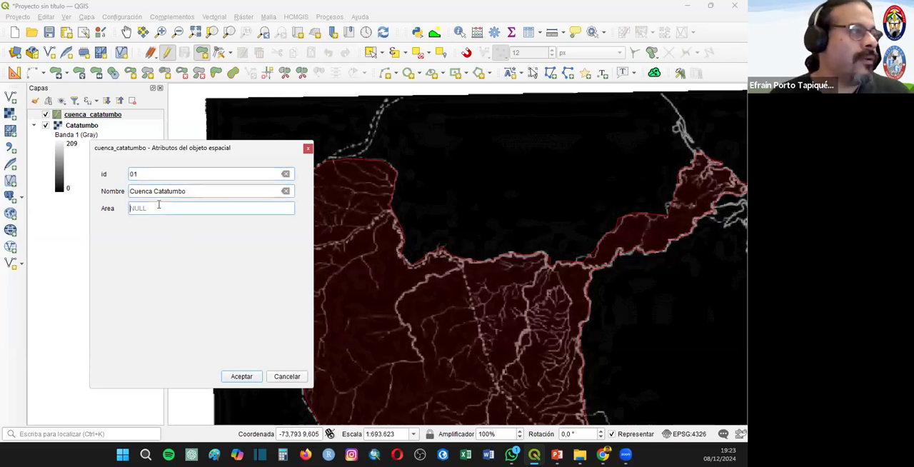
pyautogui.click(240, 377)
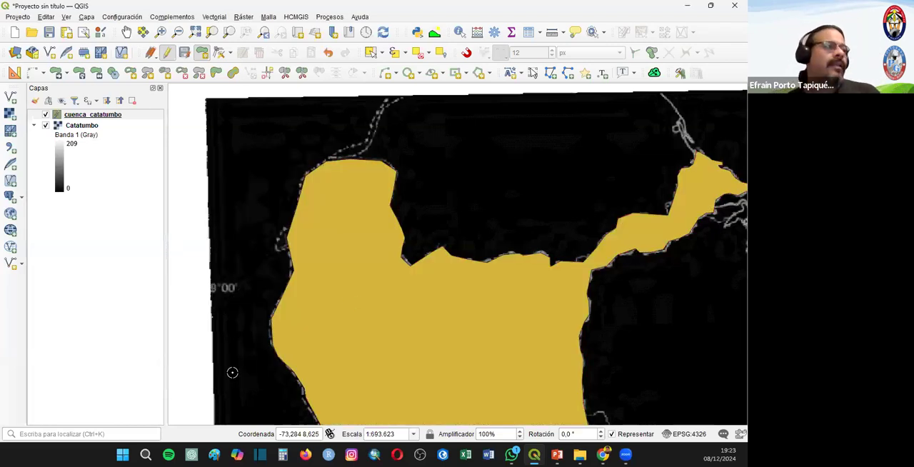
# - View the full extent of cuenca_catatumbo, compare it with the raster by toggling its visibility, and look at its symbology
pyautogui.click(107, 115)
pyautogui.rightClick(111, 116)
pyautogui.click(113, 123)
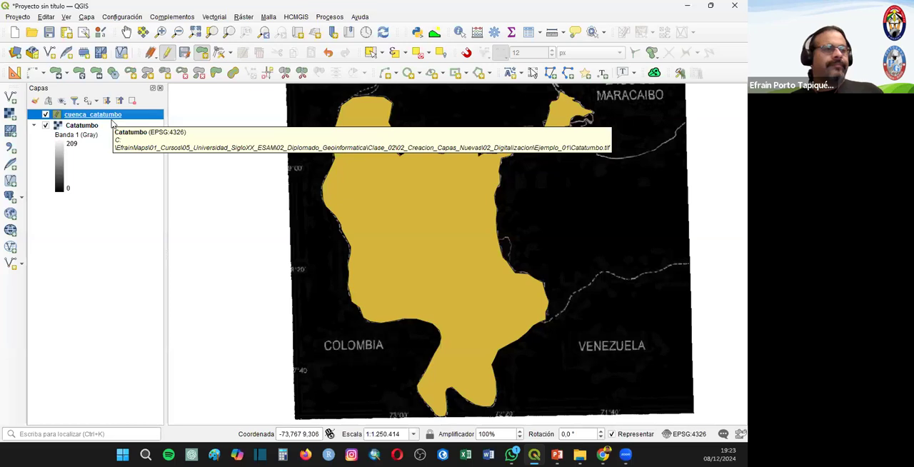
pyautogui.click(45, 115)
pyautogui.click(45, 115)
pyautogui.click(46, 115)
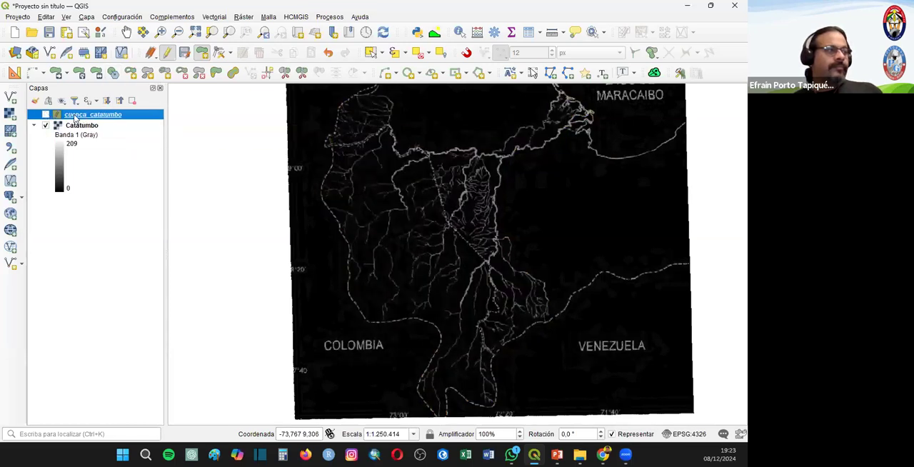
pyautogui.doubleClick(57, 114)
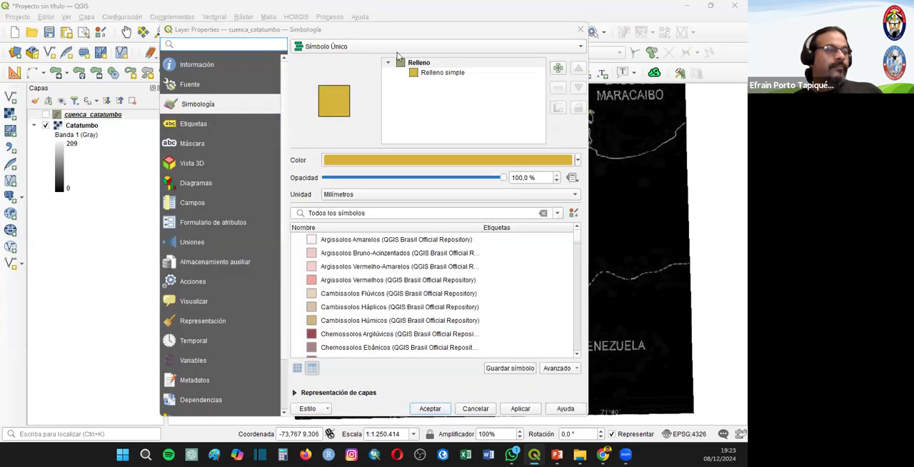
pyautogui.click(580, 29)
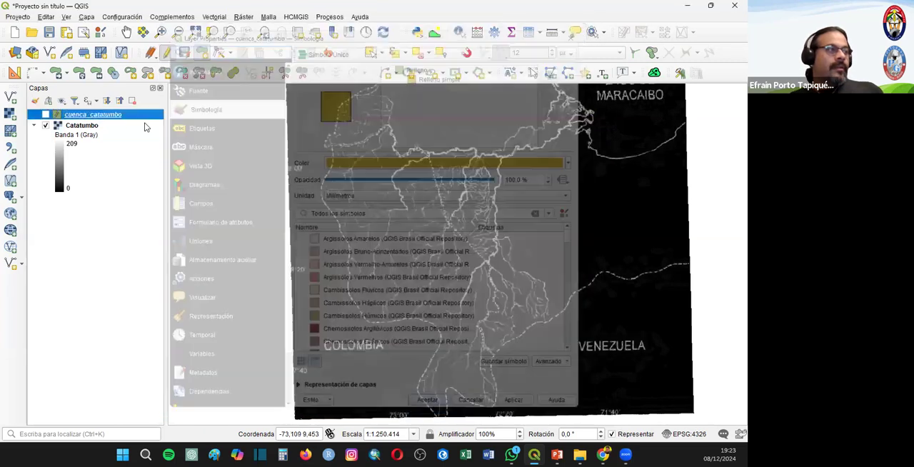
# - Open the field calculator from cuenca_catatumbo's attribute table and set it to update the existing Area field
pyautogui.click(529, 32)
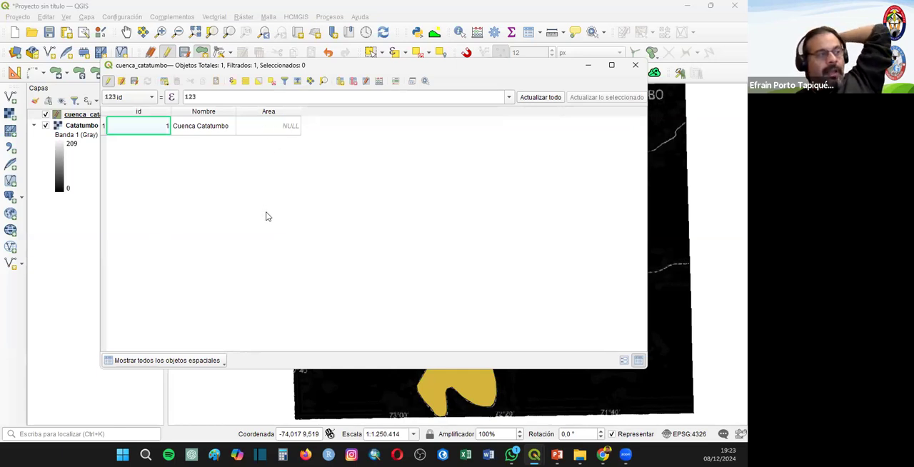
pyautogui.click(380, 82)
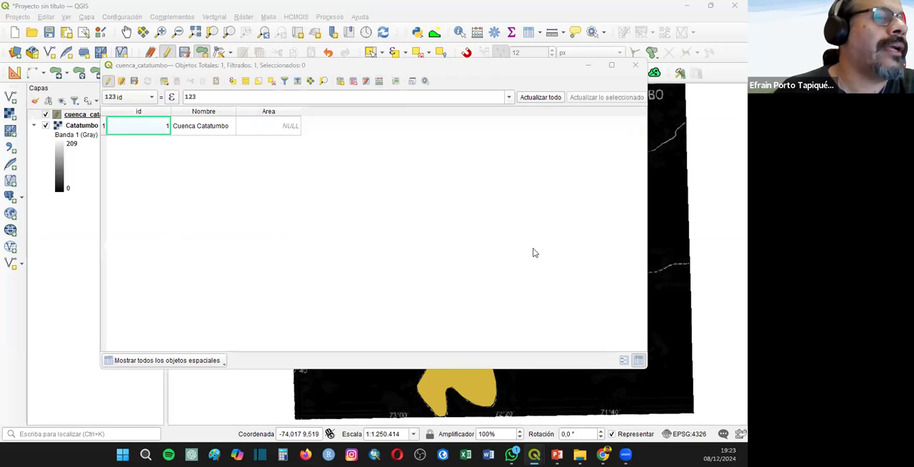
pyautogui.click(403, 85)
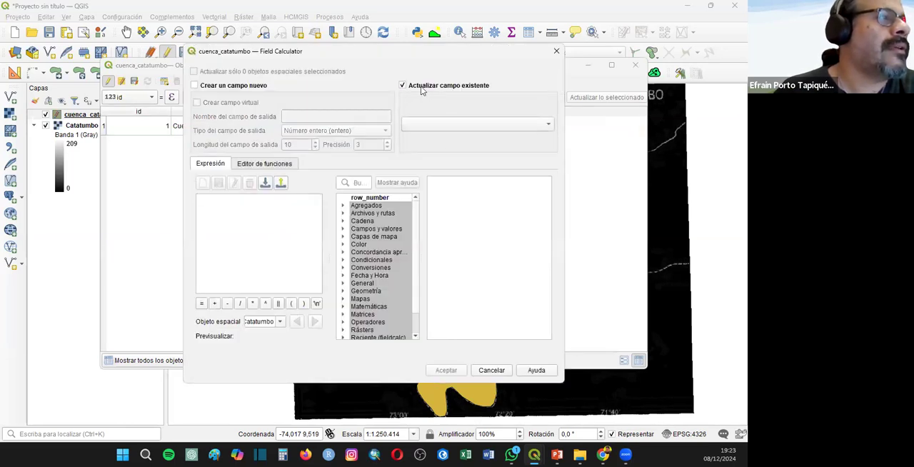
pyautogui.click(440, 125)
pyautogui.click(430, 147)
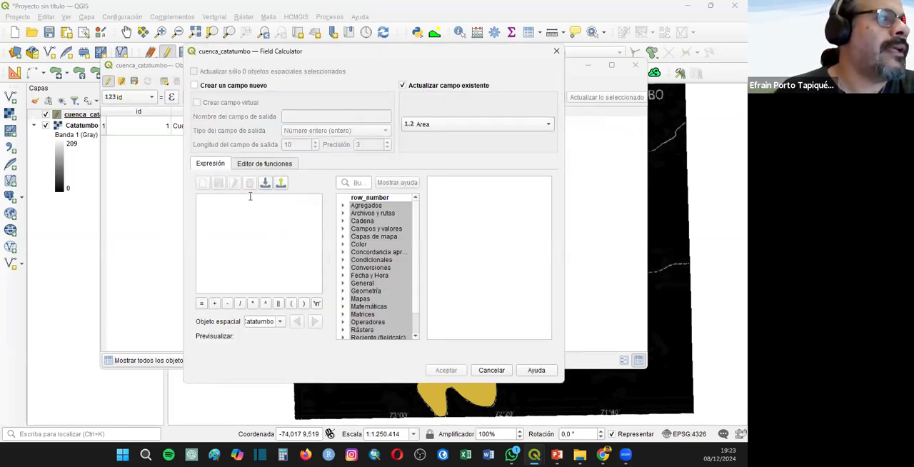
# - Calculate the Area field with the expression $area /1000000 and end editing of cuenca_catatumbo, saving the changes
pyautogui.scroll(-1, 344, 280)
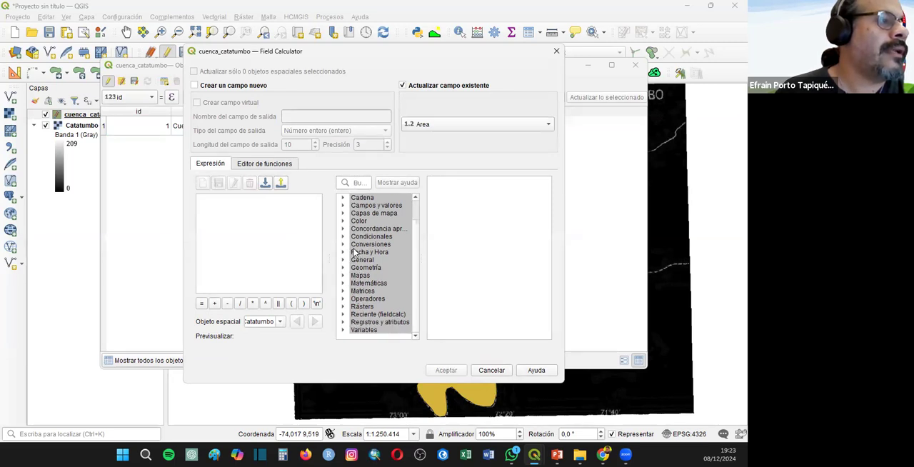
pyautogui.scroll(1, 355, 254)
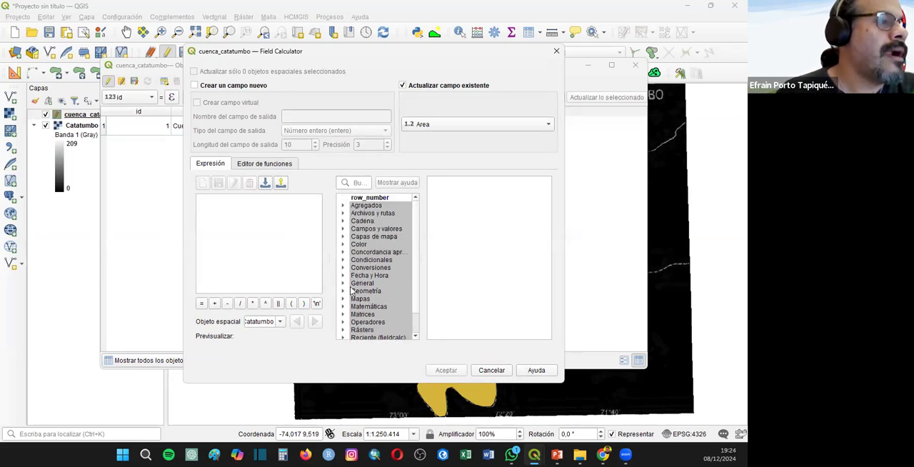
pyautogui.scroll(-1, 359, 296)
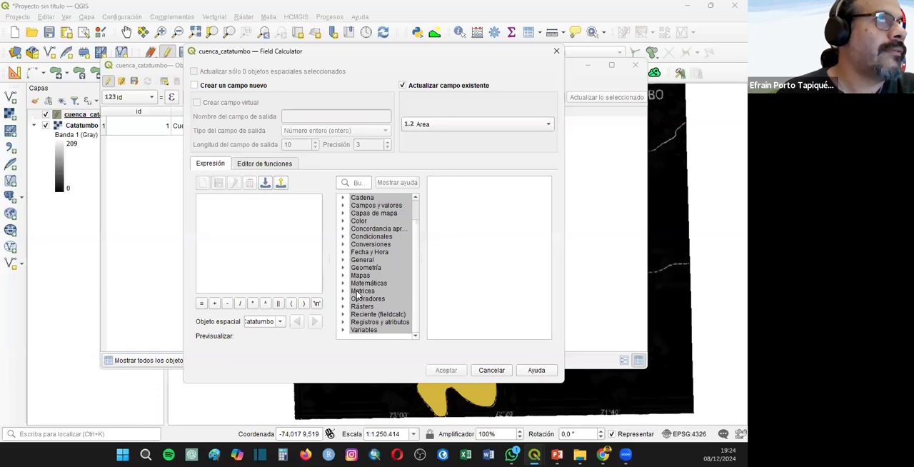
pyautogui.click(342, 268)
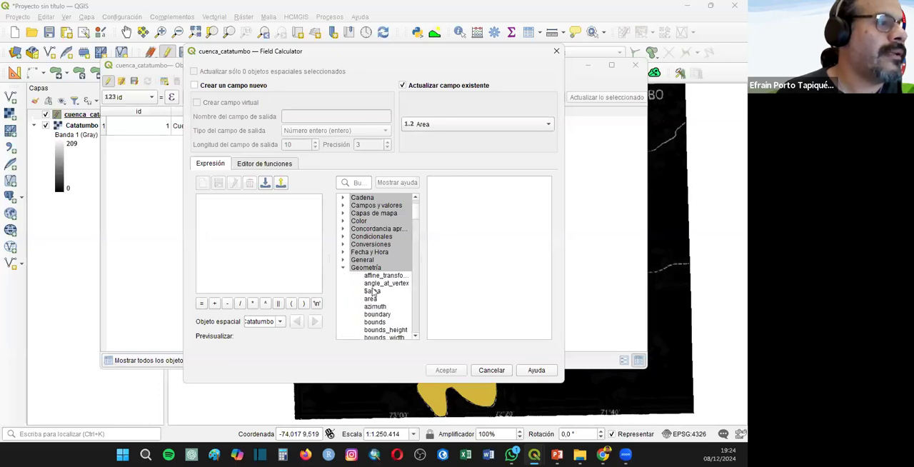
pyautogui.doubleClick(372, 291)
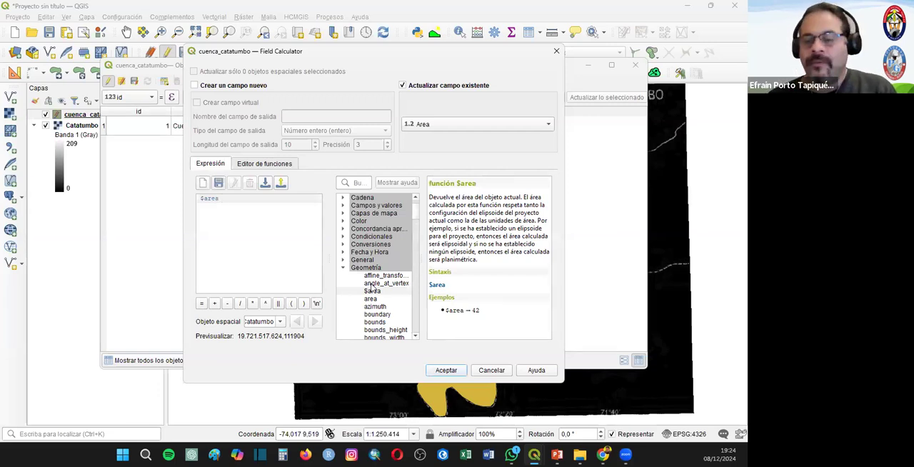
pyautogui.write('/1')
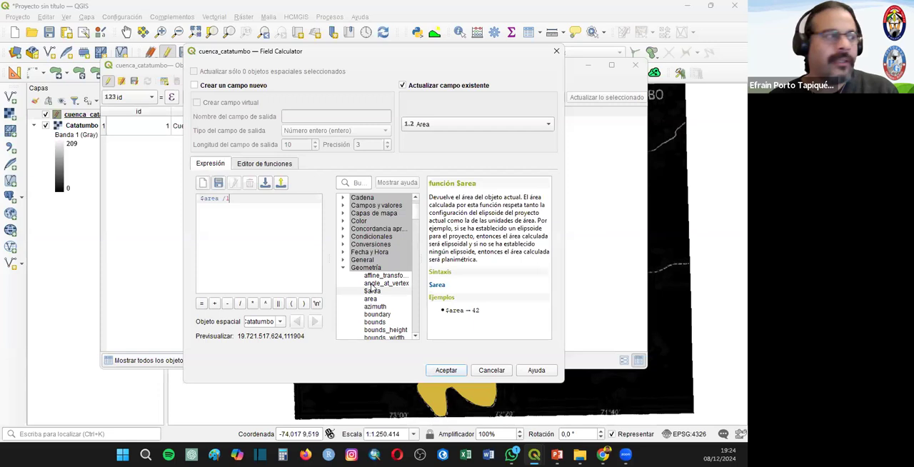
pyautogui.write('000000')
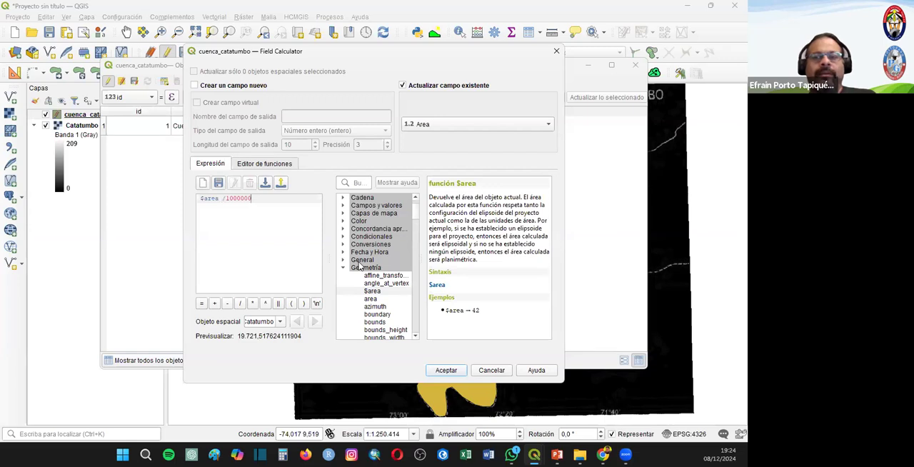
pyautogui.click(446, 370)
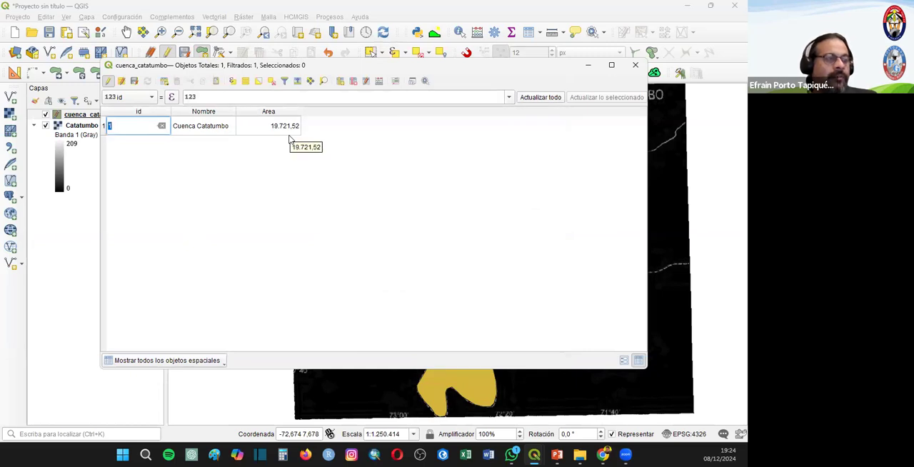
pyautogui.click(636, 65)
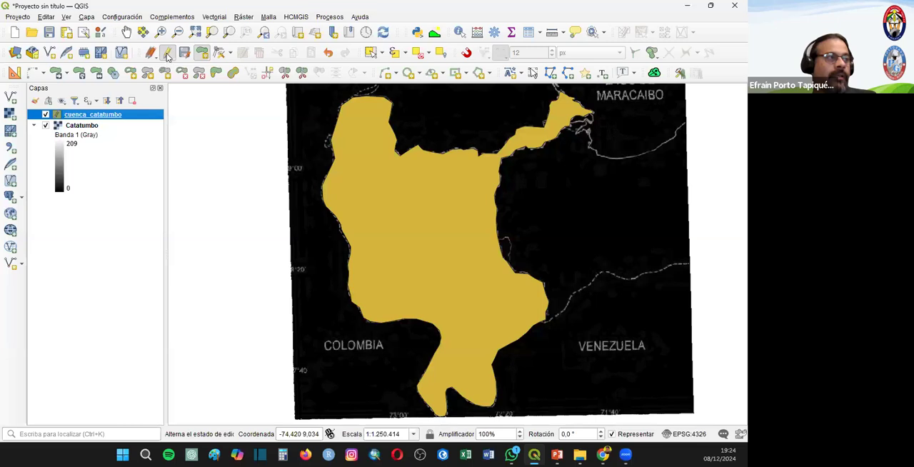
pyautogui.click(360, 235)
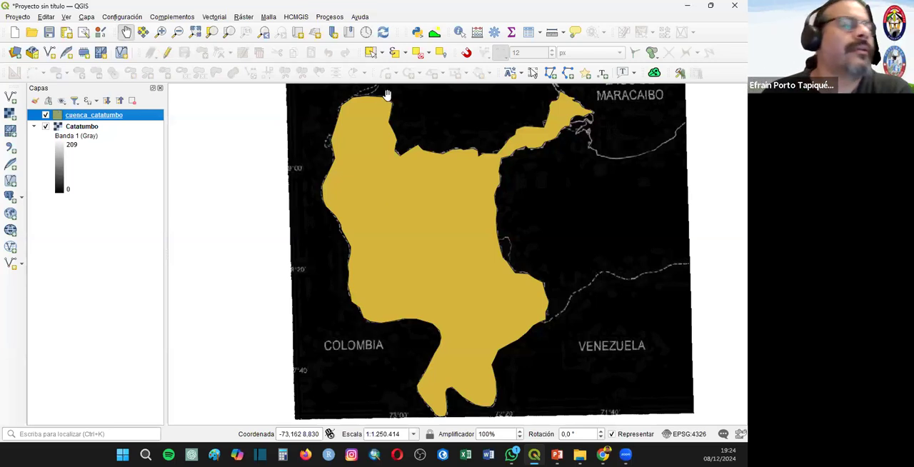
# - Hide the Catatumbo raster and add the Google Satellite basemap beneath the basin polygon
pyautogui.click(45, 126)
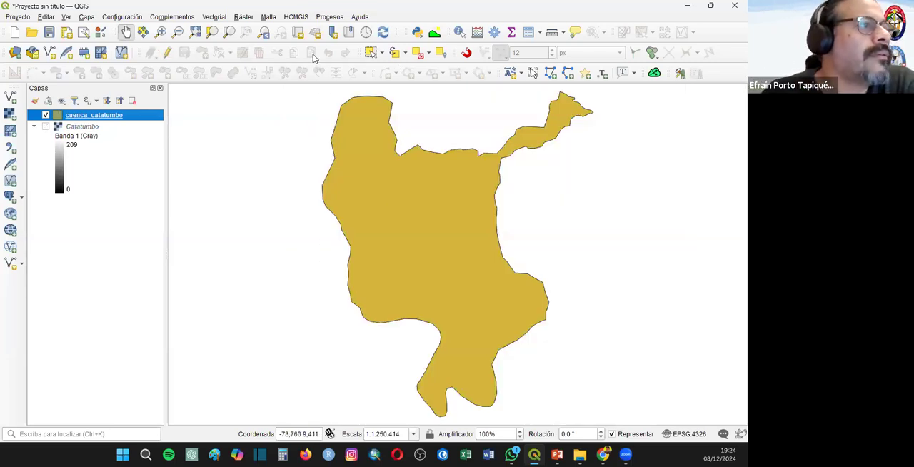
pyautogui.click(296, 17)
pyautogui.moveTo(321, 28)
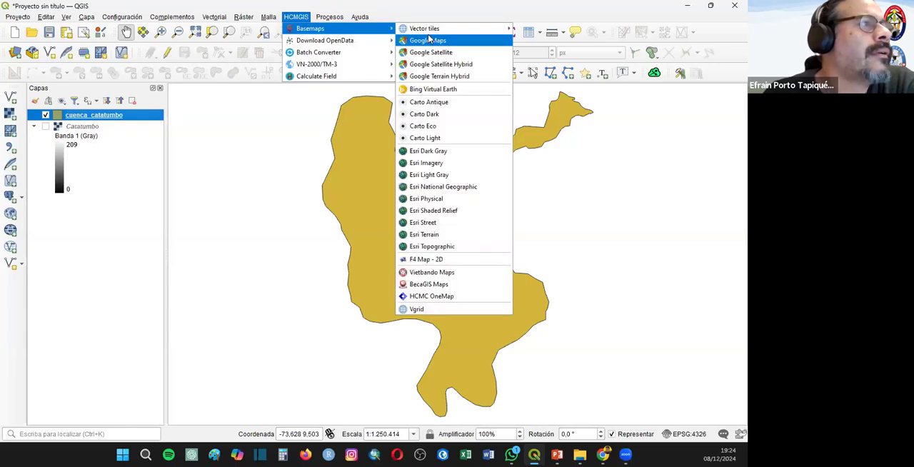
pyautogui.click(429, 40)
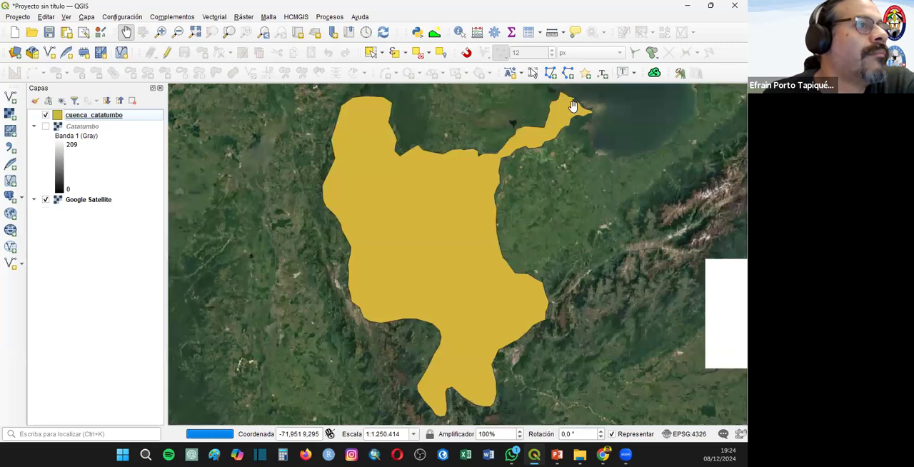
# - Compare the polygon's northeastern arm with the satellite imagery and the Catatumbo raster, leaving the raster hidden
pyautogui.scroll(2, 572, 105)
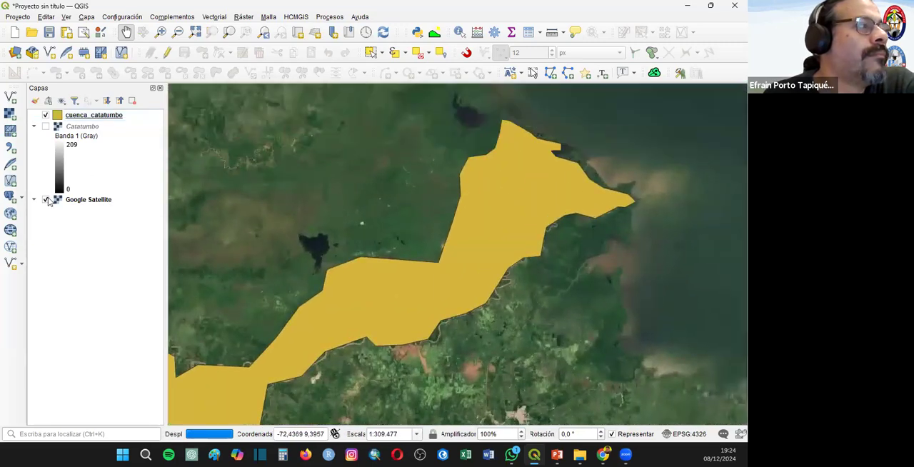
pyautogui.click(45, 126)
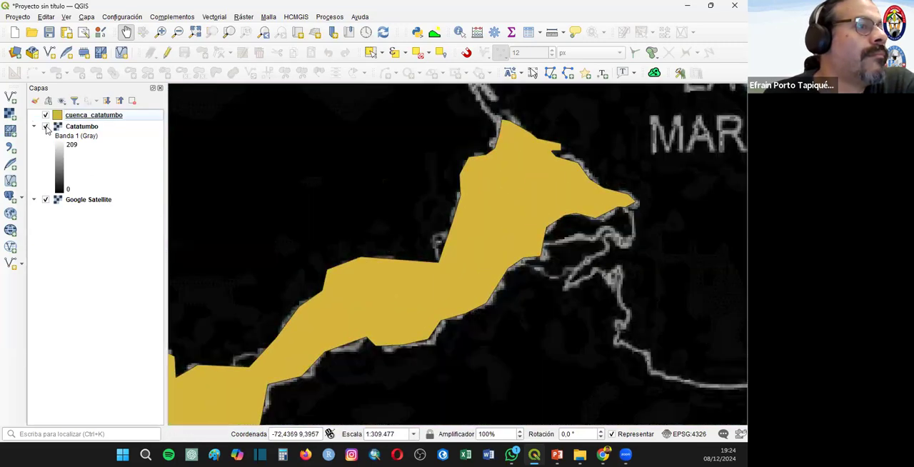
pyautogui.click(45, 127)
pyautogui.moveTo(285, 251); pyautogui.dragTo(393, 185)
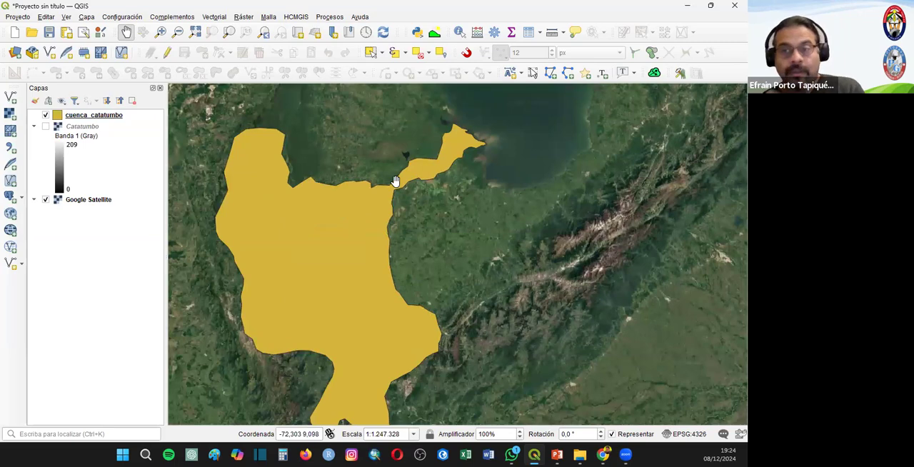
pyautogui.moveTo(345, 279); pyautogui.dragTo(452, 219)
# - Review the id, Nombre and Area values in cuenca_catatumbo's attribute table and close it
pyautogui.click(96, 116)
pyautogui.rightClick(98, 115)
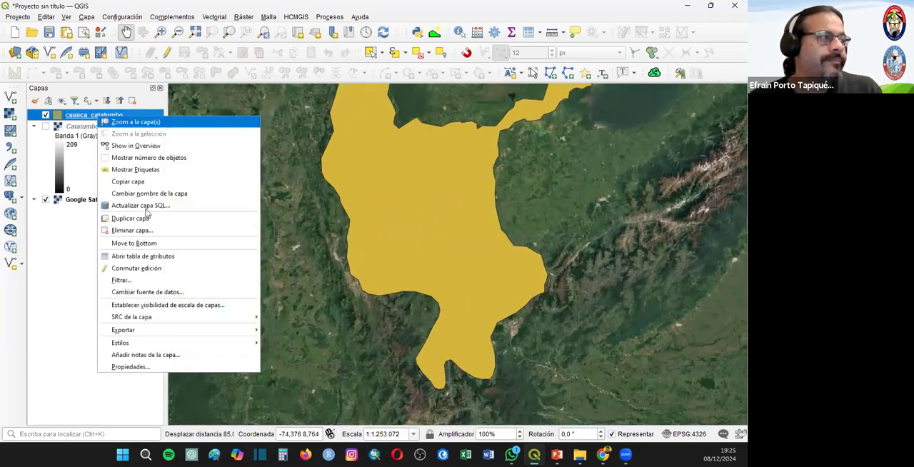
pyautogui.click(145, 257)
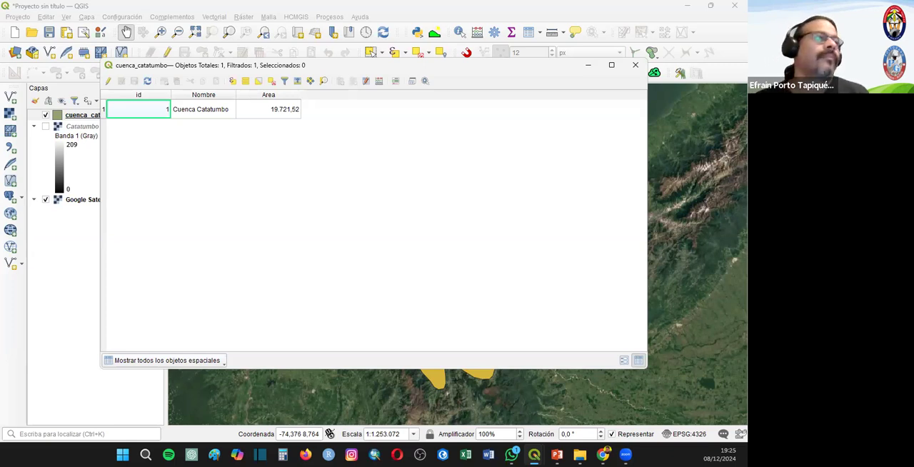
pyautogui.click(635, 65)
# - Start a new project without saving the current one and add the raster Cocentaina_ejemplo.tiff from the Ejemplo_02 folder
pyautogui.click(14, 32)
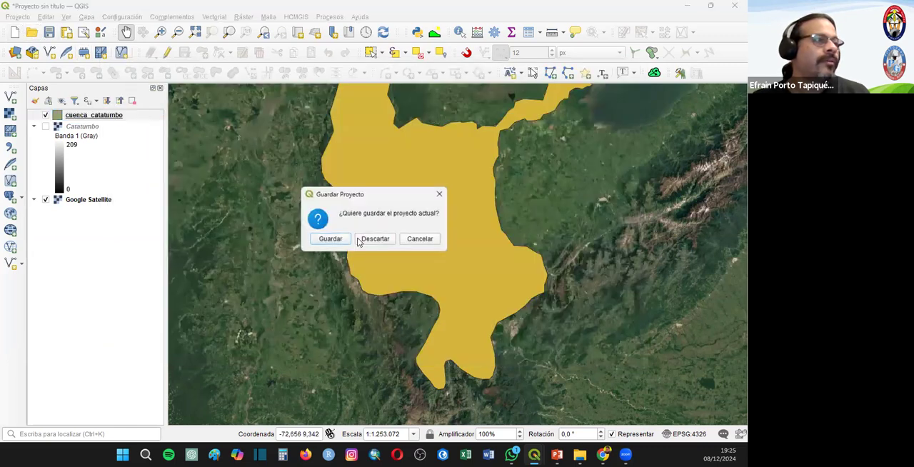
pyautogui.click(374, 240)
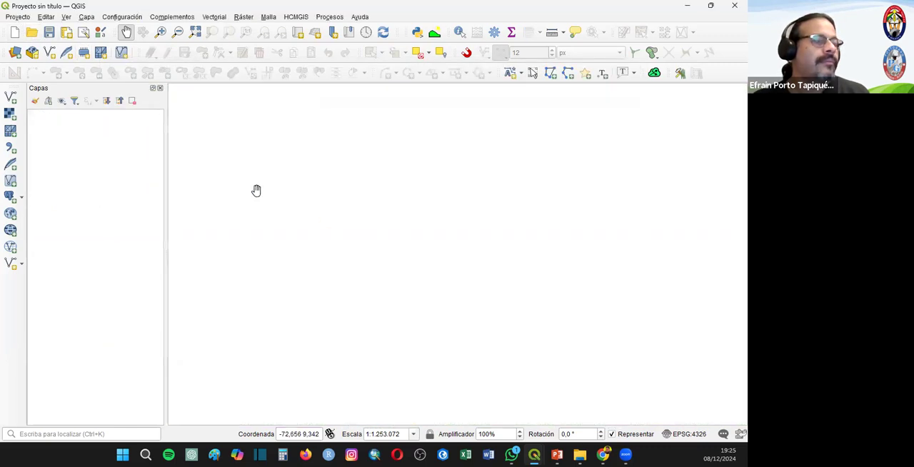
pyautogui.click(11, 113)
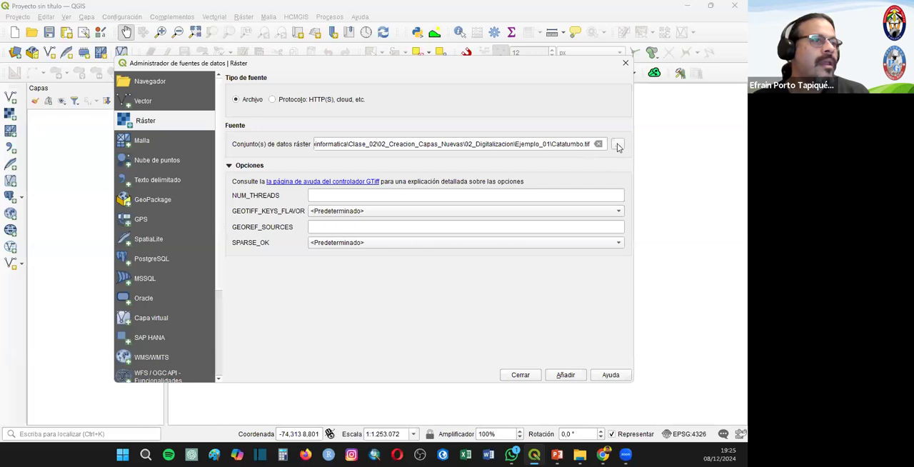
pyautogui.click(618, 145)
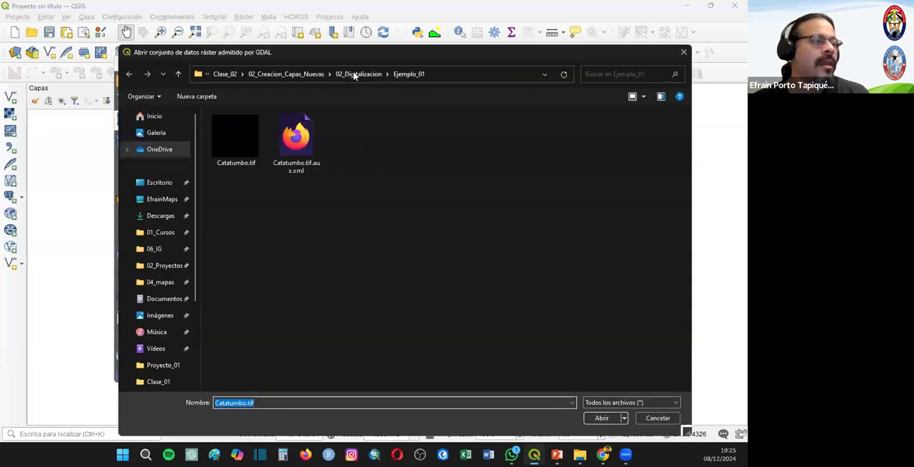
pyautogui.hotkey('alt', 'Up')
pyautogui.click(224, 141)
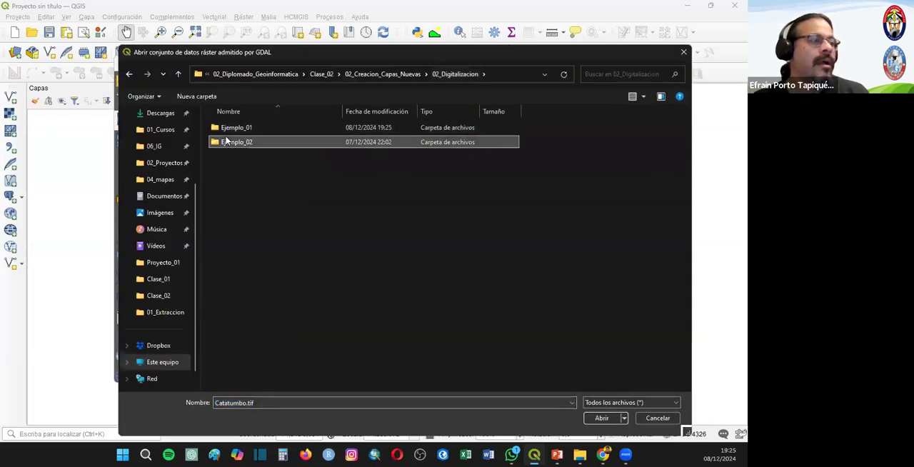
pyautogui.doubleClick(224, 140)
pyautogui.click(236, 146)
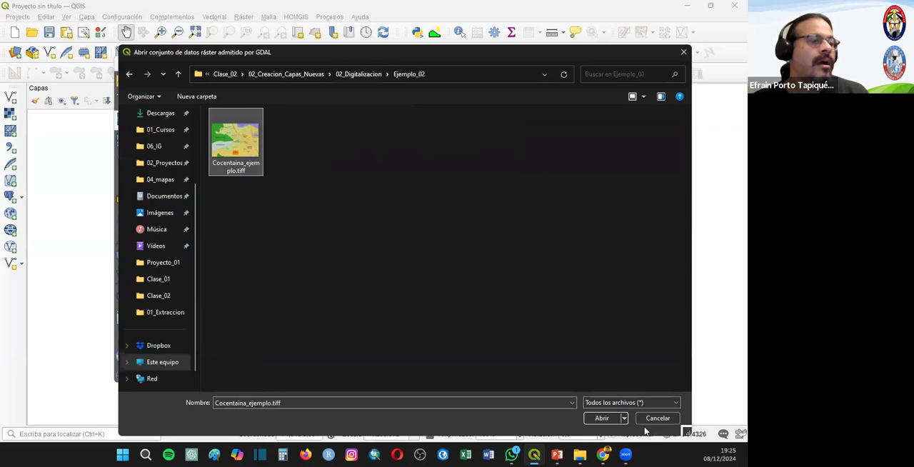
pyautogui.click(596, 418)
pyautogui.click(565, 375)
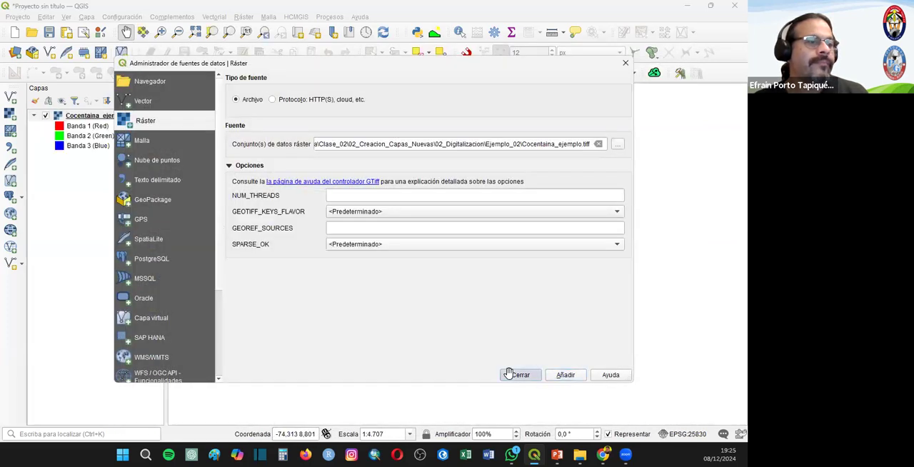
pyautogui.click(520, 375)
pyautogui.click(512, 455)
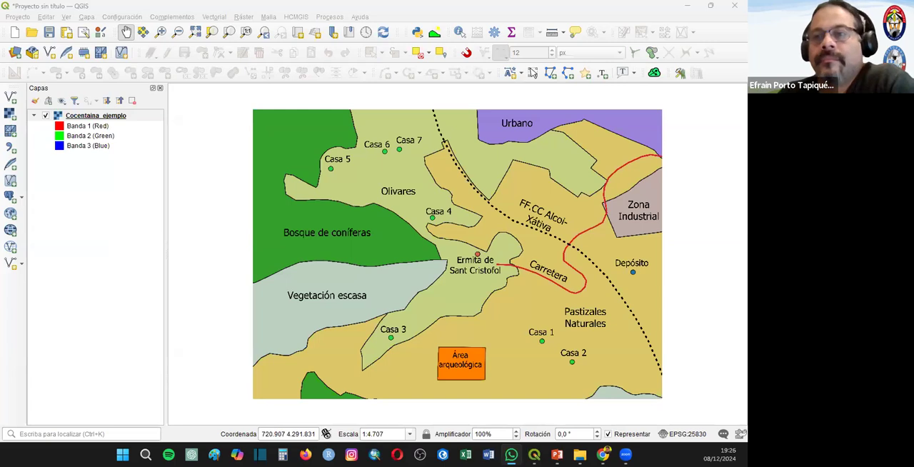
pyautogui.hotkey('alt', 'Tab')
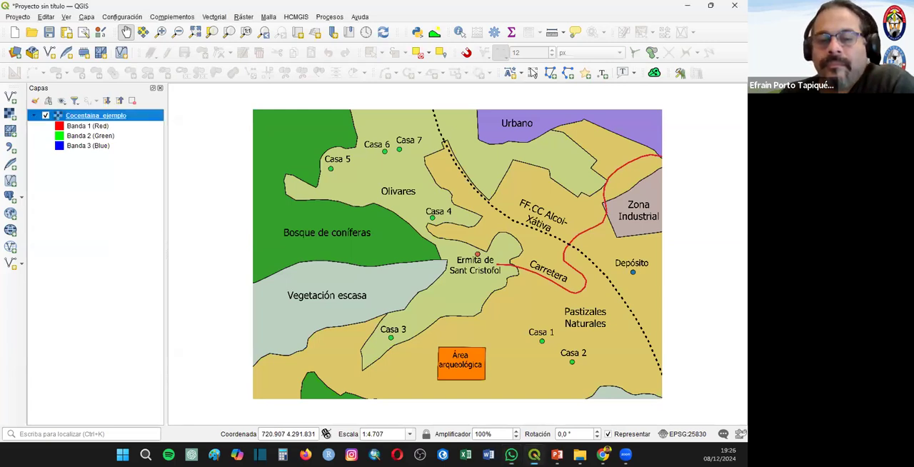
pyautogui.hotkey('alt', 'Tab')
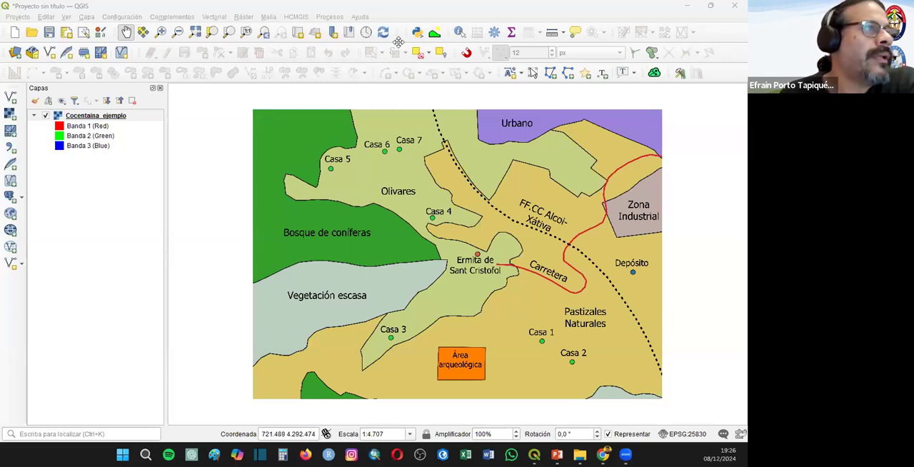
# - Begin a new shapefile layer and choose the Ejemplo_02 folder inside 02_Digitalizacion as its save location
pyautogui.click(90, 19)
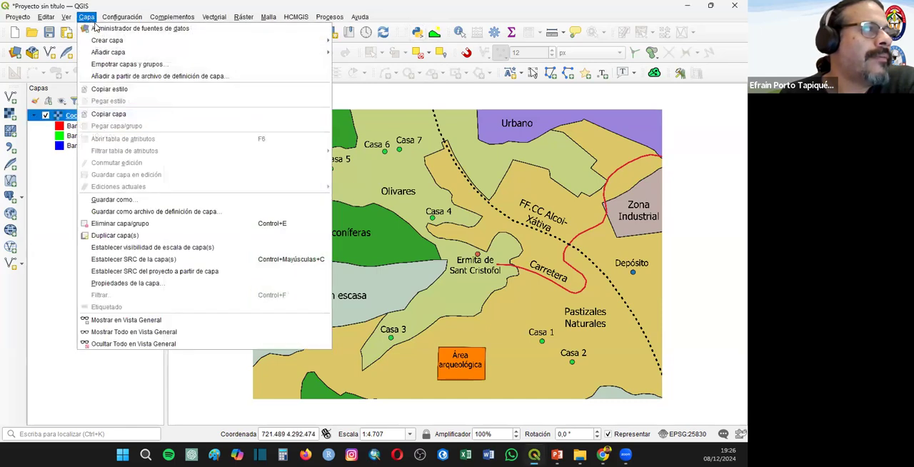
pyautogui.moveTo(106, 41)
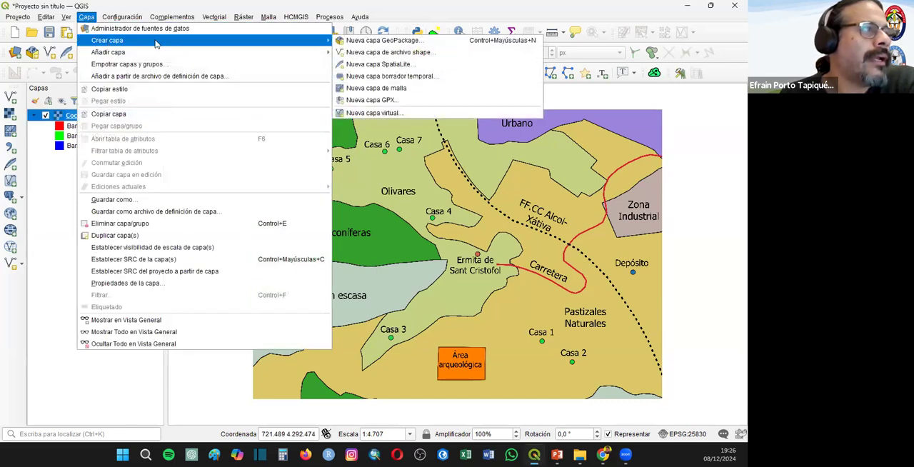
pyautogui.click(382, 53)
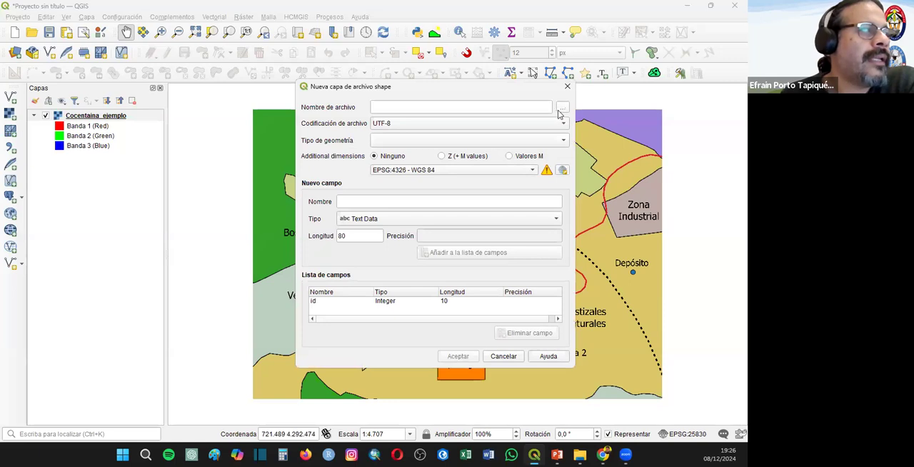
pyautogui.click(562, 107)
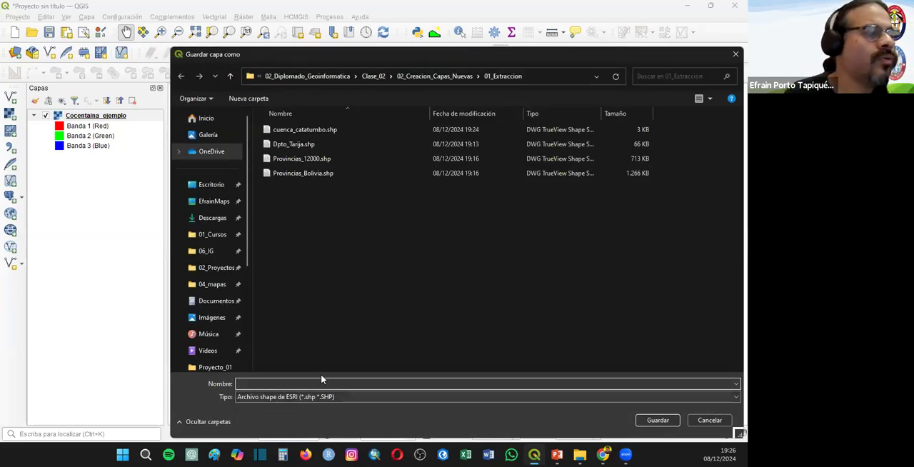
pyautogui.moveTo(415, 57); pyautogui.dragTo(415, 55)
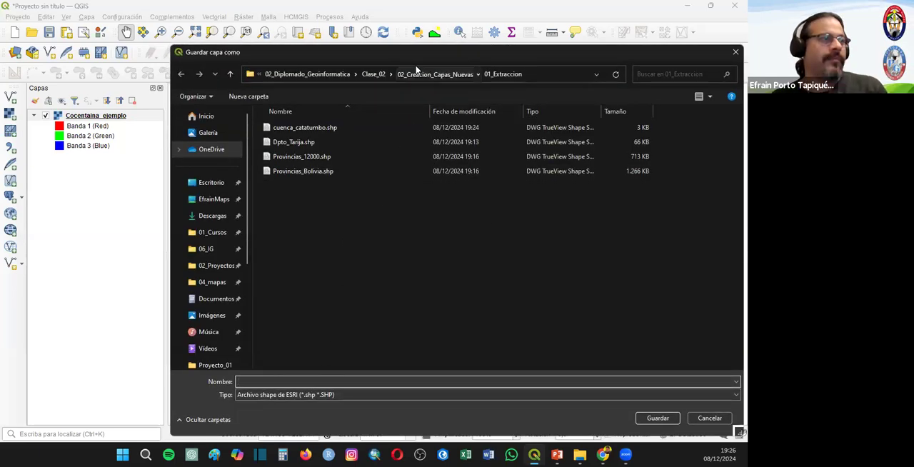
pyautogui.click(421, 74)
pyautogui.doubleClick(292, 142)
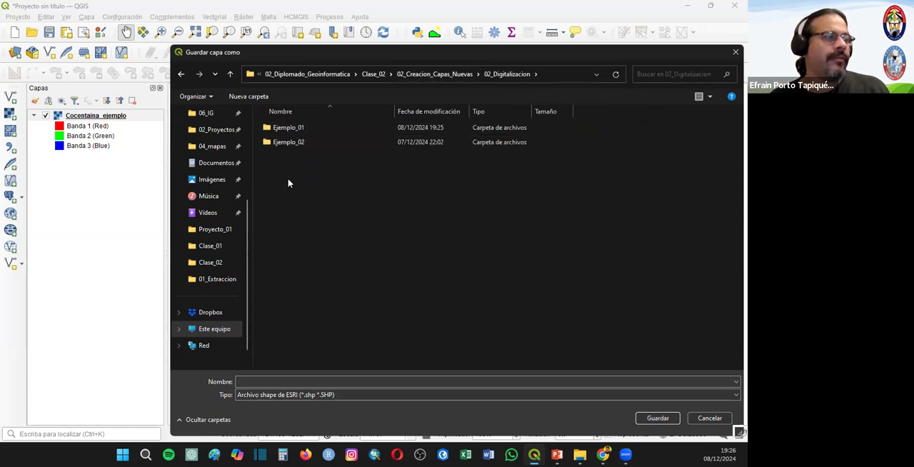
pyautogui.doubleClick(284, 142)
# - Name the new layer's file Uso_del_Suelo
pyautogui.click(261, 364)
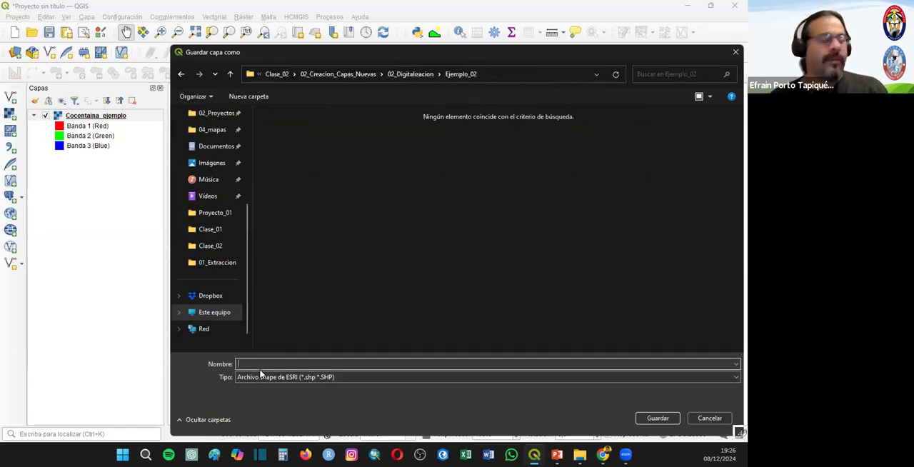
pyautogui.write('Uso_')
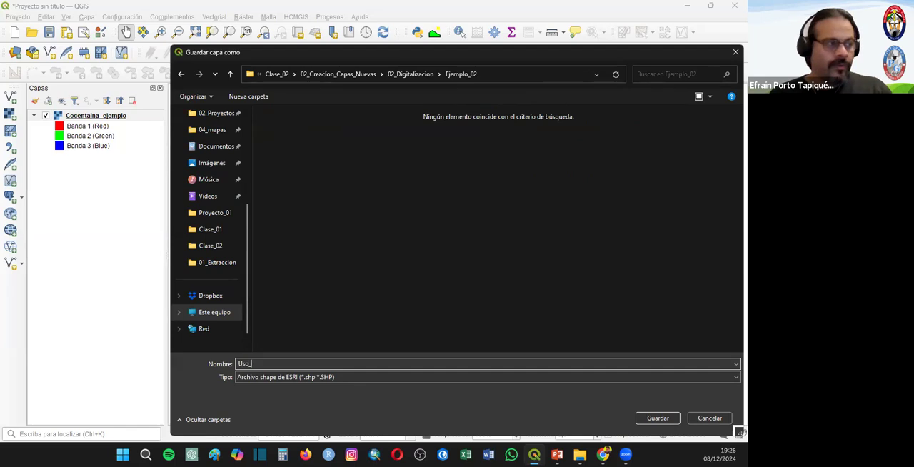
pyautogui.write('del_Suelo')
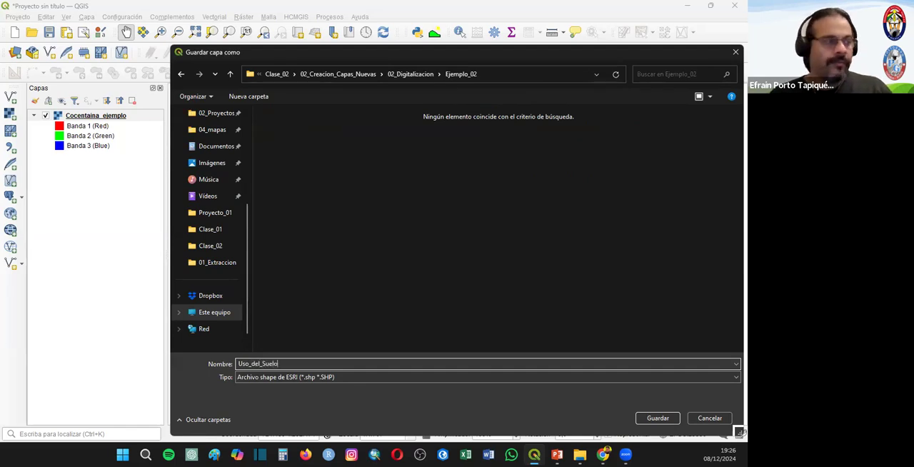
pyautogui.press('Return')
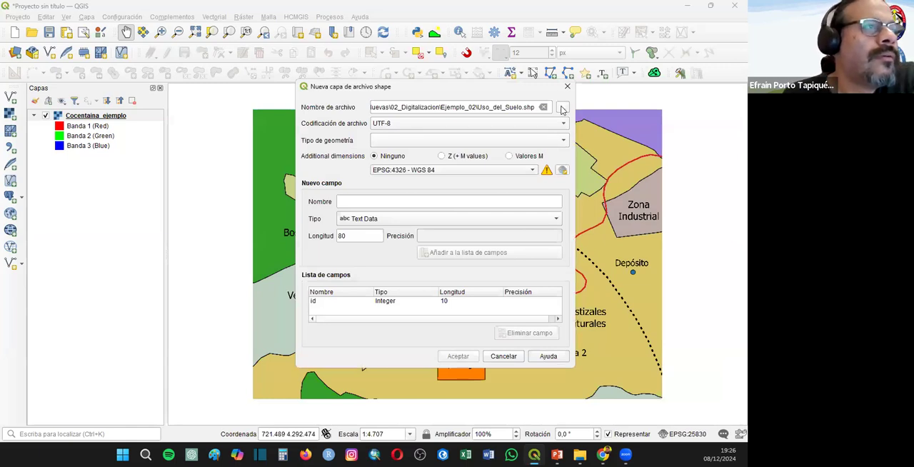
# - Change the new layer's file name to Categorias_de_Uso, keeping it in the Ejemplo_02 folder
pyautogui.click(563, 109)
pyautogui.click(266, 382)
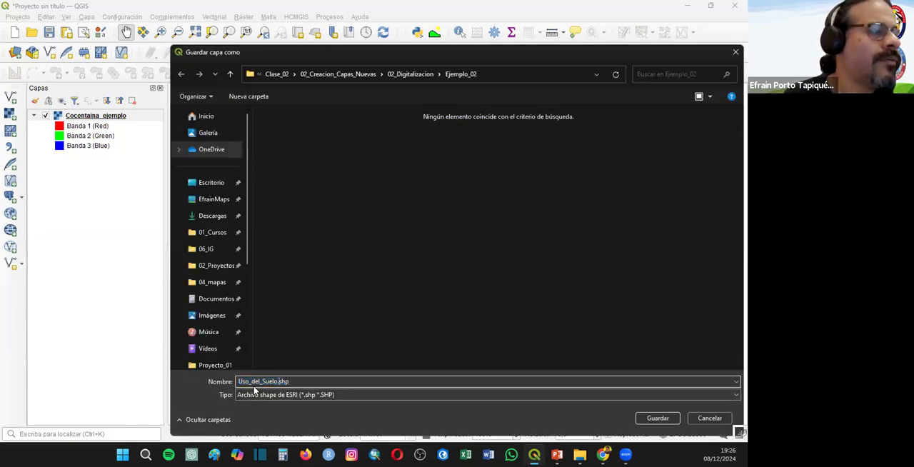
pyautogui.moveTo(237, 382); pyautogui.dragTo(386, 378)
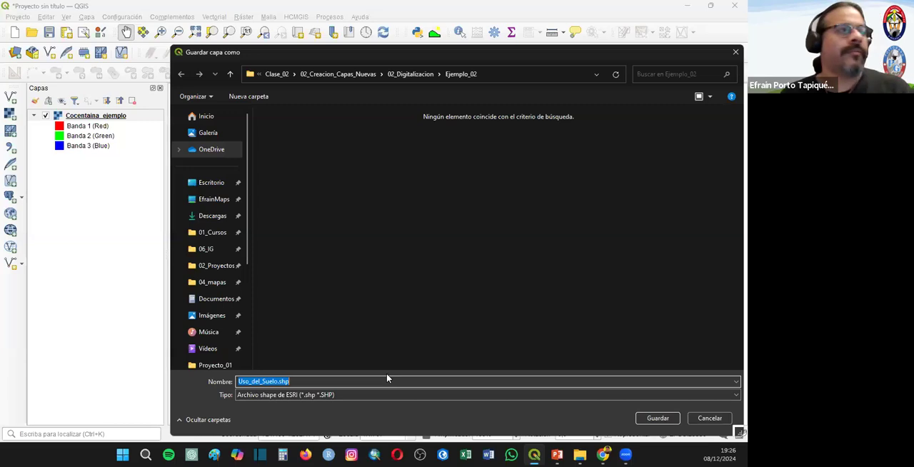
pyautogui.write('Cate')
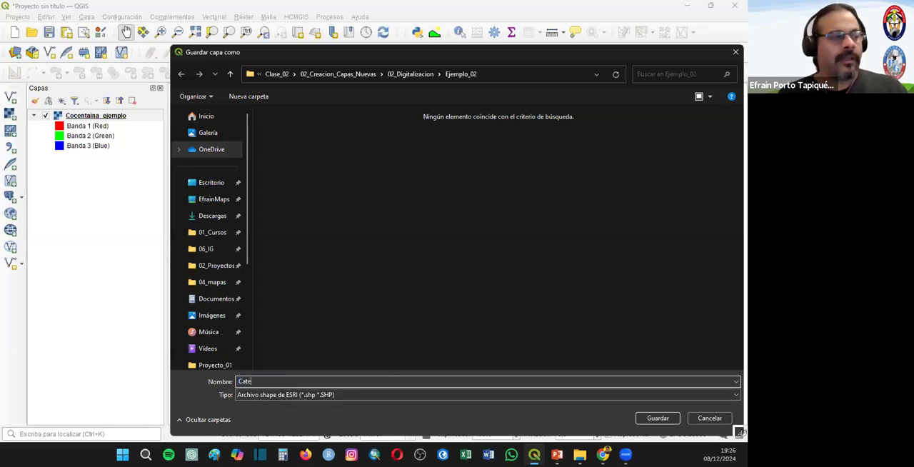
pyautogui.write('gorias_de_Us')
pyautogui.press('Return')
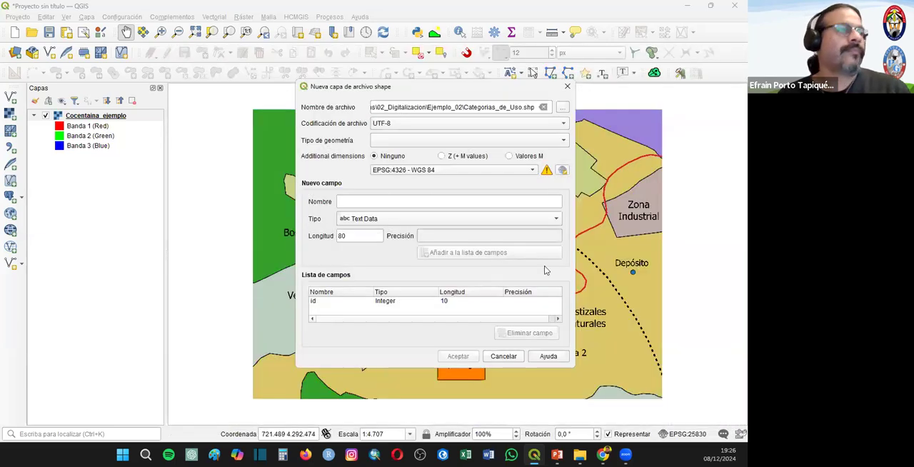
# - Set the new layer's geometry type to Polígono and its CRS to the project's EPSG:25830 - ETRS89 / UTM zone 30N
pyautogui.click(403, 141)
pyautogui.click(396, 188)
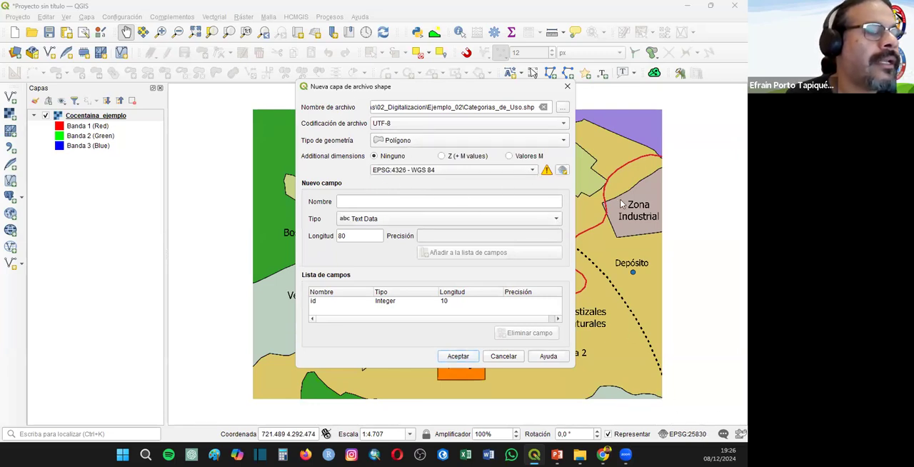
pyautogui.click(535, 171)
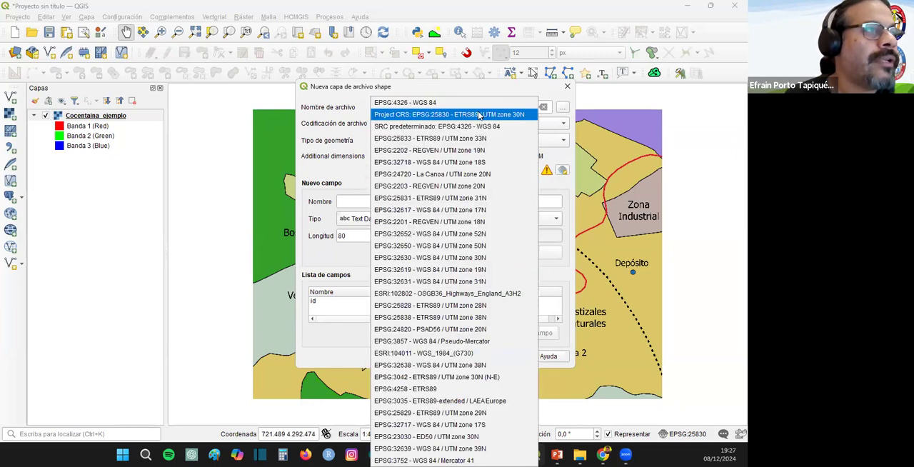
pyautogui.click(455, 117)
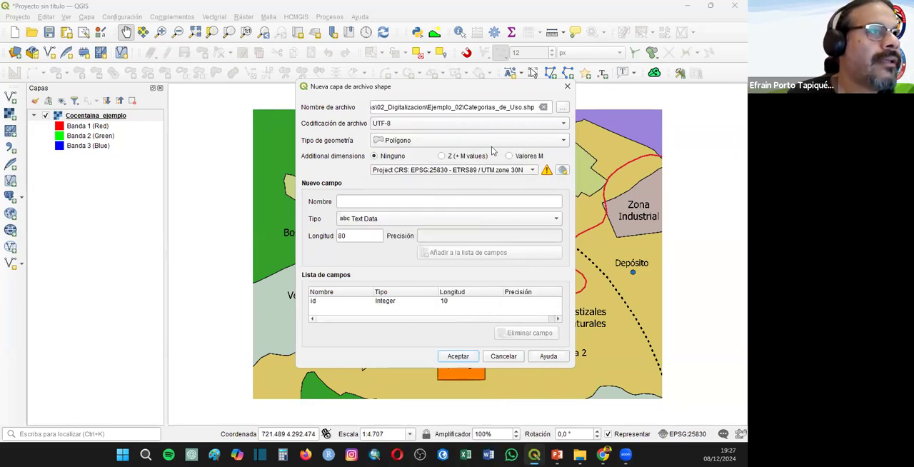
# - Add a Text Data field named Tipo with length 30 and create the Categorias_de_Uso layer
pyautogui.click(365, 204)
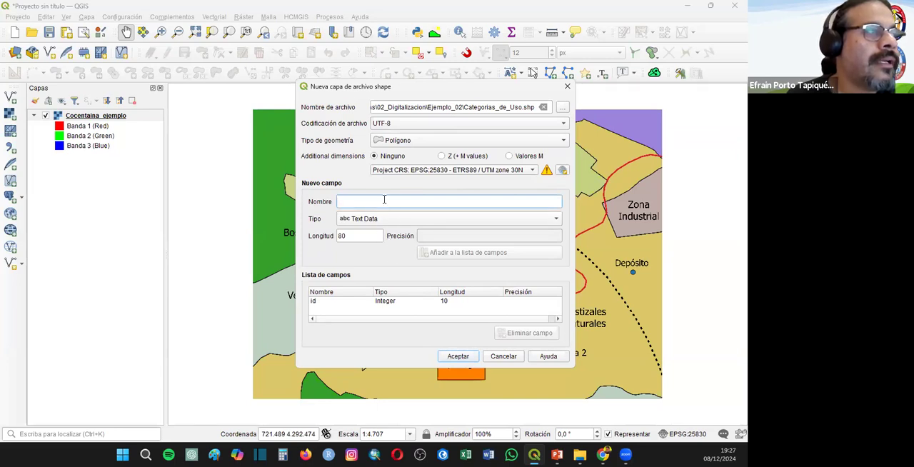
pyautogui.write('Tipo')
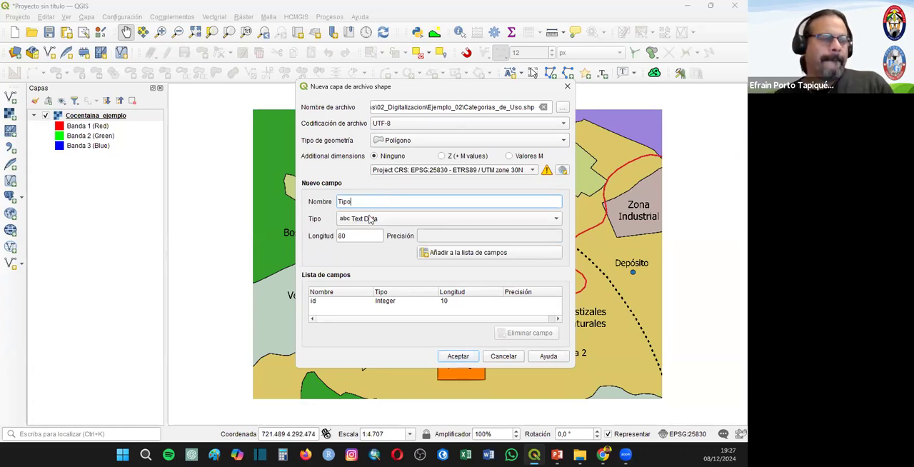
pyautogui.doubleClick(357, 235)
pyautogui.write('30')
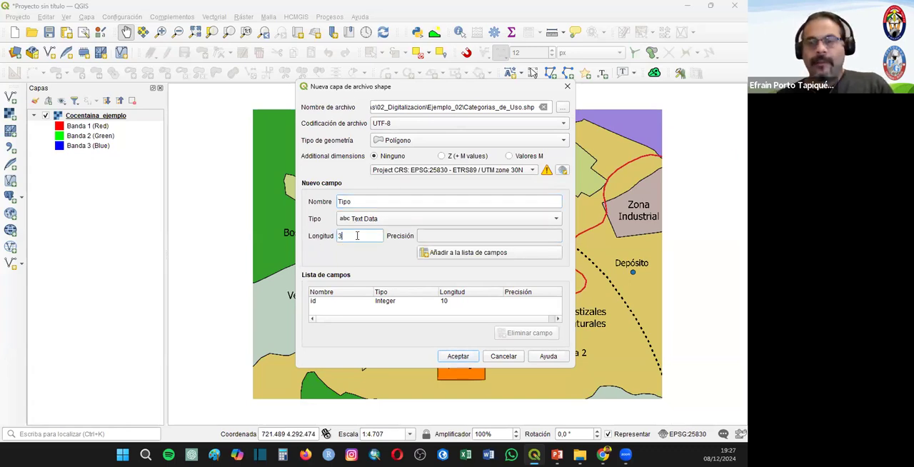
pyautogui.click(486, 255)
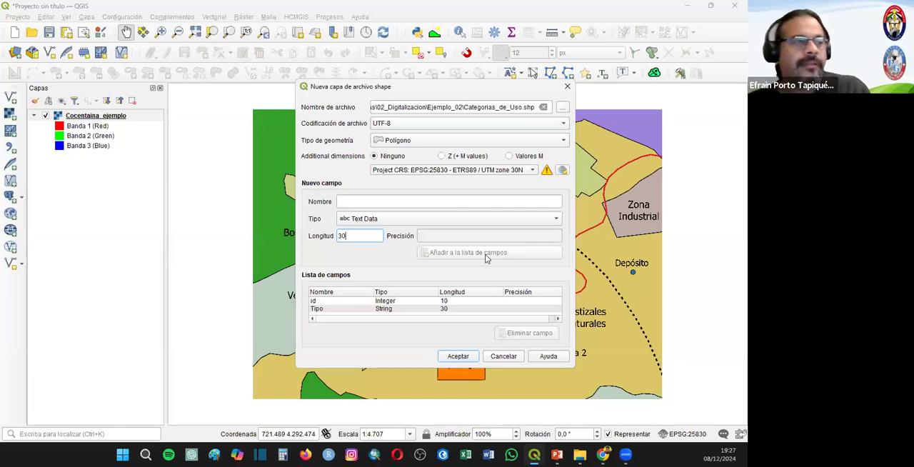
pyautogui.click(458, 356)
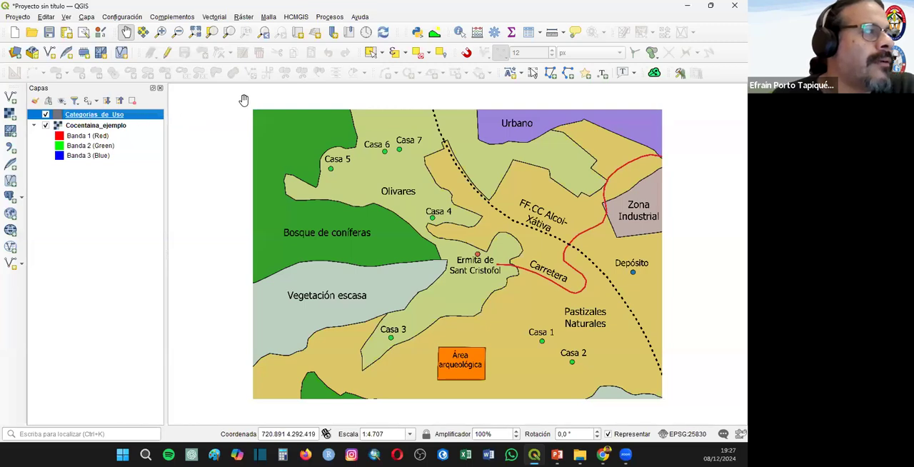
pyautogui.click(86, 16)
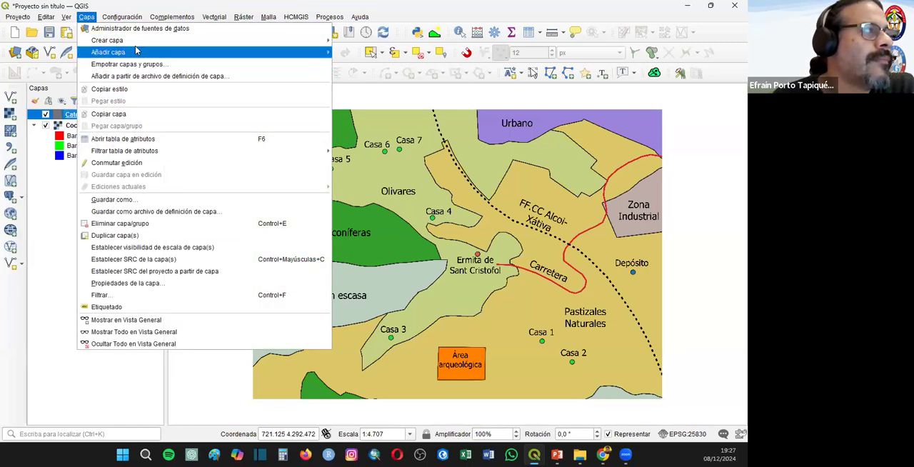
pyautogui.moveTo(114, 53)
pyautogui.click(424, 54)
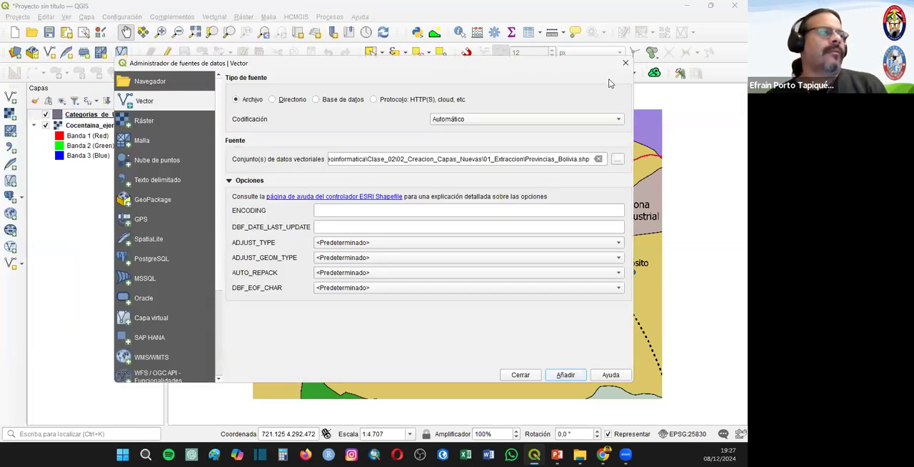
pyautogui.click(623, 62)
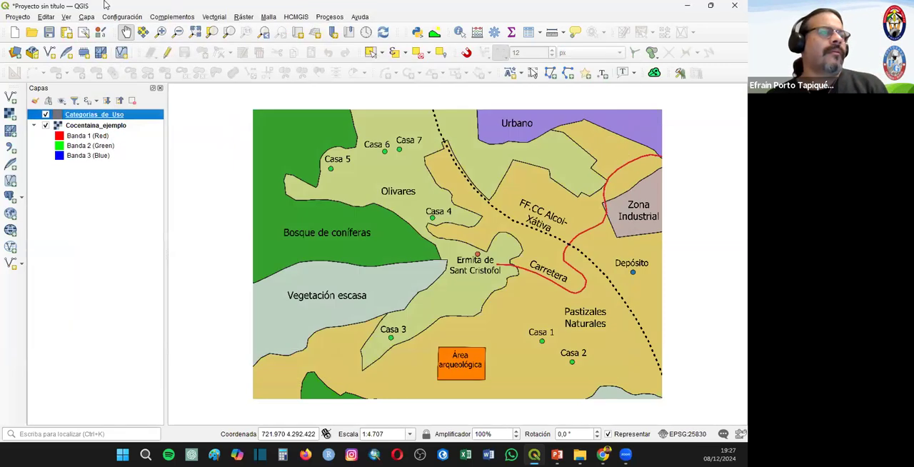
# - Start a new shapefile layer and name its file Edificaciones in the Ejemplo_02 folder
pyautogui.click(87, 17)
pyautogui.moveTo(107, 40)
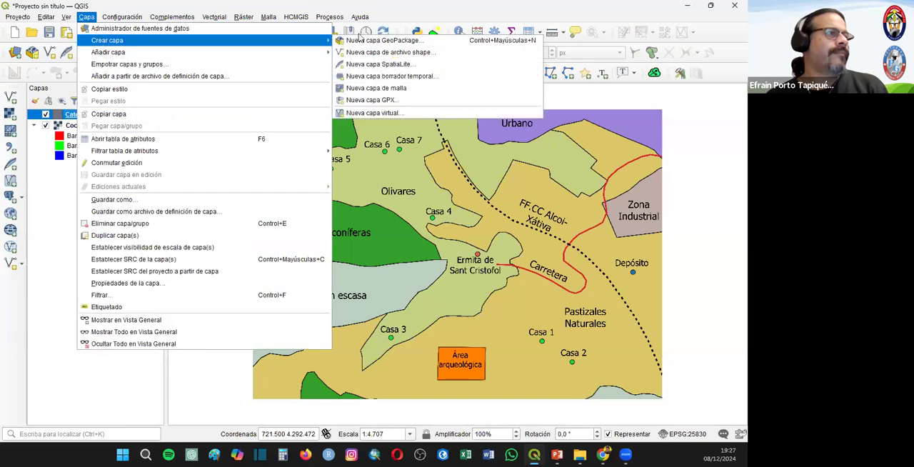
pyautogui.click(389, 52)
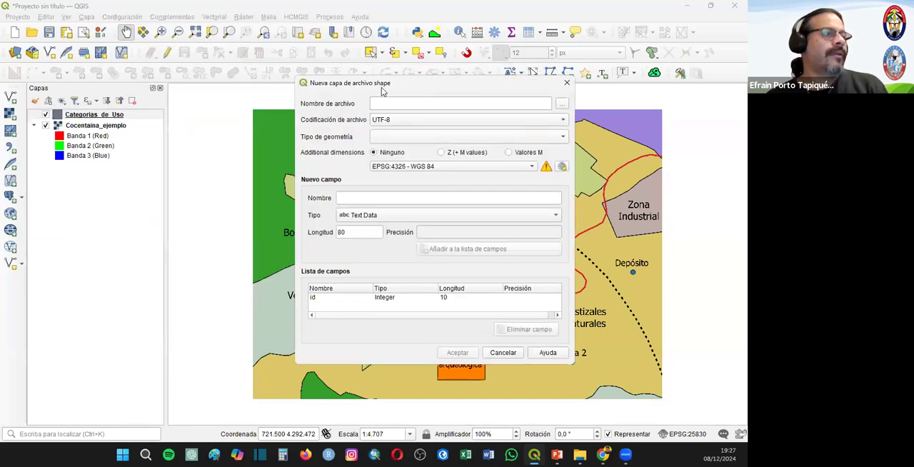
pyautogui.moveTo(382, 90); pyautogui.dragTo(124, 118)
pyautogui.click(196, 134)
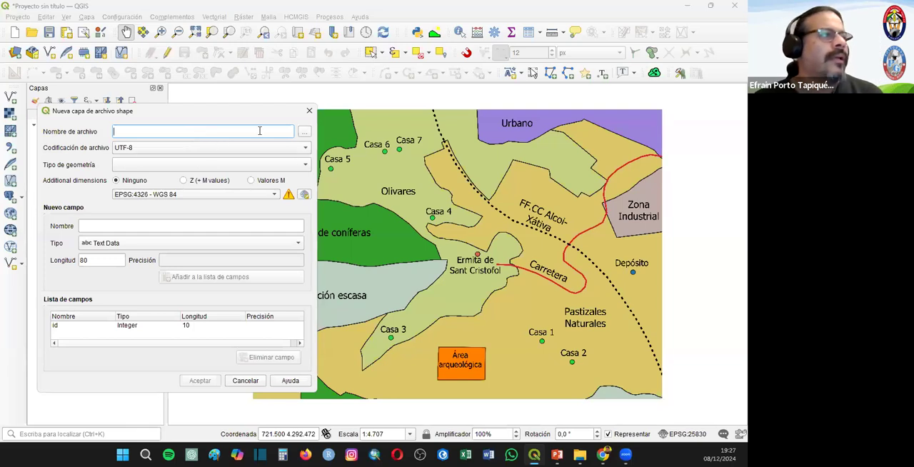
pyautogui.click(305, 131)
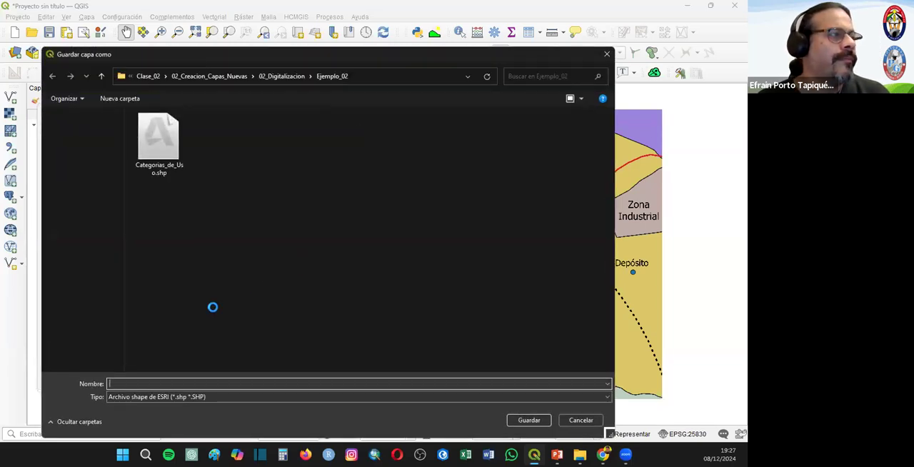
pyautogui.write('Edificaciones')
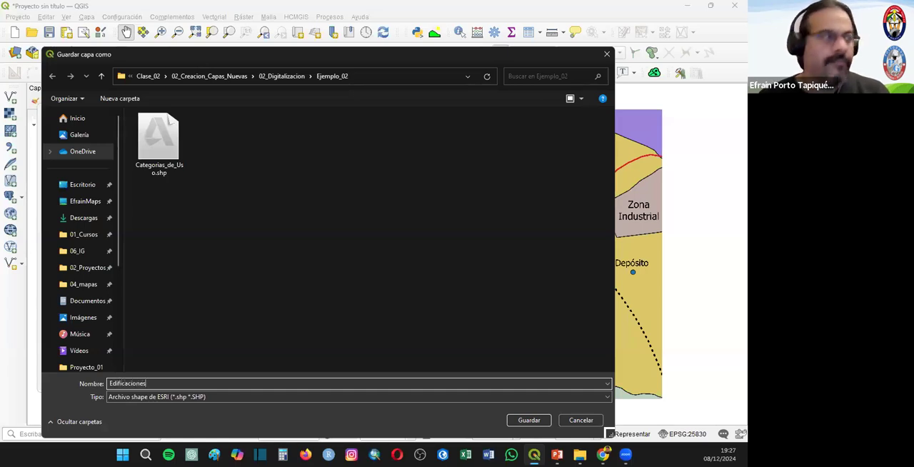
pyautogui.click(533, 420)
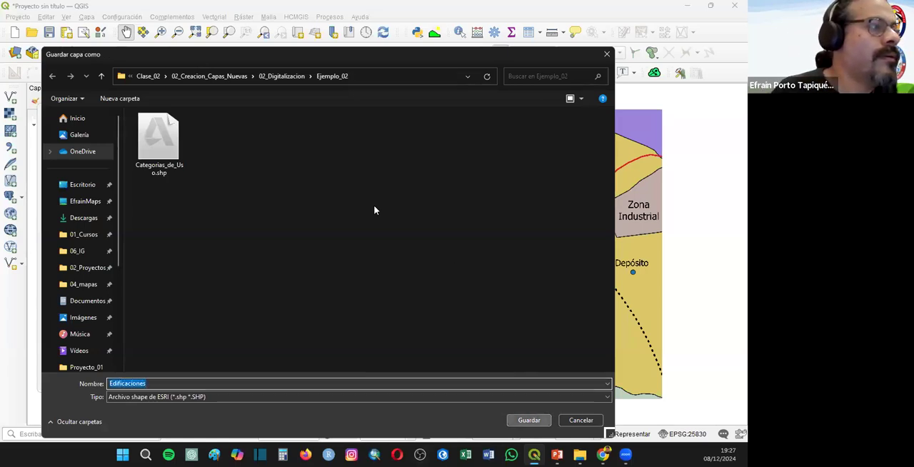
# - Set the new Edificaciones layer's geometry type to Punto
pyautogui.click(164, 147)
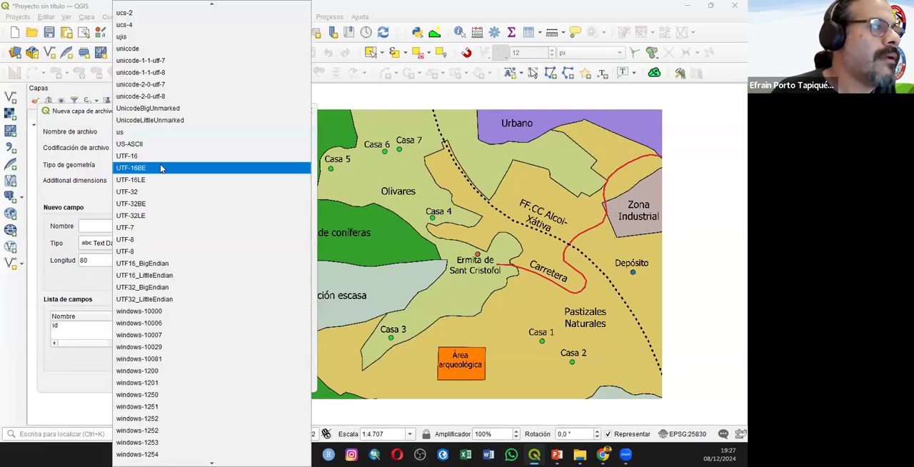
pyautogui.click(73, 109)
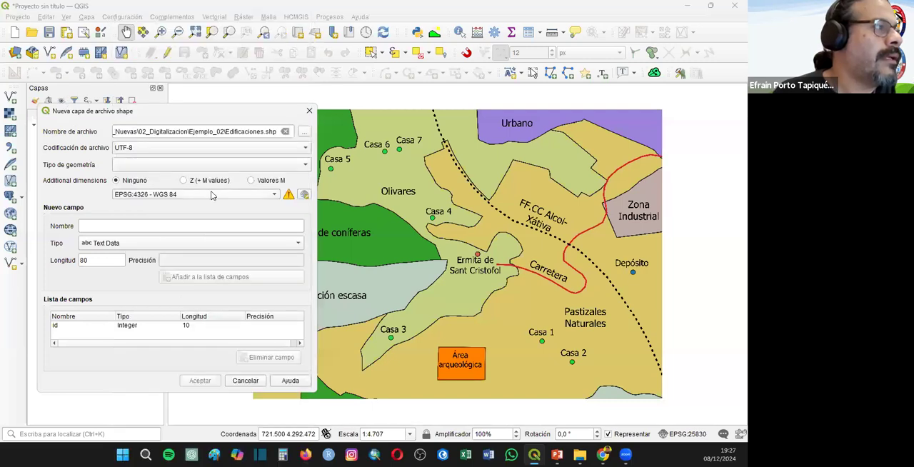
pyautogui.click(219, 164)
pyautogui.click(143, 177)
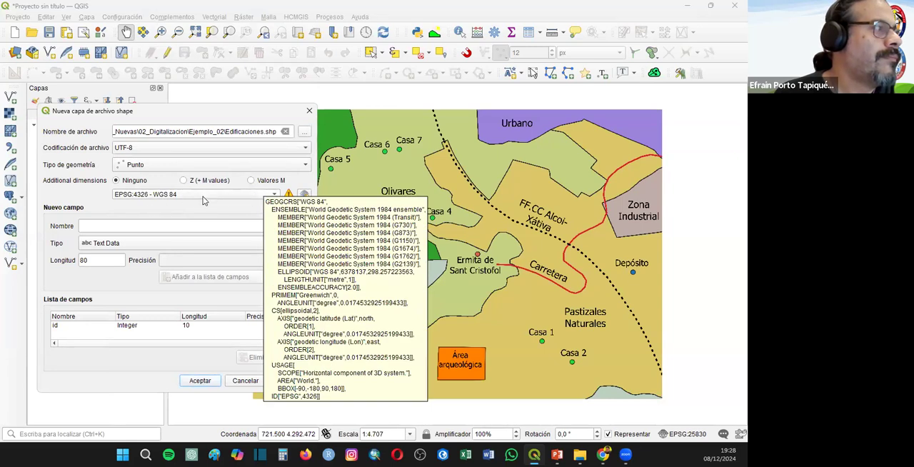
# - Add a Text Data field named Tipo with length 30 and create the Edificaciones layer
pyautogui.click(123, 226)
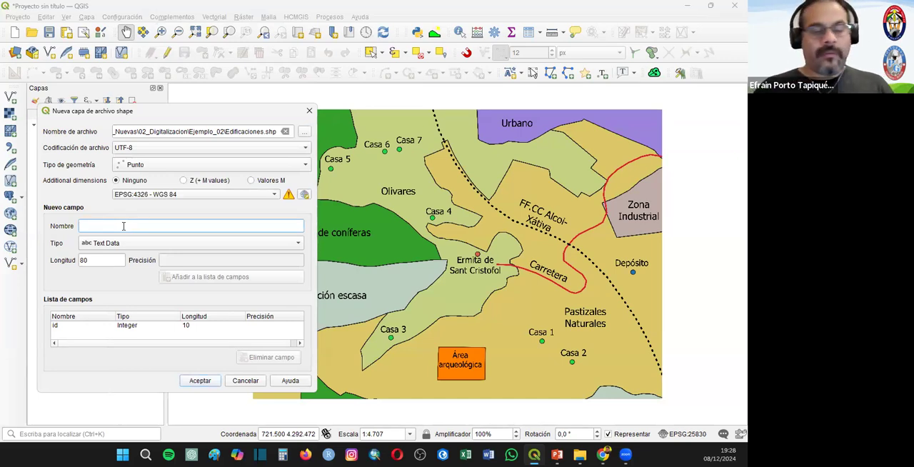
pyautogui.write('Tipo')
pyautogui.press('Tab')
pyautogui.press('Tab')
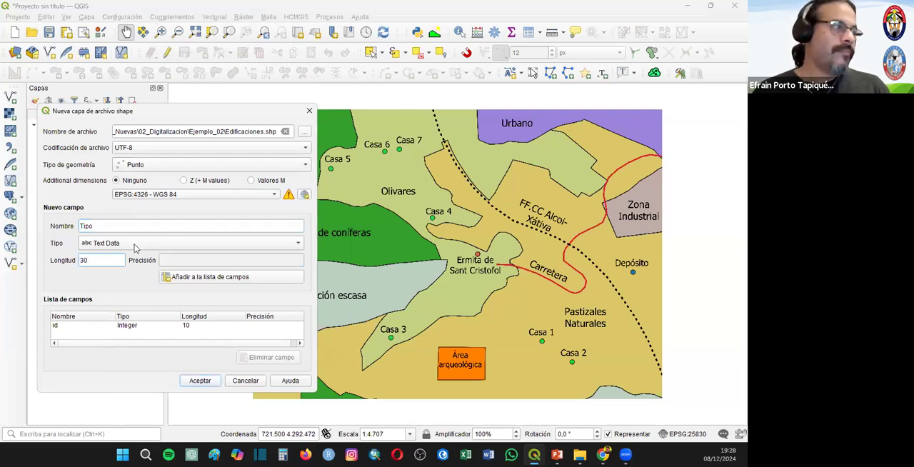
pyautogui.click(136, 247)
pyautogui.press('Escape')
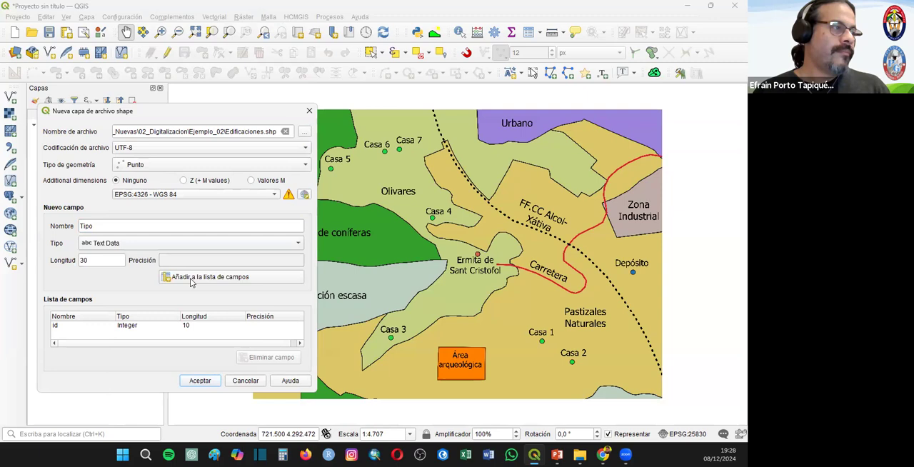
pyautogui.click(193, 278)
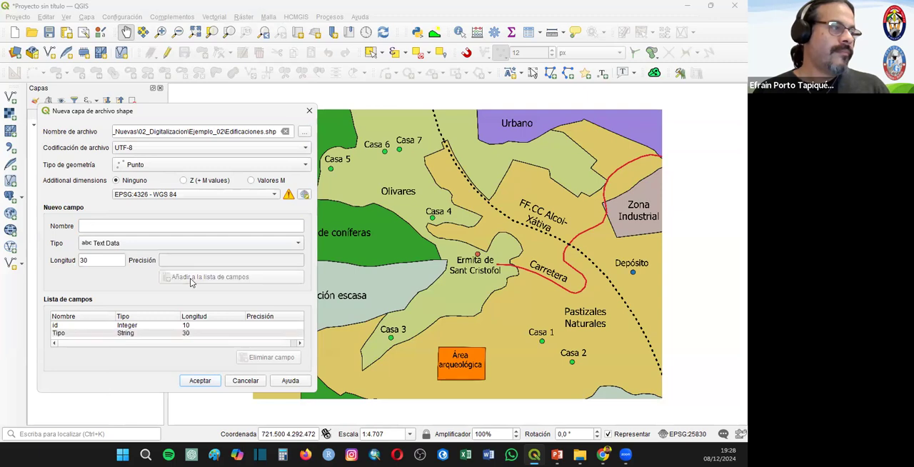
pyautogui.click(198, 380)
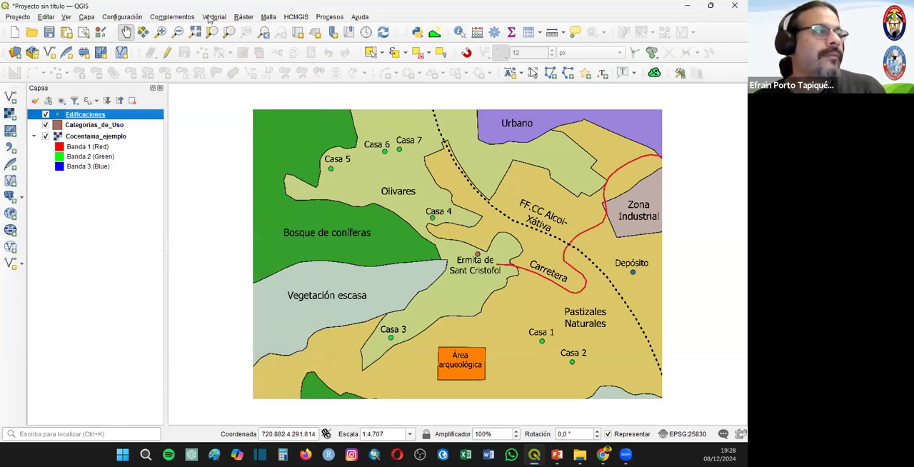
# - Start another new shapefile layer and name its file Vias_de_Comunicacion in the Ejemplo_02 folder
pyautogui.click(87, 16)
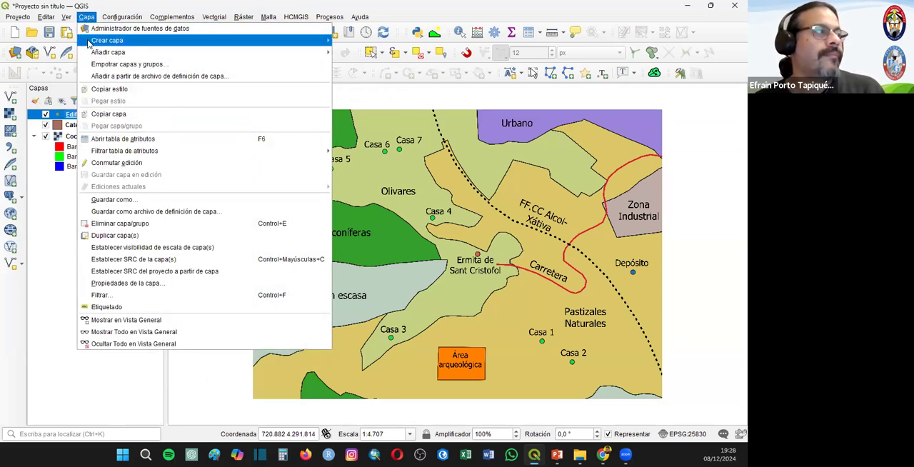
pyautogui.moveTo(88, 44)
pyautogui.click(382, 54)
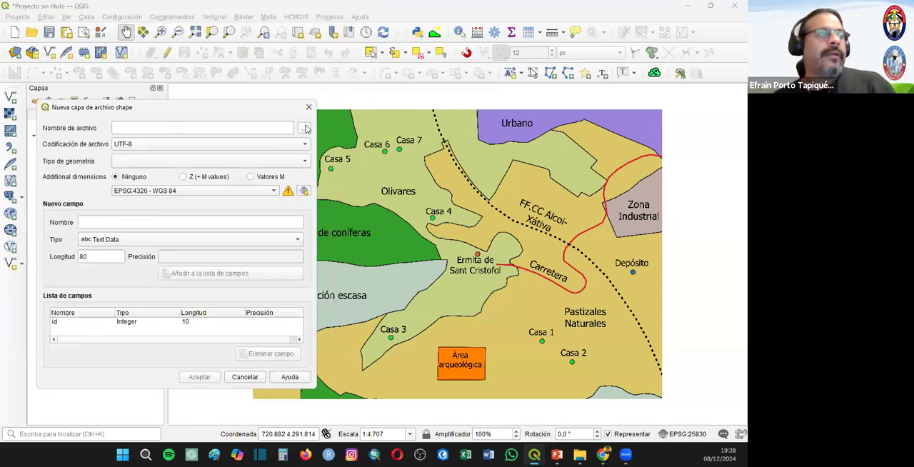
pyautogui.click(304, 130)
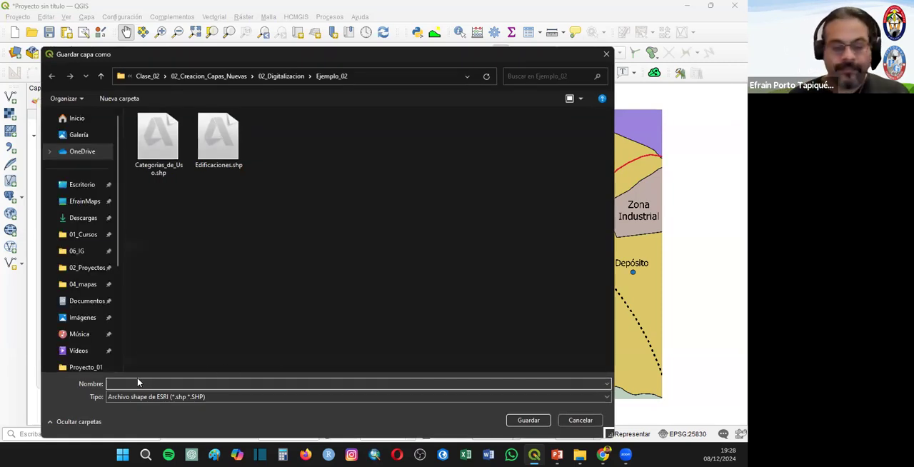
pyautogui.write('Vias_de_Comuni')
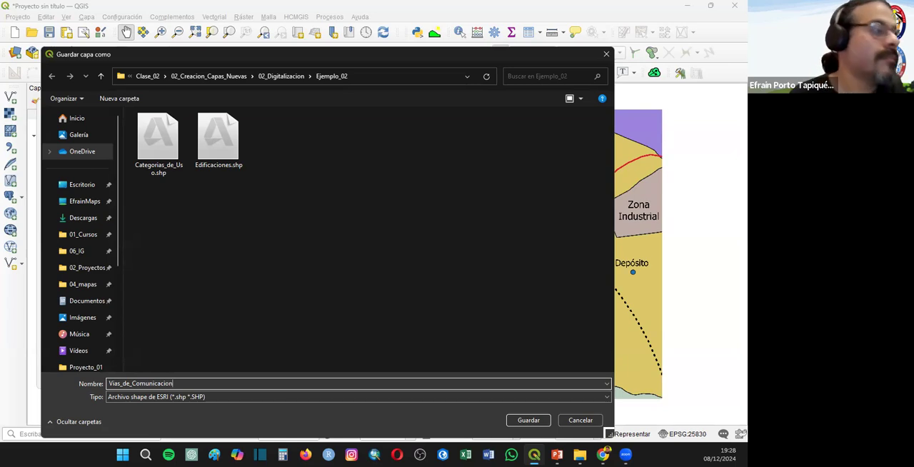
pyautogui.write('cacion')
pyautogui.click(528, 420)
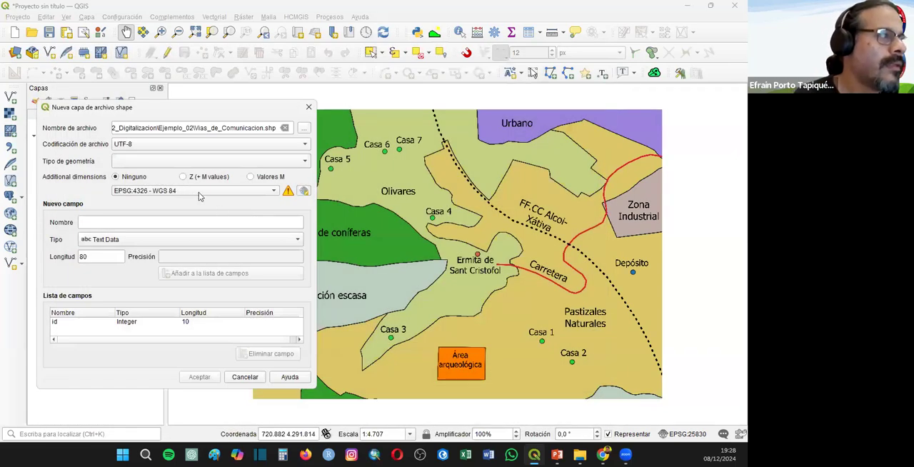
# - Set the new layer's CRS to the project's EPSG:25830 - ETRS89 / UTM zone 30N and its geometry type to Cadena de líneas
pyautogui.click(274, 191)
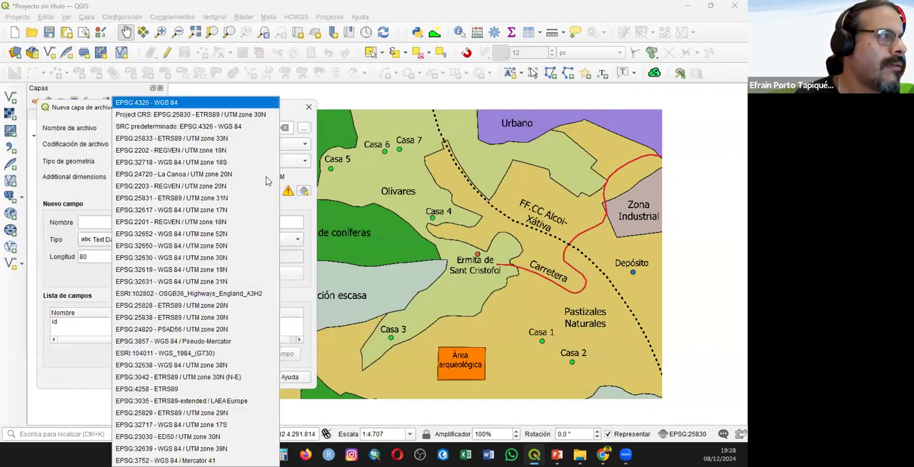
pyautogui.click(247, 125)
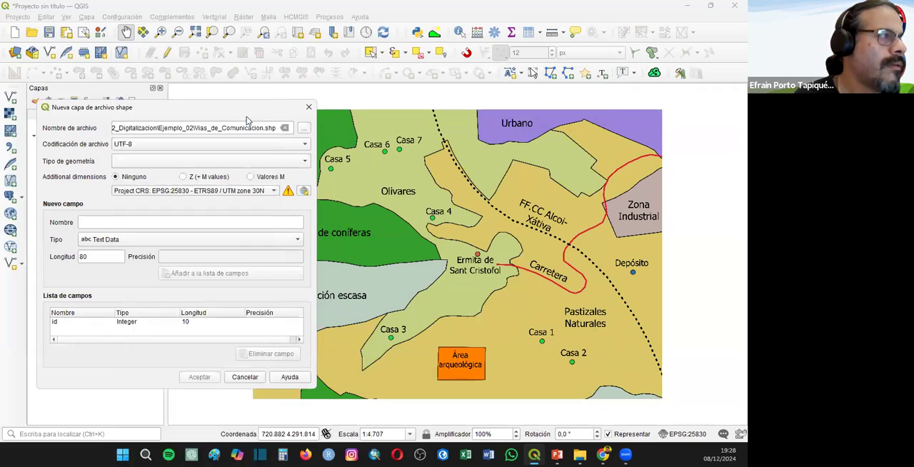
pyautogui.click(150, 161)
pyautogui.click(148, 196)
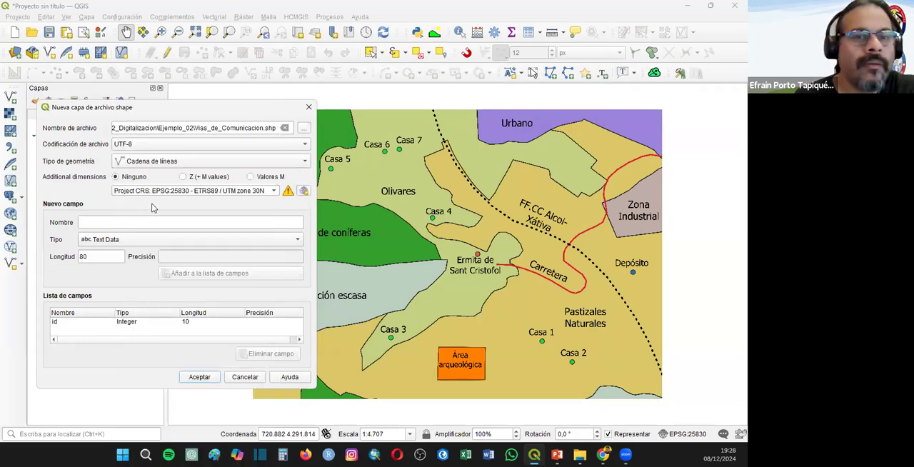
# - Add a Text Data field named Tipo with length 30 and create the Vias_de_Comunicacion layer
pyautogui.click(118, 218)
pyautogui.write('Tipo')
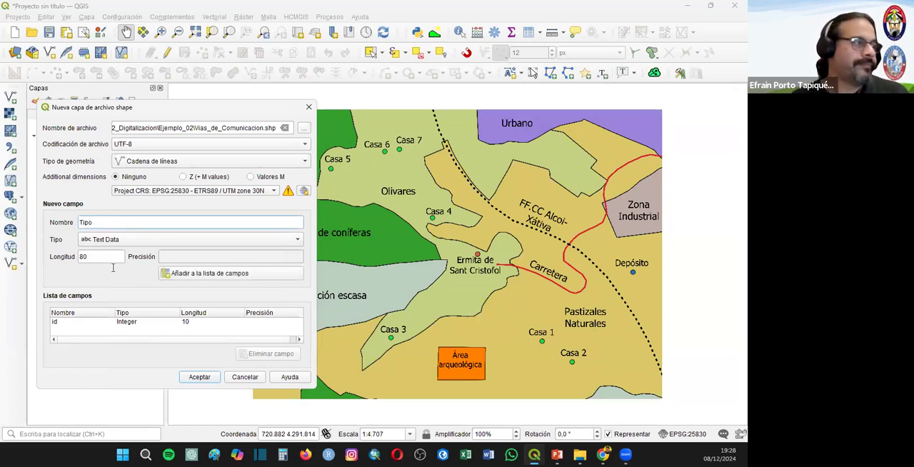
pyautogui.doubleClick(113, 262)
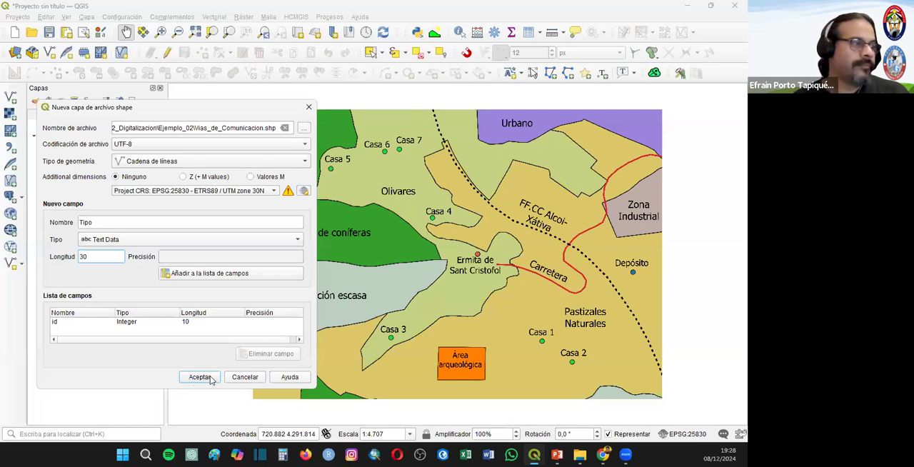
pyautogui.click(205, 274)
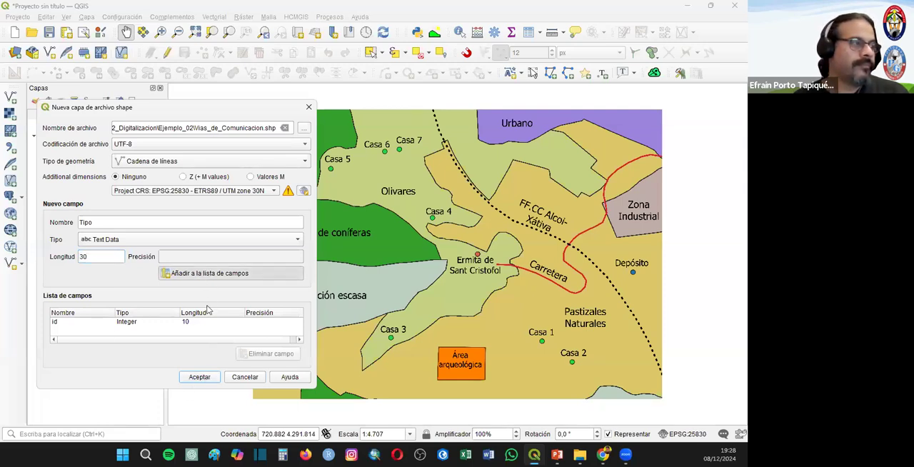
pyautogui.click(200, 377)
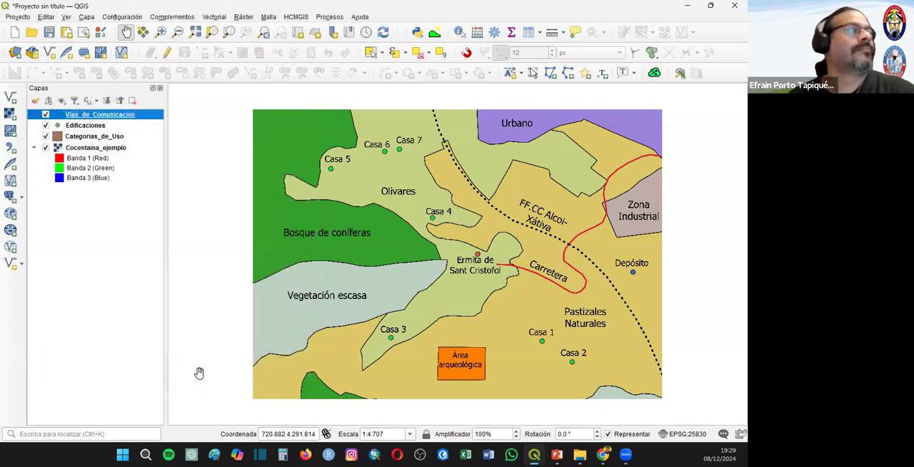
# - Check the coordinate reference system of the Edificaciones layer in its properties
pyautogui.rightClick(91, 127)
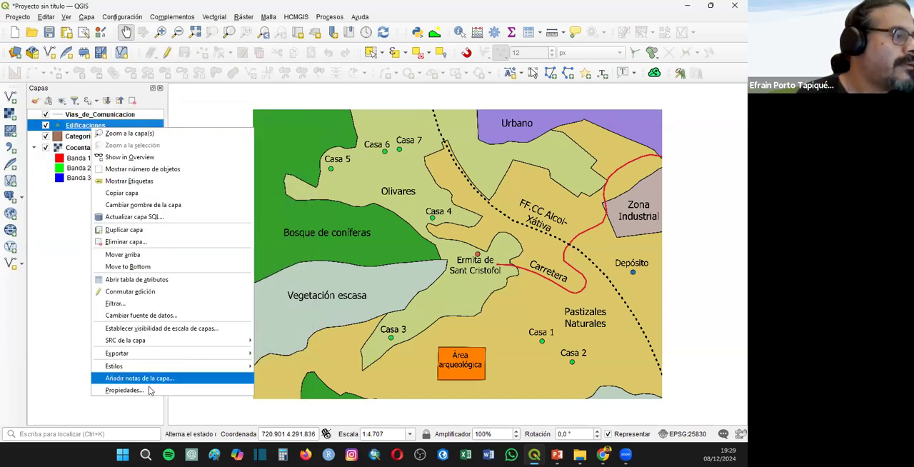
pyautogui.click(125, 390)
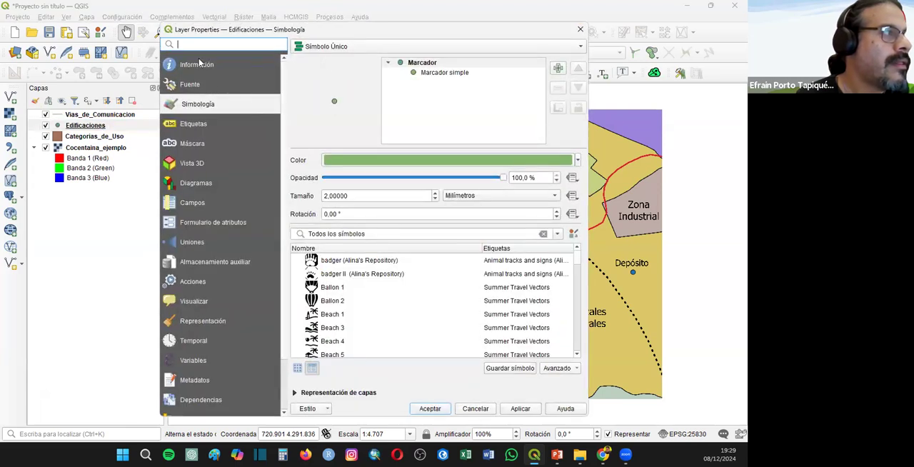
pyautogui.click(200, 64)
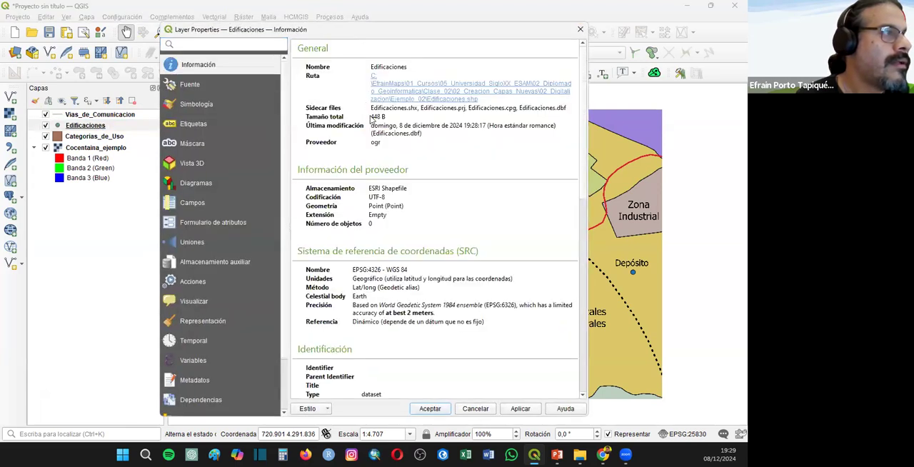
pyautogui.click(580, 29)
# - Remove the Edificaciones layer from the project
pyautogui.rightClick(72, 125)
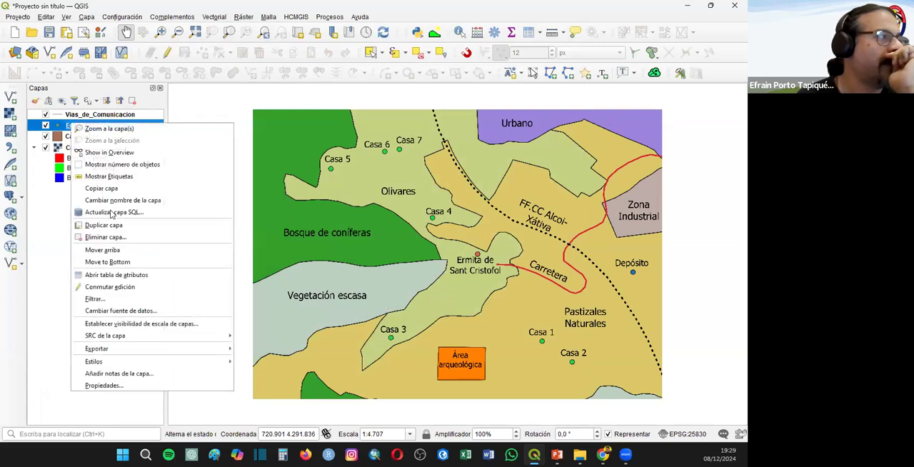
pyautogui.click(106, 236)
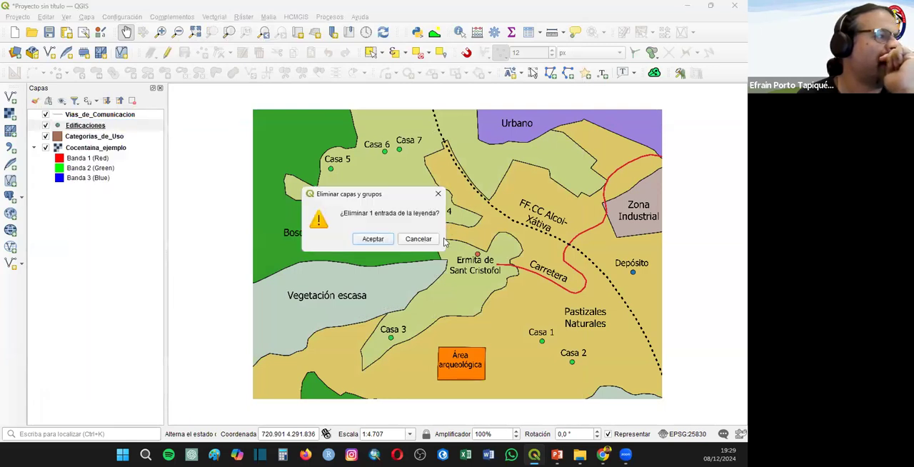
pyautogui.click(372, 239)
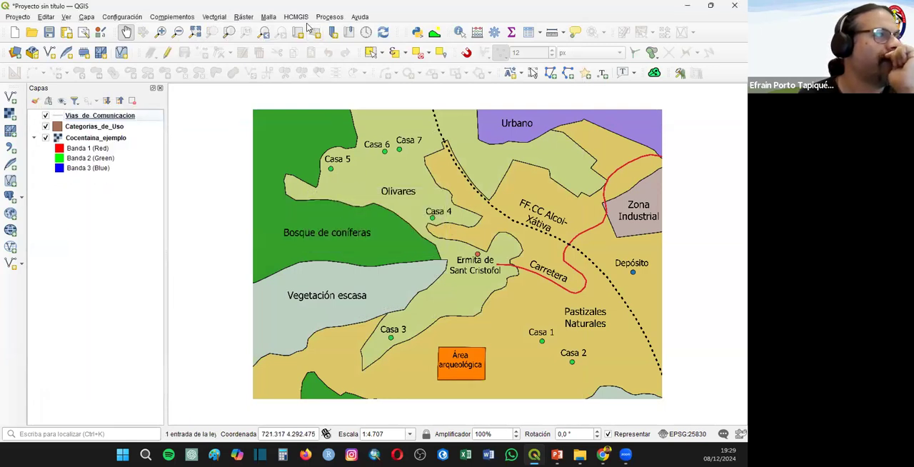
# - Define a new shapefile layer stored as Edificaciones.shp in the Ejemplo_02 folder with geometry type Punto
pyautogui.click(87, 17)
pyautogui.moveTo(143, 40)
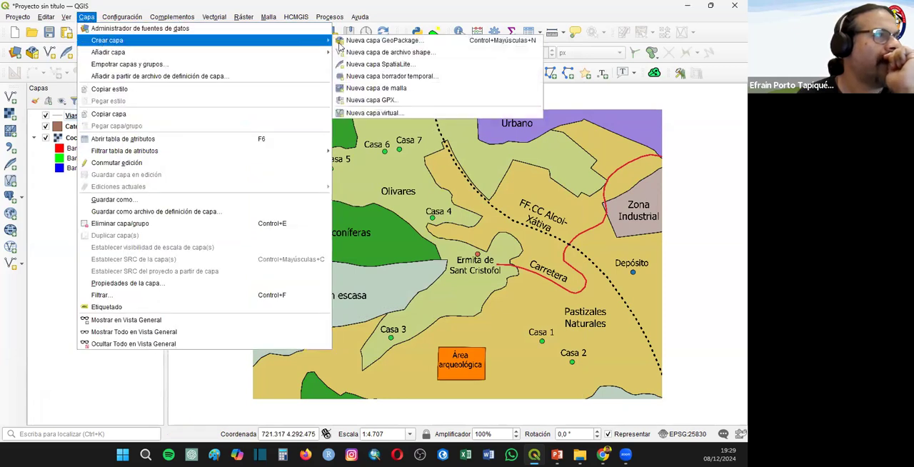
pyautogui.click(388, 54)
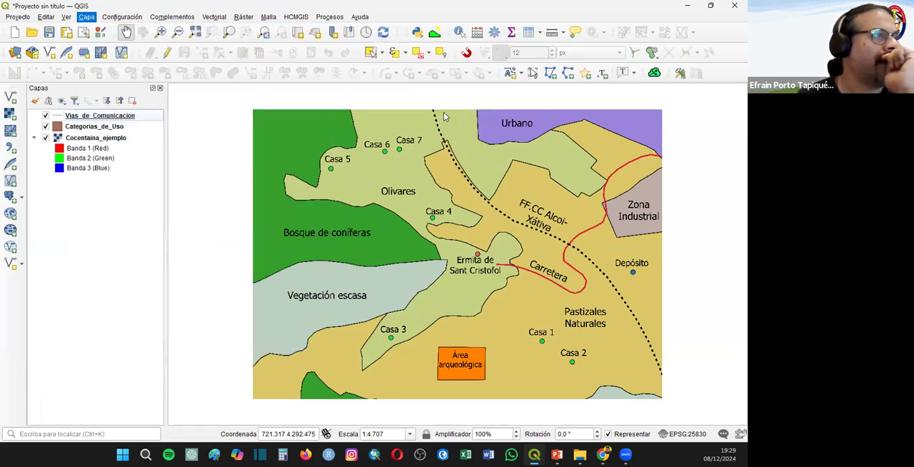
pyautogui.click(303, 126)
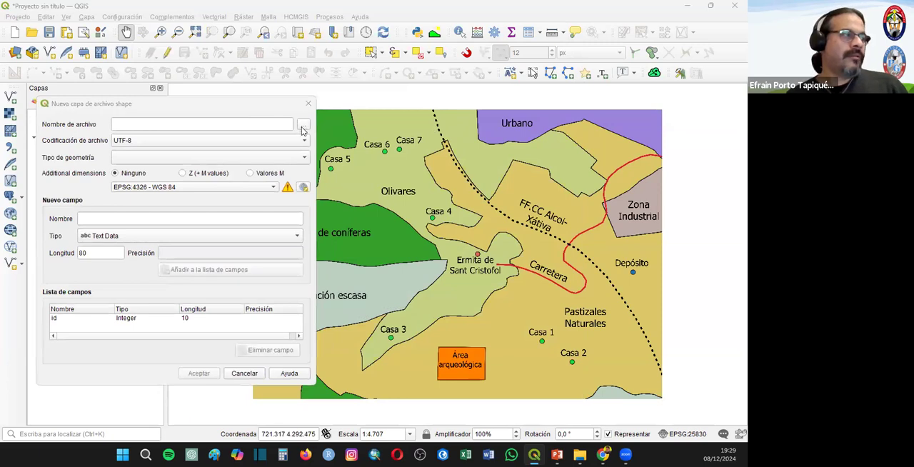
pyautogui.click(210, 136)
pyautogui.press('Return')
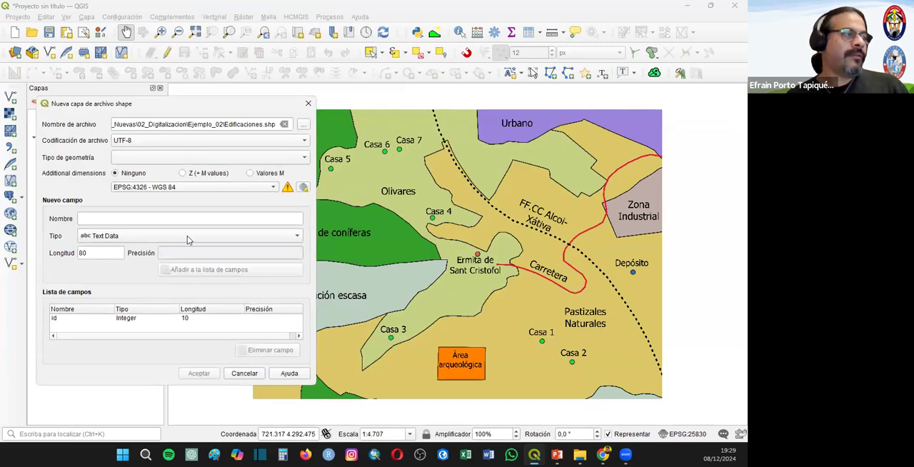
pyautogui.click(129, 156)
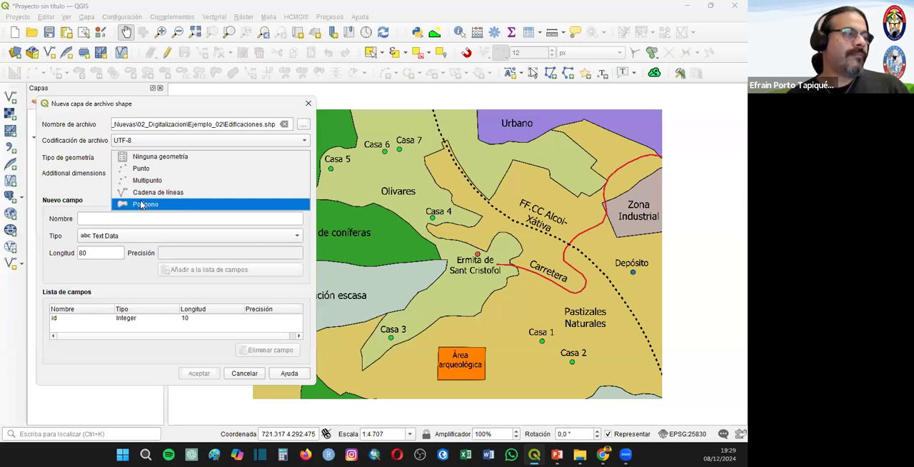
pyautogui.click(174, 169)
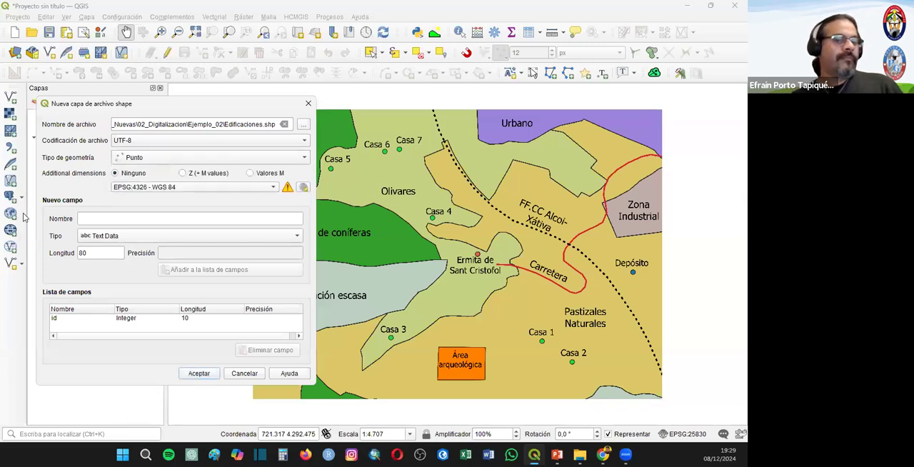
# - Set the project's EPSG:25830 - ETRS89 / UTM zone 30N as CRS, enter Tipo as new field name, and create the layer over the existing file
pyautogui.click(272, 187)
pyautogui.click(262, 115)
pyautogui.click(119, 219)
pyautogui.write('Tipo')
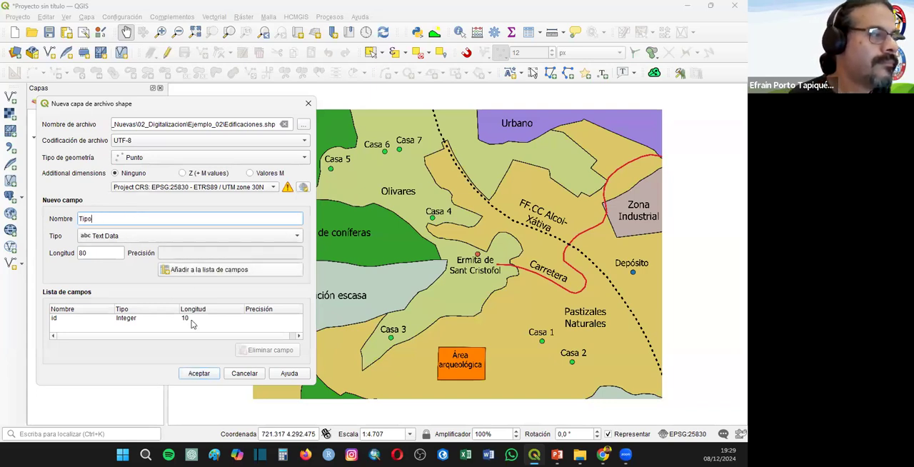
pyautogui.click(193, 375)
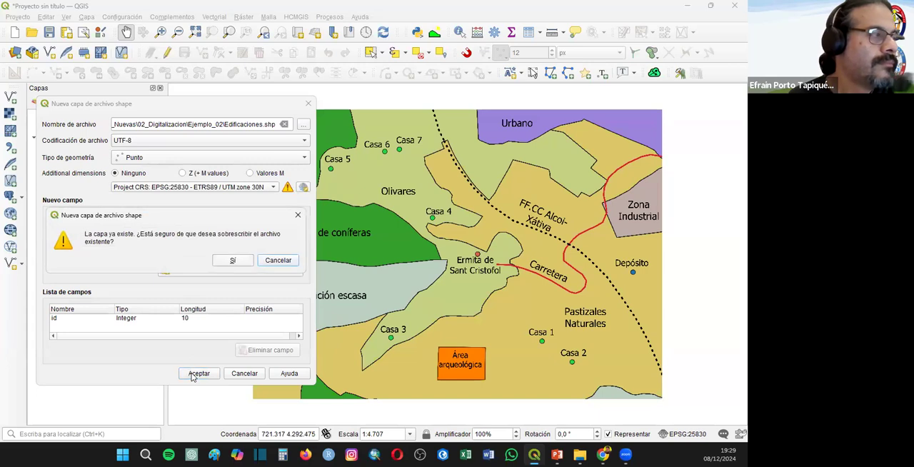
pyautogui.click(226, 260)
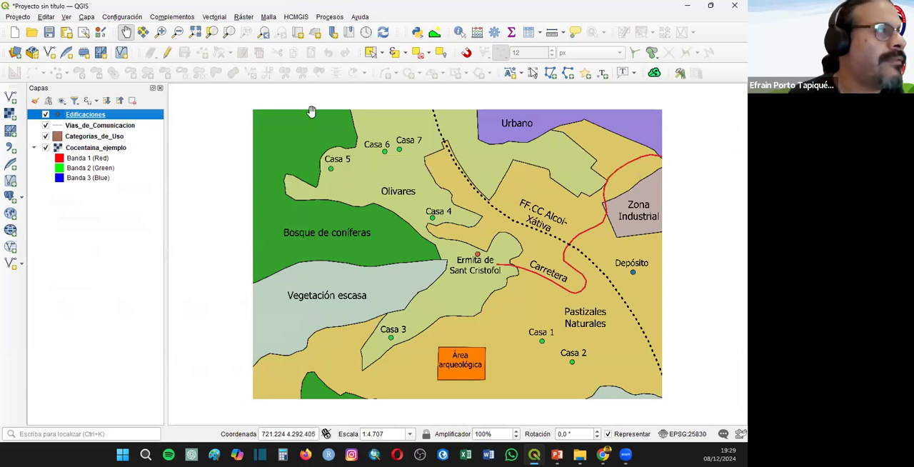
pyautogui.click(168, 55)
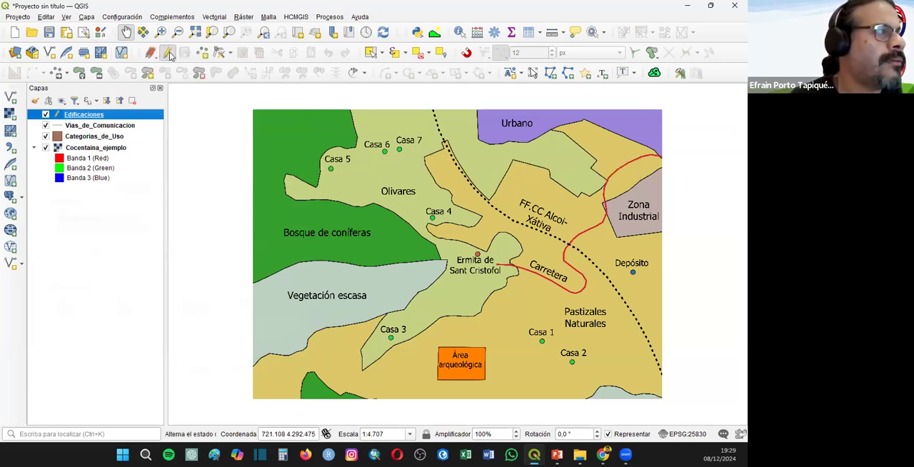
pyautogui.click(169, 55)
pyautogui.click(91, 127)
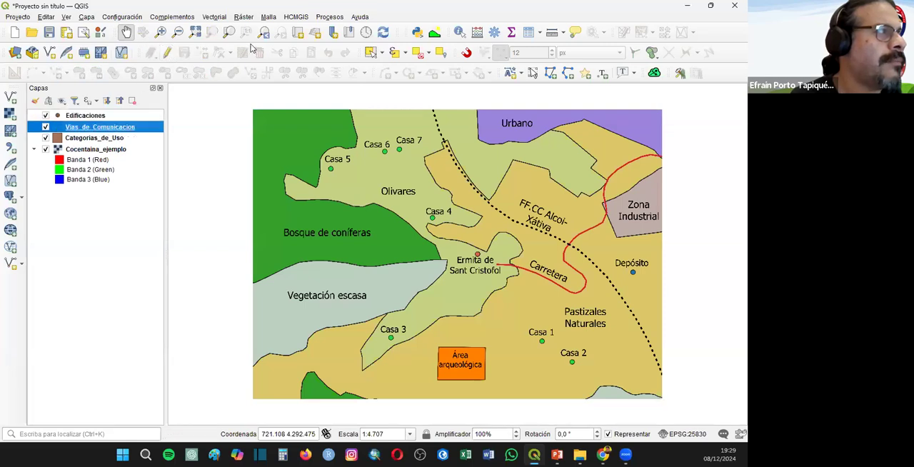
pyautogui.click(80, 139)
pyautogui.click(86, 126)
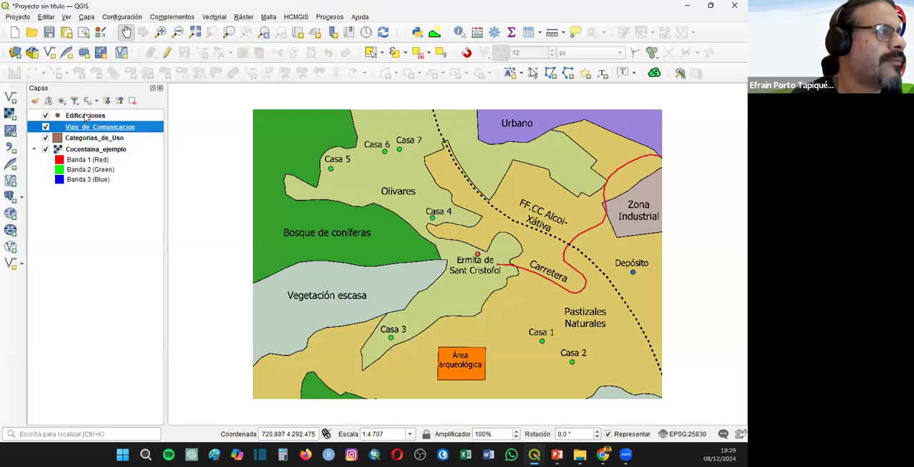
pyautogui.click(86, 116)
pyautogui.click(168, 54)
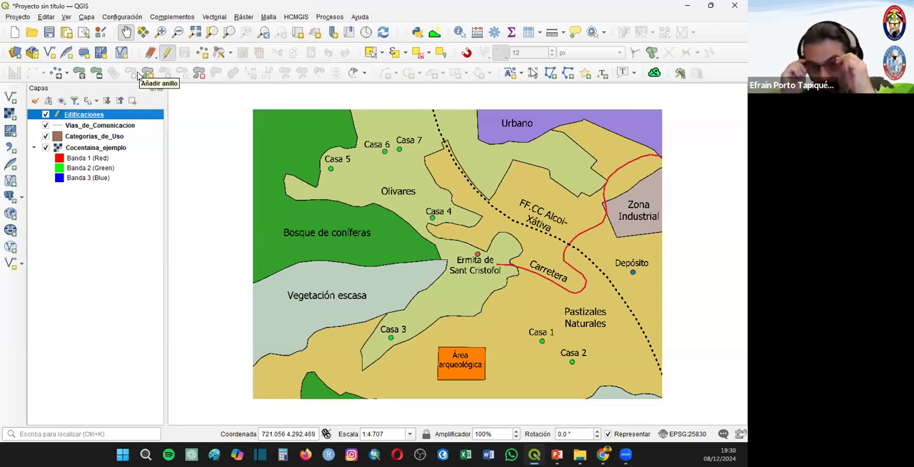
pyautogui.click(203, 54)
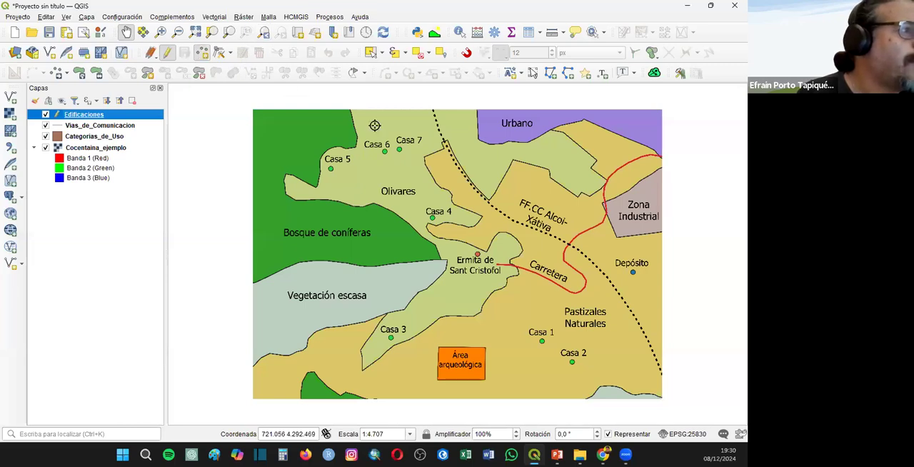
pyautogui.click(330, 167)
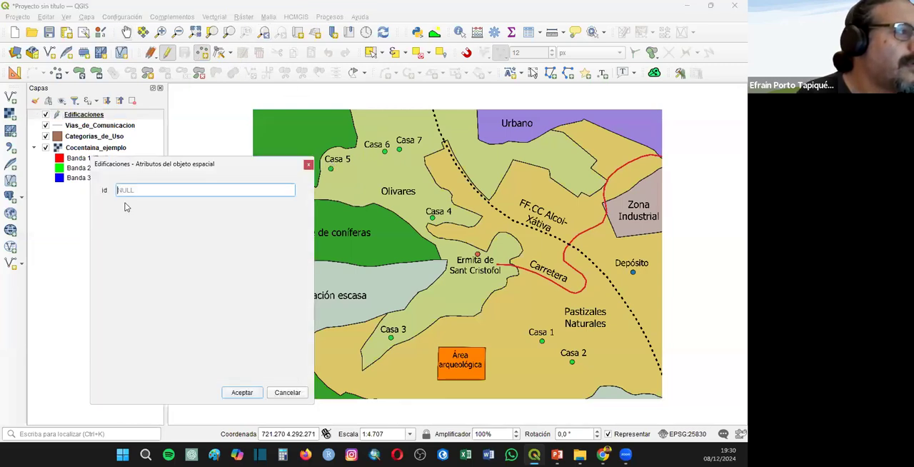
pyautogui.click(308, 164)
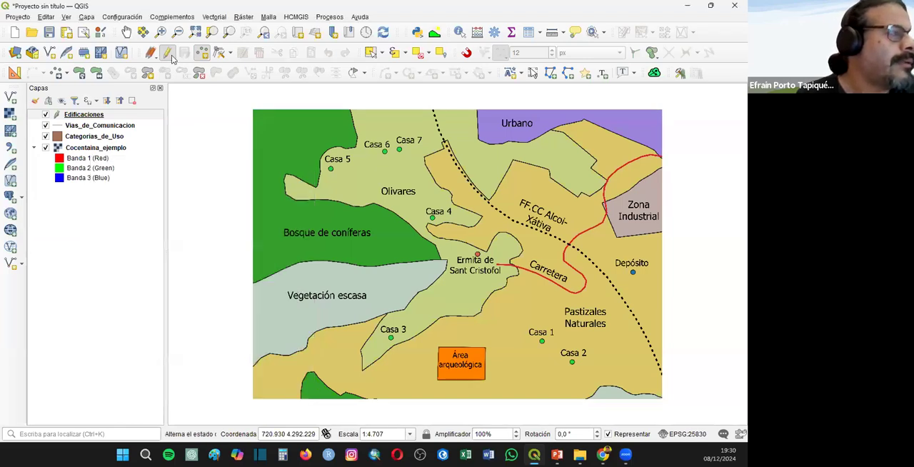
# - Add a Número decimal (real) field named Tipo with length 10 to the Edificaciones attribute table and save the layer edits
pyautogui.rightClick(82, 115)
pyautogui.click(125, 254)
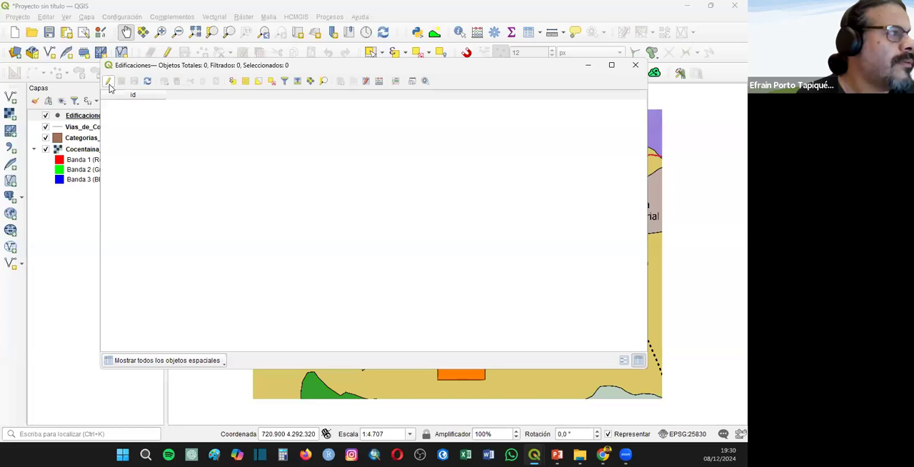
pyautogui.click(108, 83)
pyautogui.click(340, 81)
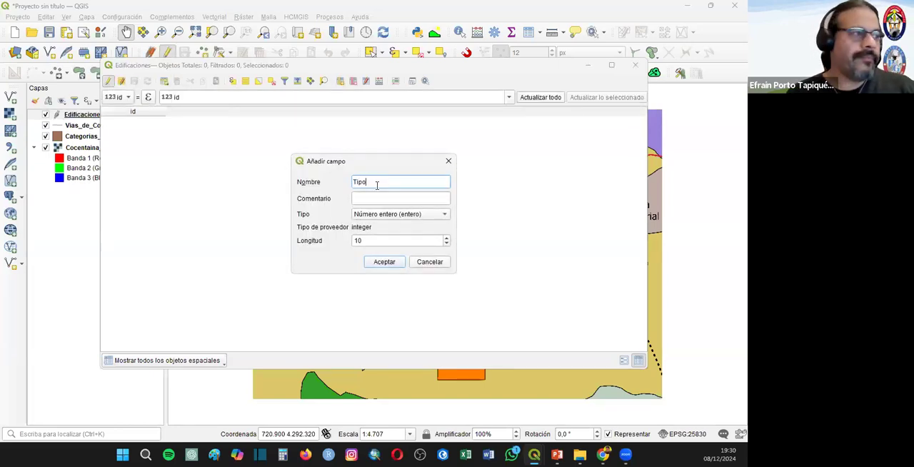
pyautogui.click(392, 215)
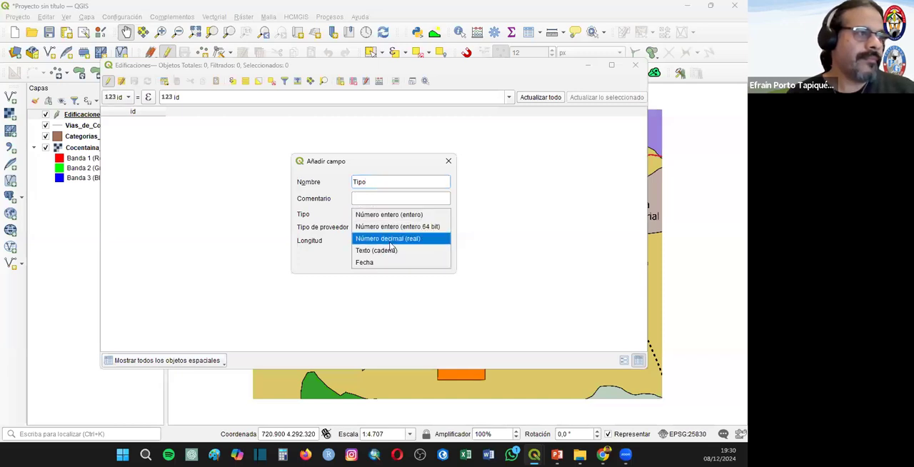
pyautogui.click(391, 240)
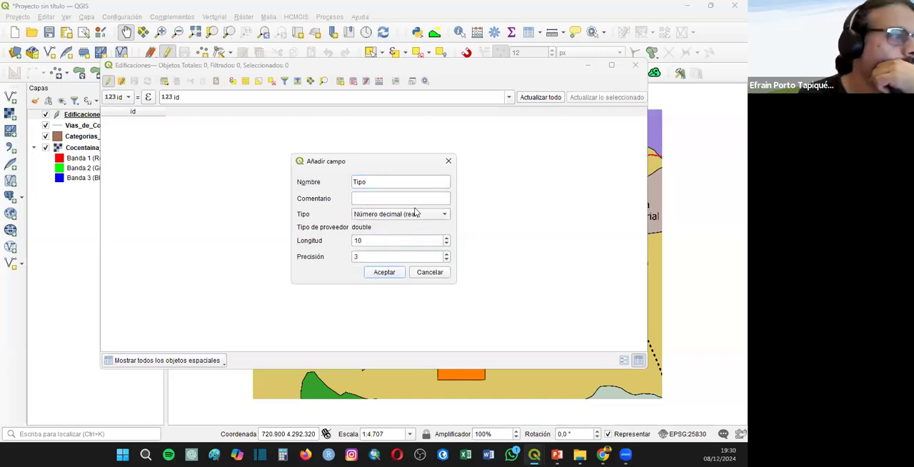
pyautogui.click(415, 213)
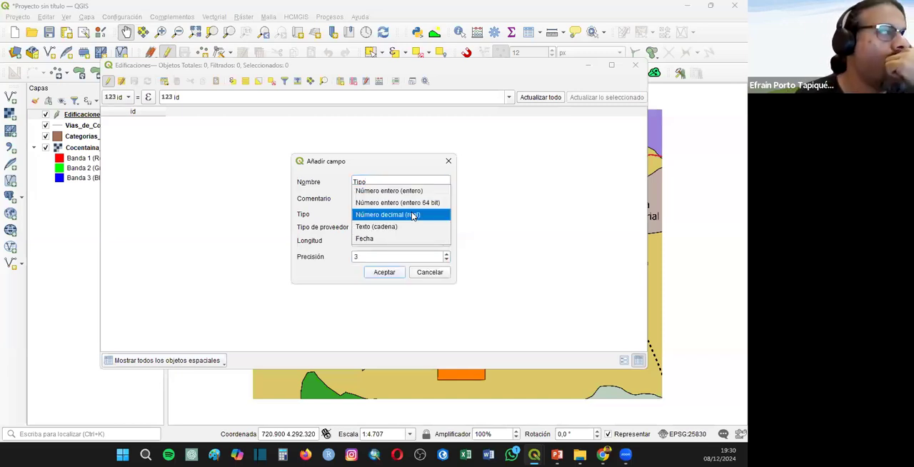
pyautogui.click(413, 216)
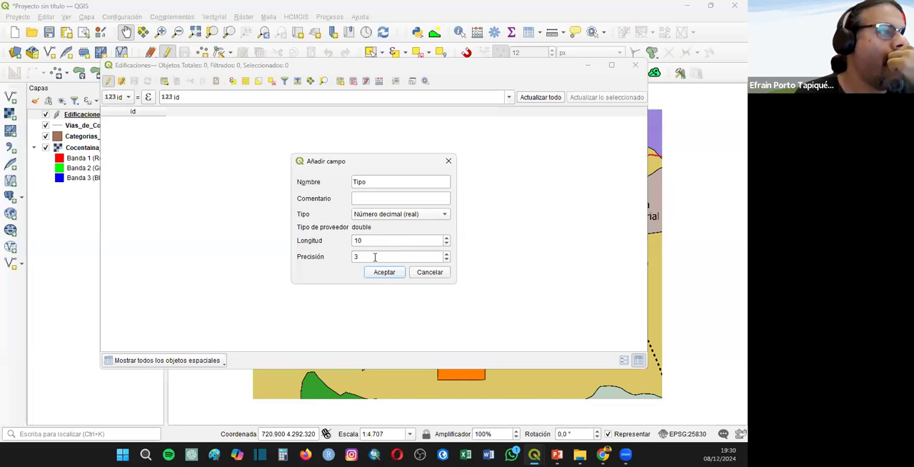
pyautogui.click(447, 259)
pyautogui.click(384, 273)
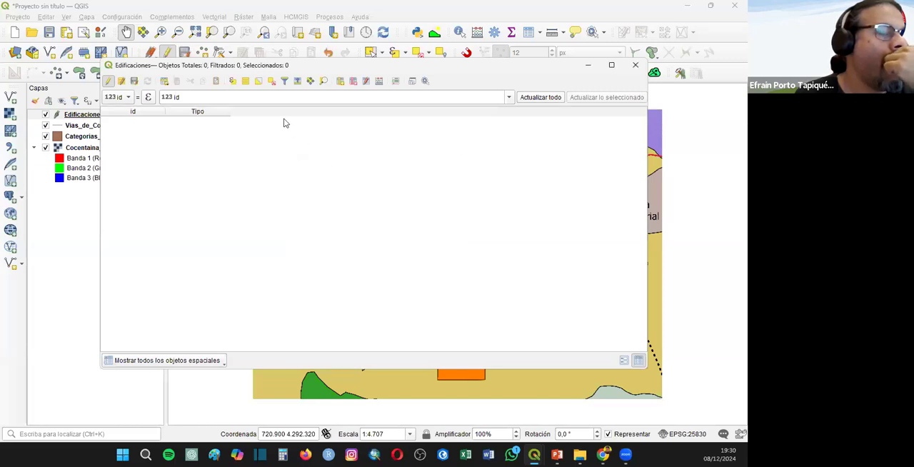
pyautogui.click(637, 64)
pyautogui.click(167, 52)
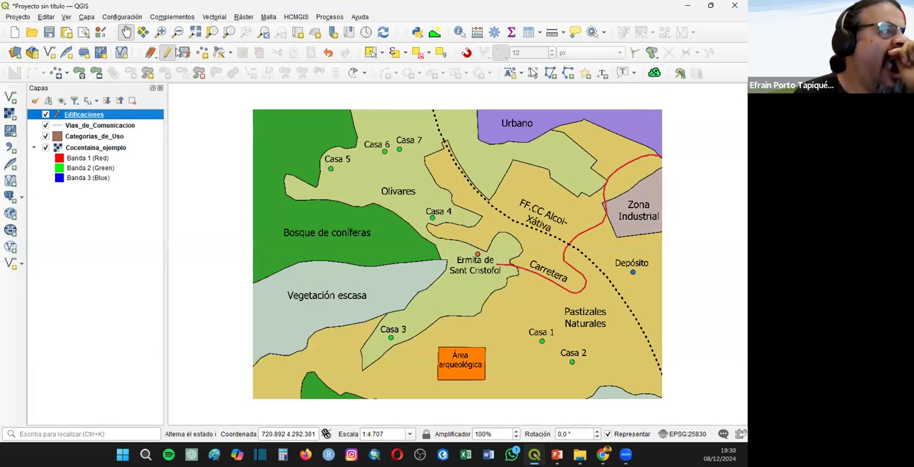
pyautogui.click(361, 234)
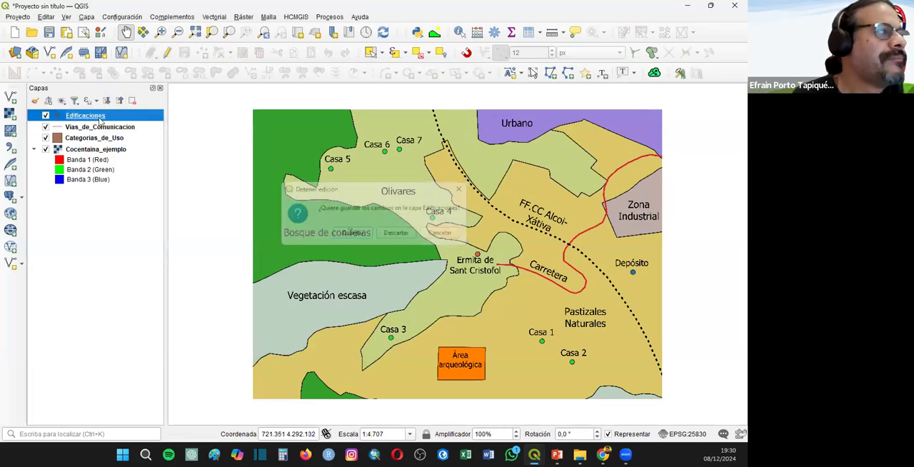
pyautogui.rightClick(98, 119)
pyautogui.click(143, 241)
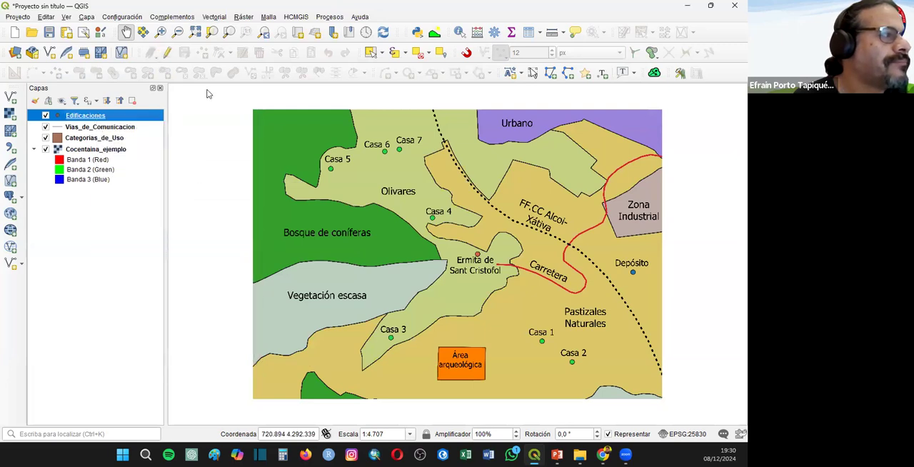
pyautogui.click(108, 80)
pyautogui.click(110, 81)
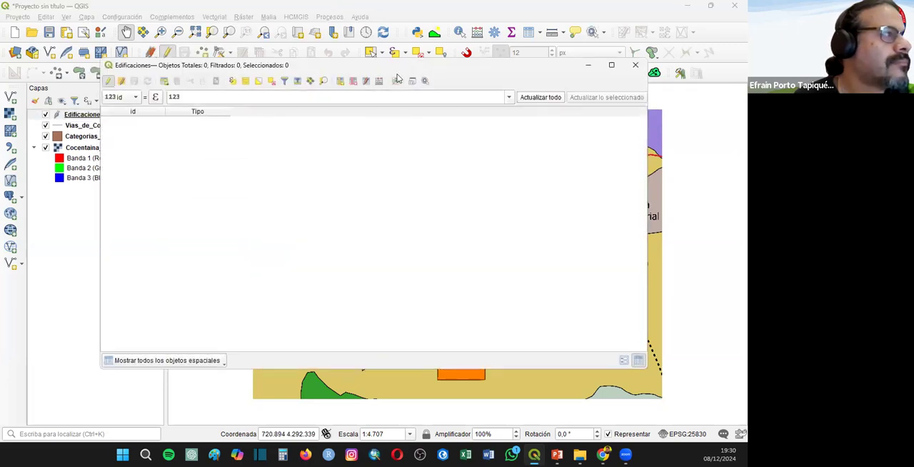
pyautogui.click(635, 65)
pyautogui.click(166, 52)
pyautogui.click(202, 52)
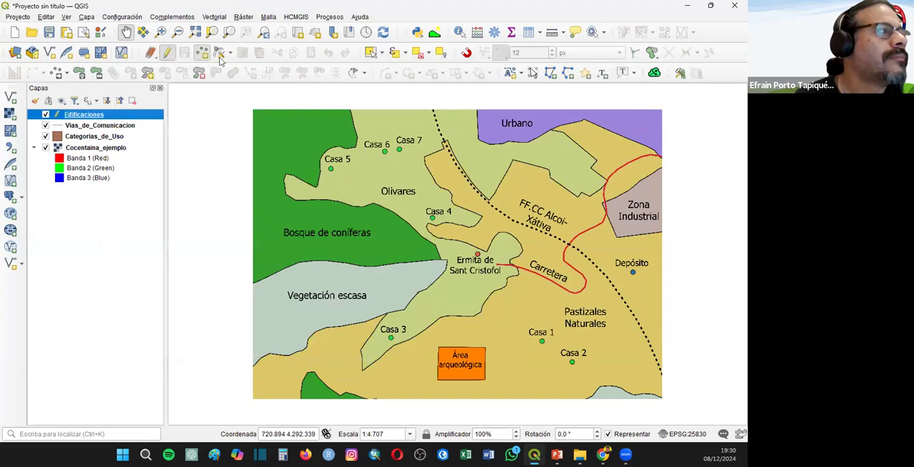
pyautogui.click(330, 168)
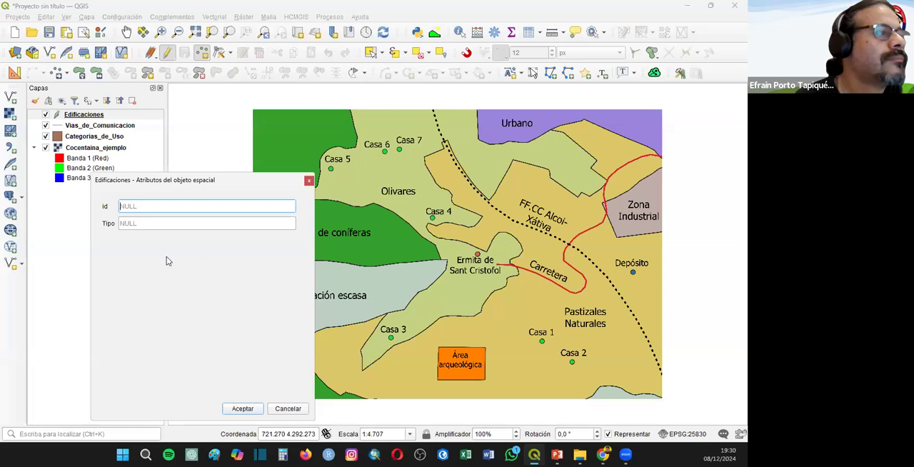
pyautogui.click(145, 222)
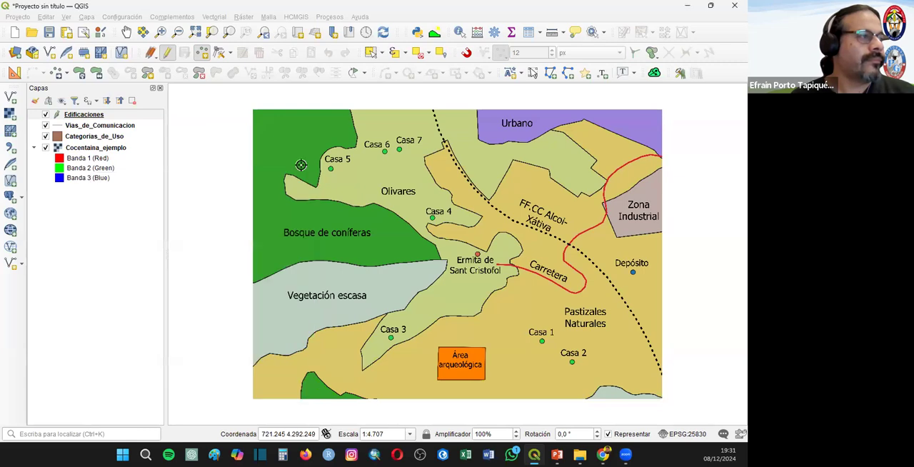
pyautogui.click(309, 180)
pyautogui.click(118, 115)
pyautogui.click(167, 52)
# - Delete the Tipo field from the Edificaciones attribute table
pyautogui.rightClick(98, 113)
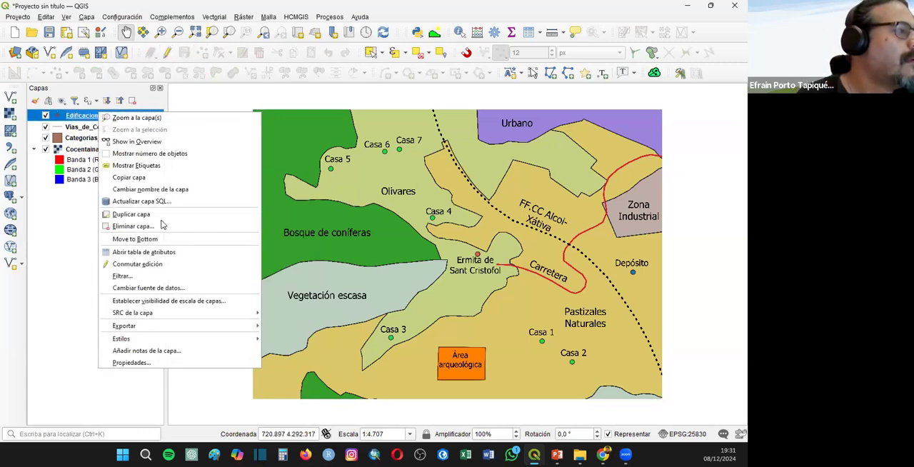
pyautogui.click(278, 180)
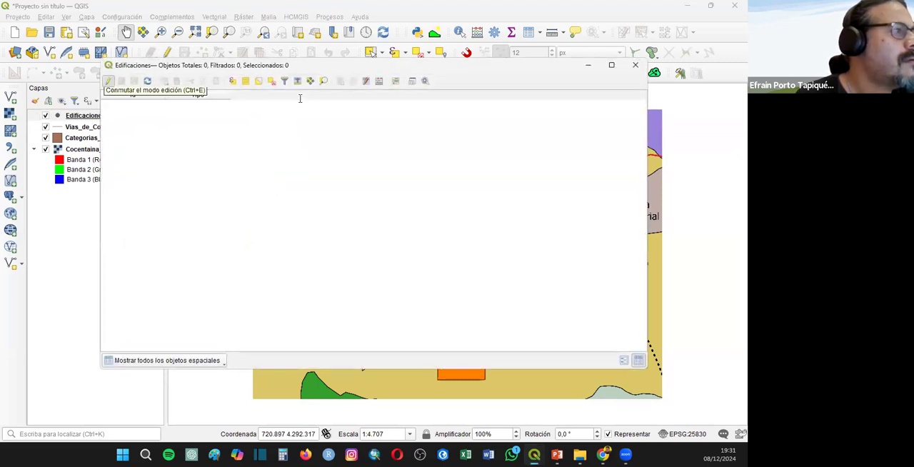
pyautogui.click(107, 82)
pyautogui.click(352, 81)
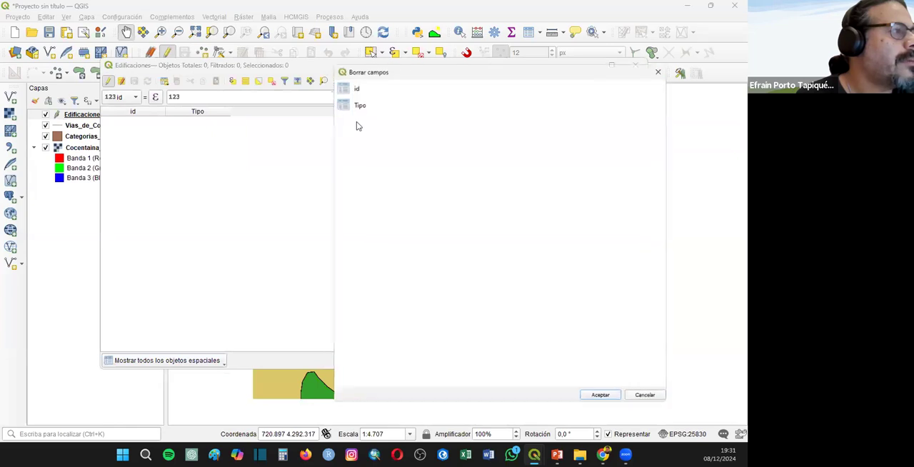
pyautogui.click(350, 104)
pyautogui.click(601, 397)
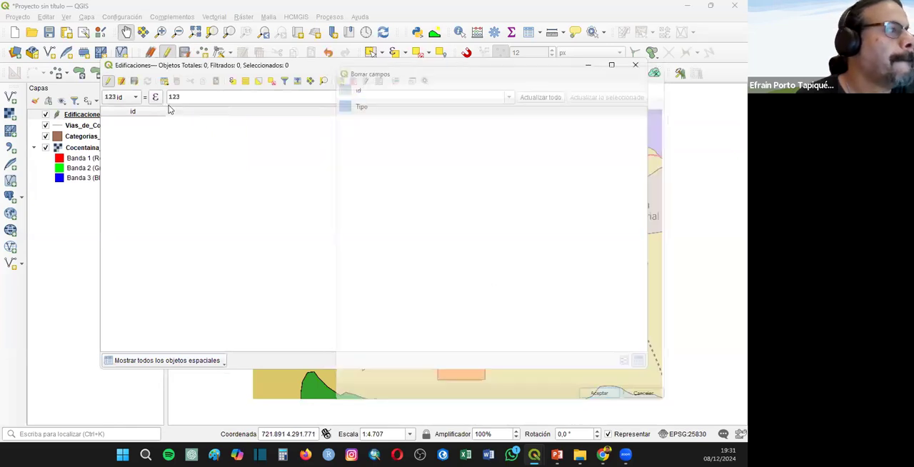
# - Add a Texto (cadena) field named Nombre with length 20 to the Edificaciones attribute table
pyautogui.click(341, 81)
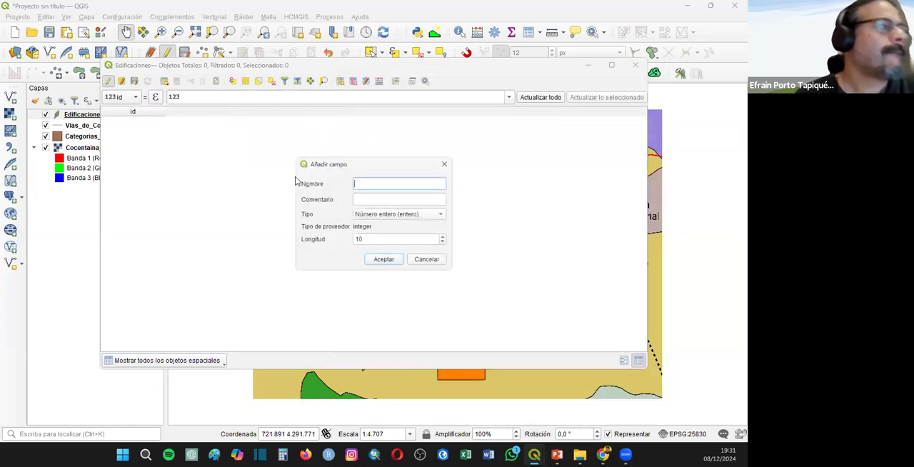
pyautogui.click(393, 213)
pyautogui.click(382, 253)
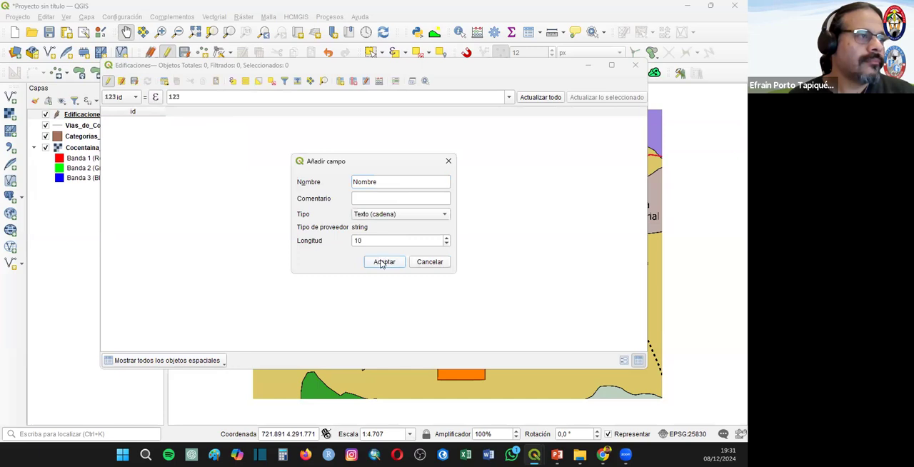
pyautogui.doubleClick(357, 240)
pyautogui.write('20')
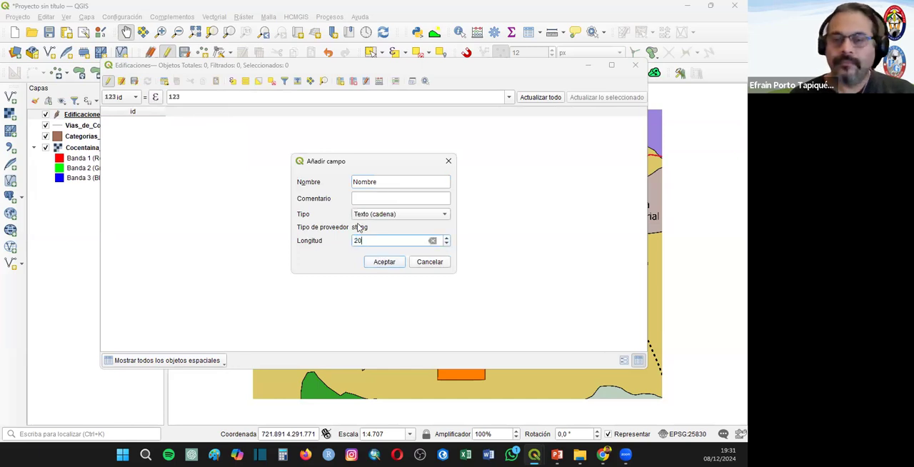
pyautogui.click(383, 261)
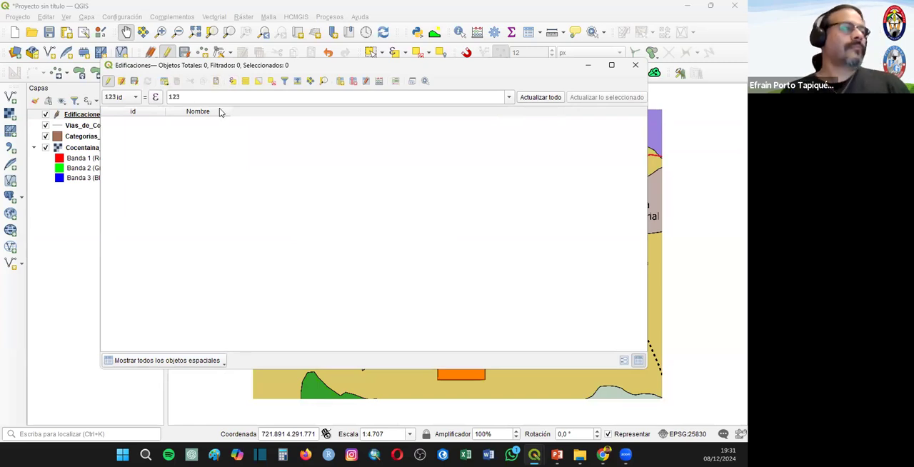
# - Add a Texto (cadena) field named Tipo with length 20 to the Edificaciones attribute table and close the table
pyautogui.click(339, 82)
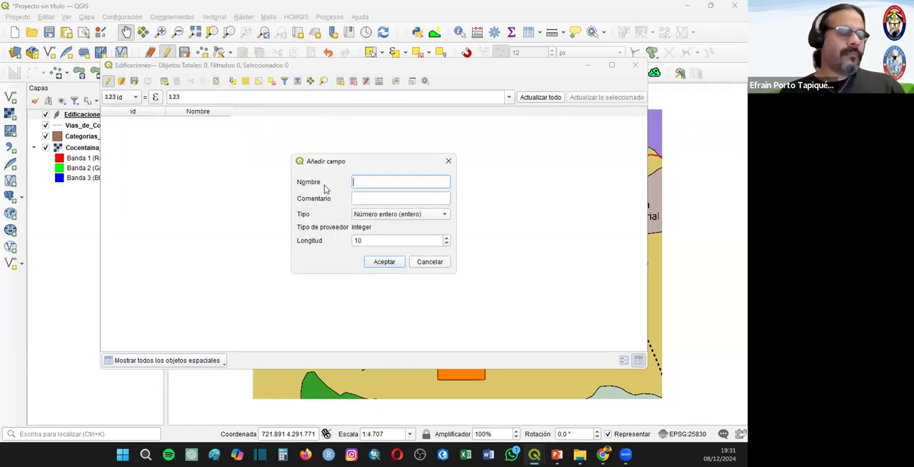
pyautogui.write('ipo')
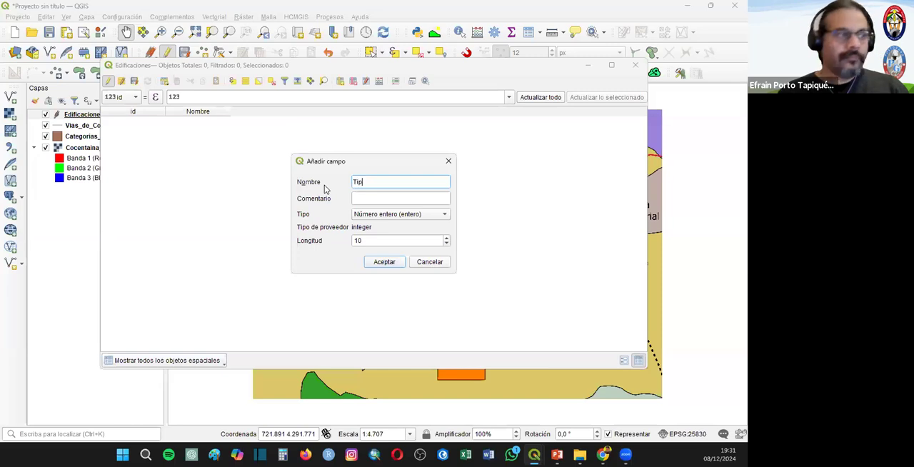
pyautogui.click(378, 213)
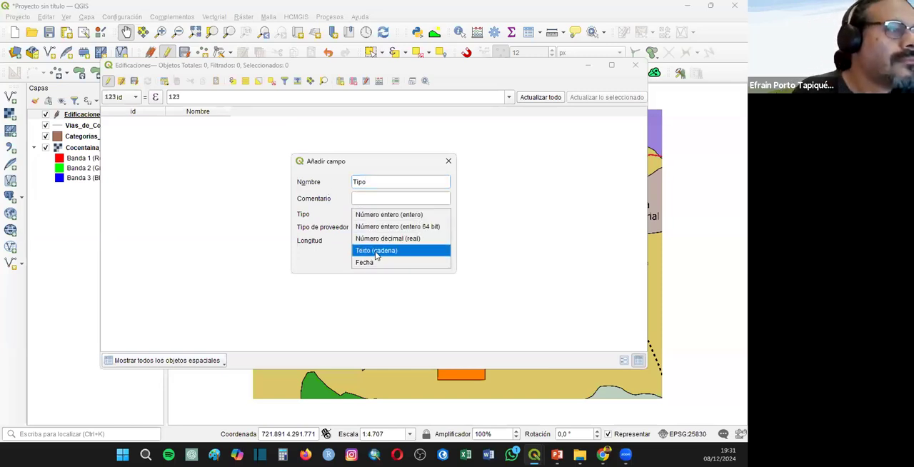
pyautogui.click(377, 251)
pyautogui.doubleClick(371, 240)
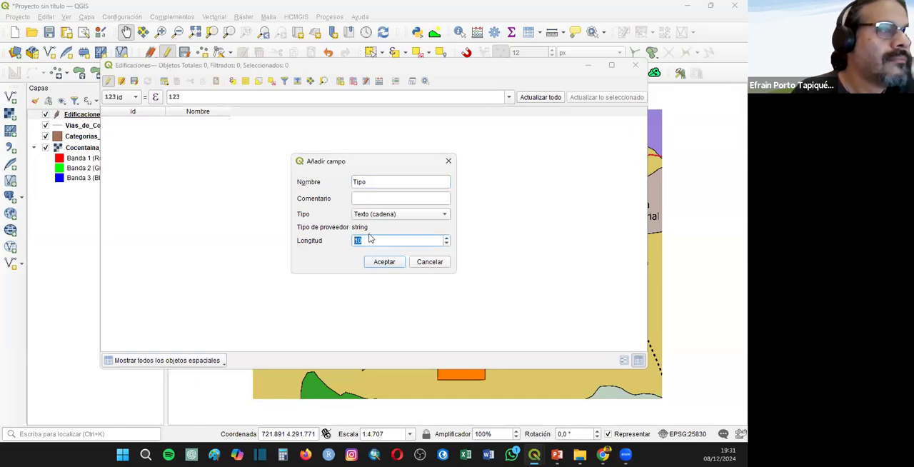
pyautogui.write('20')
pyautogui.click(371, 265)
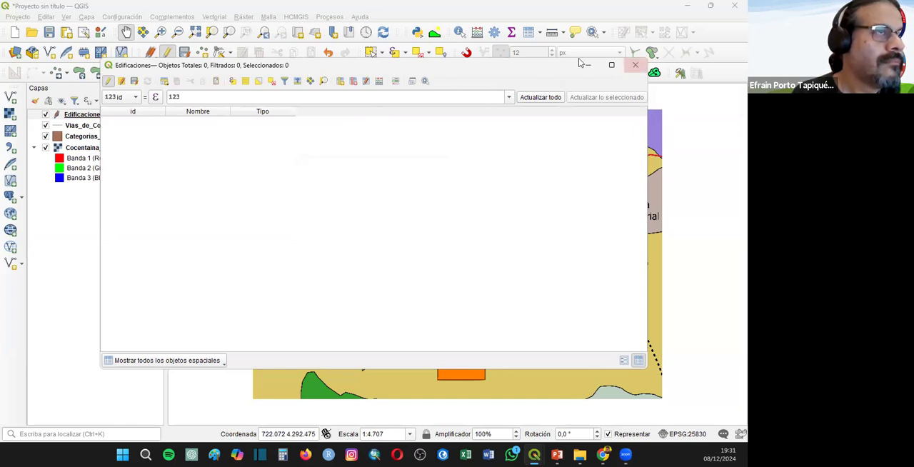
pyautogui.click(634, 65)
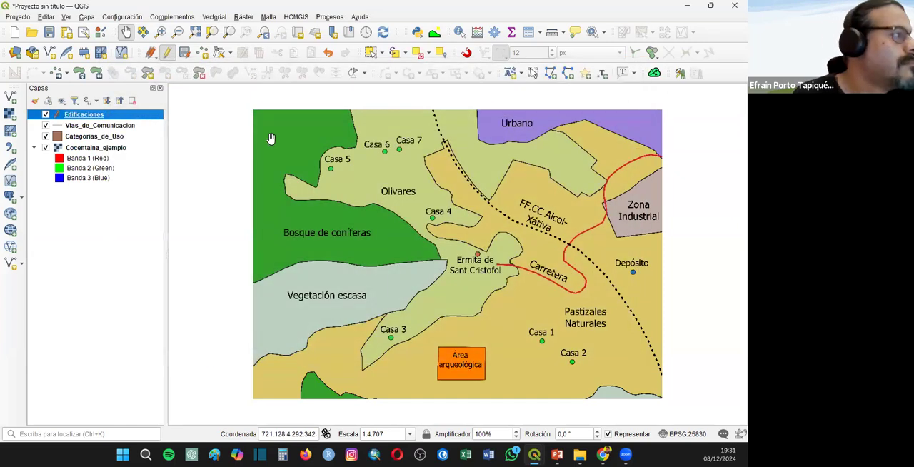
# - Digitize a point on Casa 5 in the Edificaciones layer with Nombre Casa 5 and Tipo Vivienda
pyautogui.click(201, 52)
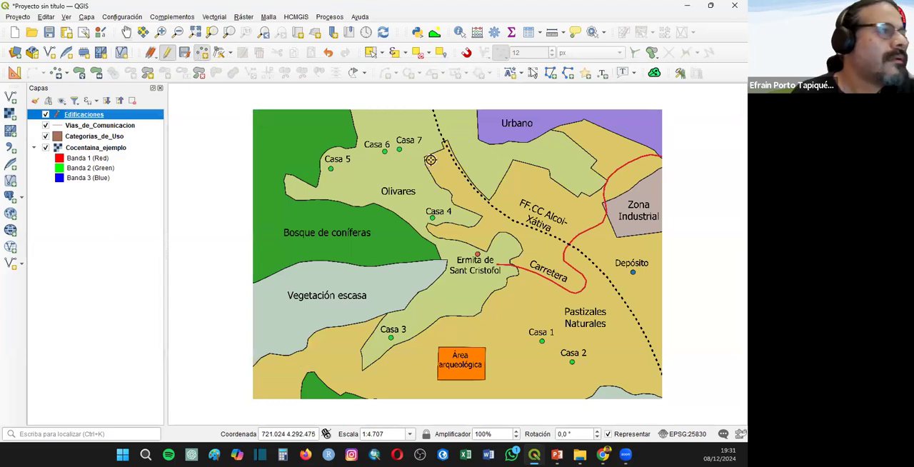
pyautogui.click(330, 167)
pyautogui.click(172, 244)
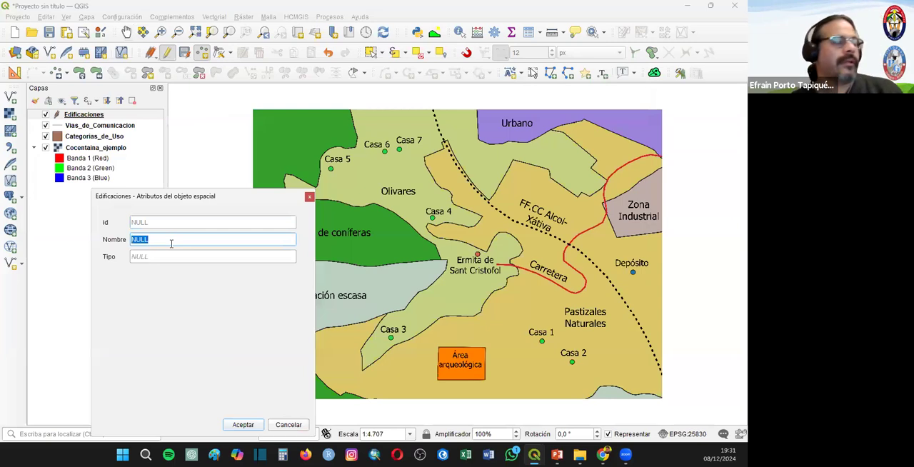
pyautogui.write('Casa 5')
pyautogui.press('Tab')
pyautogui.write('Vivienda')
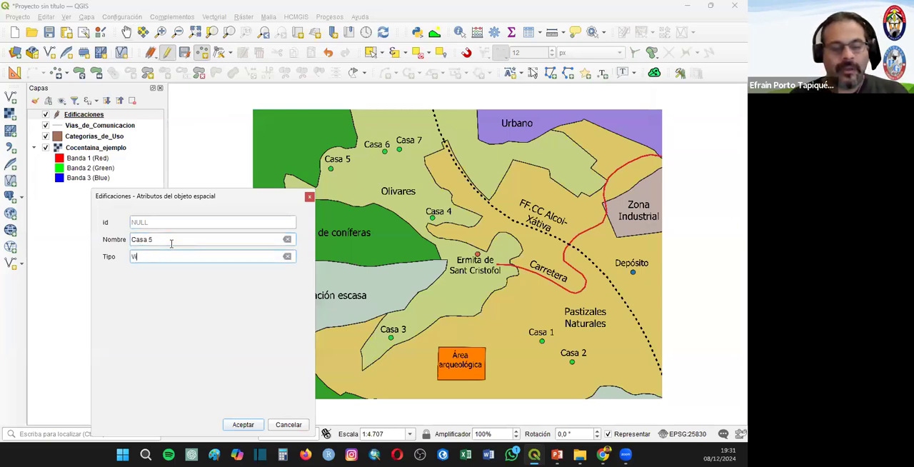
pyautogui.click(243, 424)
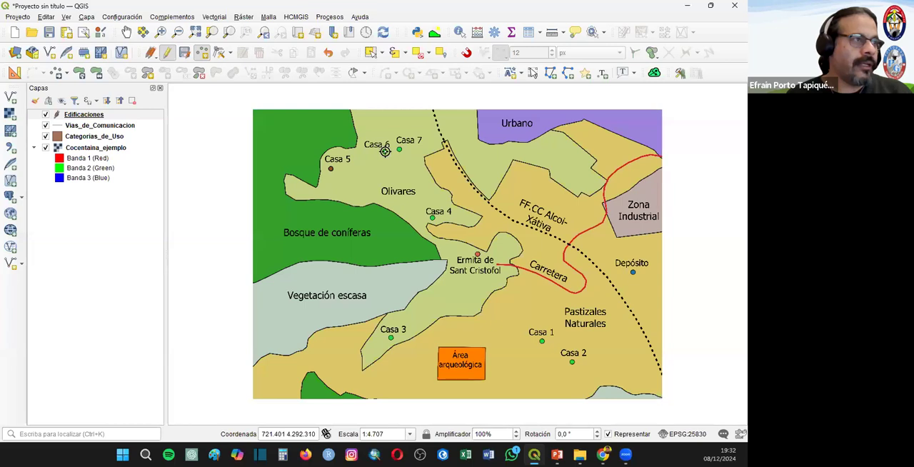
# - Digitize a point on Casa 6 in the Edificaciones layer with Nombre Casa 6 and Tipo Vivienda
pyautogui.click(383, 151)
pyautogui.press('Tab')
pyautogui.write('Casa 6')
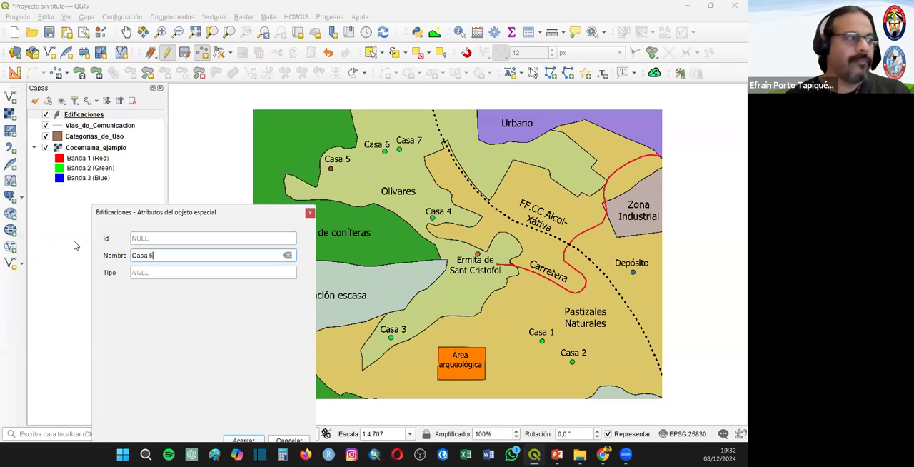
pyautogui.click(152, 271)
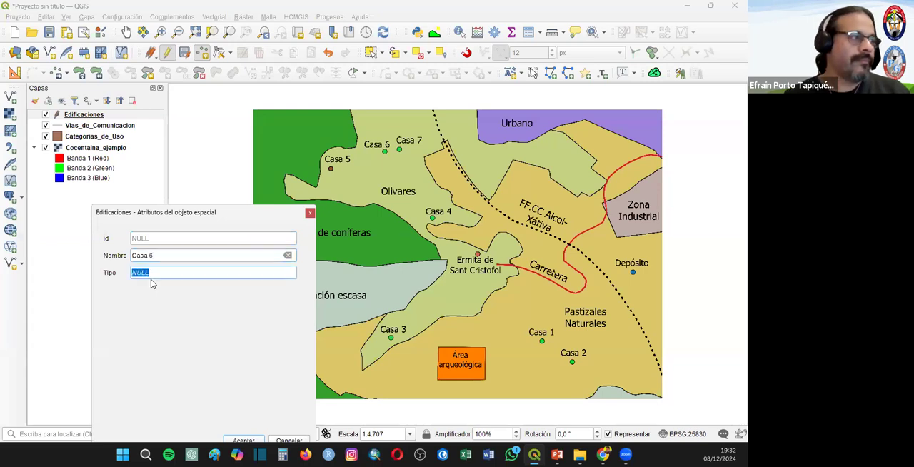
pyautogui.write('Viviendo')
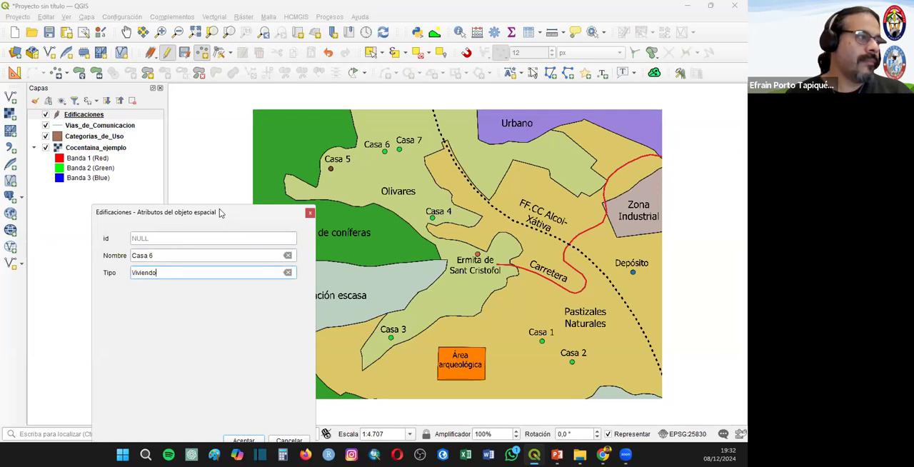
pyautogui.moveTo(222, 212); pyautogui.dragTo(176, 119)
pyautogui.press('BackSpace')
pyautogui.write('a')
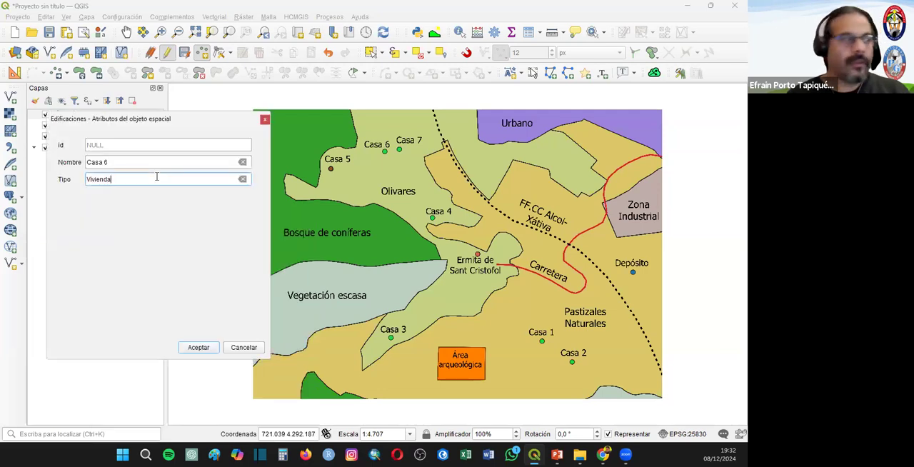
pyautogui.click(198, 348)
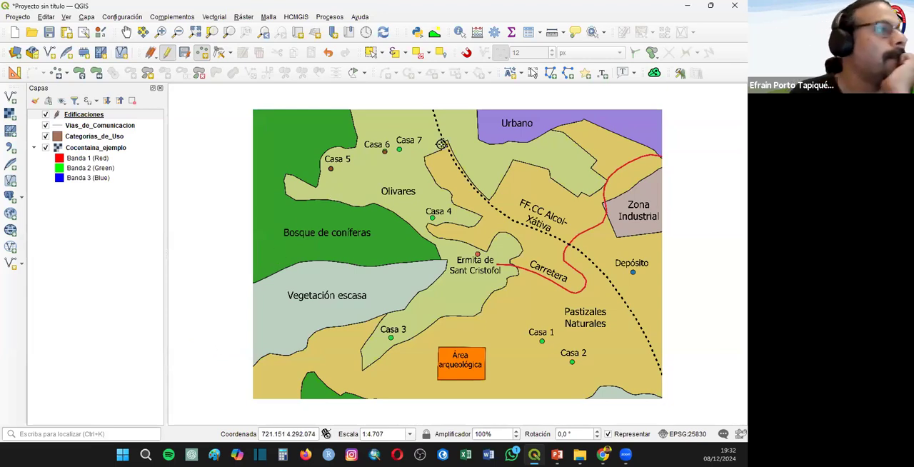
# - Digitize a point on Casa 7 in the Edificaciones layer with Nombre Casa 7 and Tipo Vivienda
pyautogui.click(399, 149)
pyautogui.doubleClick(116, 177)
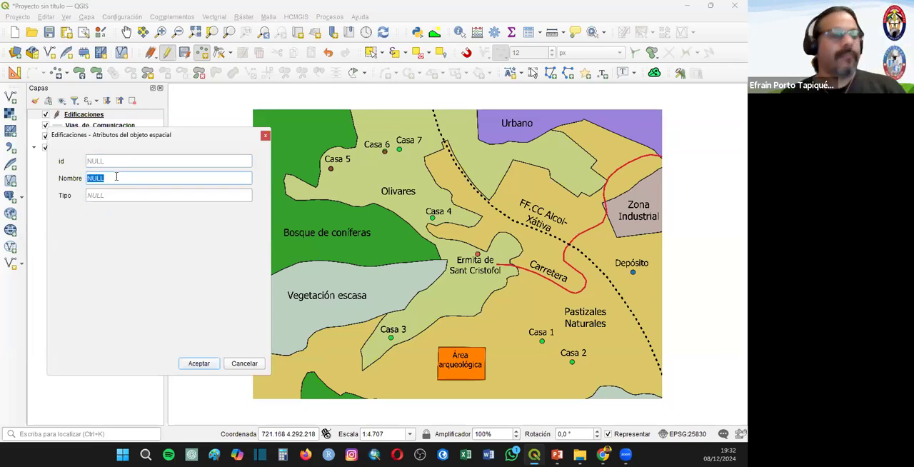
pyautogui.write('Casa 7')
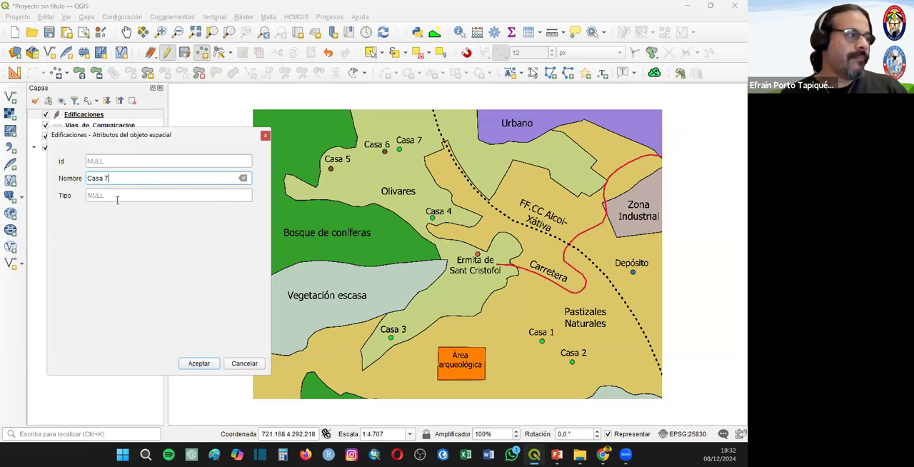
pyautogui.doubleClick(117, 200)
pyautogui.write('Vivienda')
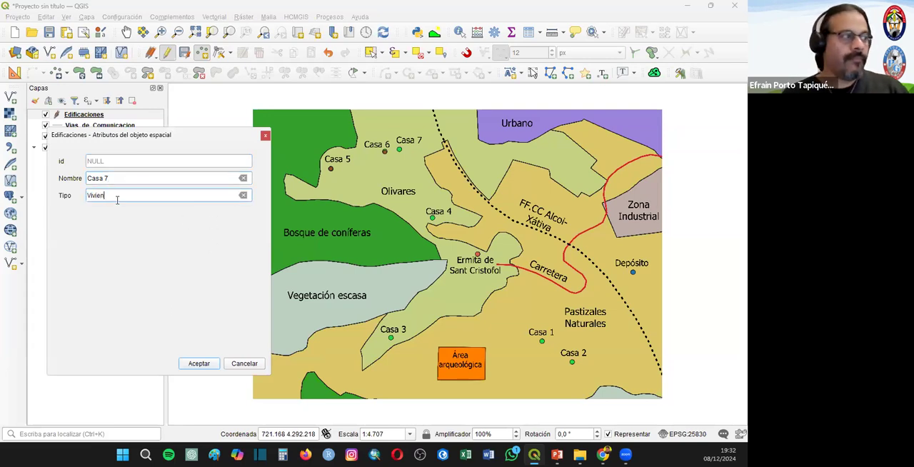
pyautogui.click(198, 368)
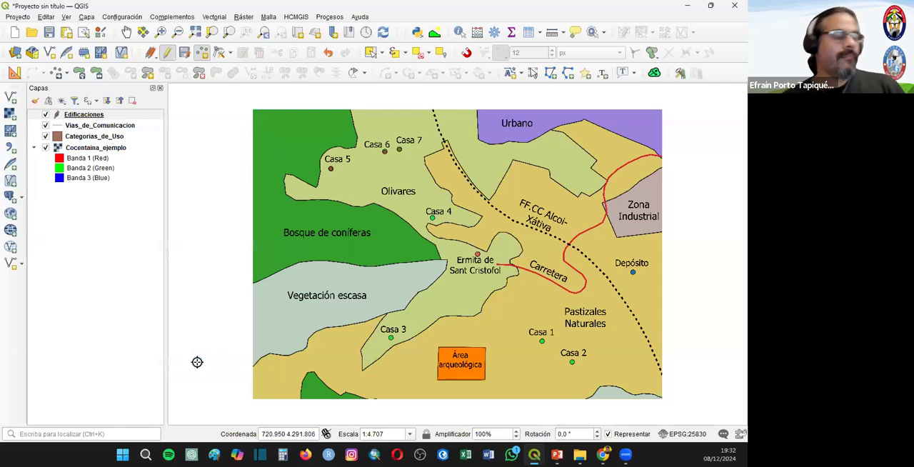
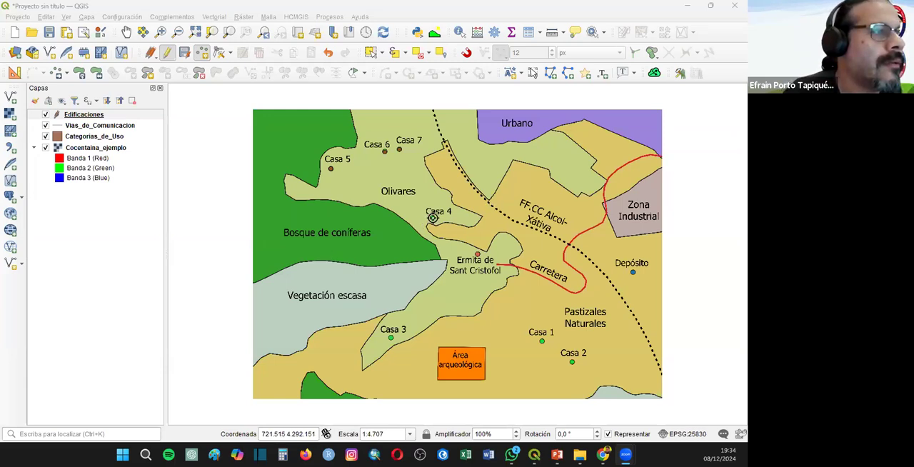
# - Digitize a point on Casa 4 in the Edificaciones layer with Nombre Casa 4 and Tipo Vivienda
pyautogui.click(240, 183)
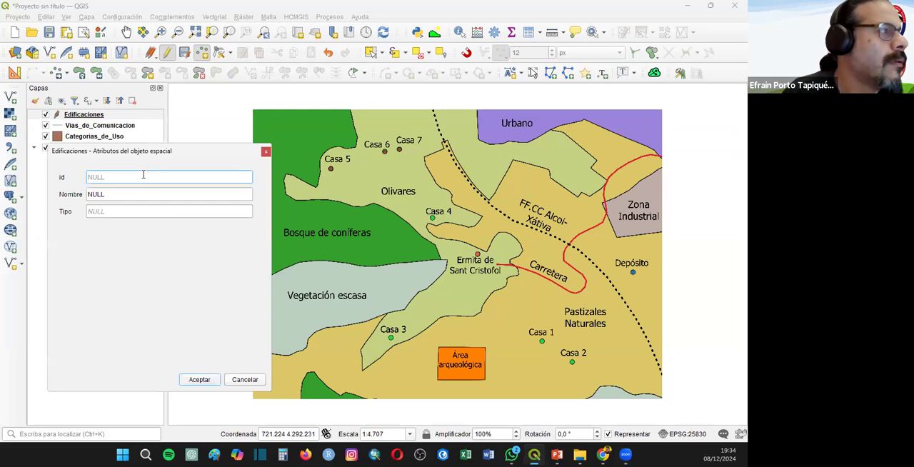
pyautogui.click(101, 194)
pyautogui.write('Casa 4')
pyautogui.click(122, 212)
pyautogui.write('Vivienda')
pyautogui.click(205, 379)
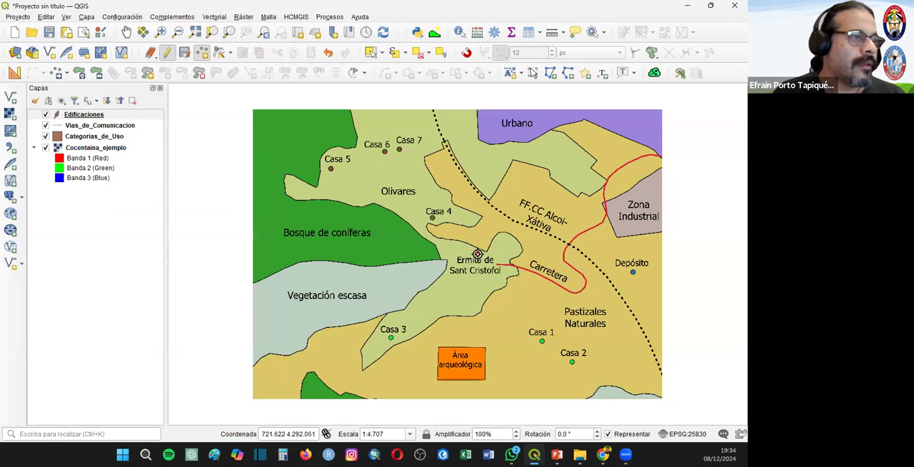
# - Digitize a point on the Ermita de Sant Cristofol with Nombre Ermita de SCristofol and Tipo Iglesia
pyautogui.click(477, 254)
pyautogui.click(120, 209)
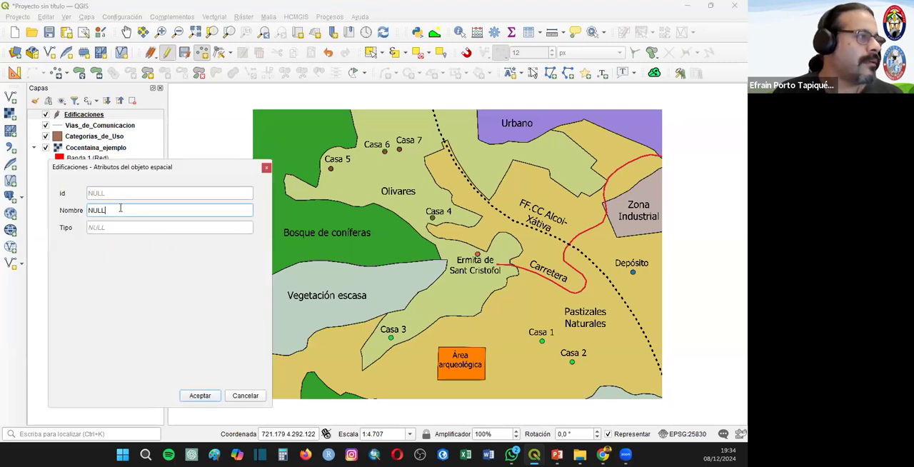
pyautogui.write('Ermita de San Crist')
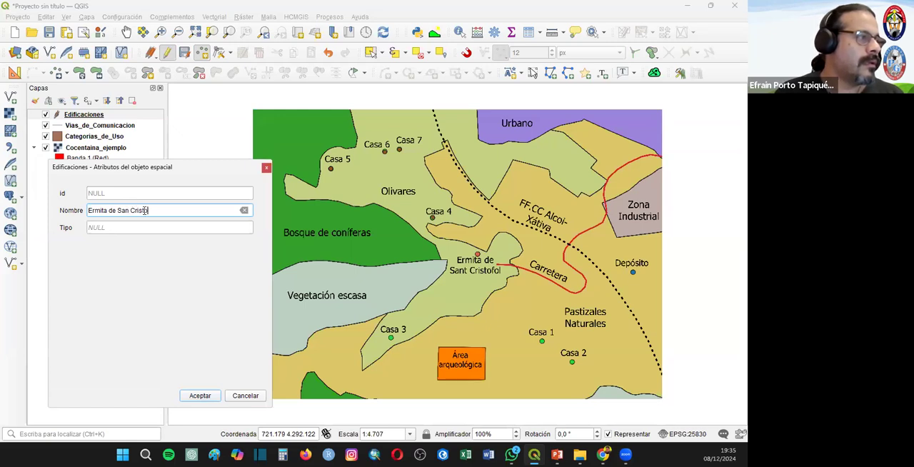
pyautogui.press('BackSpace')
pyautogui.press('BackSpace')
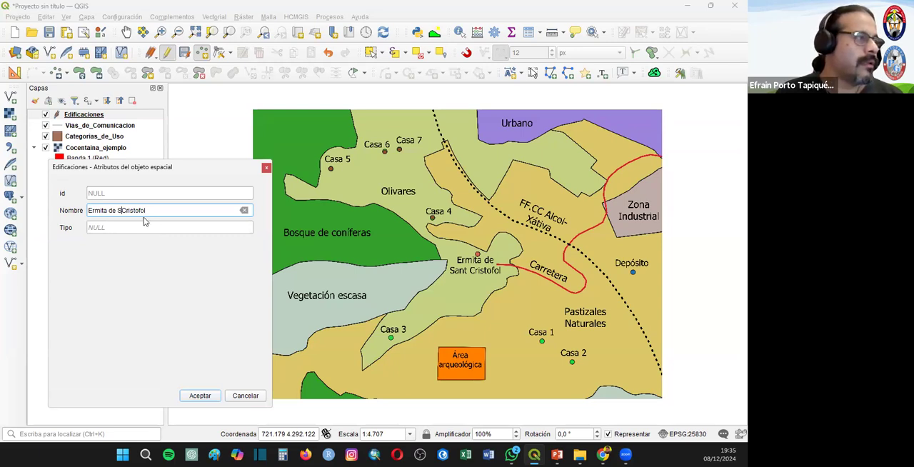
pyautogui.click(105, 229)
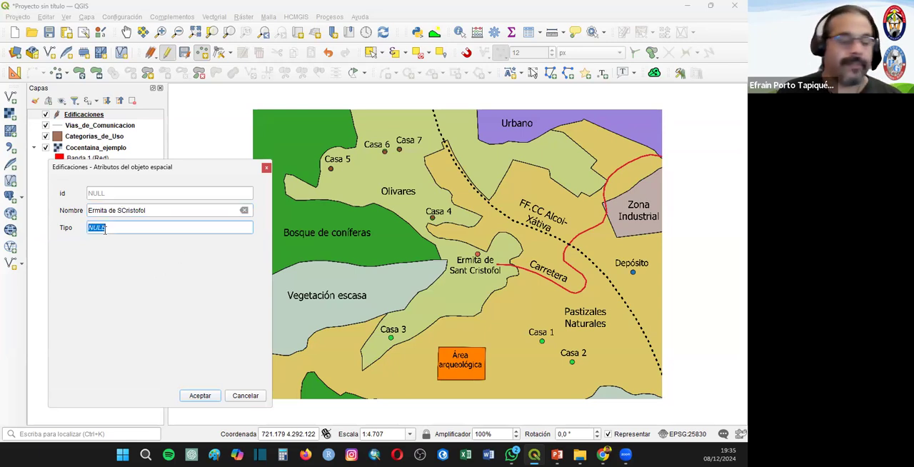
pyautogui.write('Iglesia')
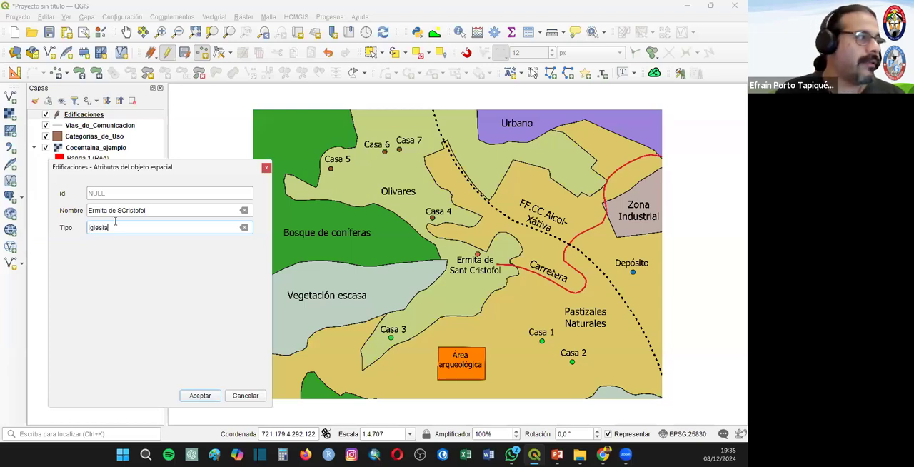
pyautogui.click(200, 395)
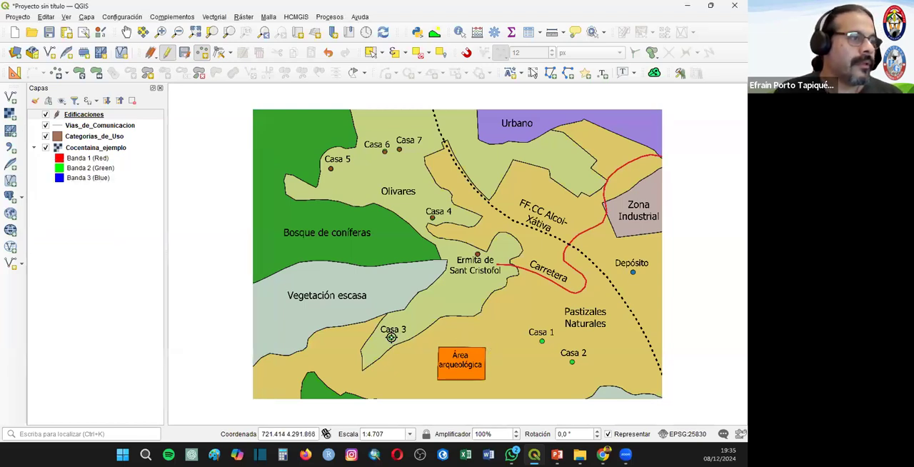
# - Digitize a point on Casa 3 in the Edificaciones layer with Nombre Casa 3 and Tipo Vivienda
pyautogui.click(391, 337)
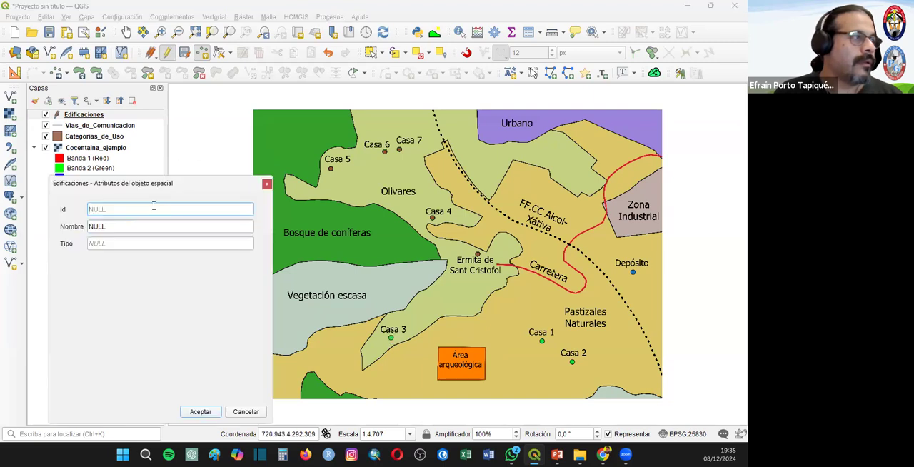
pyautogui.click(107, 227)
pyautogui.write('Casa 3')
pyautogui.click(120, 238)
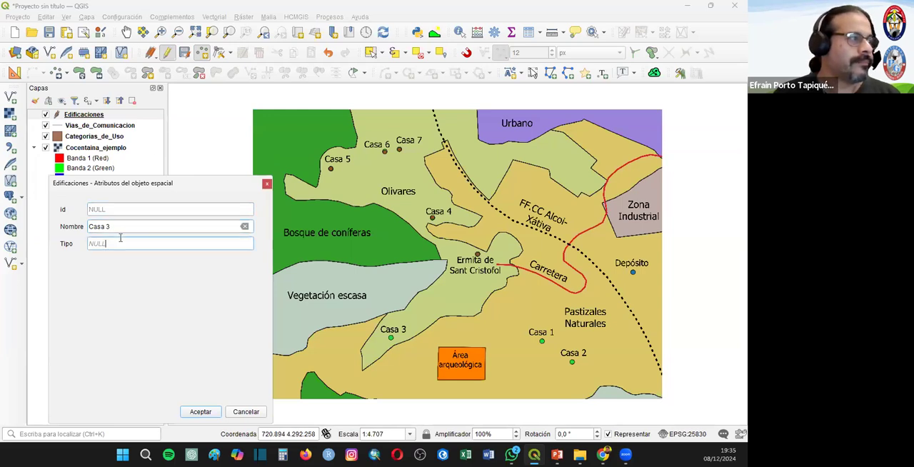
pyautogui.write('Vivienda')
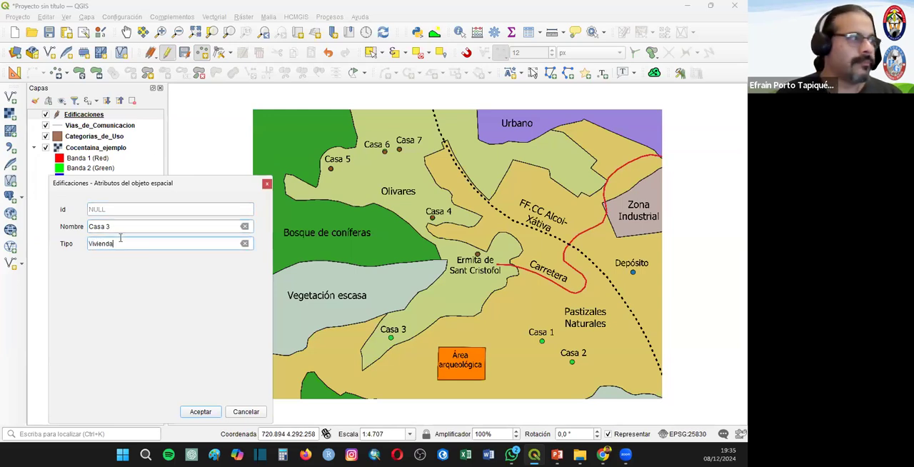
pyautogui.click(202, 412)
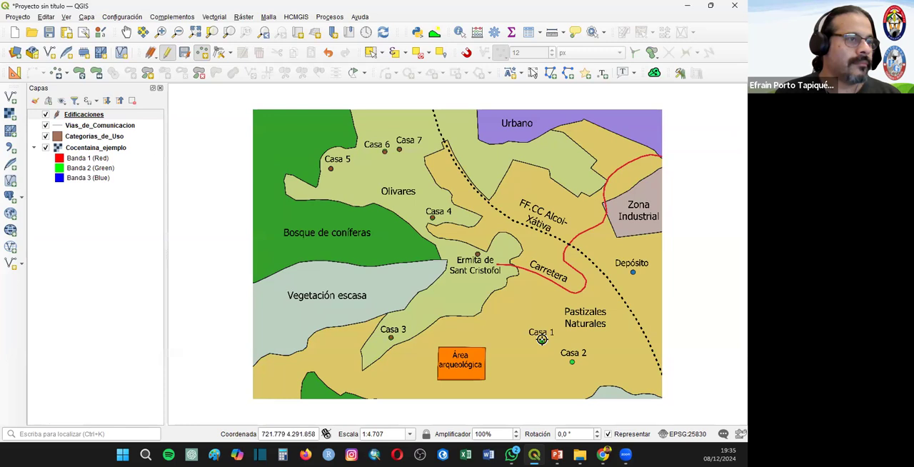
# - Digitize a point on Casa 1 in the Edificaciones layer with Nombre Casa 1 and Tipo Vivienda
pyautogui.click(542, 340)
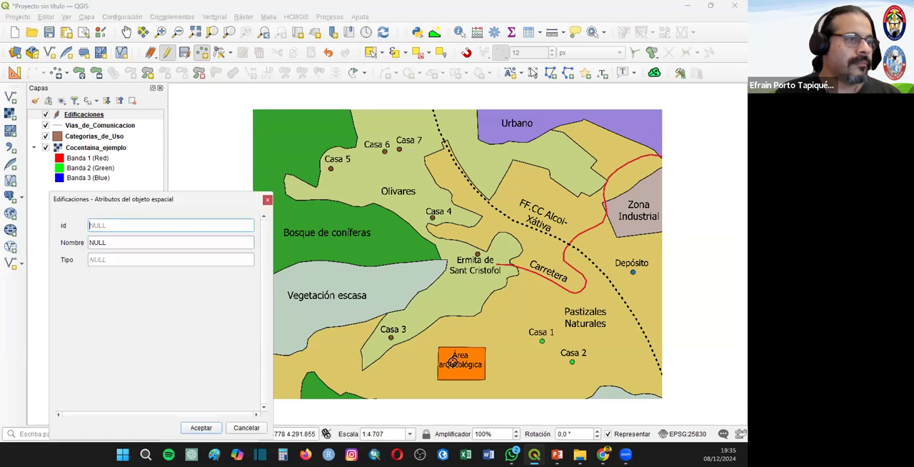
pyautogui.click(112, 242)
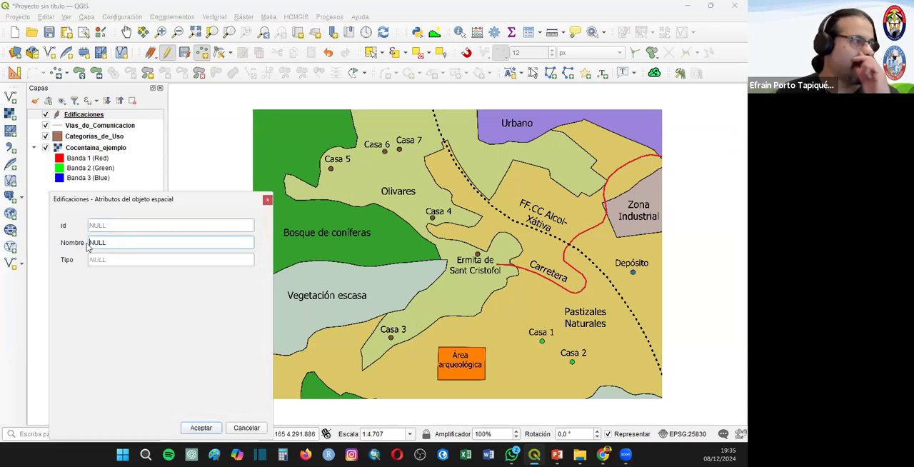
pyautogui.moveTo(109, 244); pyautogui.dragTo(69, 243)
pyautogui.write('Casa 1')
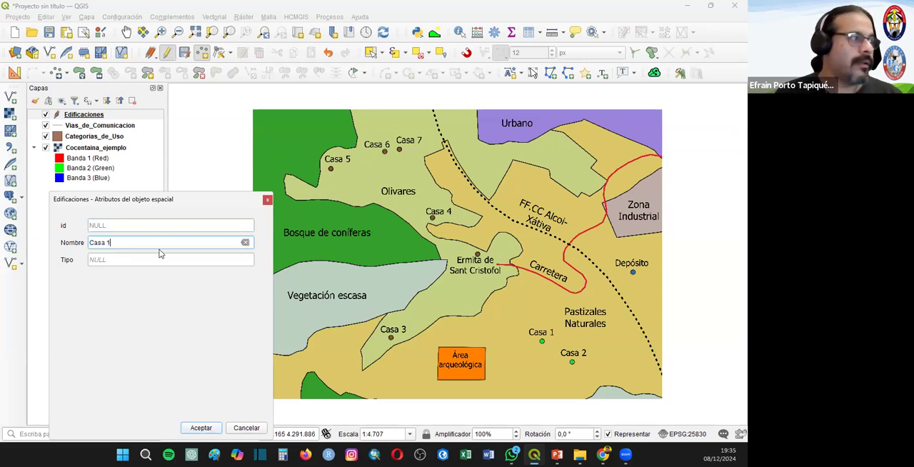
pyautogui.hotkey('shift', 'Tab')
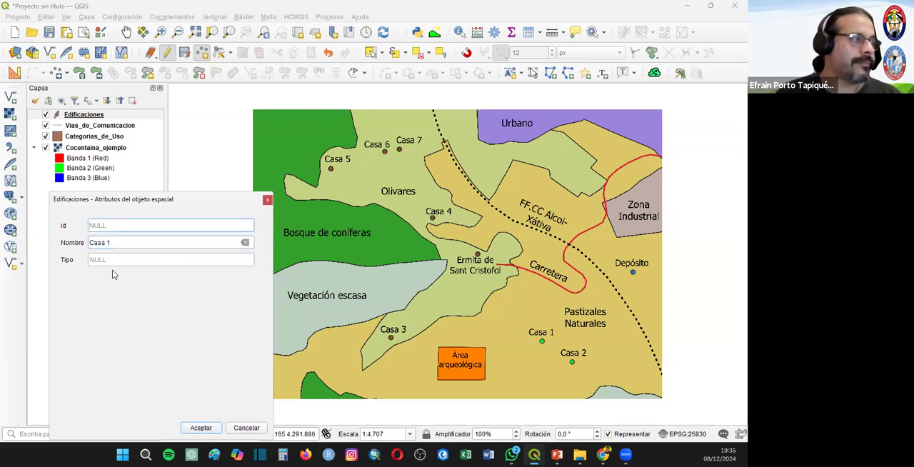
pyautogui.doubleClick(116, 264)
pyautogui.write('Vivienda')
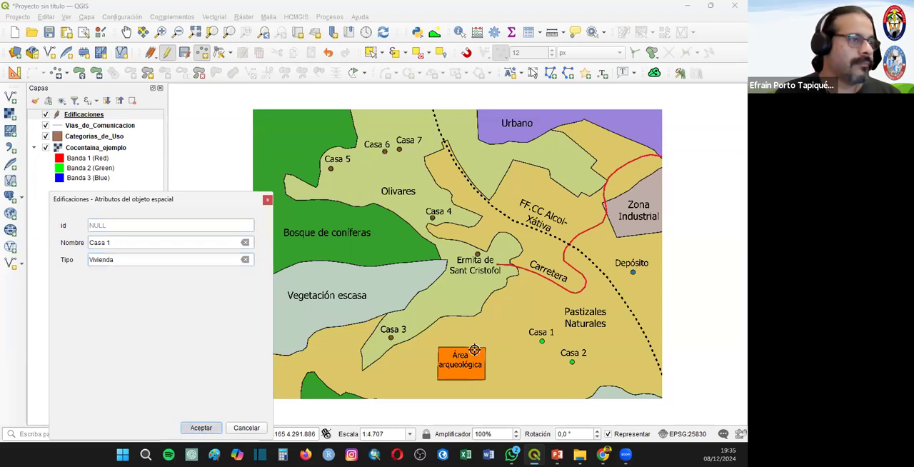
pyautogui.click(200, 428)
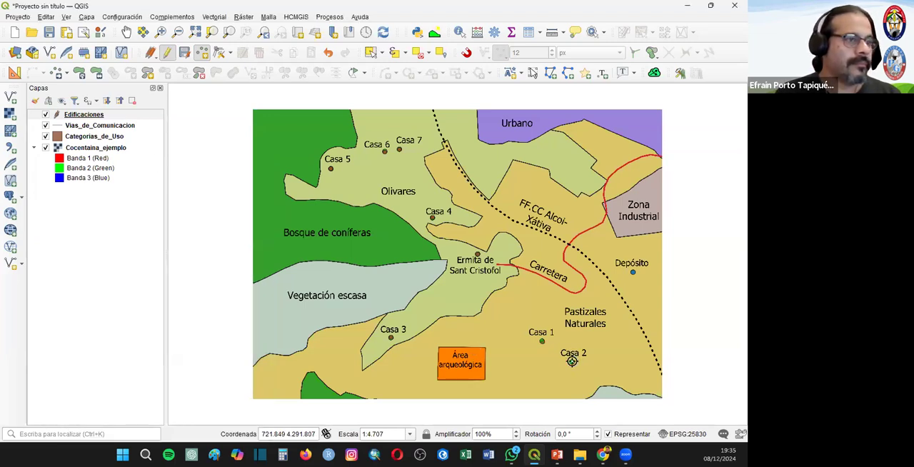
# - Digitize a point on Casa 2 in the Edificaciones layer with Nombre Casa 2 and Tipo Vivienda
pyautogui.click(572, 361)
pyautogui.click(133, 259)
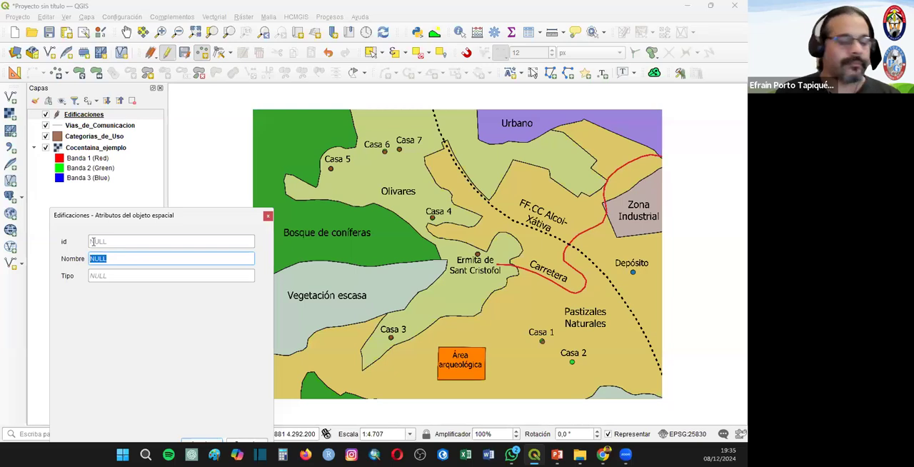
pyautogui.write('Casa 2')
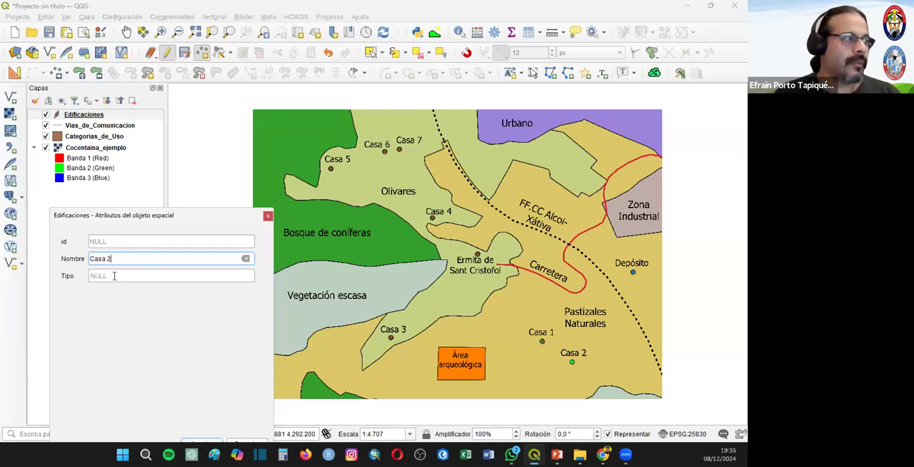
pyautogui.click(114, 275)
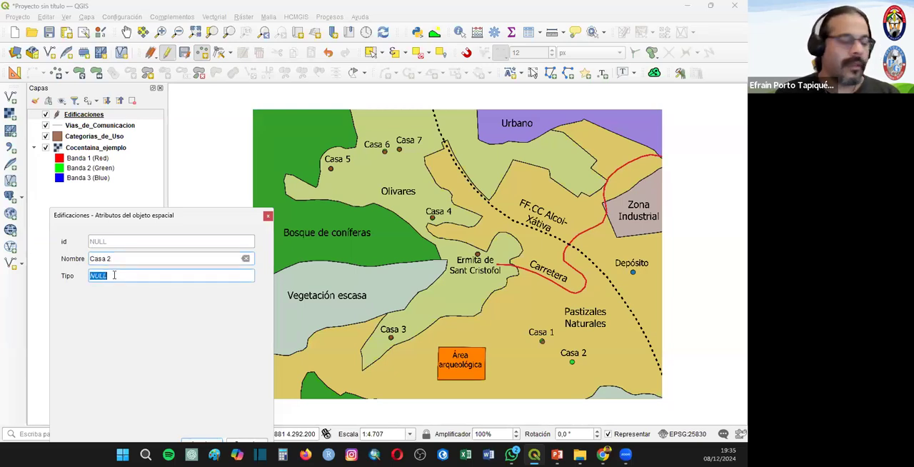
pyautogui.write('Vivienda')
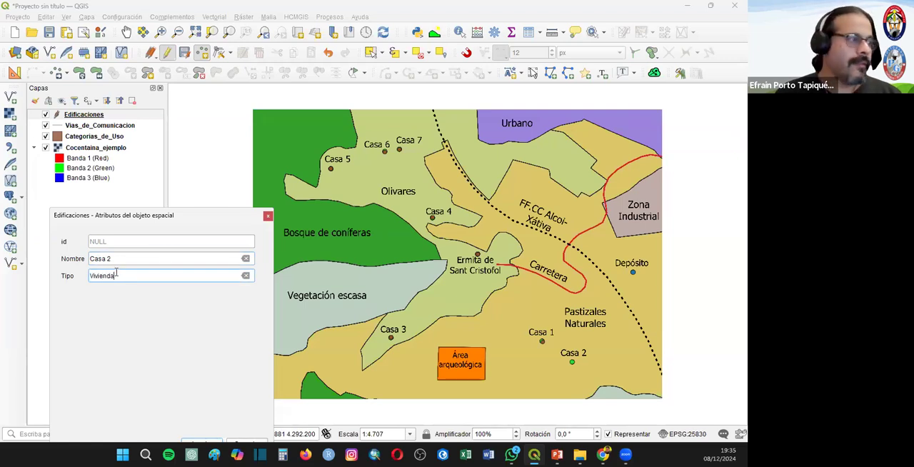
pyautogui.moveTo(162, 214); pyautogui.dragTo(130, 143)
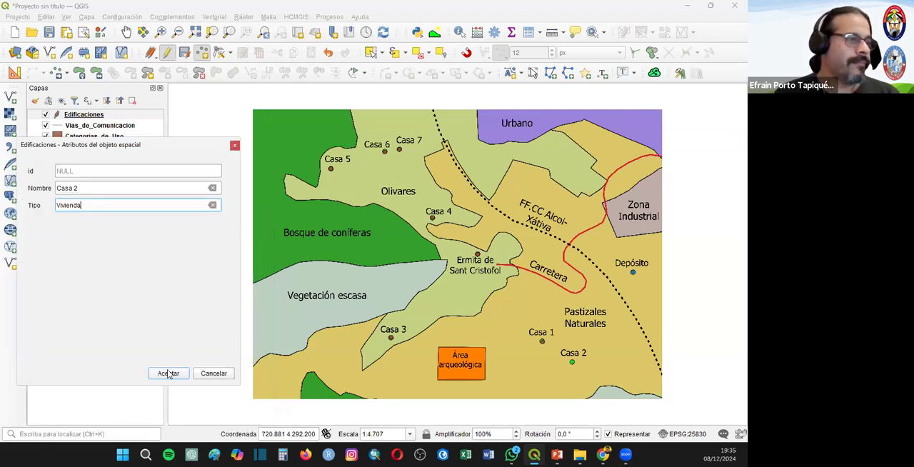
pyautogui.click(169, 373)
# - Digitize a point on the Depósito in the Edificaciones layer with Nombre Depósito and Tipo Instalación
pyautogui.click(634, 271)
pyautogui.write('Depósito')
pyautogui.click(83, 222)
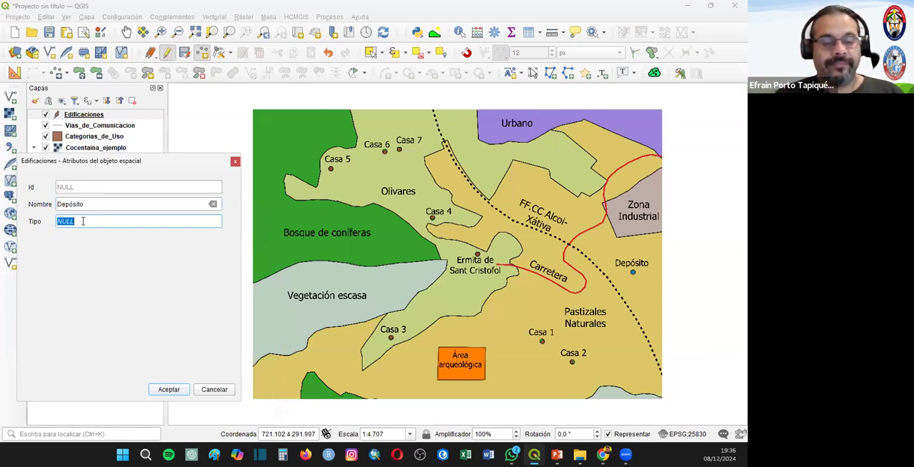
pyautogui.write('Ins')
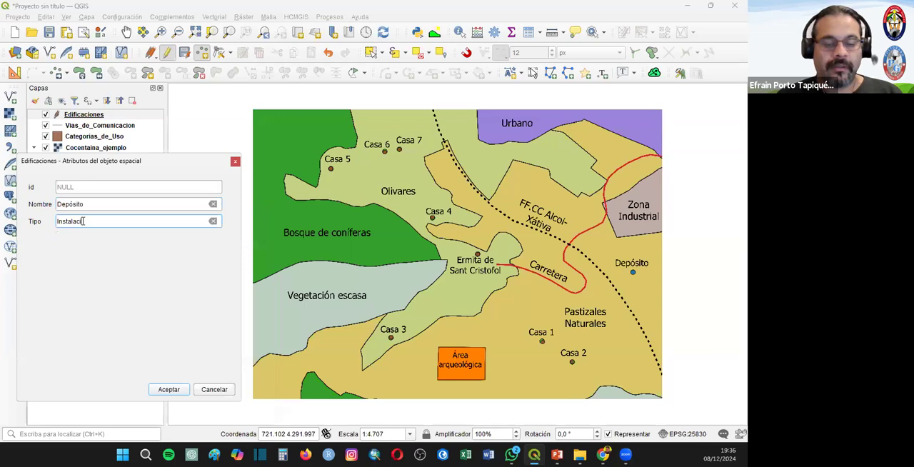
pyautogui.write('talación')
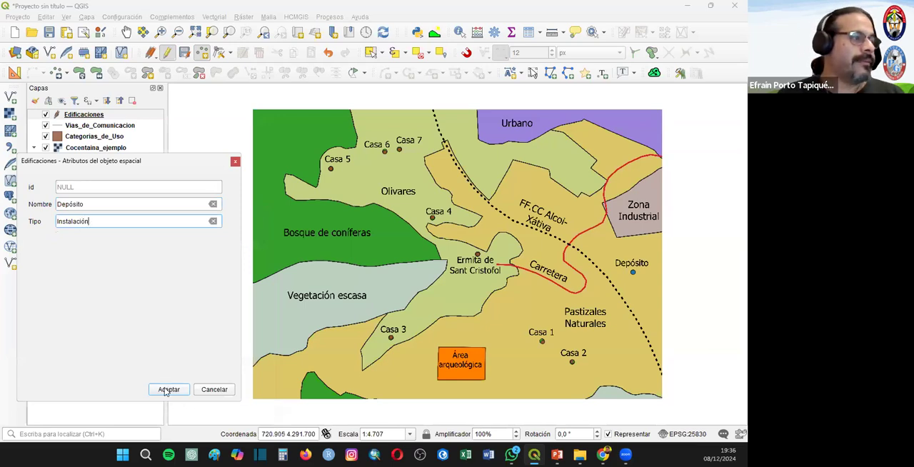
pyautogui.click(169, 389)
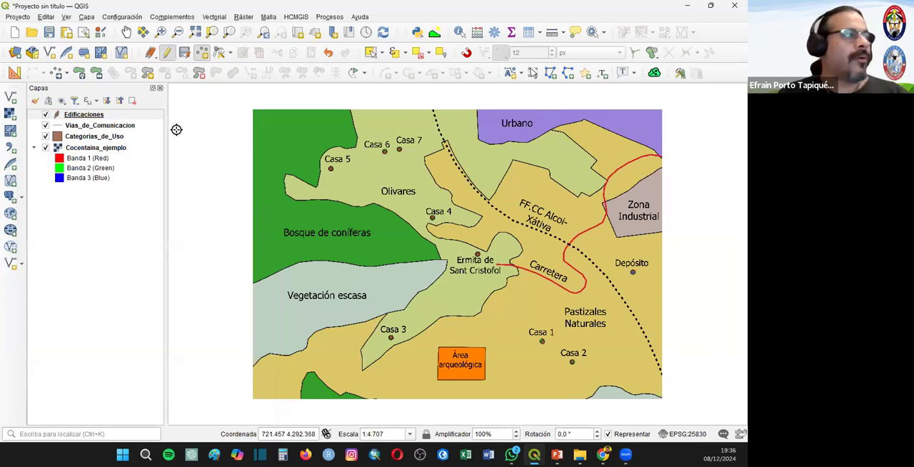
# - Review the Edificaciones attribute table, end the layer's editing session saving the changes, and close the table
pyautogui.rightClick(99, 115)
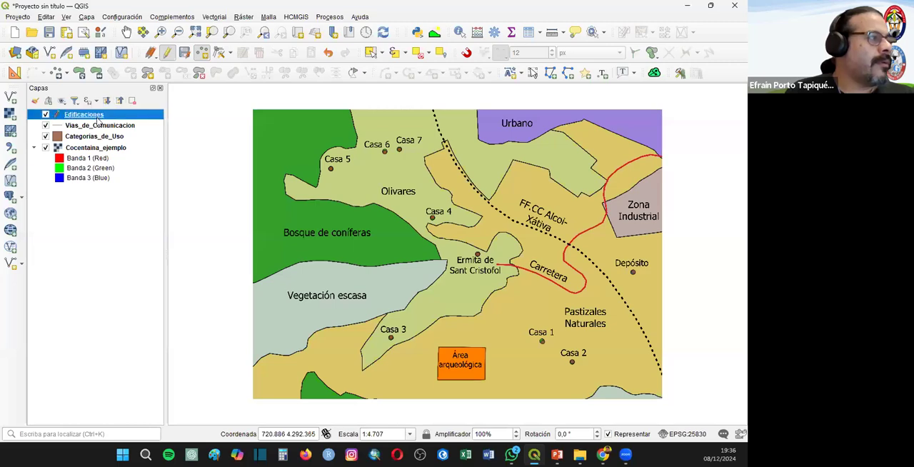
pyautogui.click(147, 255)
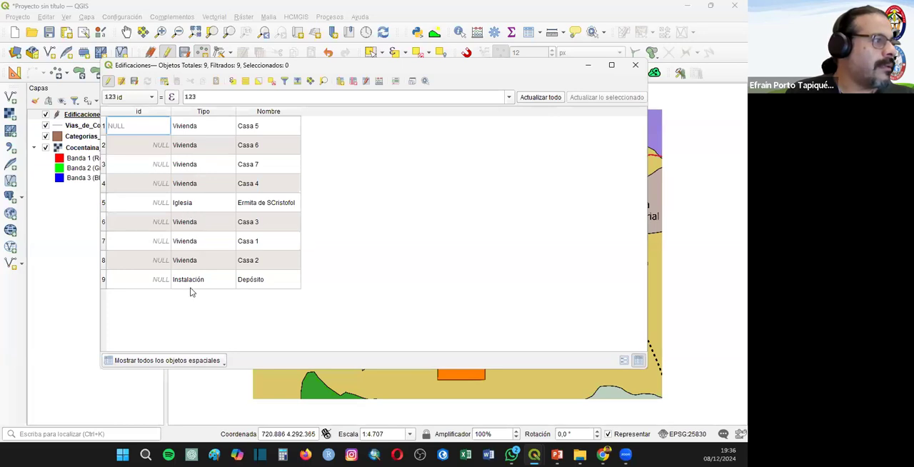
pyautogui.doubleClick(257, 205)
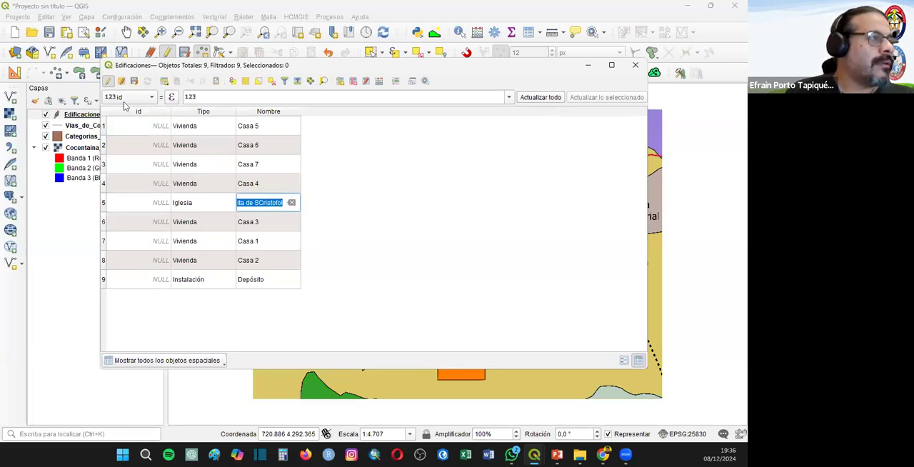
pyautogui.click(108, 81)
pyautogui.click(352, 232)
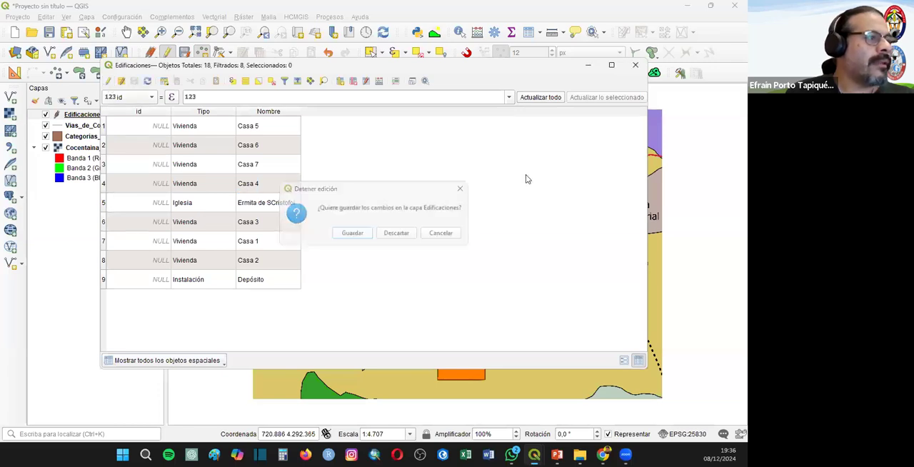
pyautogui.click(634, 64)
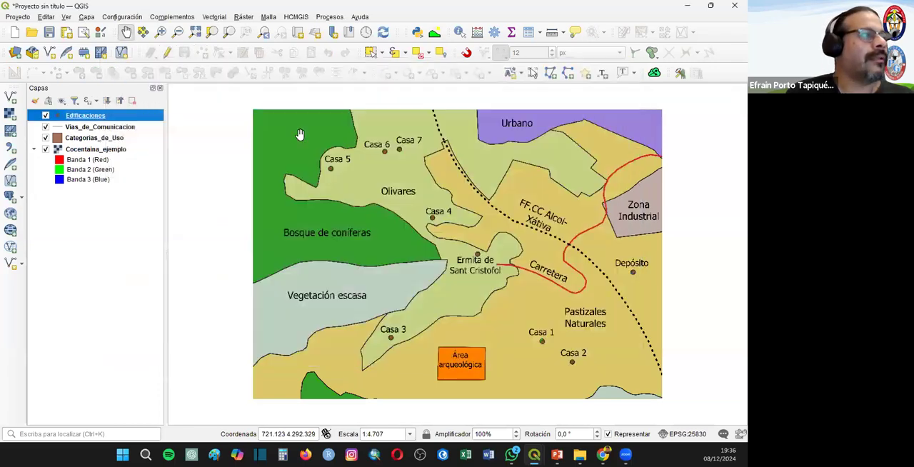
# - Digitize the FF.CC Alcoi-Xátiva railway as a line in the Vias_de_Comunicacion layer with Tipo Via Férrea
pyautogui.click(100, 127)
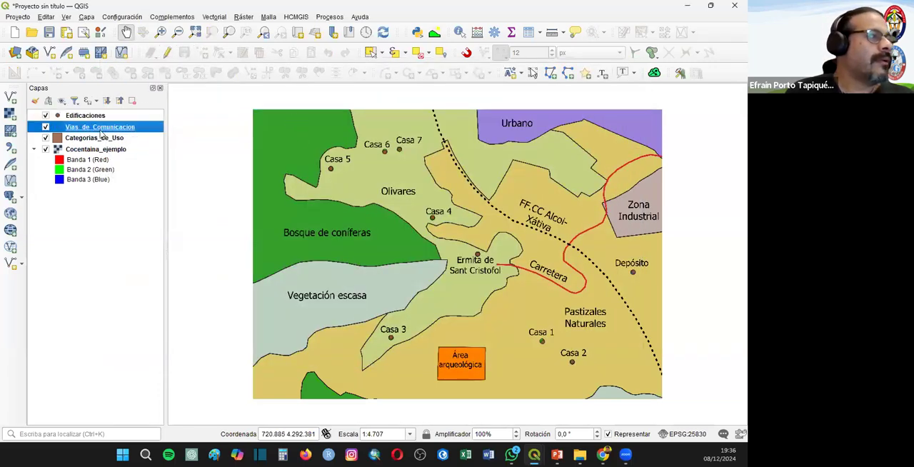
pyautogui.click(166, 54)
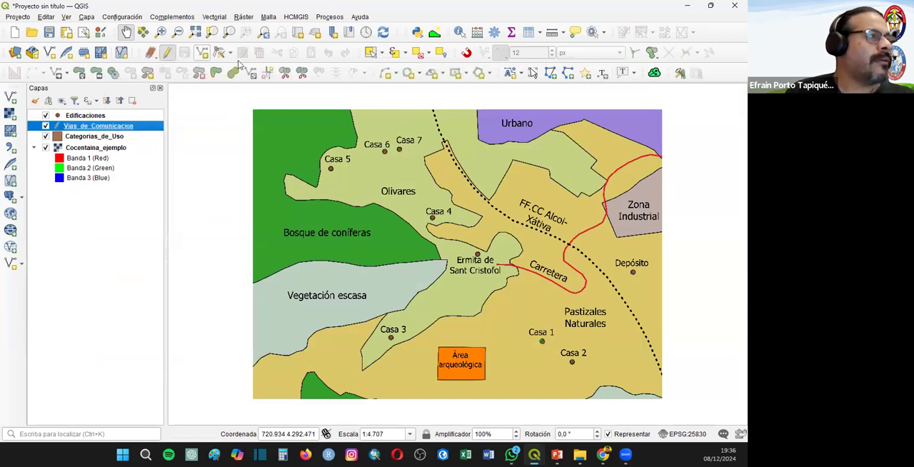
pyautogui.click(202, 55)
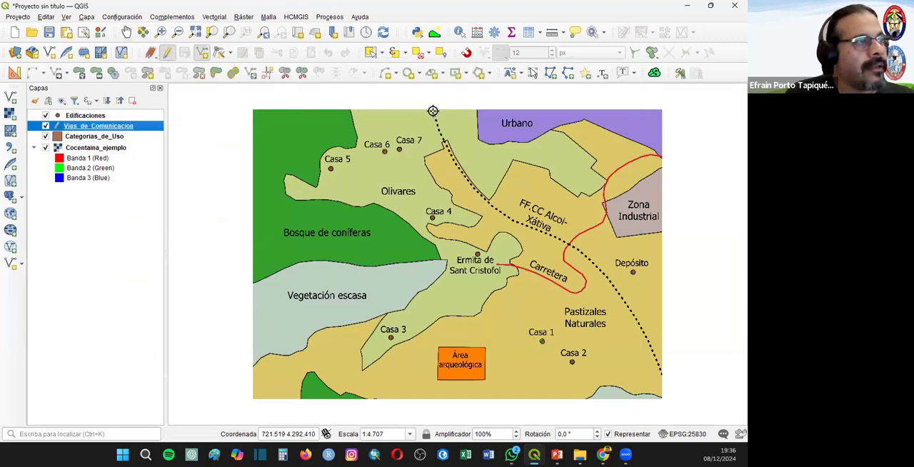
pyautogui.click(433, 110)
pyautogui.click(440, 133)
pyautogui.click(452, 159)
pyautogui.click(481, 198)
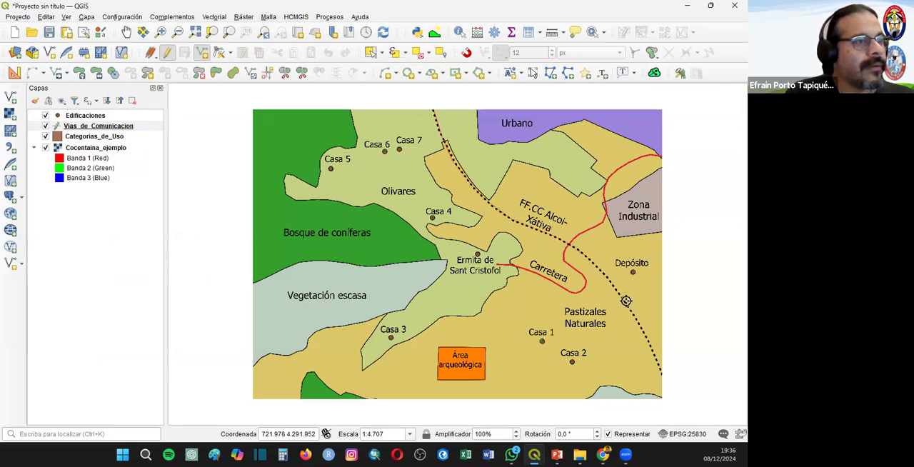
pyautogui.rightClick(659, 375)
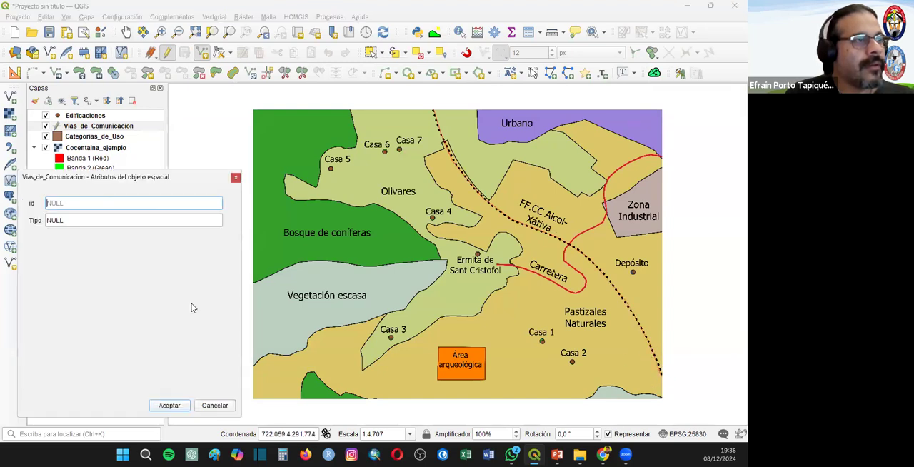
pyautogui.click(60, 221)
pyautogui.write('Via Férrea')
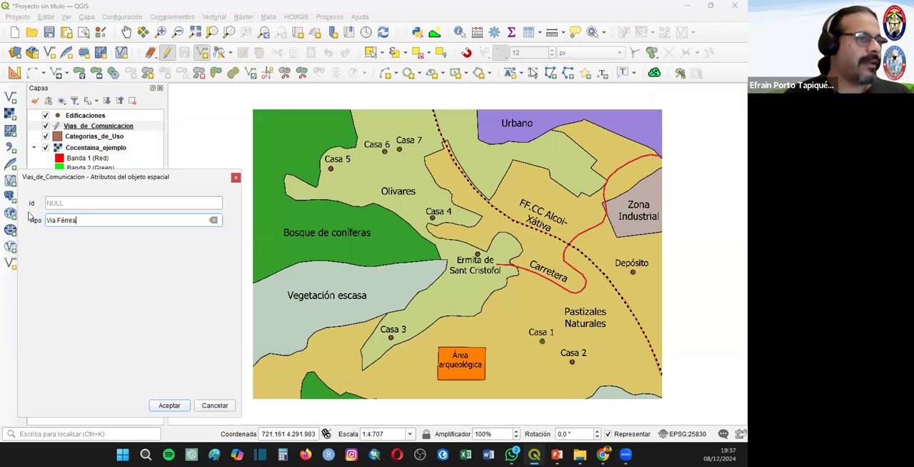
pyautogui.click(172, 407)
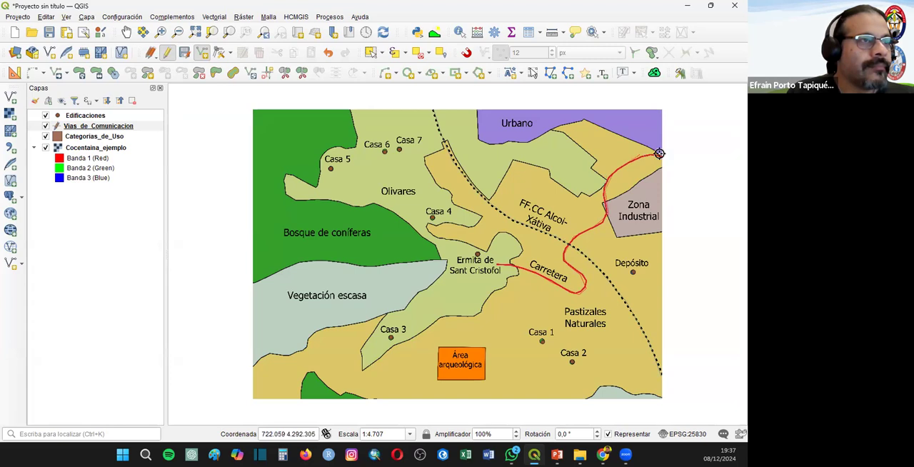
# - Digitize the red road as a line in the Vias_de_Comunicacion layer with Tipo Carretera
pyautogui.rightClick(687, 159)
pyautogui.click(38, 236)
pyautogui.moveTo(39, 236); pyautogui.dragTo(39, 234)
pyautogui.write('Carretera')
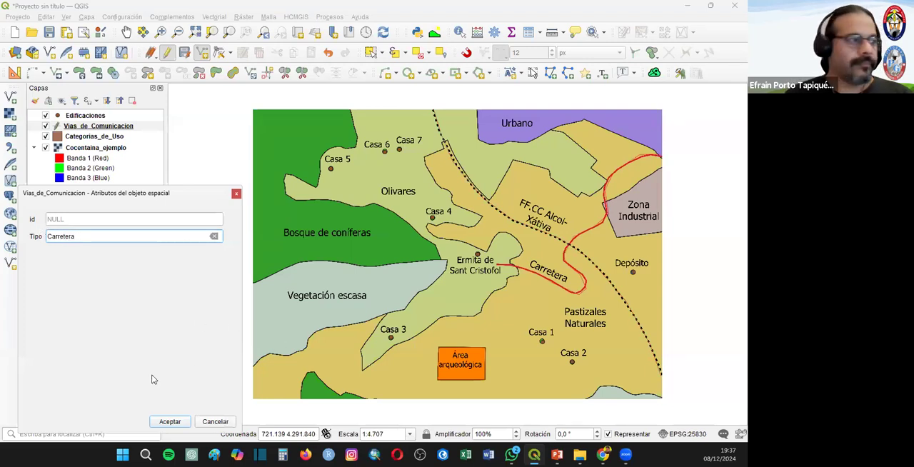
pyautogui.click(168, 422)
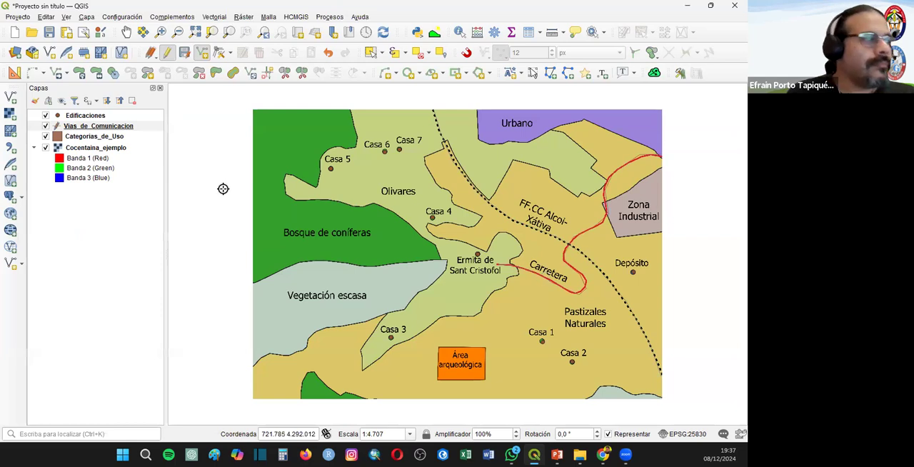
# - End the Vias_de_Comunicacion editing session saving the changes, and review the layer's attribute table
pyautogui.click(169, 54)
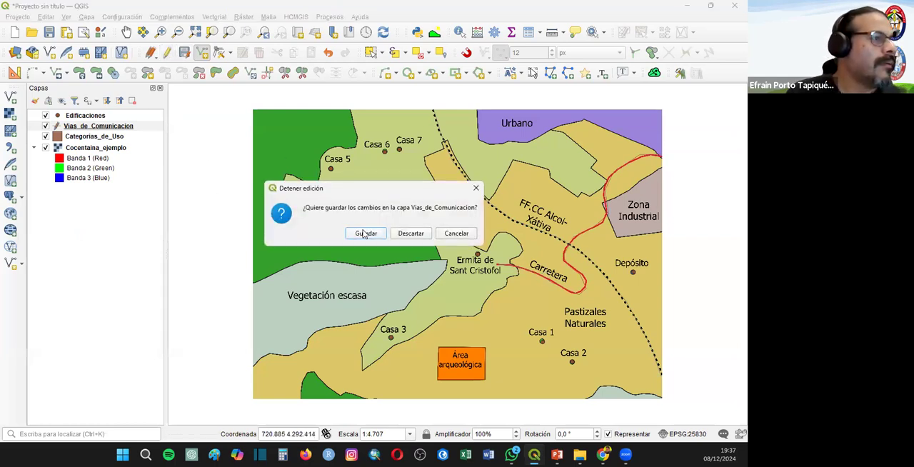
pyautogui.click(361, 234)
pyautogui.rightClick(78, 128)
pyautogui.click(121, 279)
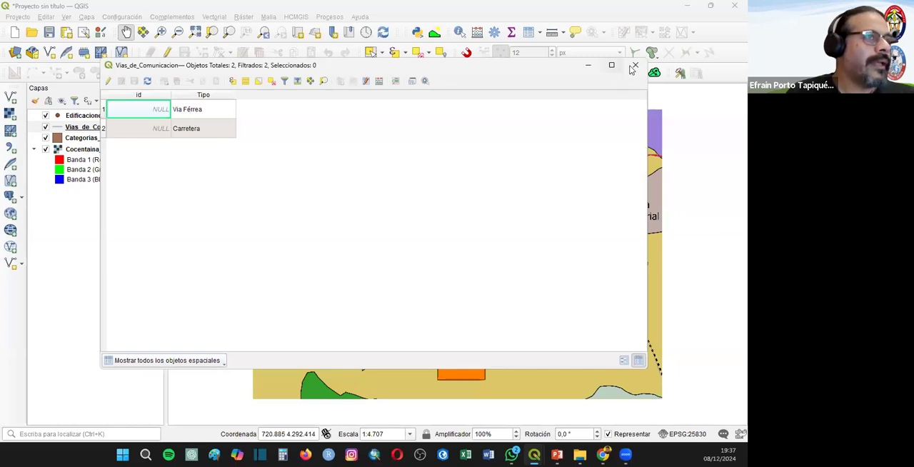
pyautogui.click(634, 65)
# - Digitize a rectangular polygon covering the whole map extent in the Categorias_de_Uso layer, leaving its attributes empty
pyautogui.click(89, 138)
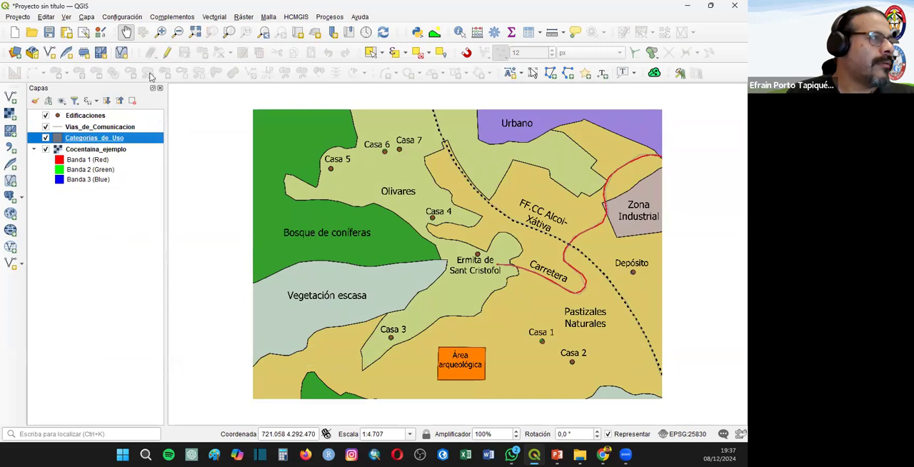
pyautogui.click(165, 52)
pyautogui.click(211, 52)
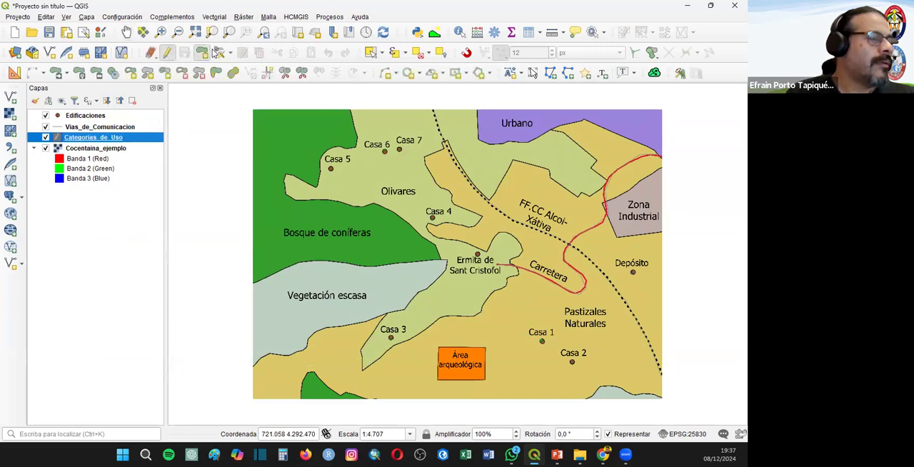
pyautogui.click(252, 109)
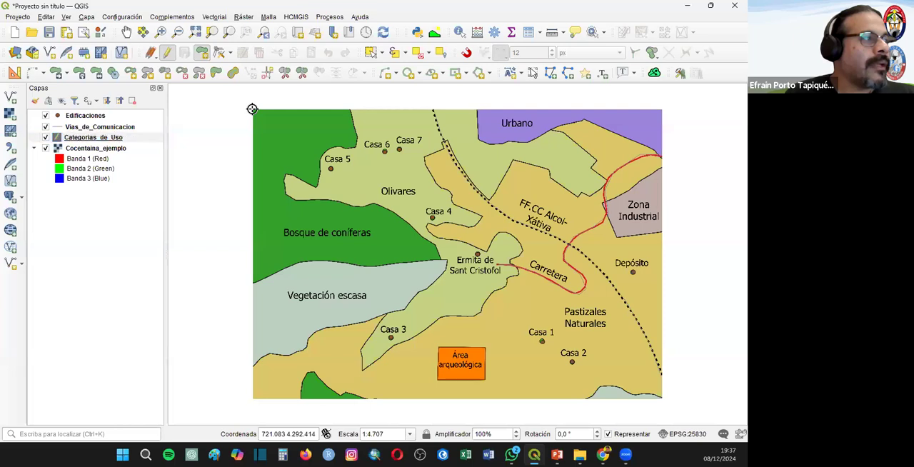
pyautogui.click(660, 110)
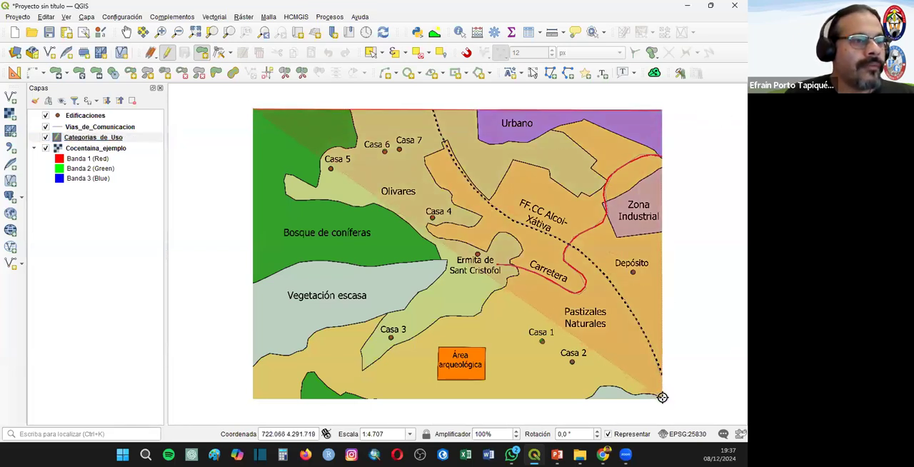
pyautogui.click(662, 398)
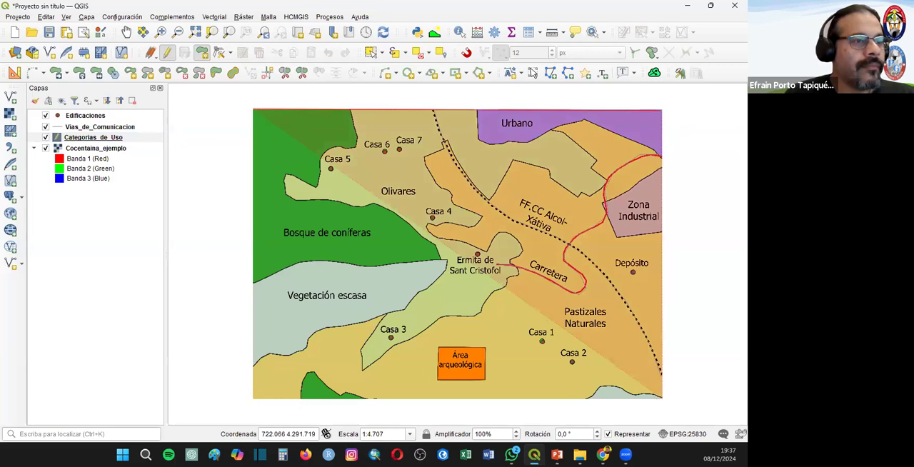
pyautogui.click(252, 398)
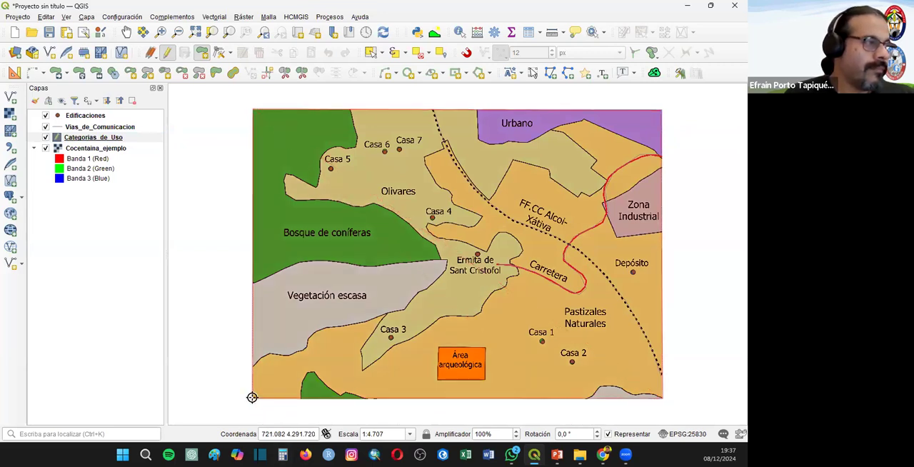
pyautogui.rightClick(252, 398)
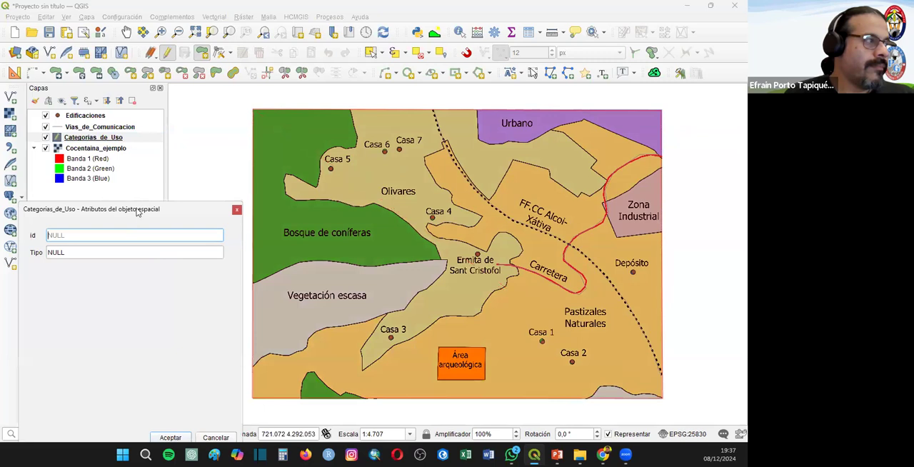
pyautogui.click(235, 369)
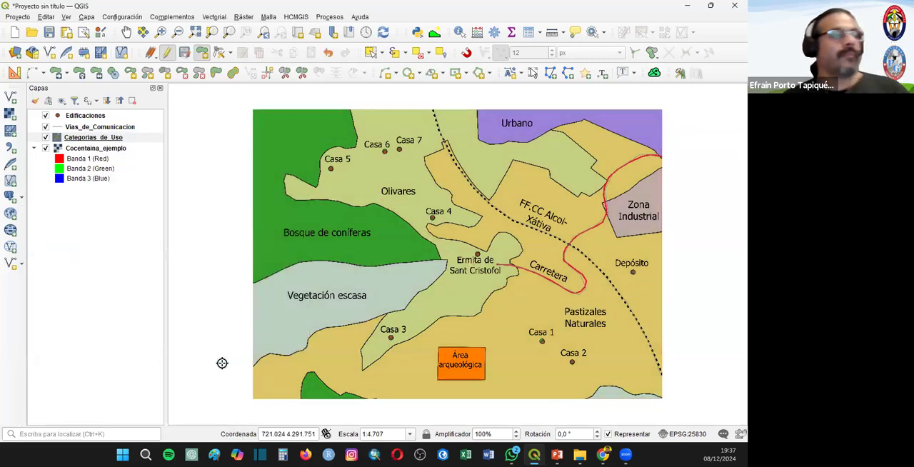
# - Style the Categorias_de_Uso layer's simple fill with no fill and a thicker outline so the map shows through
pyautogui.rightClick(92, 140)
pyautogui.click(450, 152)
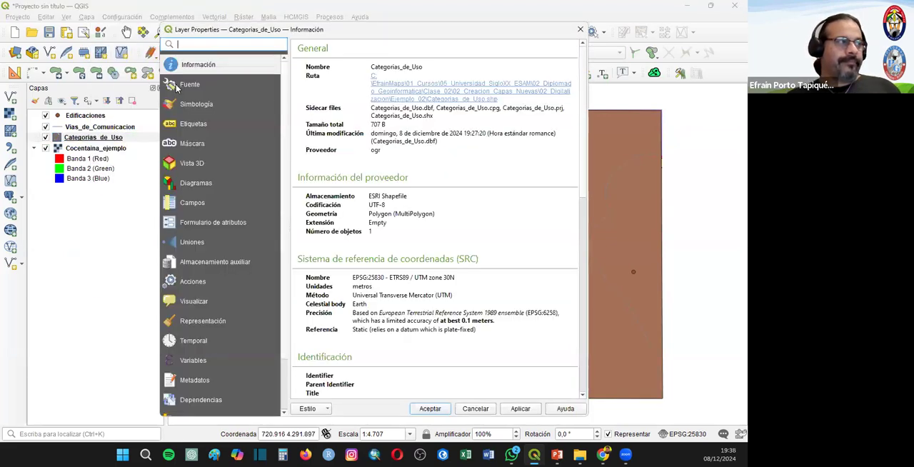
pyautogui.click(179, 85)
pyautogui.click(184, 105)
pyautogui.click(450, 73)
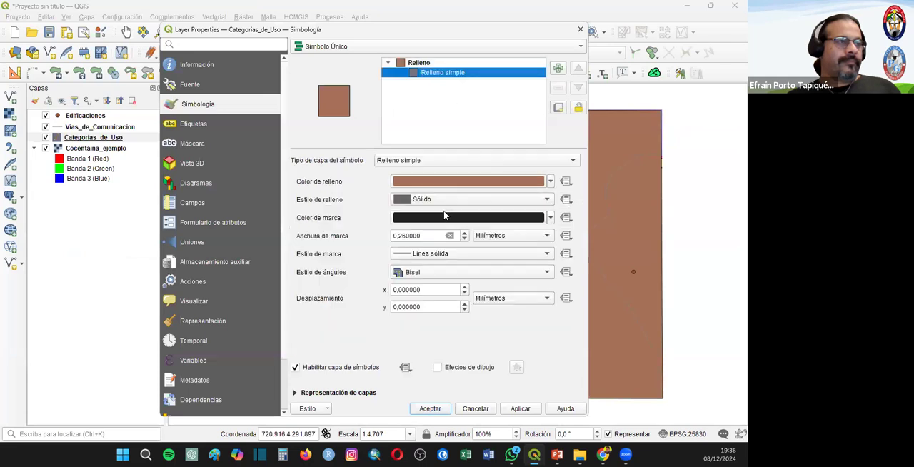
pyautogui.click(416, 200)
pyautogui.click(437, 212)
pyautogui.click(465, 234)
pyautogui.click(429, 409)
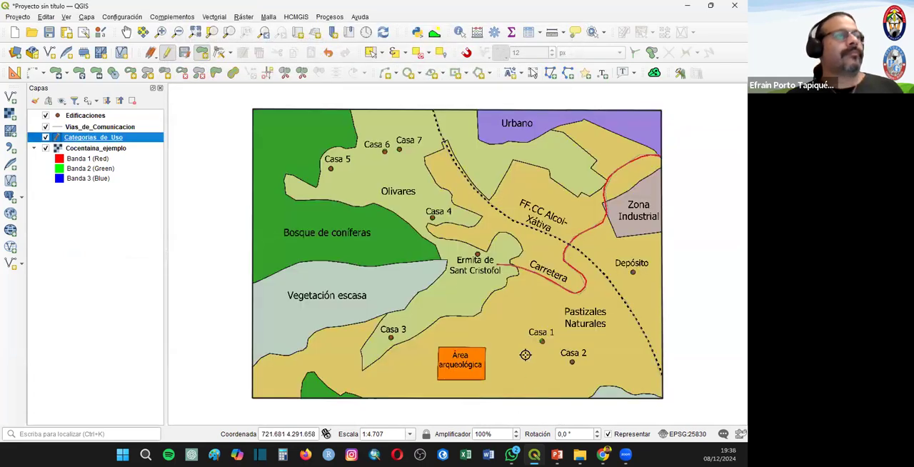
# - Split the Categorias_de_Uso polygon along the Bosque de coníferas boundary, from the map's upper edge to its left edge
pyautogui.click(285, 75)
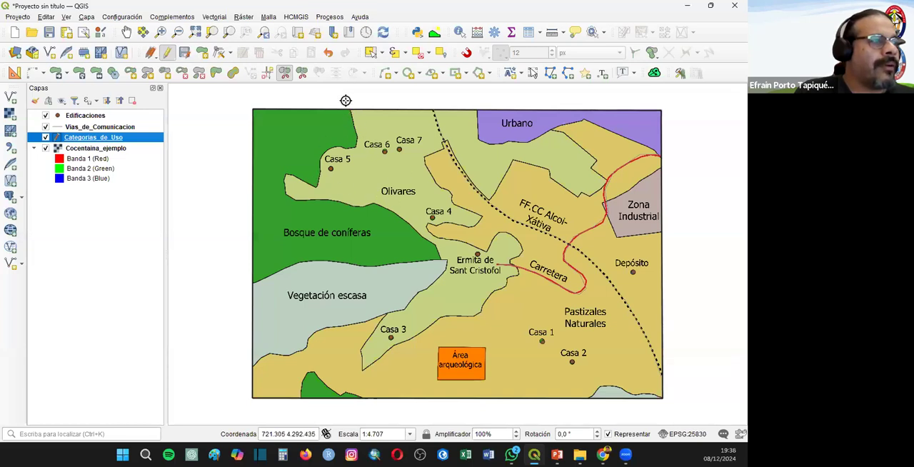
pyautogui.click(359, 119)
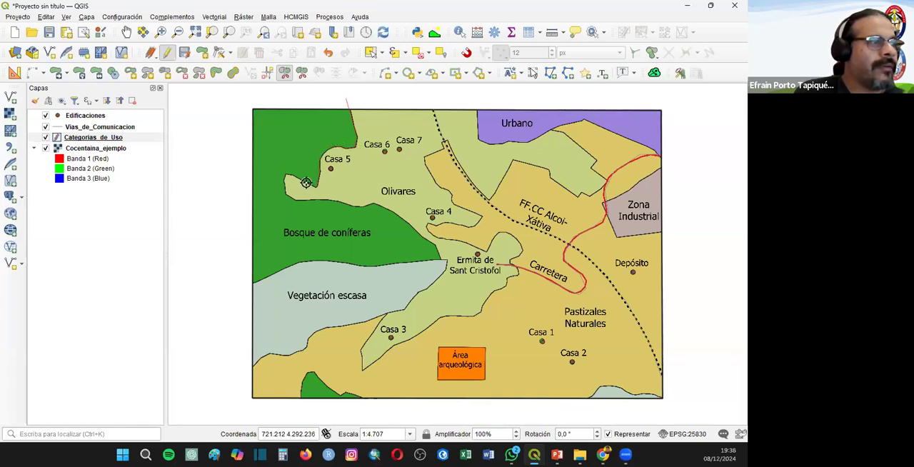
pyautogui.click(289, 196)
pyautogui.click(364, 206)
pyautogui.click(379, 205)
pyautogui.click(402, 217)
pyautogui.click(422, 234)
pyautogui.click(439, 246)
pyautogui.click(440, 261)
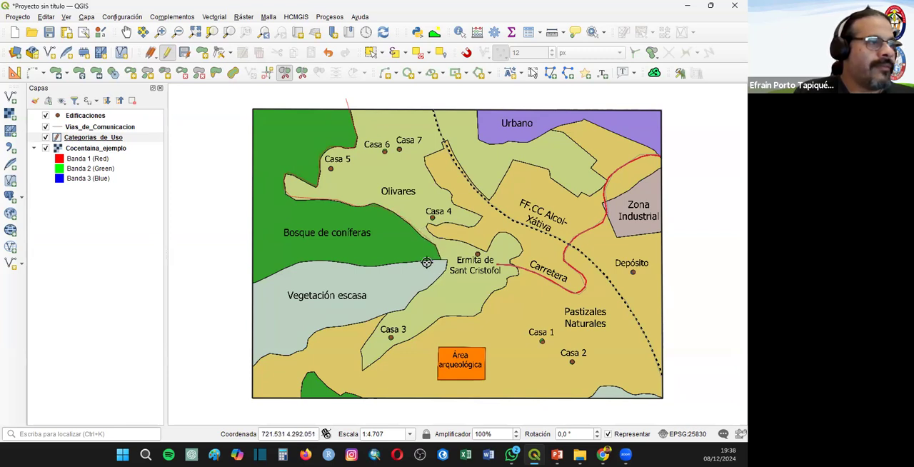
pyautogui.click(375, 266)
pyautogui.click(338, 262)
pyautogui.click(309, 258)
pyautogui.click(288, 269)
pyautogui.click(253, 284)
pyautogui.rightClick(216, 299)
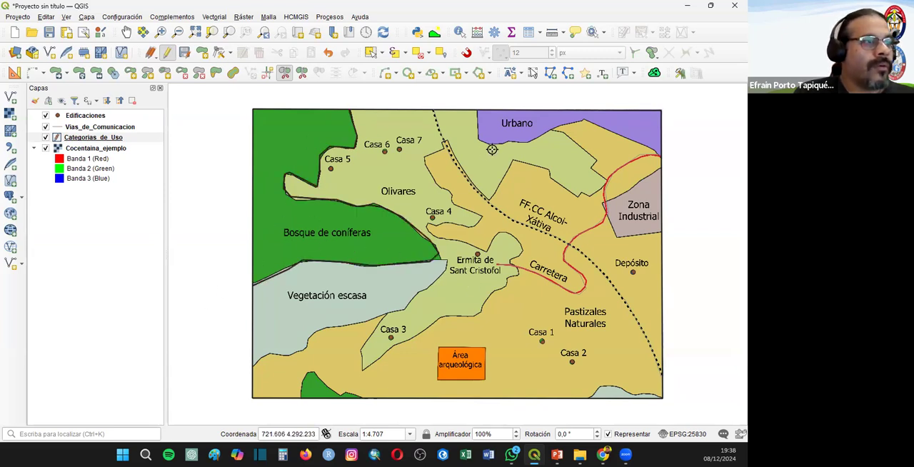
# - Split the remaining polygon along the lower boundary of the Vegetación escasa area
pyautogui.scroll(1, 478, 153)
pyautogui.scroll(-2, 435, 259)
pyautogui.scroll(1, 412, 298)
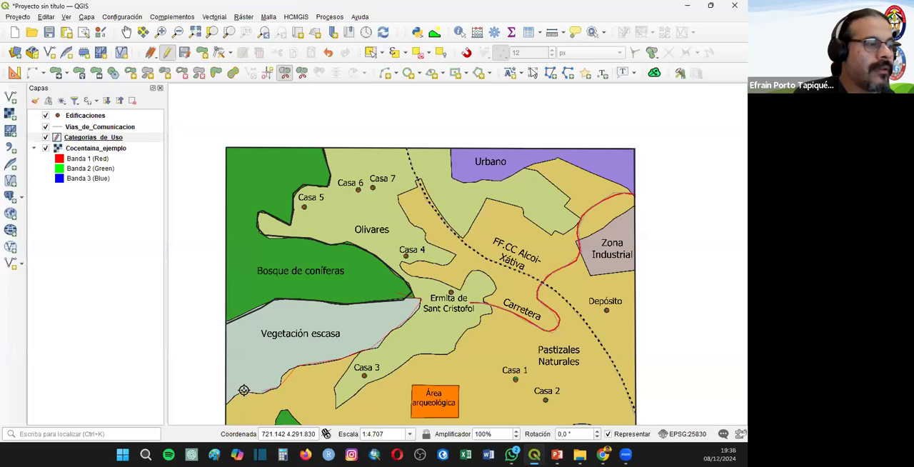
pyautogui.moveTo(299, 308); pyautogui.dragTo(289, 165)
pyautogui.moveTo(353, 203); pyautogui.dragTo(414, 238)
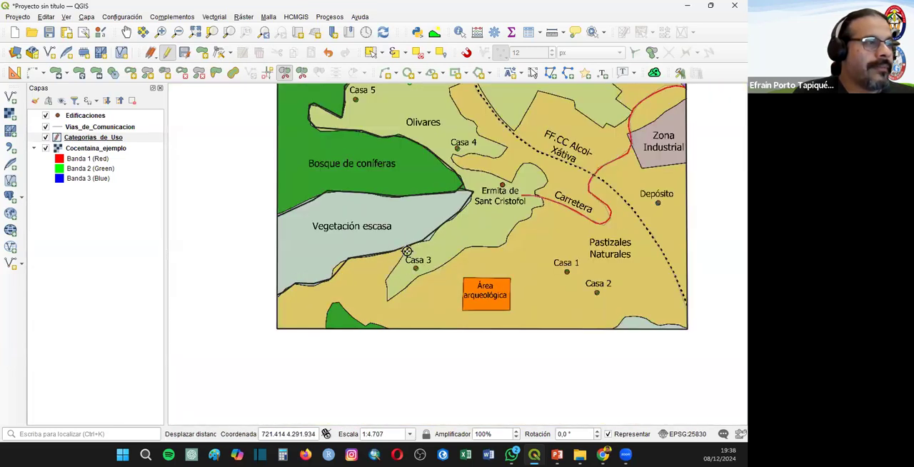
# - Try to split the remaining polygon along the lower Olivares boundary around Casa 3
pyautogui.click(416, 229)
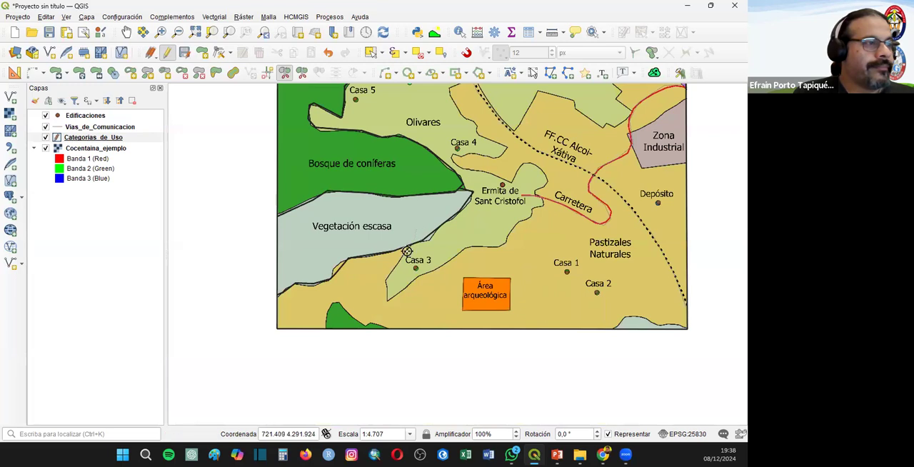
pyautogui.click(390, 297)
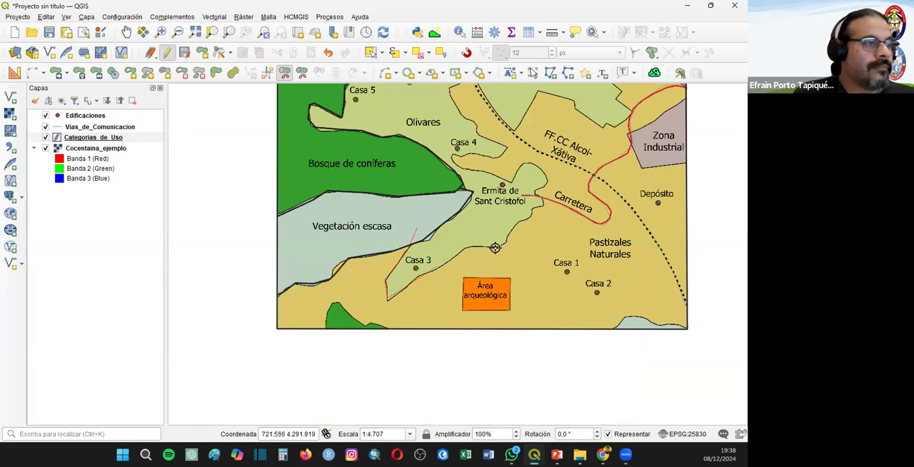
pyautogui.rightClick(527, 213)
pyautogui.click(728, 94)
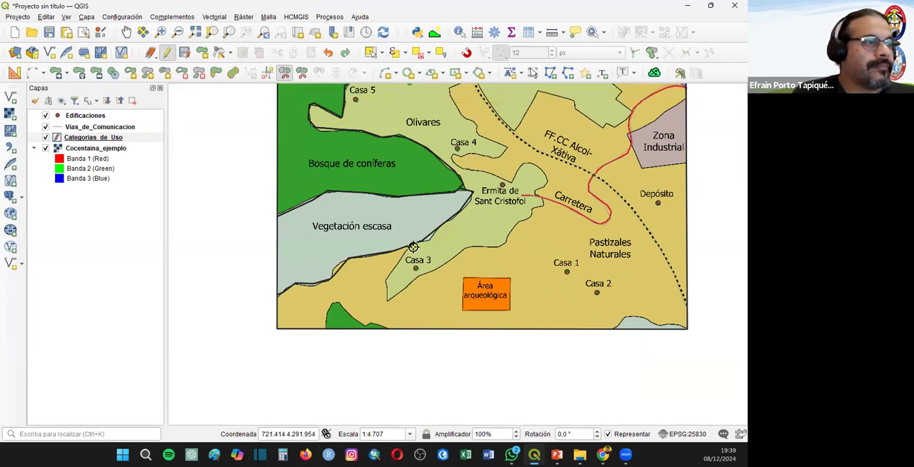
# - Split the remaining Categorias_de_Uso polygon along the Olivares boundary, from Casa 3 around the Ermita and Casa 4 to Urbano and the map's upper edge
pyautogui.click(386, 277)
pyautogui.click(387, 300)
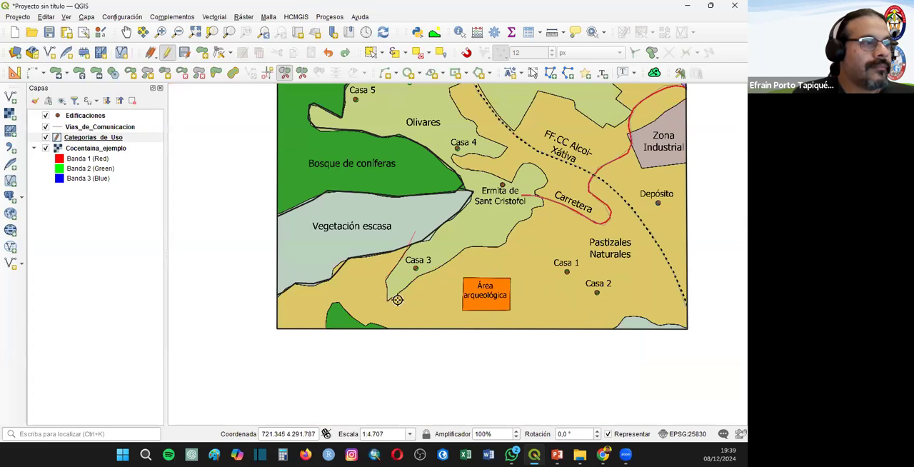
pyautogui.click(447, 260)
pyautogui.click(502, 245)
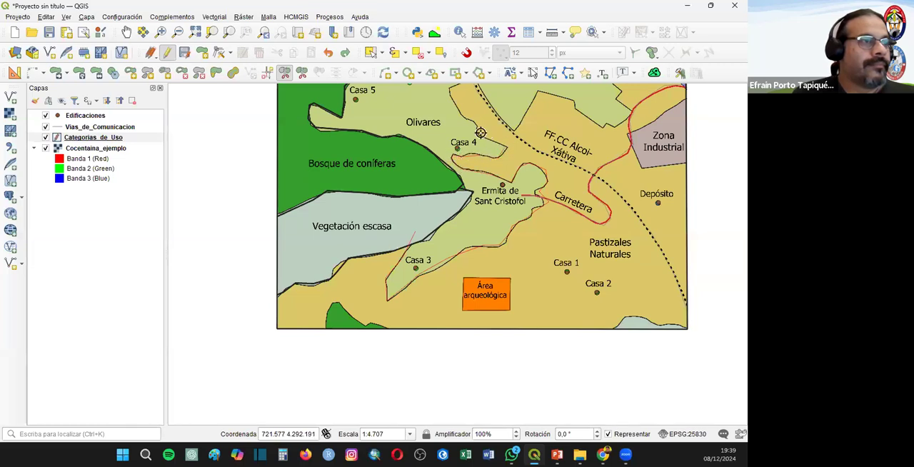
pyautogui.click(457, 102)
pyautogui.moveTo(450, 109); pyautogui.dragTo(466, 248)
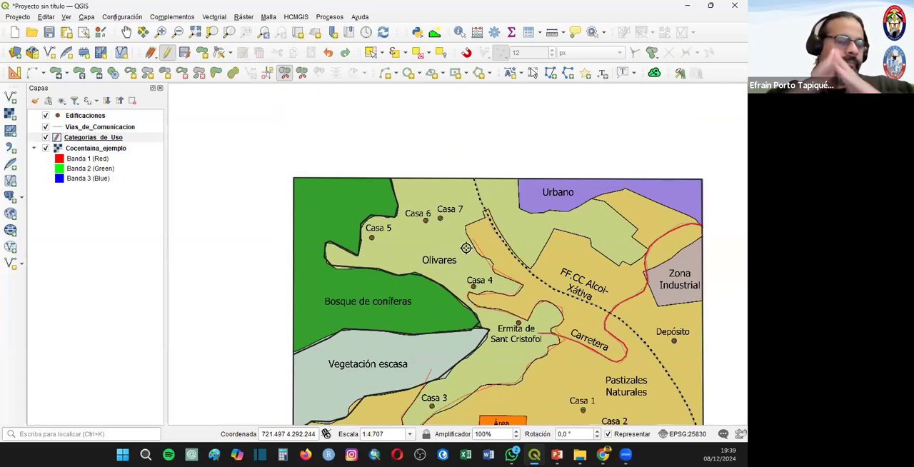
pyautogui.click(488, 211)
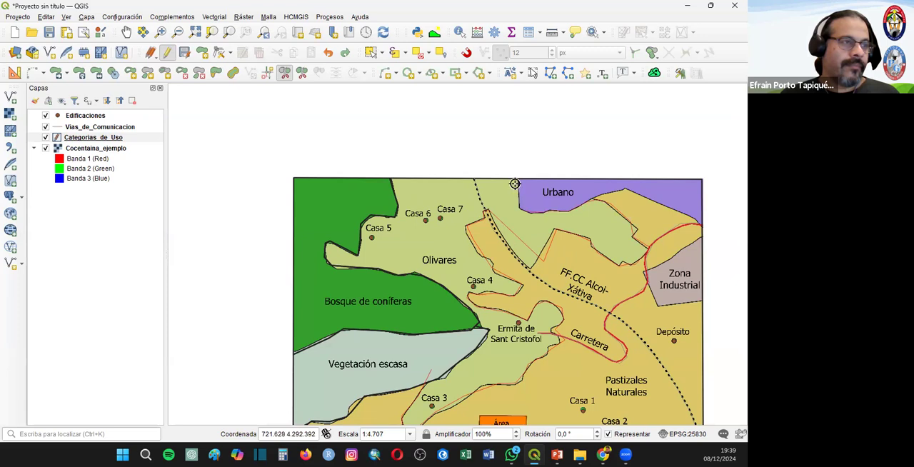
pyautogui.rightClick(505, 147)
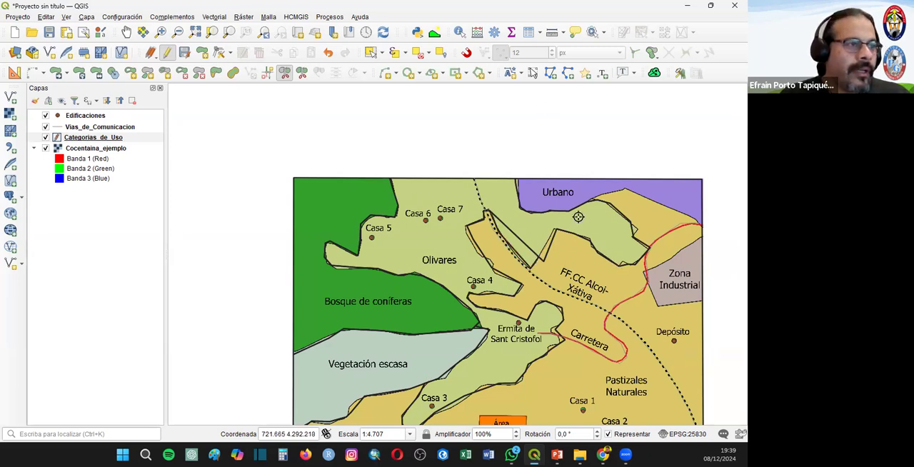
# - Split the remaining polygon along Urbano's lower boundary, from the Olivares edge to the map's right edge
pyautogui.moveTo(539, 253); pyautogui.dragTo(554, 221)
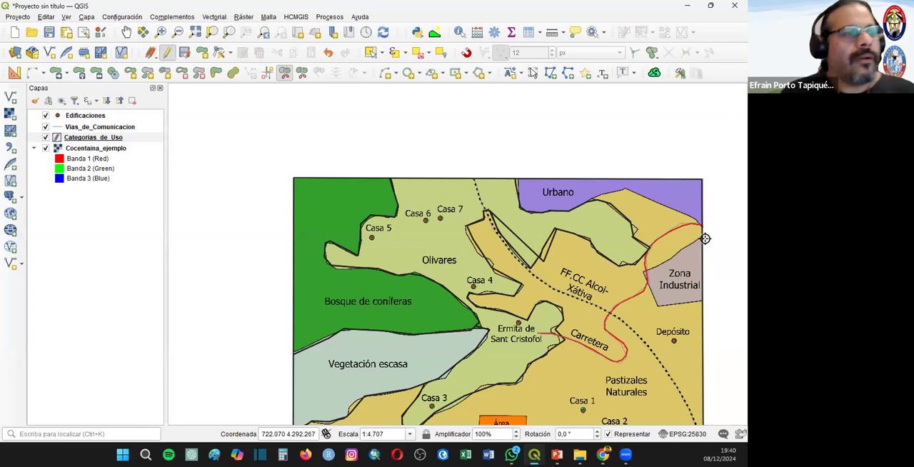
pyautogui.click(598, 198)
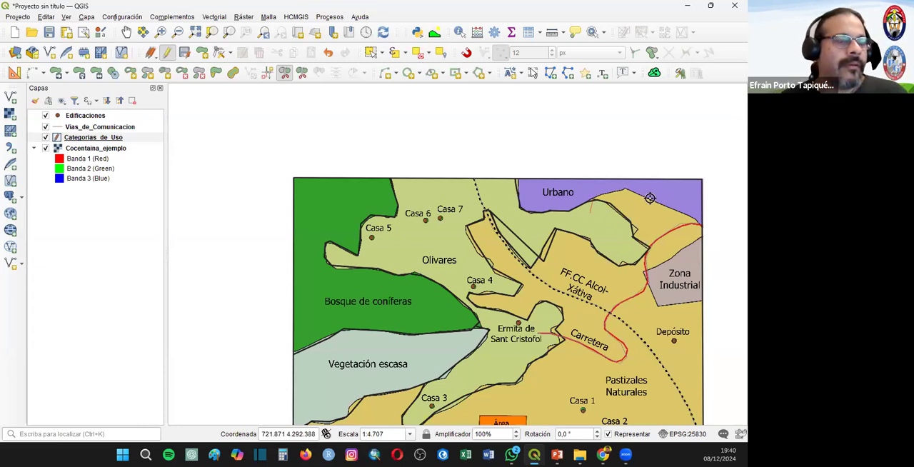
pyautogui.click(712, 232)
pyautogui.rightClick(716, 235)
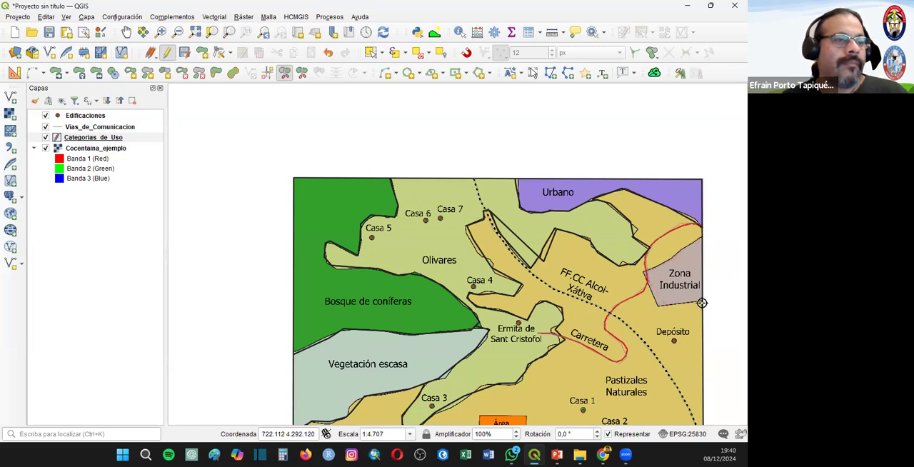
# - Split off the Zona Industrial area and the pale vegetation patch in the map's lower-right corner
pyautogui.scroll(-2, 675, 306)
pyautogui.scroll(2, 583, 256)
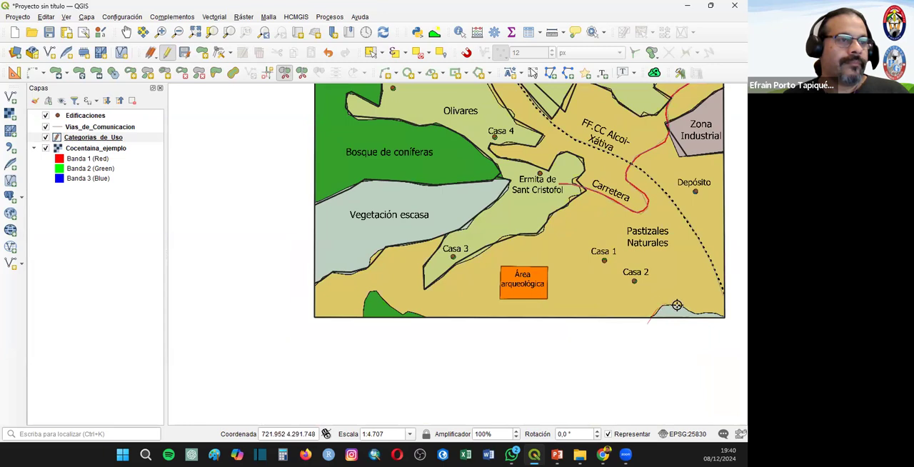
pyautogui.rightClick(730, 335)
# - Split off the small green forest patch on the map's lower edge and save the Categorias_de_Uso edits
pyautogui.click(362, 326)
pyautogui.click(391, 307)
pyautogui.click(403, 313)
pyautogui.click(417, 310)
pyautogui.click(435, 322)
pyautogui.rightClick(435, 322)
pyautogui.scroll(-1, 458, 350)
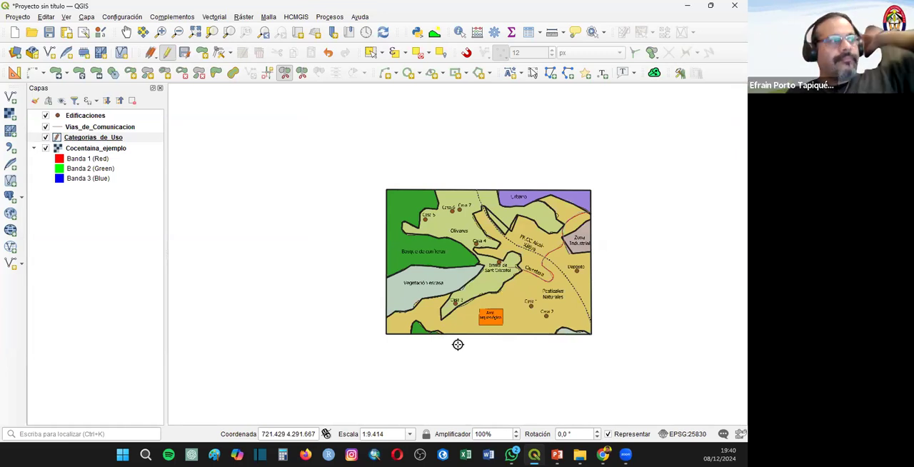
pyautogui.click(167, 52)
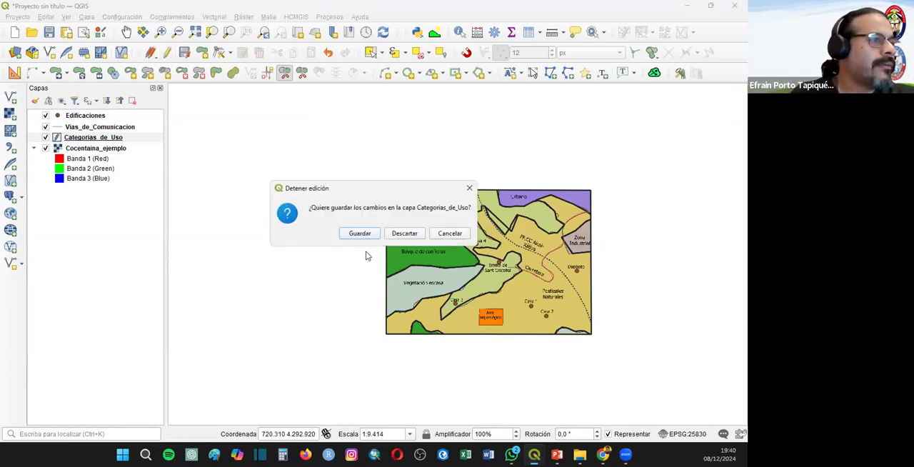
pyautogui.click(360, 233)
# - Add a rectangular polygon over the Área arqueológica in Categorias_de_Uso, with Tipo set to Area Arqueológica
pyautogui.scroll(1, 484, 322)
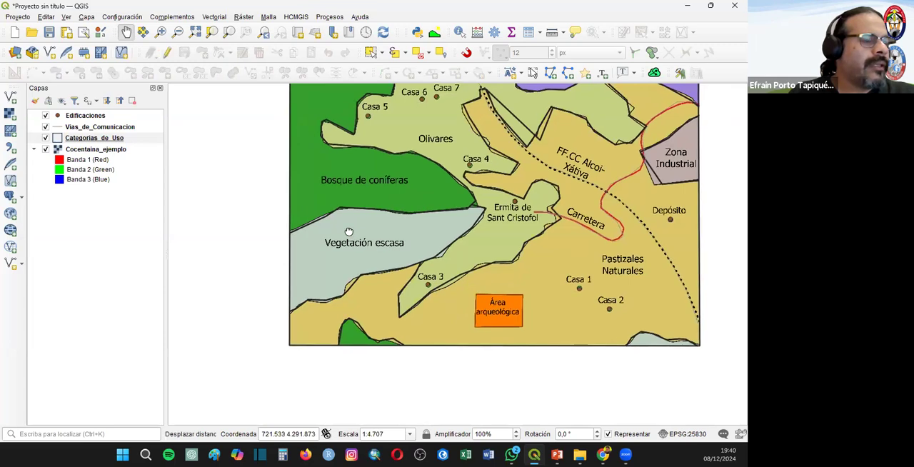
pyautogui.moveTo(349, 232); pyautogui.dragTo(220, 181)
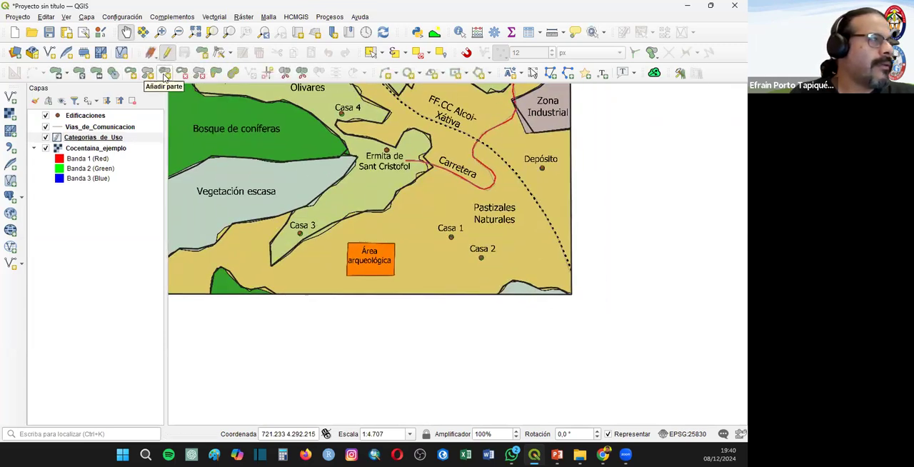
pyautogui.click(165, 74)
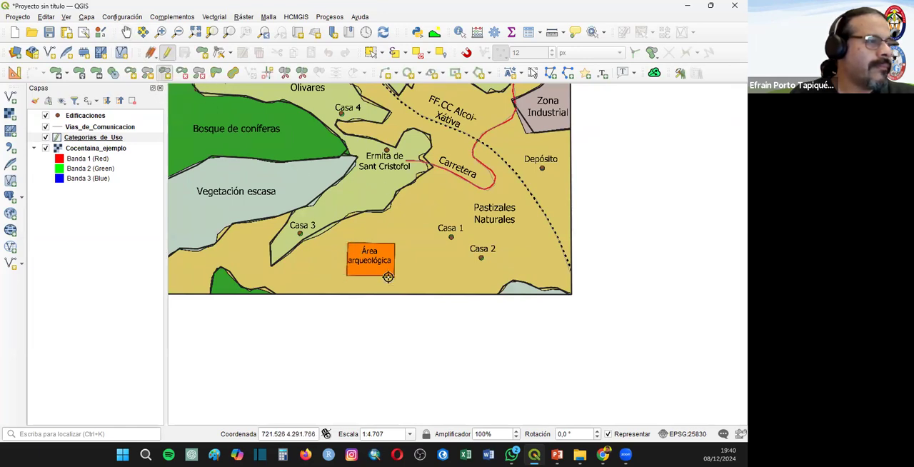
pyautogui.rightClick(394, 241)
pyautogui.click(158, 185)
pyautogui.write('Area Arqueológica')
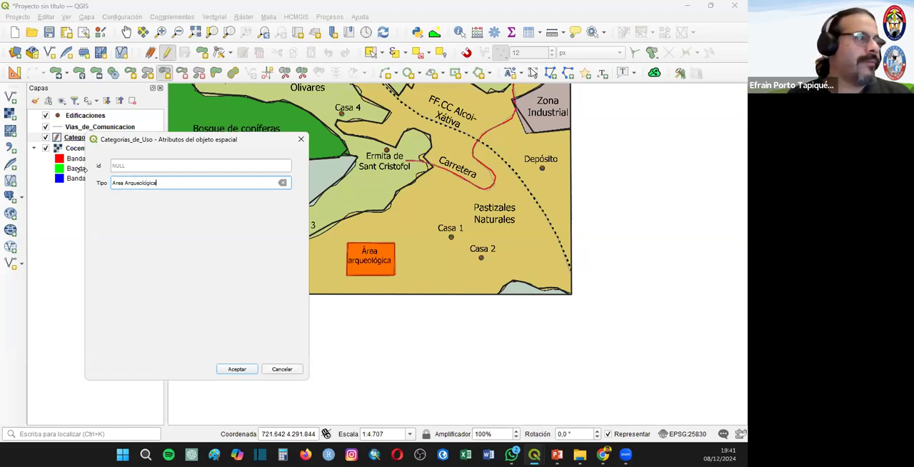
pyautogui.click(235, 369)
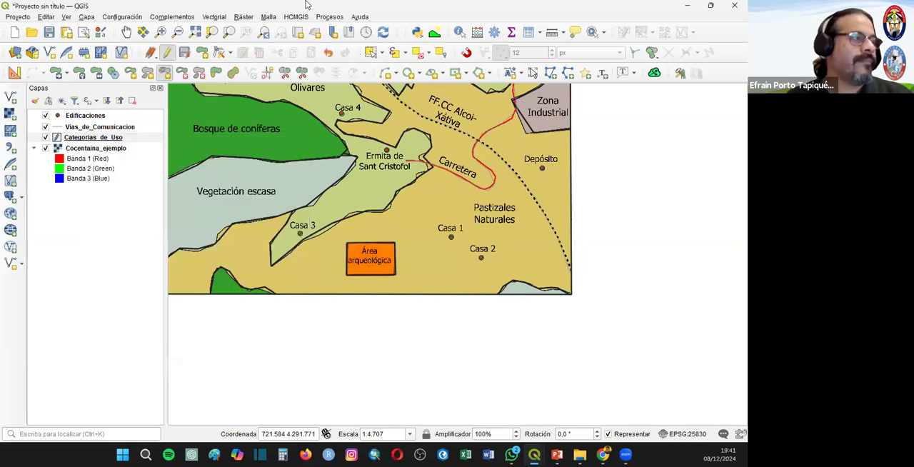
# - Try deleting the Área arqueológica polygon, and undo the deletion
pyautogui.click(371, 53)
pyautogui.click(362, 257)
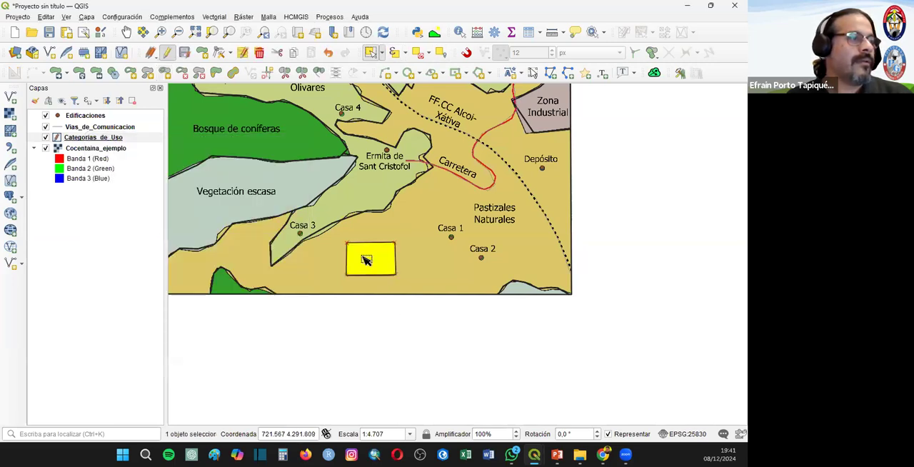
pyautogui.click(408, 287)
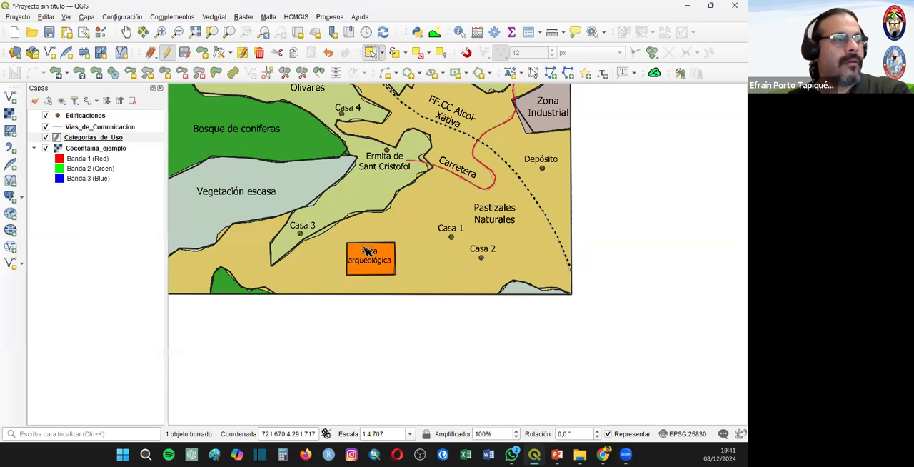
pyautogui.click(328, 53)
pyautogui.click(378, 261)
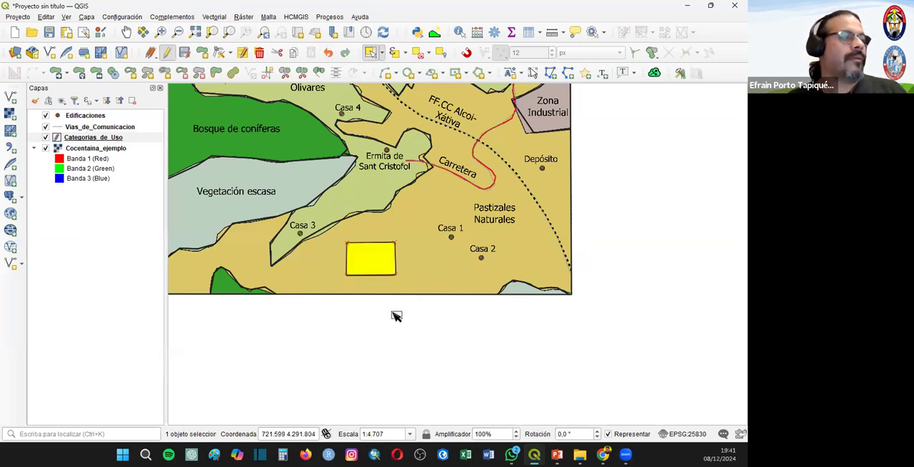
pyautogui.click(421, 346)
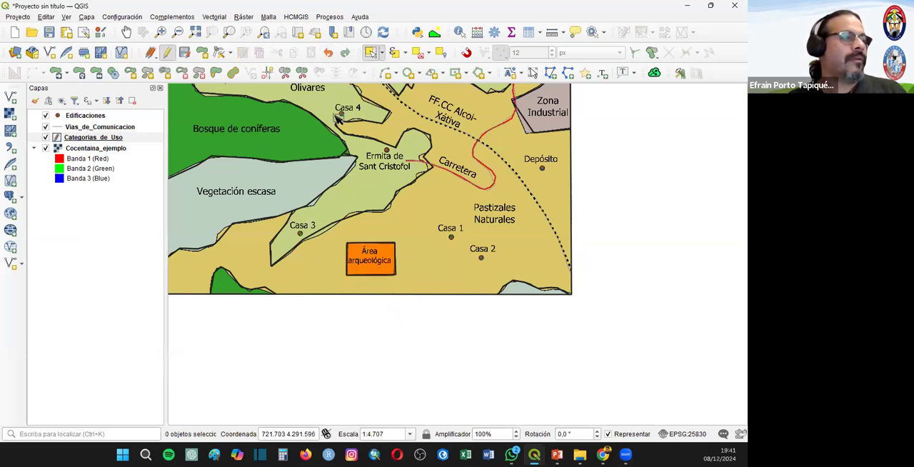
# - Save the Categorias_de_Uso edits and open the layer's attribute table with editing enabled again, narrowed to leave the map in view
pyautogui.click(168, 54)
pyautogui.press('Return')
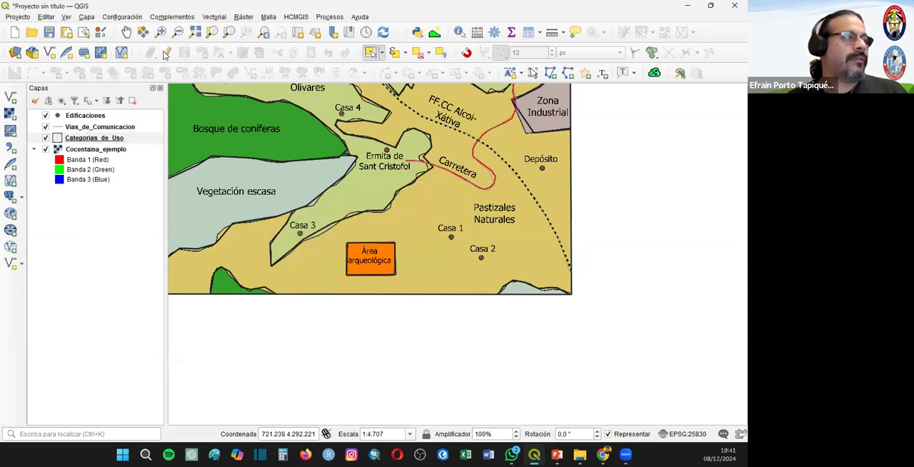
pyautogui.rightClick(91, 137)
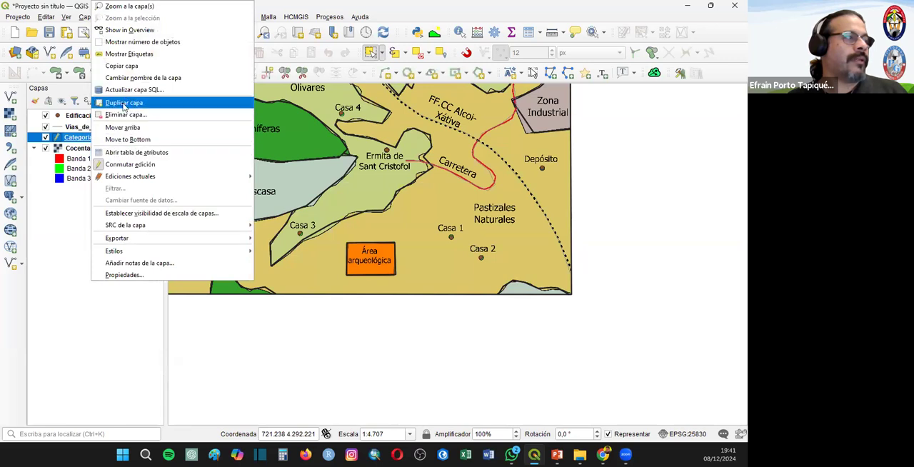
pyautogui.click(139, 152)
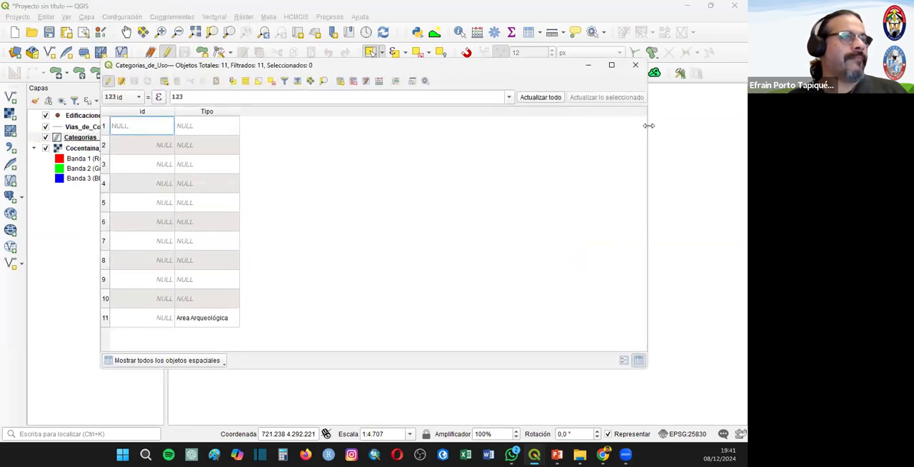
pyautogui.moveTo(502, 212); pyautogui.dragTo(521, 195)
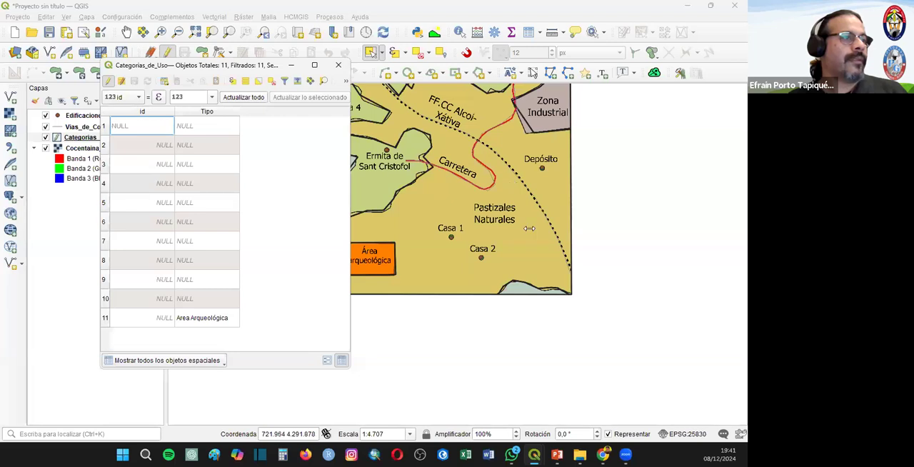
# - Select the large polygon containing Casa 1 and Casa 2 and set its Tipo to Pastizales Naturales
pyautogui.click(521, 230)
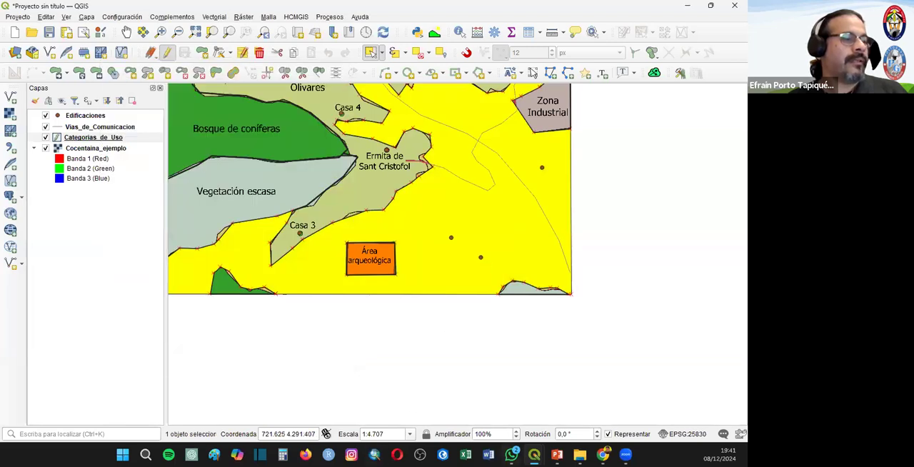
pyautogui.click(592, 393)
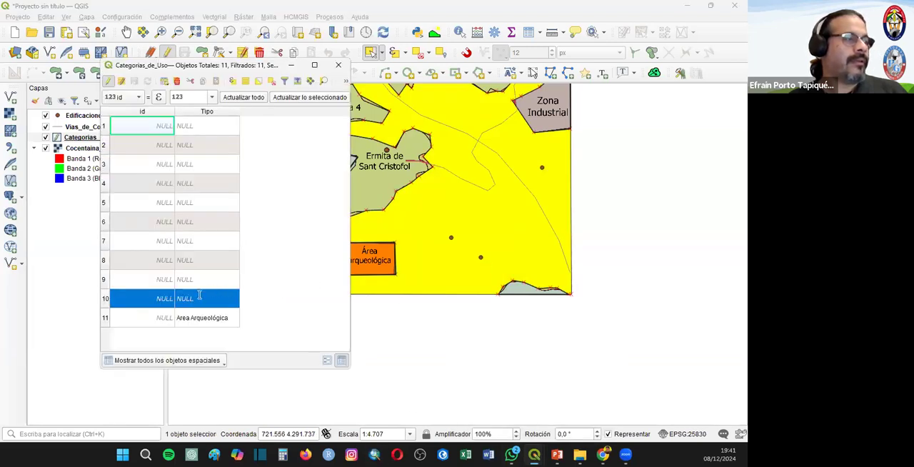
pyautogui.doubleClick(199, 300)
pyautogui.write('Pastizales')
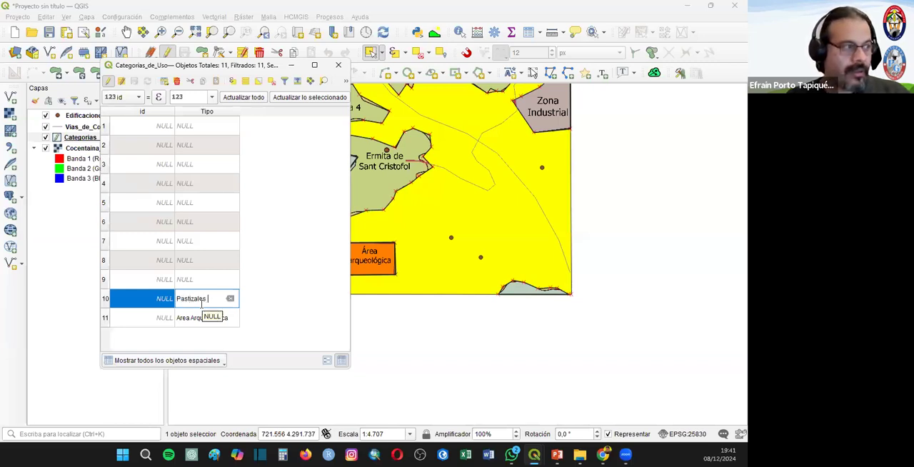
pyautogui.write(' Naturales')
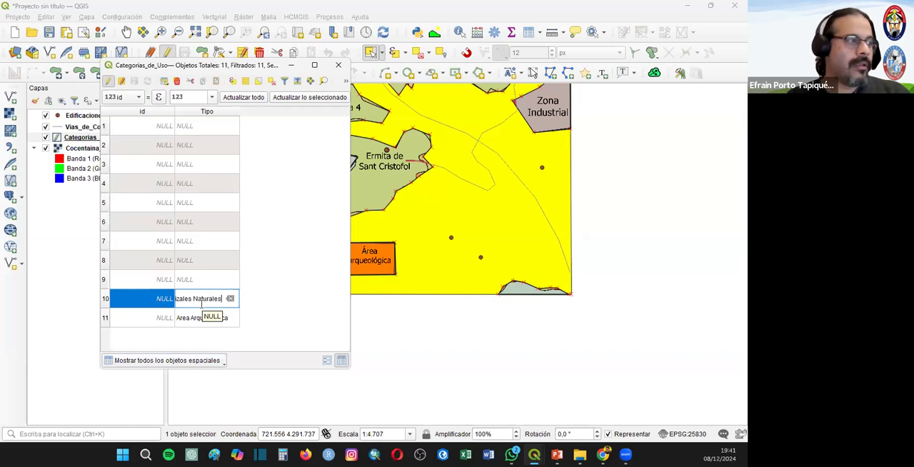
pyautogui.press('Return')
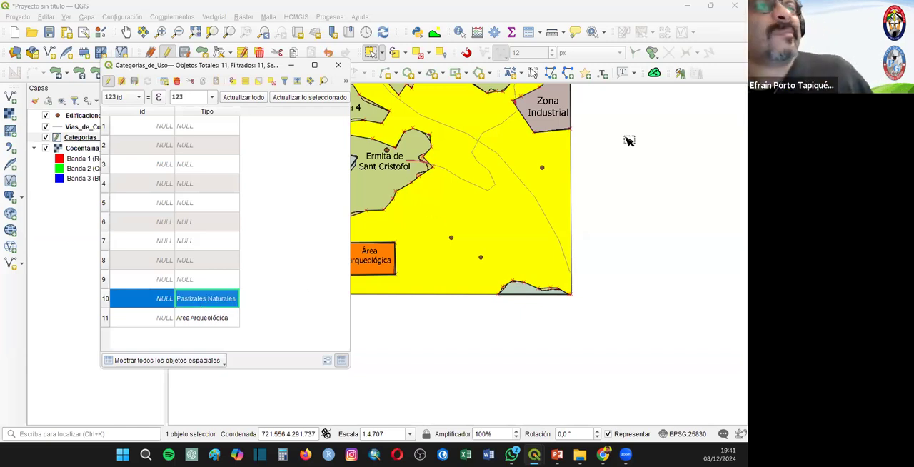
# - Select the Zona Industrial polygon and set its Tipo to Zona Industrial in the attribute table
pyautogui.click(563, 116)
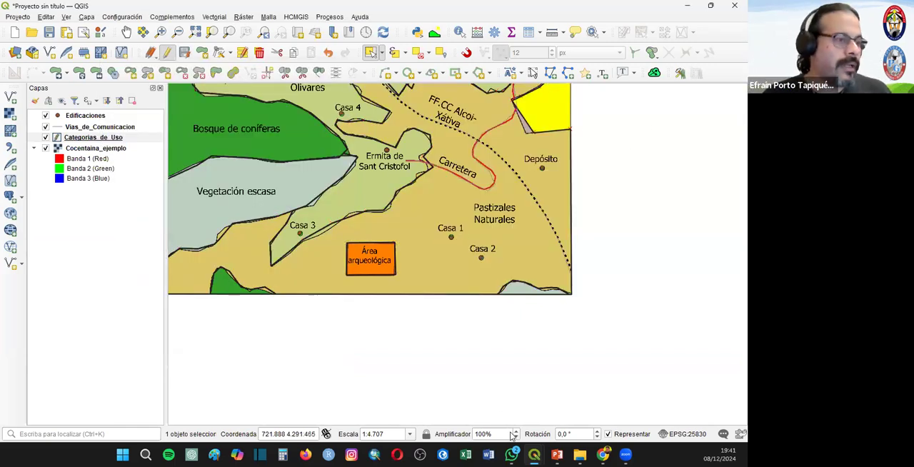
pyautogui.moveTo(534, 454)
pyautogui.click(589, 400)
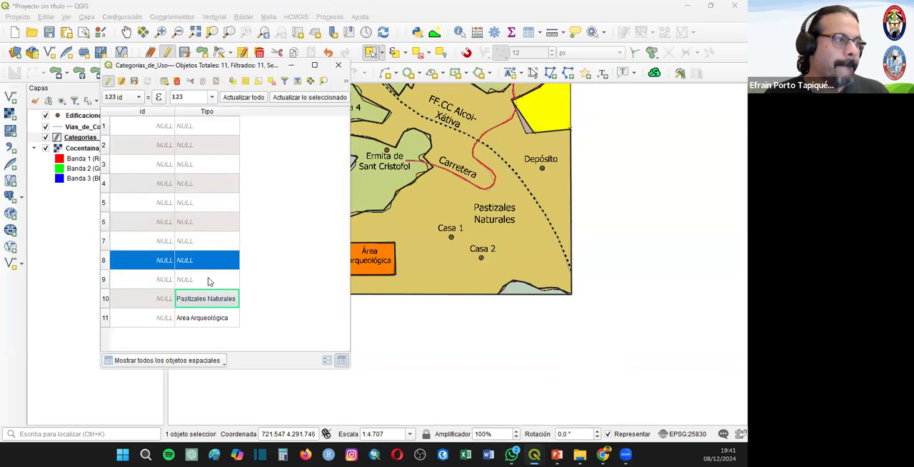
pyautogui.doubleClick(204, 259)
pyautogui.write('Zona Industrial')
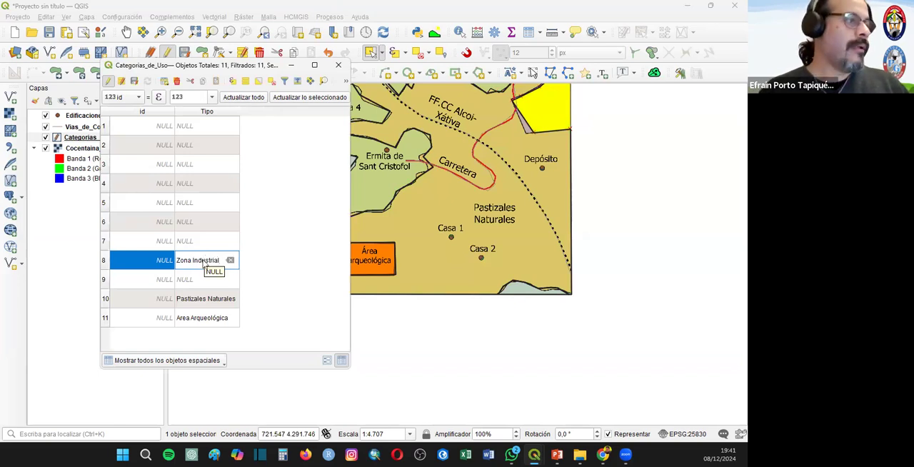
pyautogui.press('Return')
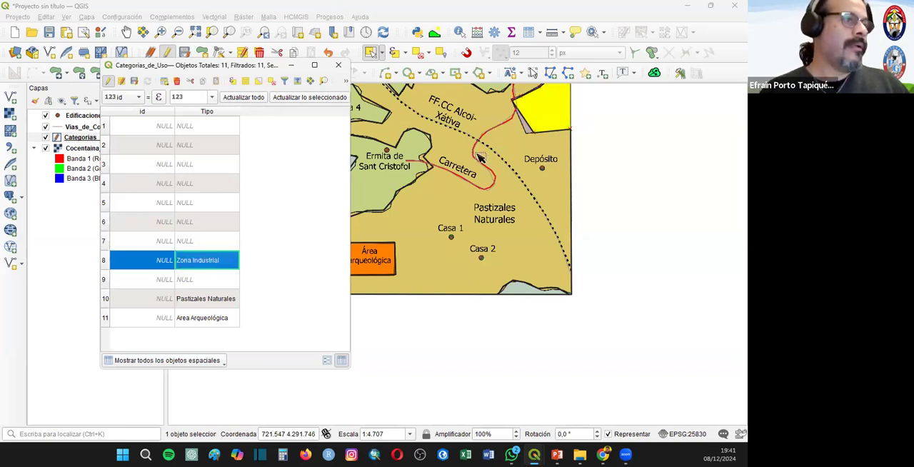
# - Select the Urbano polygon on the map's northern edge and set its Tipo to Urbano in the attribute table
pyautogui.moveTo(447, 268); pyautogui.dragTo(643, 318)
pyautogui.scroll(-1, 643, 316)
pyautogui.moveTo(559, 243); pyautogui.dragTo(425, 223)
pyautogui.scroll(1, 528, 175)
pyautogui.click(453, 170)
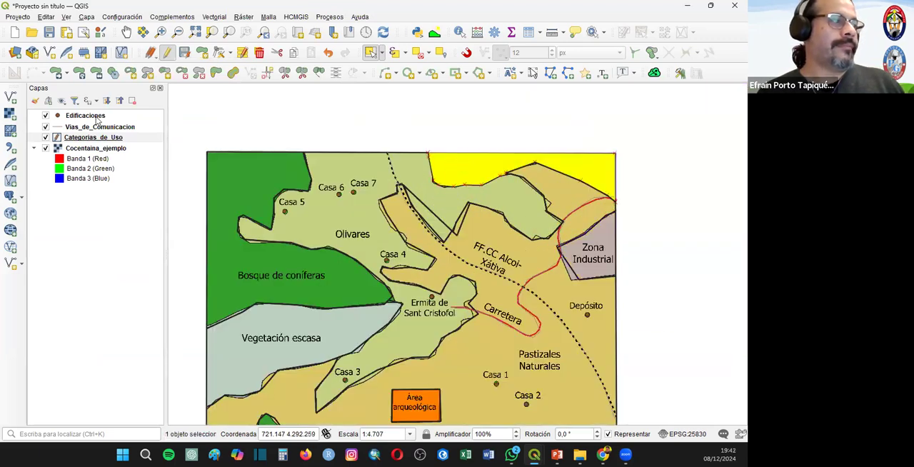
pyautogui.click(528, 33)
pyautogui.doubleClick(186, 241)
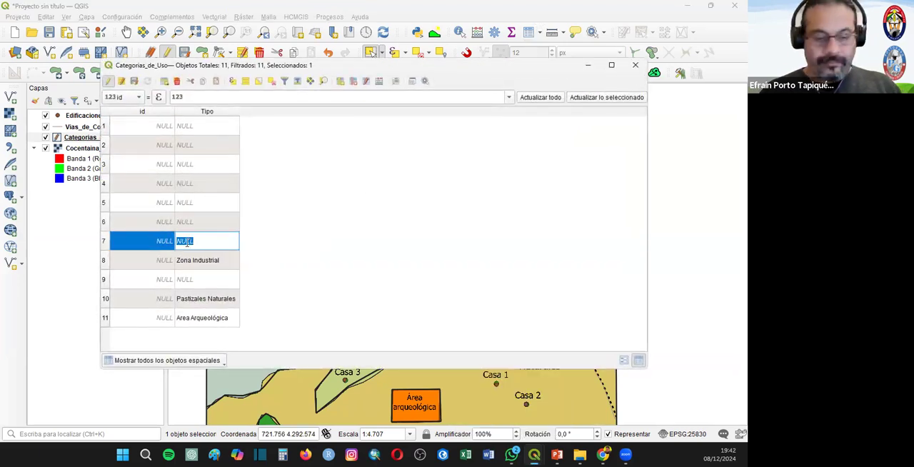
pyautogui.write('Urbano')
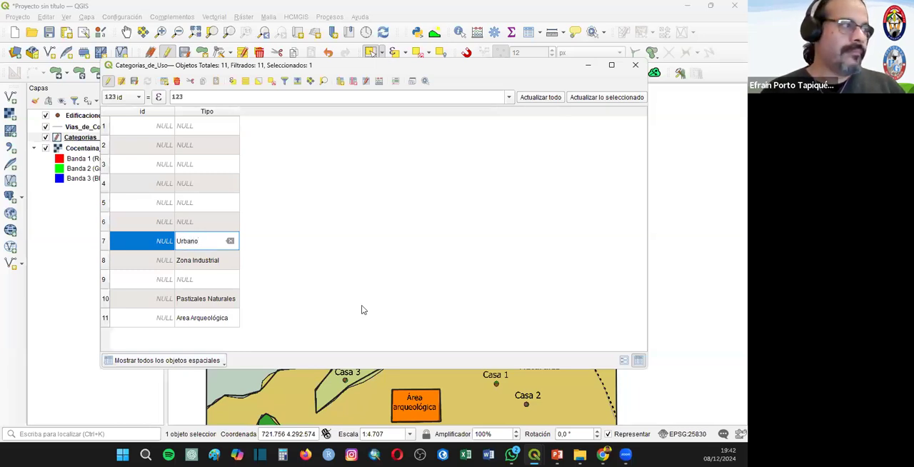
pyautogui.press('Return')
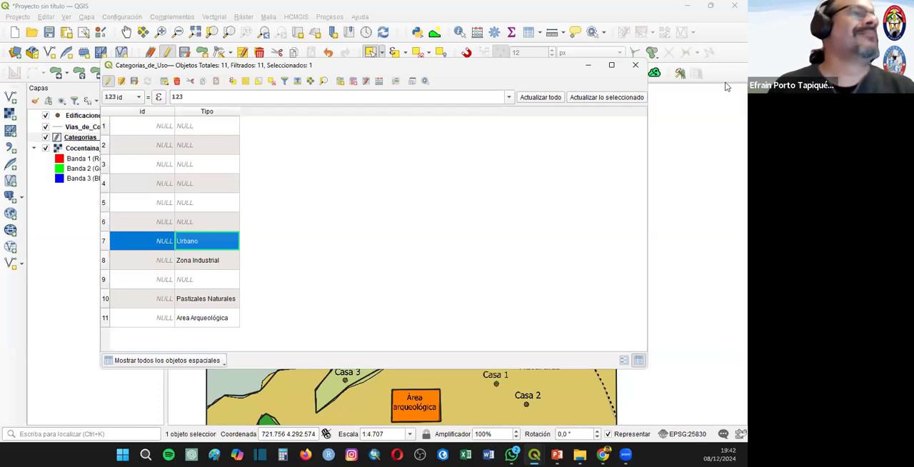
pyautogui.click(634, 65)
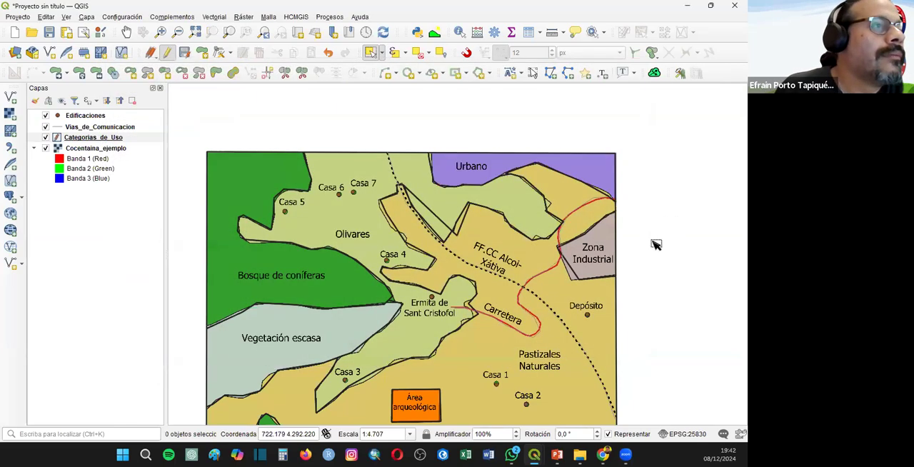
# - Select the large Olivares polygon and the adjoining small wedge, set both Tipo values to Olivares, and clear the selection
pyautogui.click(361, 200)
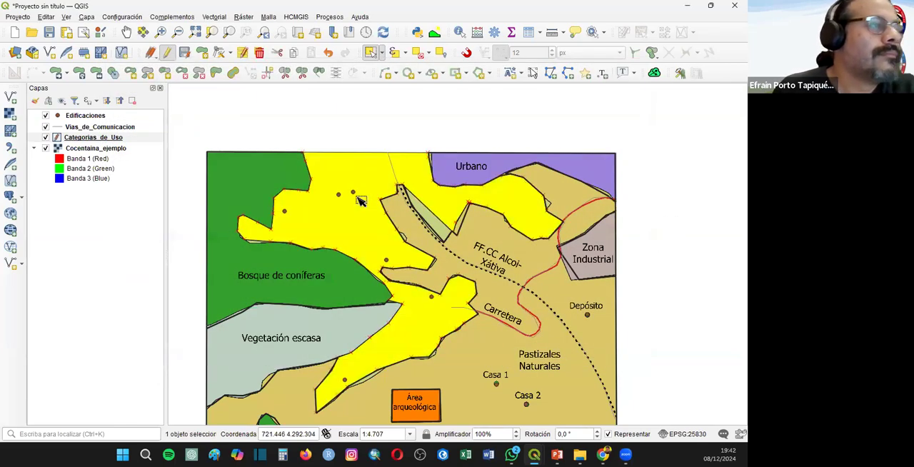
pyautogui.keyDown('shift'); pyautogui.click(427, 215); pyautogui.keyUp('shift')
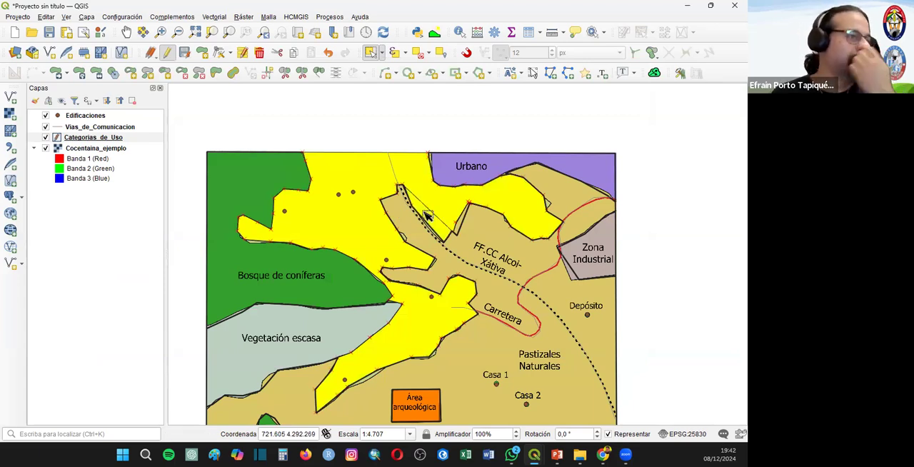
pyautogui.rightClick(94, 138)
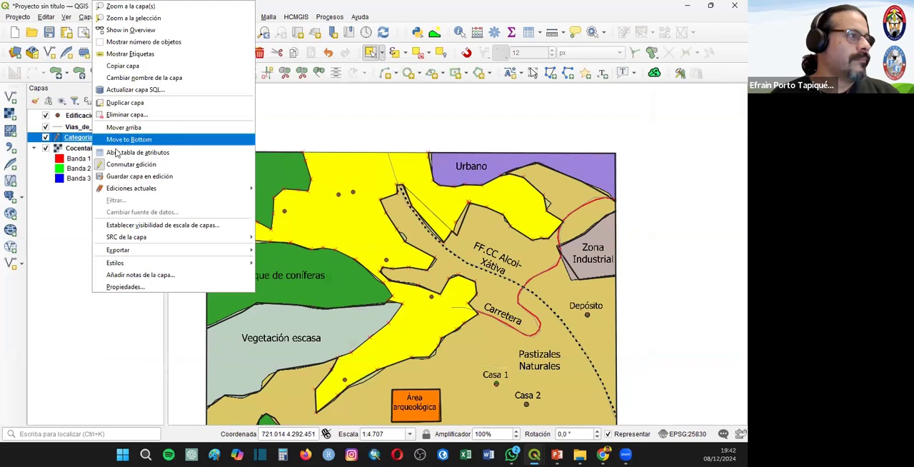
pyautogui.click(187, 152)
pyautogui.doubleClick(216, 171)
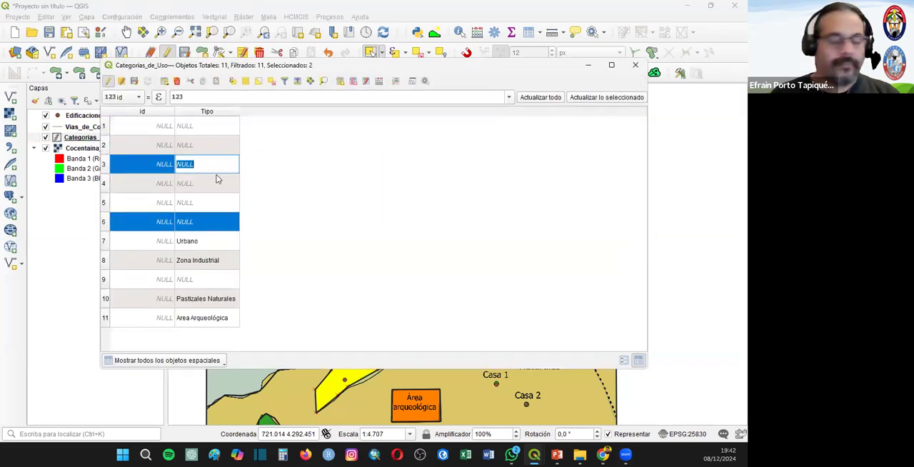
pyautogui.write('Olivares')
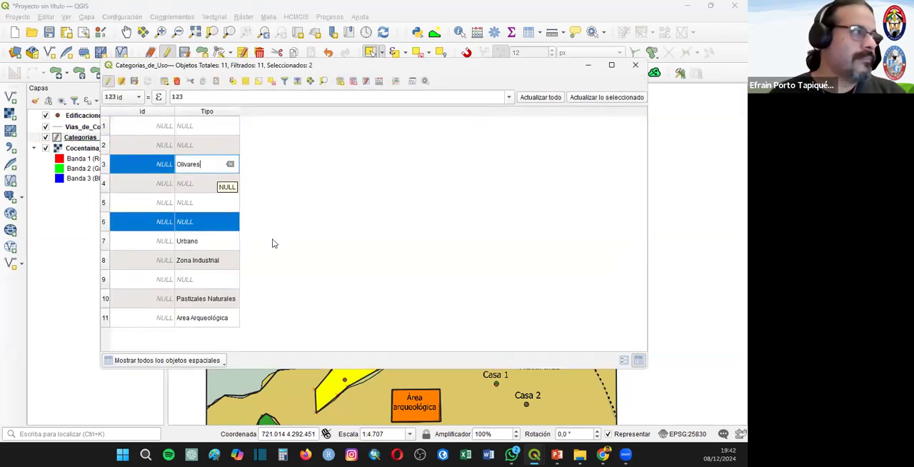
pyautogui.doubleClick(197, 222)
pyautogui.write('Olivares')
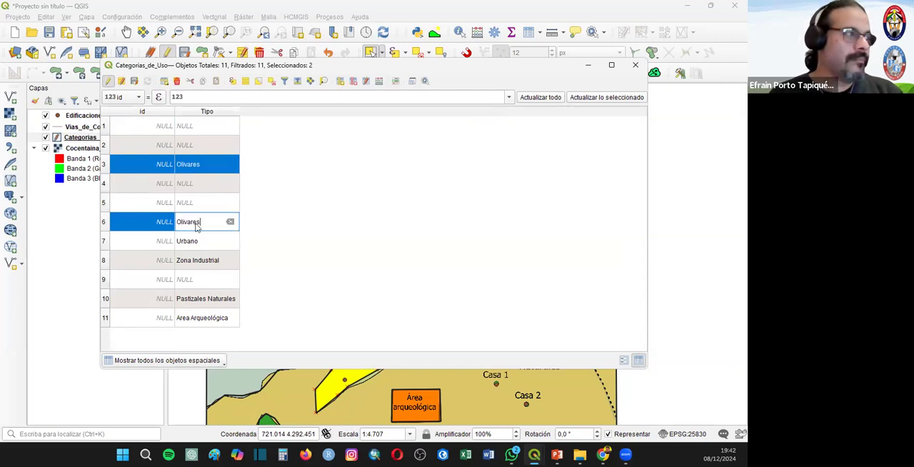
pyautogui.press('Return')
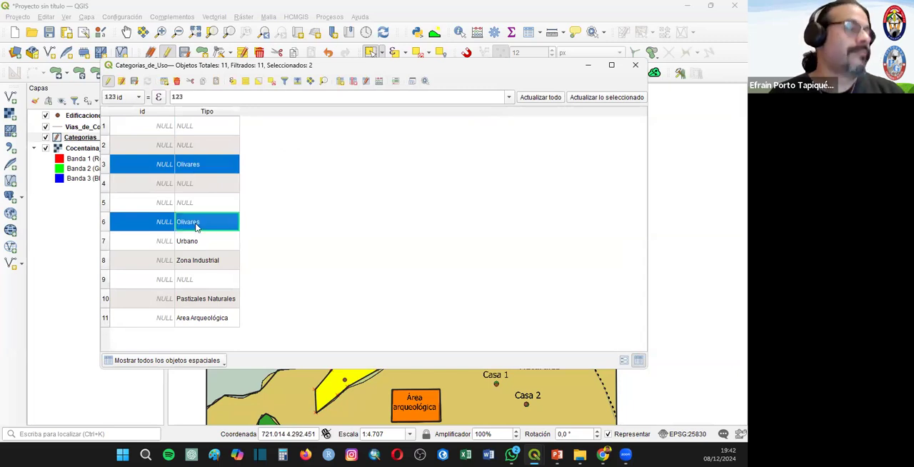
pyautogui.click(634, 66)
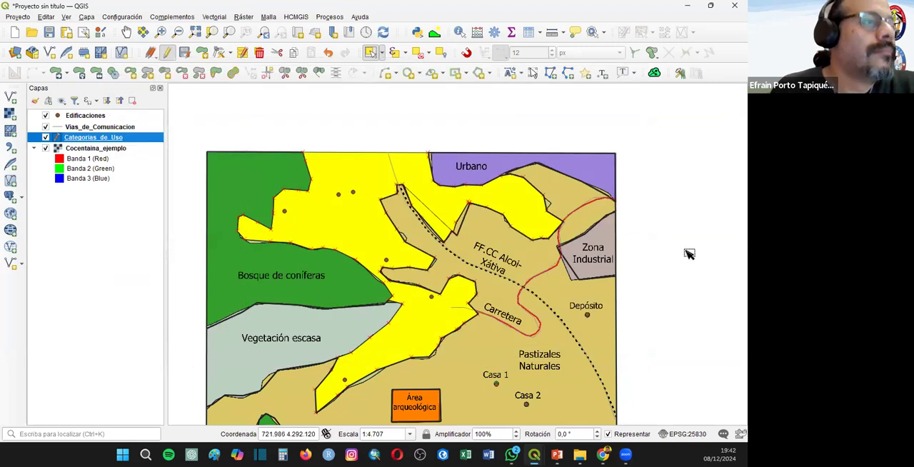
pyautogui.click(675, 332)
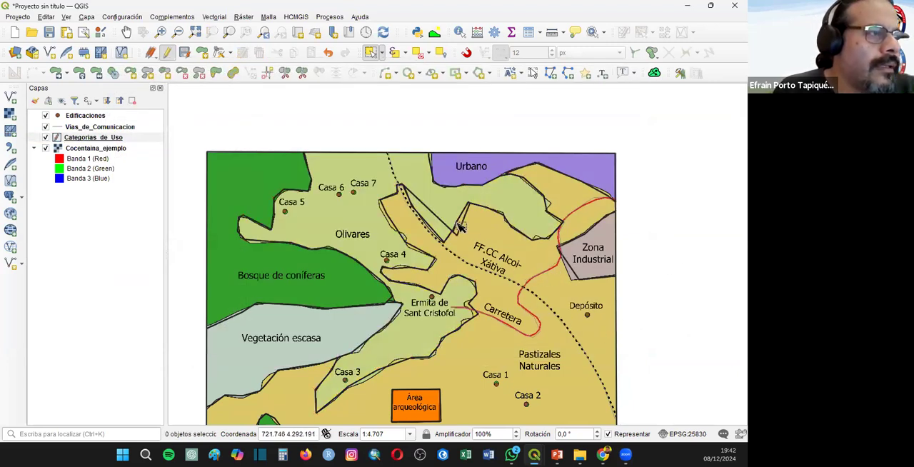
# - Select the thin sliver beside the Olivares wedge together with the large pasture polygon, and set the sliver's Tipo to Pastizales naturales
pyautogui.click(460, 227)
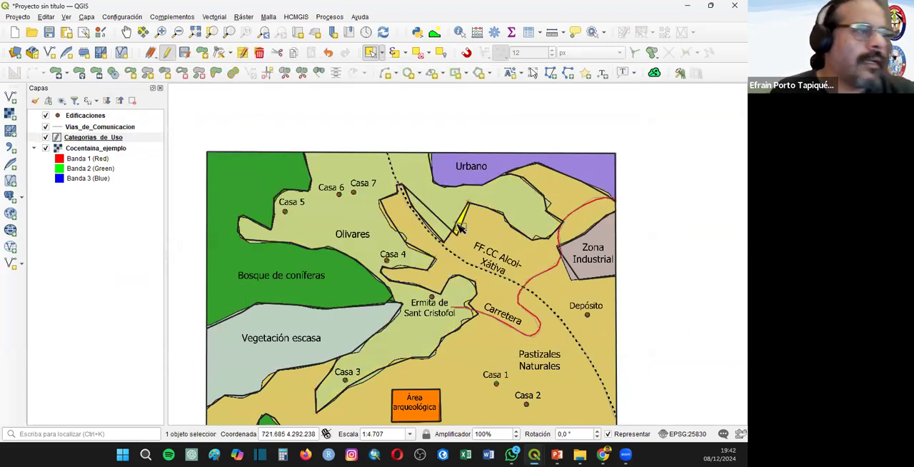
pyautogui.click(507, 250)
pyautogui.rightClick(89, 138)
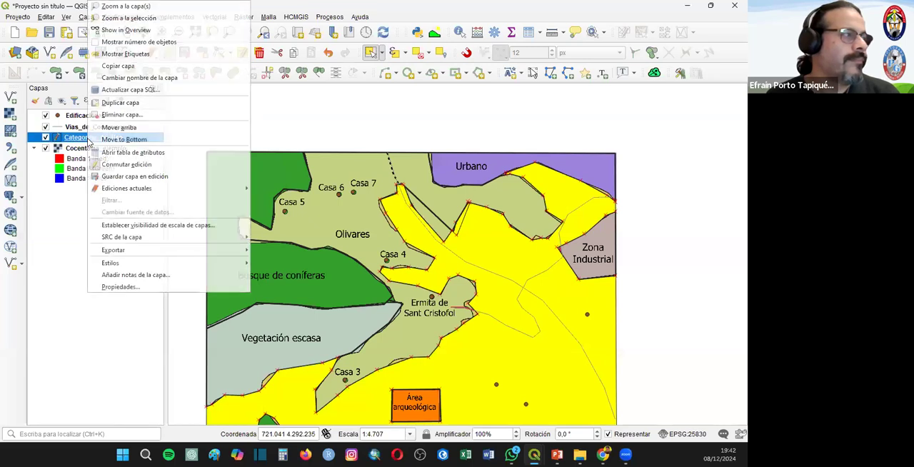
pyautogui.click(117, 150)
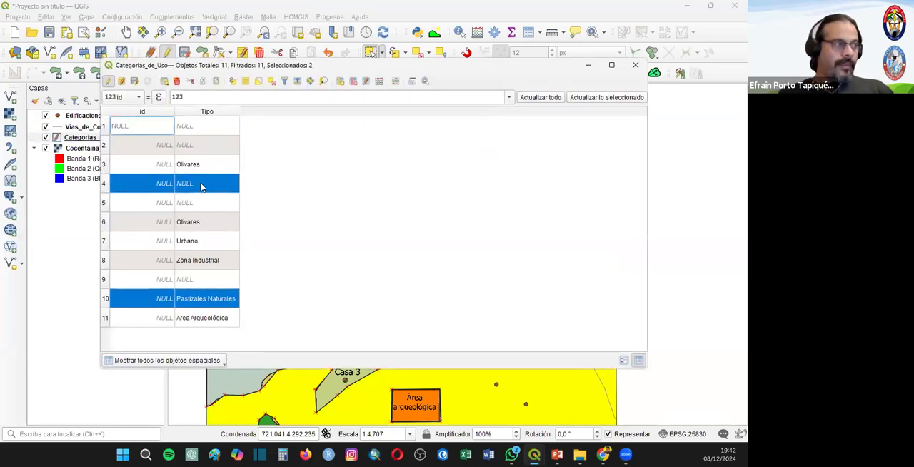
pyautogui.doubleClick(201, 182)
pyautogui.write('P')
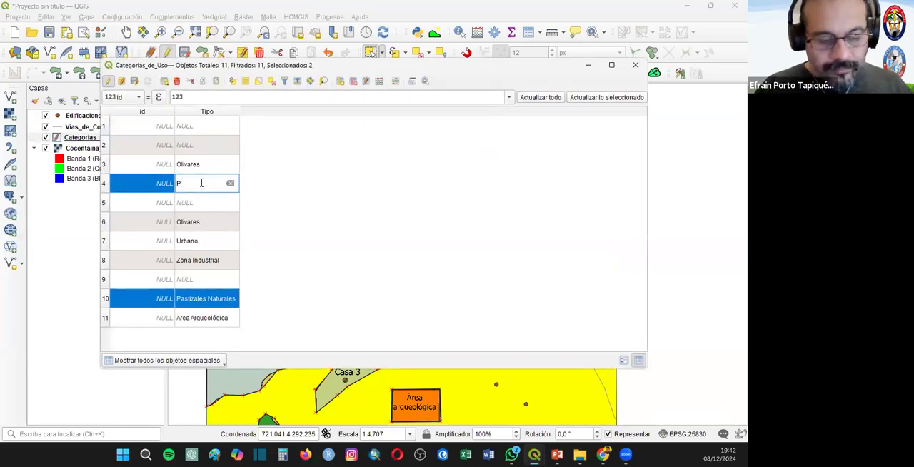
pyautogui.write('astizales naturales')
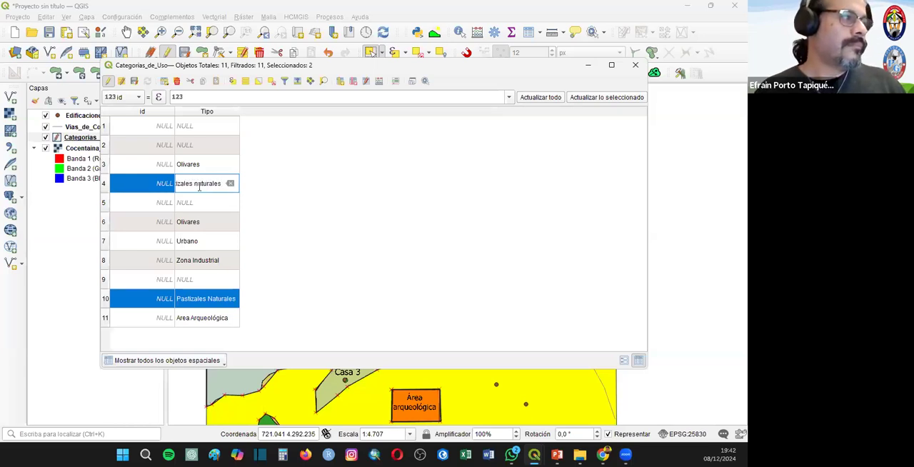
pyautogui.hotkey('ctrl', 'a')
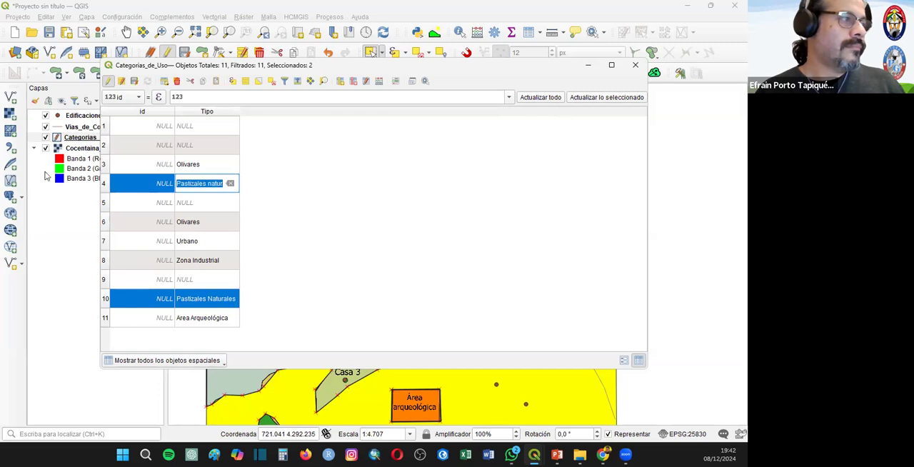
pyautogui.doubleClick(206, 300)
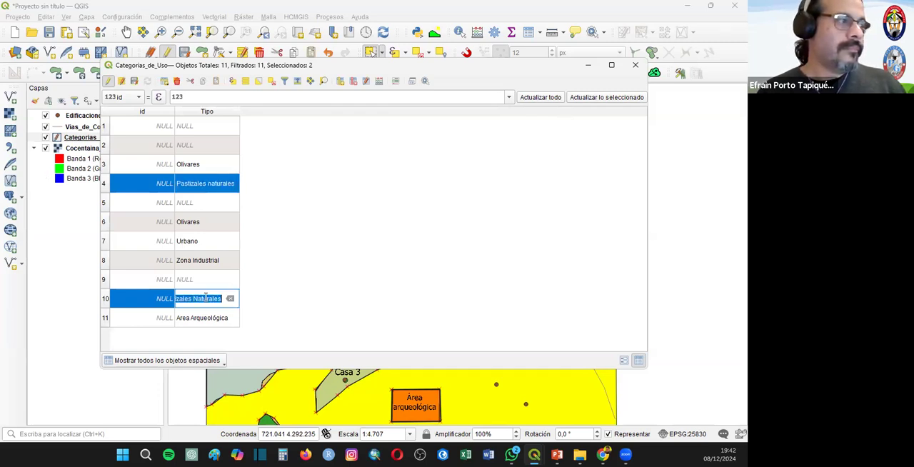
pyautogui.click(300, 297)
pyautogui.click(635, 65)
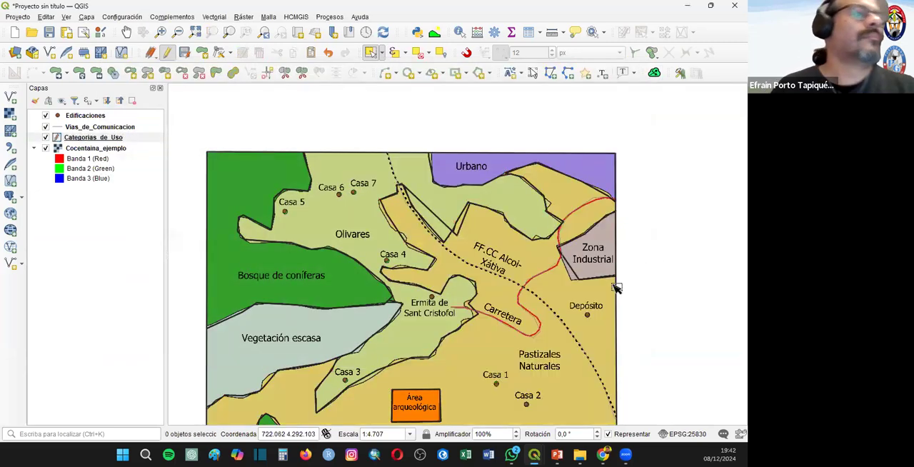
# - Select the large Bosque de coníferas polygon and set its Tipo to Bosque de Coníferas
pyautogui.click(280, 289)
pyautogui.click(529, 32)
pyautogui.click(204, 122)
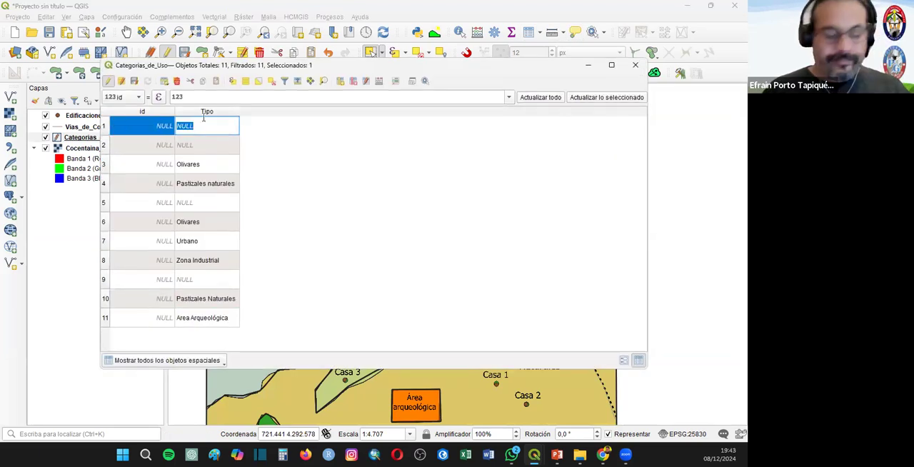
pyautogui.write('Bosque d')
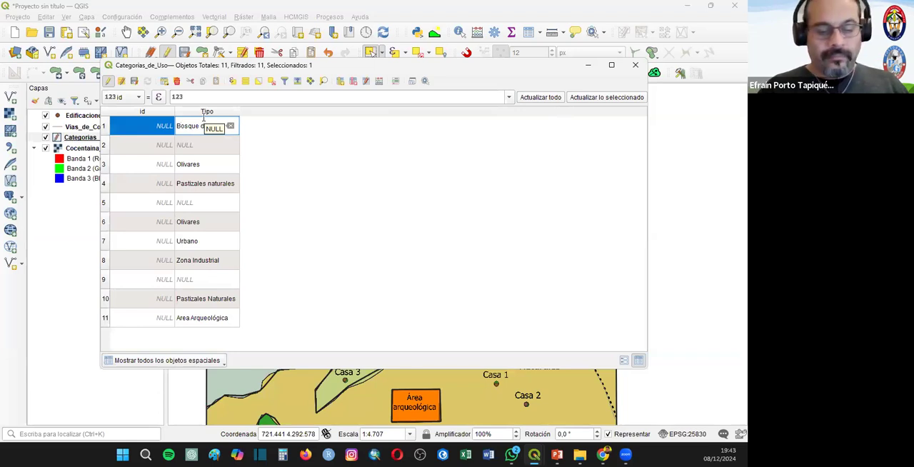
pyautogui.write('e Coniferas')
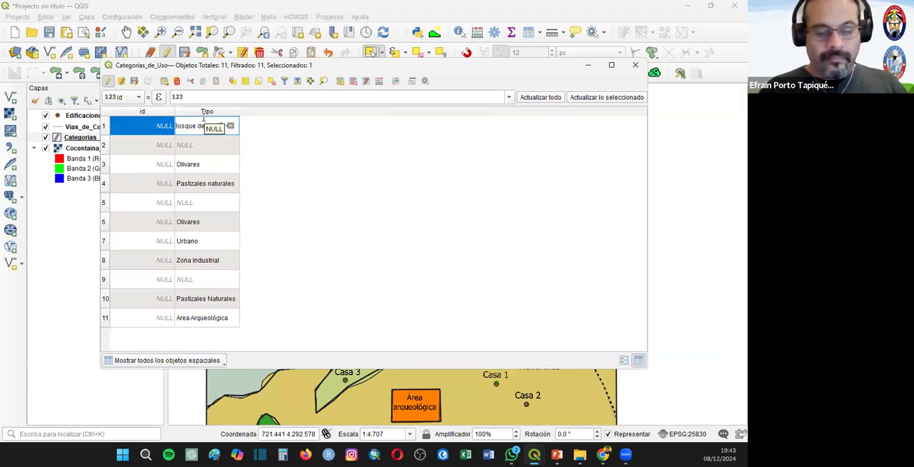
pyautogui.press('Return')
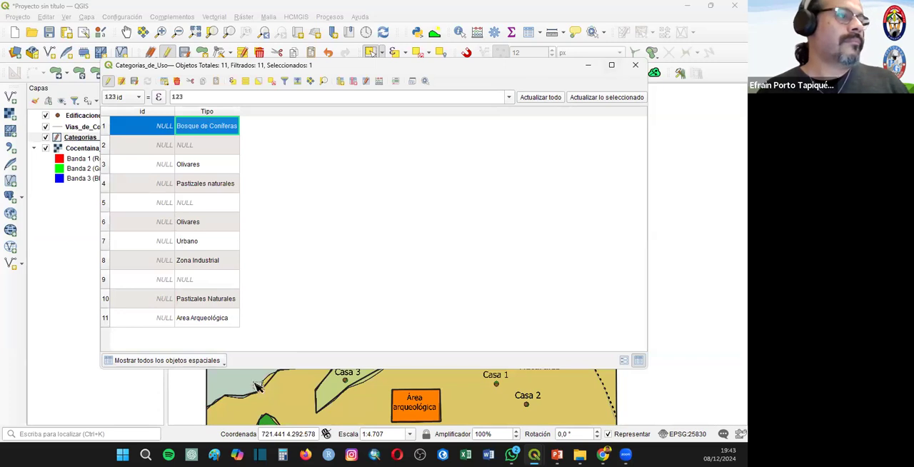
# - Select the small green polygon southwest of Área arqueológica and copy the Bosque de Coníferas value into its Tipo
pyautogui.click(270, 421)
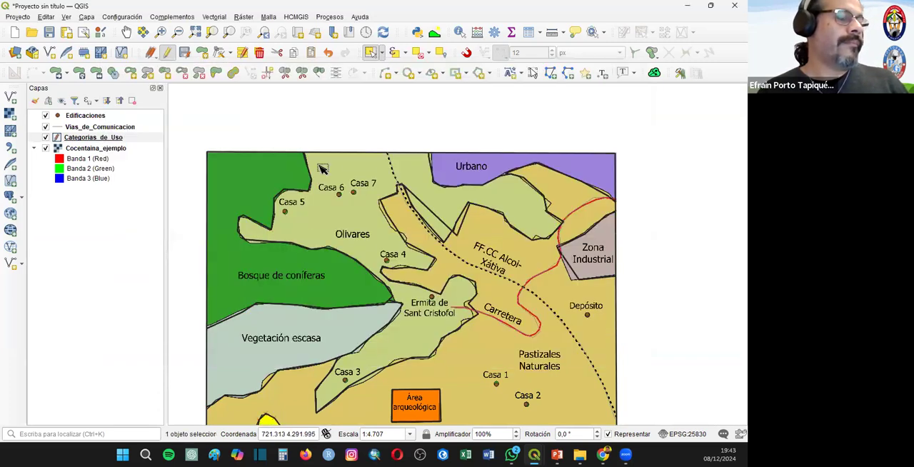
pyautogui.click(523, 37)
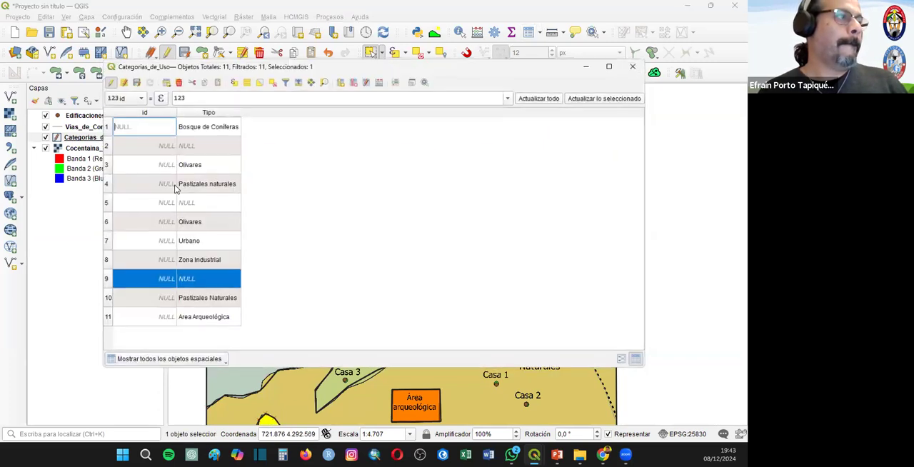
pyautogui.doubleClick(219, 127)
pyautogui.hotkey('ctrl', 'c')
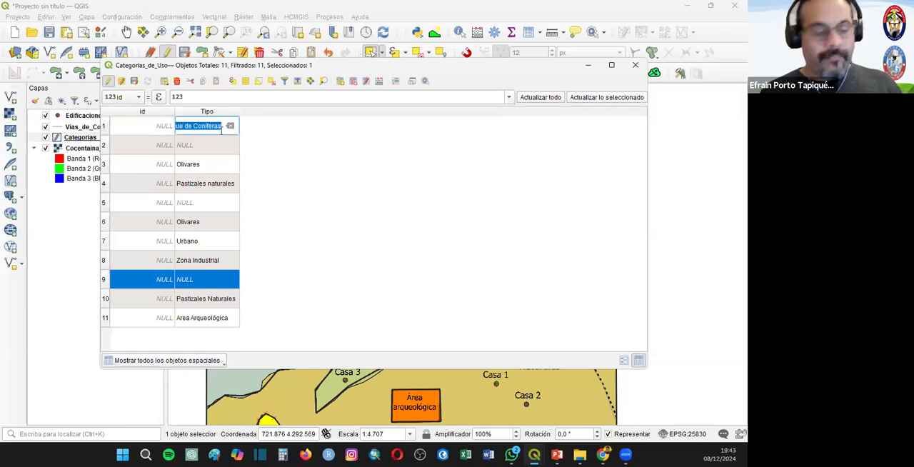
pyautogui.doubleClick(185, 279)
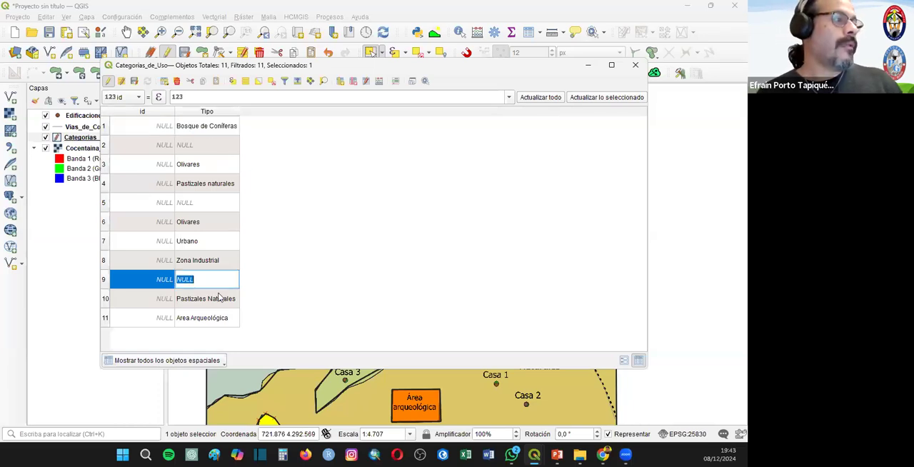
pyautogui.hotkey('ctrl', 'v')
pyautogui.press('Return')
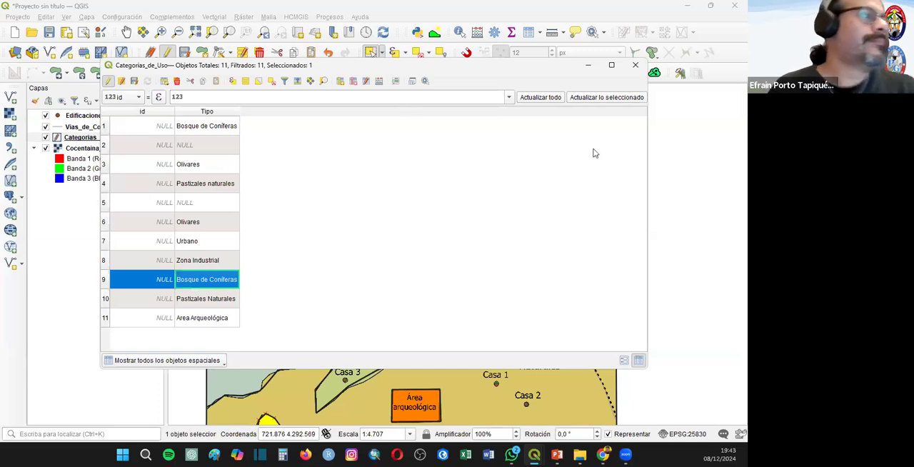
pyautogui.click(659, 207)
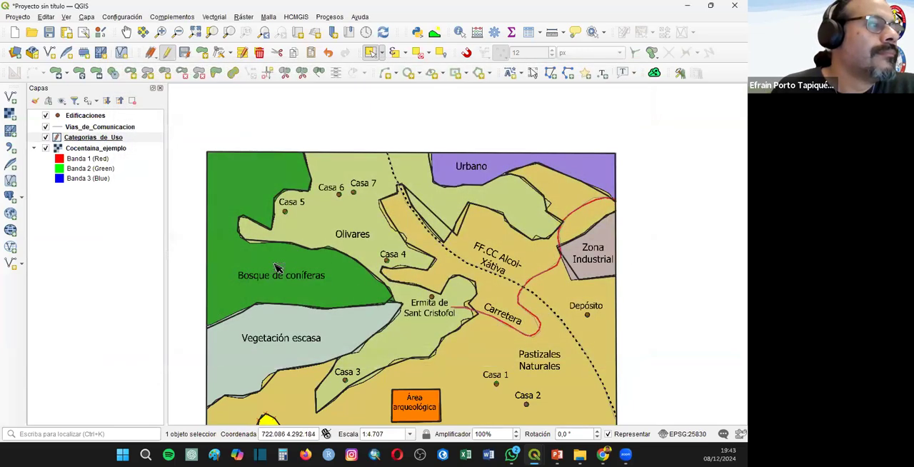
# - Select the large Vegetación escasa polygon and set its Tipo to Vegetación Escasa in the attribute table
pyautogui.click(278, 328)
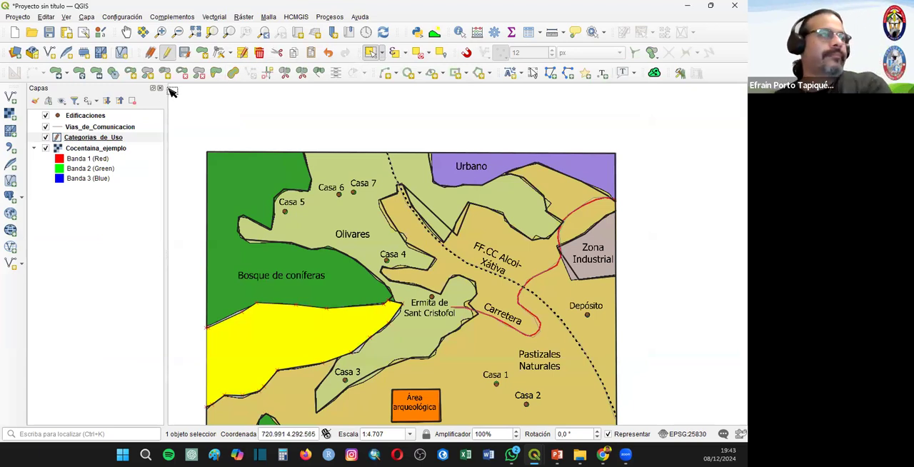
pyautogui.rightClick(81, 138)
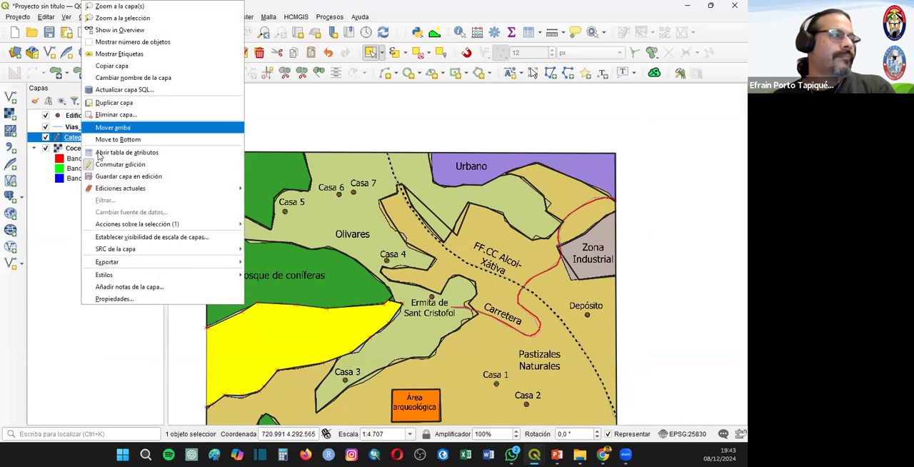
pyautogui.click(214, 153)
pyautogui.doubleClick(197, 146)
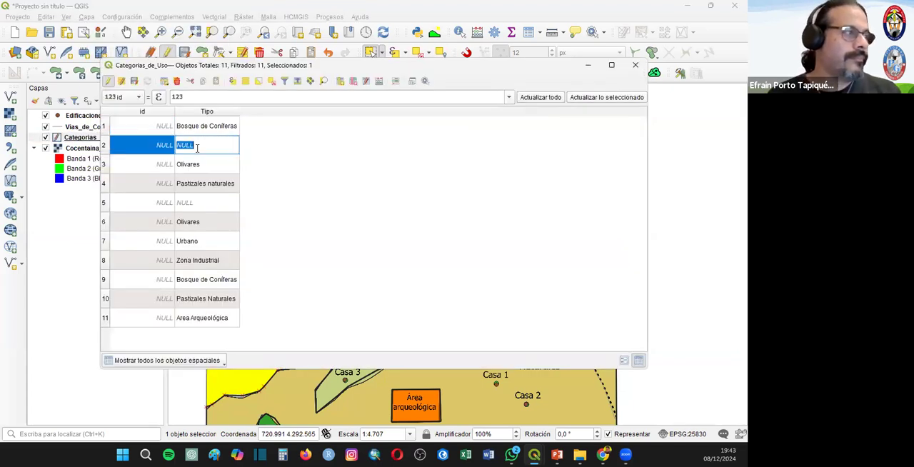
pyautogui.write('Ve')
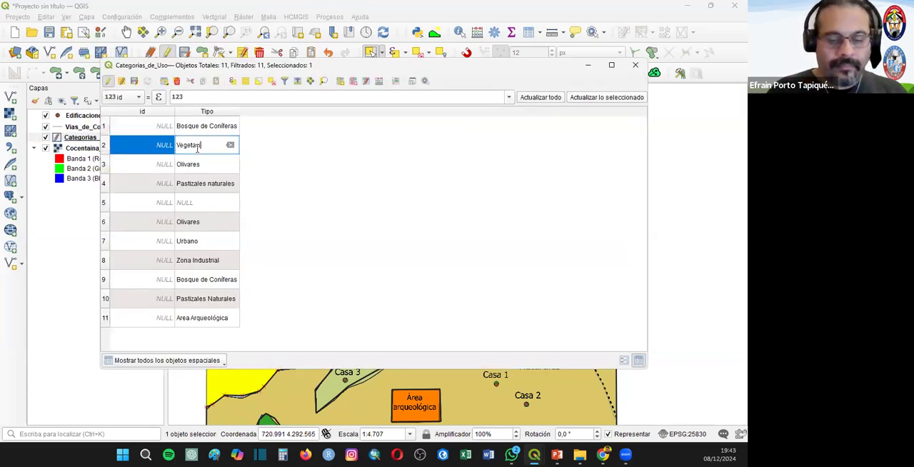
pyautogui.write('getación Escads')
pyautogui.press('BackSpace')
pyautogui.press('BackSpace')
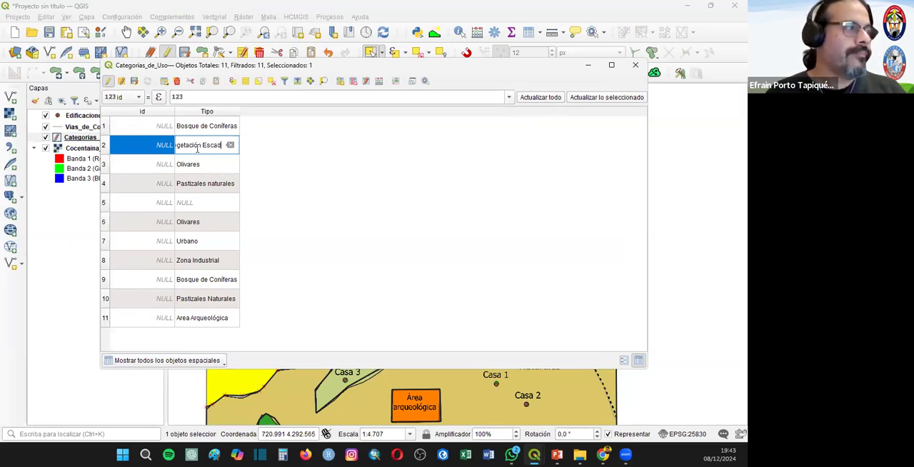
pyautogui.write('sa')
pyautogui.press('Return')
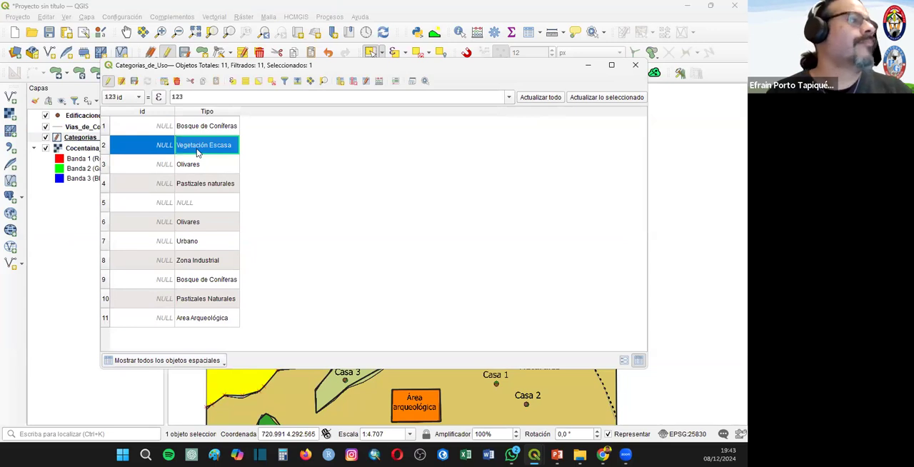
pyautogui.click(109, 205)
pyautogui.click(634, 65)
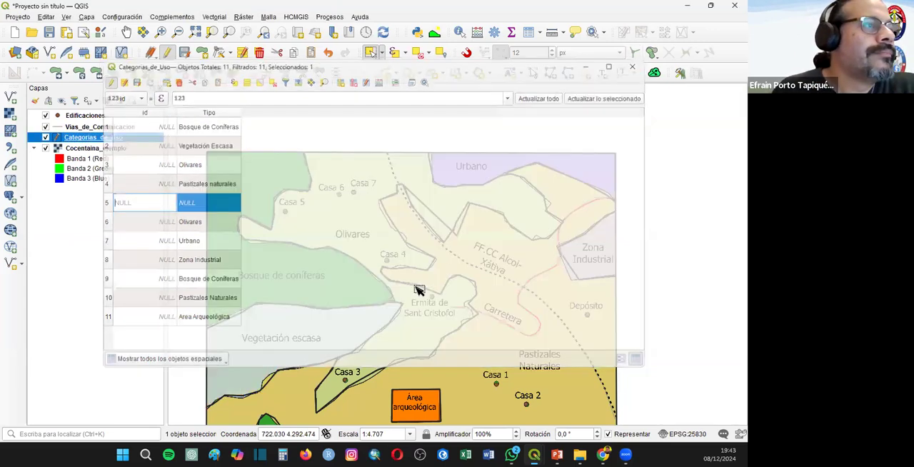
# - Select the small grey polygon on the map's southeastern edge, set its Tipo to Vegetación Esacasa, and clear the selection
pyautogui.scroll(-1, 457, 344)
pyautogui.scroll(1, 477, 366)
pyautogui.click(583, 355)
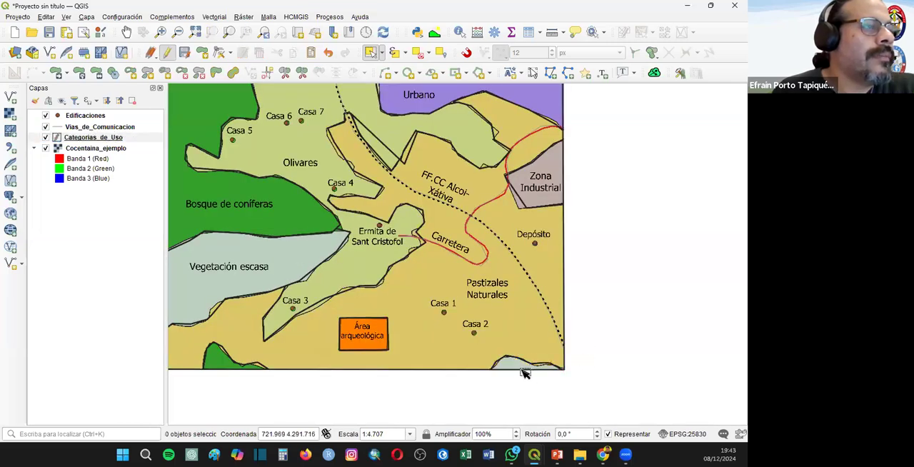
pyautogui.click(512, 367)
pyautogui.rightClick(91, 138)
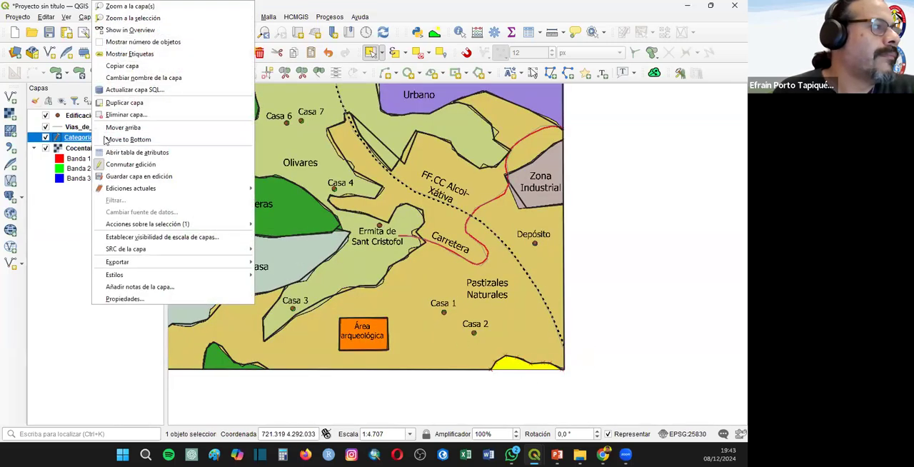
pyautogui.click(143, 149)
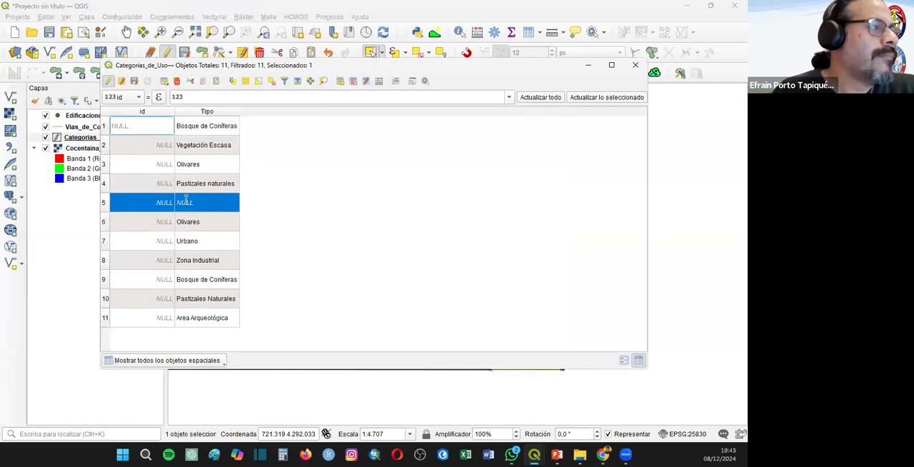
pyautogui.doubleClick(198, 208)
pyautogui.write('Vegetación e')
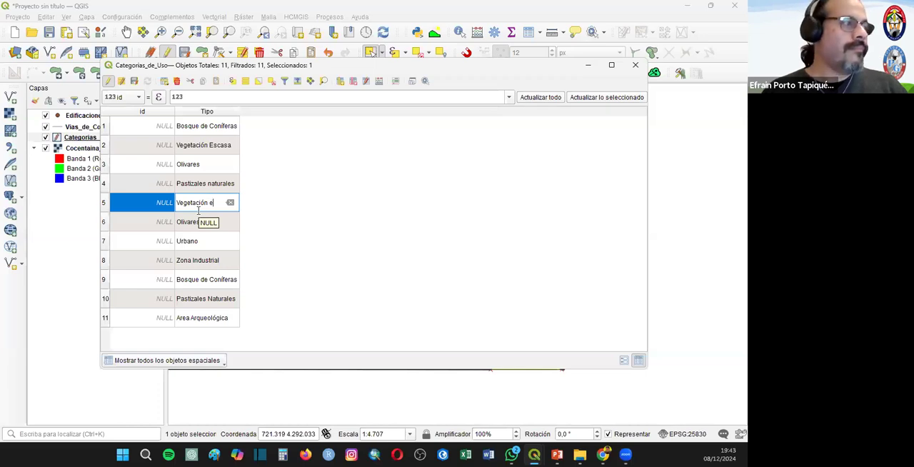
pyautogui.write('Es')
pyautogui.press('BackSpace')
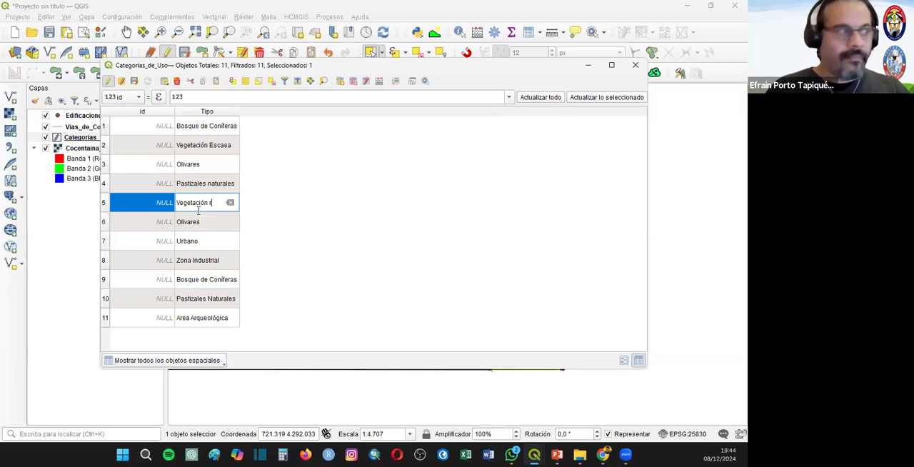
pyautogui.write('Escasa')
pyautogui.press('Return')
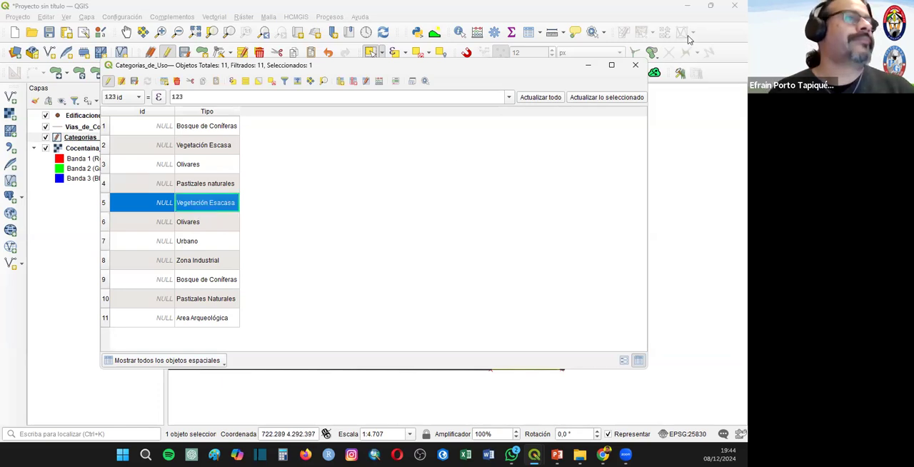
pyautogui.click(650, 231)
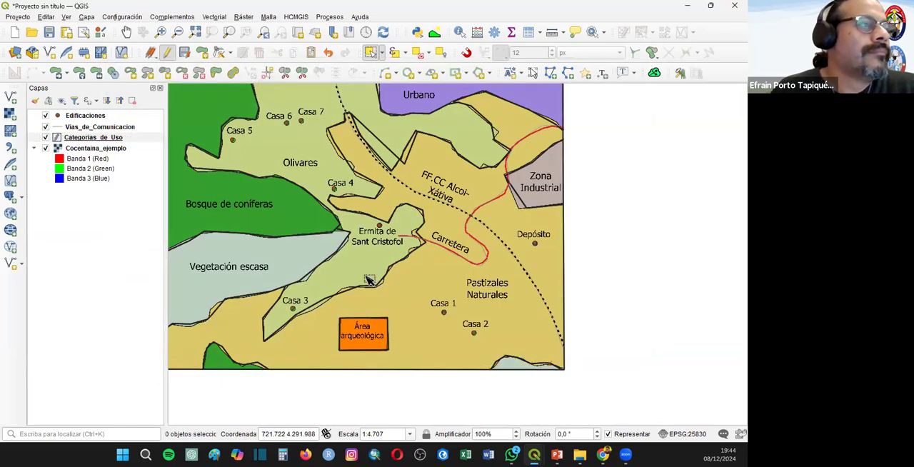
# - Save the Categorias_de_Uso edits and end its editing session, and hide the Cocentaina_ejemplo raster
pyautogui.rightClick(75, 137)
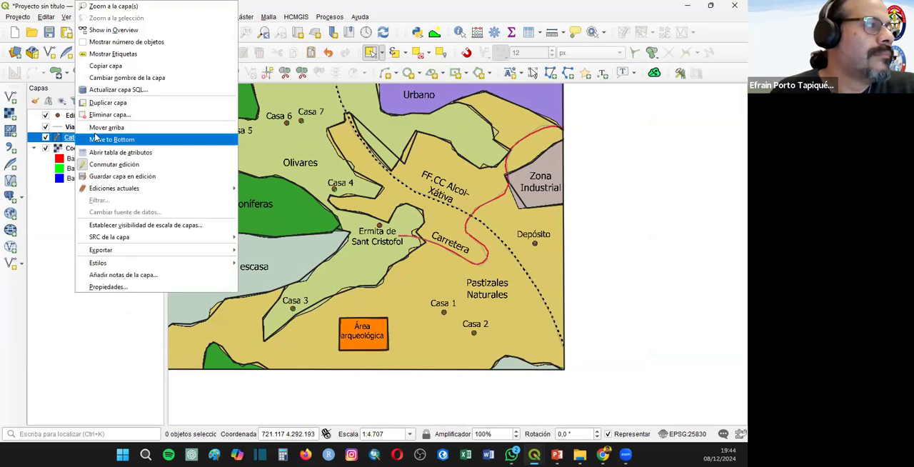
pyautogui.click(107, 154)
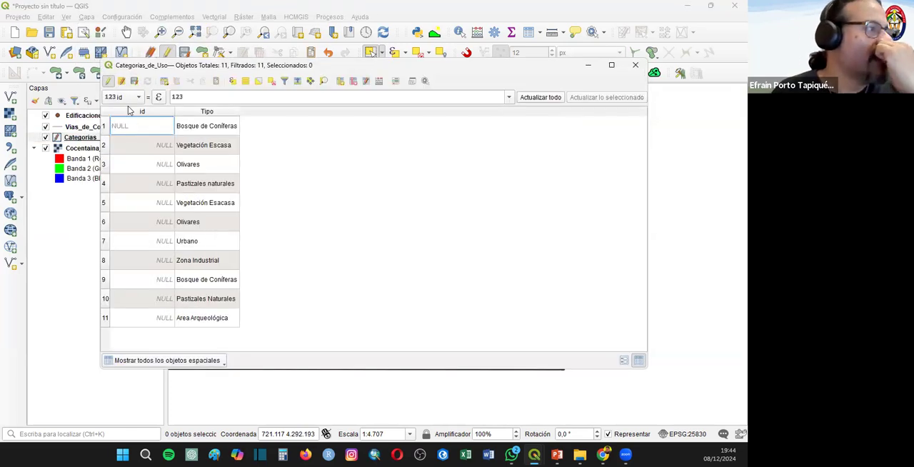
pyautogui.click(108, 80)
pyautogui.click(424, 242)
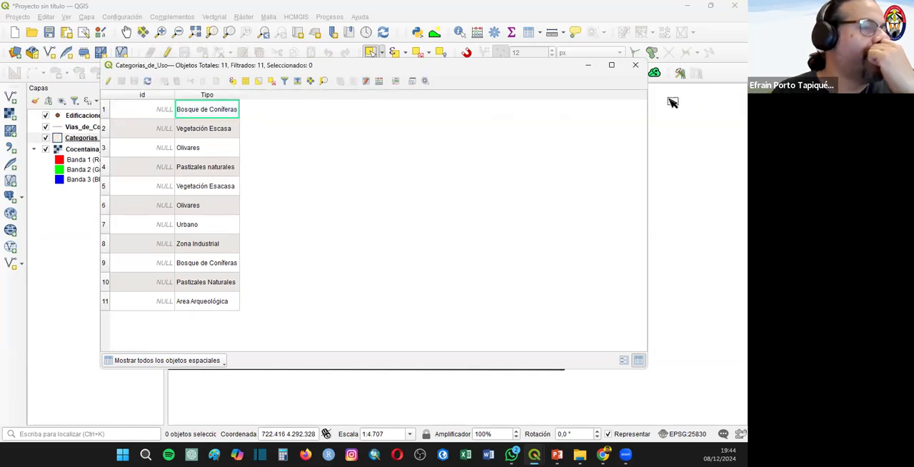
pyautogui.click(635, 65)
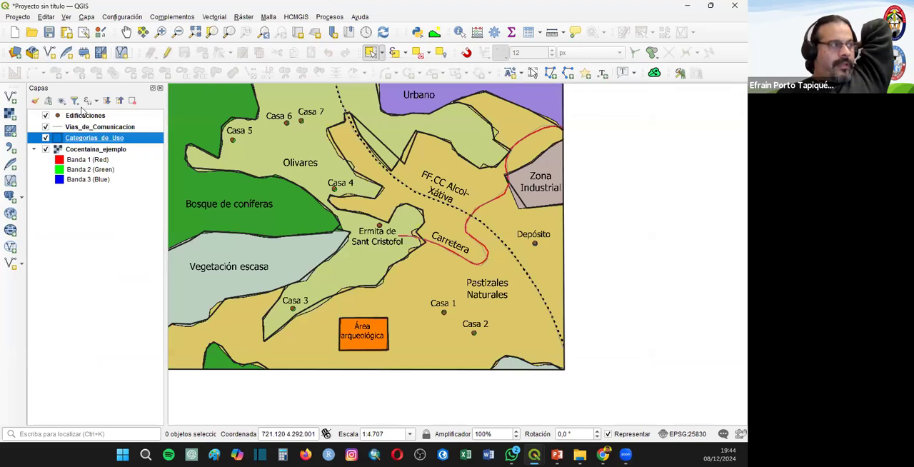
pyautogui.click(46, 149)
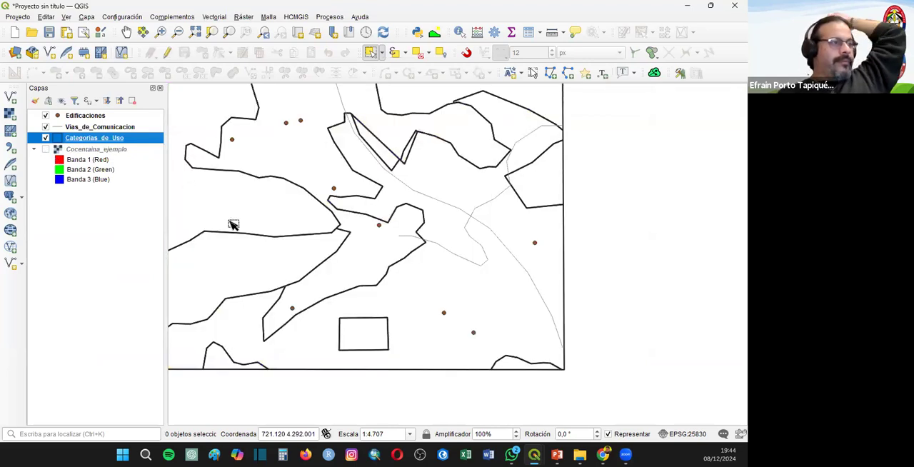
pyautogui.click(197, 32)
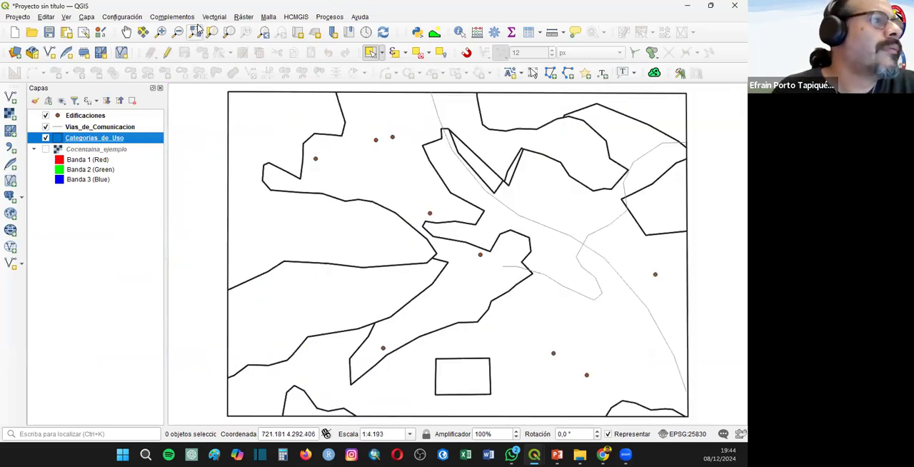
# - Classify the Categorias_de_Uso symbology as Categorizado by the Tipo field and remove the Zona Industrial category
pyautogui.rightClick(89, 136)
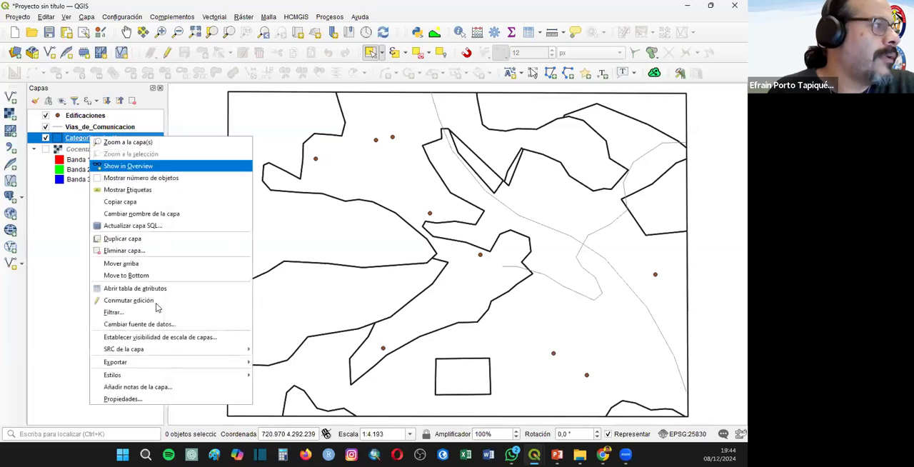
pyautogui.click(391, 221)
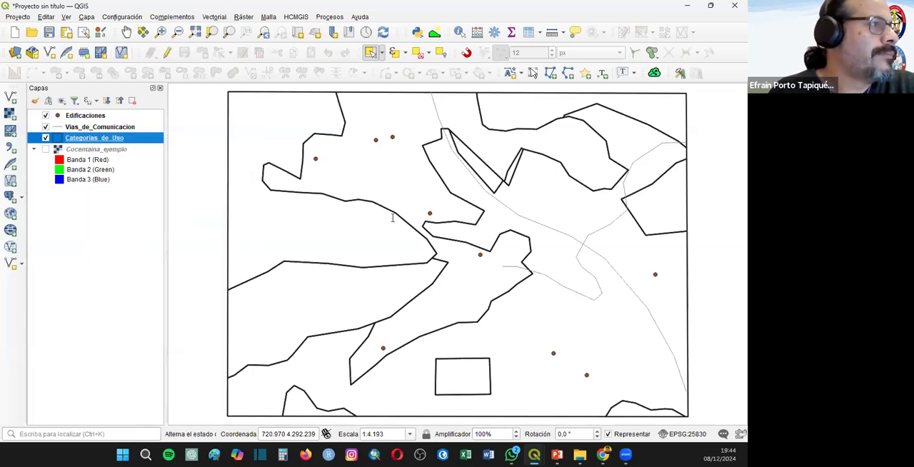
pyautogui.click(332, 47)
pyautogui.click(357, 55)
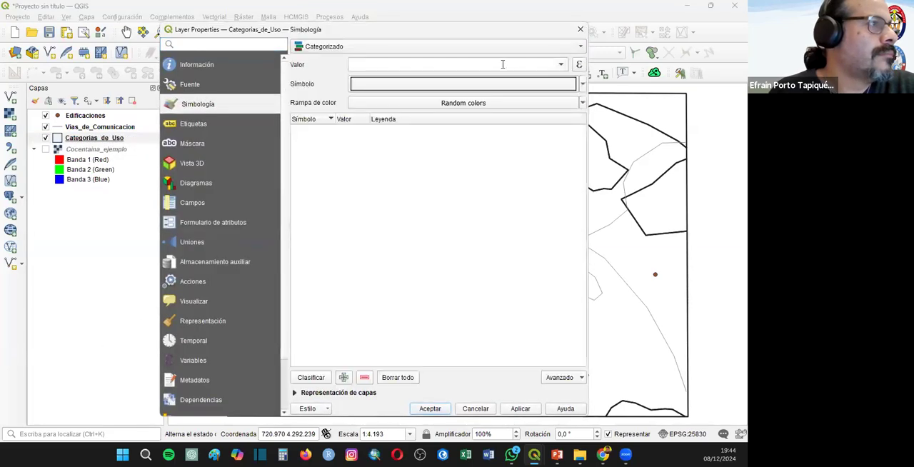
pyautogui.click(436, 65)
pyautogui.click(364, 92)
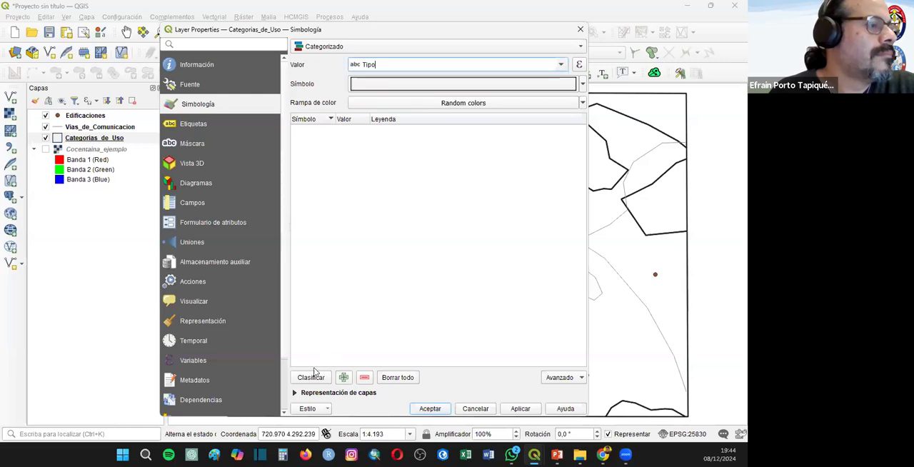
pyautogui.click(309, 378)
pyautogui.click(354, 208)
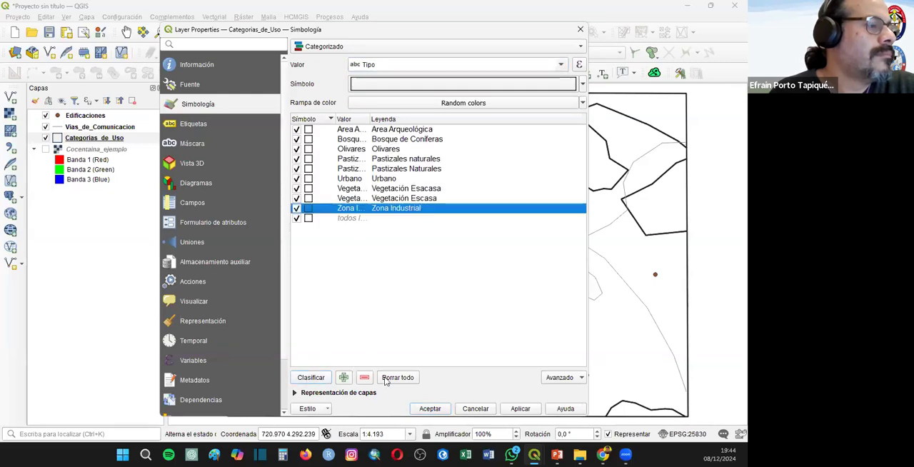
pyautogui.click(365, 377)
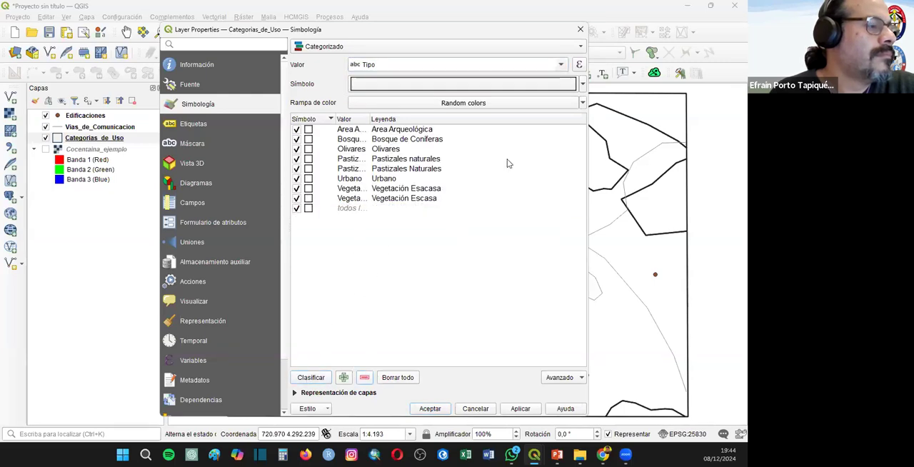
# - Change the category symbol's simple fill style to Sólido and apply the categorized symbology to the layer
pyautogui.click(463, 84)
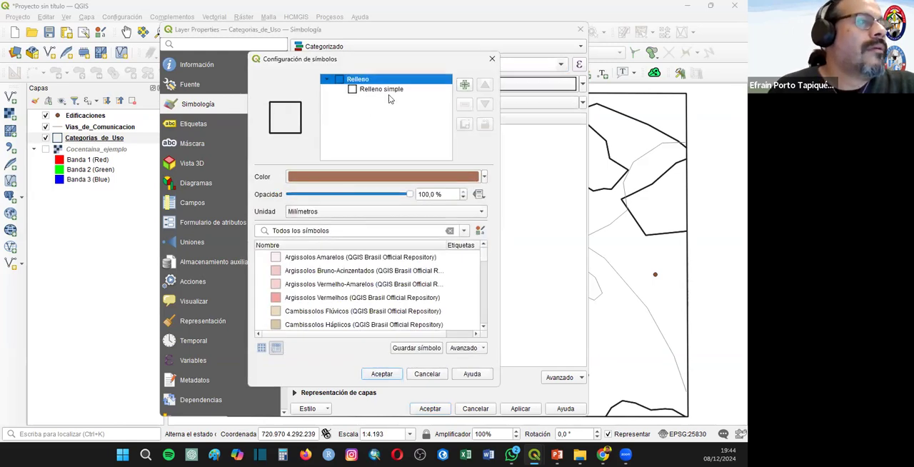
pyautogui.click(388, 91)
pyautogui.click(373, 218)
pyautogui.click(370, 229)
pyautogui.click(368, 220)
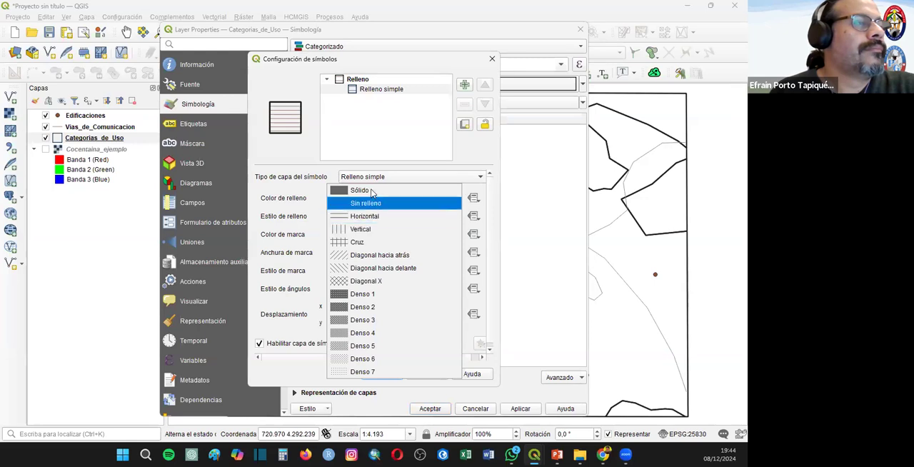
pyautogui.click(372, 191)
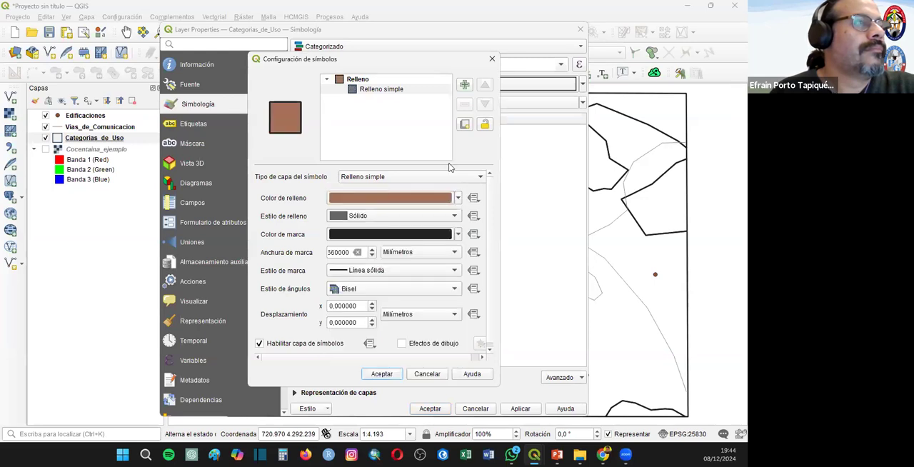
pyautogui.click(382, 373)
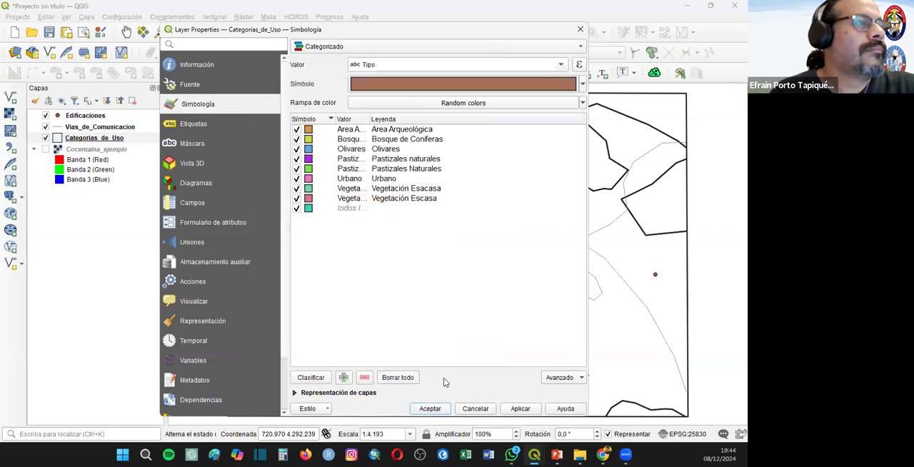
pyautogui.click(428, 410)
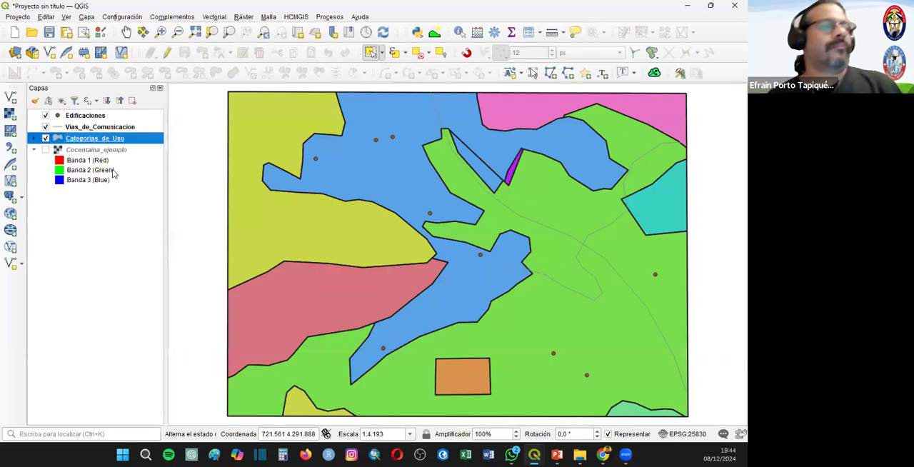
# - Enable Etiquetas sencillas for the Categorias_de_Uso layer, with Tipo as the label value
pyautogui.rightClick(92, 140)
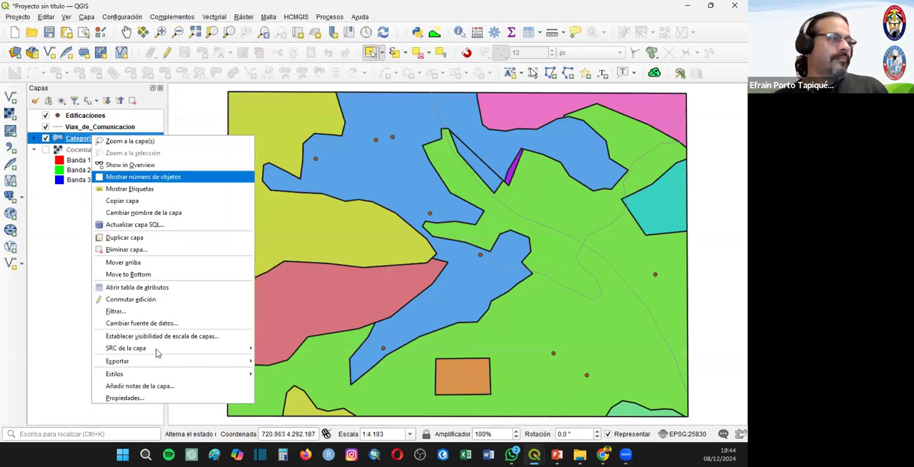
pyautogui.click(141, 399)
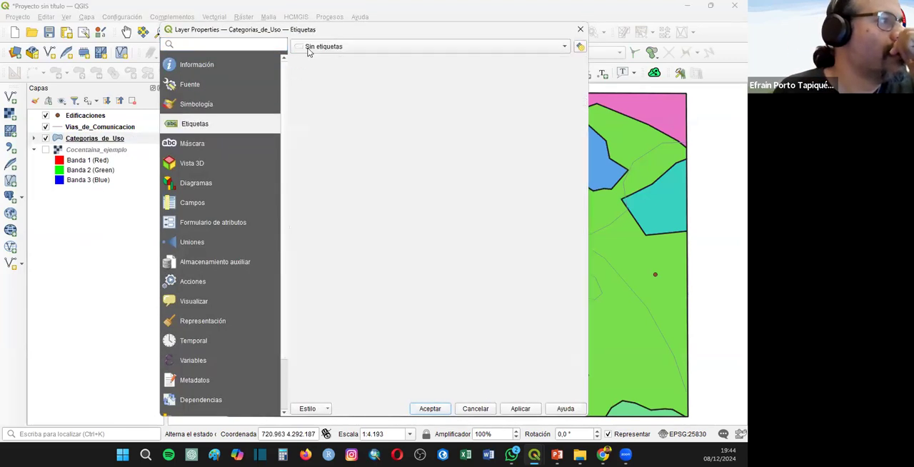
pyautogui.click(308, 48)
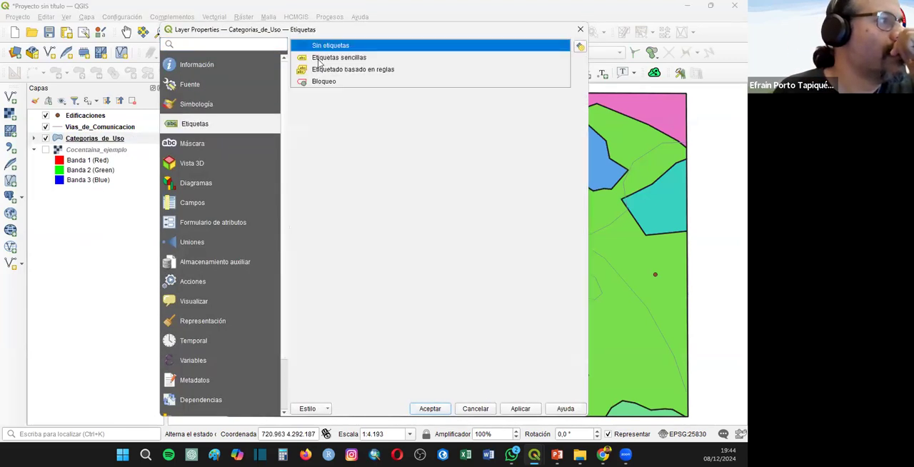
pyautogui.click(343, 57)
pyautogui.click(268, 162)
pyautogui.click(371, 171)
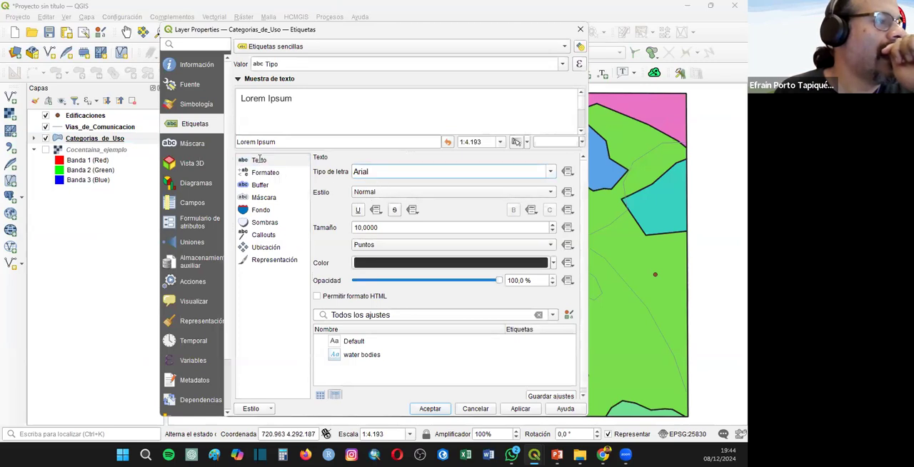
# - Set the Categorias_de_Uso label font to Arial in Negrita style and apply the labels to the layer
pyautogui.moveTo(260, 158); pyautogui.dragTo(261, 163)
pyautogui.write('times New Roman')
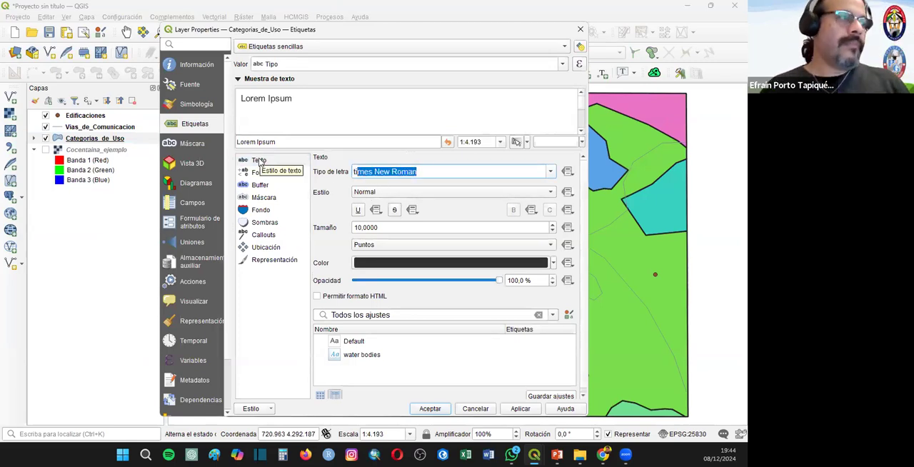
pyautogui.moveTo(454, 177); pyautogui.dragTo(300, 172)
pyautogui.write('arial')
pyautogui.click(376, 193)
pyautogui.click(375, 205)
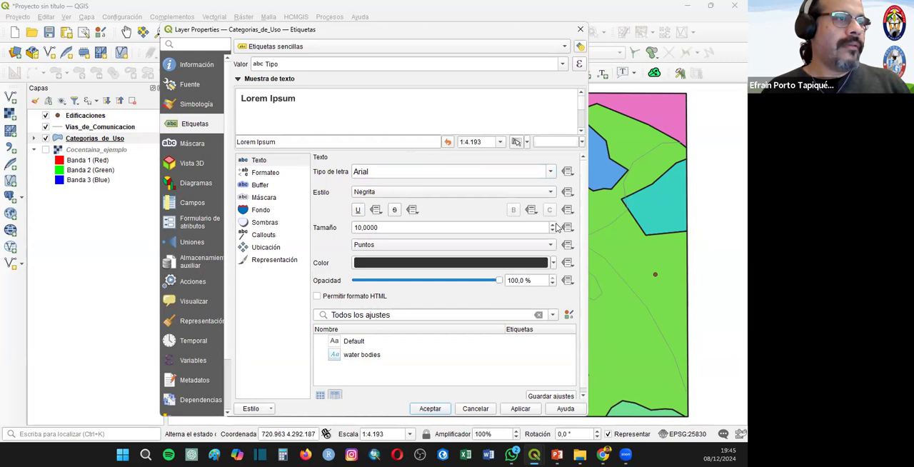
pyautogui.click(437, 408)
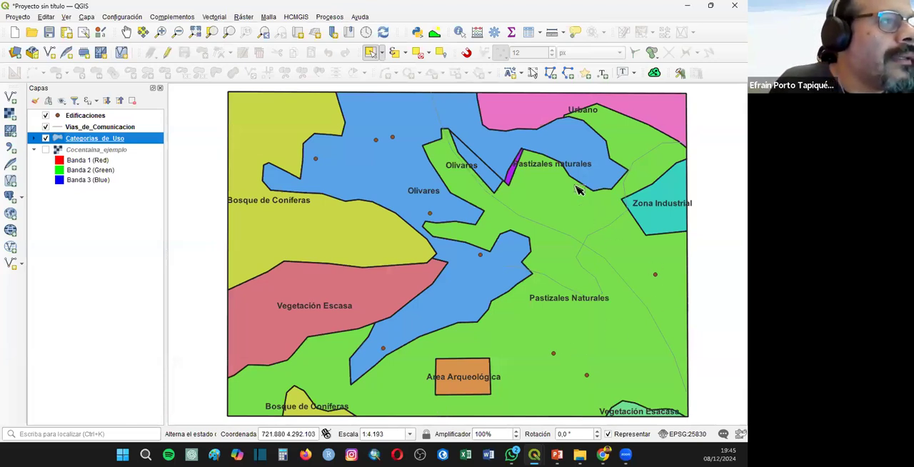
# - Start editing Categorias_de_Uso, select the small purple sliver polygon, and correct its Tipo to Pastizales Naturales in the attribute table
pyautogui.click(167, 53)
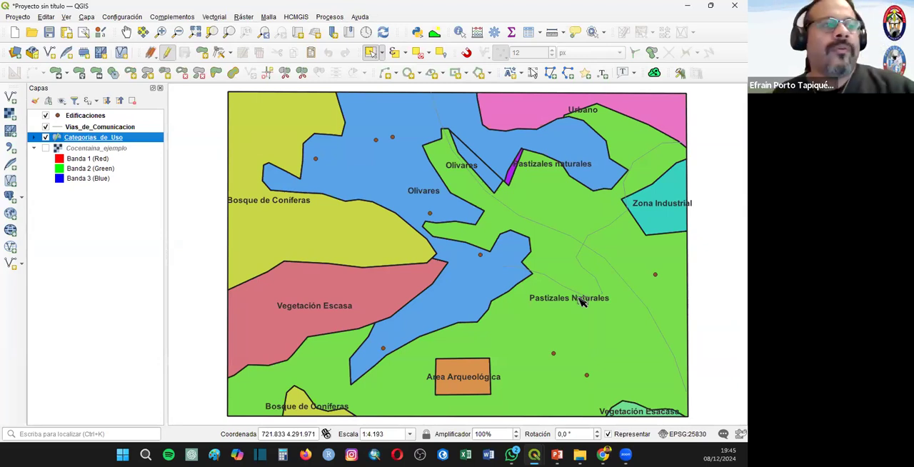
pyautogui.click(512, 180)
pyautogui.click(531, 33)
pyautogui.doubleClick(213, 184)
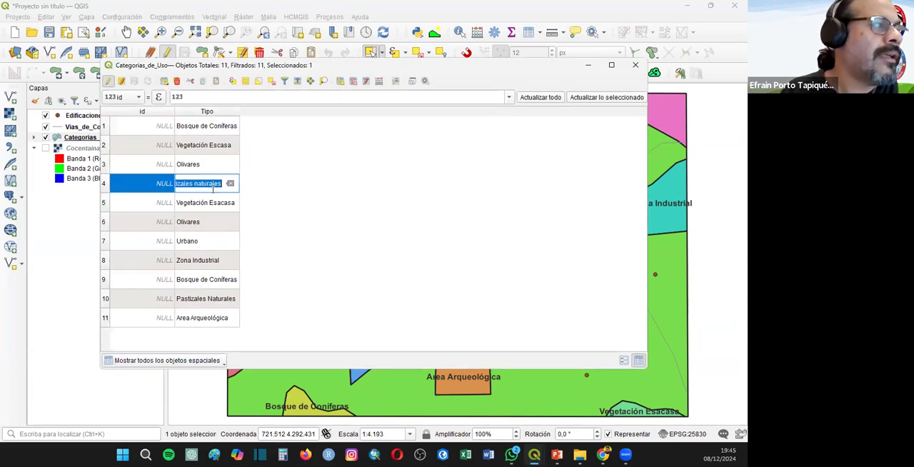
pyautogui.click(196, 184)
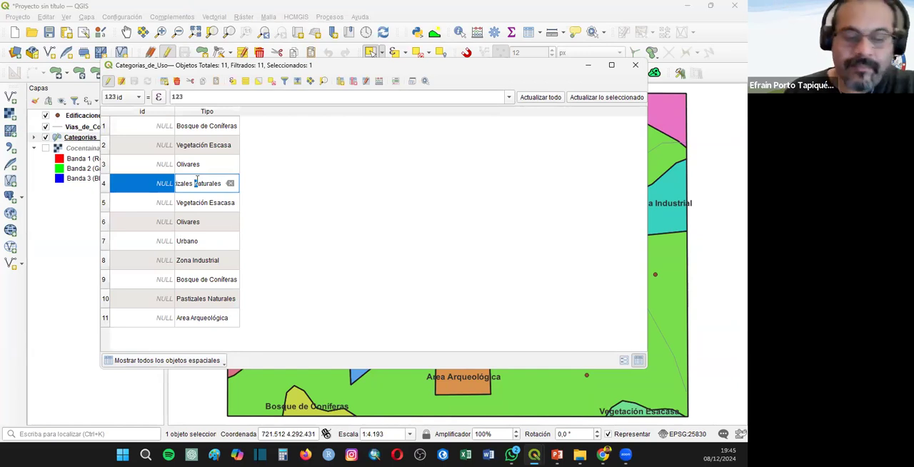
pyautogui.press('Return')
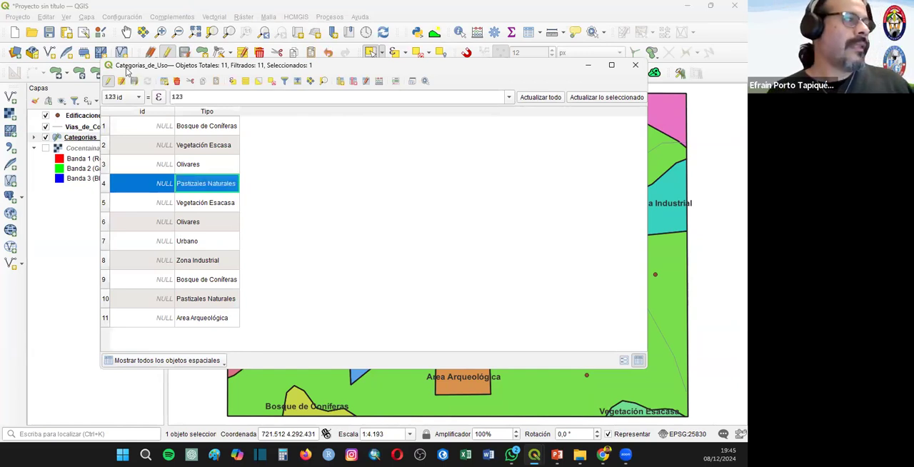
# - Save the Categorias_de_Uso edits and end editing, close the attribute table, and clear the selection
pyautogui.click(109, 82)
pyautogui.click(359, 233)
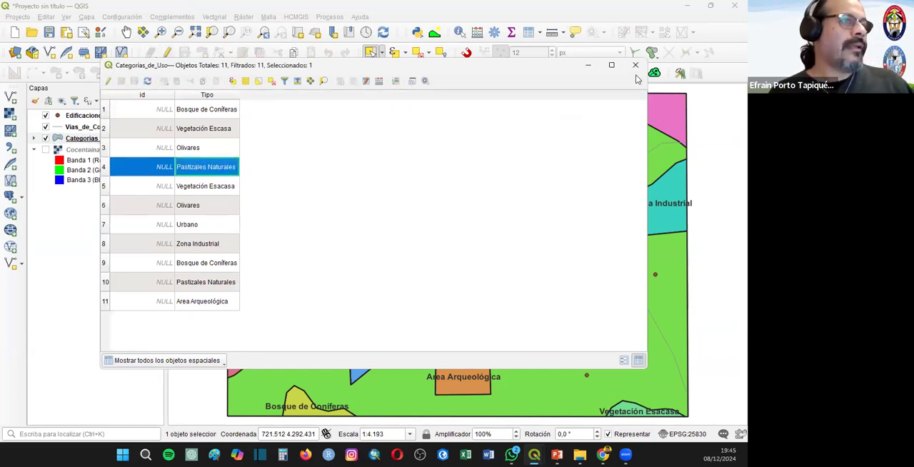
pyautogui.click(636, 65)
pyautogui.click(713, 191)
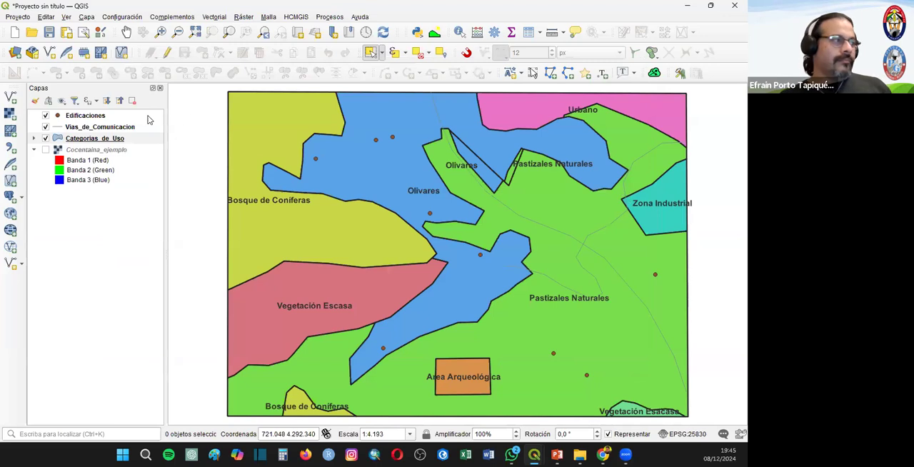
# - Classify the Vias_de_Comunicacion symbology as Categorizado by the Tipo field and remove the category for all other values
pyautogui.rightClick(100, 129)
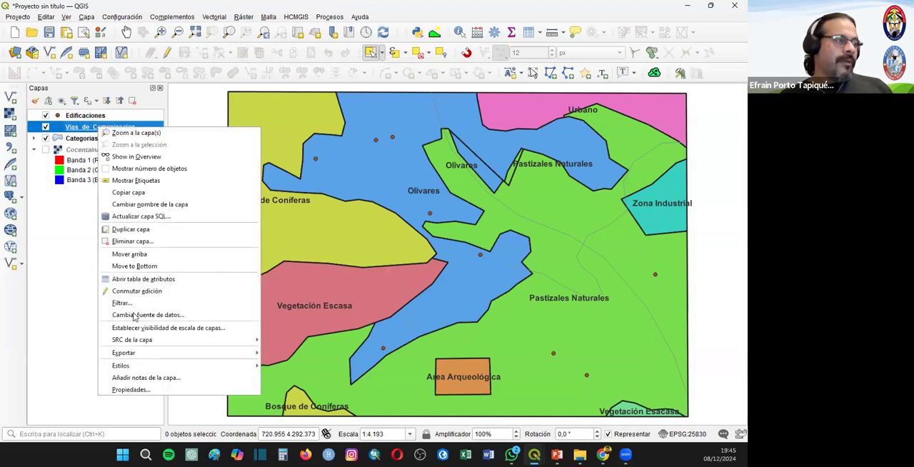
pyautogui.click(148, 389)
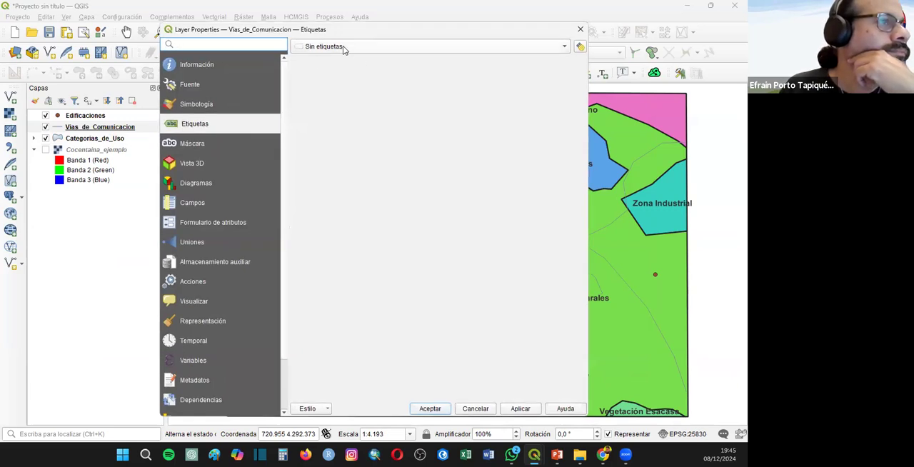
pyautogui.click(344, 48)
pyautogui.click(196, 105)
pyautogui.click(310, 45)
pyautogui.click(314, 56)
pyautogui.click(561, 65)
pyautogui.click(372, 96)
pyautogui.click(311, 377)
pyautogui.click(353, 149)
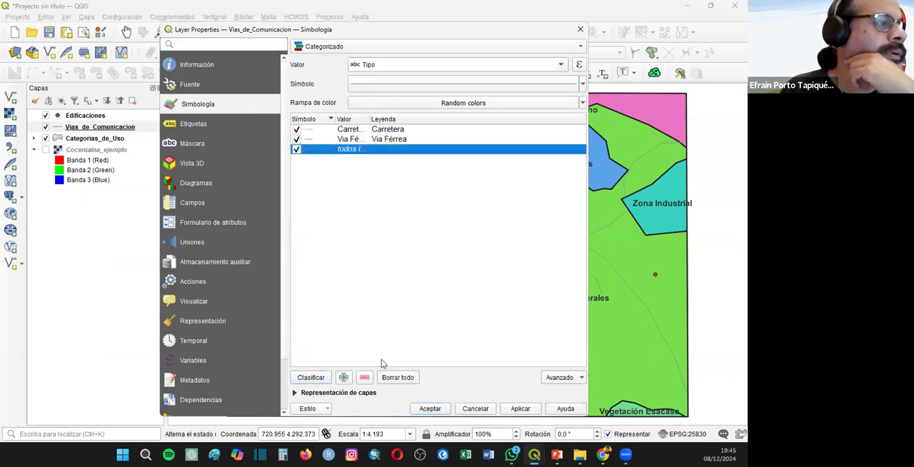
pyautogui.click(364, 377)
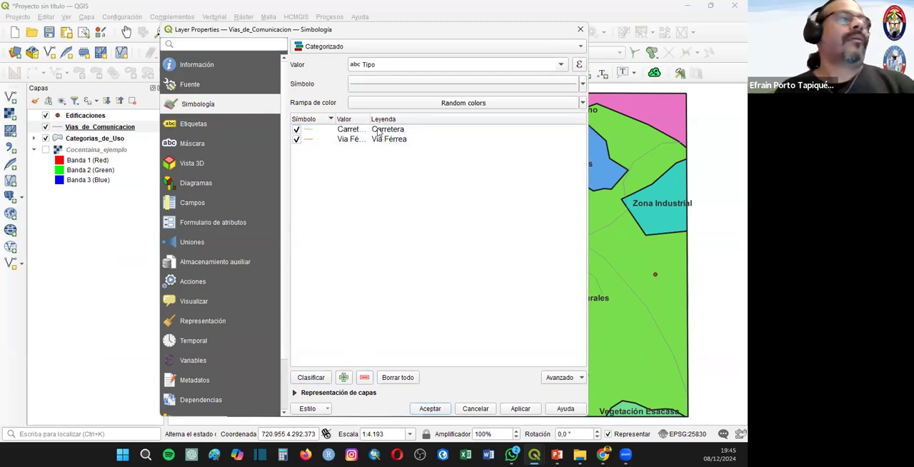
# - Set the Carretera category's line color to red
pyautogui.doubleClick(310, 133)
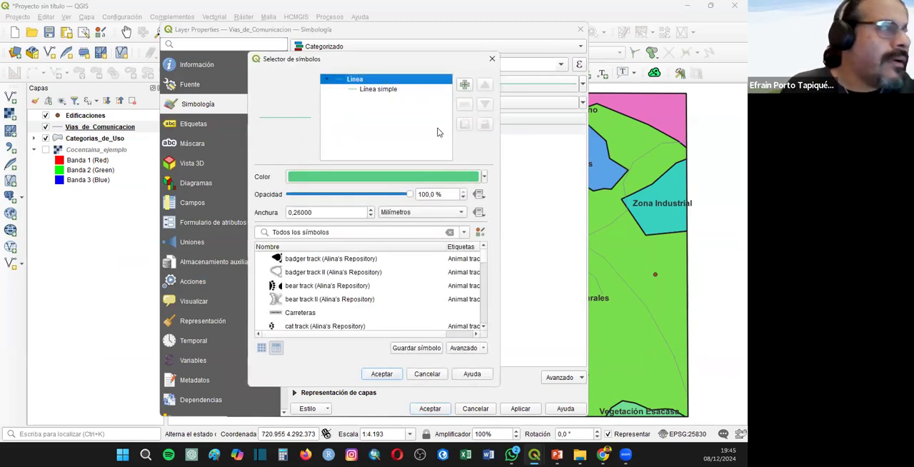
pyautogui.click(484, 176)
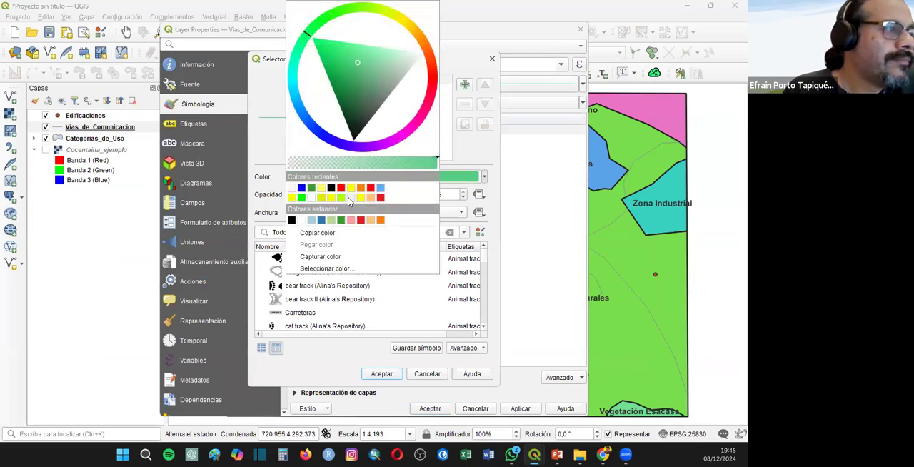
pyautogui.click(336, 186)
pyautogui.click(377, 379)
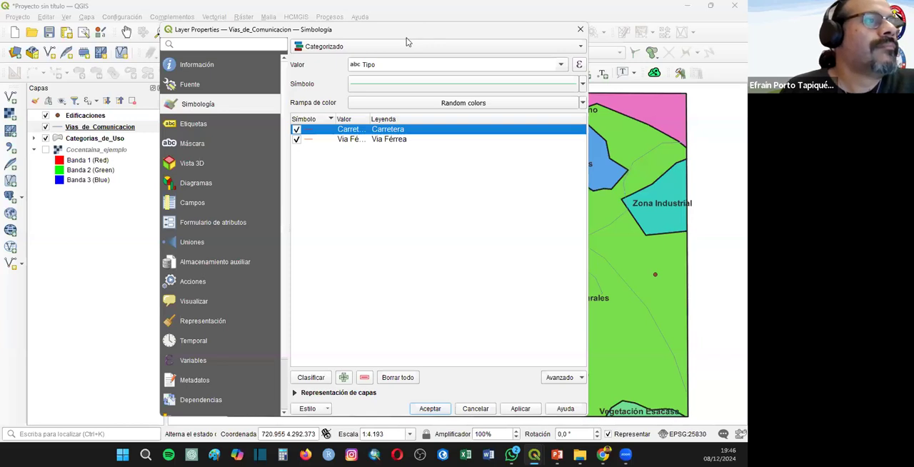
# - Give the Via Férrea category the Ferrocarril line symbol and apply the symbology to Vias_de_Comunicacion
pyautogui.moveTo(427, 30); pyautogui.dragTo(450, 16)
pyautogui.doubleClick(332, 126)
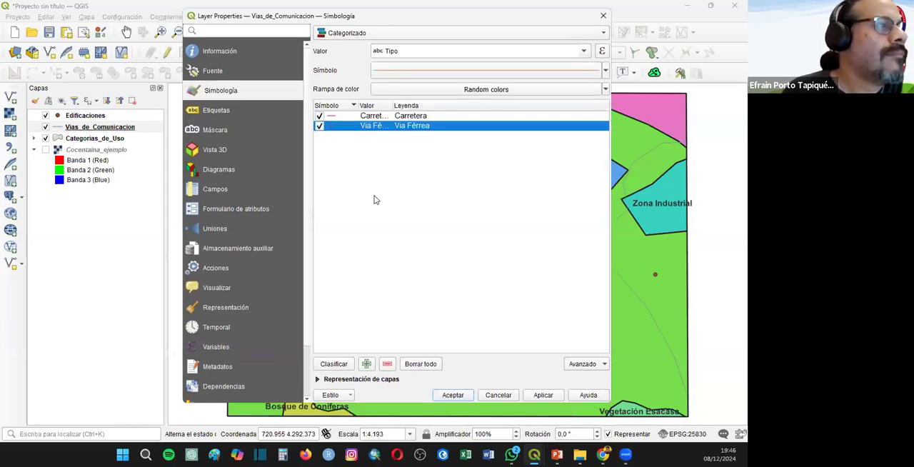
pyautogui.scroll(-10, 307, 304)
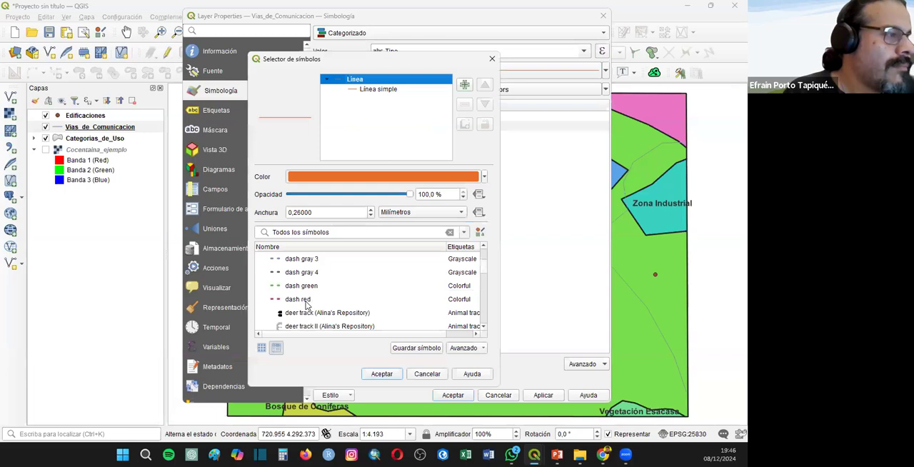
pyautogui.scroll(-12, 306, 305)
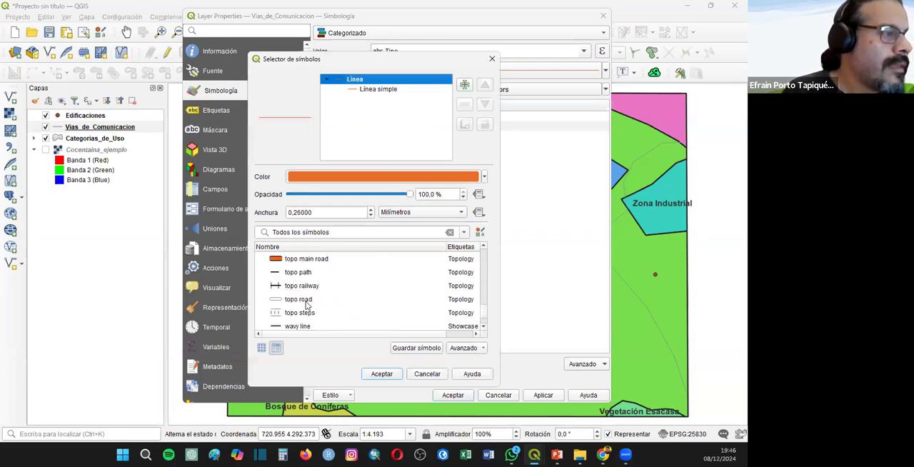
pyautogui.scroll(-2, 306, 304)
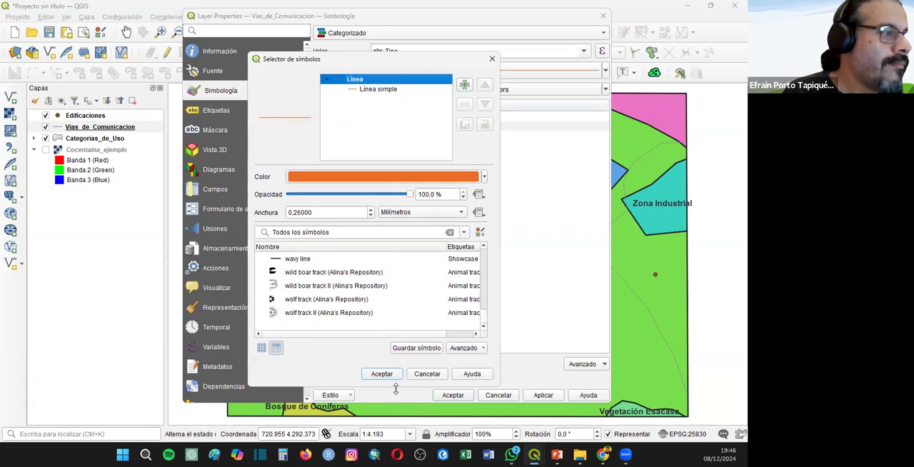
pyautogui.moveTo(396, 389); pyautogui.dragTo(396, 424)
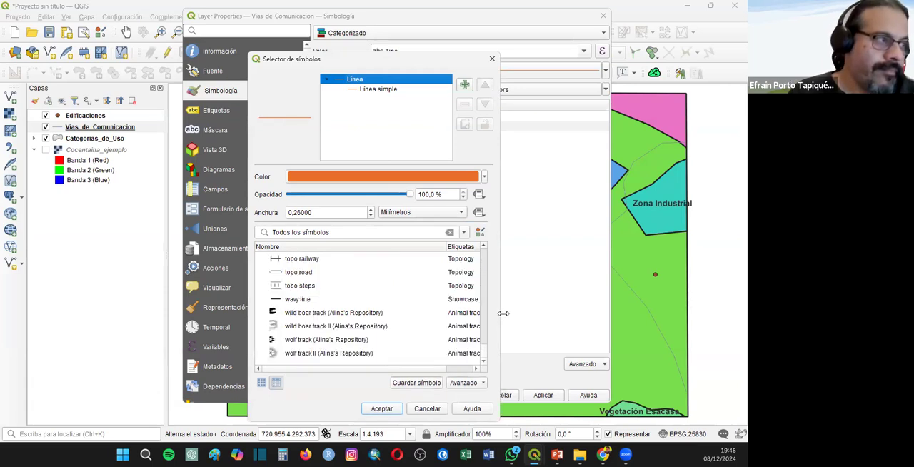
pyautogui.moveTo(504, 313); pyautogui.dragTo(571, 313)
pyautogui.scroll(3, 376, 335)
pyautogui.scroll(10, 375, 332)
pyautogui.scroll(6, 375, 332)
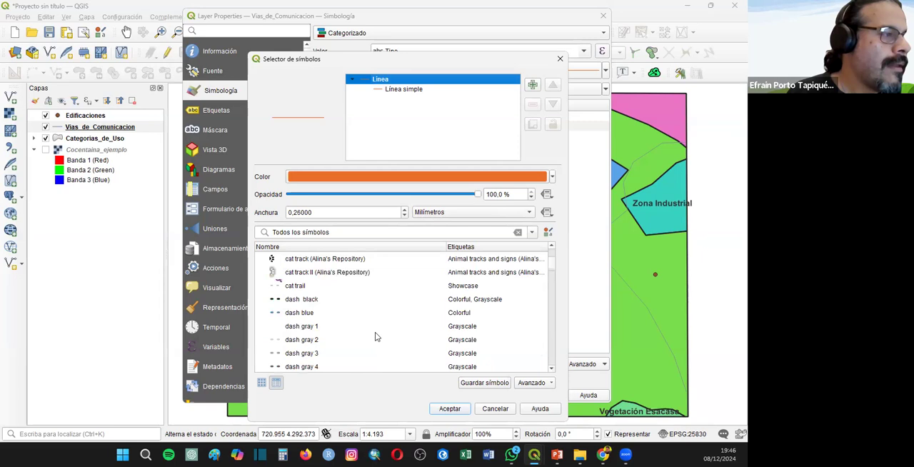
pyautogui.scroll(-1, 374, 332)
pyautogui.scroll(3, 375, 332)
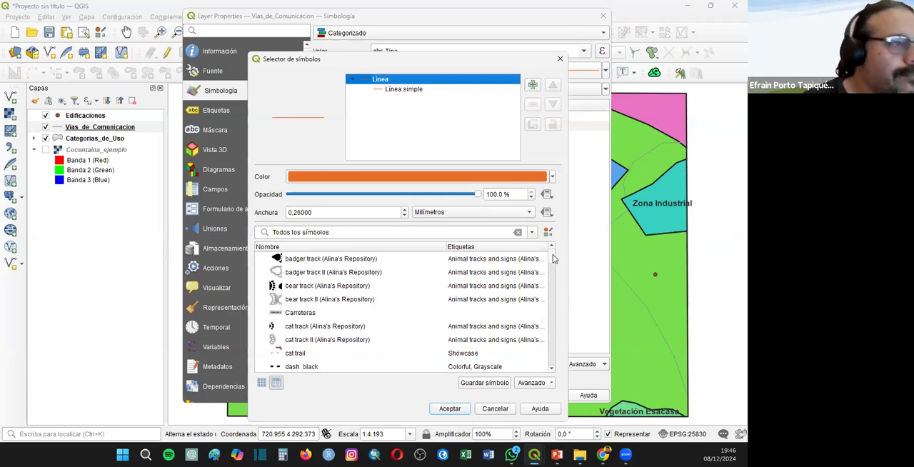
pyautogui.moveTo(553, 260); pyautogui.dragTo(549, 296)
pyautogui.click(299, 273)
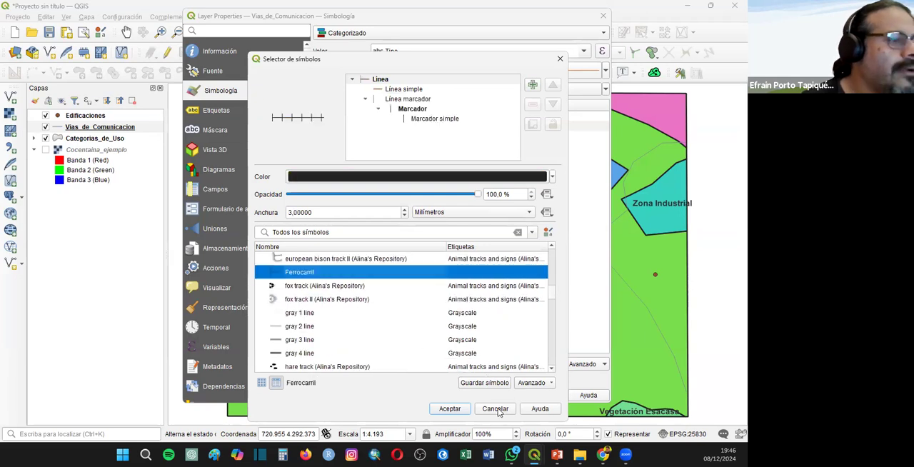
pyautogui.click(451, 407)
pyautogui.click(465, 395)
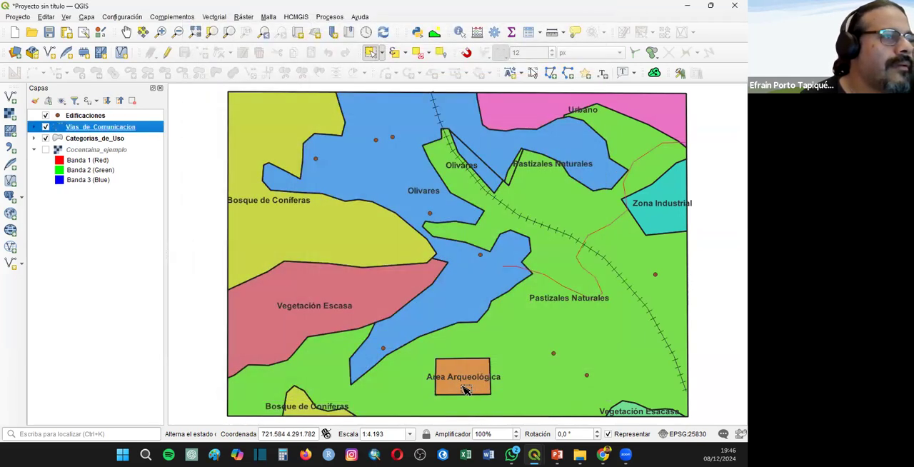
# - Classify the Edificaciones symbology as Categorizado by the Tipo field and remove the category for all other values
pyautogui.rightClick(85, 118)
pyautogui.click(307, 257)
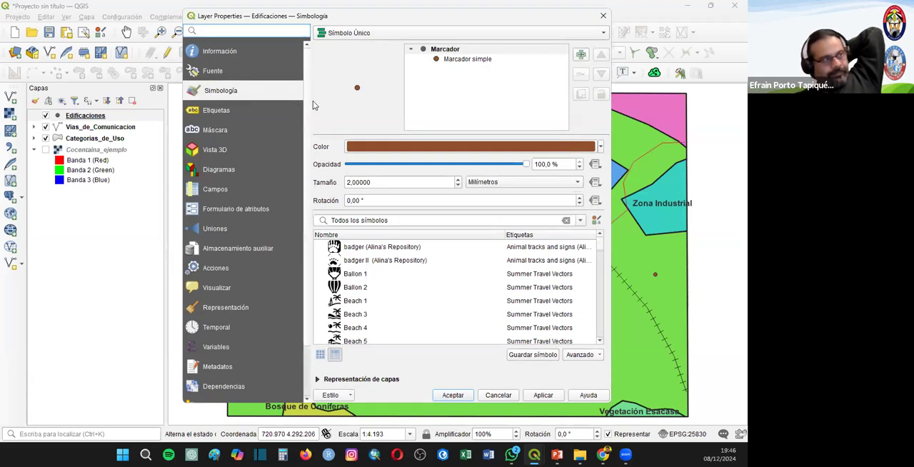
pyautogui.click(435, 34)
pyautogui.click(523, 50)
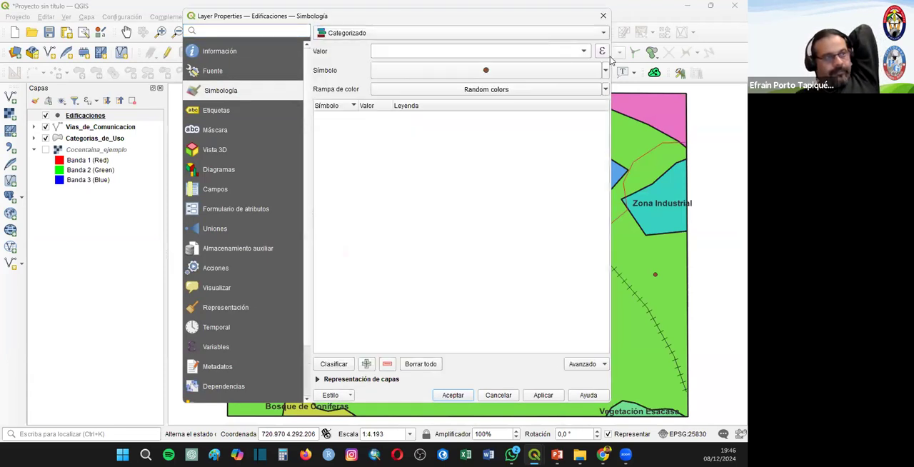
pyautogui.click(584, 51)
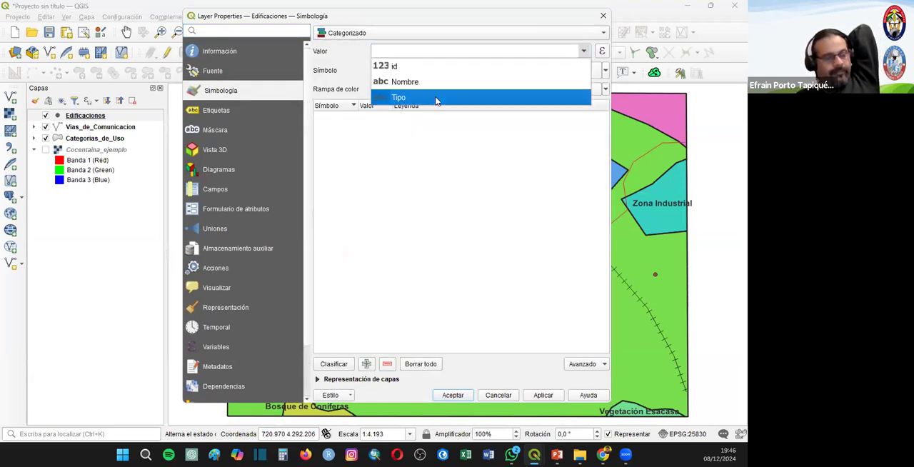
pyautogui.click(436, 99)
pyautogui.click(346, 367)
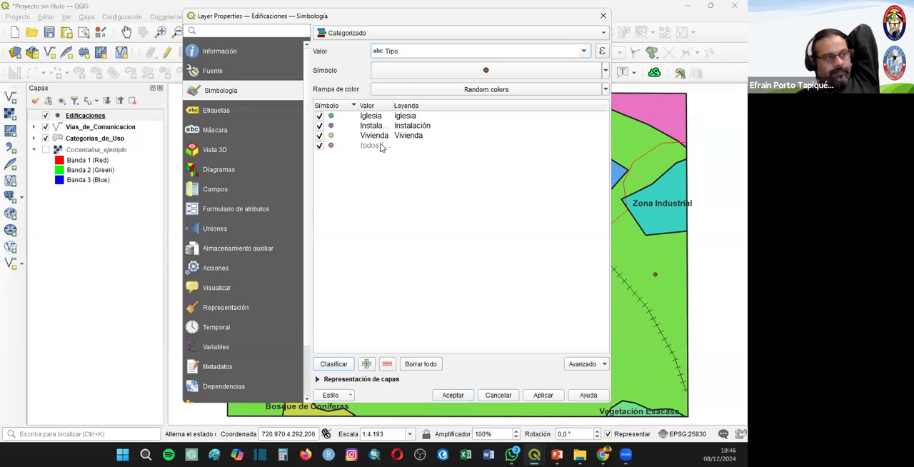
pyautogui.click(381, 147)
pyautogui.click(387, 364)
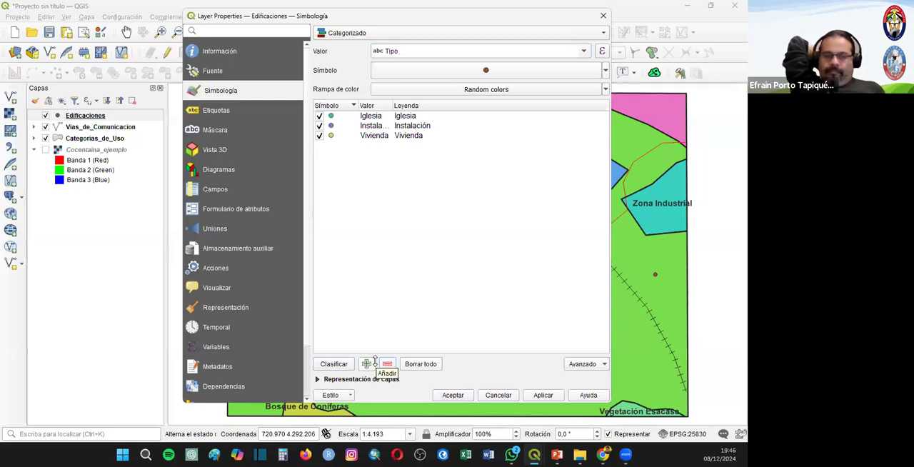
# - Move the Vivienda category to the first position and change its symbol layer type to Marcador SVG
pyautogui.click(376, 129)
pyautogui.moveTo(367, 134); pyautogui.dragTo(370, 112)
pyautogui.doubleClick(330, 115)
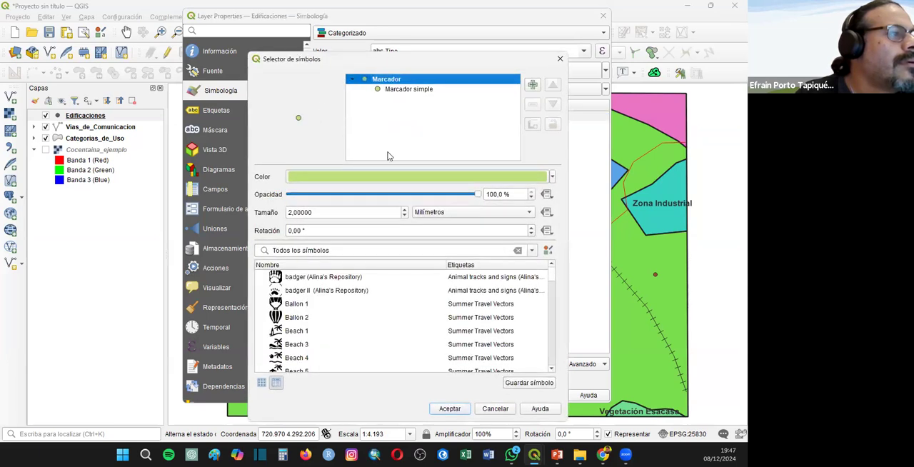
pyautogui.click(398, 89)
pyautogui.click(366, 178)
pyautogui.click(366, 178)
pyautogui.scroll(-1, 560, 203)
pyautogui.scroll(-5, 560, 203)
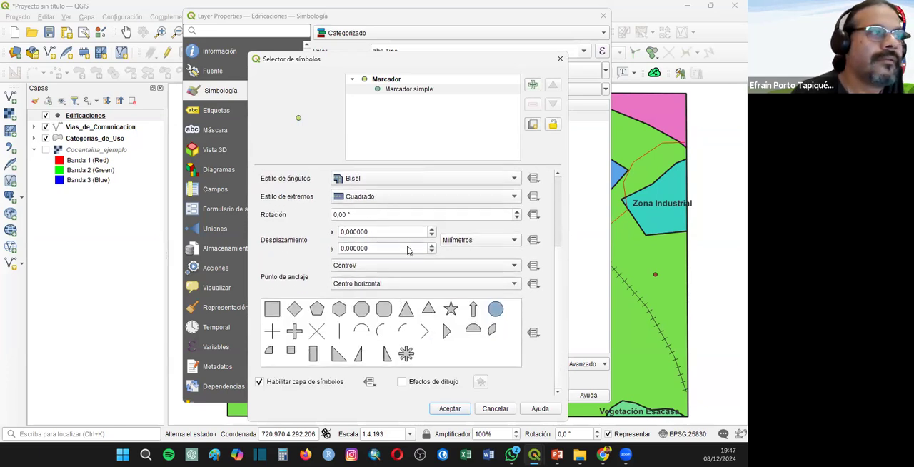
pyautogui.scroll(2, 431, 244)
pyautogui.scroll(4, 414, 218)
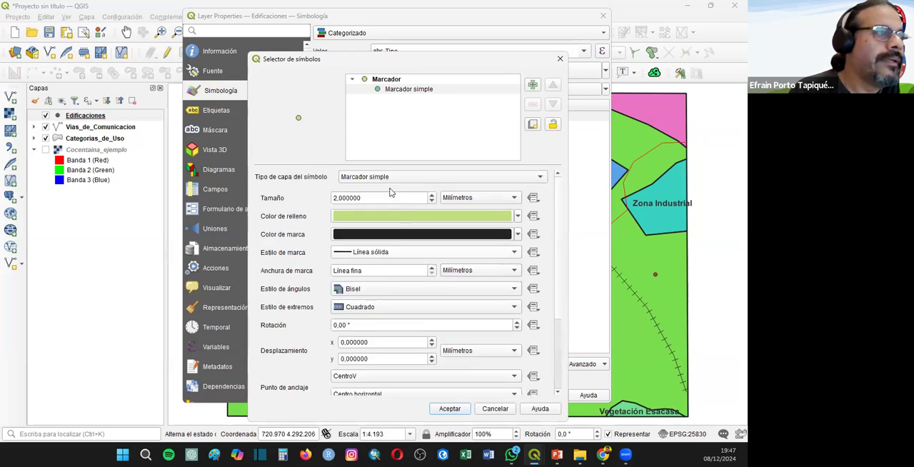
pyautogui.click(382, 179)
pyautogui.click(530, 239)
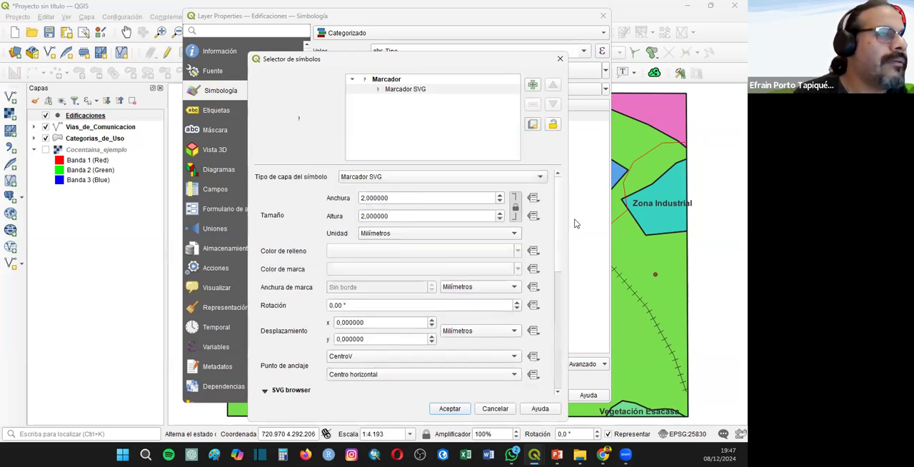
# - Search the SVG images for "home" and assign the house icon to the Vivienda category
pyautogui.scroll(-5, 561, 259)
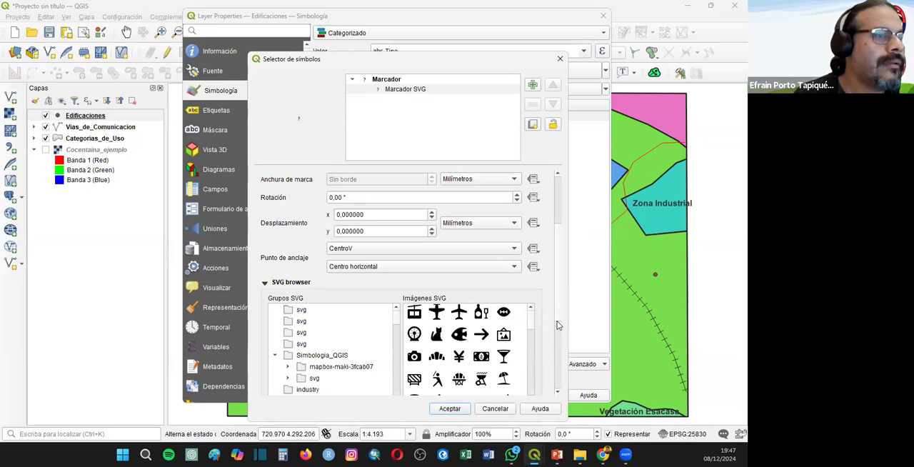
pyautogui.scroll(-5, 525, 331)
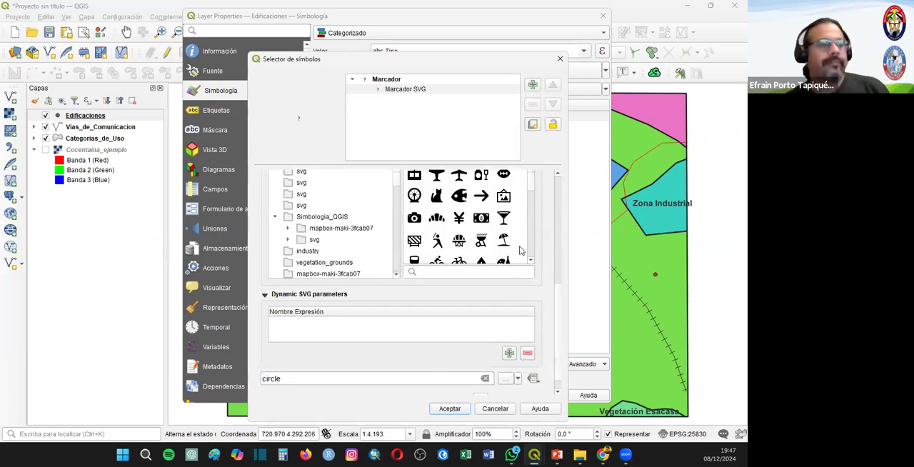
pyautogui.scroll(-1, 385, 282)
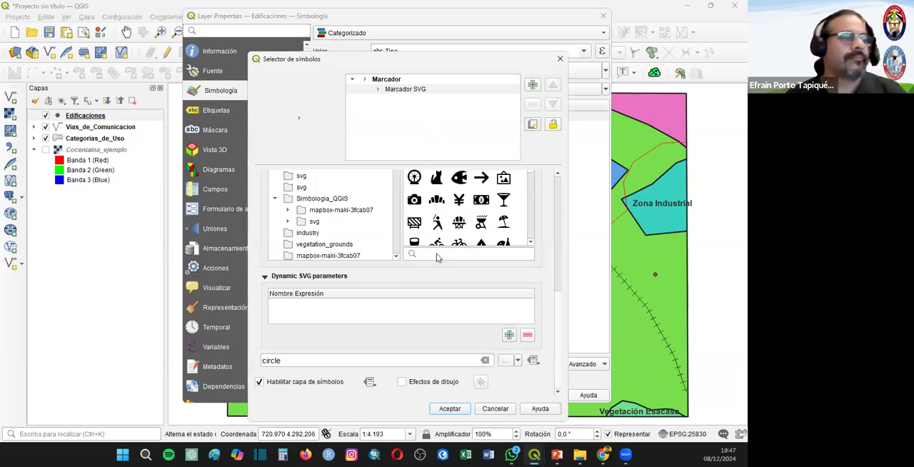
pyautogui.scroll(1, 436, 254)
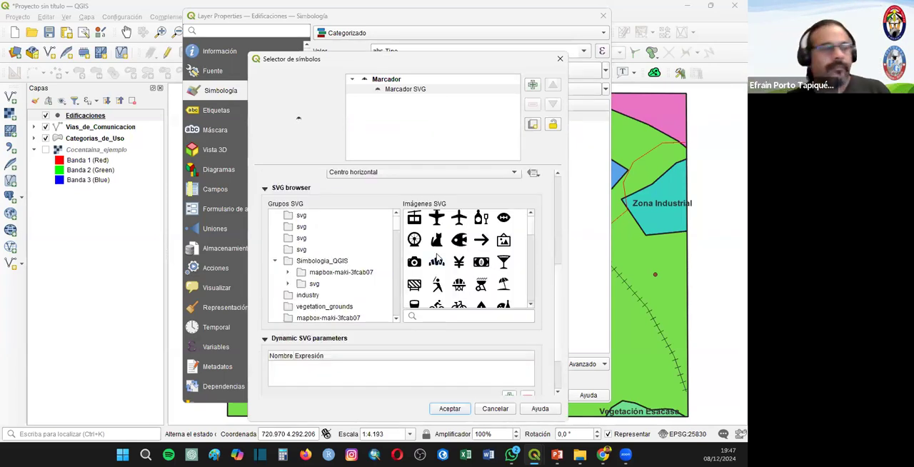
pyautogui.click(430, 317)
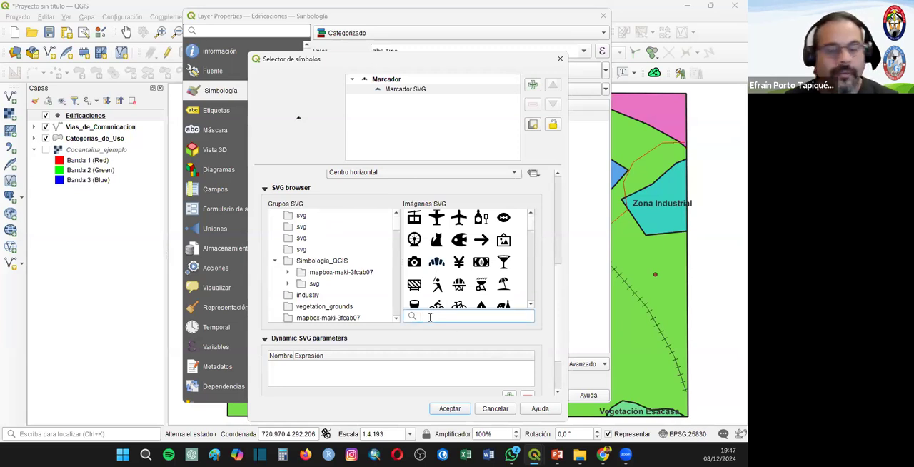
pyautogui.write('home')
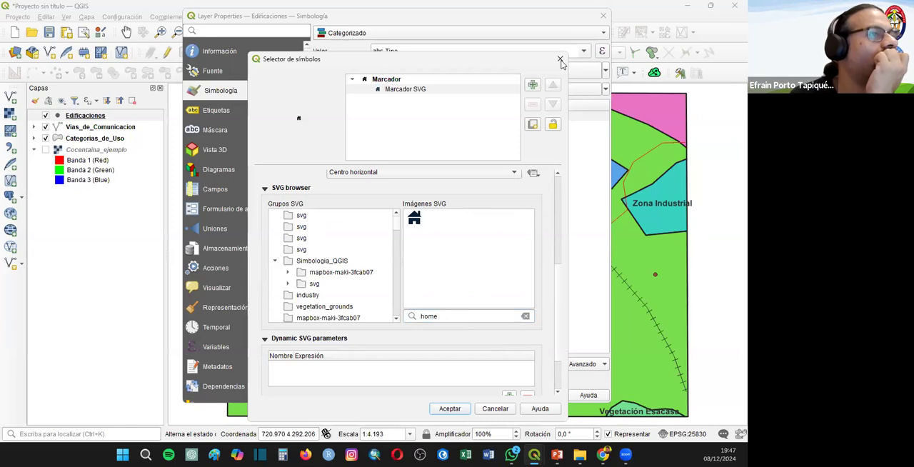
pyautogui.click(395, 91)
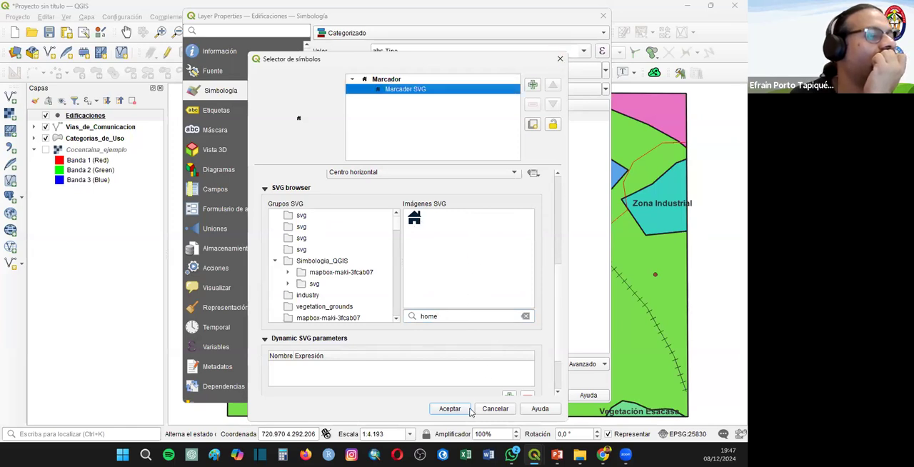
pyautogui.click(450, 408)
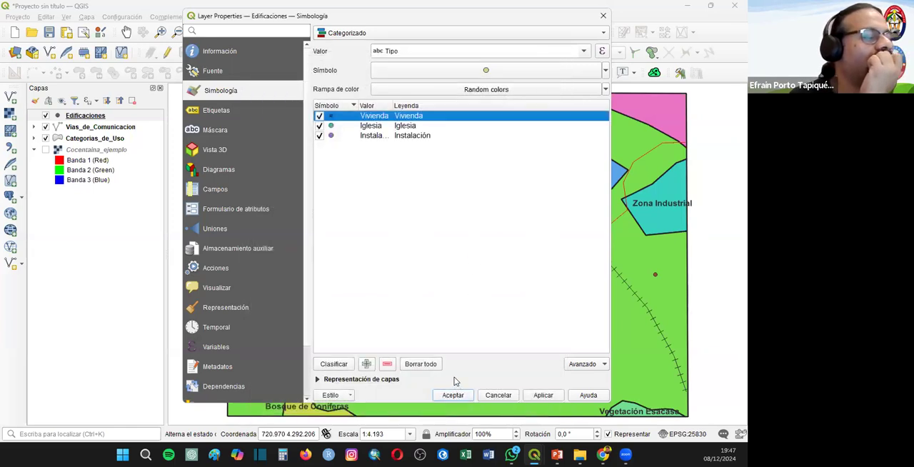
# - Browse the marker library for the Iglesia category's symbol, filtering by the Animal tracks and signs group
pyautogui.doubleClick(332, 127)
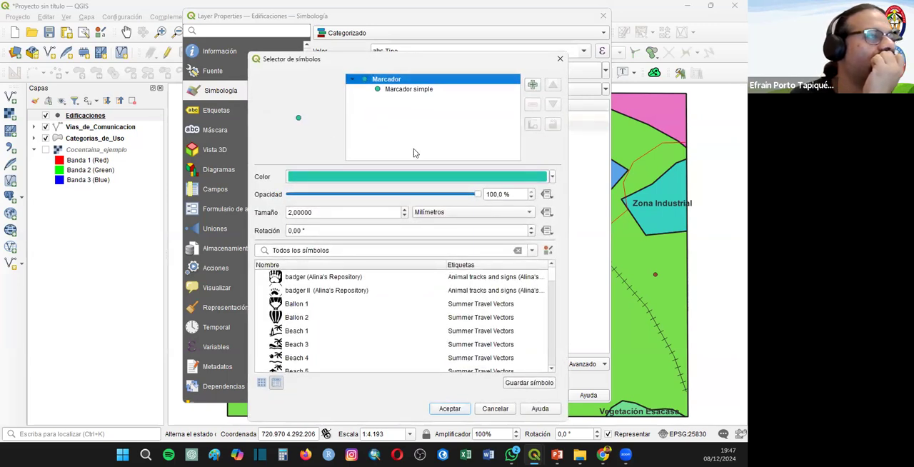
pyautogui.click(409, 90)
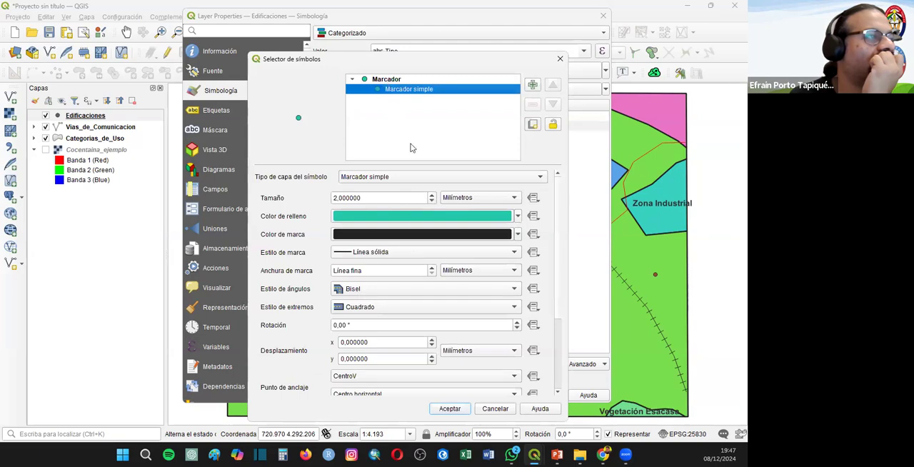
pyautogui.press('Up')
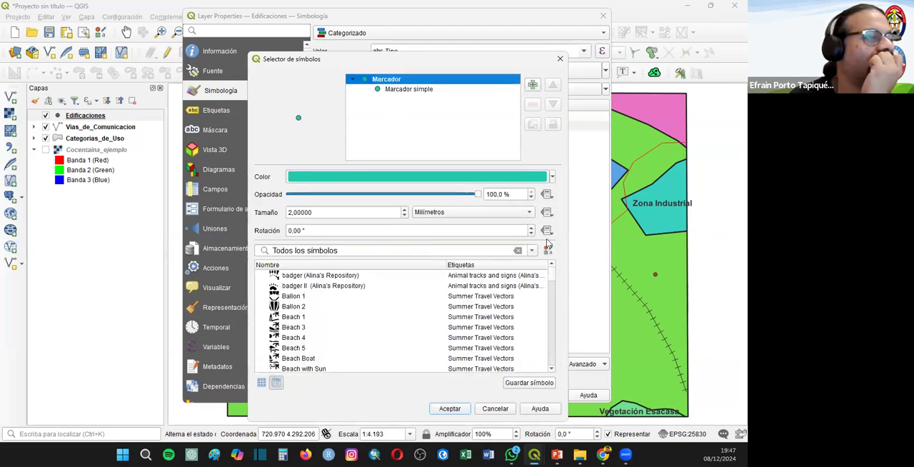
pyautogui.click(419, 90)
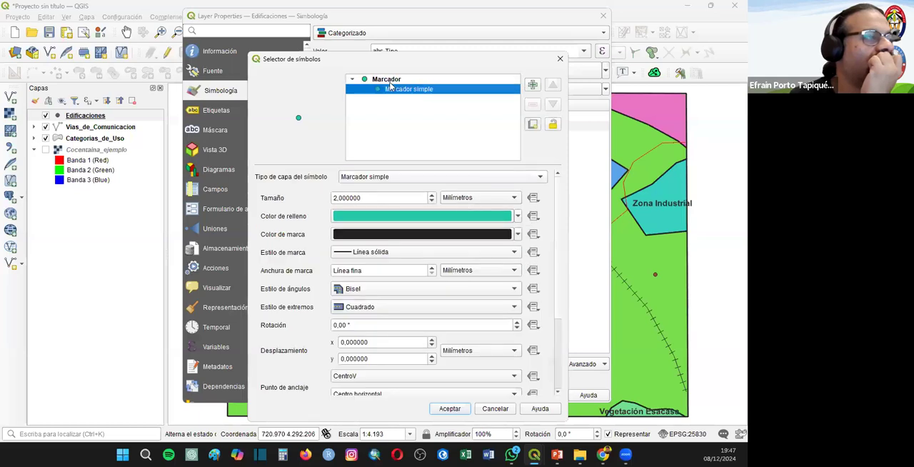
pyautogui.press('Up')
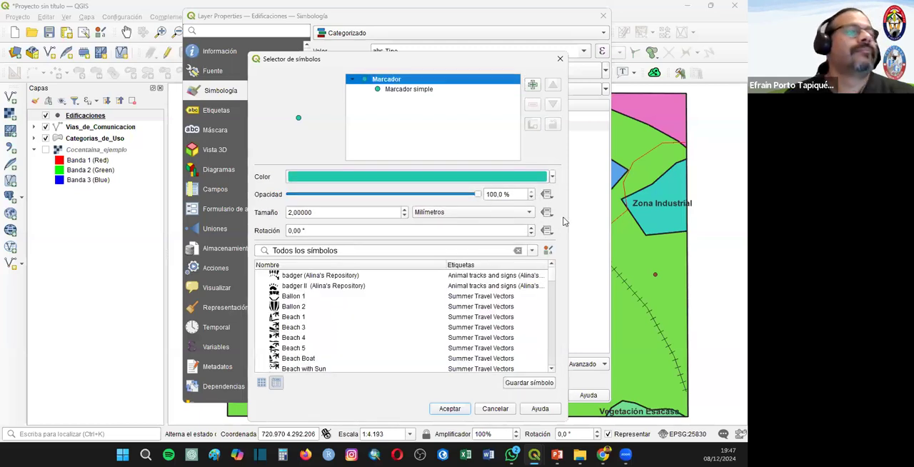
pyautogui.click(531, 250)
pyautogui.click(552, 278)
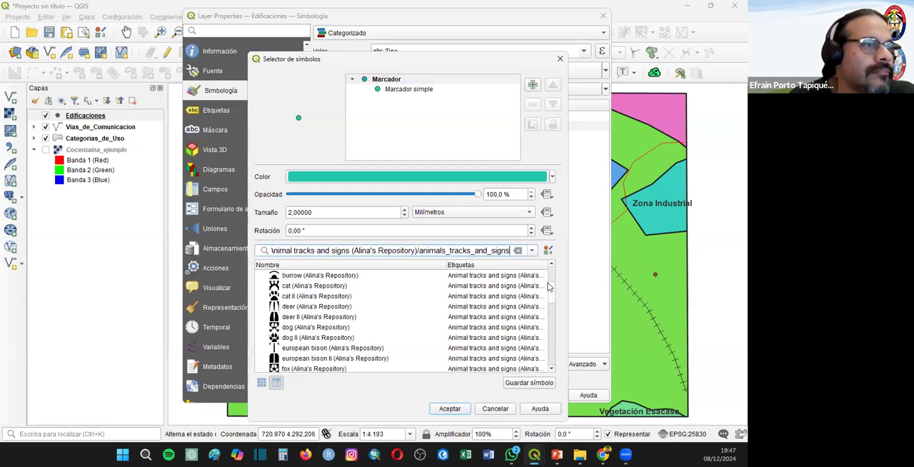
pyautogui.scroll(8, 555, 323)
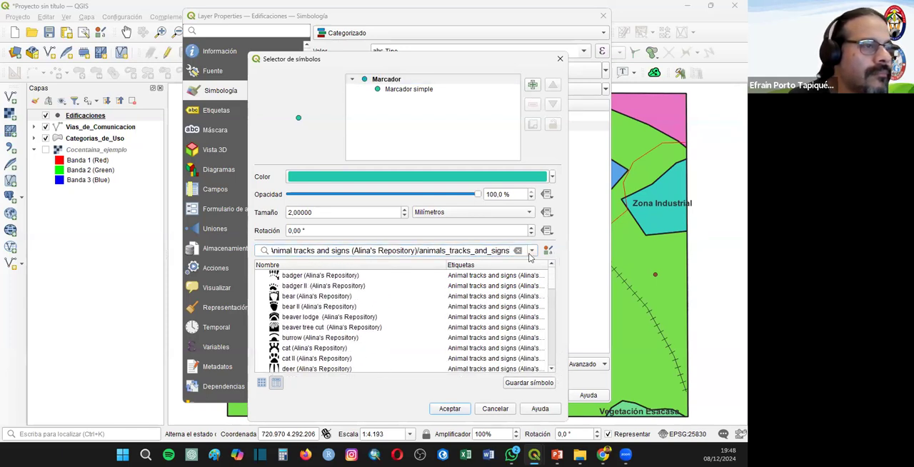
# - Change the Iglesia category's symbol layer type to Marcador SVG and search the SVG images for "church"
pyautogui.click(399, 90)
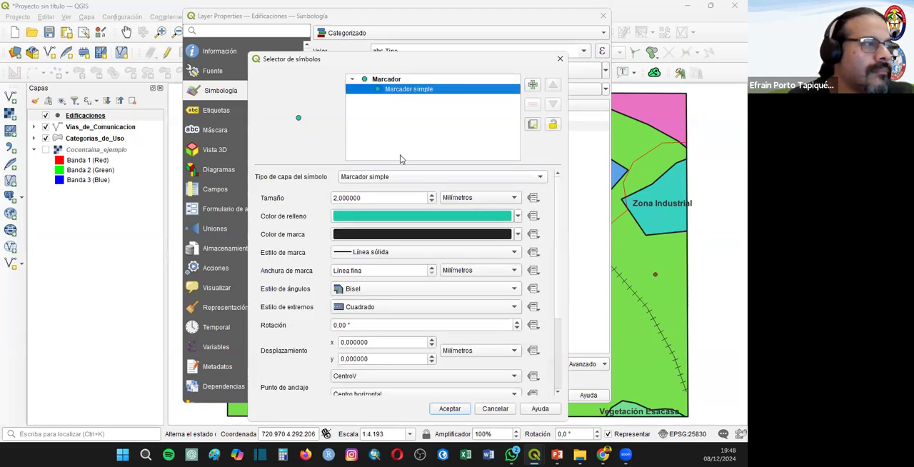
pyautogui.click(395, 178)
pyautogui.click(416, 190)
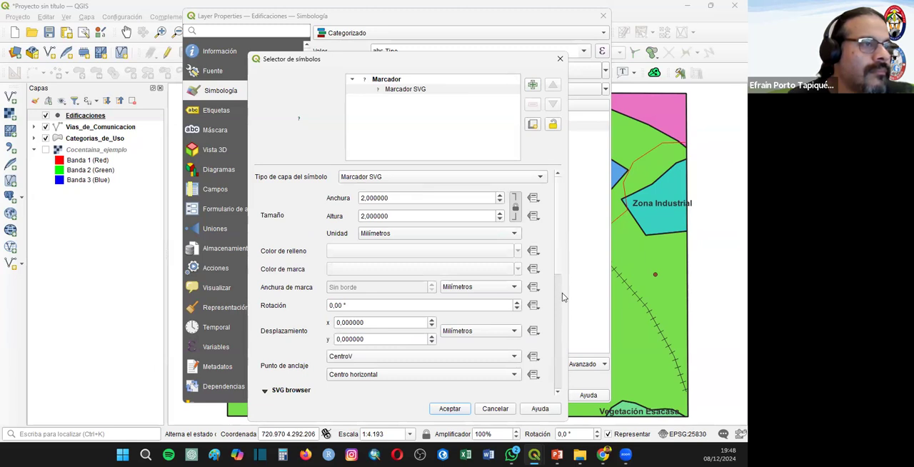
pyautogui.scroll(-5, 562, 292)
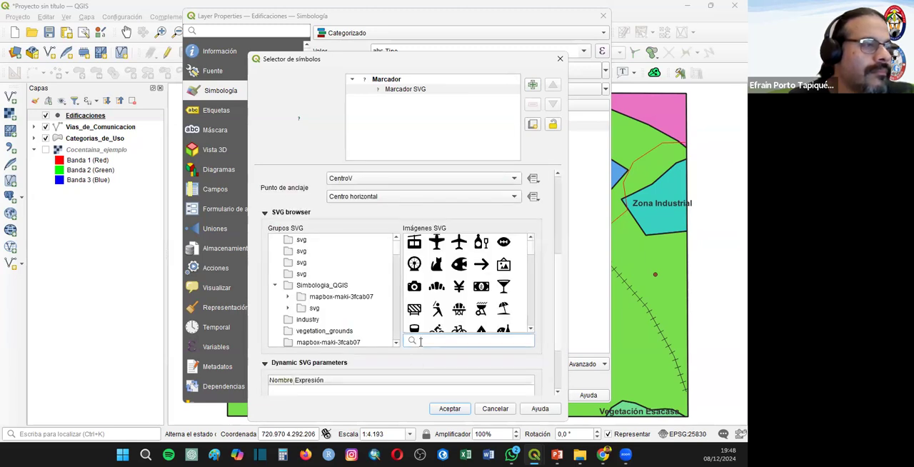
pyautogui.write('church')
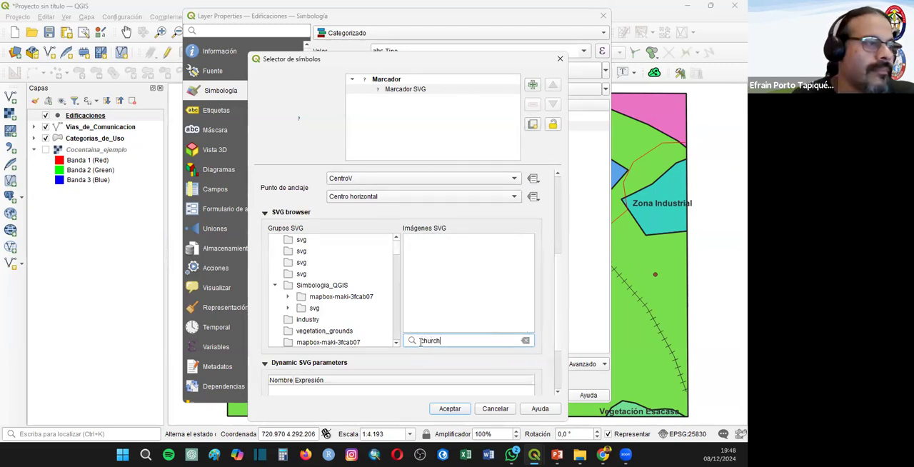
pyautogui.press('Return')
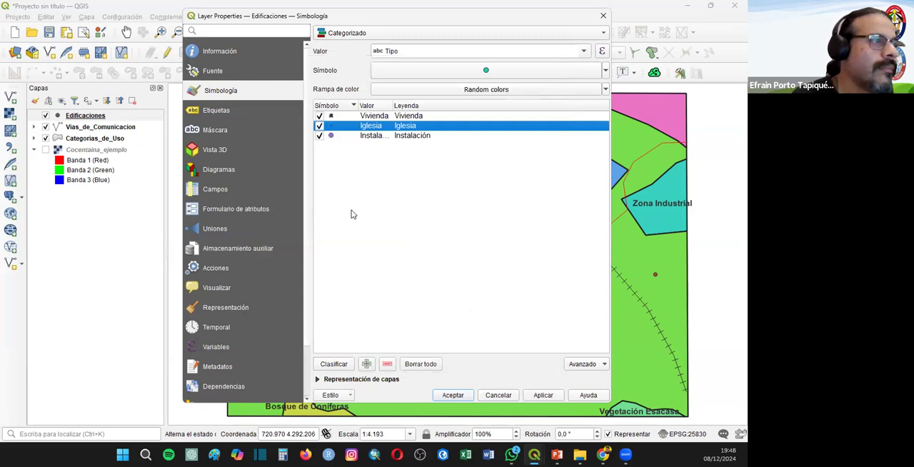
# - Assign the cross SVG image to the Iglesia category's marker
pyautogui.doubleClick(330, 126)
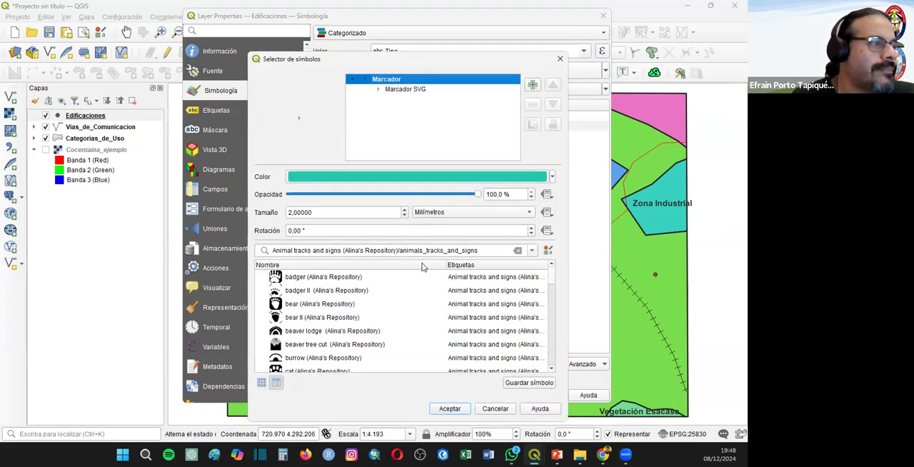
pyautogui.click(406, 89)
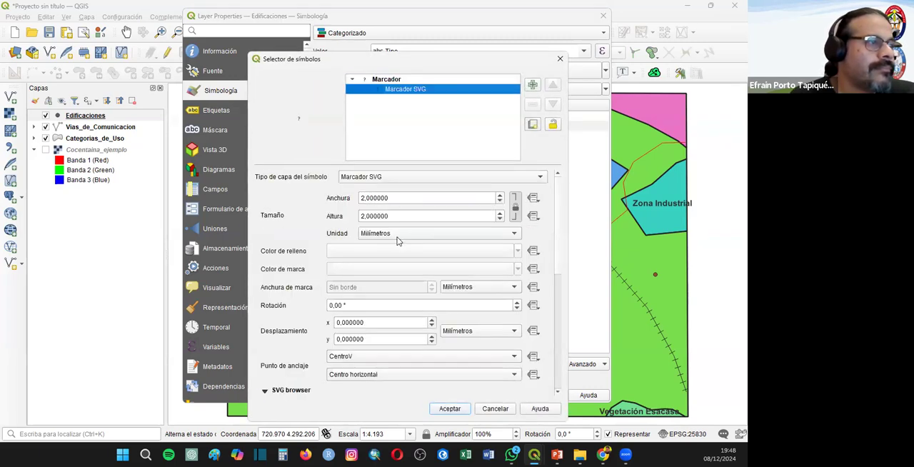
pyautogui.click(386, 179)
pyautogui.click(554, 222)
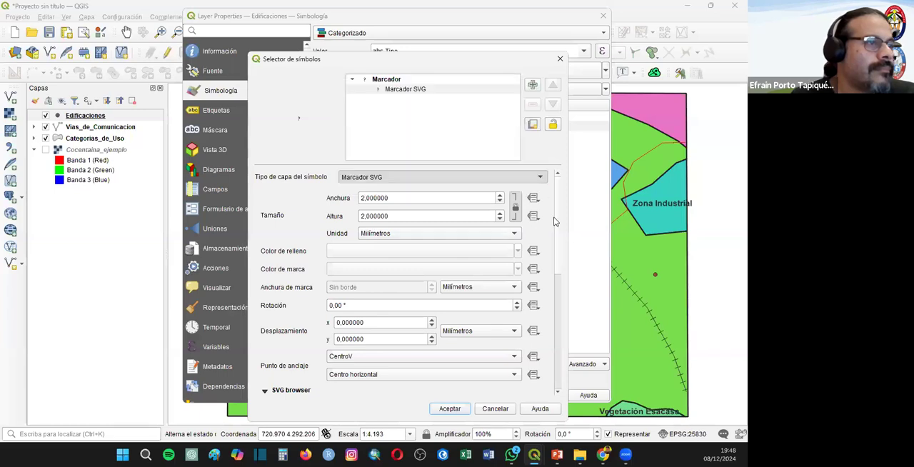
pyautogui.scroll(-5, 557, 273)
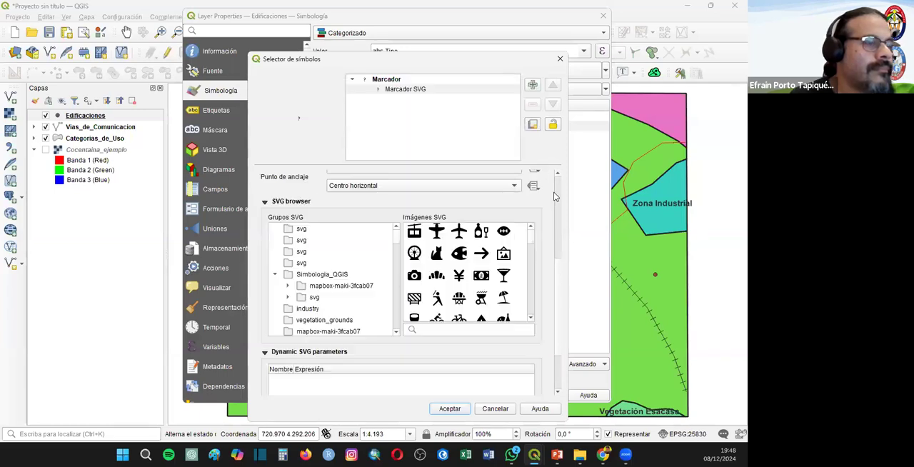
pyautogui.scroll(-4, 463, 282)
pyautogui.scroll(-3, 460, 289)
pyautogui.click(462, 245)
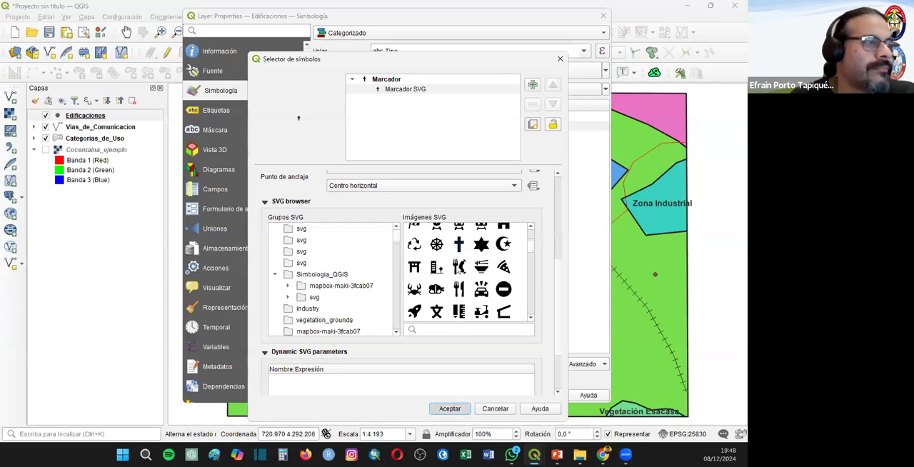
pyautogui.press('Return')
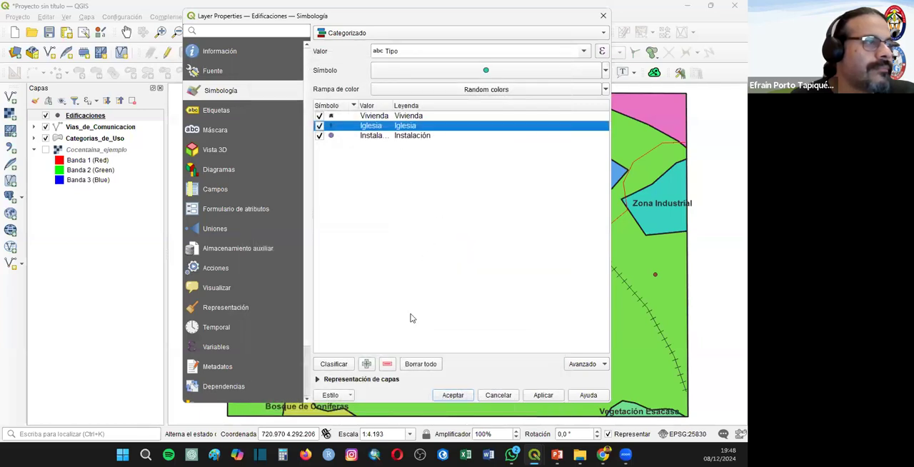
pyautogui.click(367, 364)
pyautogui.click(367, 364)
pyautogui.click(367, 364)
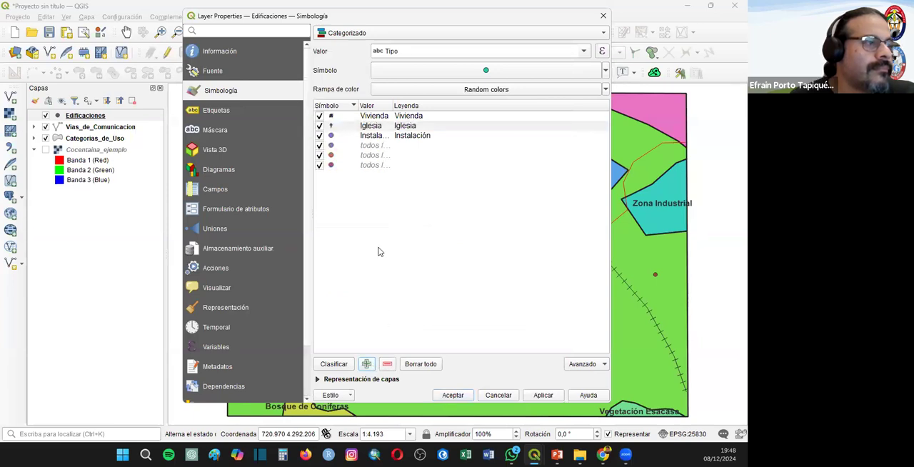
pyautogui.click(371, 167)
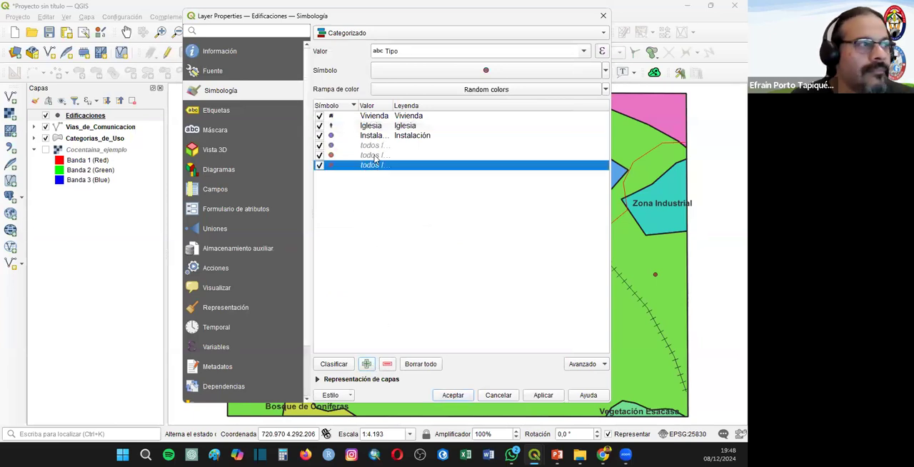
pyautogui.keyDown('ctrl'); pyautogui.click(375, 156); pyautogui.keyUp('ctrl')
pyautogui.keyDown('ctrl'); pyautogui.click(369, 145); pyautogui.keyUp('ctrl')
pyautogui.click(387, 364)
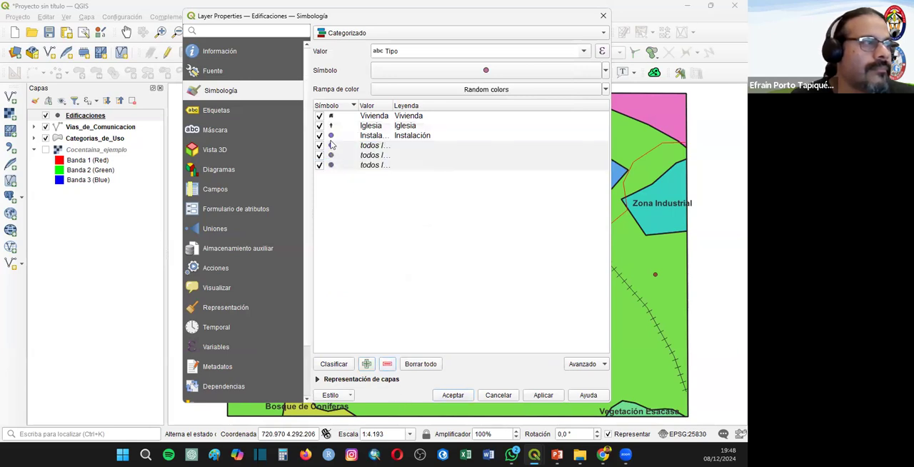
# - Set the size of the Iglesia category's cross marker to 4 mm
pyautogui.doubleClick(332, 126)
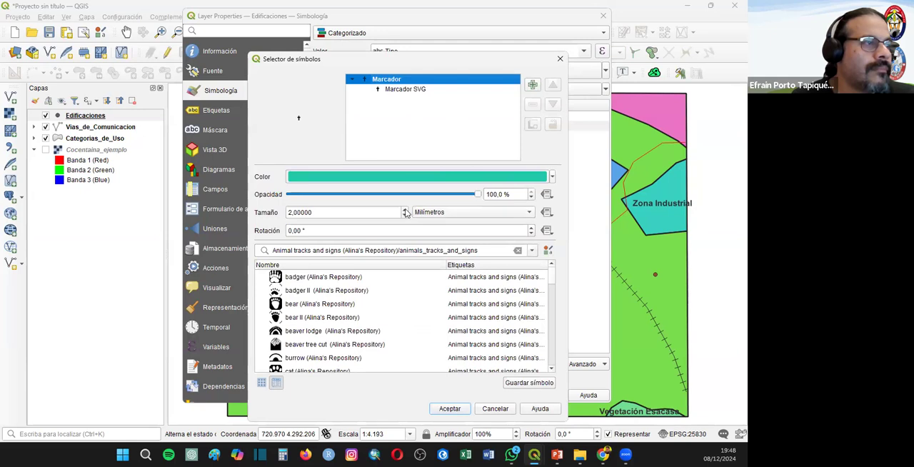
pyautogui.click(405, 210)
pyautogui.click(405, 209)
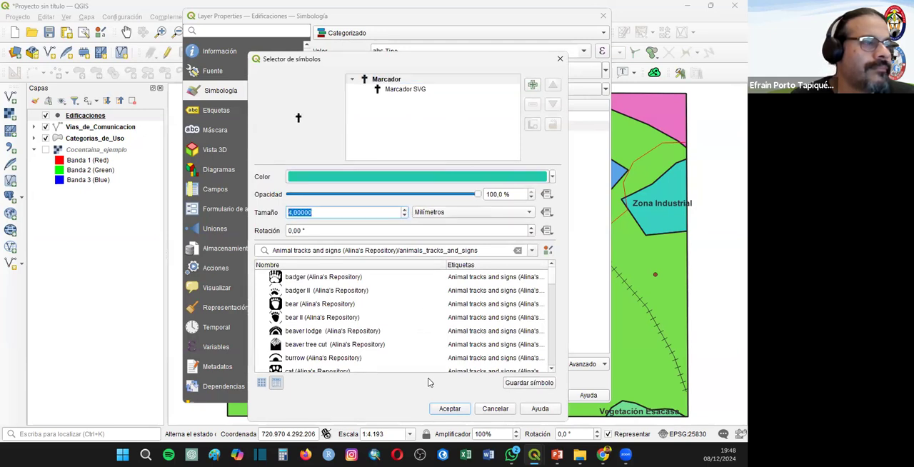
pyautogui.click(449, 409)
# - Clear the symbol filter for the Instalación category and change its symbol layer type to Marcador SVG
pyautogui.doubleClick(331, 137)
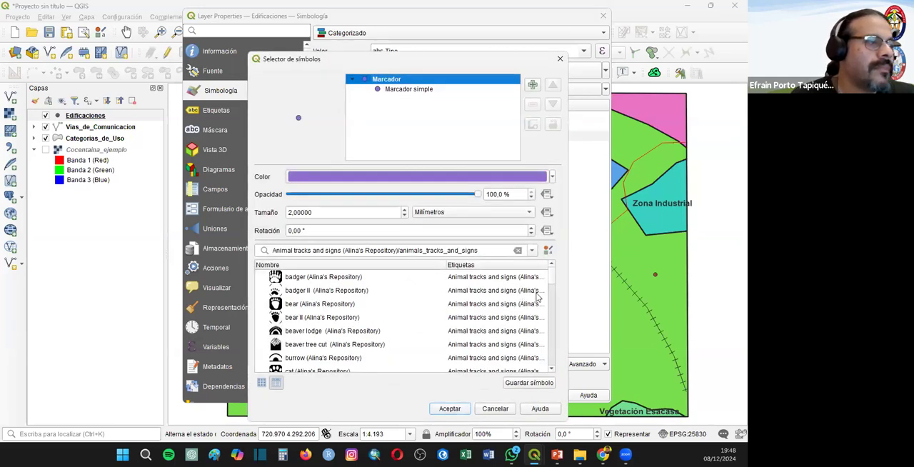
pyautogui.moveTo(554, 285); pyautogui.dragTo(561, 267)
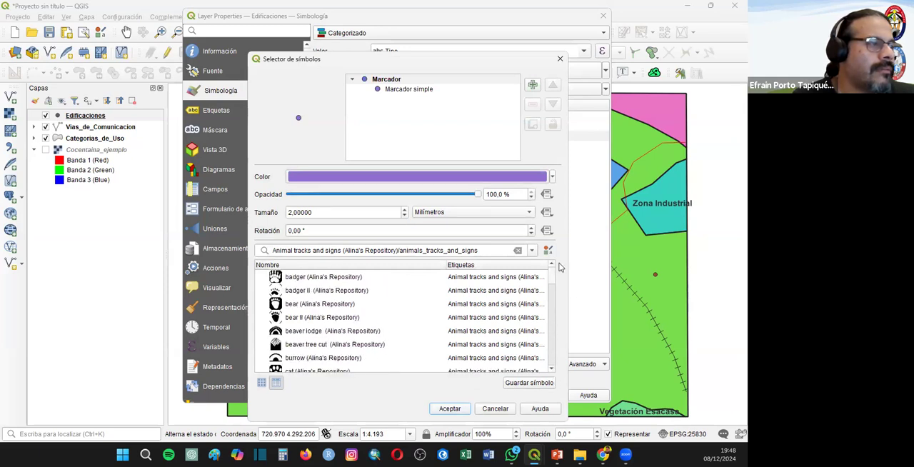
pyautogui.click(517, 252)
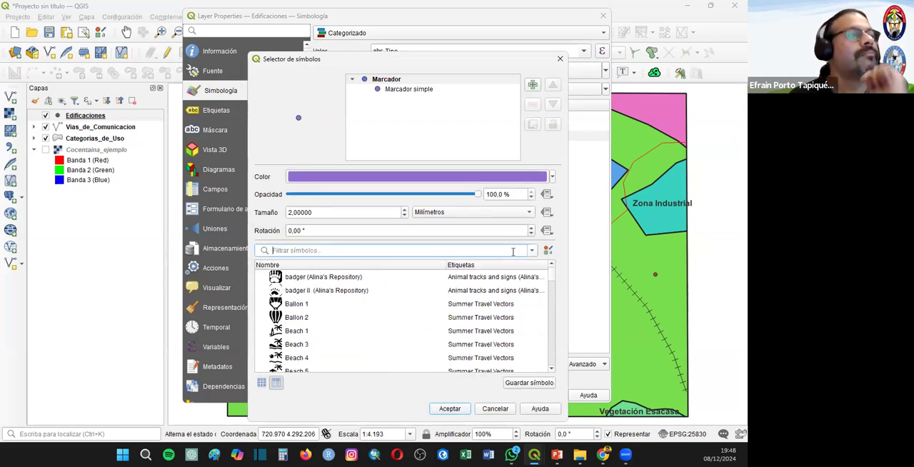
pyautogui.click(408, 90)
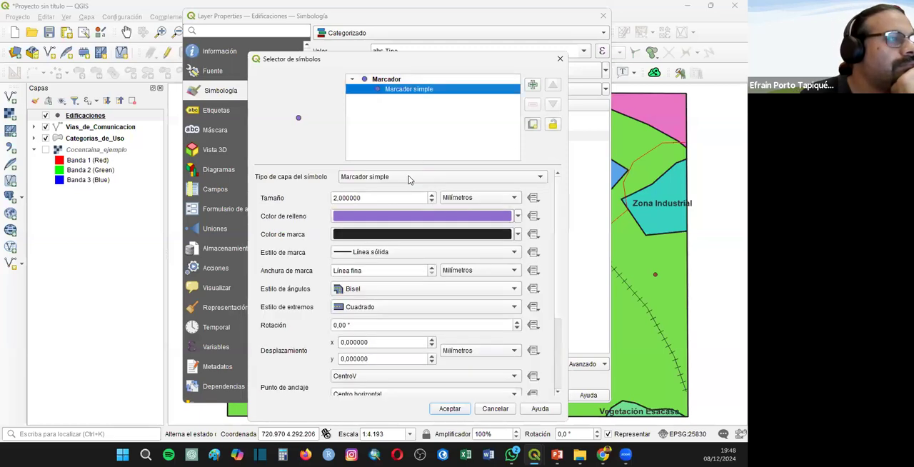
pyautogui.click(408, 179)
pyautogui.click(393, 188)
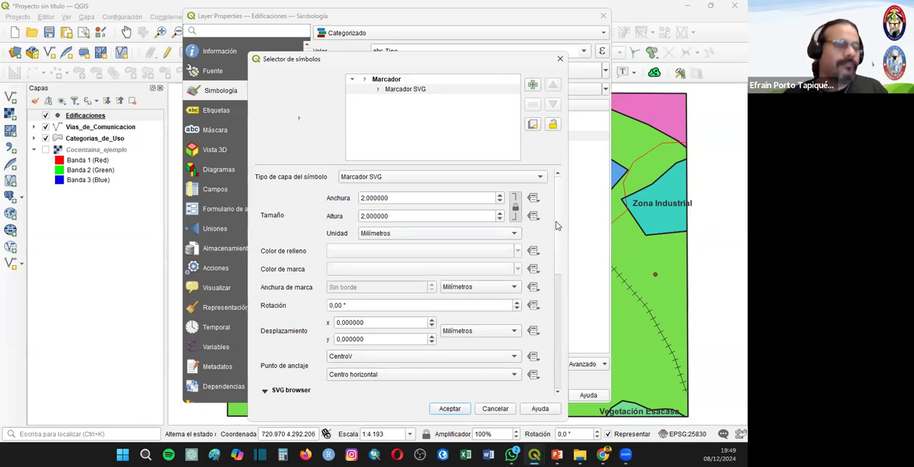
# - Search the SVG images for "facilit" and "depo" to find an icon for the Instalación category, clearing the search after each
pyautogui.scroll(-5, 560, 303)
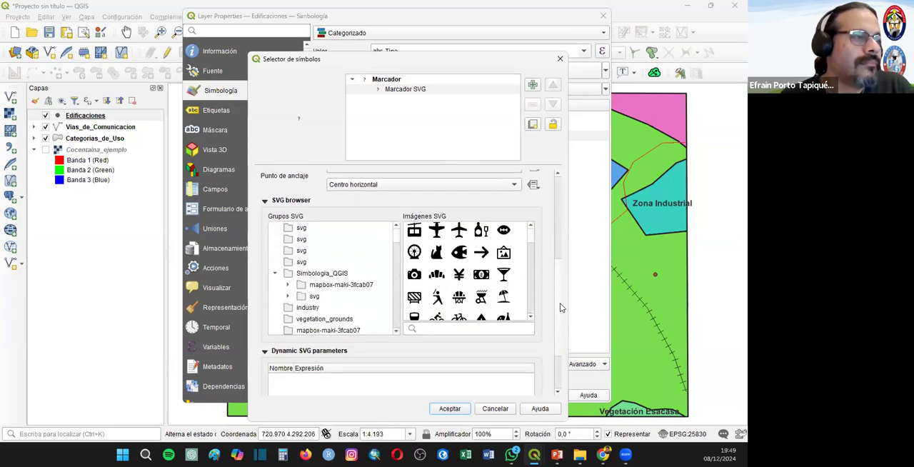
pyautogui.moveTo(530, 236); pyautogui.dragTo(529, 219)
pyautogui.click(437, 330)
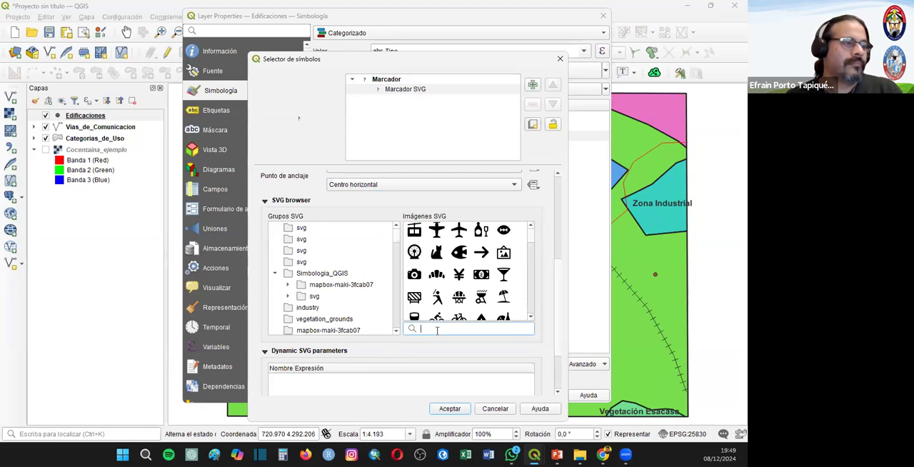
pyautogui.write('t')
pyautogui.write('acili')
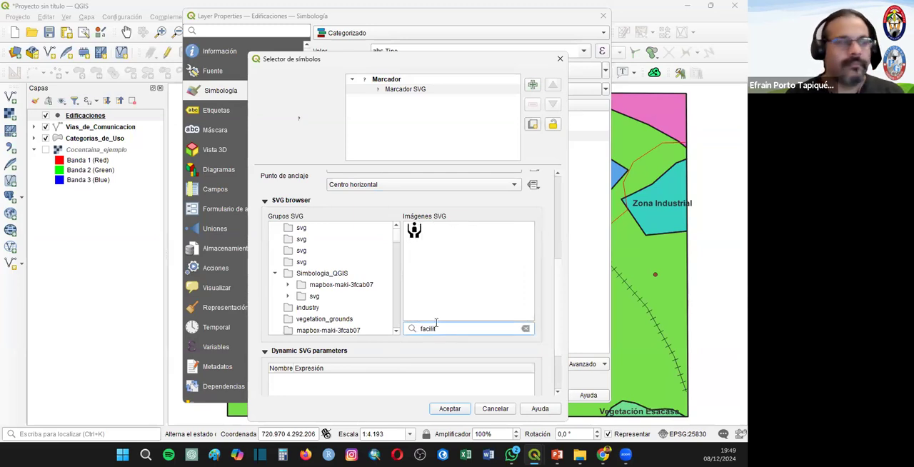
pyautogui.press('BackSpace')
pyautogui.press('BackSpace')
pyautogui.press('BackSpace')
pyautogui.press('BackSpace')
pyautogui.press('BackSpace')
pyautogui.press('BackSpace')
pyautogui.press('BackSpace')
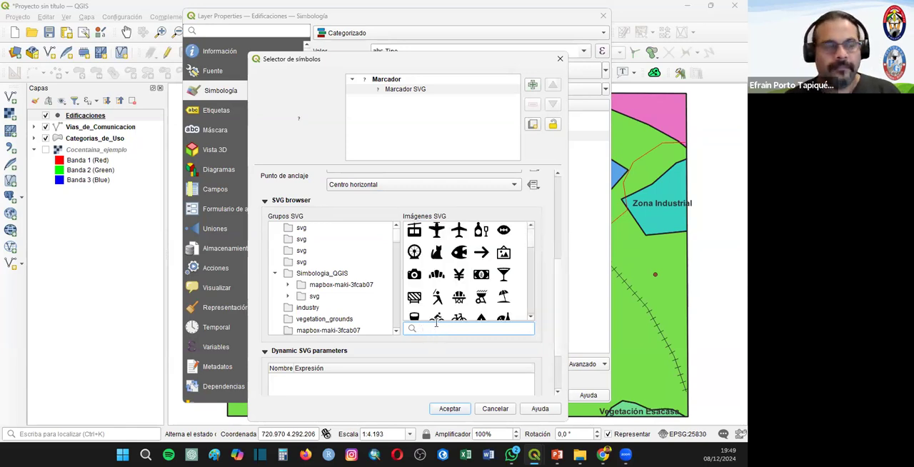
pyautogui.write('depo')
pyautogui.press('BackSpace')
pyautogui.press('BackSpace')
pyautogui.press('BackSpace')
pyautogui.press('BackSpace')
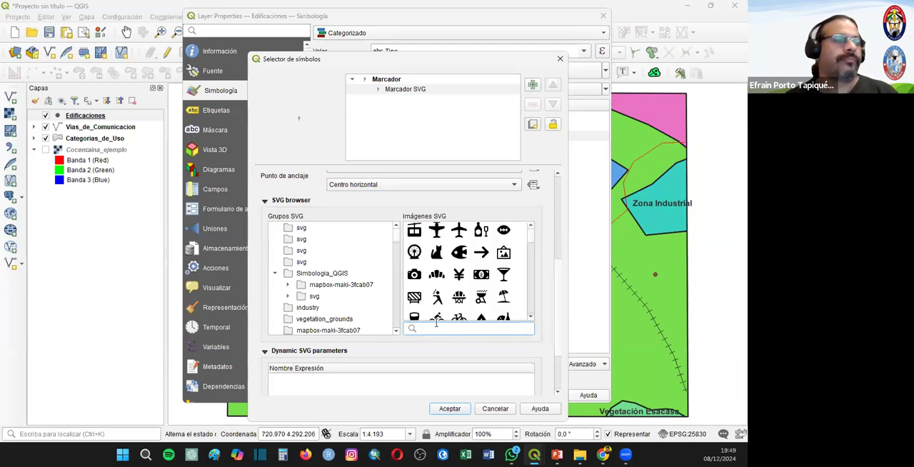
# - Assign the city buildings SVG image to the Instalación category and accept the Edificaciones symbology
pyautogui.scroll(-3, 471, 268)
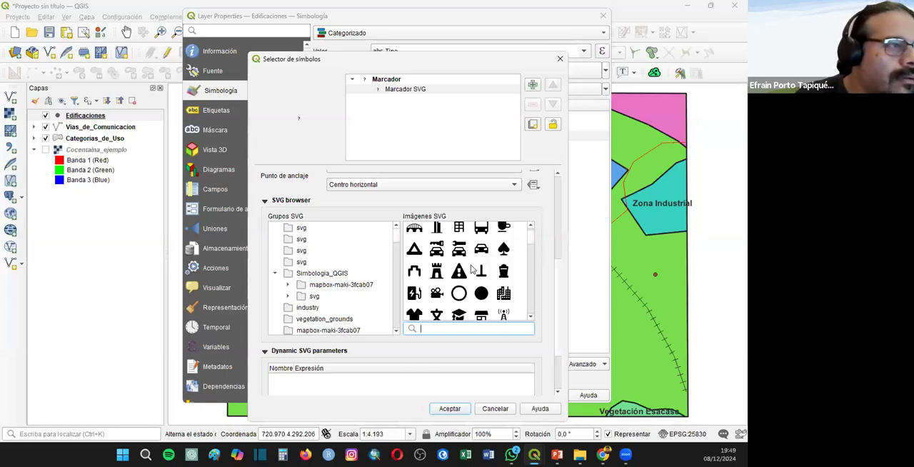
pyautogui.scroll(-3, 492, 264)
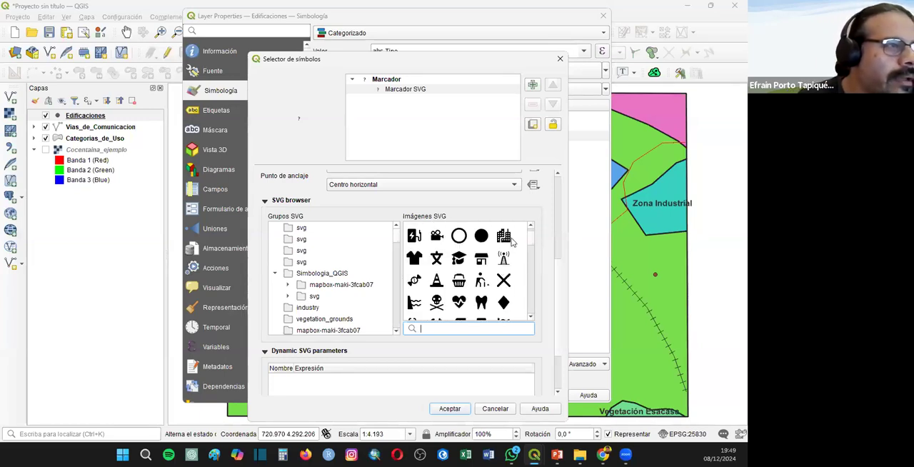
pyautogui.click(463, 410)
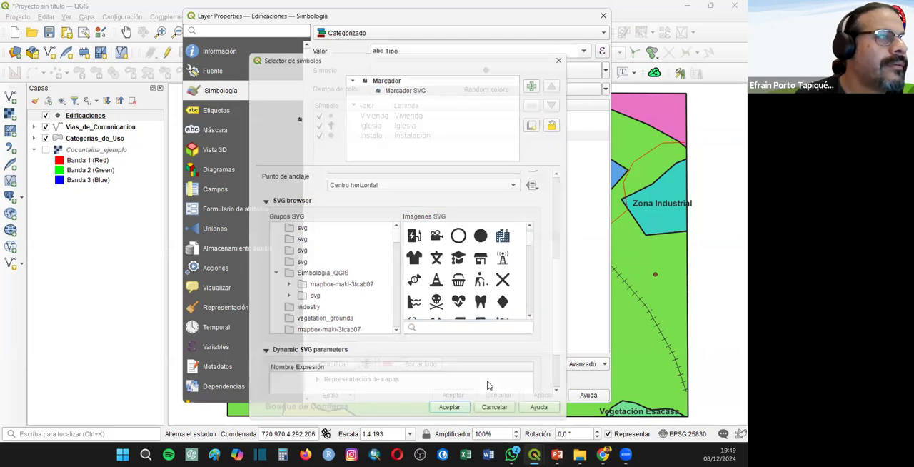
pyautogui.click(452, 395)
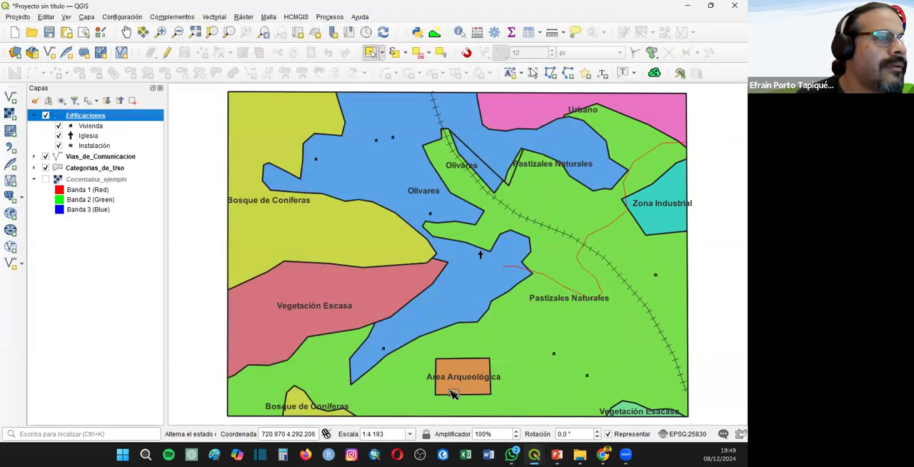
pyautogui.rightClick(91, 114)
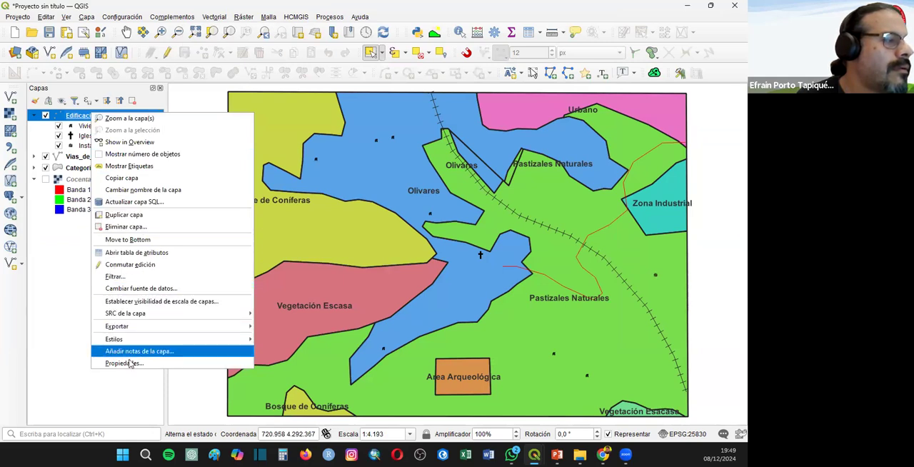
pyautogui.moveTo(139, 329)
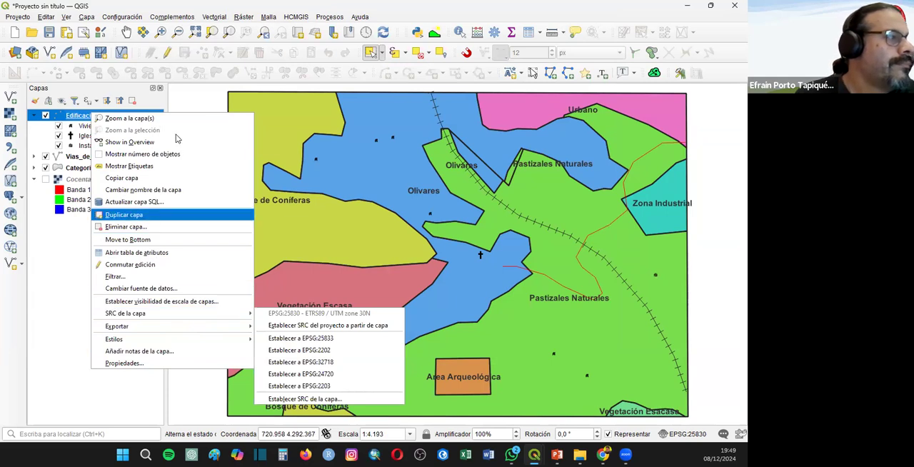
pyautogui.click(161, 107)
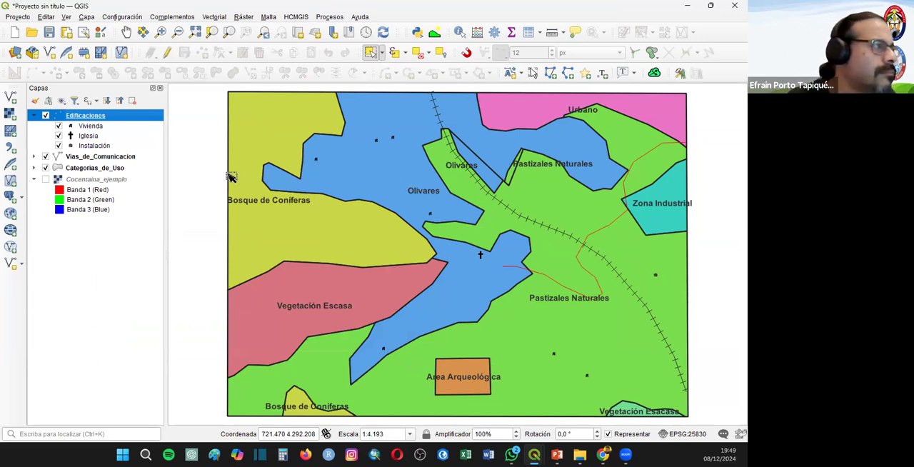
# - Turn on simple labels for the Edificaciones layer, using the Nombre field as the label value
pyautogui.rightClick(81, 115)
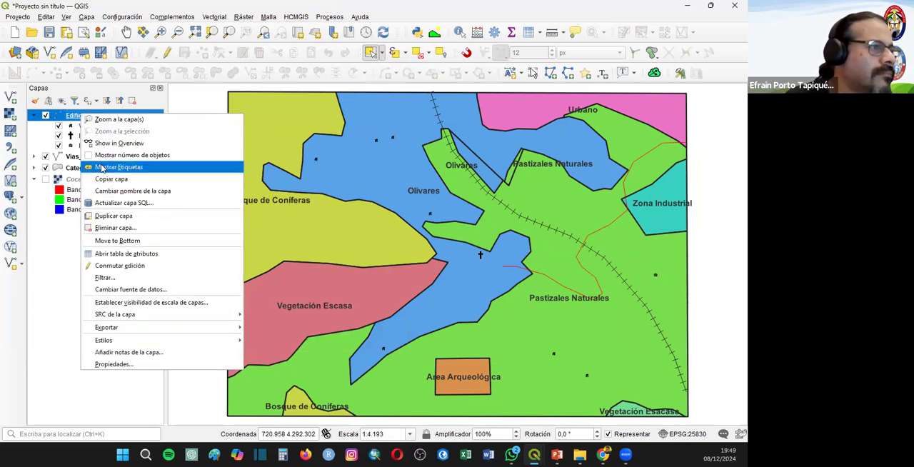
pyautogui.click(100, 168)
pyautogui.rightClick(108, 115)
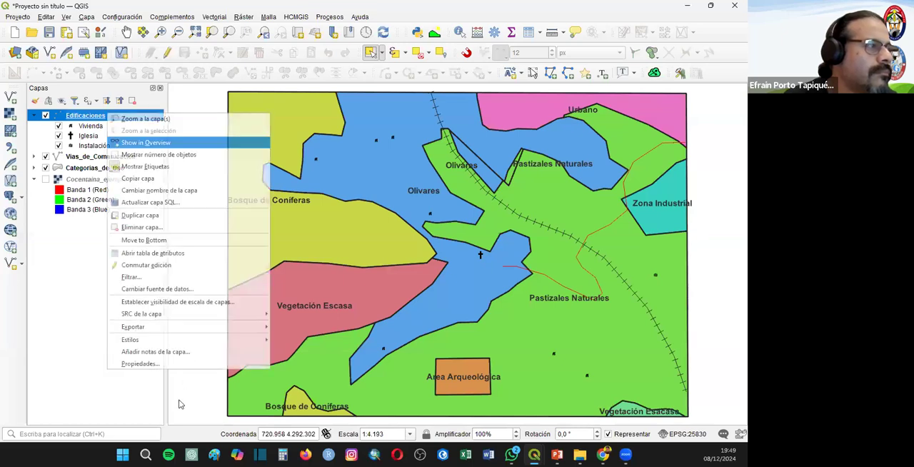
pyautogui.click(157, 363)
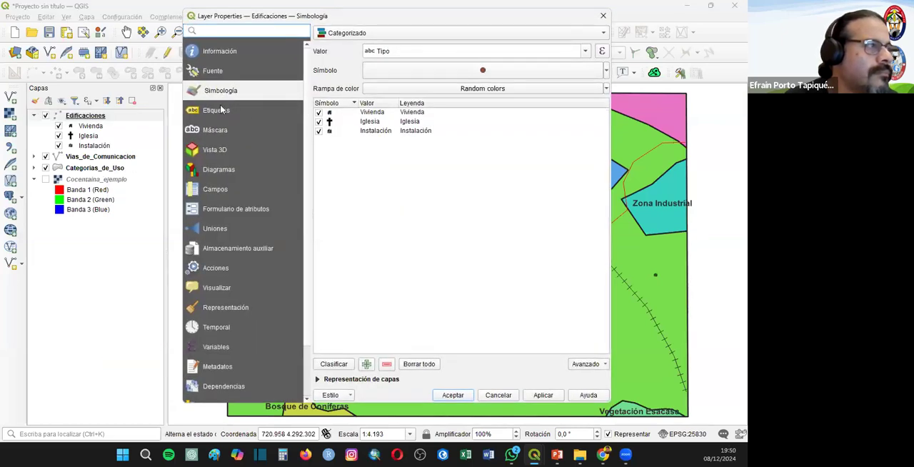
pyautogui.click(217, 110)
pyautogui.click(585, 50)
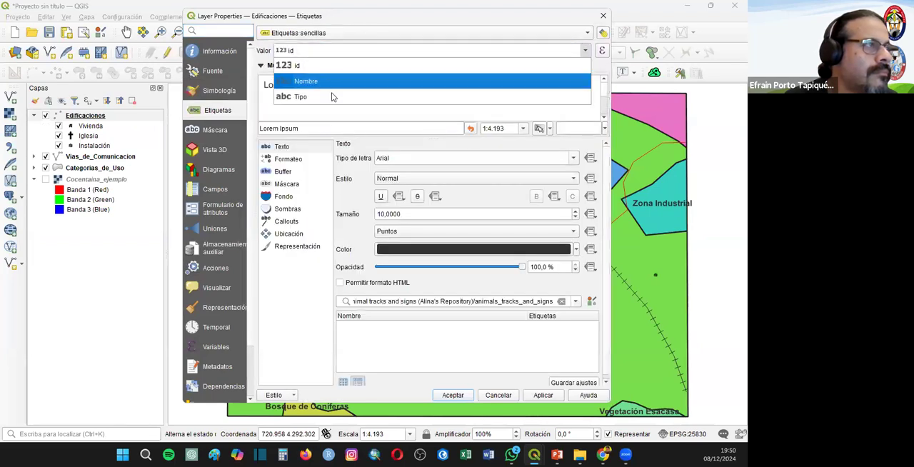
pyautogui.click(332, 79)
pyautogui.click(453, 395)
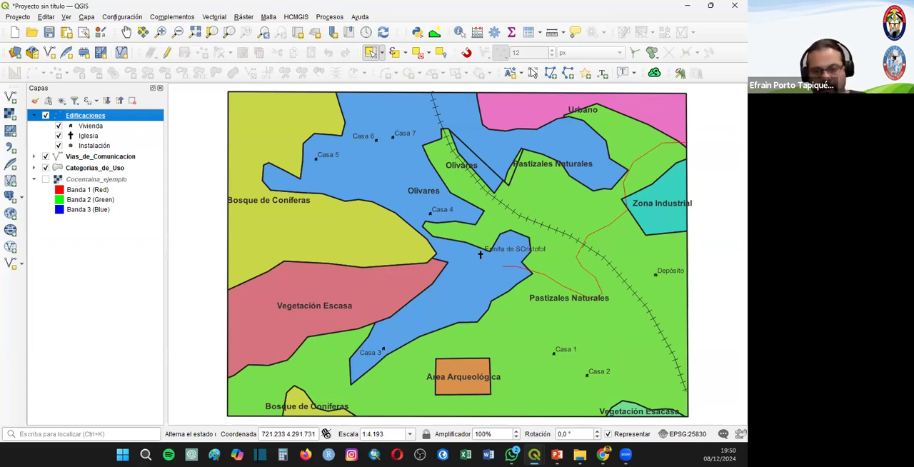
pyautogui.hotkey('alt', 'Tab')
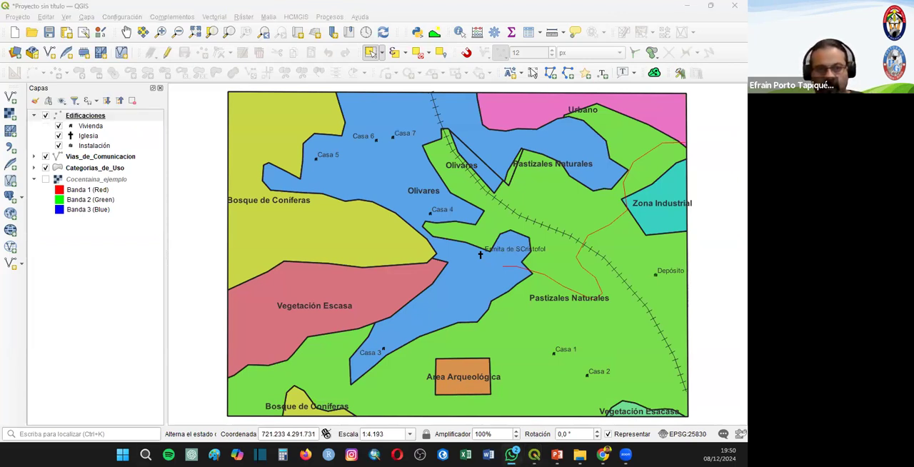
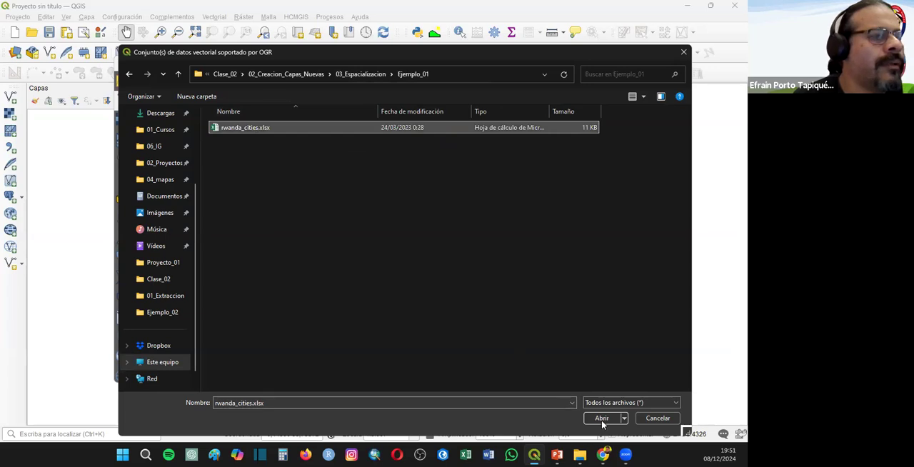
# - Add the rwanda_cities.xlsx spreadsheet to the project as a table layer
pyautogui.click(566, 375)
pyautogui.click(520, 375)
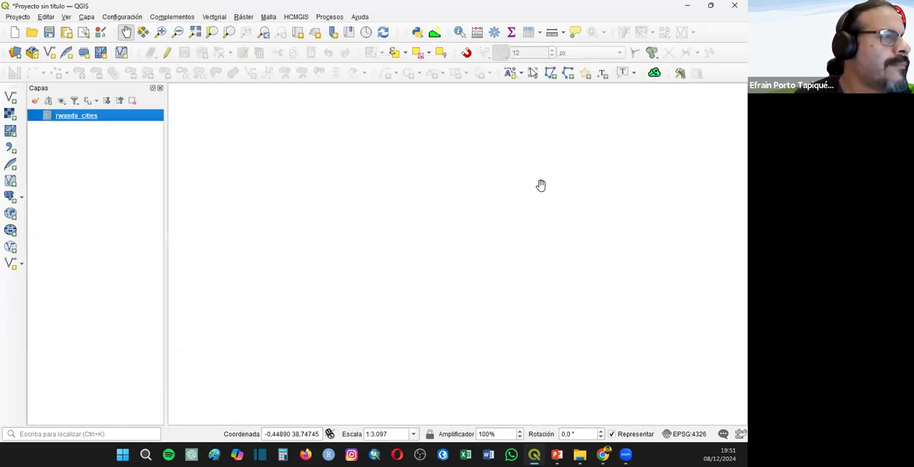
# - Review the attribute table of rwanda_cities, including its coordinate fields, and view the layer's source information
pyautogui.rightClick(77, 117)
pyautogui.click(115, 202)
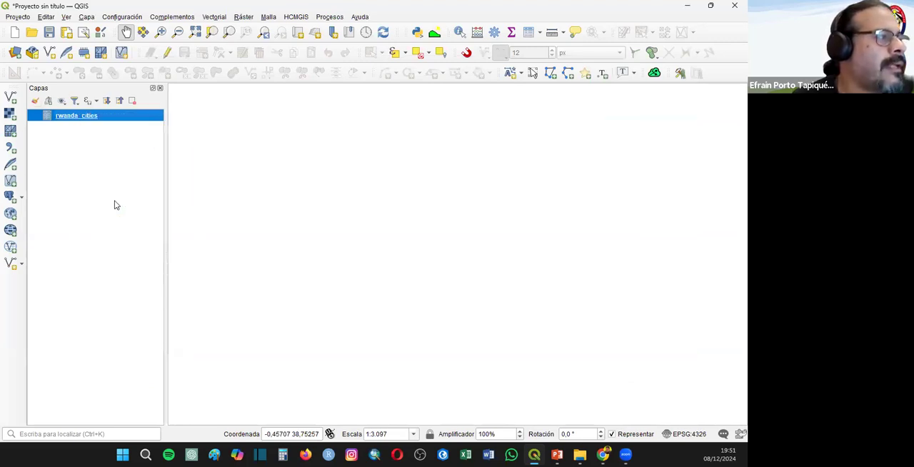
pyautogui.click(94, 136)
pyautogui.rightClick(88, 122)
pyautogui.click(118, 202)
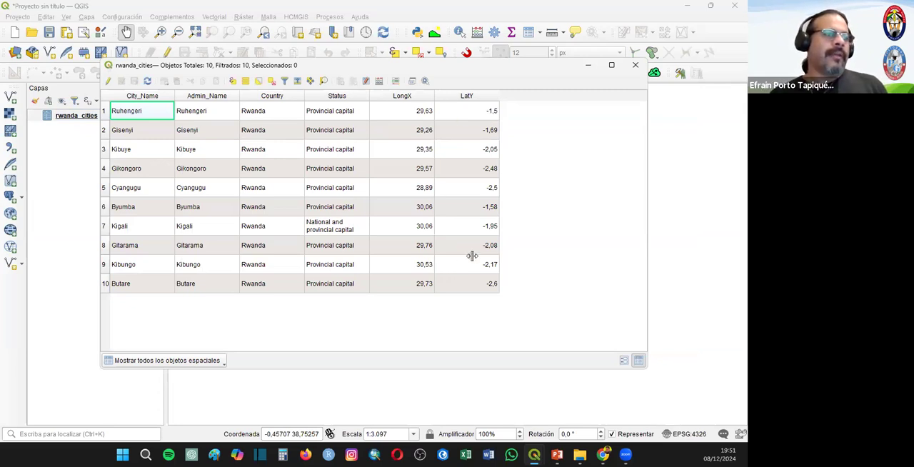
pyautogui.click(631, 64)
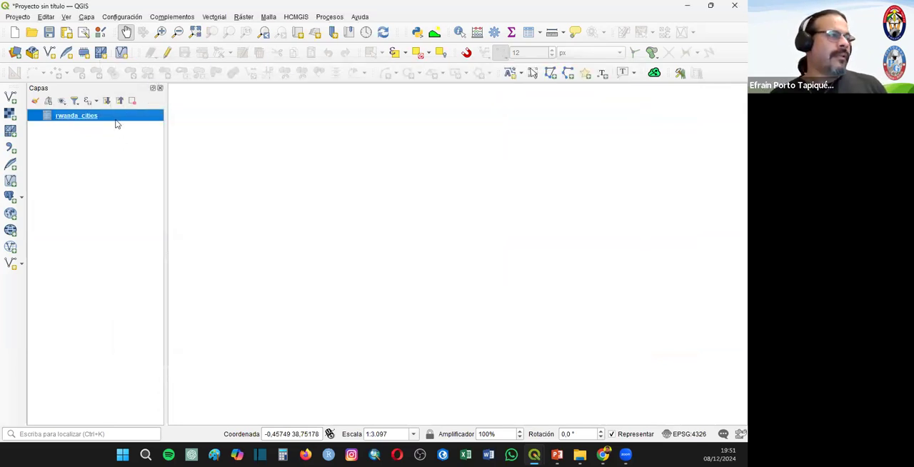
pyautogui.rightClick(116, 123)
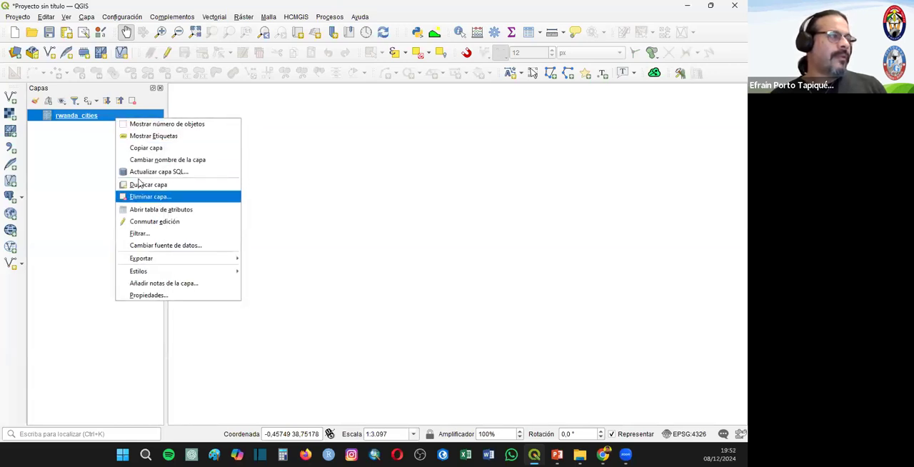
pyautogui.click(171, 295)
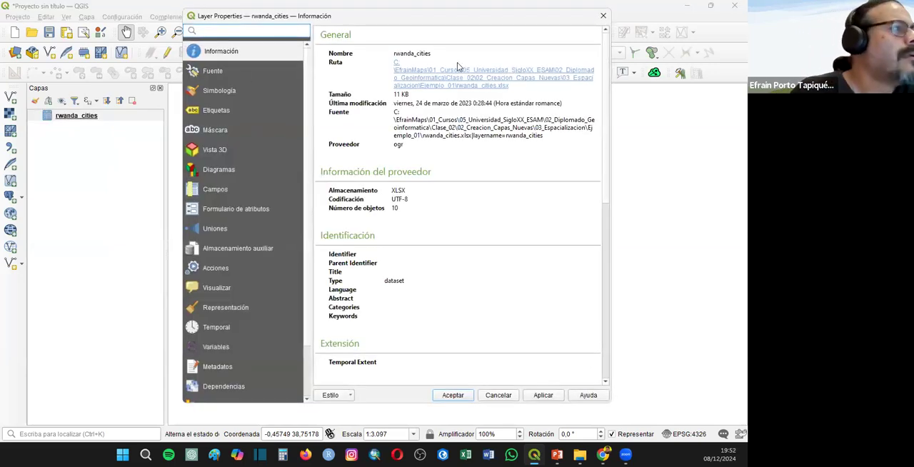
pyautogui.click(604, 15)
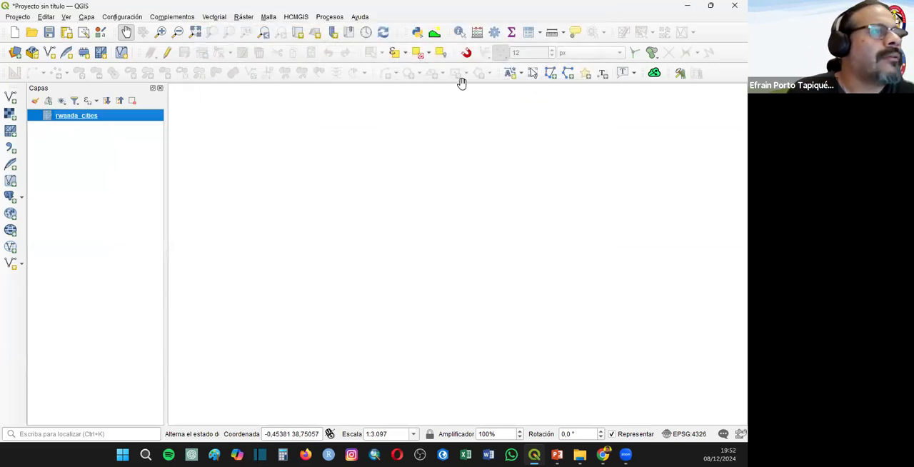
# - Search the processing tools for "capa punto" and open Crear capa de puntos a partir de tabla
pyautogui.click(494, 33)
pyautogui.click(601, 102)
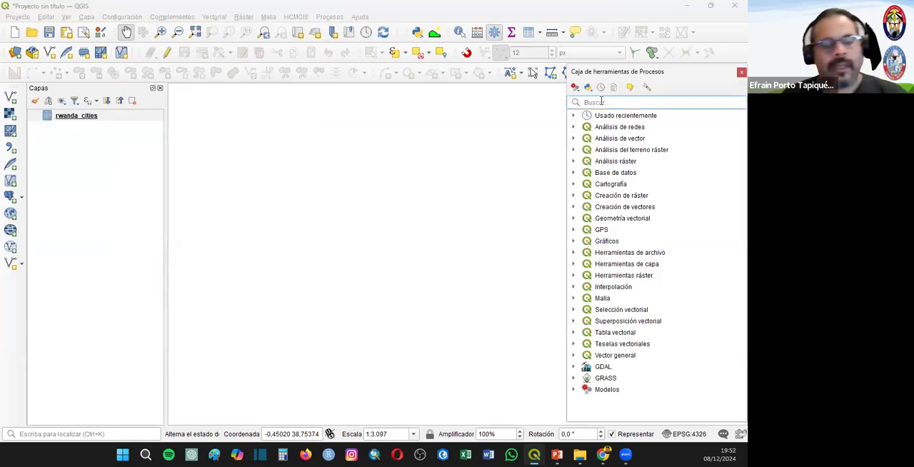
pyautogui.write('capa')
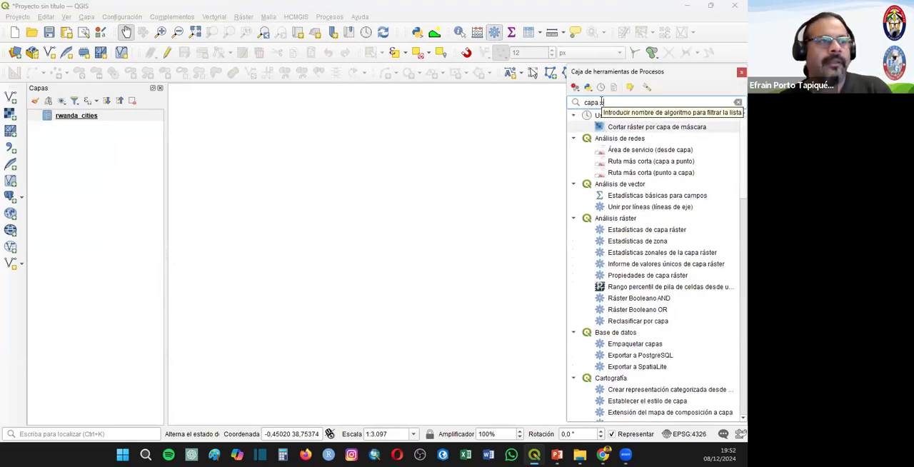
pyautogui.write(' punto')
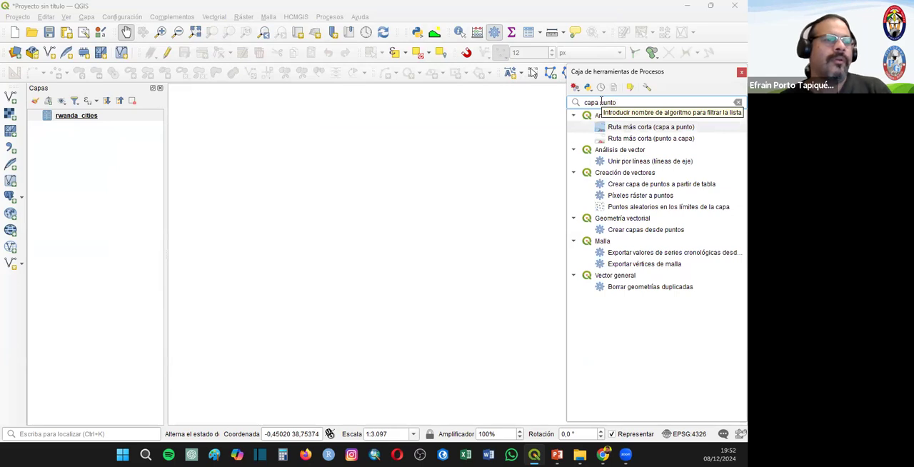
pyautogui.click(624, 185)
pyautogui.doubleClick(695, 187)
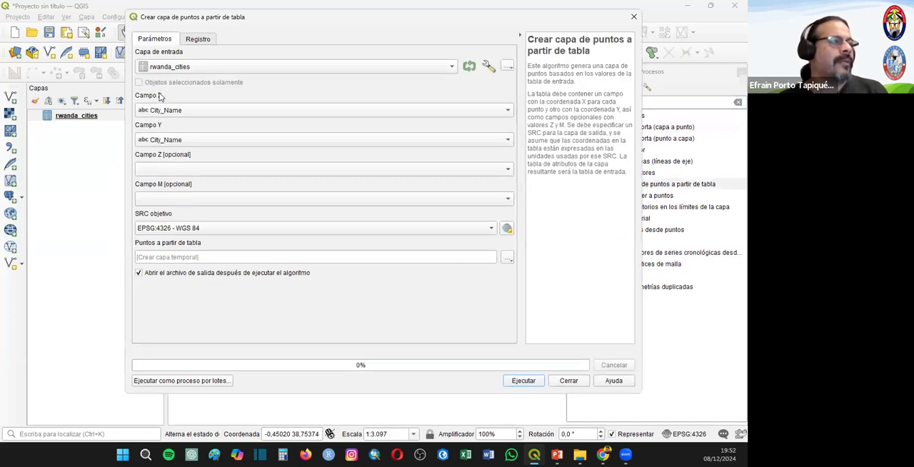
# - Create a temporary point layer from rwanda_cities using LongX as the X field and LatY as the Y field
pyautogui.click(169, 113)
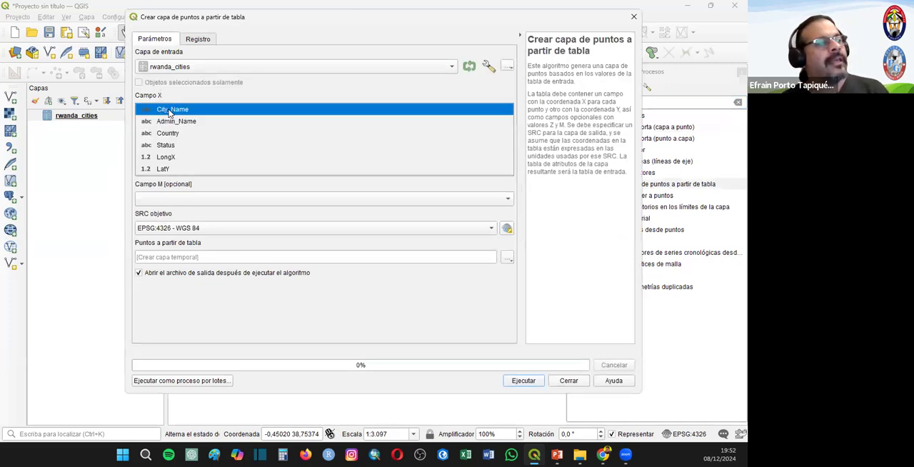
pyautogui.click(181, 156)
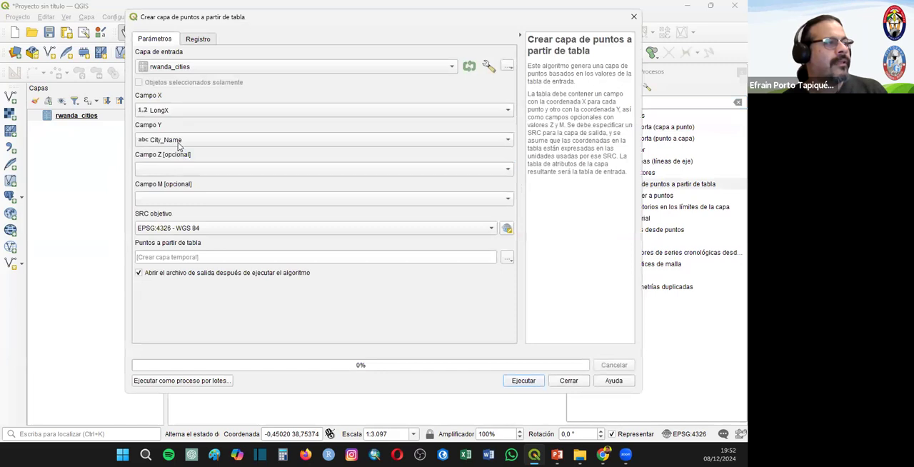
pyautogui.click(179, 146)
pyautogui.click(198, 198)
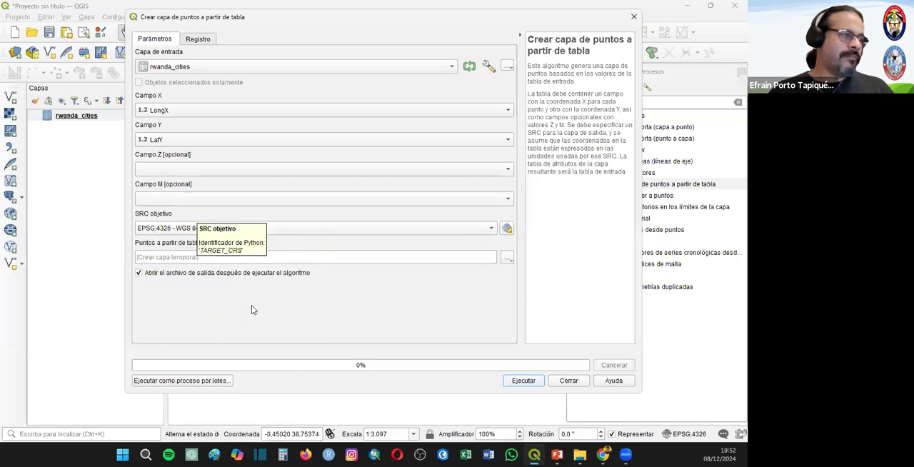
pyautogui.click(517, 382)
pyautogui.click(572, 382)
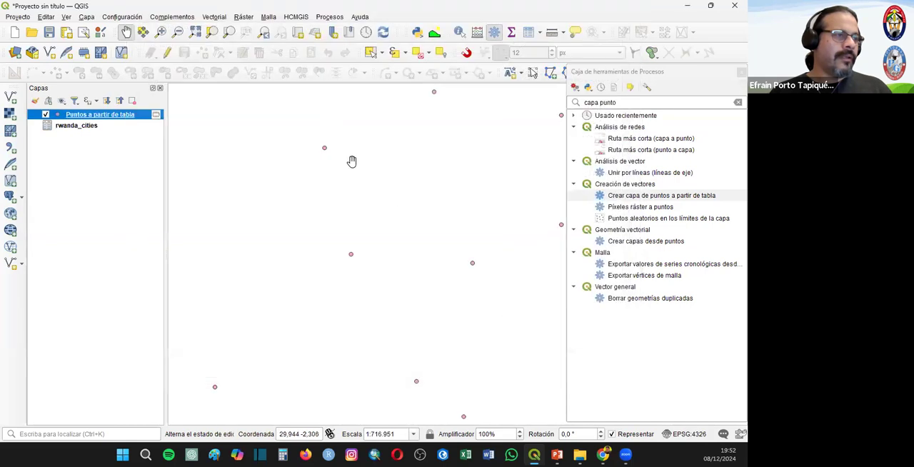
pyautogui.click(741, 72)
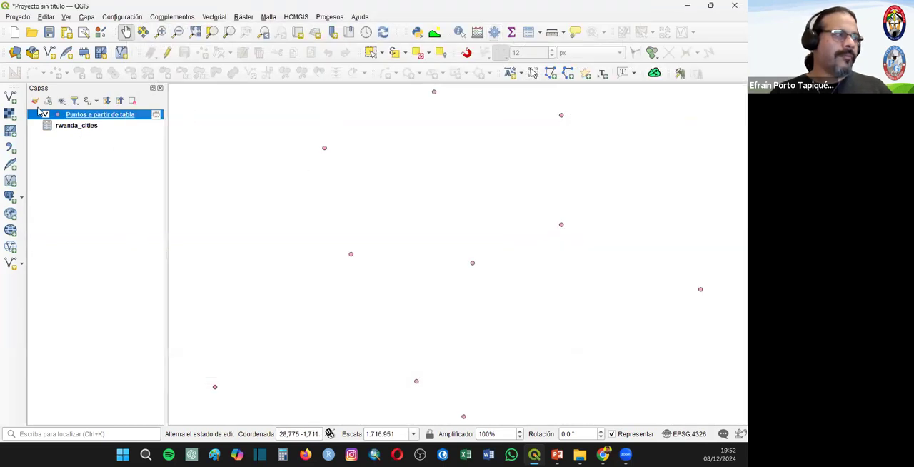
# - Remove the rwanda_cities table from the project
pyautogui.rightClick(60, 127)
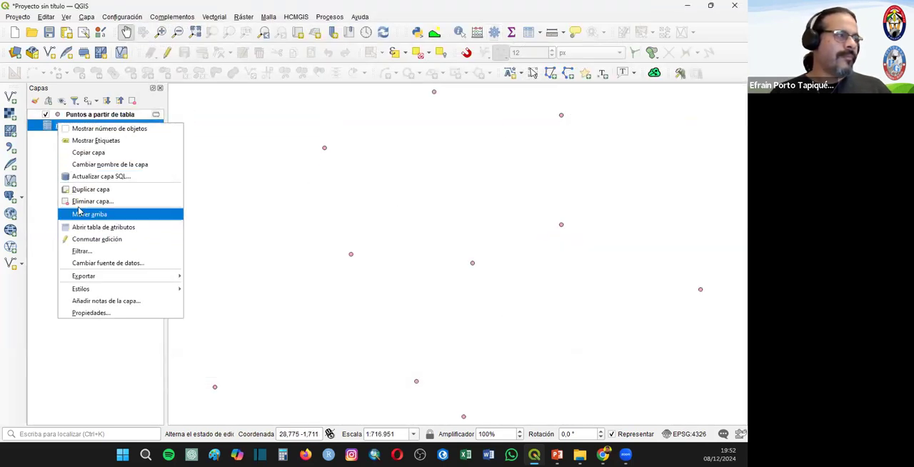
pyautogui.click(160, 203)
pyautogui.press('Return')
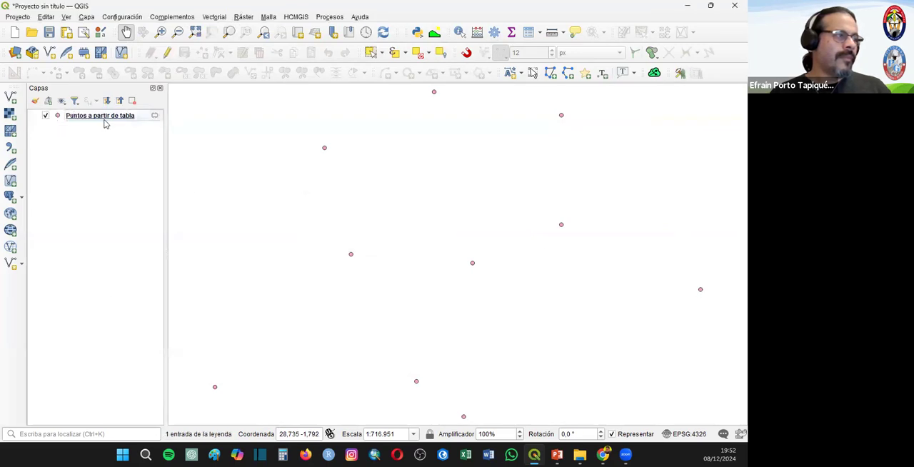
# - Export the Puntos a partir de tabla layer as the ESRI shapefile ciudades_ruanda in the 03_Espacializacion/Ejemplo_01 folder
pyautogui.rightClick(100, 116)
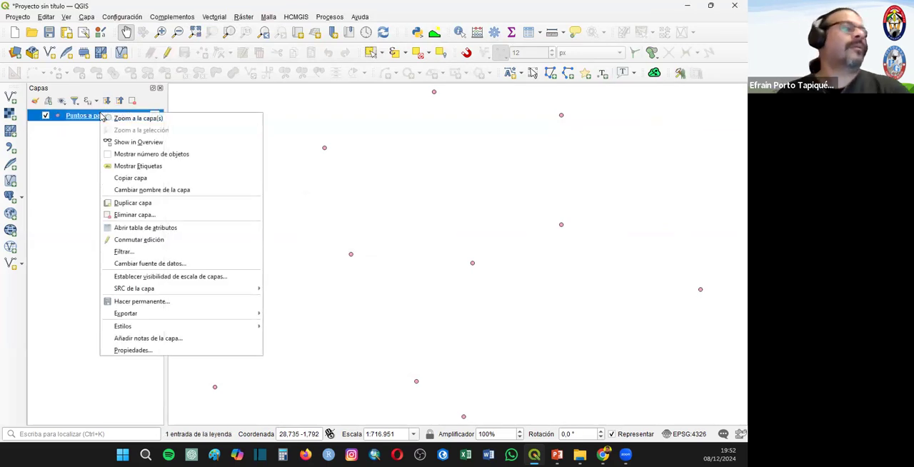
pyautogui.moveTo(128, 314)
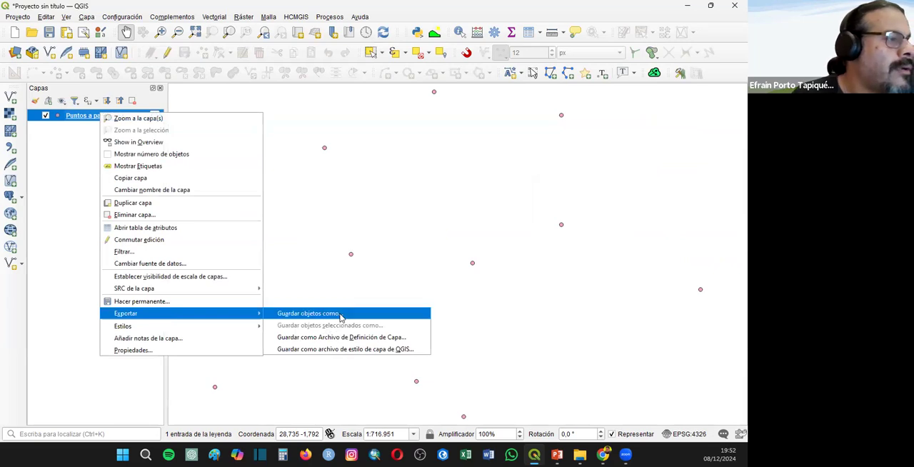
pyautogui.click(341, 317)
pyautogui.click(507, 100)
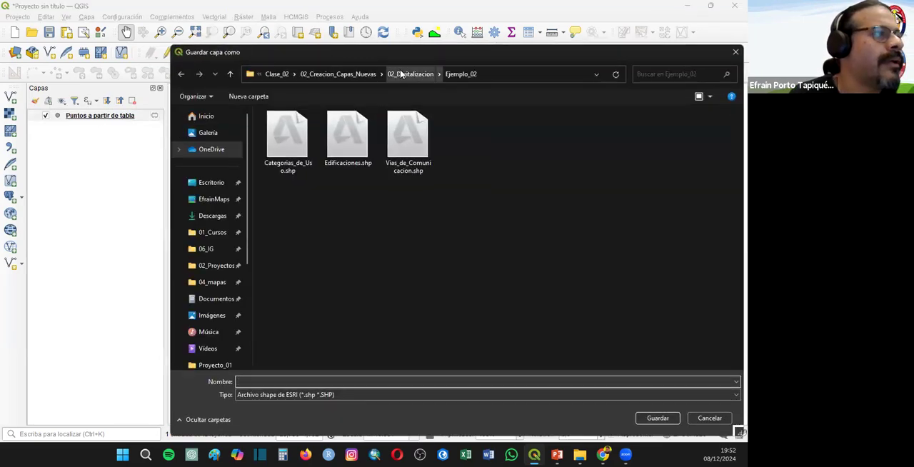
pyautogui.click(401, 74)
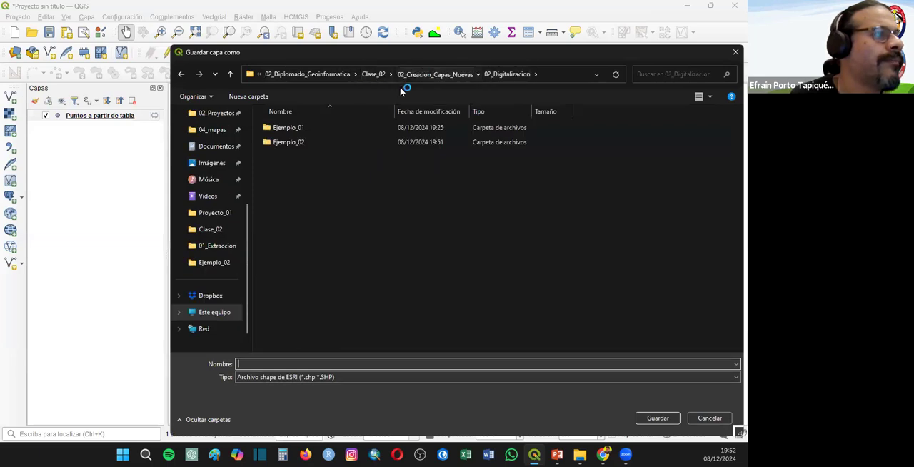
pyautogui.doubleClick(300, 157)
pyautogui.doubleClick(302, 127)
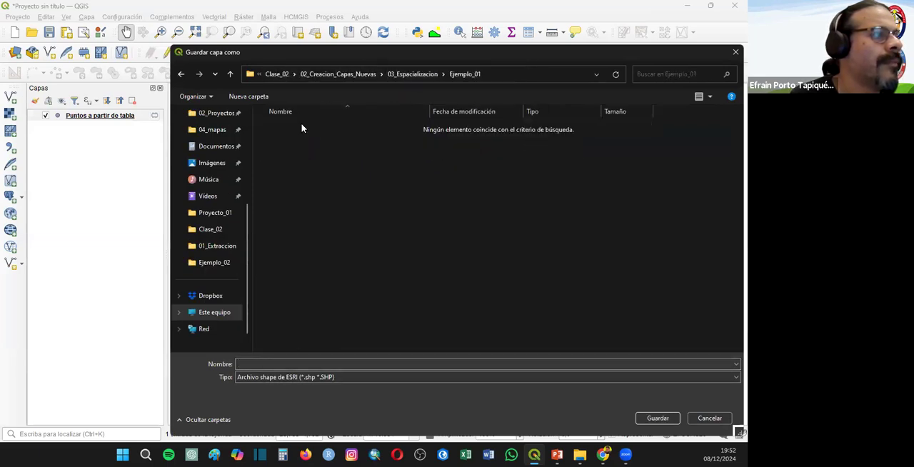
pyautogui.click(262, 363)
pyautogui.write('ciudades')
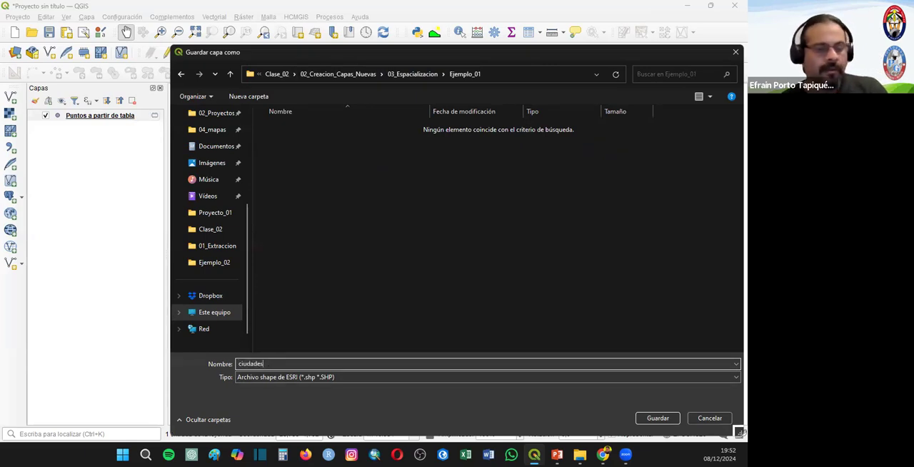
pyautogui.write('_ruanda')
pyautogui.press('Return')
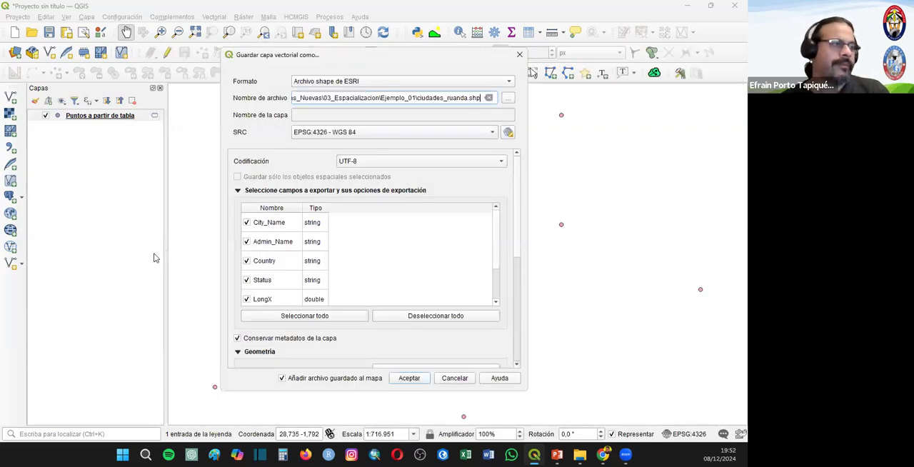
pyautogui.click(395, 380)
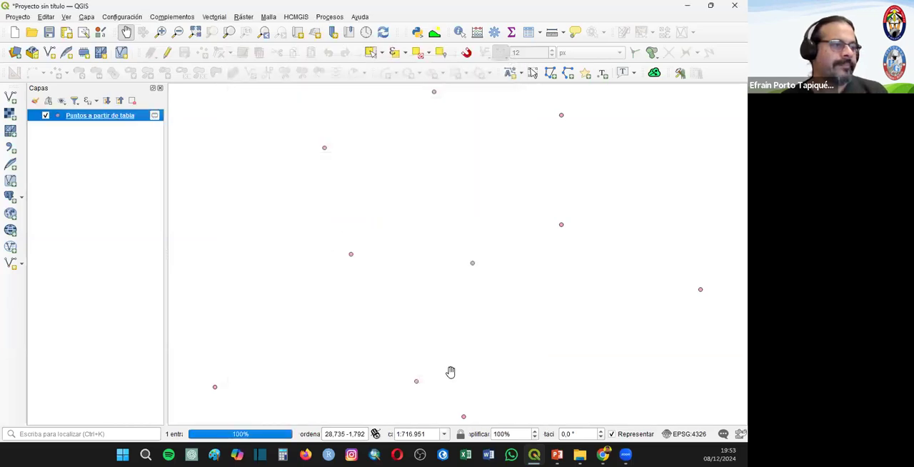
# - Remove the temporary Puntos a partir de tabla layer from the project
pyautogui.rightClick(68, 127)
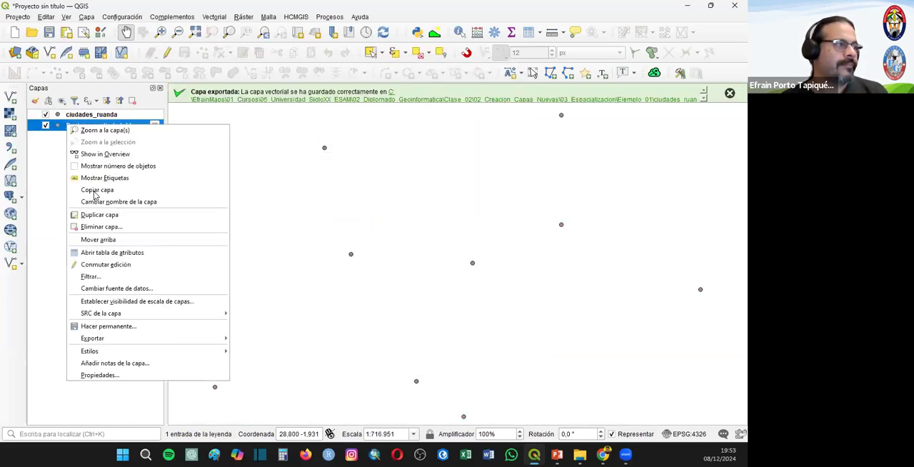
pyautogui.click(93, 200)
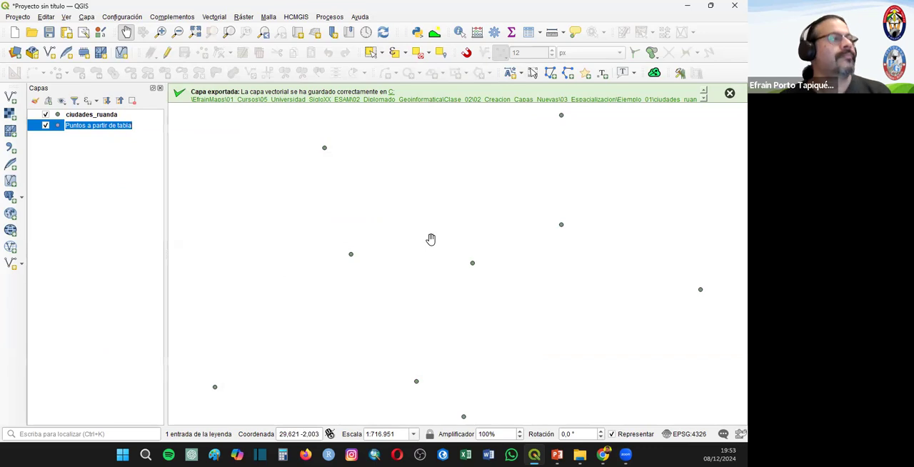
pyautogui.click(101, 130)
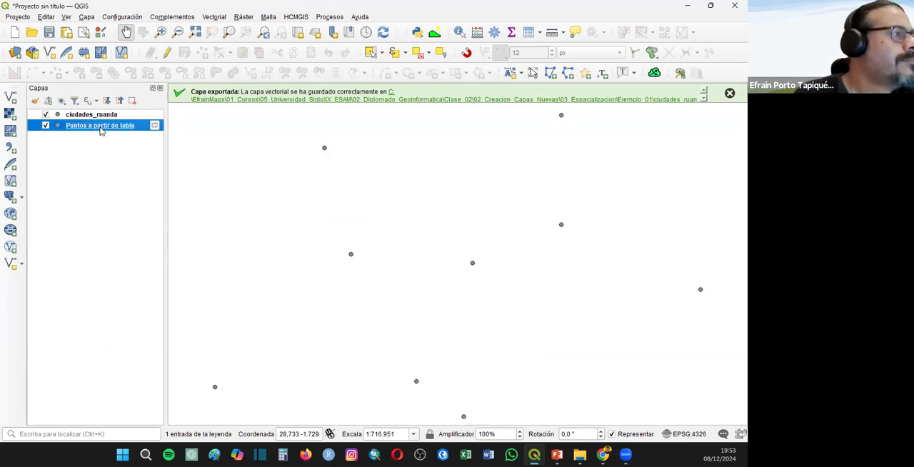
pyautogui.rightClick(101, 130)
pyautogui.click(135, 228)
pyautogui.click(374, 239)
# - Show the labels of the ciudades_ruanda layer
pyautogui.rightClick(98, 117)
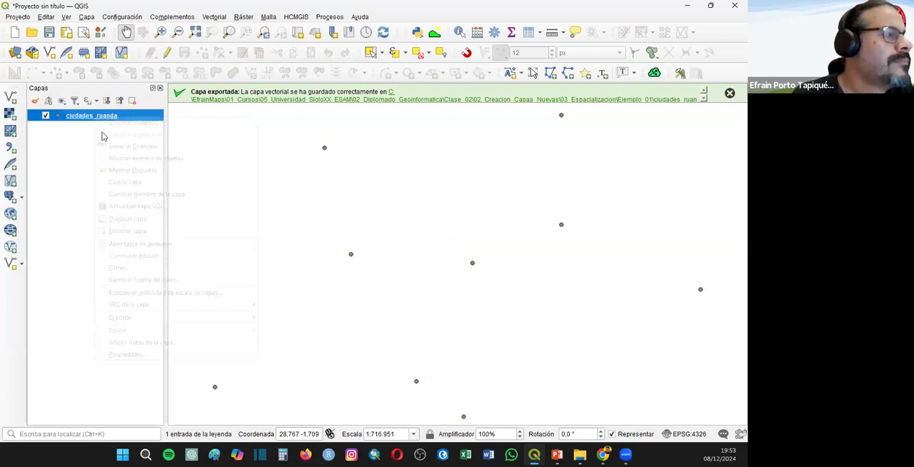
pyautogui.click(118, 170)
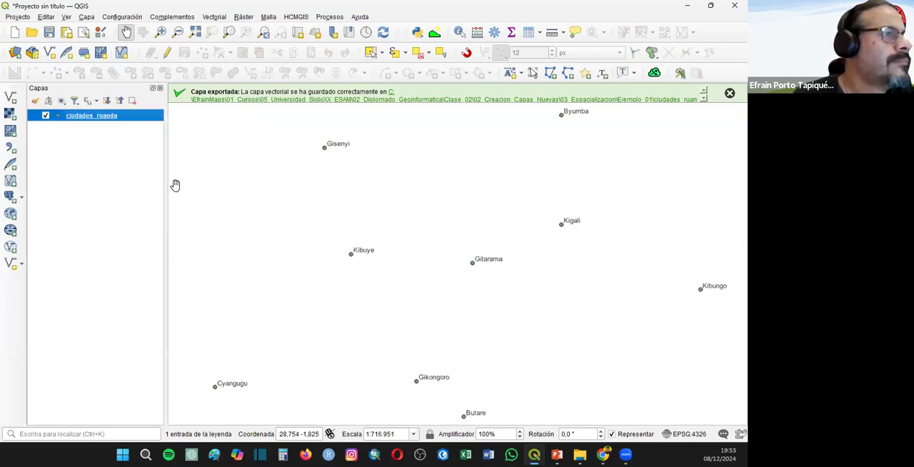
# - Add the Google Maps basemap from HCMGIS and check the city points against it around Gisenyi
pyautogui.click(294, 17)
pyautogui.moveTo(335, 29)
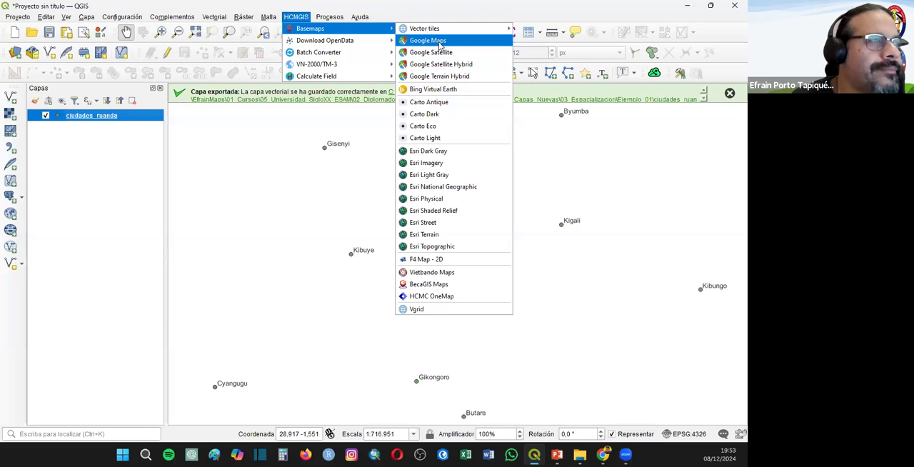
pyautogui.click(436, 42)
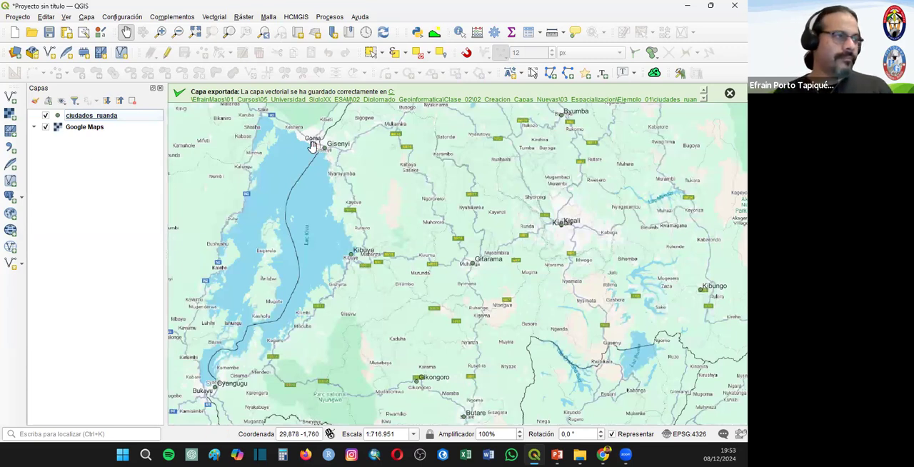
pyautogui.scroll(1, 322, 143)
pyautogui.scroll(1, 322, 139)
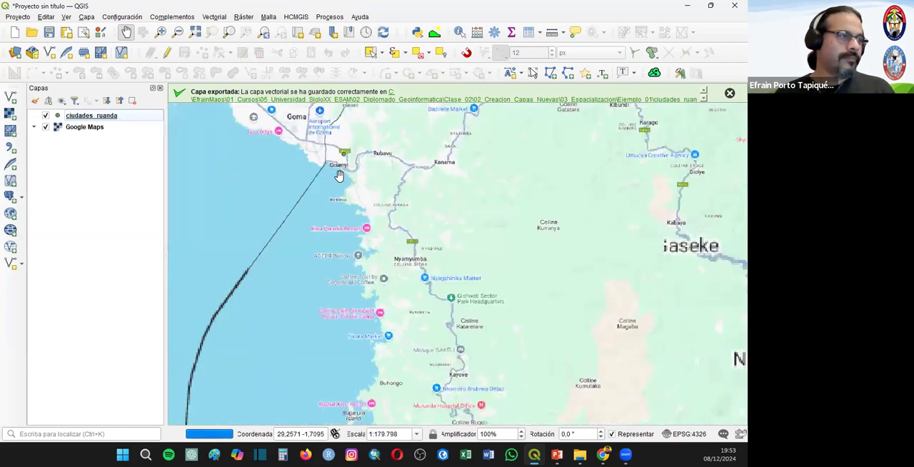
pyautogui.scroll(-2, 350, 193)
pyautogui.scroll(-1, 255, 183)
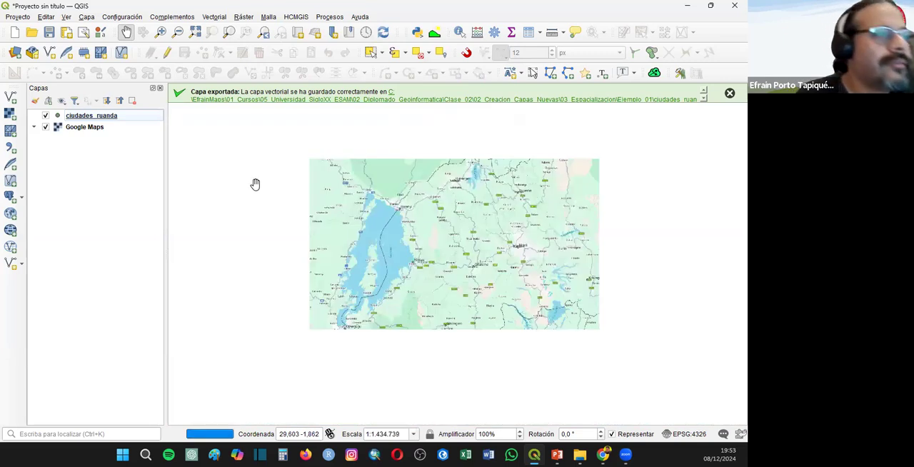
# - Turn on a text buffer for the ciudades_ruanda labels and apply the layer properties
pyautogui.click(62, 120)
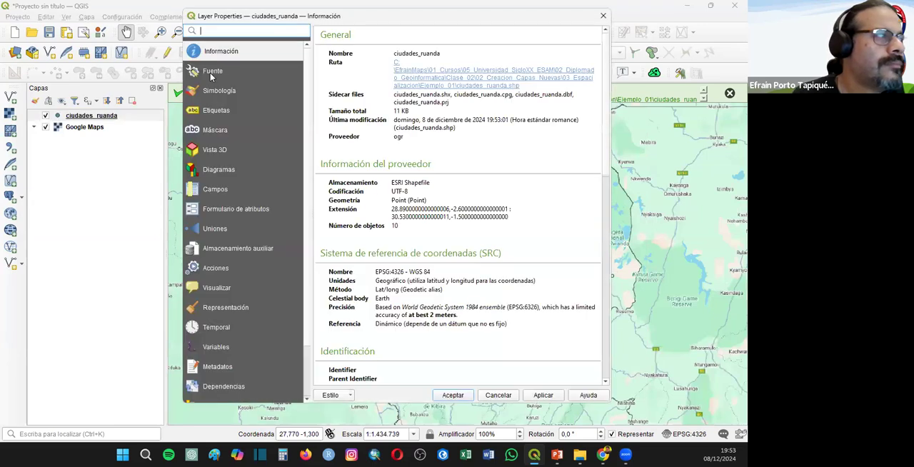
pyautogui.click(214, 91)
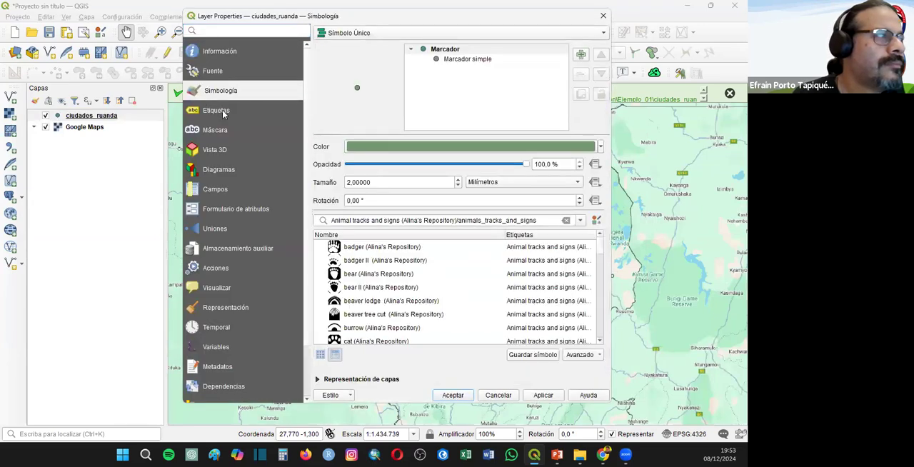
pyautogui.click(216, 111)
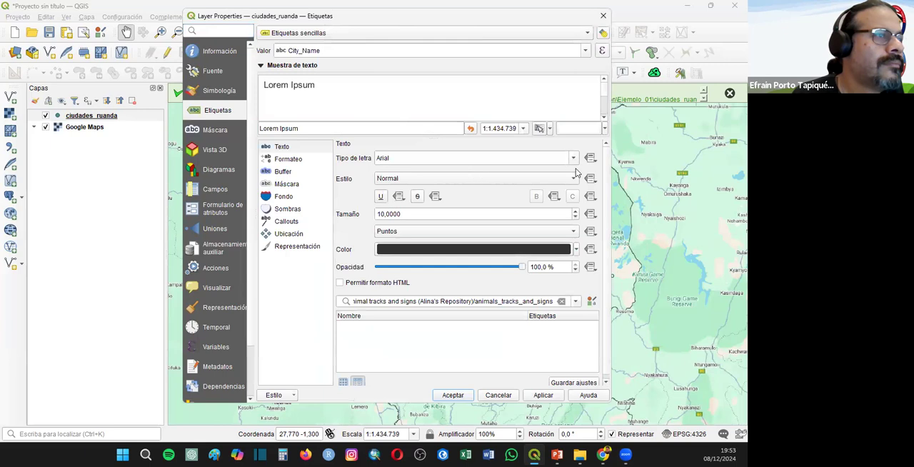
pyautogui.click(297, 174)
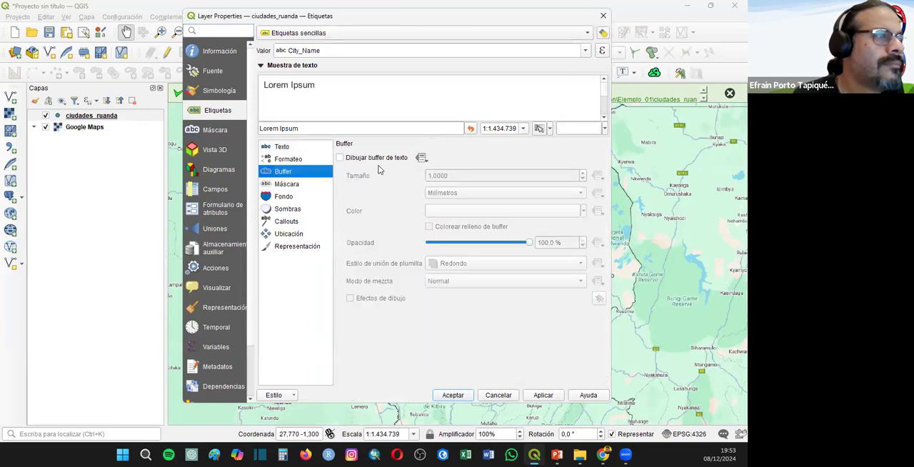
pyautogui.click(371, 158)
pyautogui.click(544, 396)
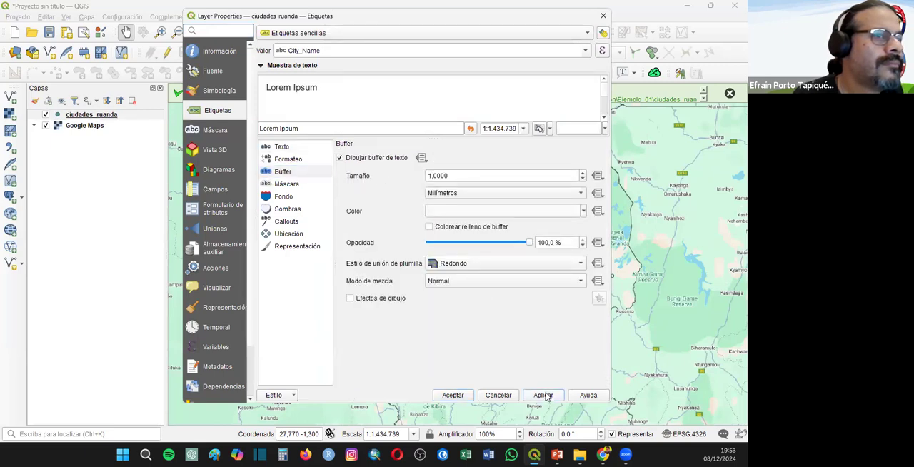
pyautogui.click(289, 148)
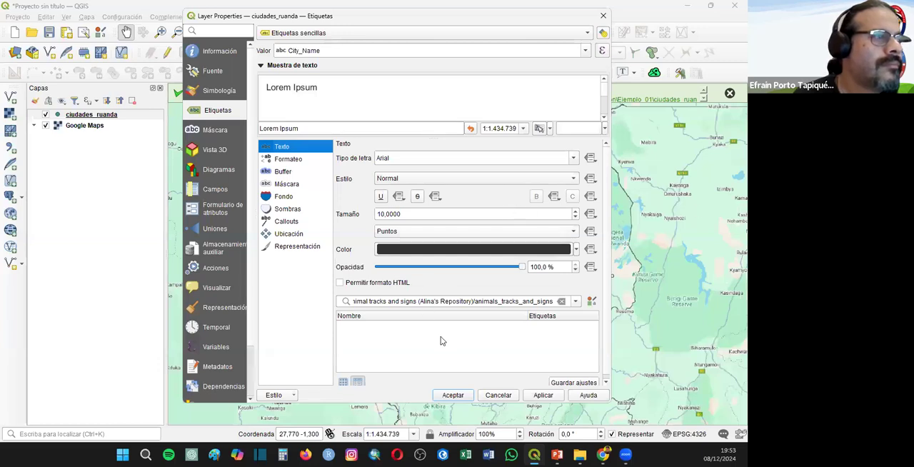
pyautogui.click(452, 395)
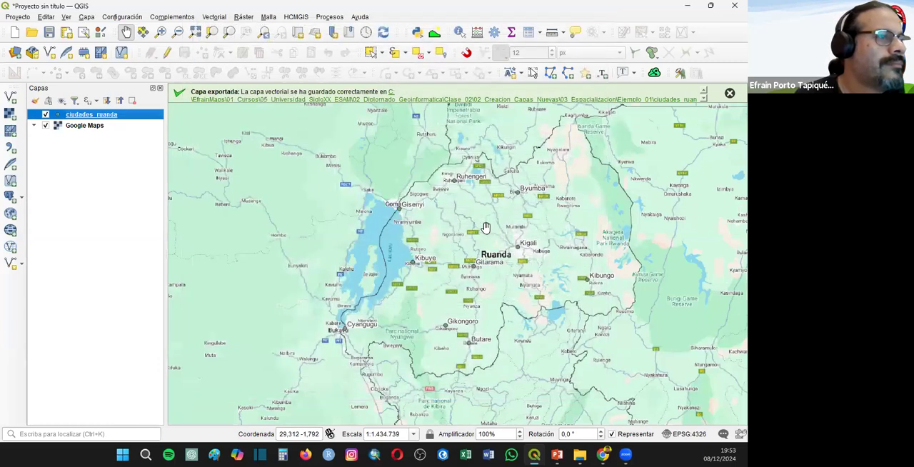
# - Start a new empty project, discarding the unsaved changes of the current one
pyautogui.moveTo(453, 239); pyautogui.dragTo(341, 248)
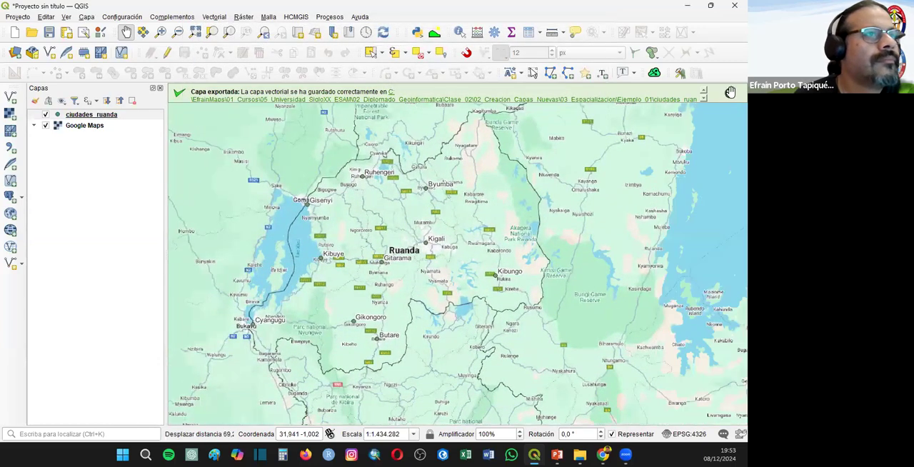
pyautogui.click(14, 32)
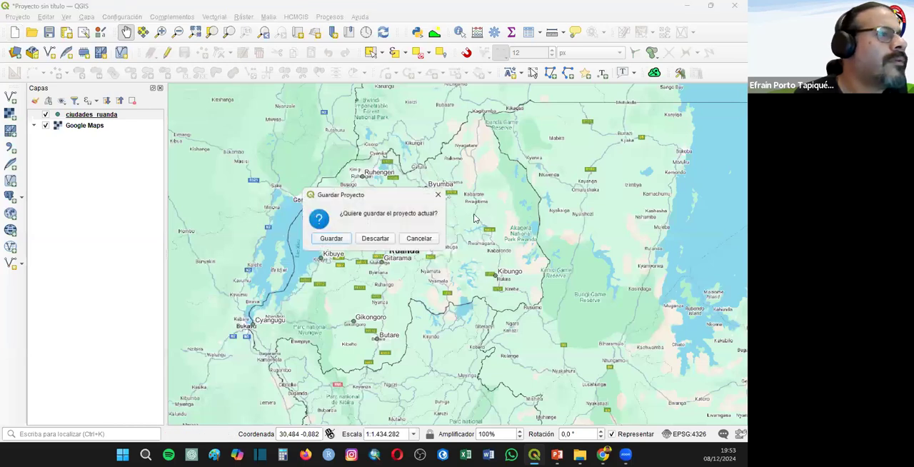
pyautogui.click(371, 237)
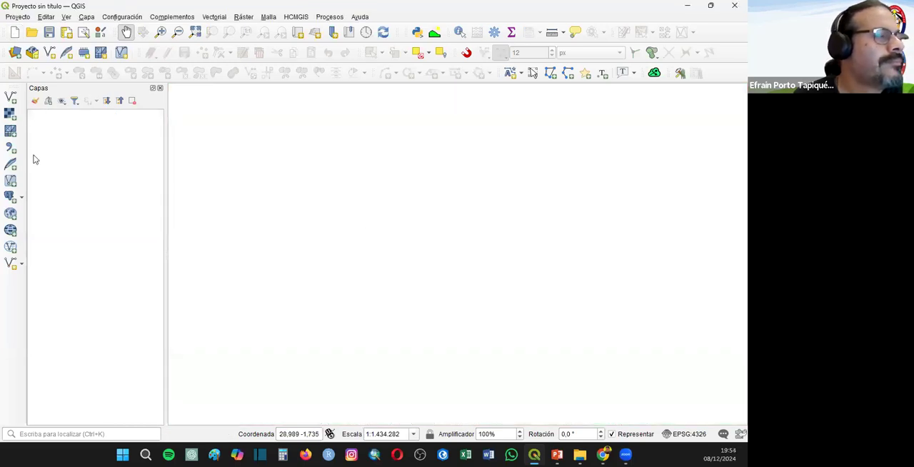
# - Choose COORDENADAS- PARADAS- BUS.csv from the 03_Espacializacion/Ejemplo_02 folder as the delimited text source
pyautogui.click(10, 97)
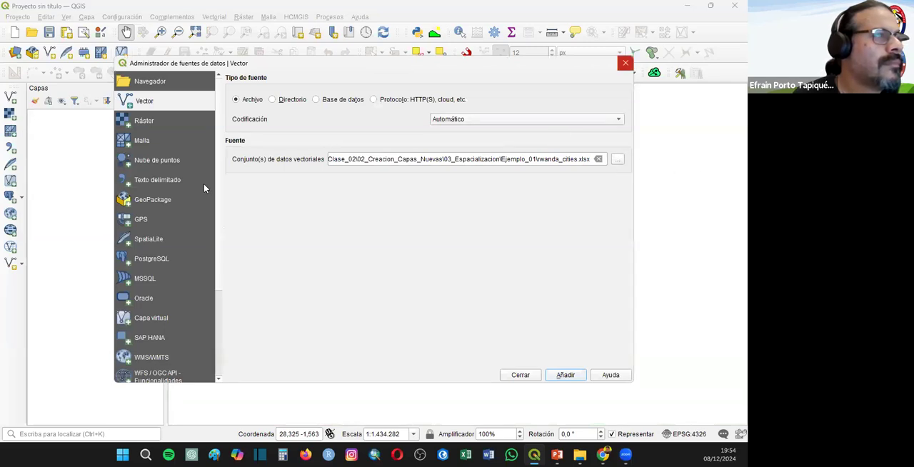
pyautogui.click(153, 177)
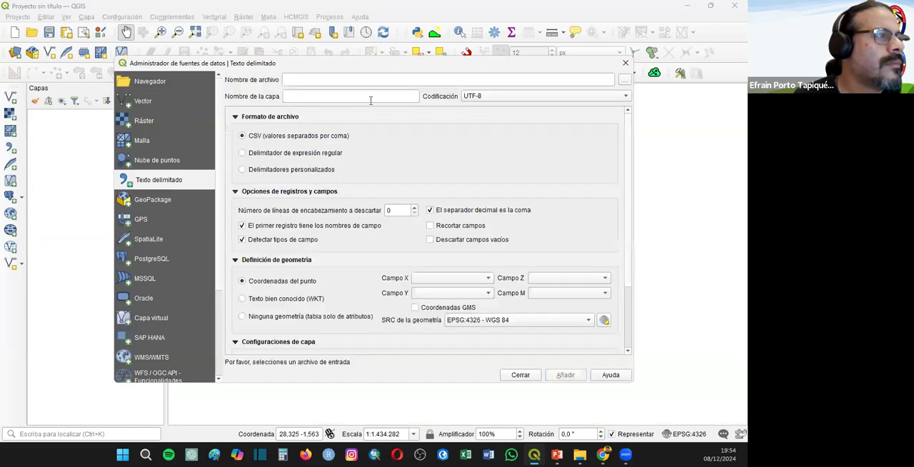
pyautogui.click(625, 79)
pyautogui.click(361, 75)
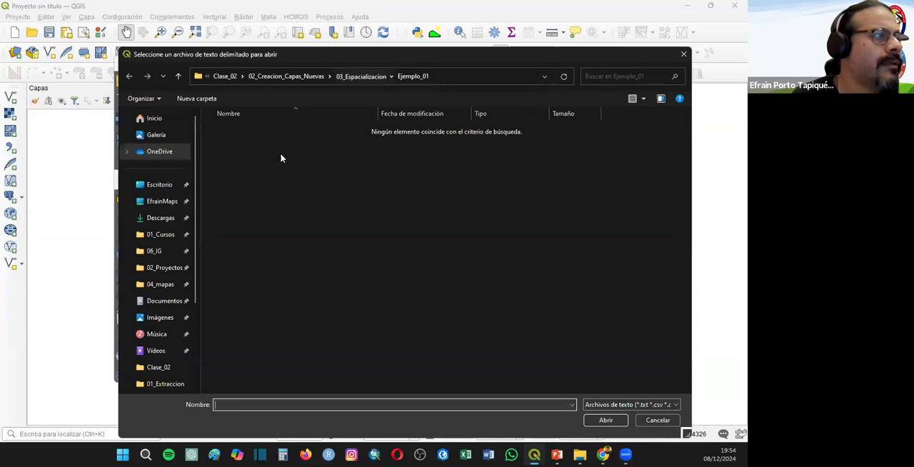
pyautogui.doubleClick(230, 143)
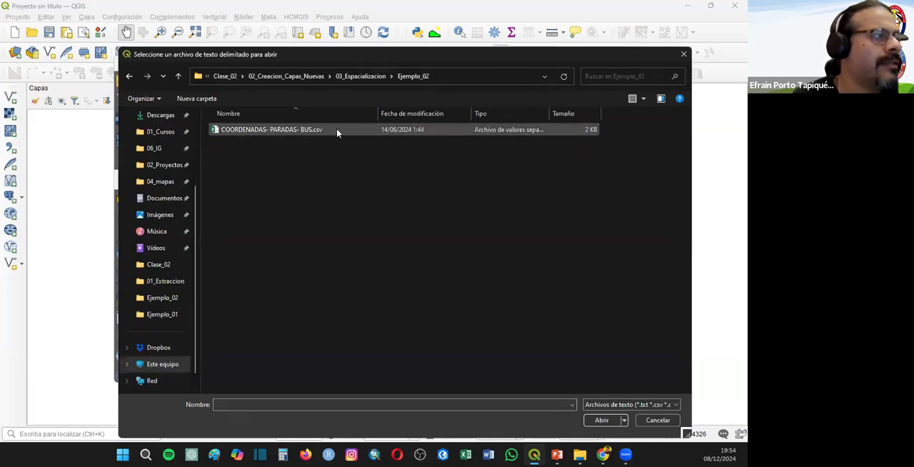
pyautogui.doubleClick(278, 132)
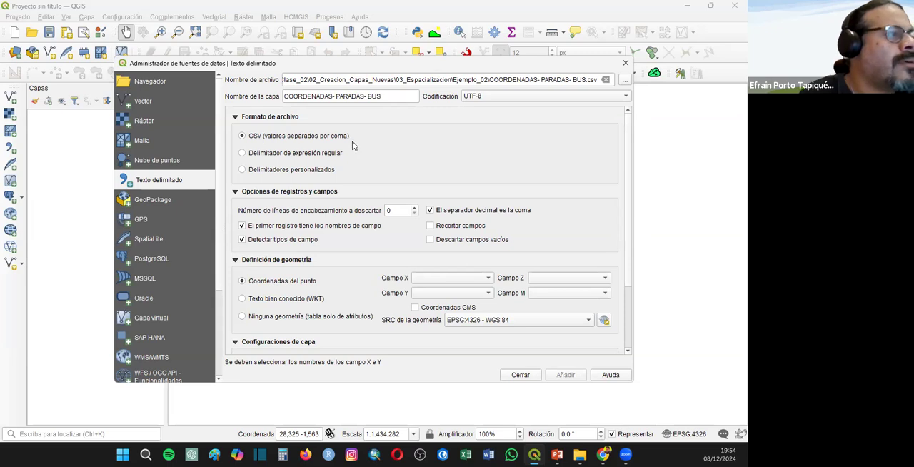
# - Set the file format to custom delimiters with semicolon and review the record options and sample data
pyautogui.click(242, 170)
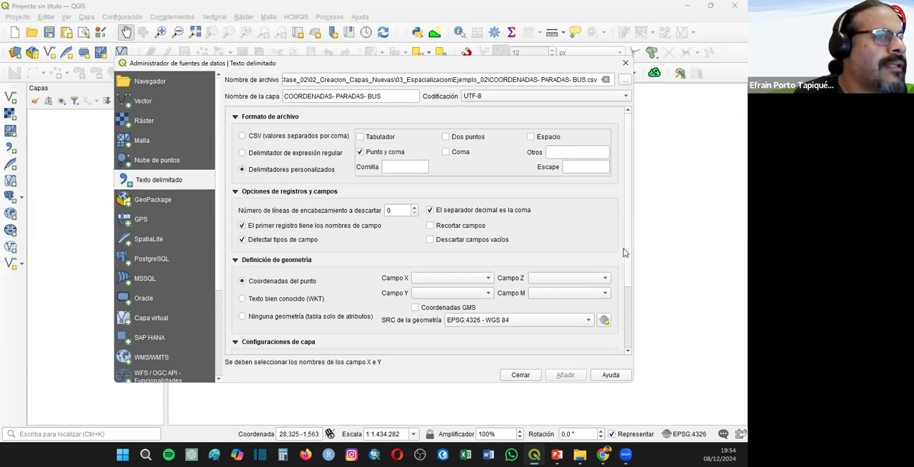
pyautogui.scroll(-3, 624, 253)
pyautogui.scroll(2, 534, 189)
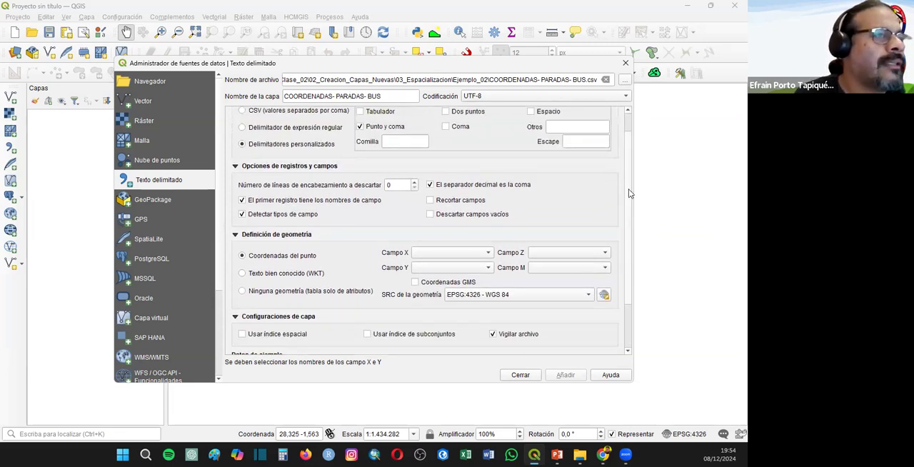
pyautogui.scroll(1, 623, 164)
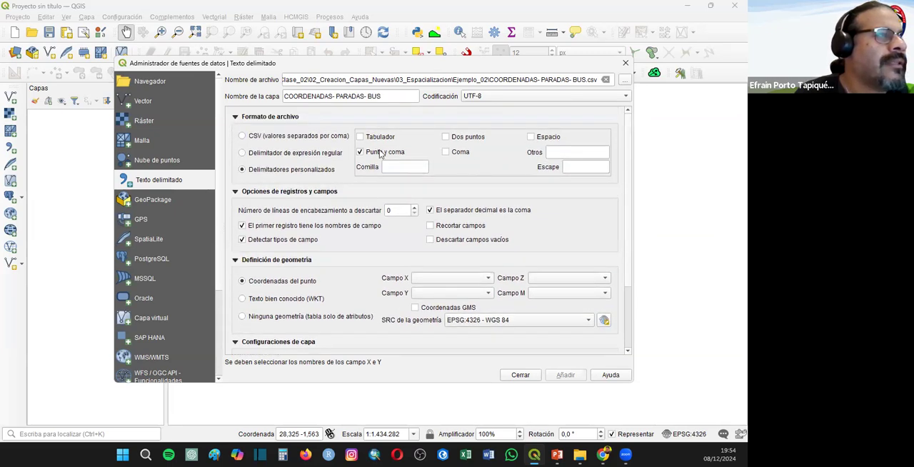
pyautogui.scroll(-3, 625, 165)
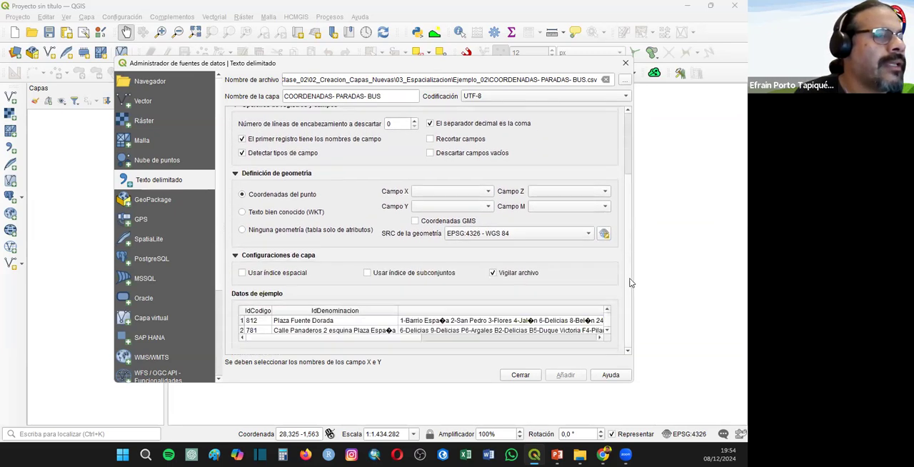
pyautogui.moveTo(316, 339); pyautogui.dragTo(218, 345)
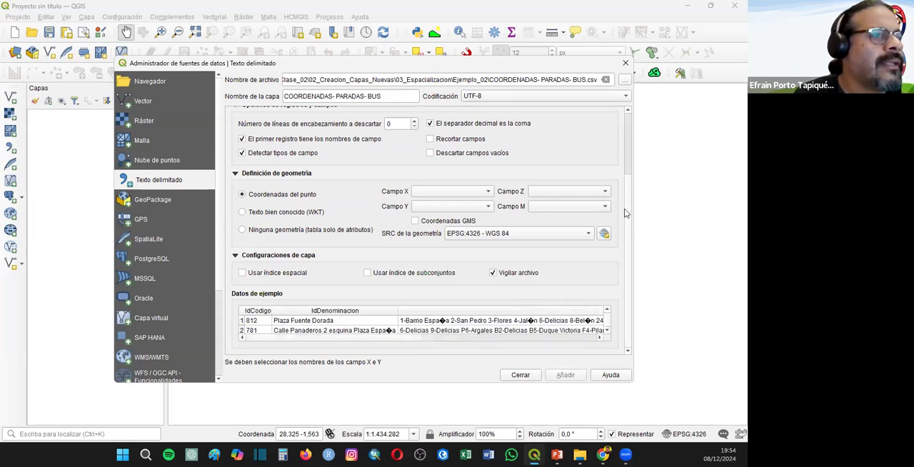
pyautogui.scroll(3, 628, 157)
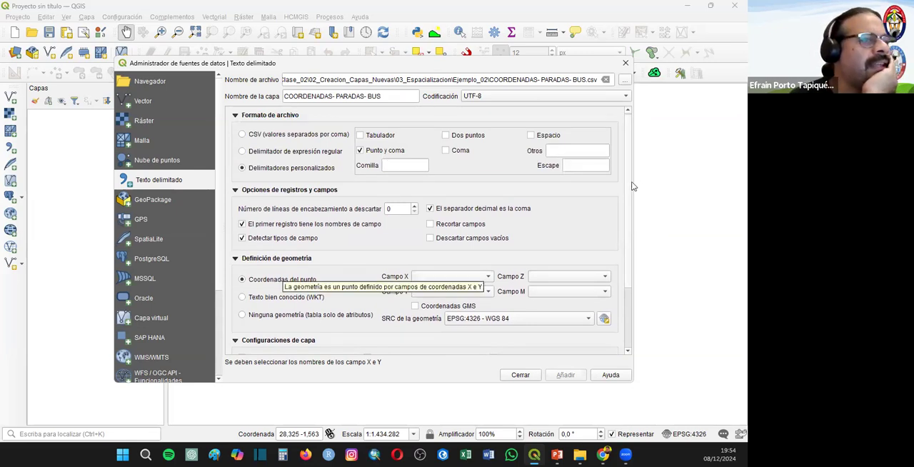
pyautogui.scroll(-3, 629, 203)
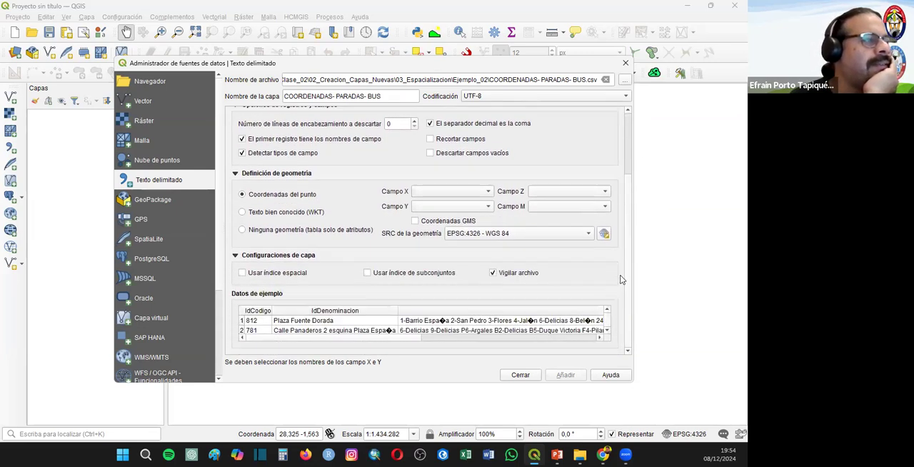
# - Define the point coordinates with IdLong as X field and IdLat as Y field, and add the layer to the project
pyautogui.click(443, 192)
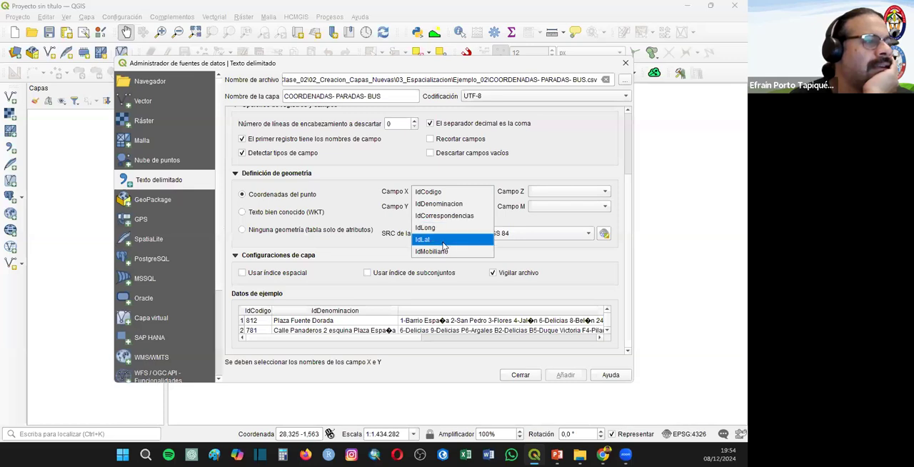
pyautogui.click(436, 228)
pyautogui.click(428, 207)
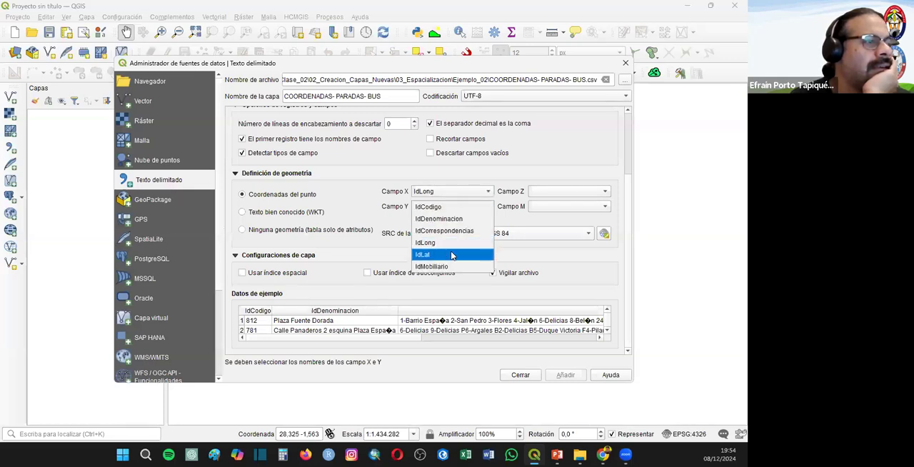
pyautogui.click(430, 254)
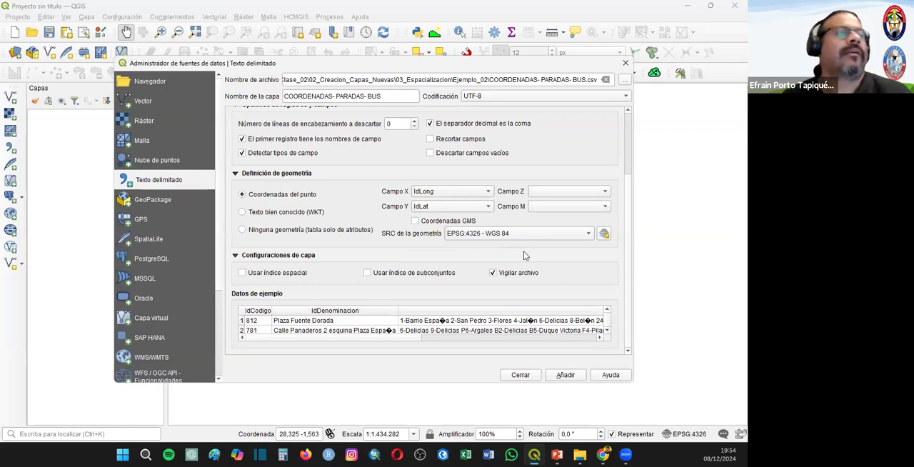
pyautogui.click(565, 375)
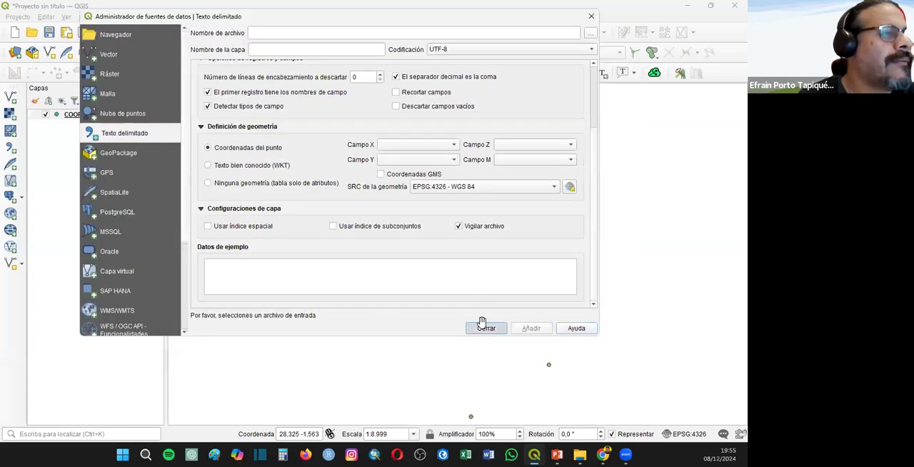
pyautogui.click(484, 325)
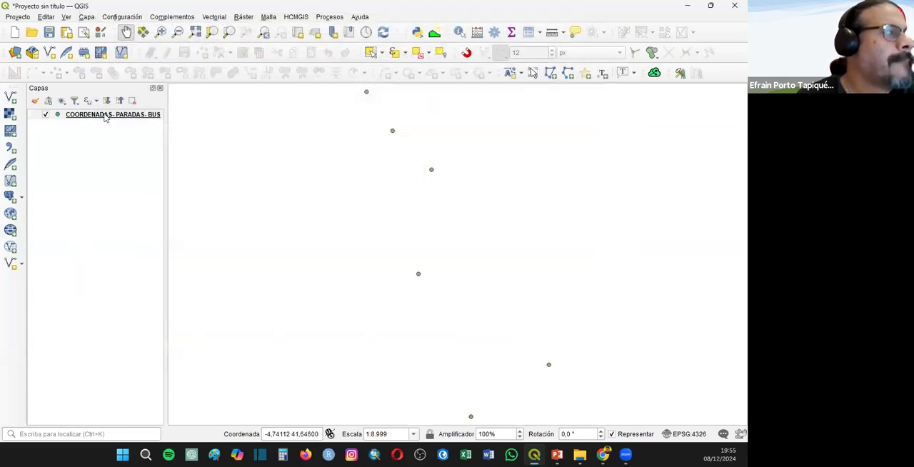
# - Enable simple labels in the properties of the COORDENADAS- PARADAS- BUS layer
pyautogui.rightClick(105, 115)
pyautogui.click(137, 327)
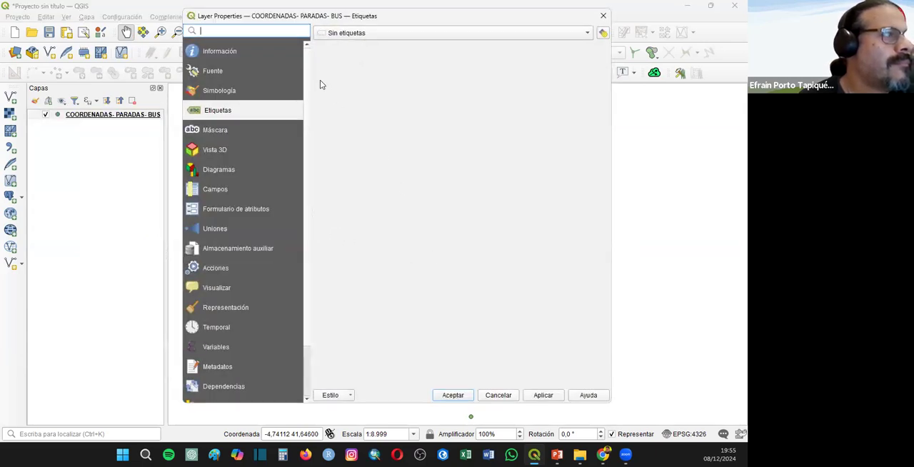
pyautogui.click(357, 33)
pyautogui.click(357, 30)
pyautogui.click(358, 31)
pyautogui.click(375, 78)
pyautogui.press('Down')
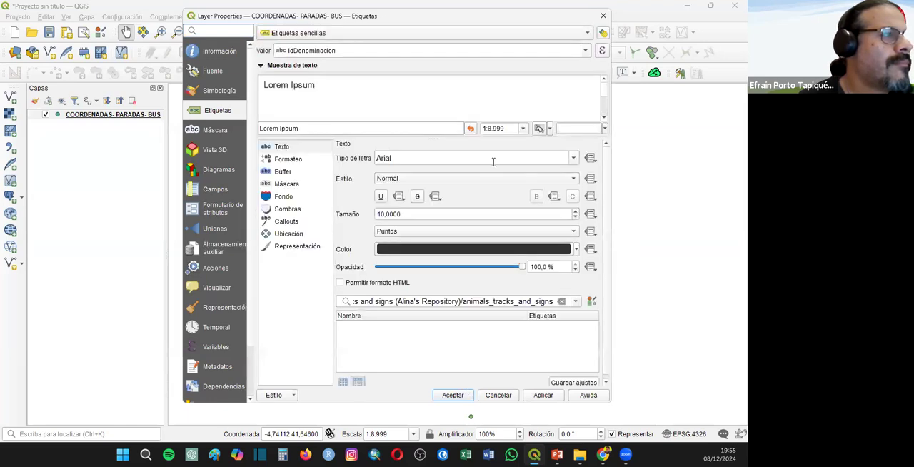
# - Label the bus stop points with the IdLong field
pyautogui.click(584, 51)
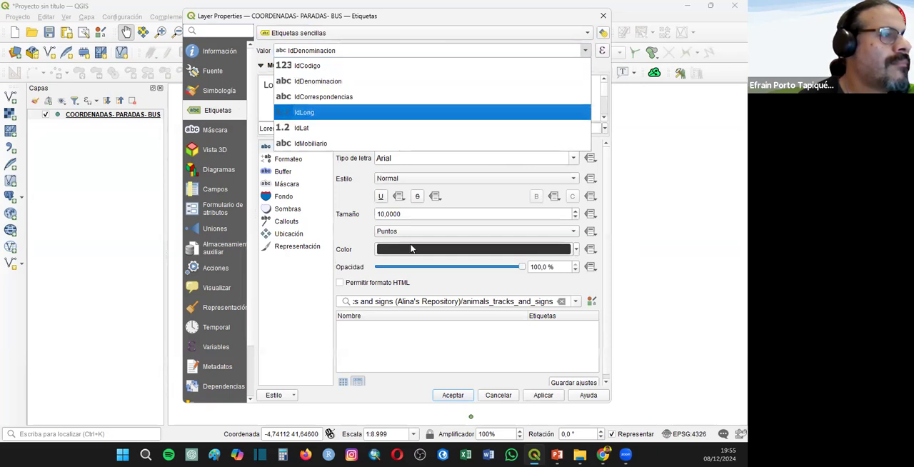
pyautogui.click(287, 115)
pyautogui.click(453, 395)
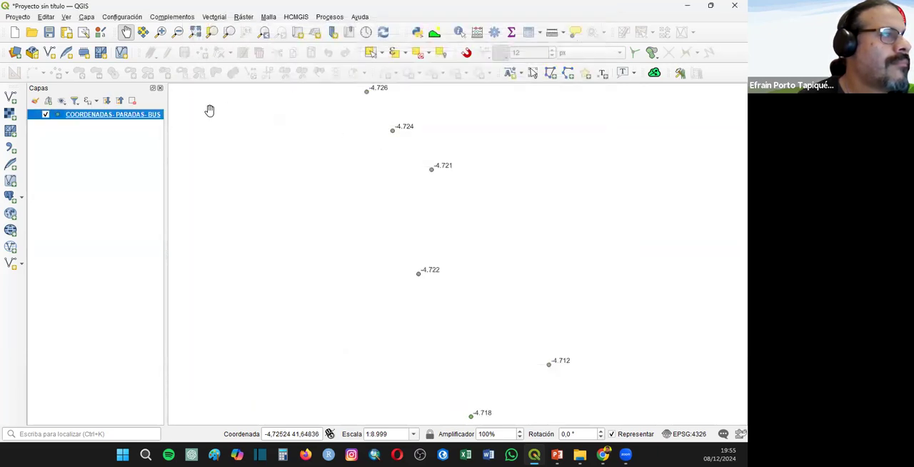
# - Set the label value of the COORDENADAS- PARADAS- BUS layer to the IdDenominacion field
pyautogui.rightClick(118, 118)
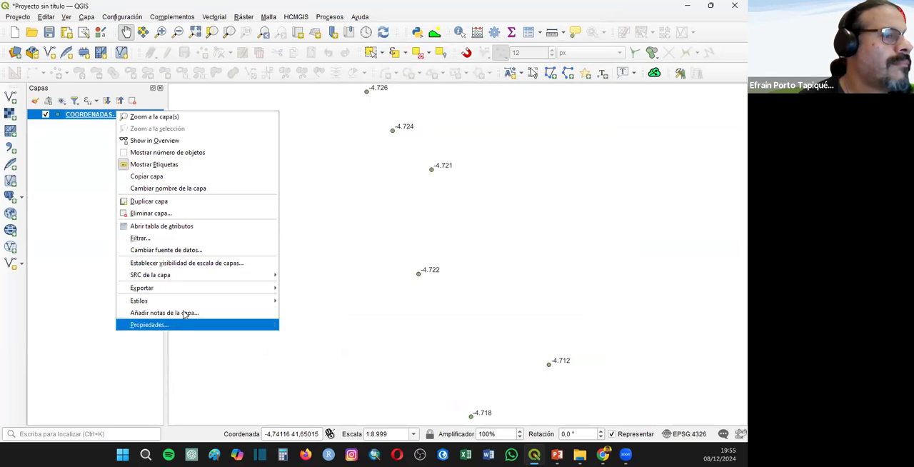
pyautogui.click(167, 322)
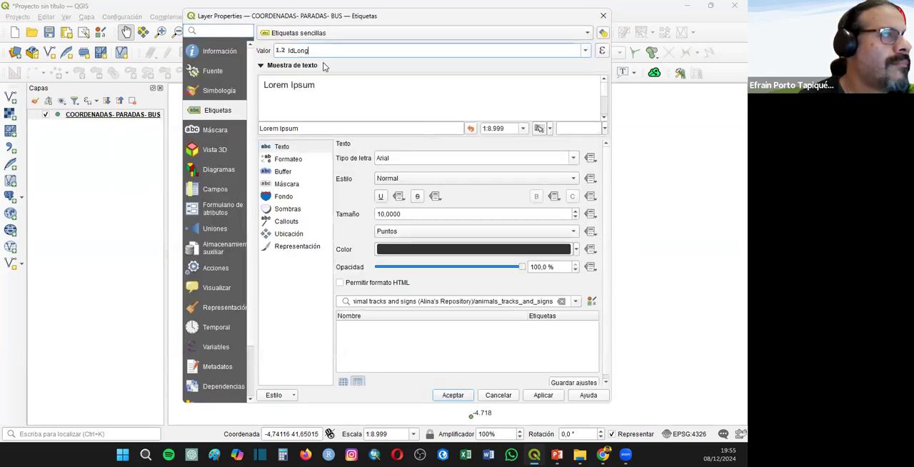
pyautogui.click(323, 50)
pyautogui.click(314, 82)
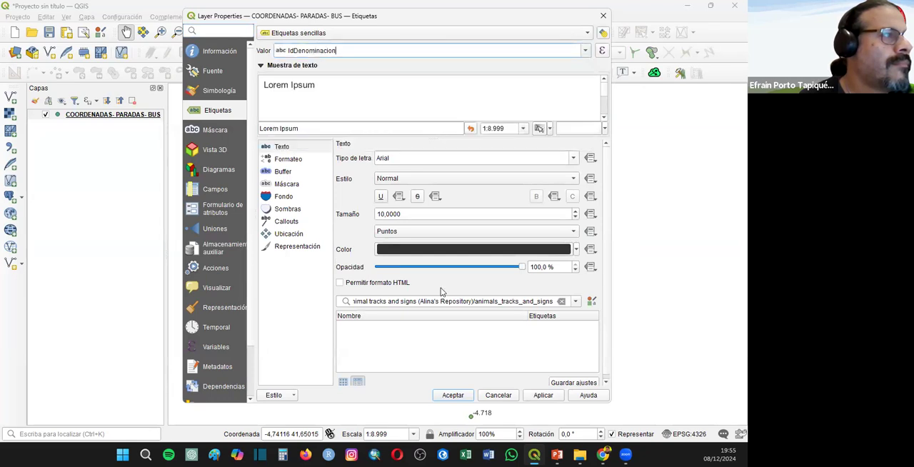
pyautogui.click(453, 395)
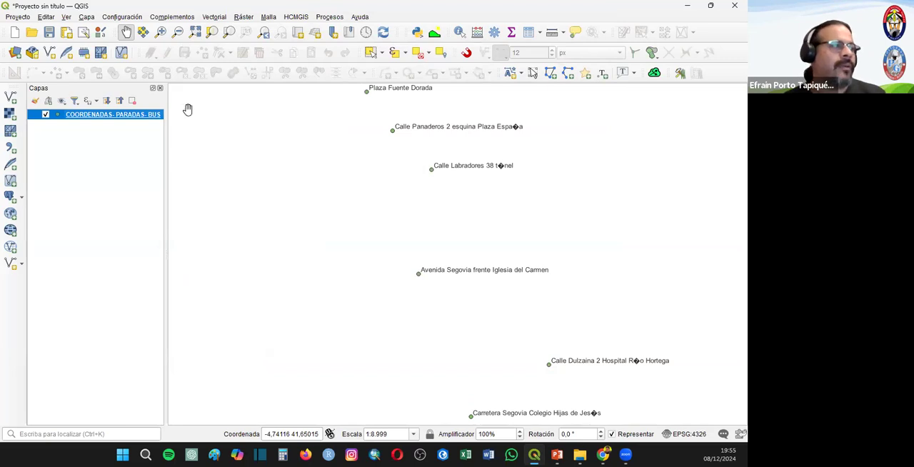
# - Export the COORDENADAS- PARADAS- BUS layer as an ESRI shapefile named paradas_bus in the Ejemplo_01 folder, with SRC EPSG:4326 - WGS 84
pyautogui.rightClick(88, 117)
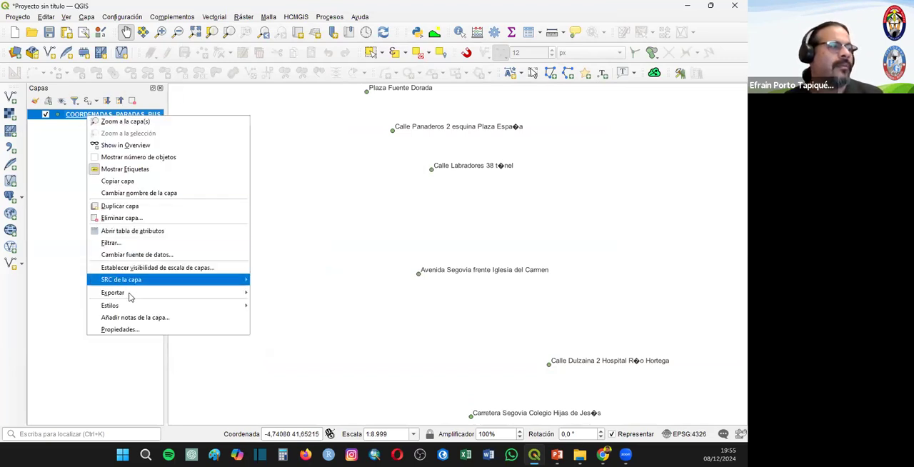
pyautogui.moveTo(129, 292)
pyautogui.click(357, 292)
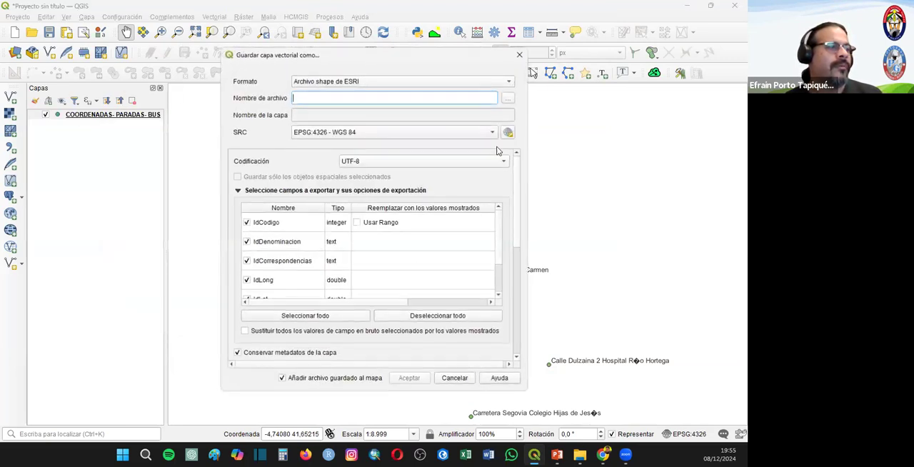
pyautogui.click(509, 101)
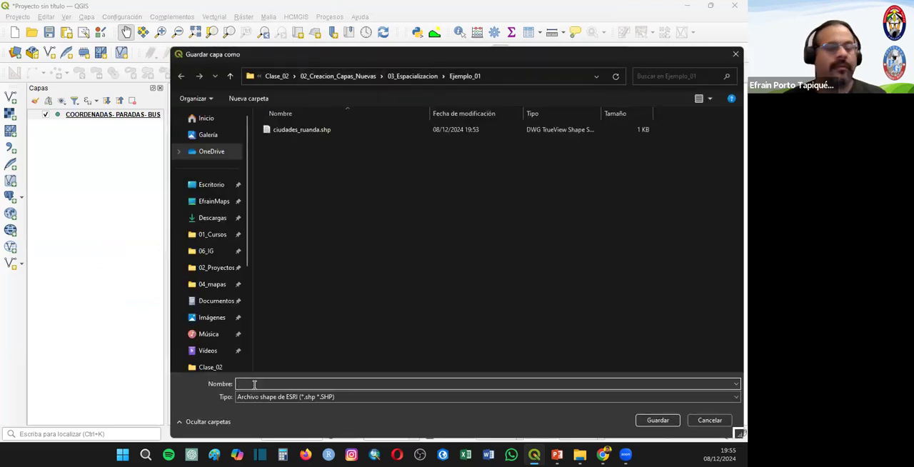
pyautogui.write('paradas_')
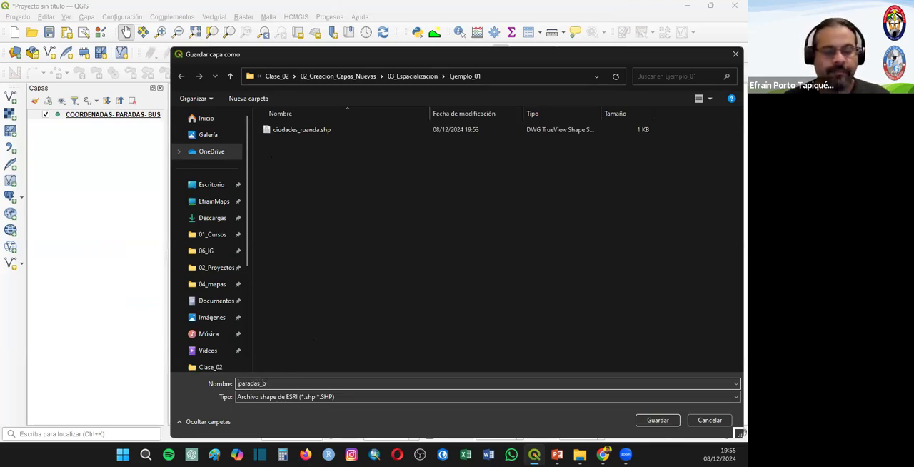
pyautogui.write('bus')
pyautogui.press('Return')
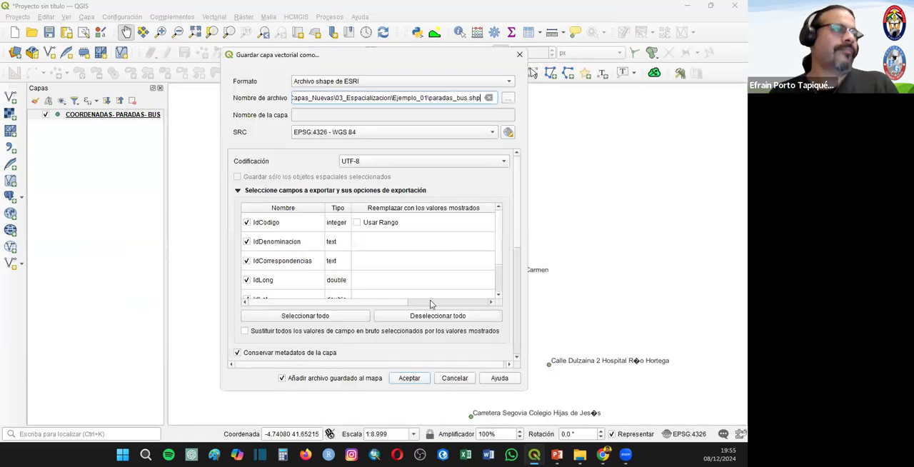
pyautogui.click(411, 378)
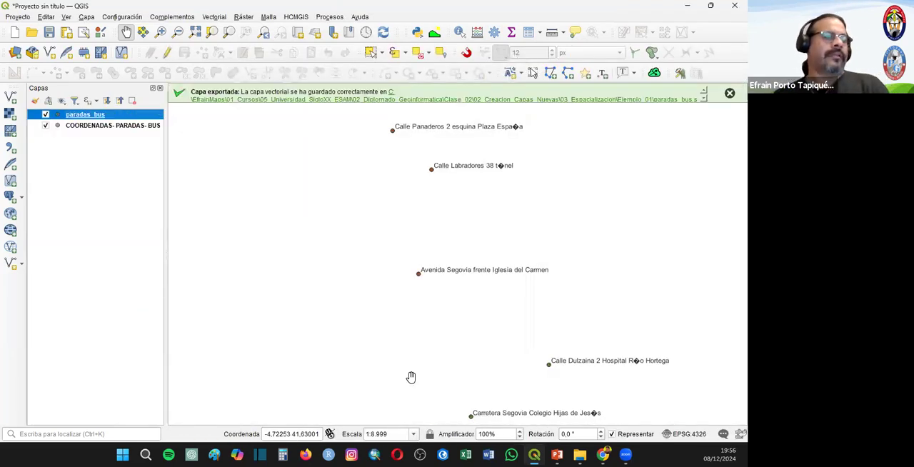
# - Hide the COORDENADAS- PARADAS- BUS layer and start a new project, discarding the current one
pyautogui.click(44, 126)
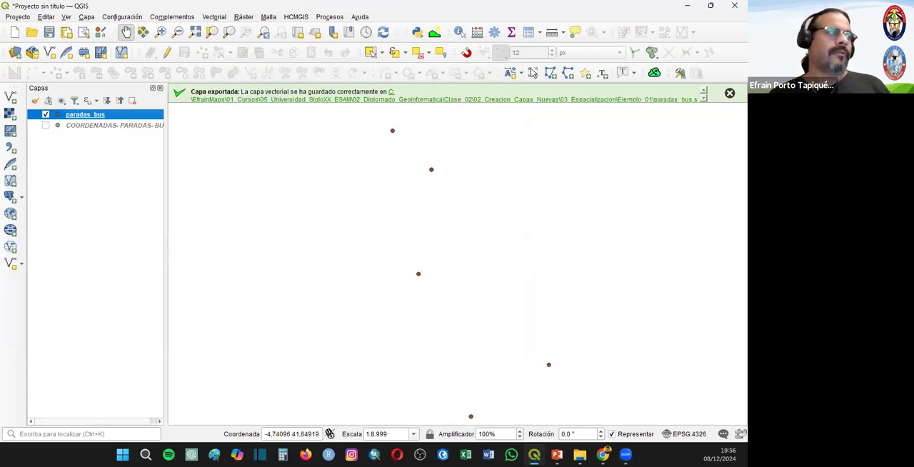
pyautogui.click(15, 32)
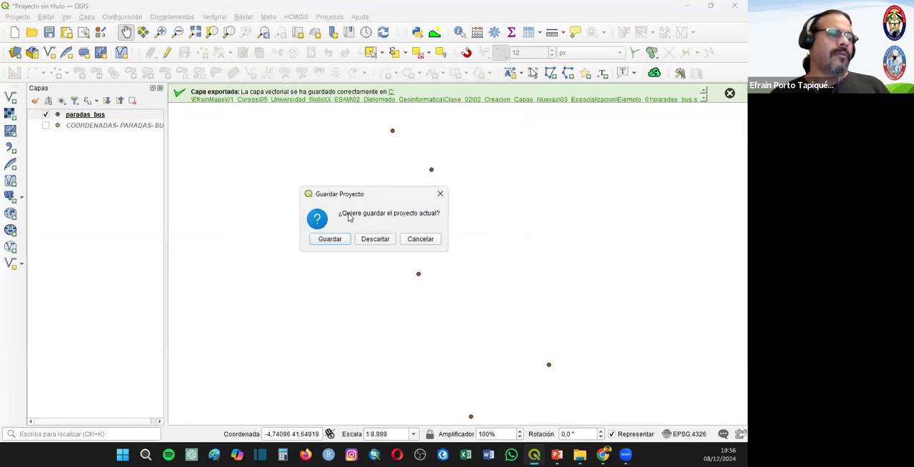
pyautogui.click(375, 239)
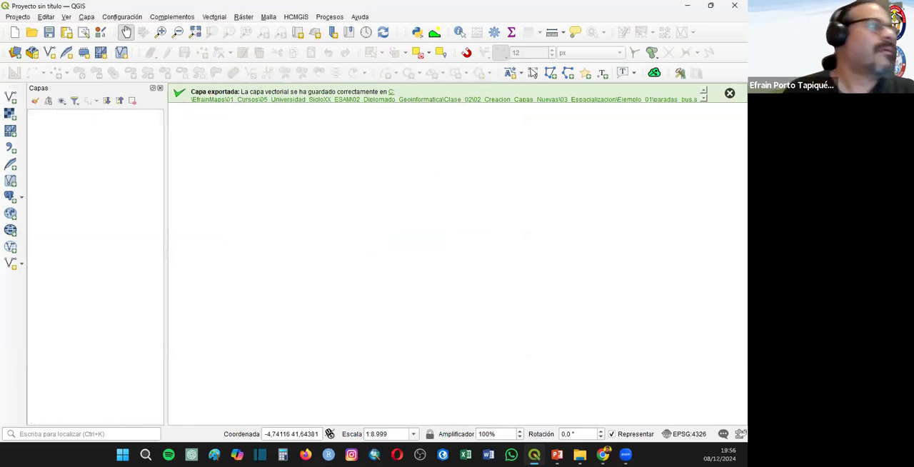
# - Choose Centros_Educativos.csv from the 03_Espacializacion\Ejemplo_03 folder as a delimited text source
pyautogui.click(10, 97)
pyautogui.click(617, 160)
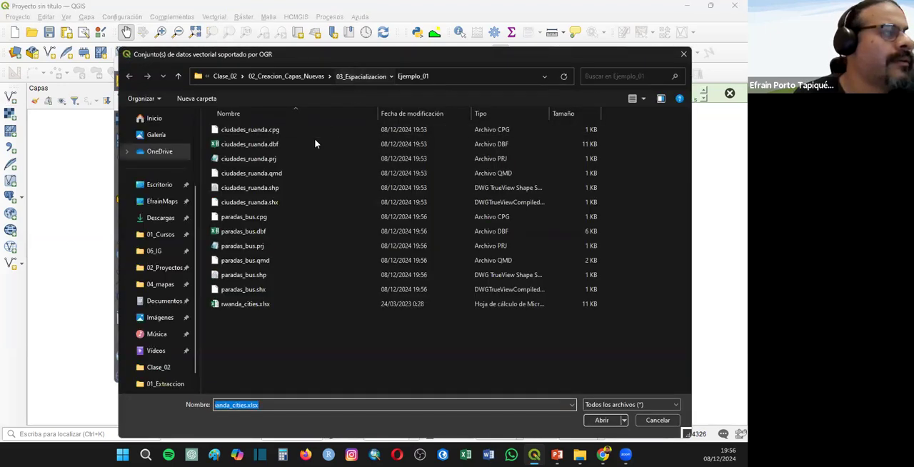
pyautogui.click(361, 73)
pyautogui.doubleClick(224, 157)
pyautogui.doubleClick(236, 127)
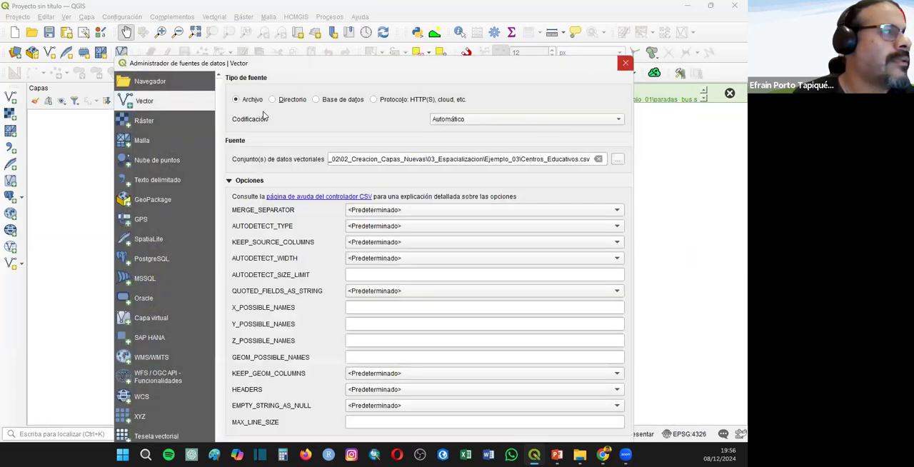
pyautogui.click(147, 180)
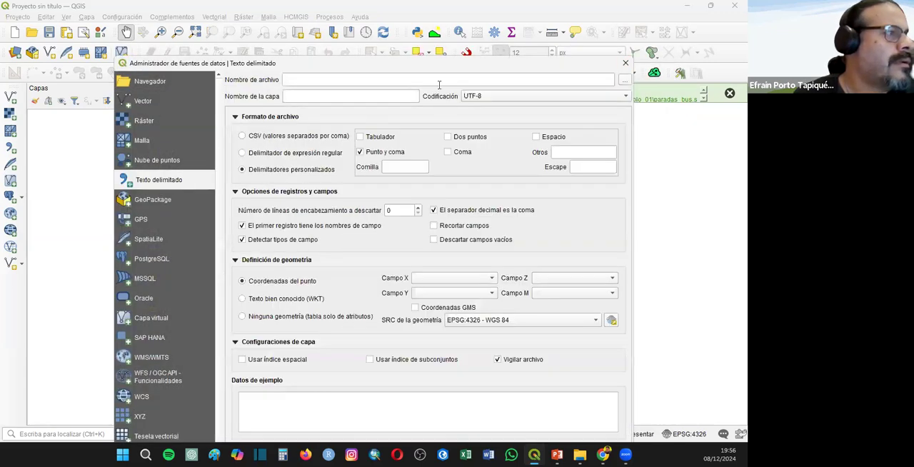
pyautogui.click(623, 80)
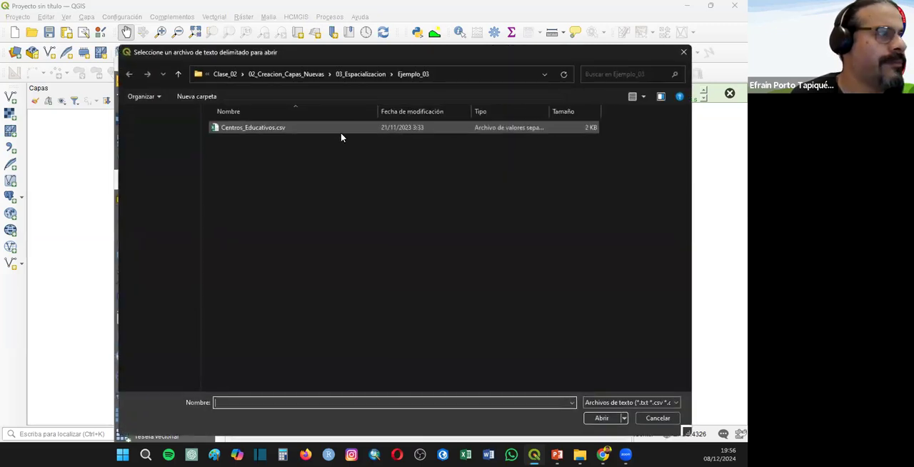
pyautogui.doubleClick(243, 128)
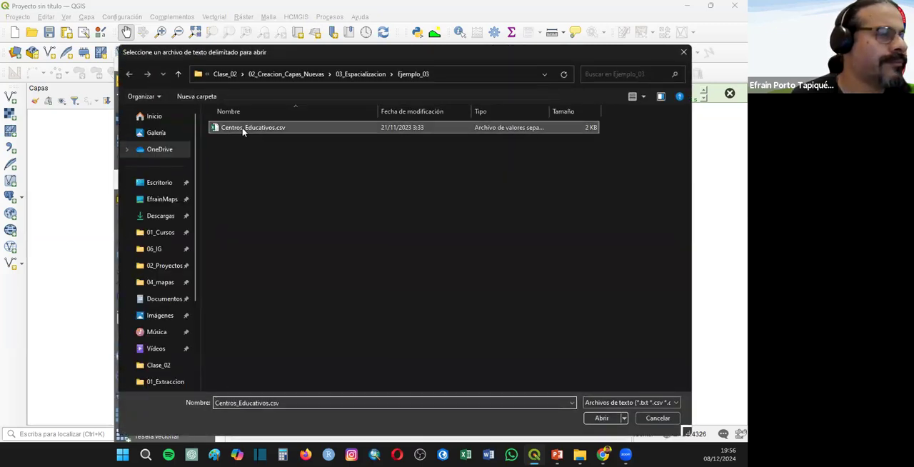
# - Enable comma as a custom delimiter in addition to semicolon for the Centros_Educativos file
pyautogui.moveTo(477, 65); pyautogui.dragTo(467, 10)
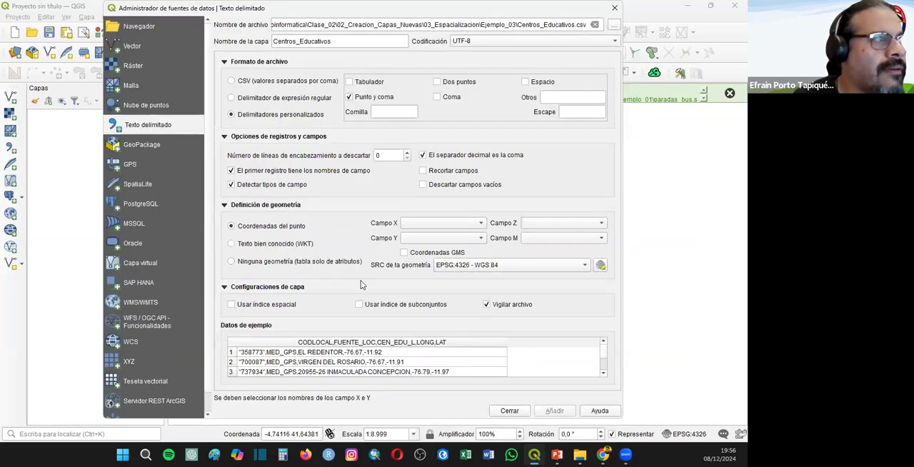
pyautogui.click(436, 98)
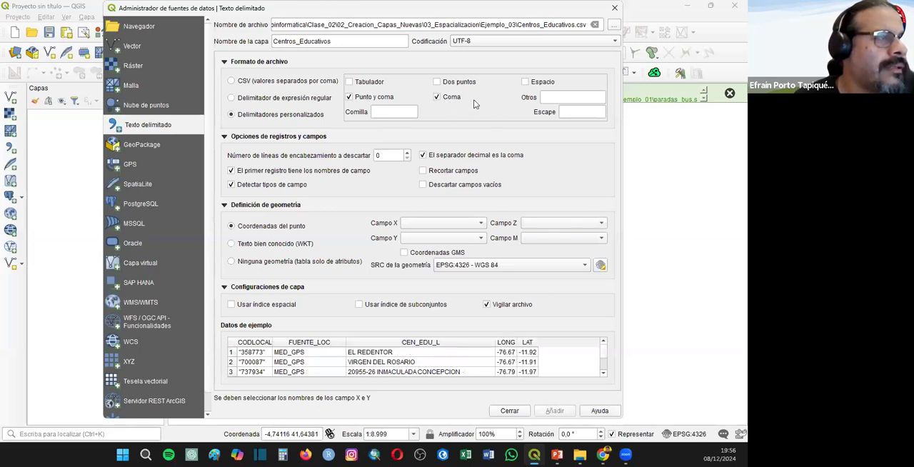
pyautogui.click(348, 97)
pyautogui.click(348, 97)
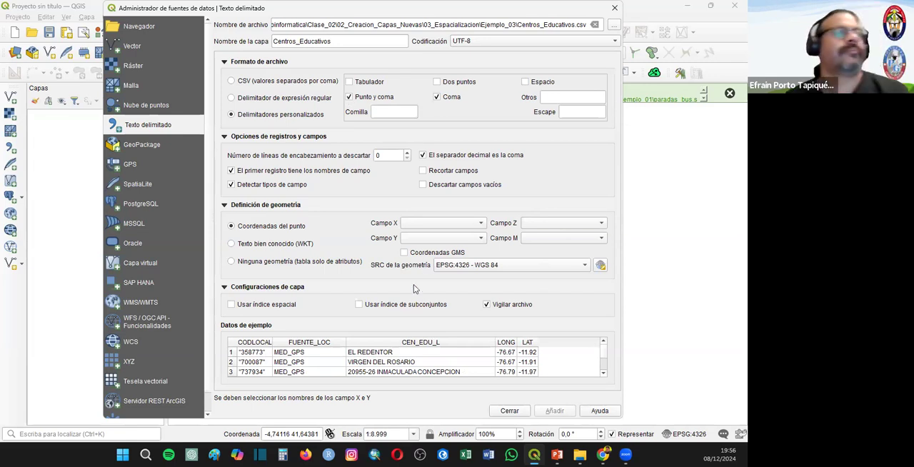
# - Define the point coordinates with LONG as X field and LAT as Y field, and add the Centros_Educativos layer to the project
pyautogui.click(422, 222)
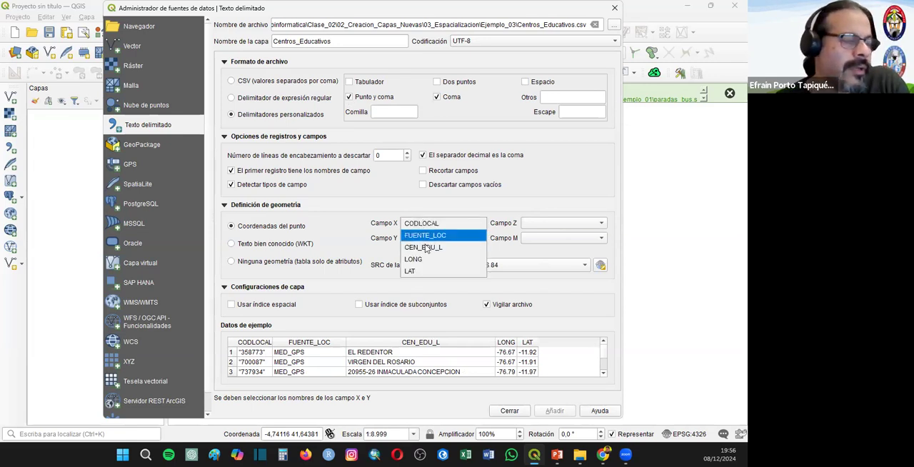
pyautogui.click(427, 271)
pyautogui.click(430, 222)
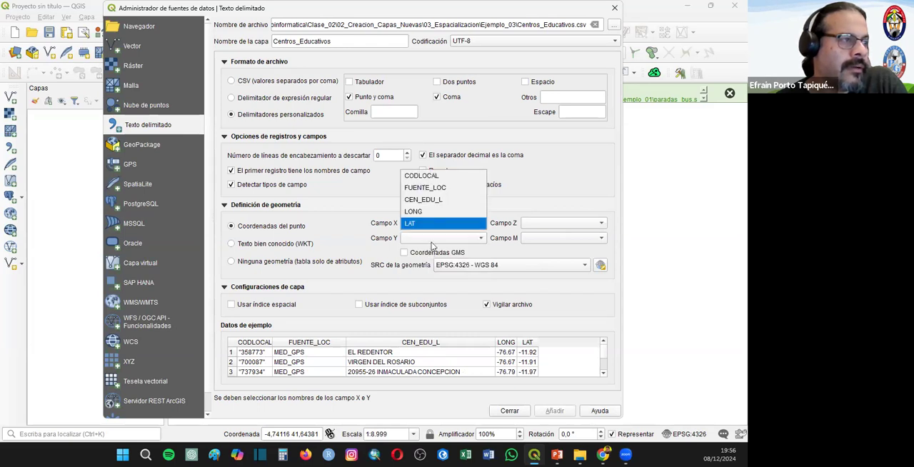
pyautogui.click(434, 205)
pyautogui.click(417, 239)
pyautogui.click(423, 285)
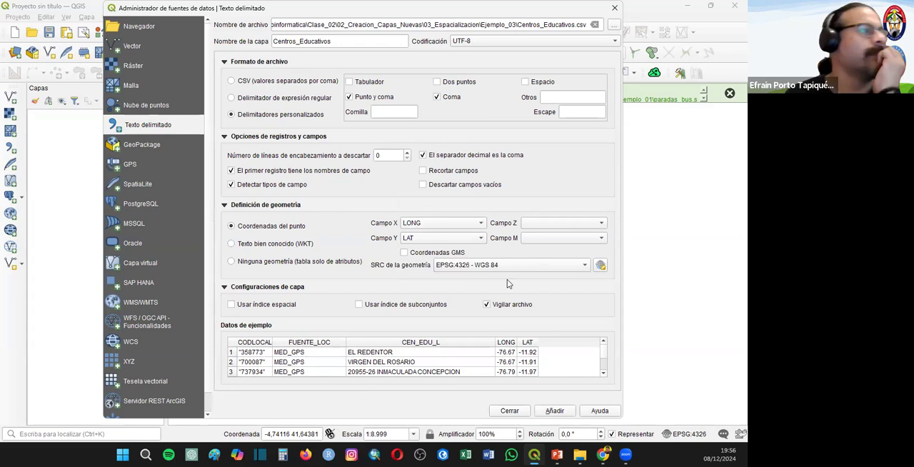
pyautogui.click(554, 410)
pyautogui.click(509, 410)
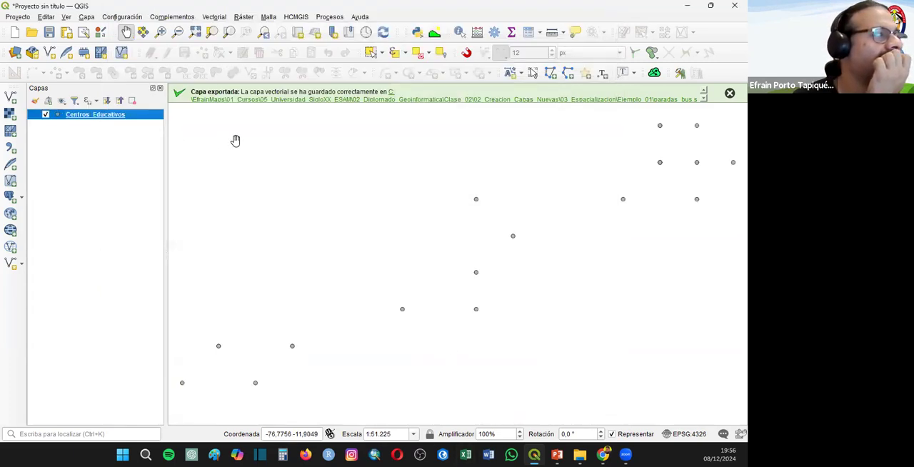
# - Examine the attribute table of the Centros_Educativos layer to review its fields
pyautogui.rightClick(118, 114)
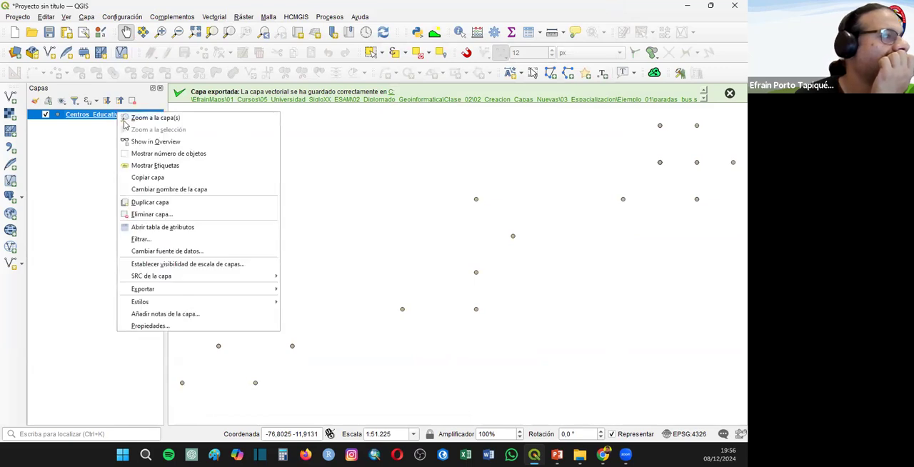
pyautogui.click(170, 227)
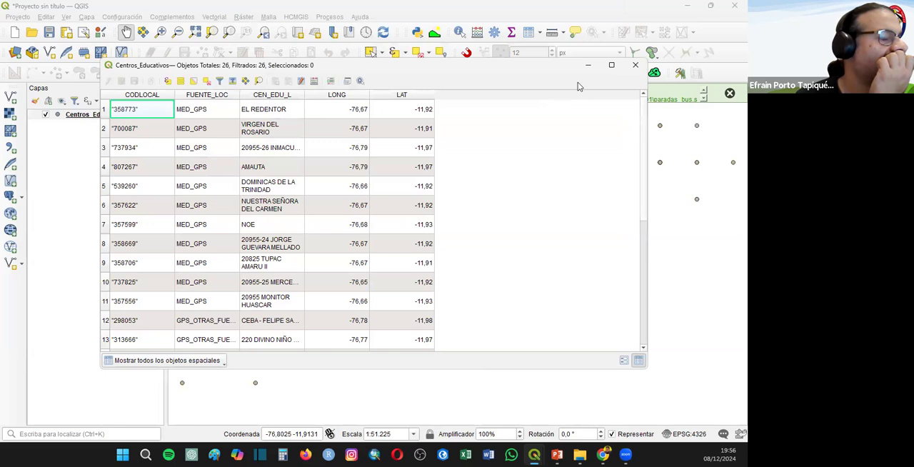
pyautogui.click(635, 65)
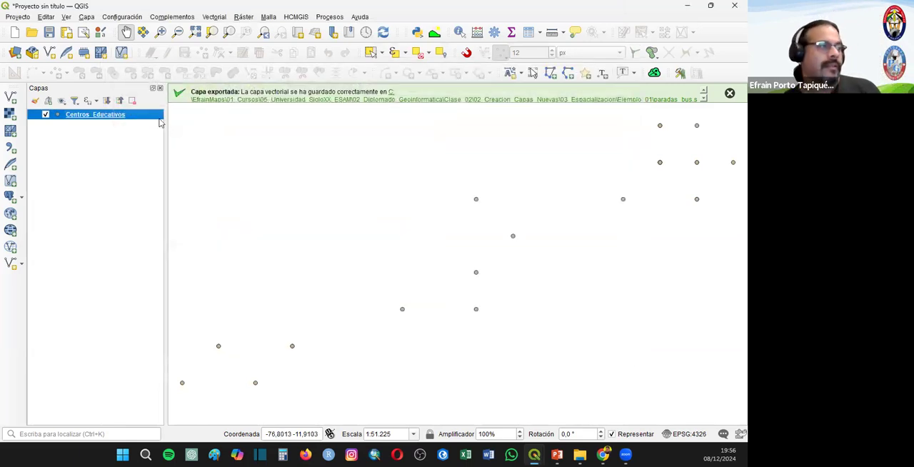
# - Show labels on the Centros_Educativos layer and set their value to the CEN_EDU_L field
pyautogui.rightClick(131, 112)
pyautogui.click(147, 165)
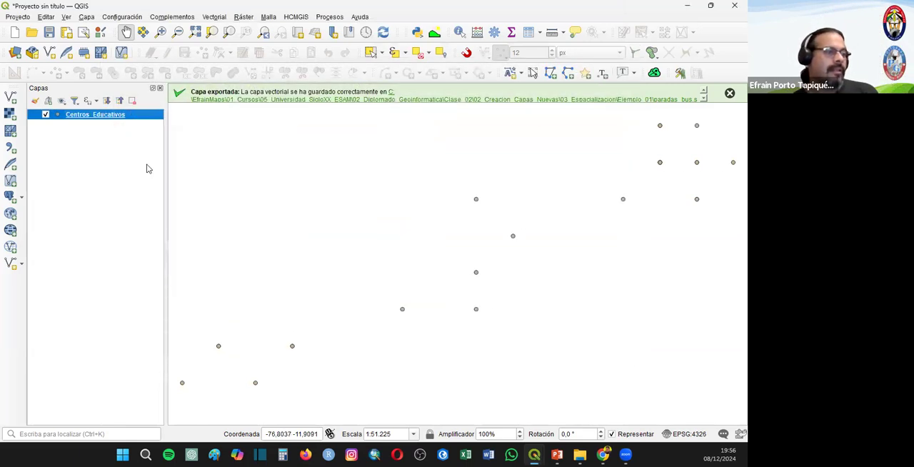
pyautogui.rightClick(111, 114)
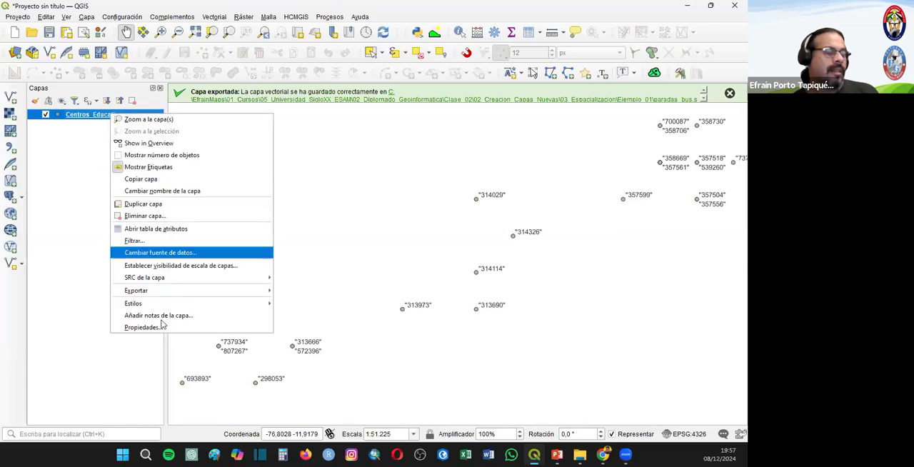
pyautogui.click(147, 327)
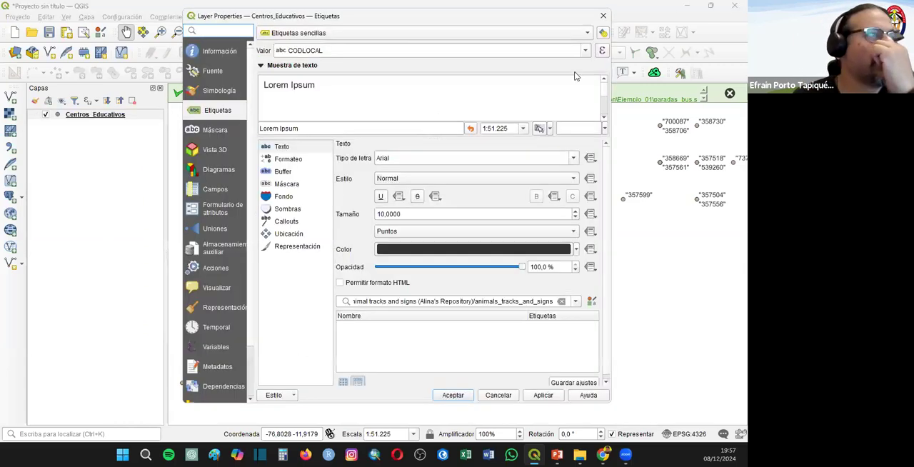
pyautogui.click(598, 51)
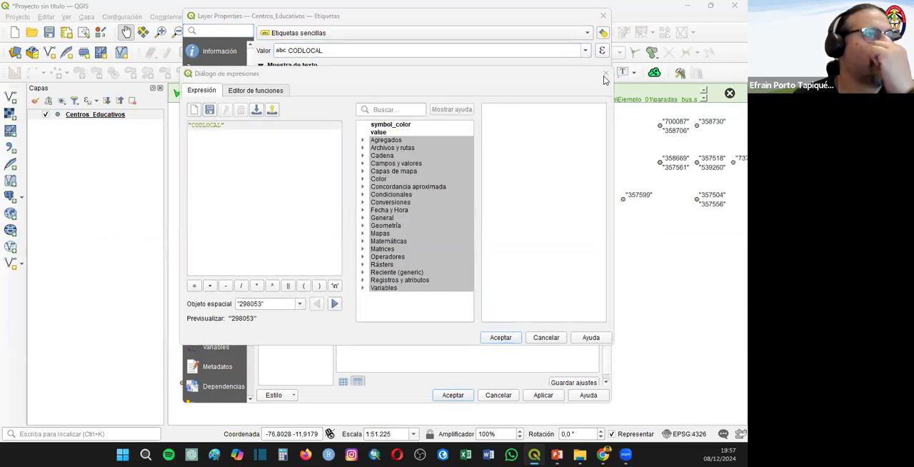
pyautogui.click(584, 54)
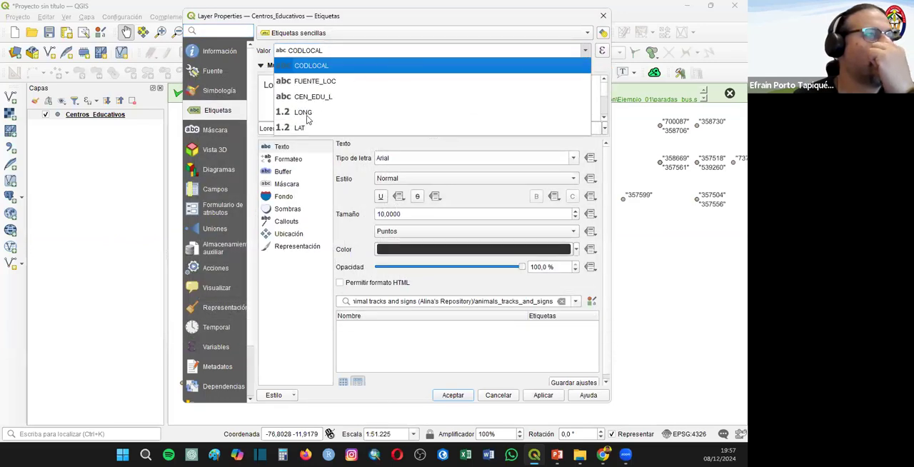
pyautogui.press('Return')
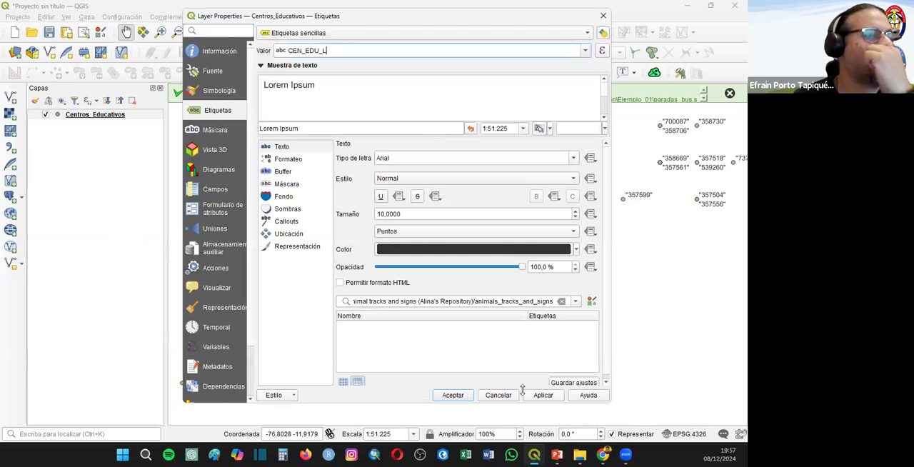
pyautogui.click(543, 392)
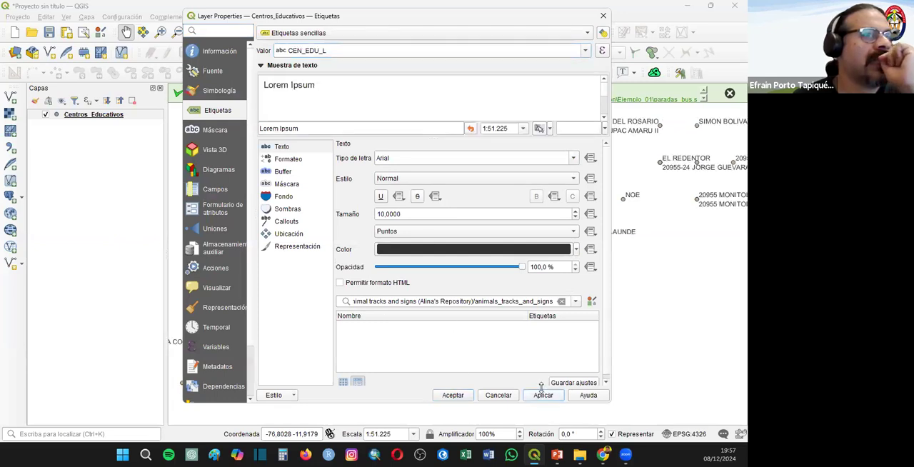
pyautogui.click(440, 389)
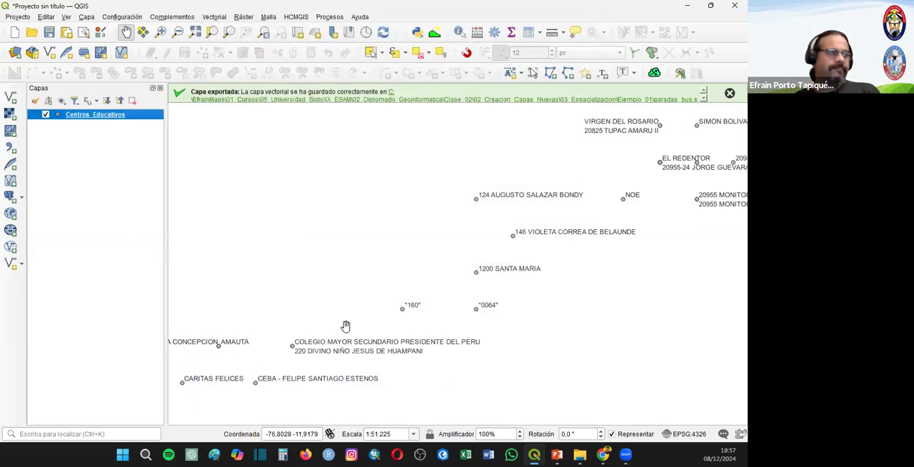
# - Export the Centros_Educativos layer as an ESRI shapefile named centros_educativos in the Ejemplo_01 folder, with EPSG:4326 - WGS 84 as its CRS
pyautogui.rightClick(107, 117)
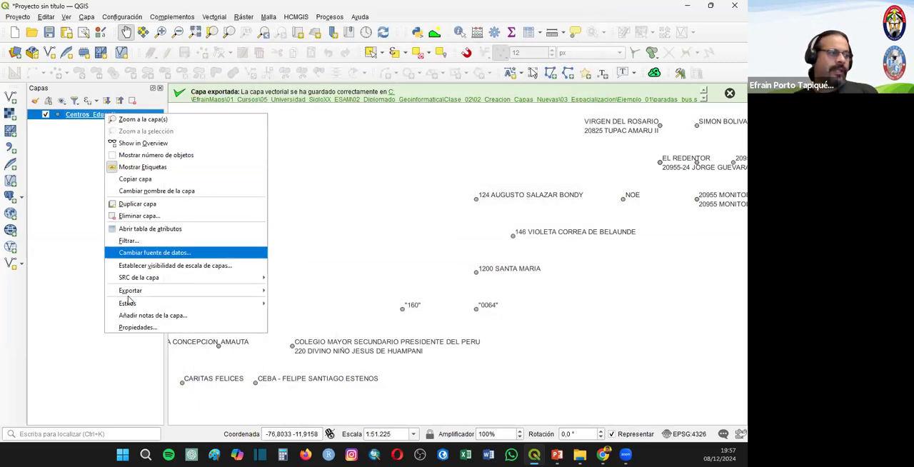
pyautogui.moveTo(215, 291)
pyautogui.click(325, 291)
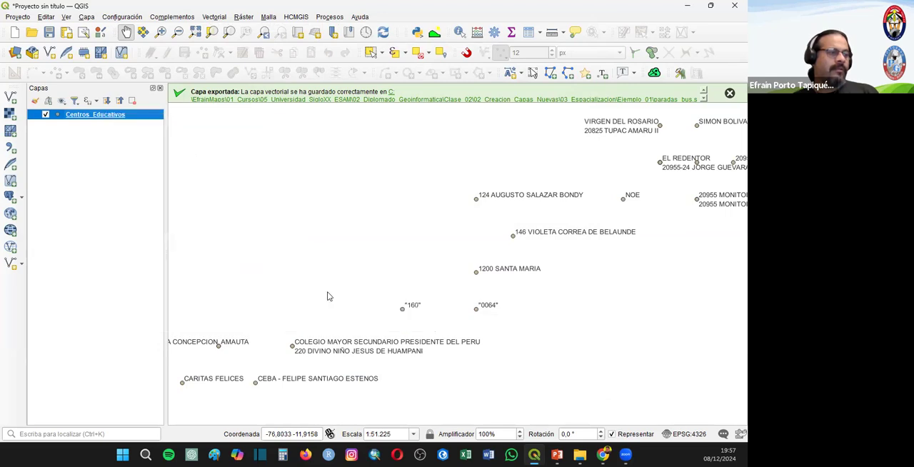
pyautogui.click(509, 98)
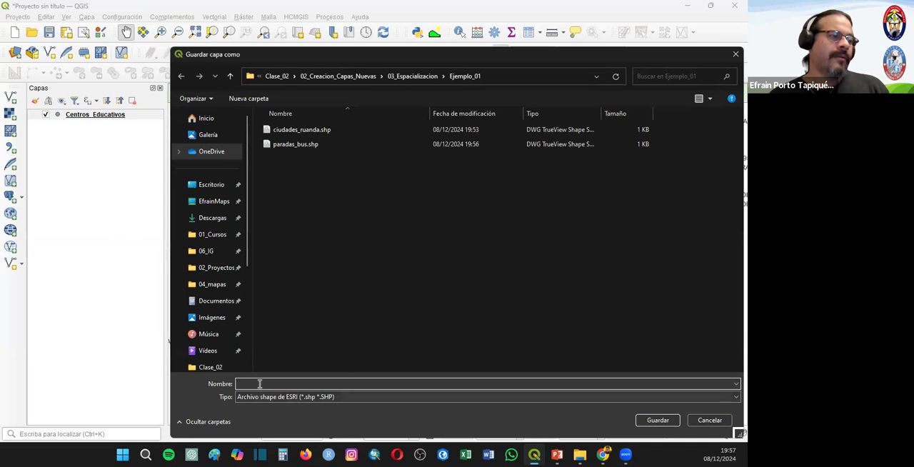
pyautogui.write('centros_ed')
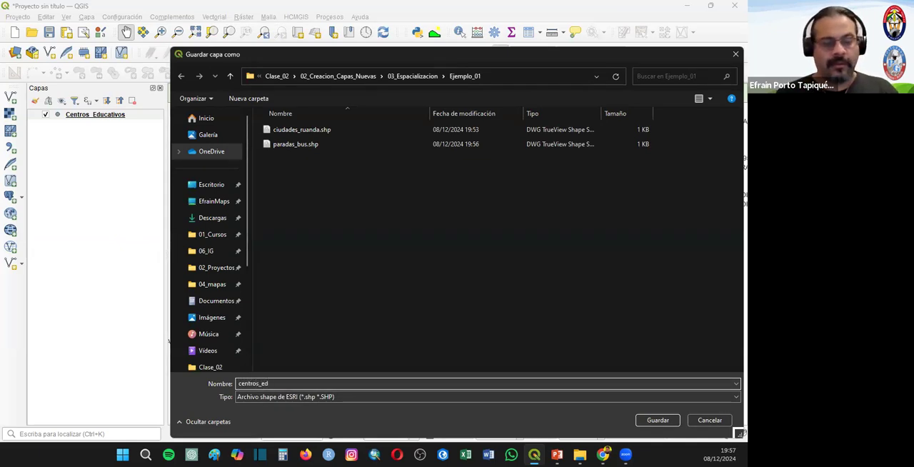
pyautogui.write('ucativos')
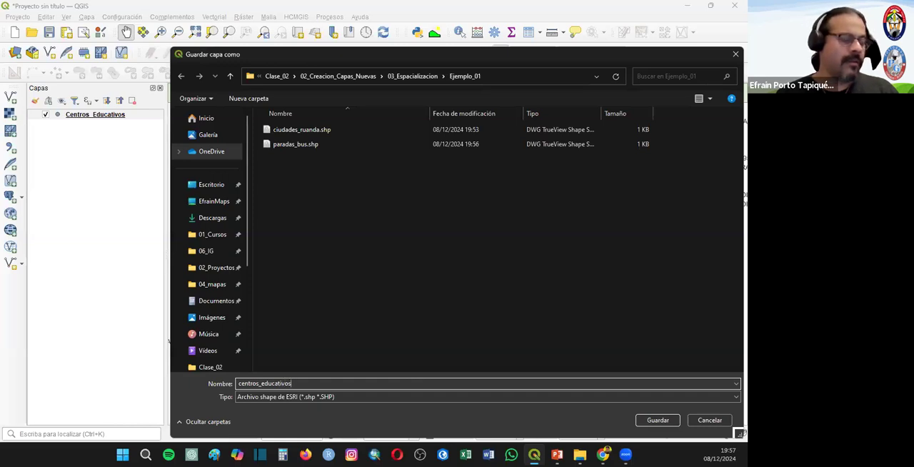
pyautogui.press('Return')
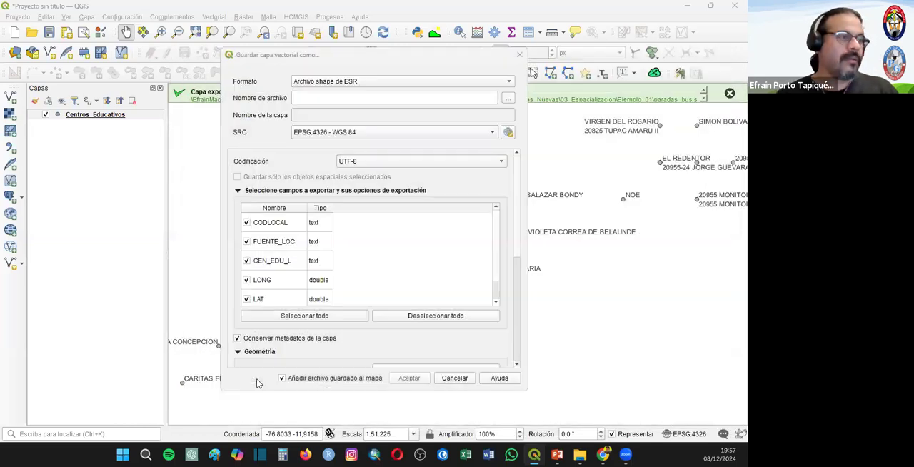
pyautogui.click(413, 374)
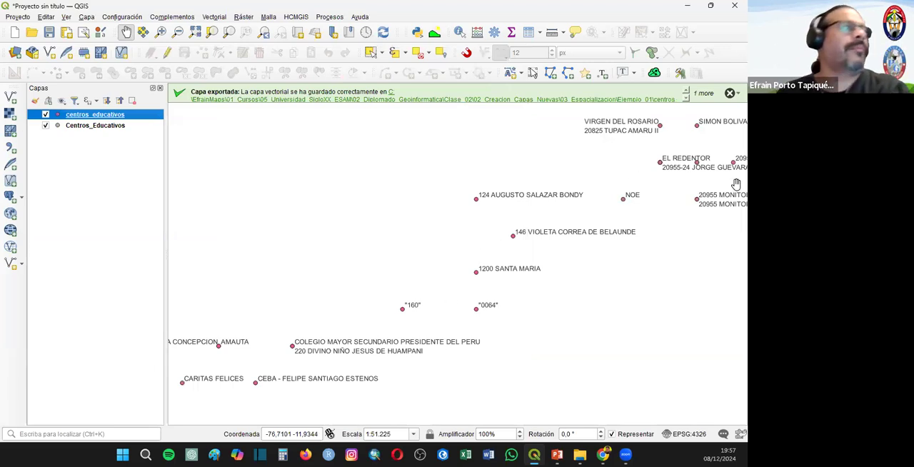
# - Start a new empty project and discard the current one without saving it
pyautogui.click(14, 32)
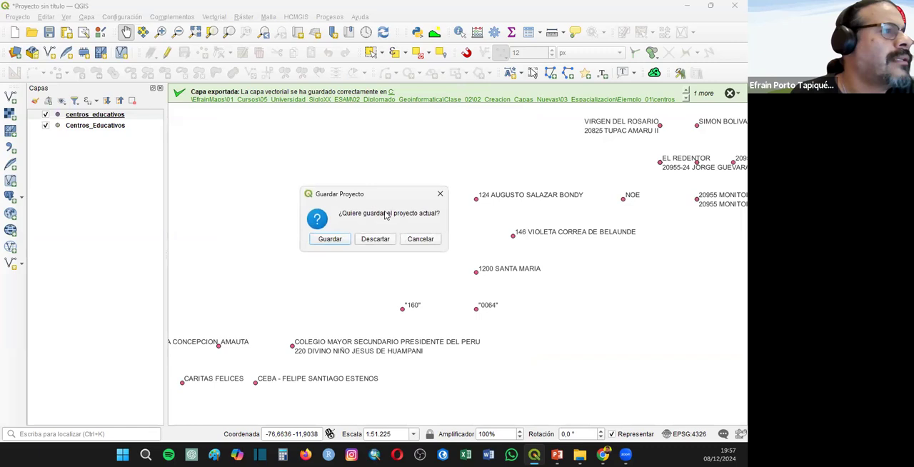
pyautogui.click(372, 239)
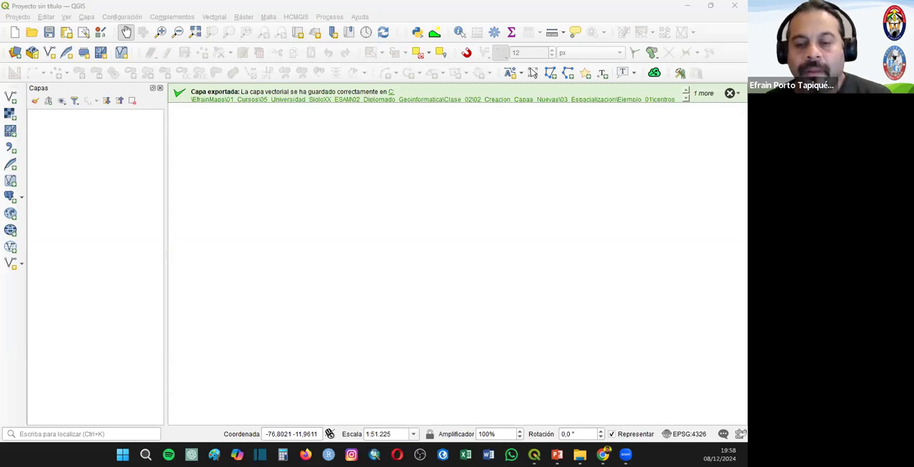
pyautogui.hotkey('alt', 'Tab')
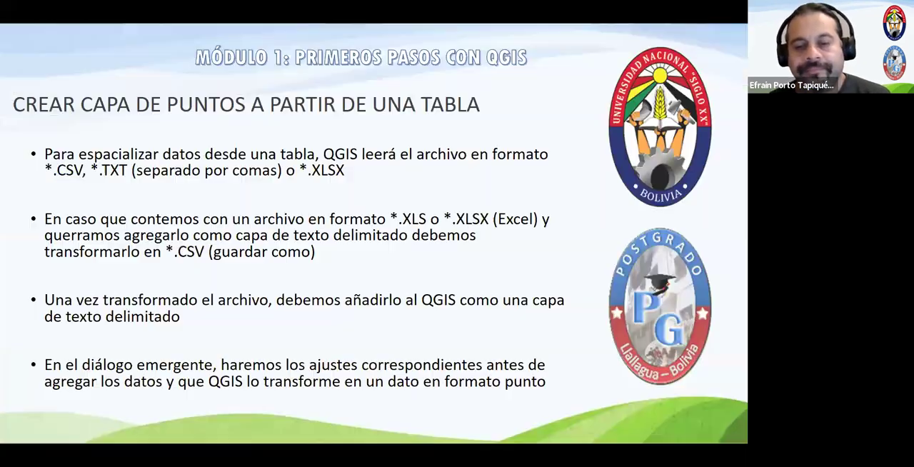
pyautogui.click(322, 158)
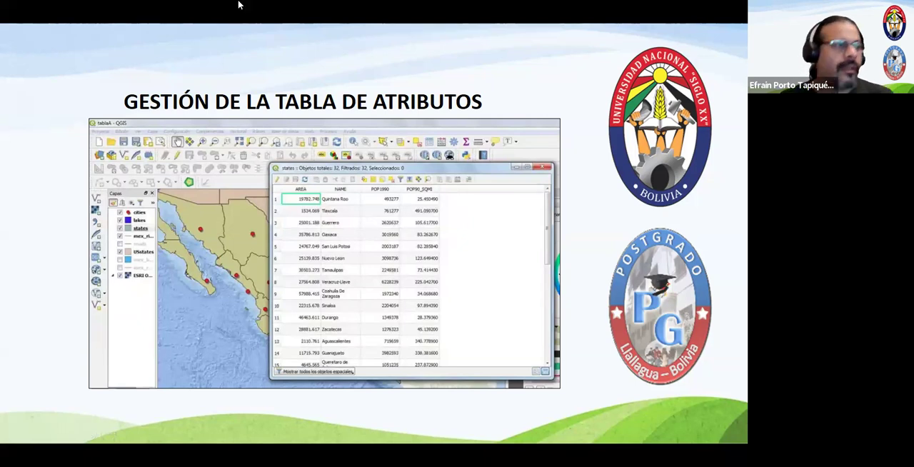
pyautogui.press('Right')
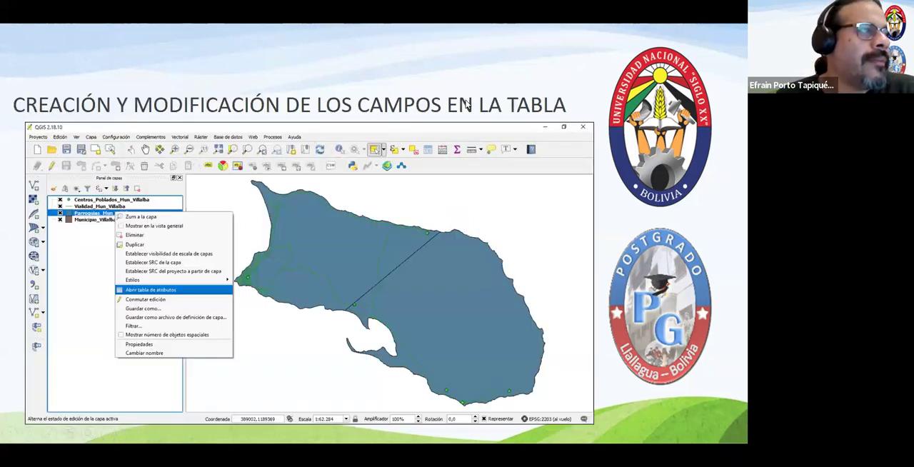
pyautogui.press('Right')
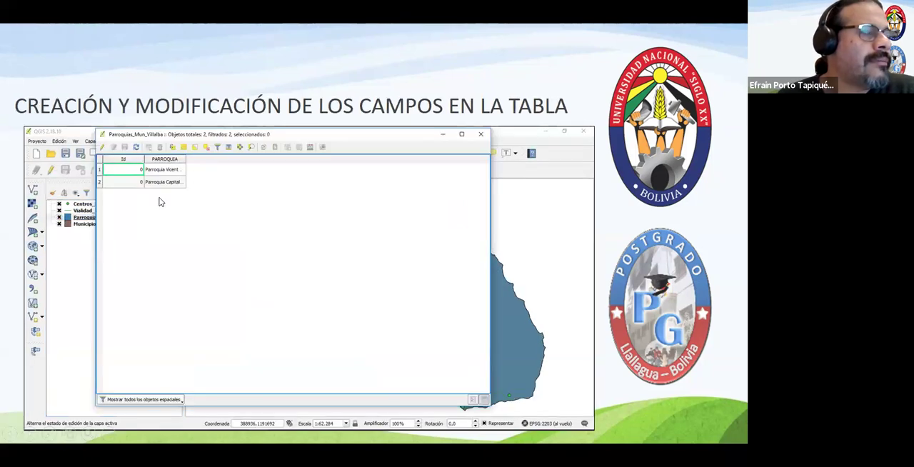
pyautogui.press('Right')
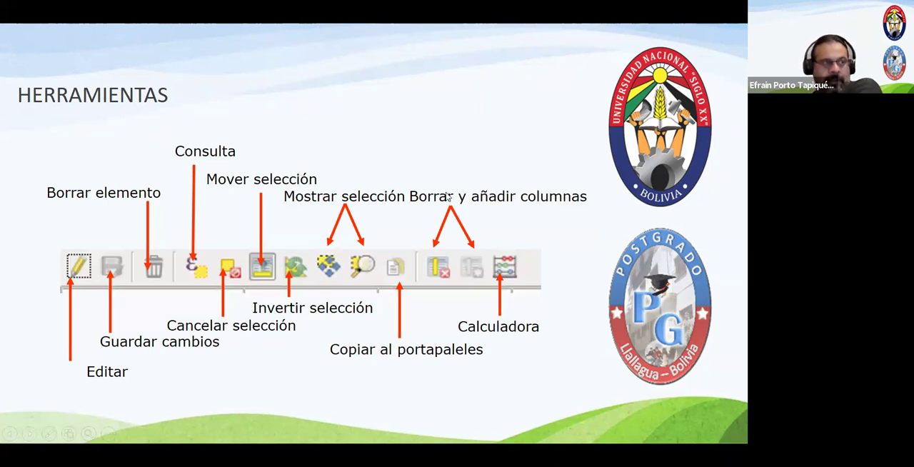
pyautogui.click(483, 261)
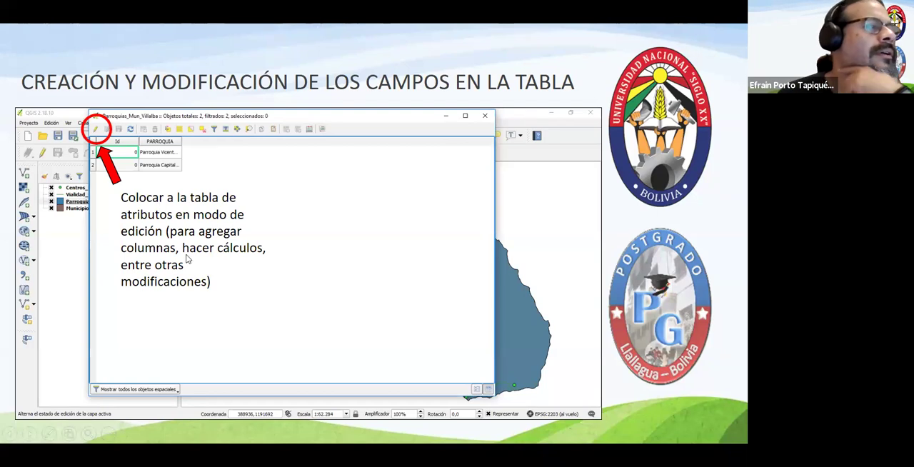
pyautogui.click(231, 232)
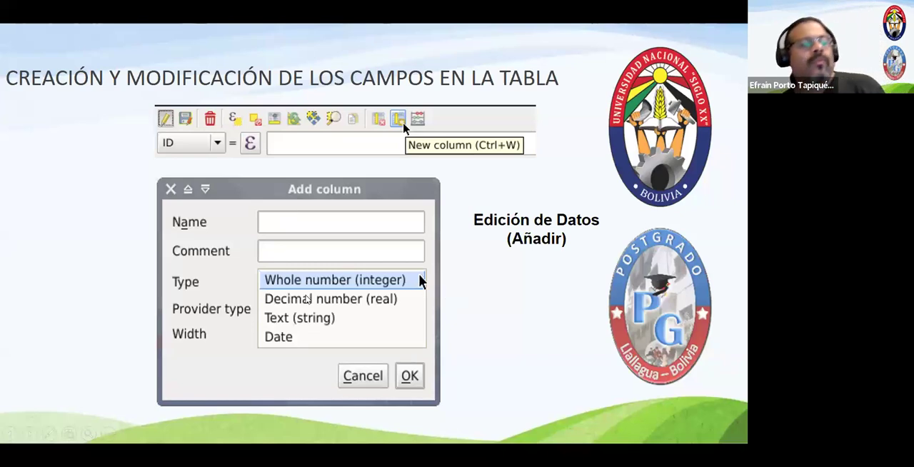
pyautogui.click(311, 302)
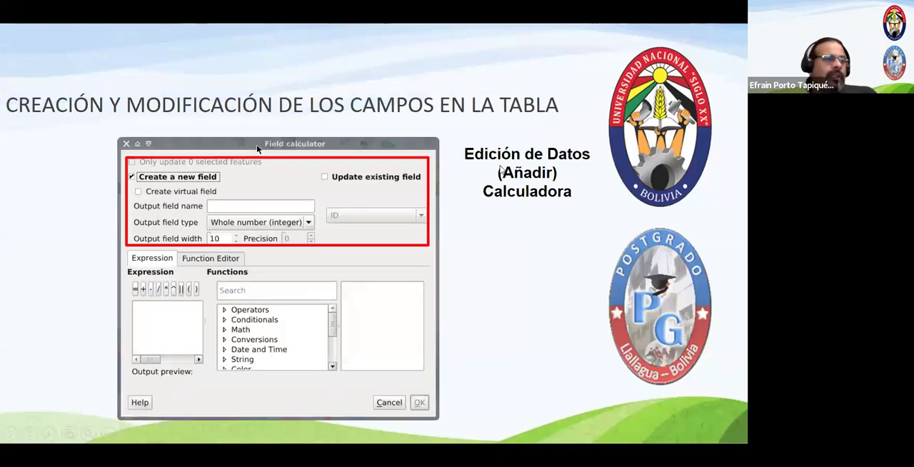
pyautogui.click(272, 246)
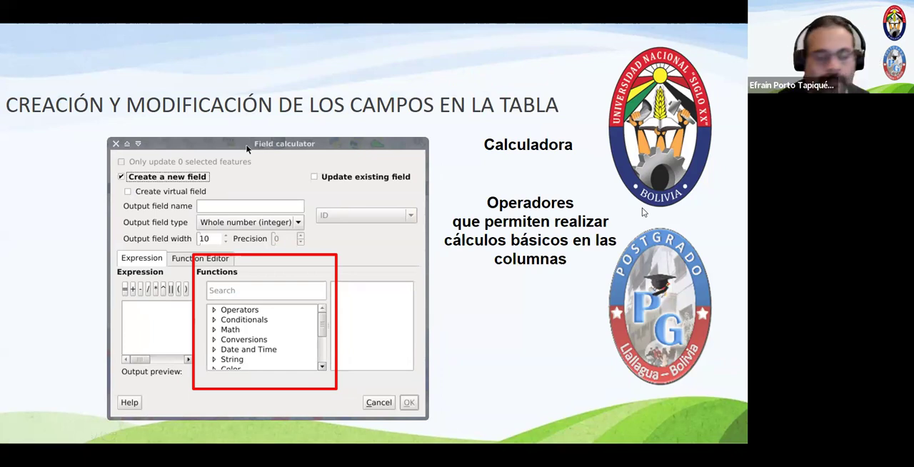
pyautogui.press('Right')
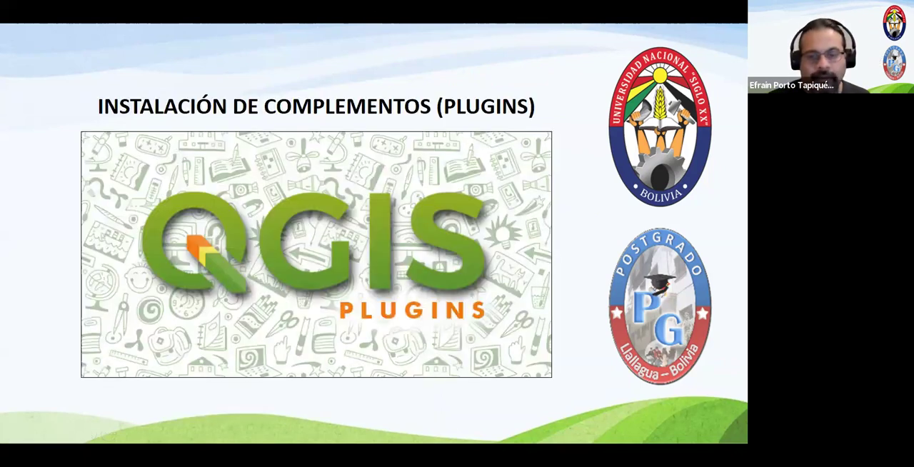
pyautogui.hotkey('alt', 'Tab')
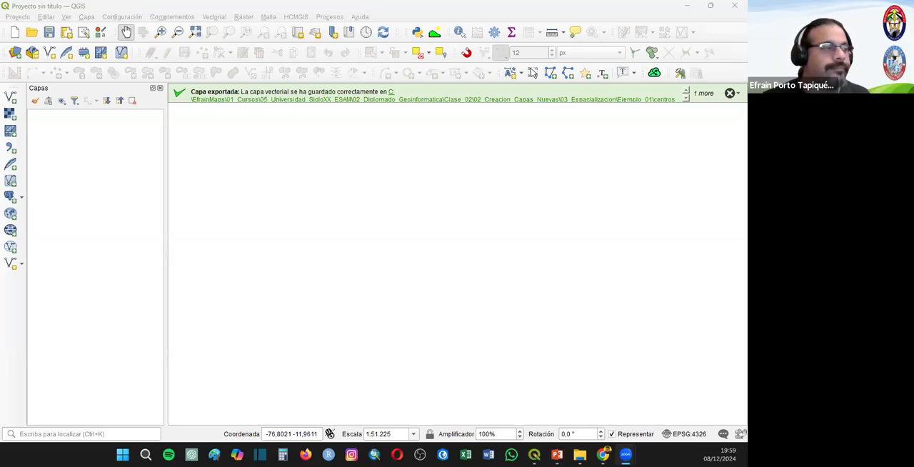
# - Add the España_WSG84 shapefile from the Caso_01 folder of 03_Reproyeccion_de_Capas to the project as a vector layer
pyautogui.click(729, 93)
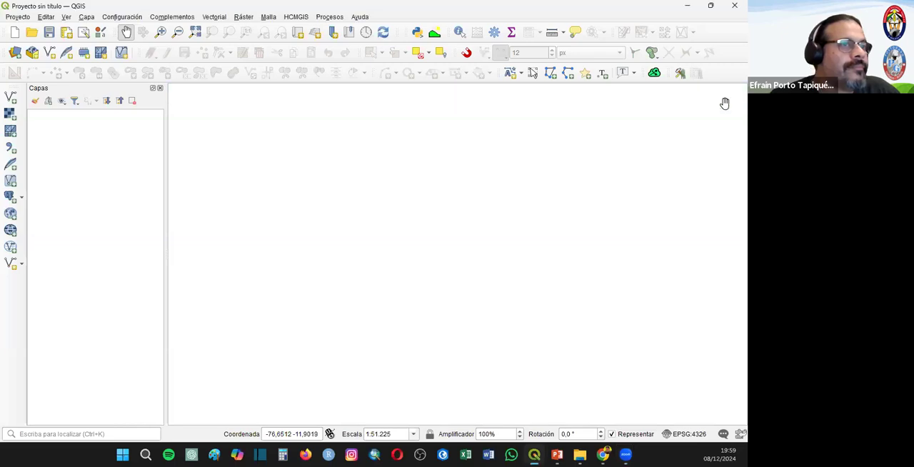
pyautogui.click(10, 99)
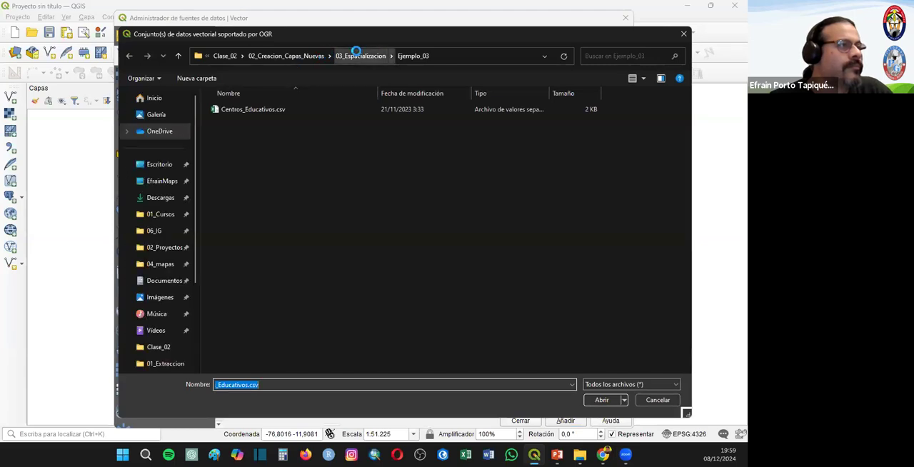
pyautogui.click(361, 56)
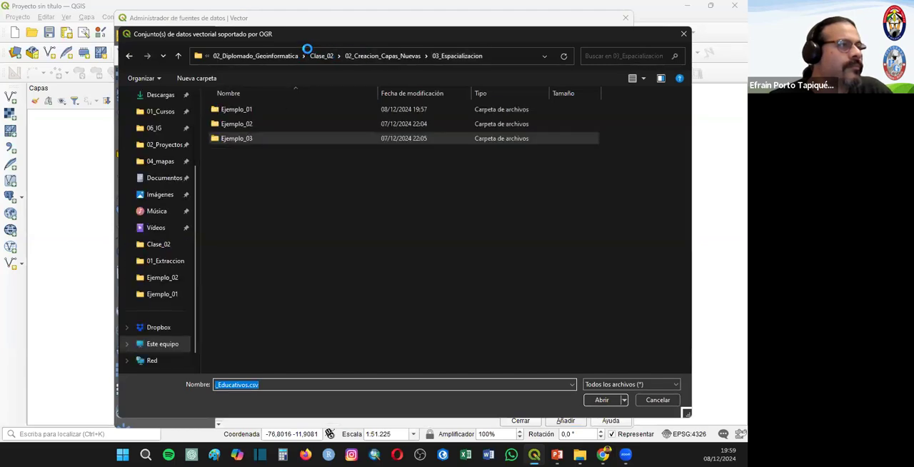
pyautogui.click(391, 55)
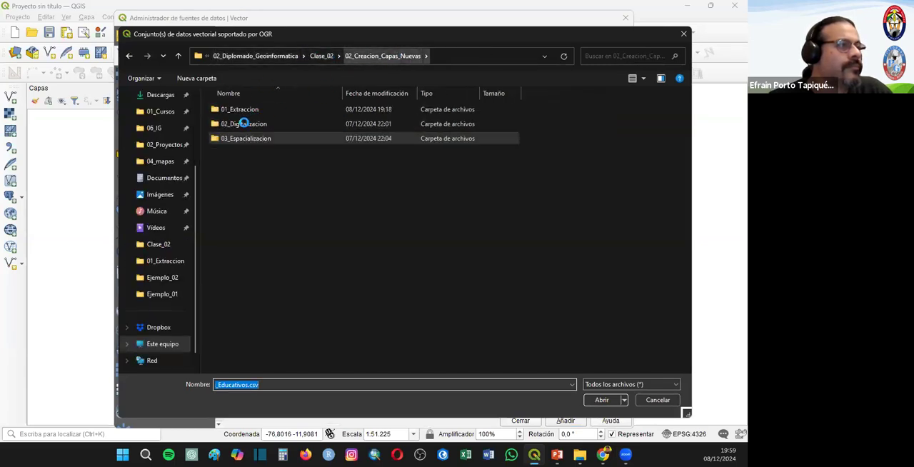
pyautogui.click(321, 56)
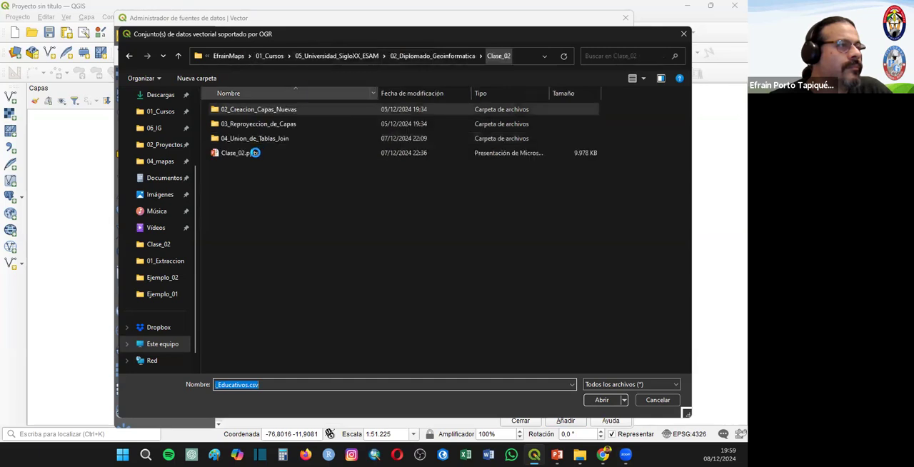
pyautogui.doubleClick(243, 124)
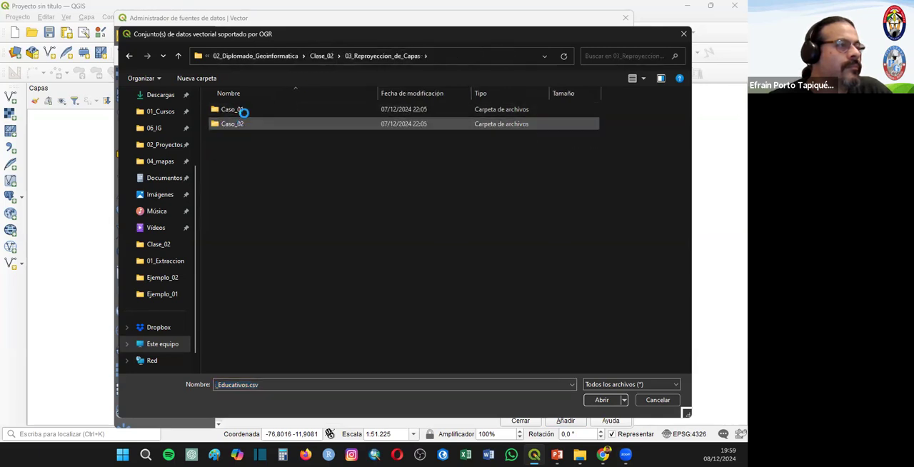
pyautogui.doubleClick(243, 110)
pyautogui.click(247, 167)
pyautogui.click(602, 400)
pyautogui.click(557, 421)
pyautogui.click(520, 420)
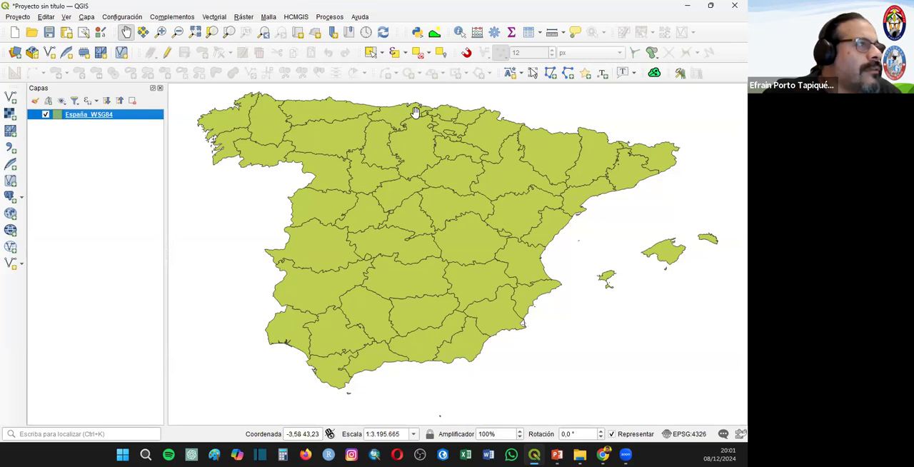
# - Search the processing toolbox for "reproy" and open the Reproyectar capa tool
pyautogui.click(494, 32)
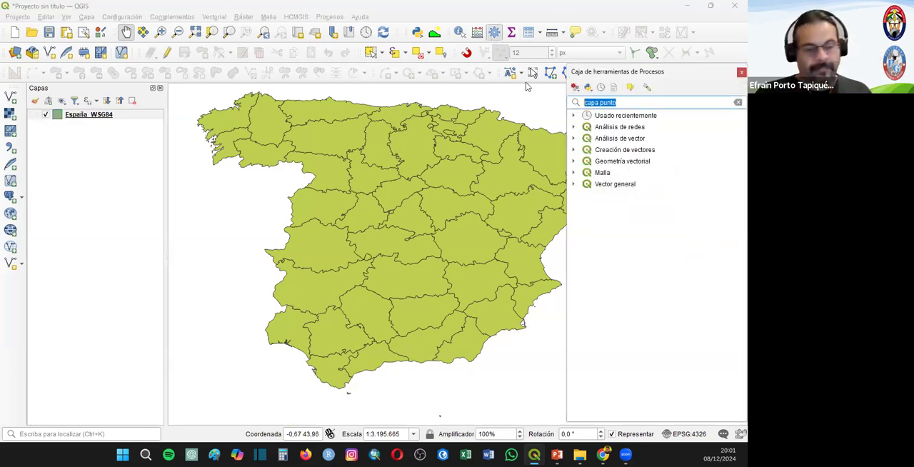
pyautogui.write('repr')
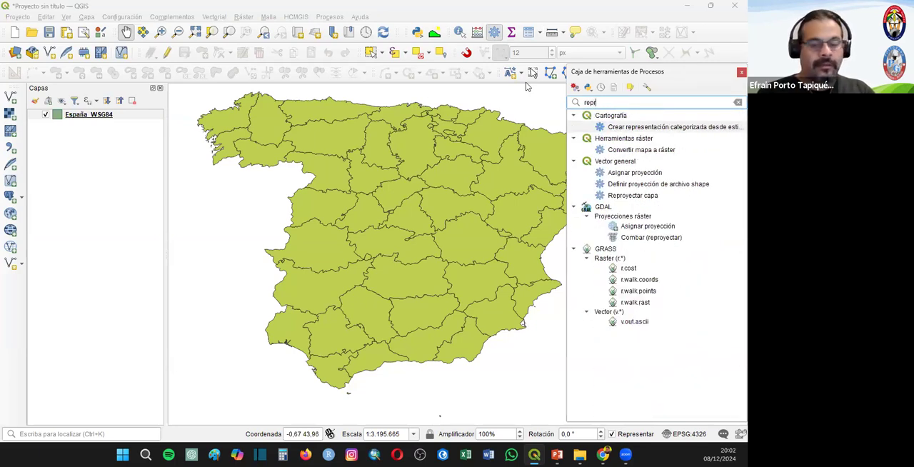
pyautogui.write('oy')
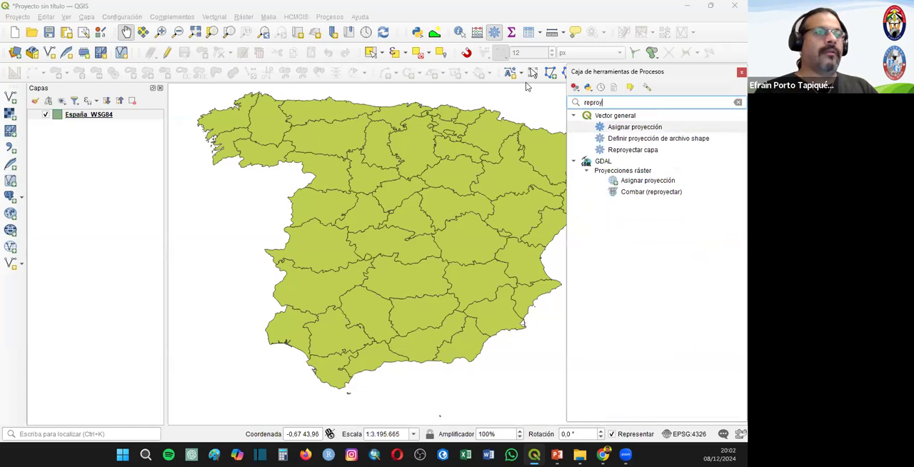
pyautogui.doubleClick(624, 152)
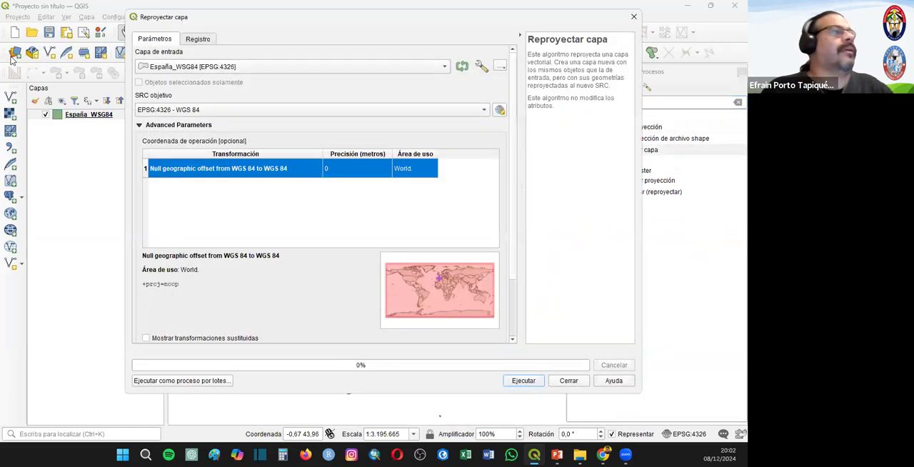
# - Reproject the España_WSG84 layer to EPSG:25830 - ETRS89 / UTM zone 30N as a temporary layer
pyautogui.click(174, 108)
pyautogui.click(173, 107)
pyautogui.click(500, 113)
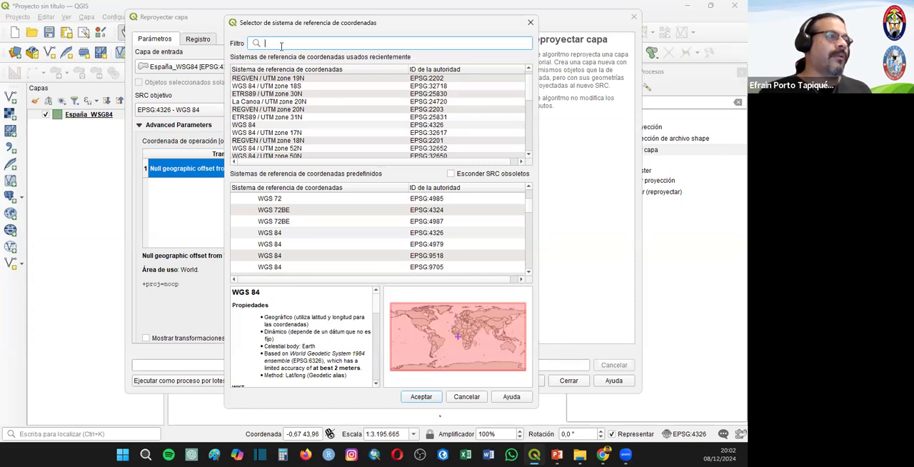
pyautogui.click(283, 95)
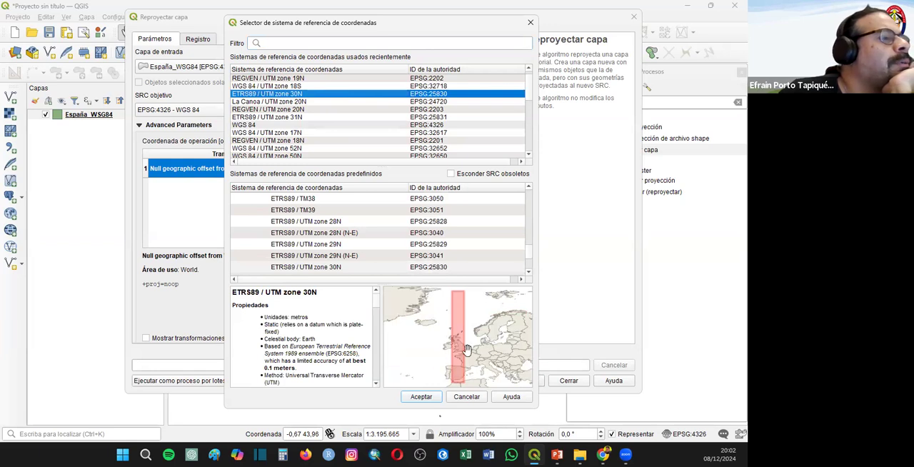
pyautogui.click(421, 398)
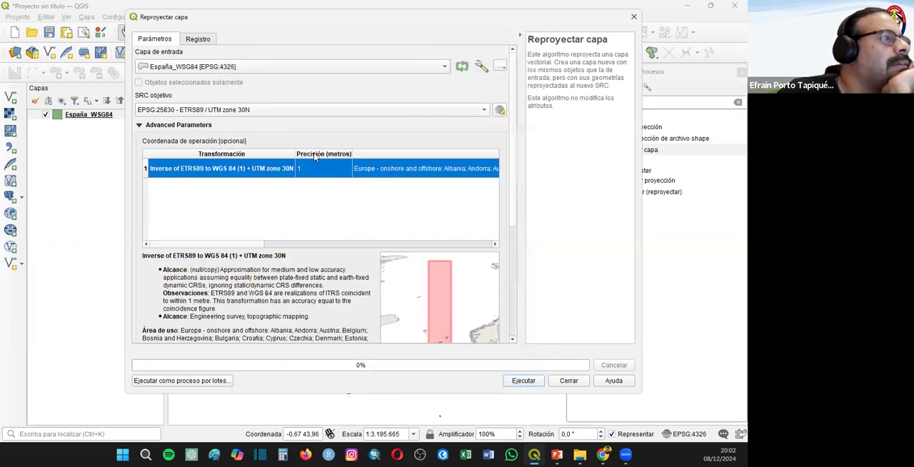
pyautogui.click(528, 381)
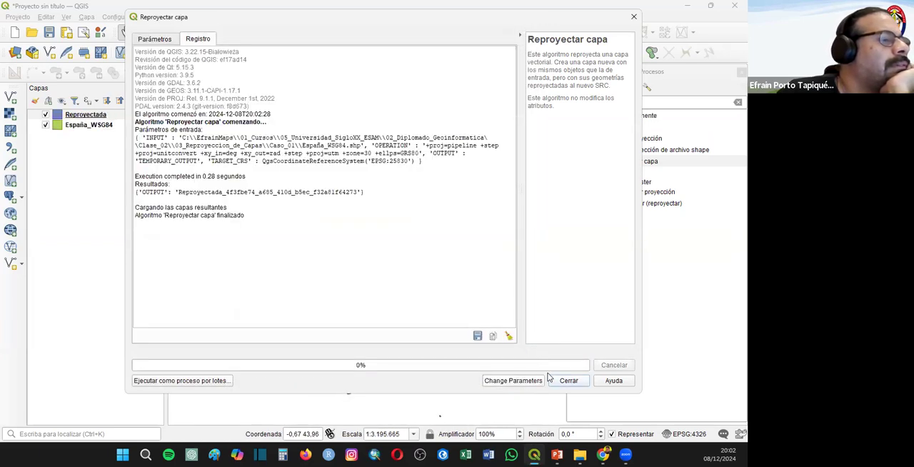
# - Close the finished reprojection dialog and start exporting the Reproyectada layer as an ESRI shapefile in EPSG:25830 - ETRS89 / UTM zone 30N
pyautogui.click(555, 378)
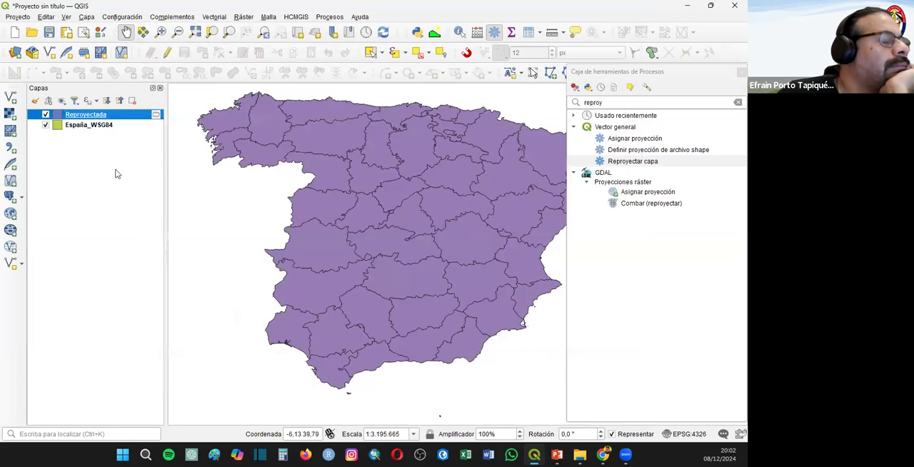
pyautogui.rightClick(67, 116)
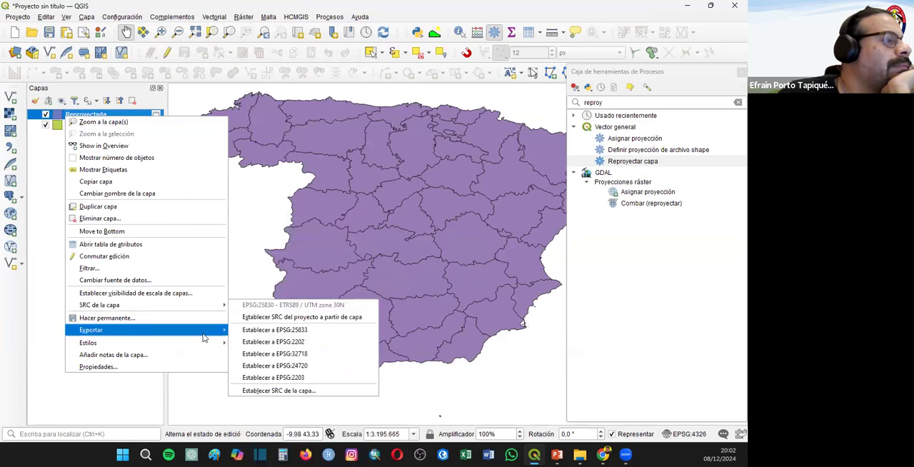
pyautogui.moveTo(164, 330)
pyautogui.click(333, 330)
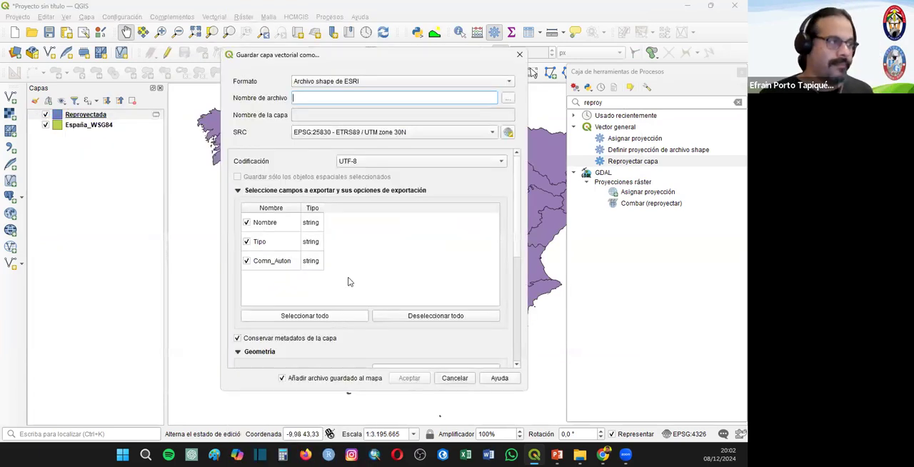
pyautogui.click(510, 97)
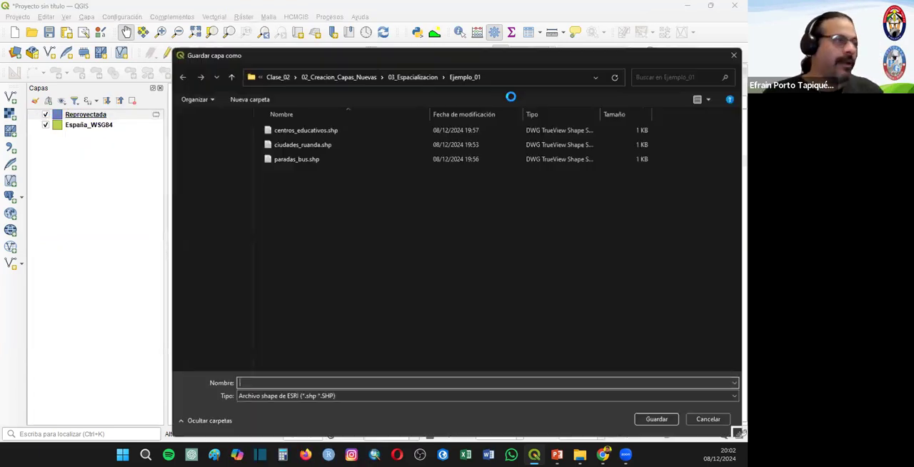
# - Set the export's save location to the Caso_01 folder inside Clase_02, 03_Reproyeccion_de_Capas
pyautogui.click(398, 74)
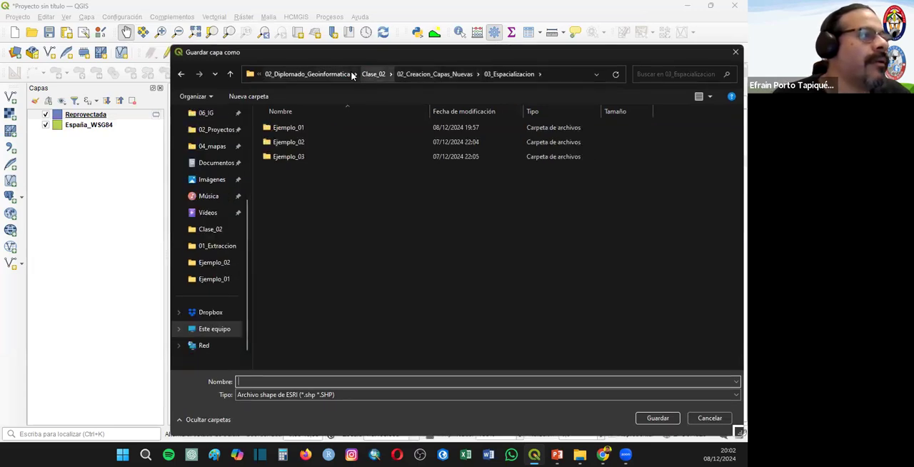
pyautogui.click(307, 73)
pyautogui.doubleClick(278, 156)
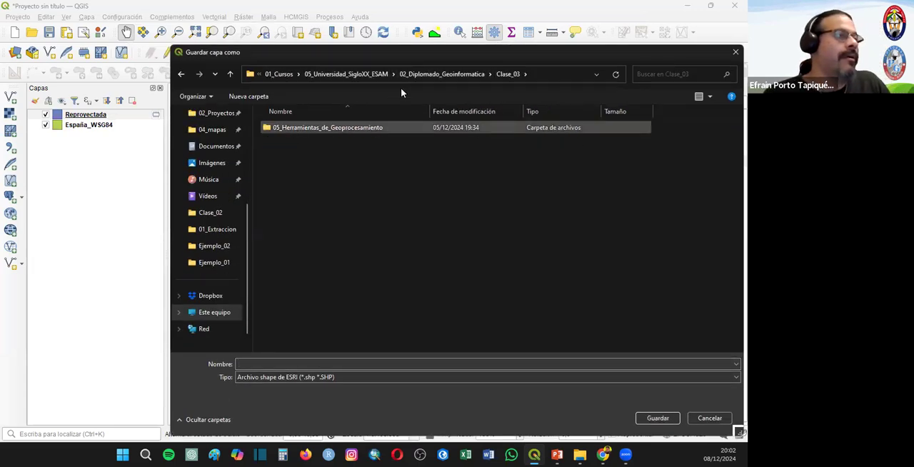
pyautogui.click(432, 73)
pyautogui.doubleClick(285, 141)
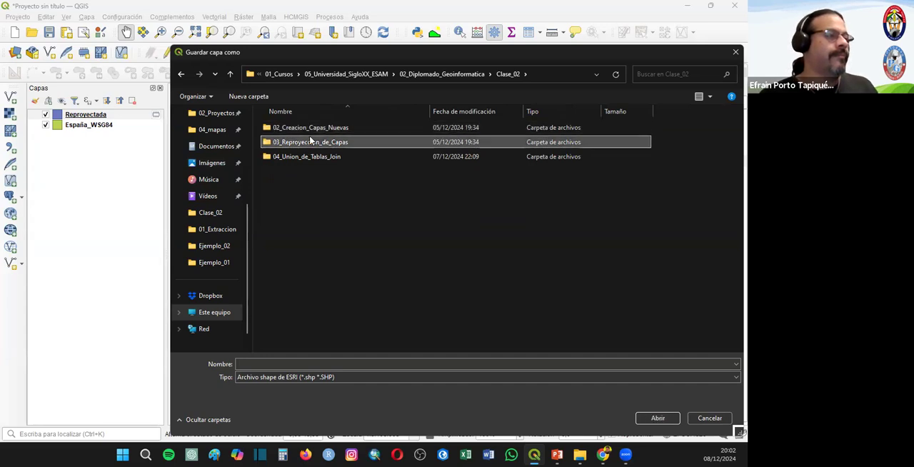
pyautogui.doubleClick(310, 141)
pyautogui.doubleClick(298, 127)
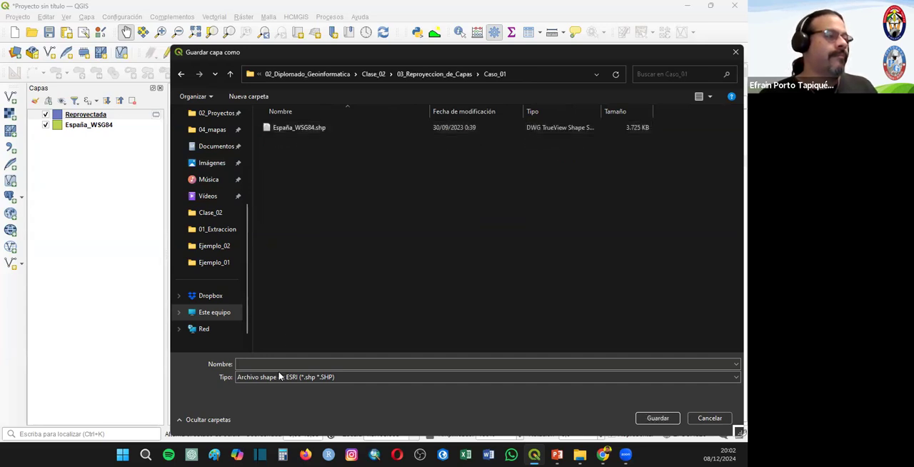
# - Name the output shapefile España_UTM and export it, adding the saved layer to the map
pyautogui.click(292, 127)
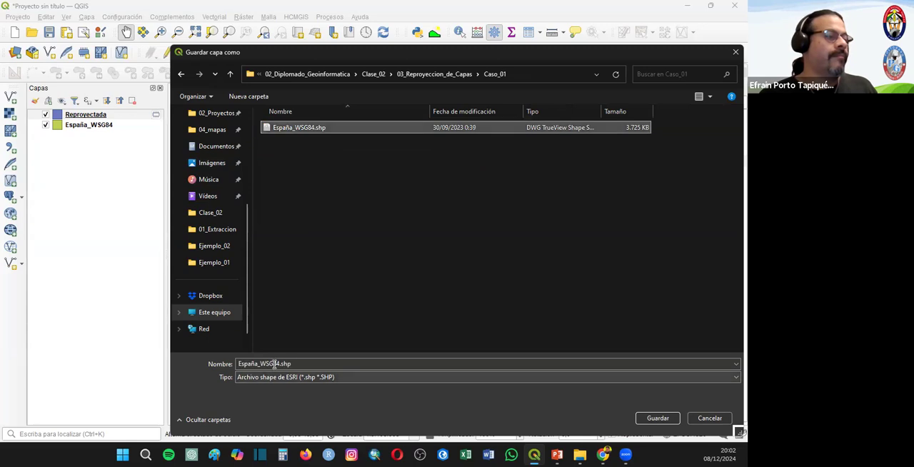
pyautogui.doubleClick(263, 364)
pyautogui.moveTo(261, 365); pyautogui.dragTo(419, 379)
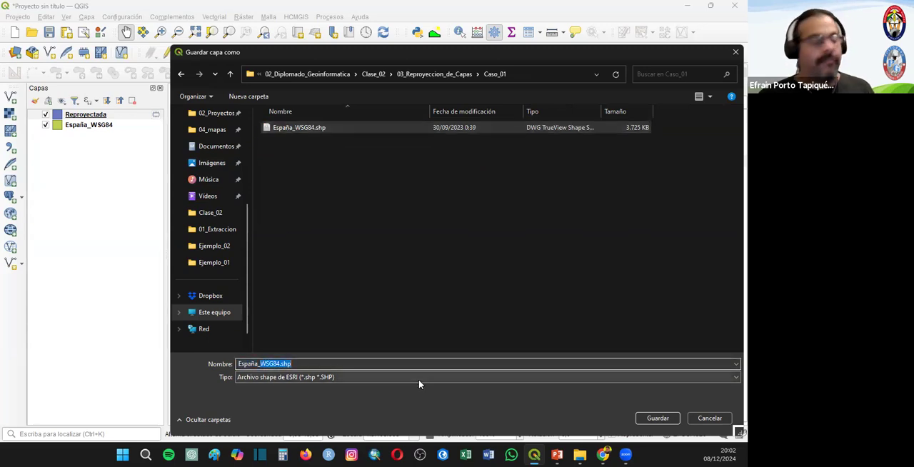
pyautogui.write('UTM')
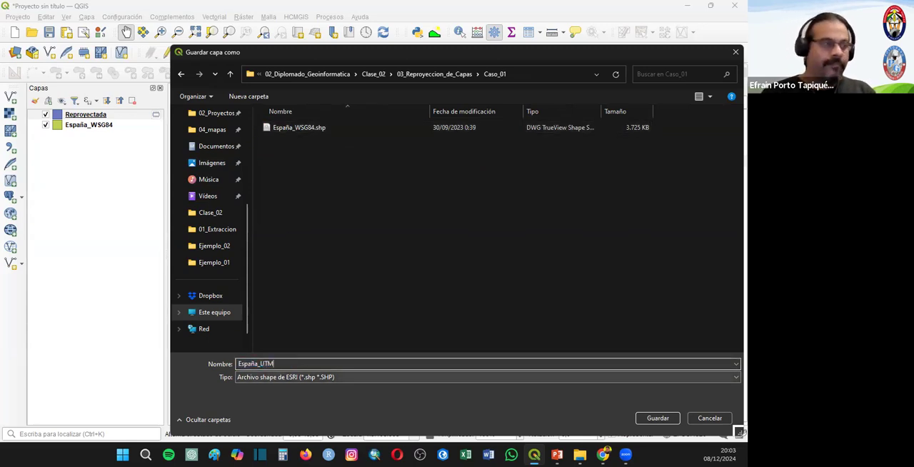
pyautogui.click(656, 418)
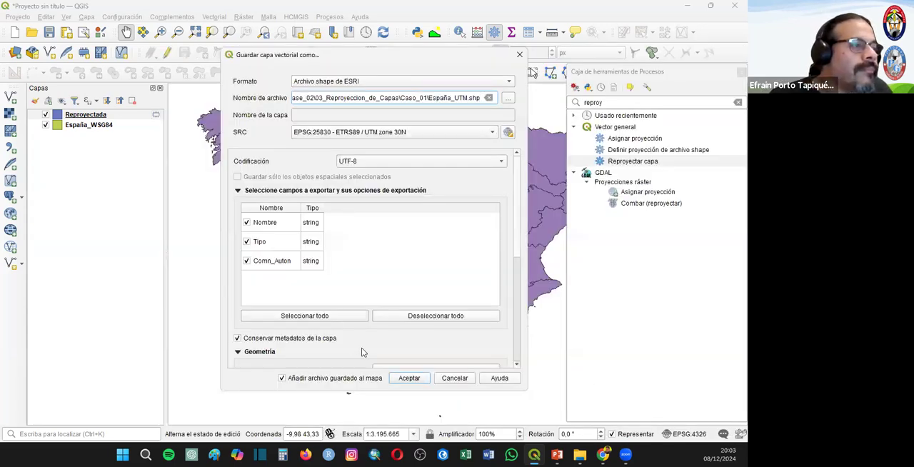
pyautogui.click(407, 378)
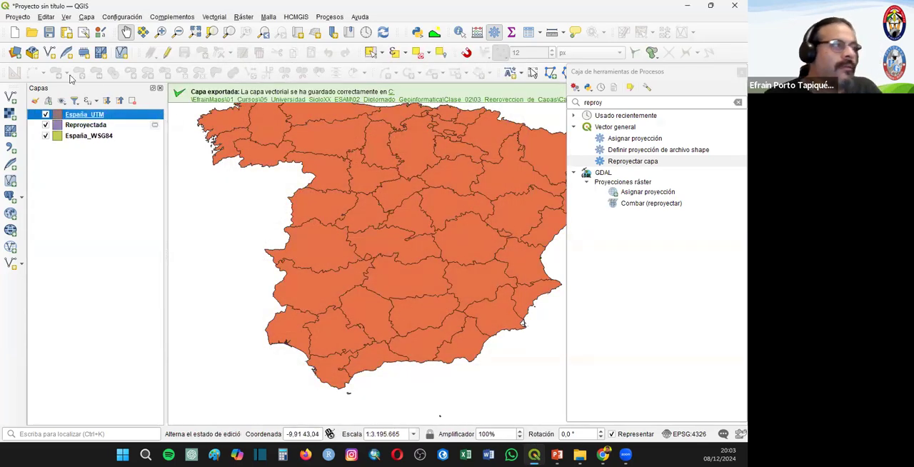
pyautogui.moveTo(364, 160); pyautogui.dragTo(301, 179)
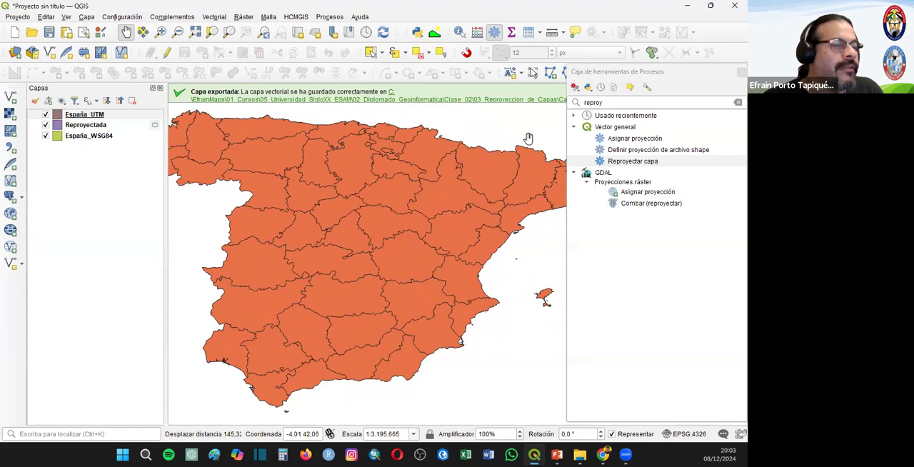
# - Close the processing toolbox, maximize the second, empty QGIS window, and return to the Spain project with the España_WSG84 layer selected
pyautogui.click(740, 71)
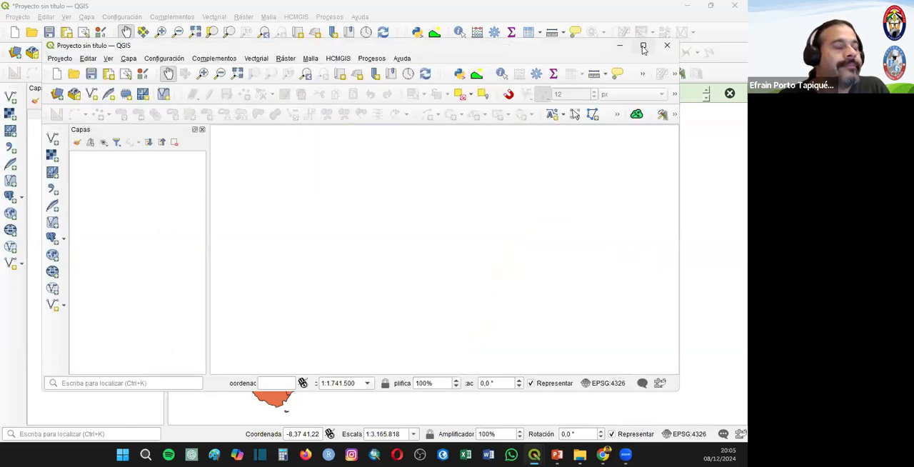
pyautogui.click(643, 47)
pyautogui.click(688, 7)
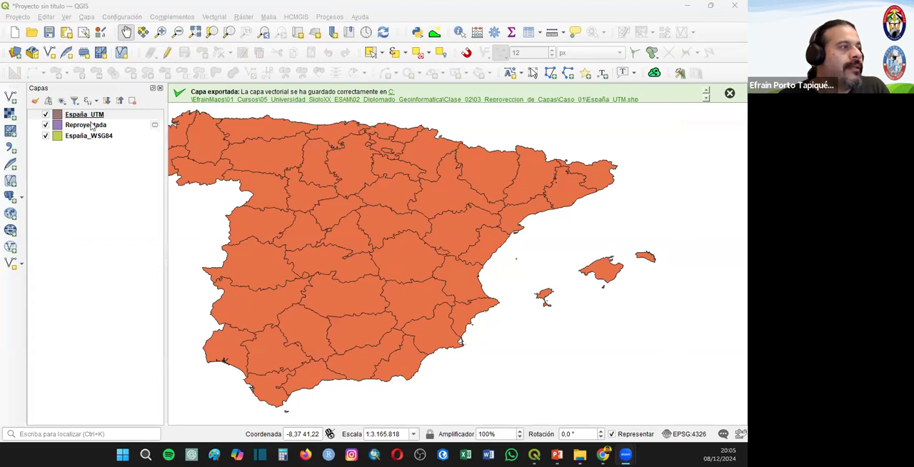
pyautogui.click(101, 140)
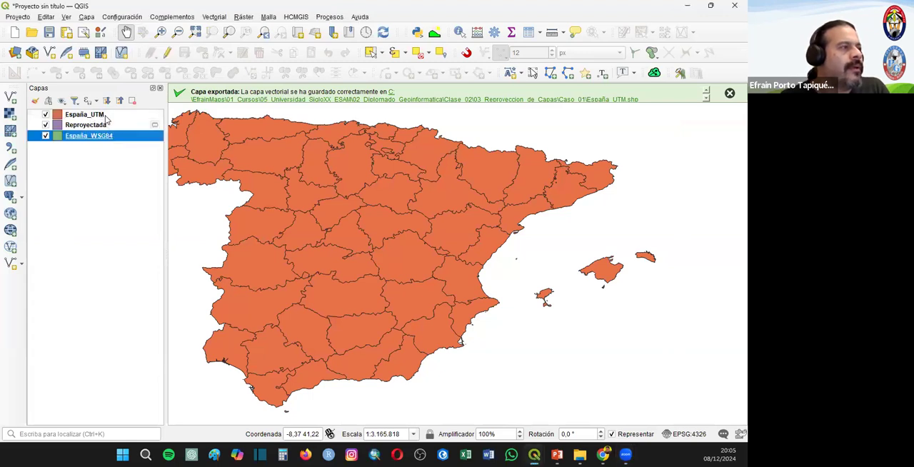
pyautogui.moveTo(295, 170); pyautogui.dragTo(359, 175)
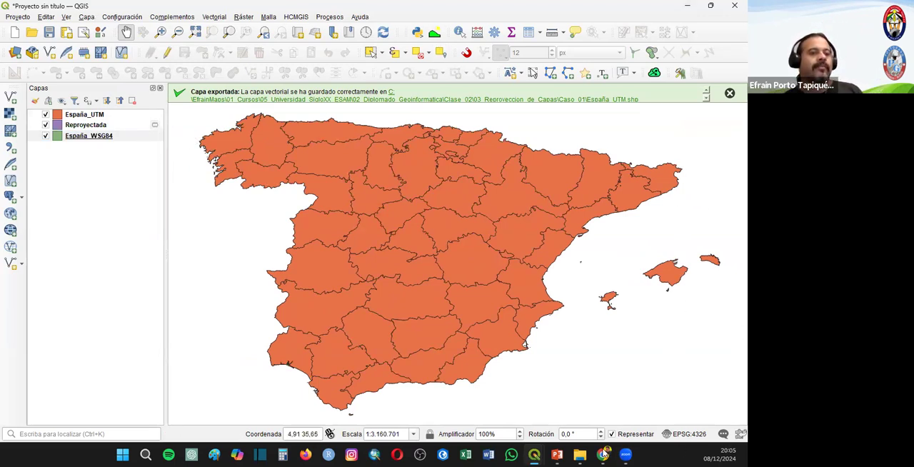
# - In the empty second QGIS window, add the España_UTM shapefile from the Caso_01 folder as a vector layer
pyautogui.moveTo(534, 454)
pyautogui.click(591, 387)
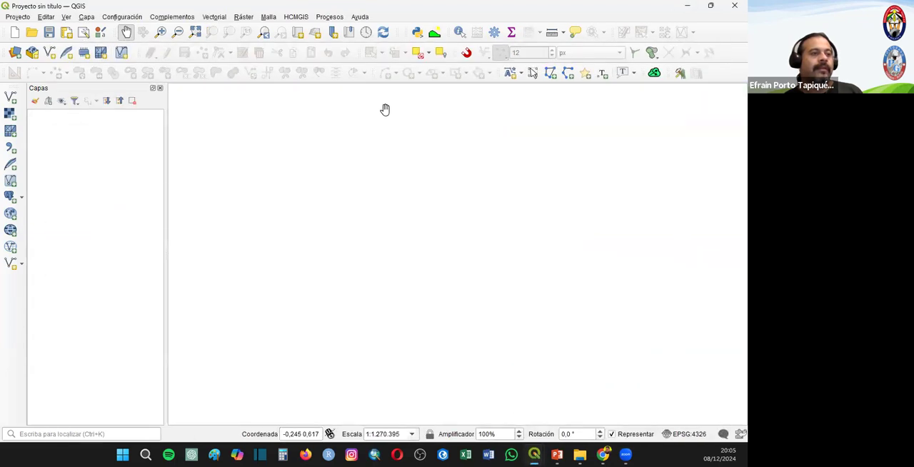
pyautogui.hotkey('ctrl', 'shift', 'v')
pyautogui.click(618, 159)
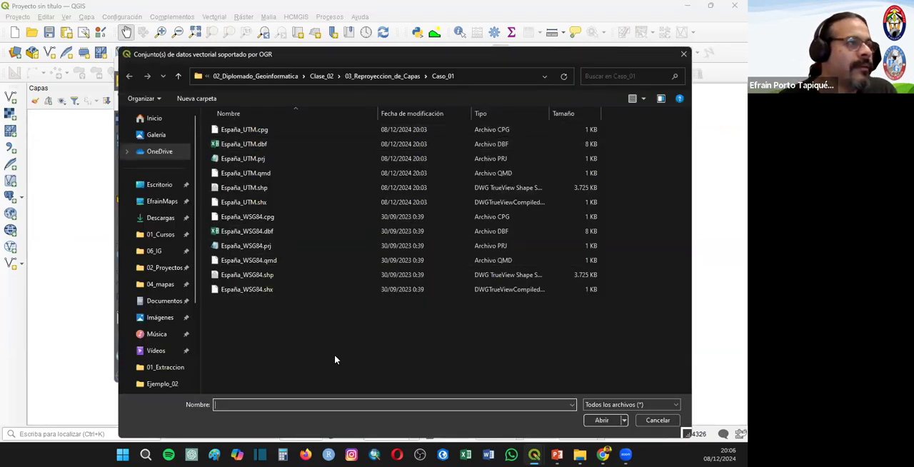
pyautogui.click(250, 188)
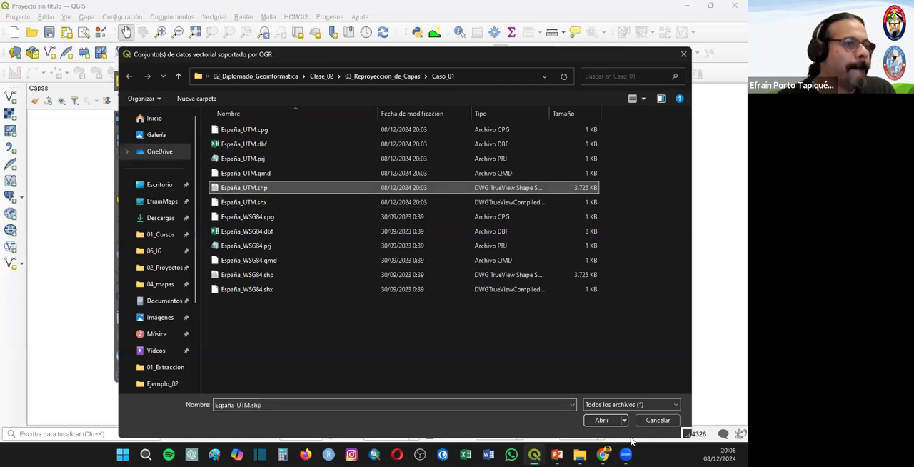
pyautogui.click(602, 420)
pyautogui.click(569, 376)
pyautogui.click(519, 375)
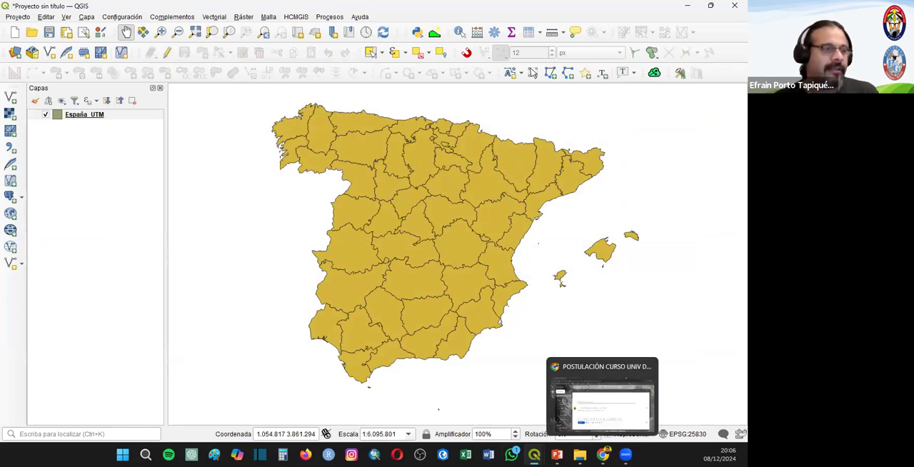
# - Reduce the three-layer EPSG:4326 project to a smaller window and make room for it beside the España_UTM map in the other window
pyautogui.moveTo(534, 454)
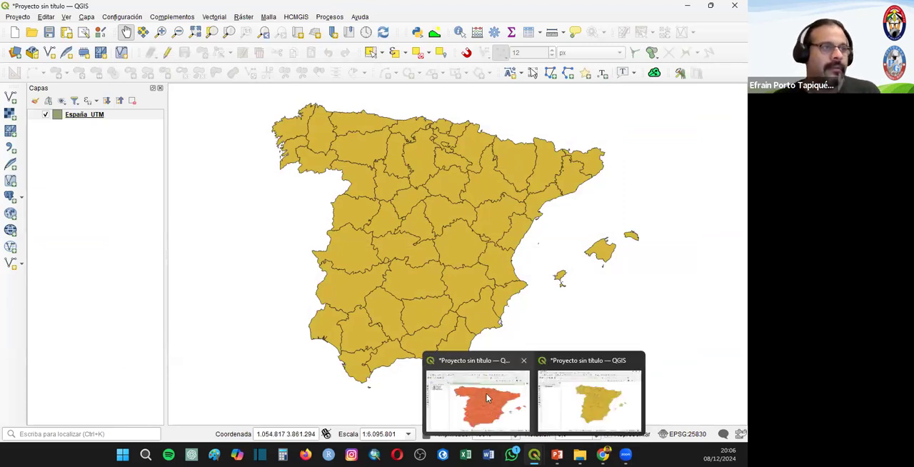
pyautogui.click(487, 397)
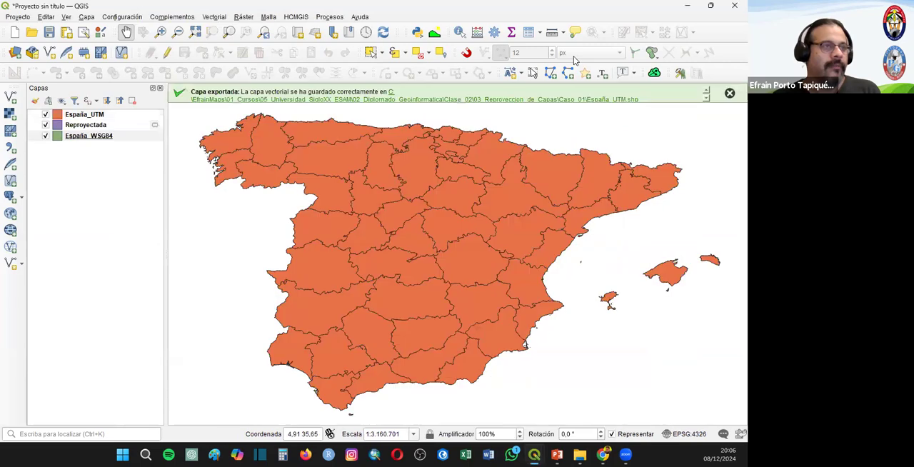
pyautogui.click(711, 6)
pyautogui.moveTo(589, 49); pyautogui.dragTo(584, 50)
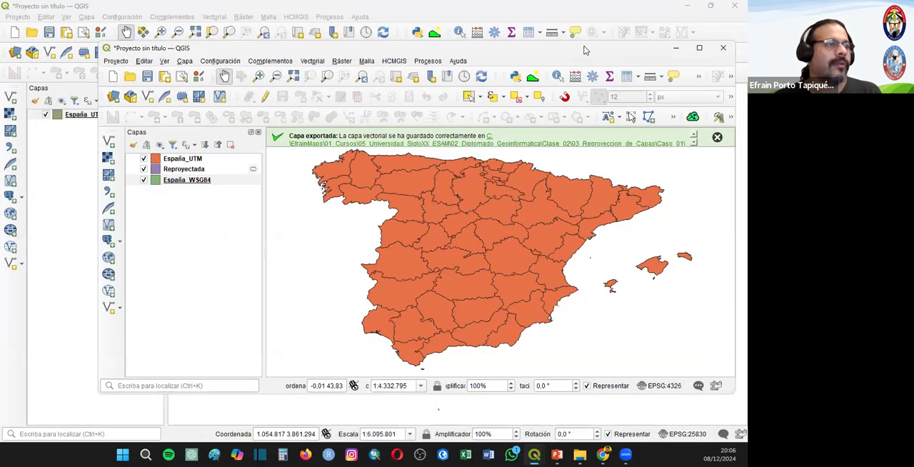
pyautogui.click(203, 7)
pyautogui.moveTo(415, 134); pyautogui.dragTo(544, 141)
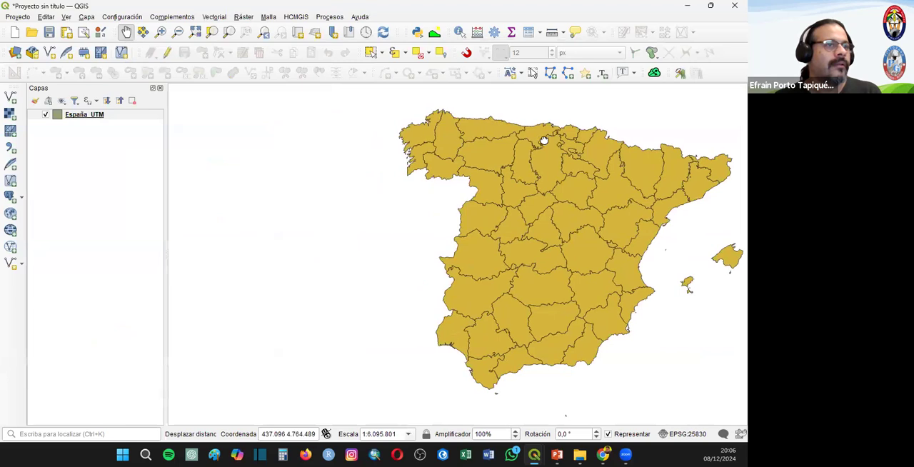
# - Place the EPSG:4326 project window beside the EPSG:25830 one and compare the shape of Spain in both projections
pyautogui.moveTo(534, 454)
pyautogui.click(480, 418)
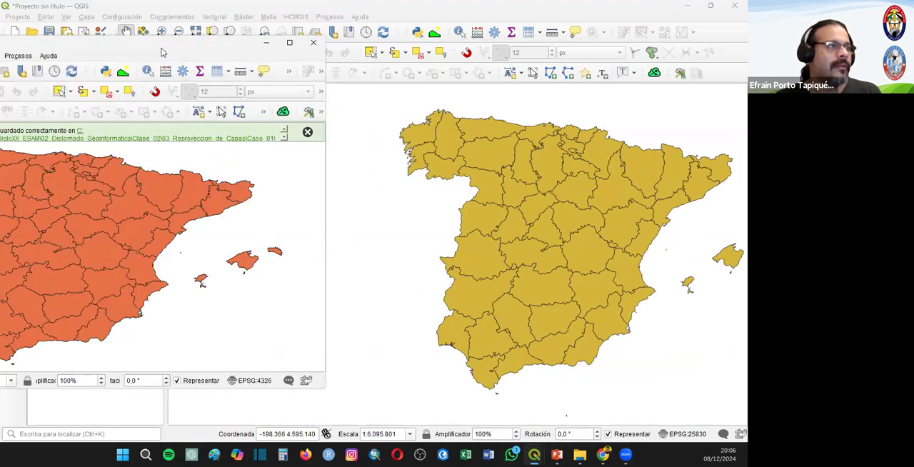
pyautogui.moveTo(162, 52); pyautogui.dragTo(244, 50)
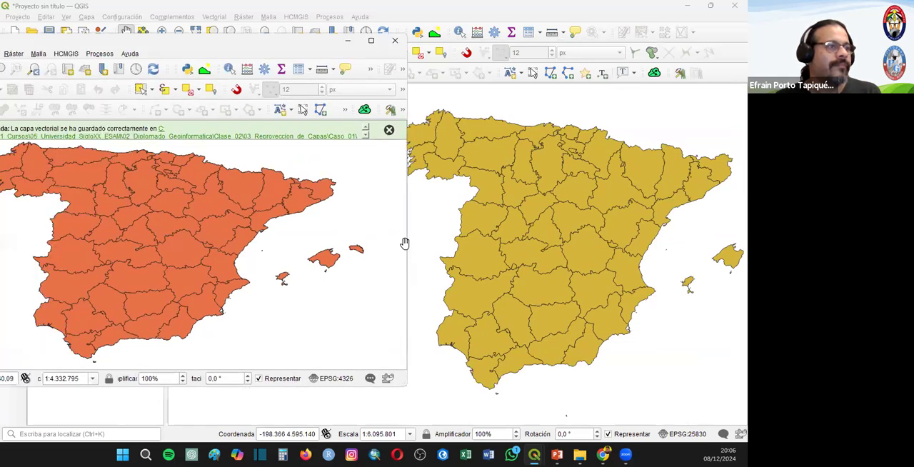
pyautogui.moveTo(408, 243); pyautogui.dragTo(365, 241)
pyautogui.moveTo(451, 157); pyautogui.dragTo(450, 176)
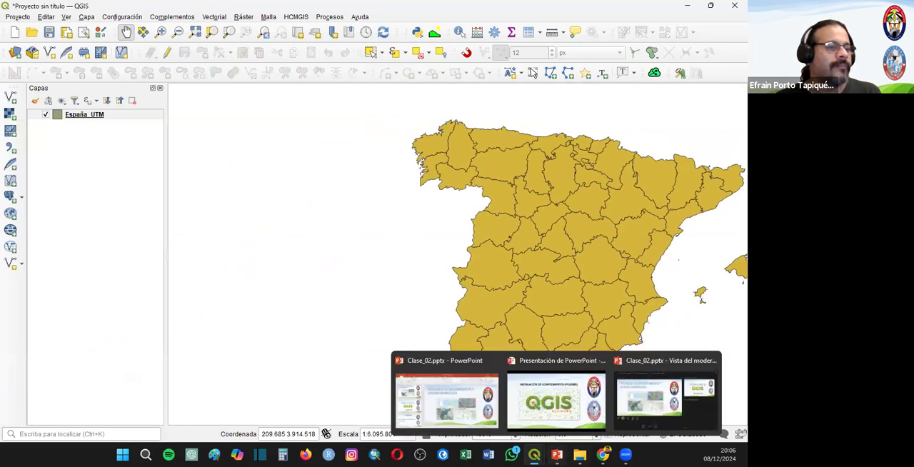
pyautogui.moveTo(534, 454)
pyautogui.click(472, 406)
pyautogui.moveTo(229, 48); pyautogui.dragTo(277, 55)
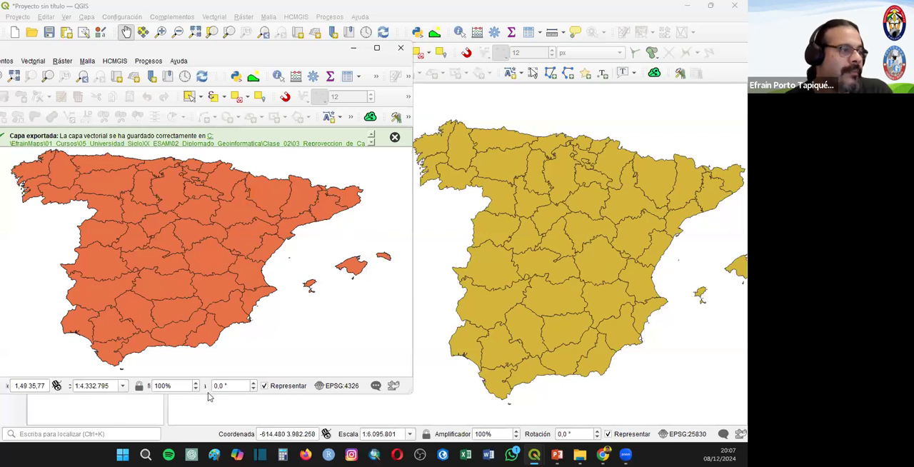
pyautogui.click(212, 417)
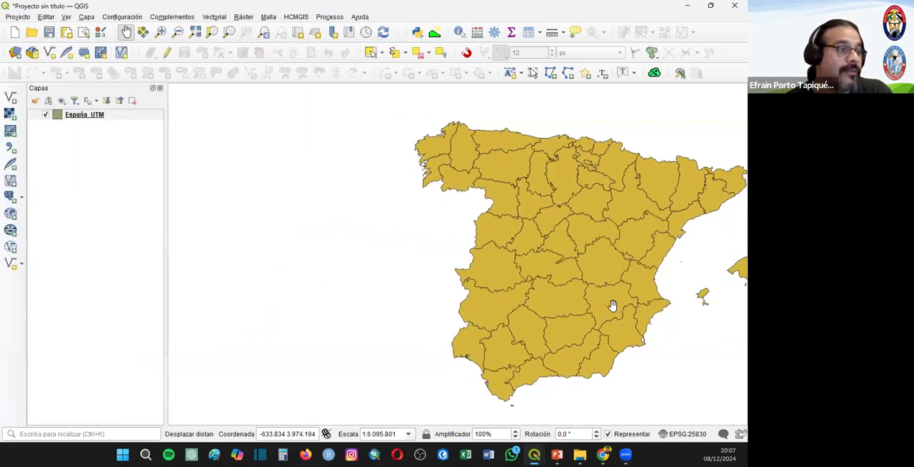
pyautogui.moveTo(446, 222); pyautogui.dragTo(309, 201)
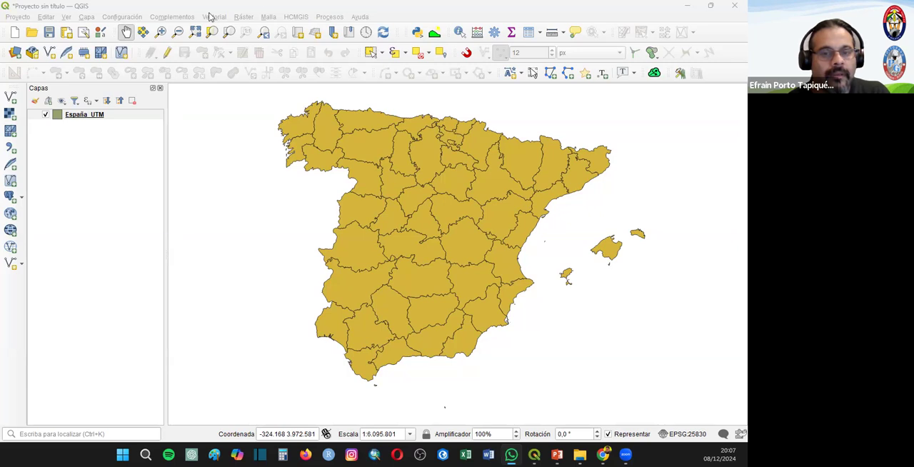
# - Replace the España_UTM project with a new empty one without saving, and bring the three-layer project window back maximized
pyautogui.click(14, 34)
pyautogui.click(375, 238)
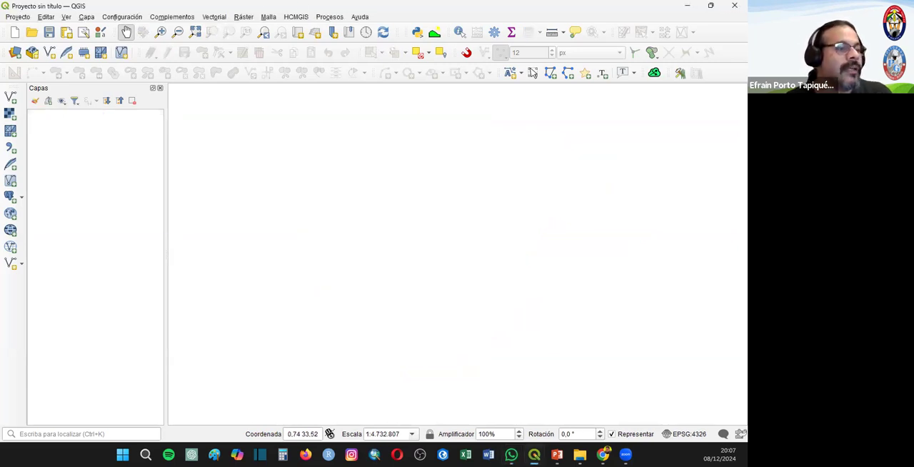
pyautogui.moveTo(534, 455)
pyautogui.click(455, 375)
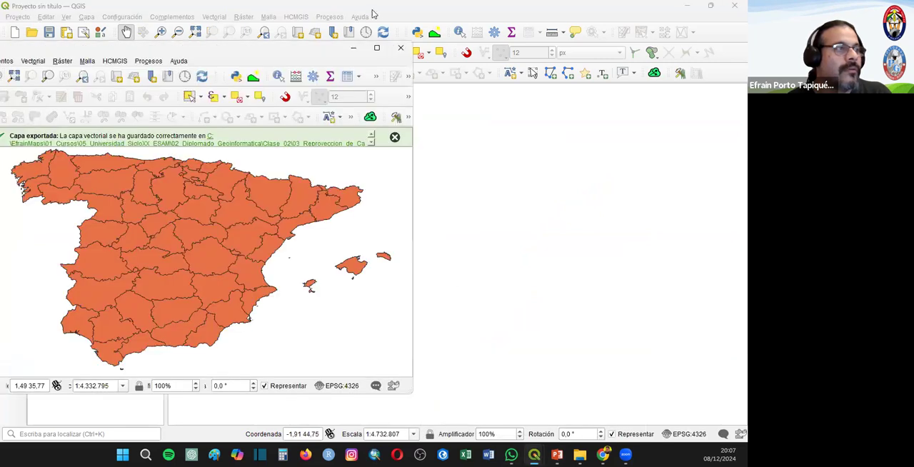
pyautogui.doubleClick(371, 11)
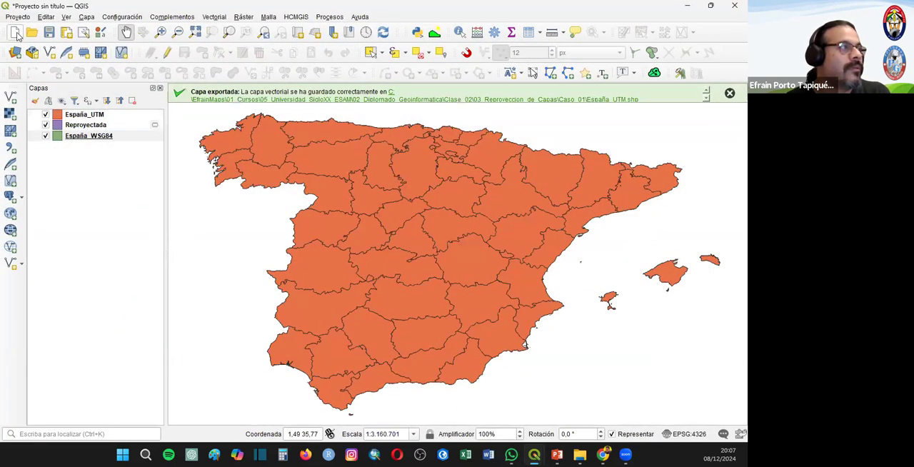
# - Start a new empty project and discard the unsaved changes in the three-layer España project
pyautogui.click(14, 32)
pyautogui.press('Return')
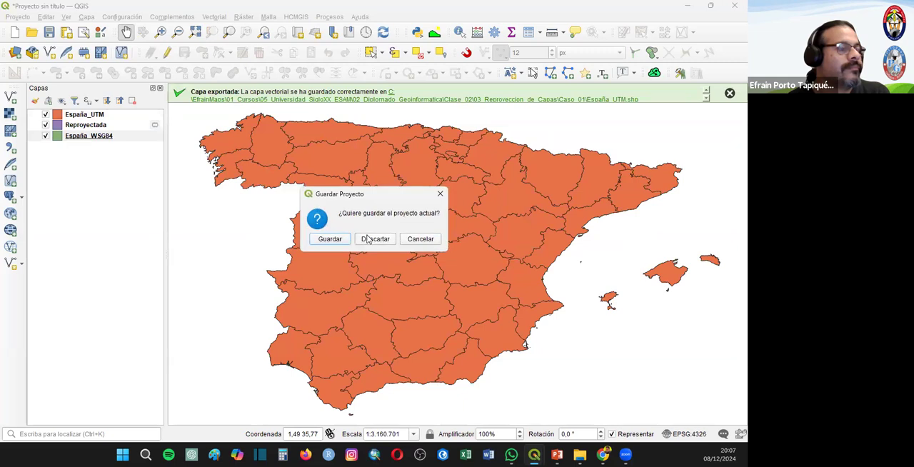
pyautogui.click(372, 239)
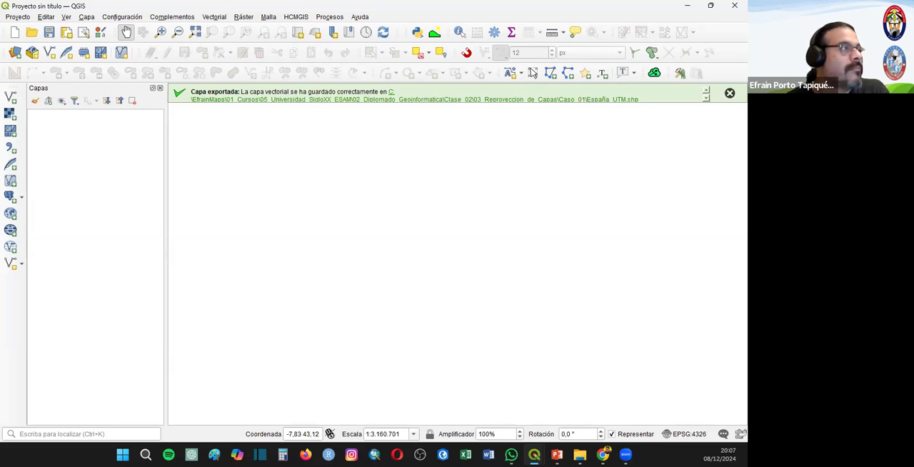
# - Add the Provincias_España_UTM shapefile from the Caso_02 folder as a vector layer
pyautogui.click(13, 97)
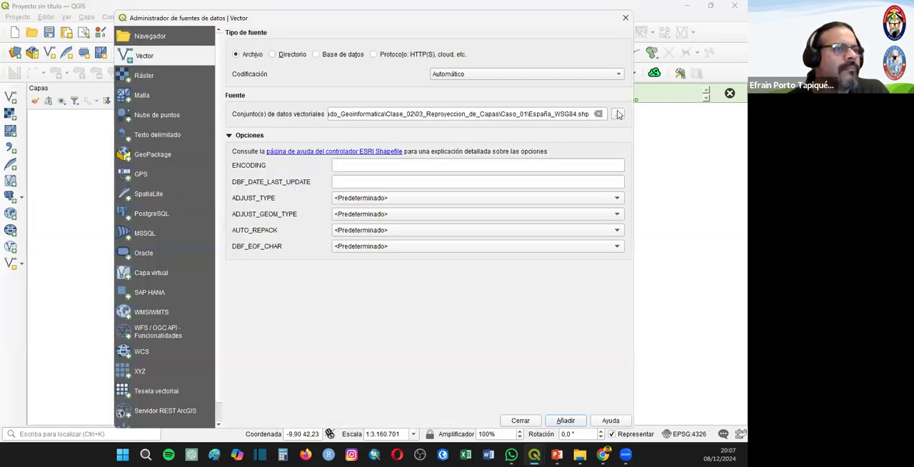
pyautogui.click(617, 114)
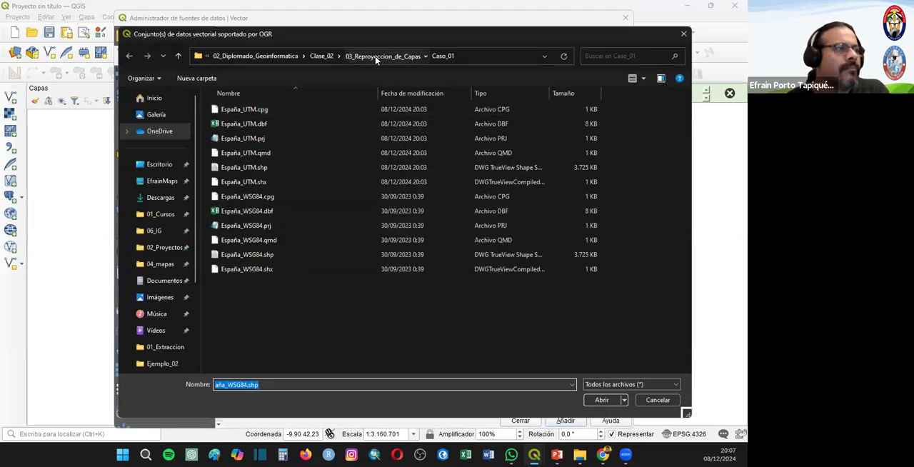
pyautogui.click(382, 56)
pyautogui.doubleClick(238, 125)
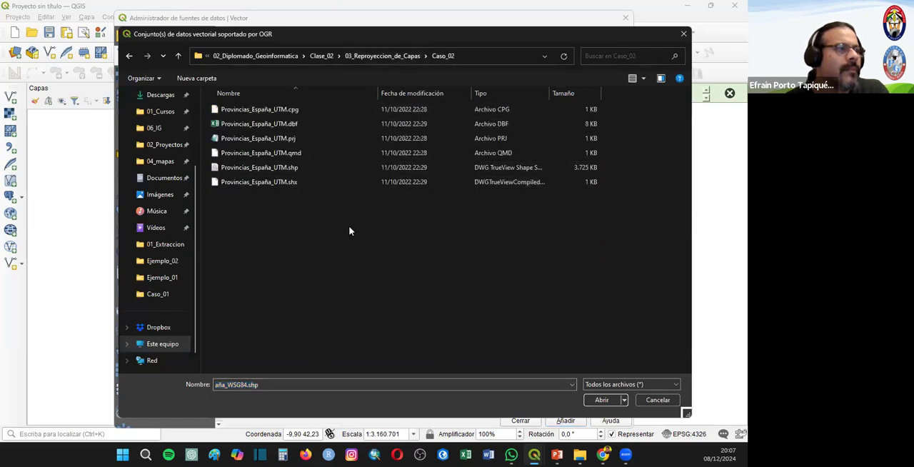
pyautogui.click(290, 169)
pyautogui.doubleClick(290, 168)
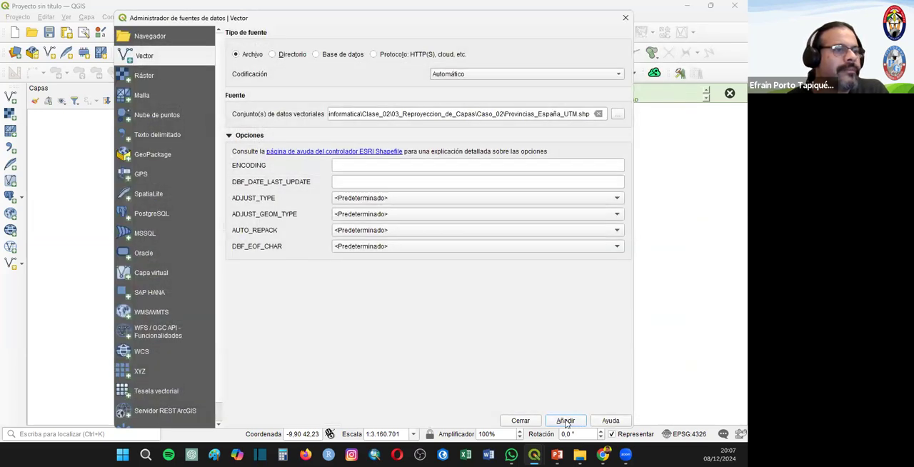
pyautogui.click(565, 421)
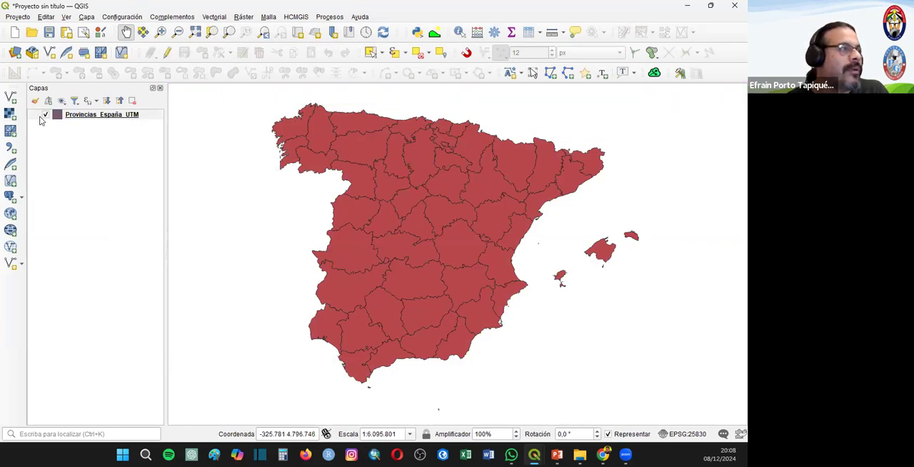
pyautogui.click(494, 34)
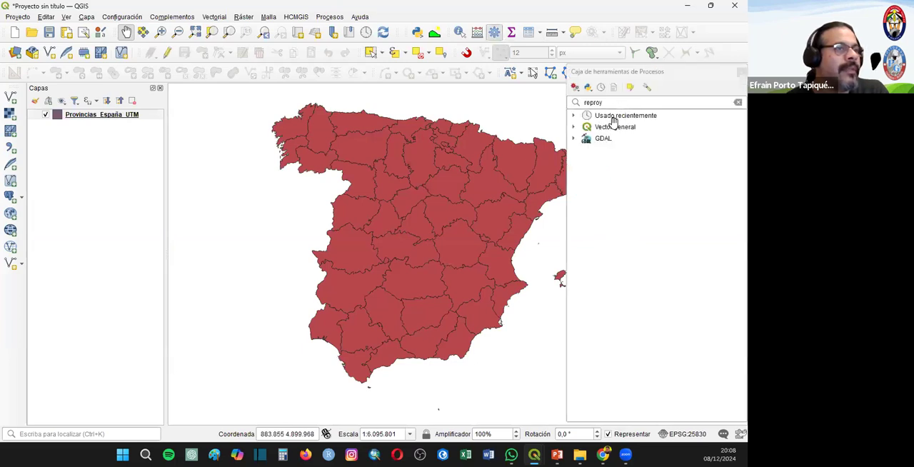
pyautogui.doubleClick(601, 120)
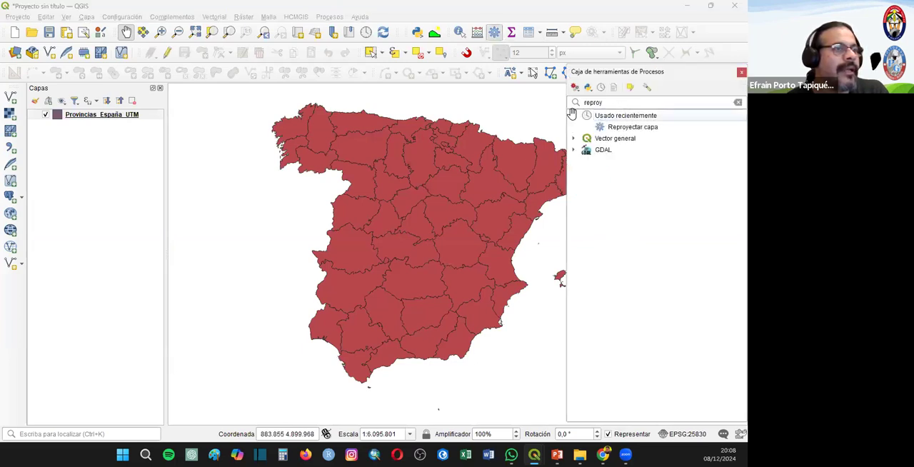
pyautogui.click(574, 115)
pyautogui.click(741, 72)
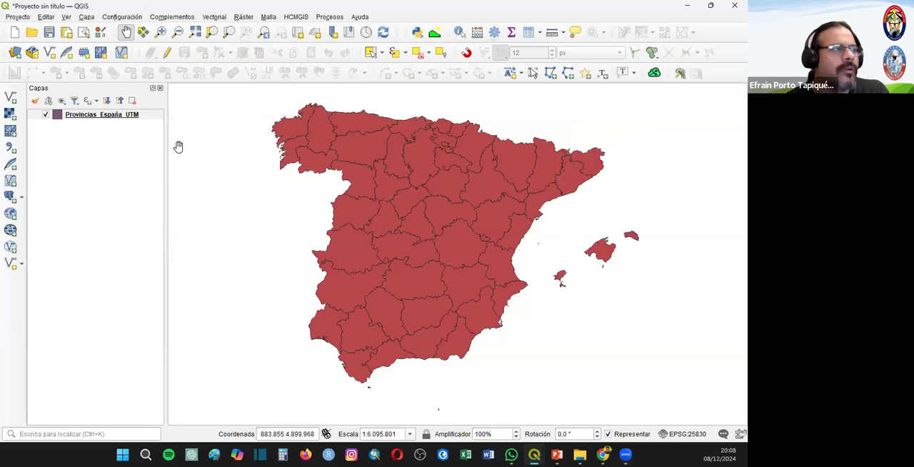
# - Start exporting all features of the Provincias_España_UTM layer as an ESRI shapefile, with Caso_02 as the destination folder
pyautogui.click(81, 116)
pyautogui.rightClick(82, 117)
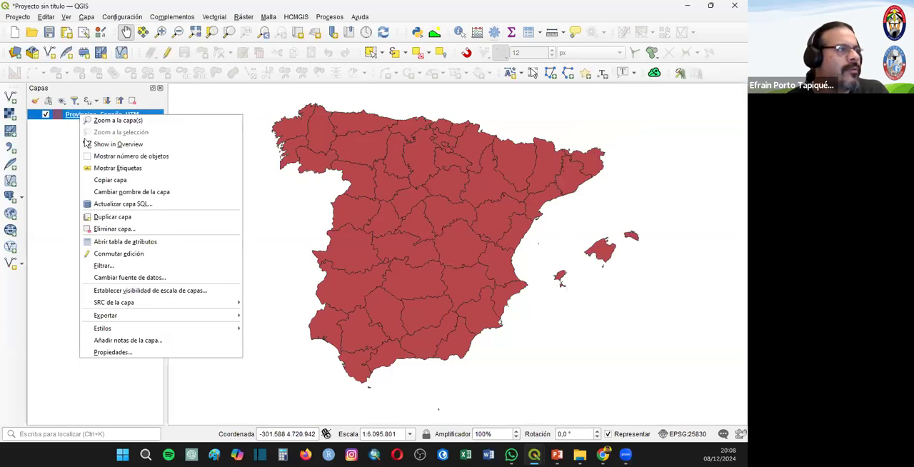
pyautogui.moveTo(144, 321)
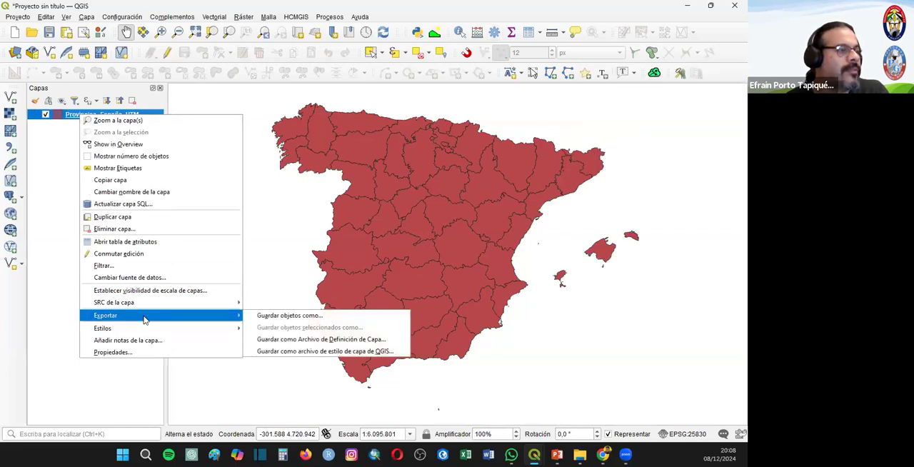
pyautogui.click(299, 317)
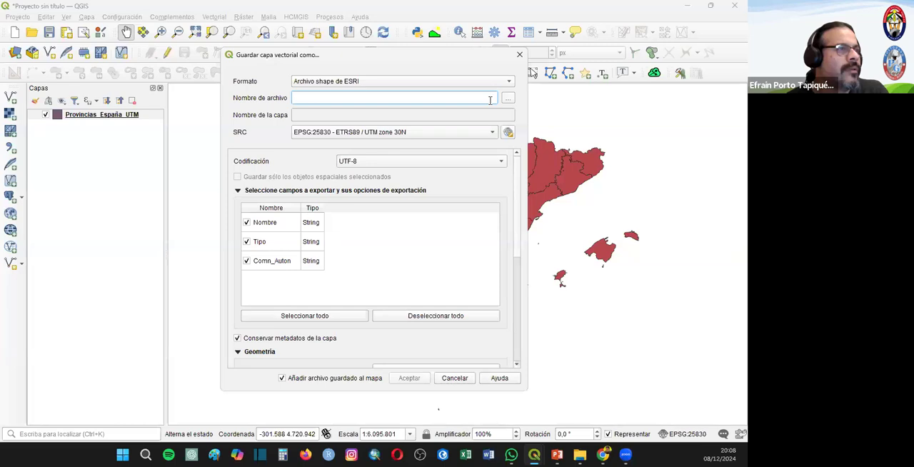
pyautogui.click(506, 100)
pyautogui.click(449, 76)
pyautogui.click(279, 143)
pyautogui.doubleClick(280, 146)
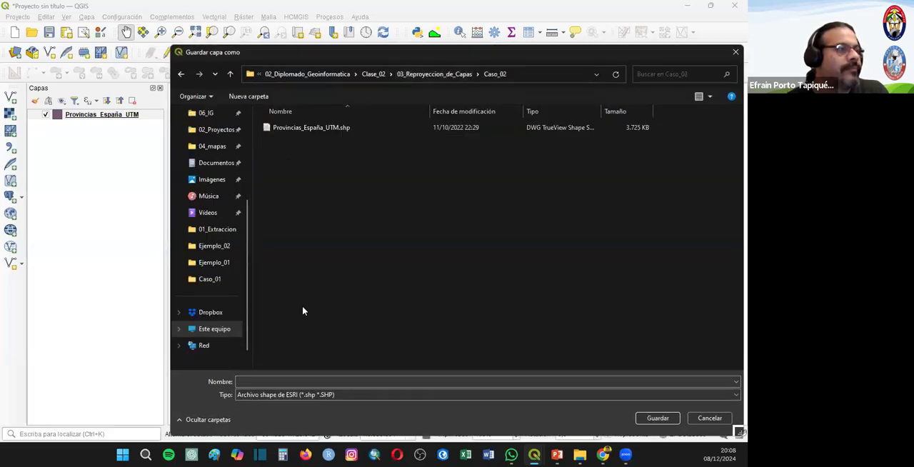
# - Name the output shapefile Provincias_España_WGS84, based on the existing UTM file's name, and accept the save location
pyautogui.click(309, 130)
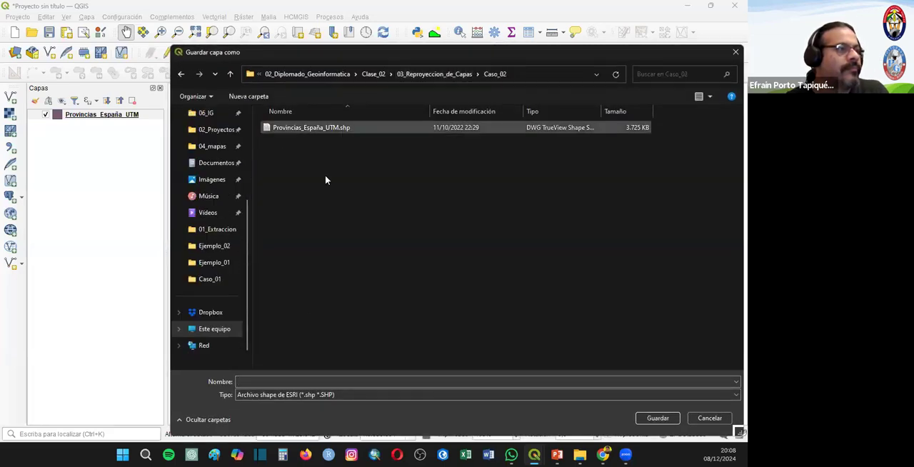
pyautogui.click(295, 381)
pyautogui.moveTo(291, 382); pyautogui.dragTo(411, 392)
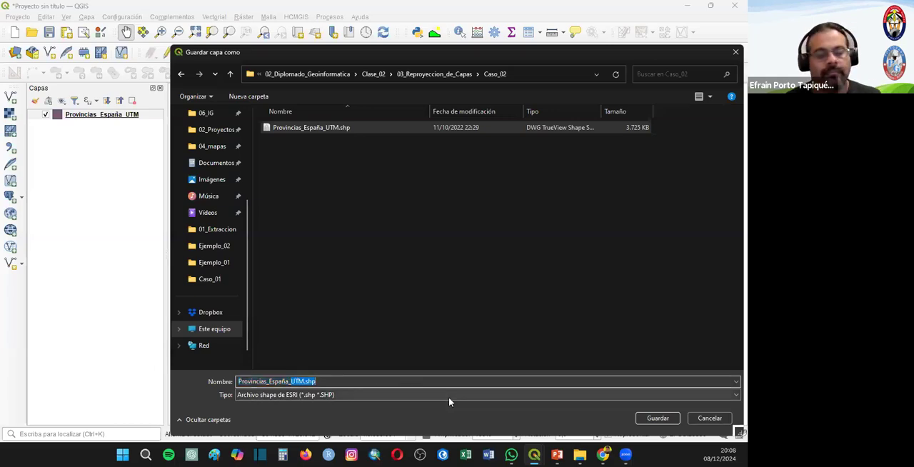
pyautogui.write('WGS')
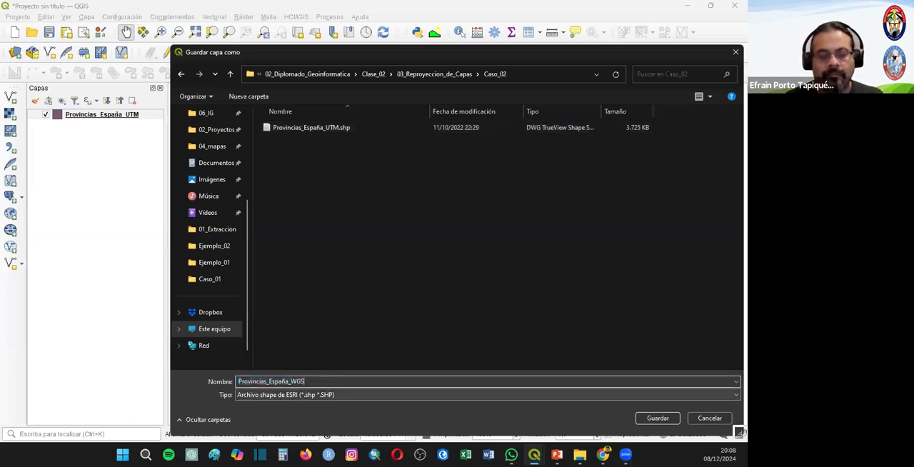
pyautogui.write('84')
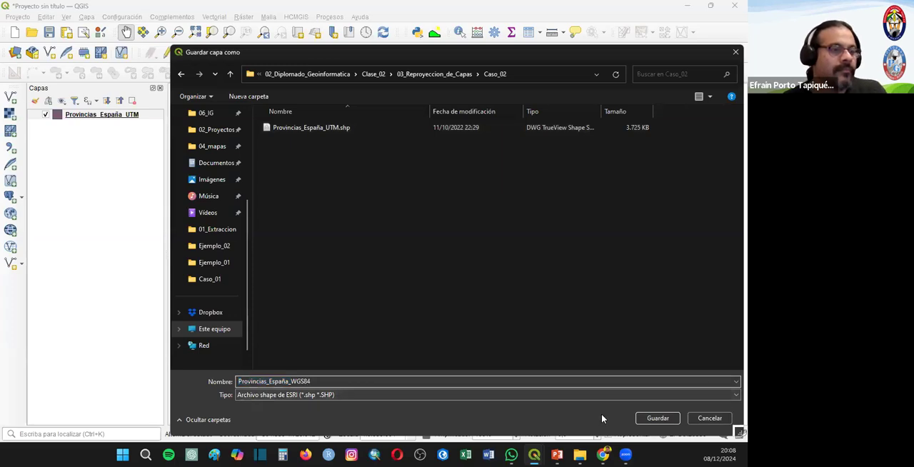
pyautogui.click(656, 419)
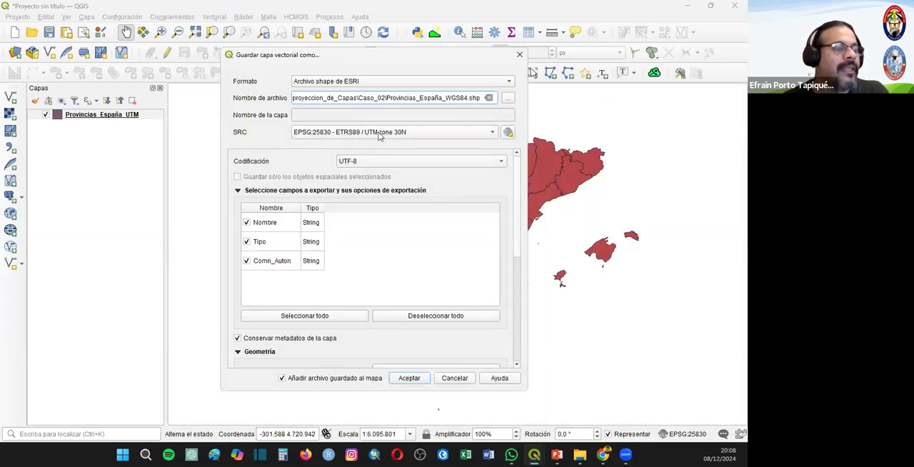
# - Set the export's coordinate system to EPSG:4326 - WGS 84 and export the layer, adding it to the map
pyautogui.click(492, 134)
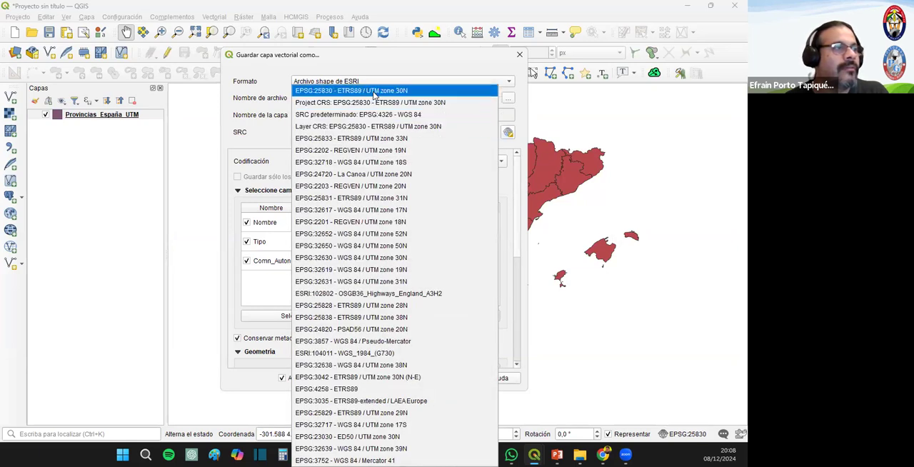
pyautogui.click(431, 72)
pyautogui.click(507, 132)
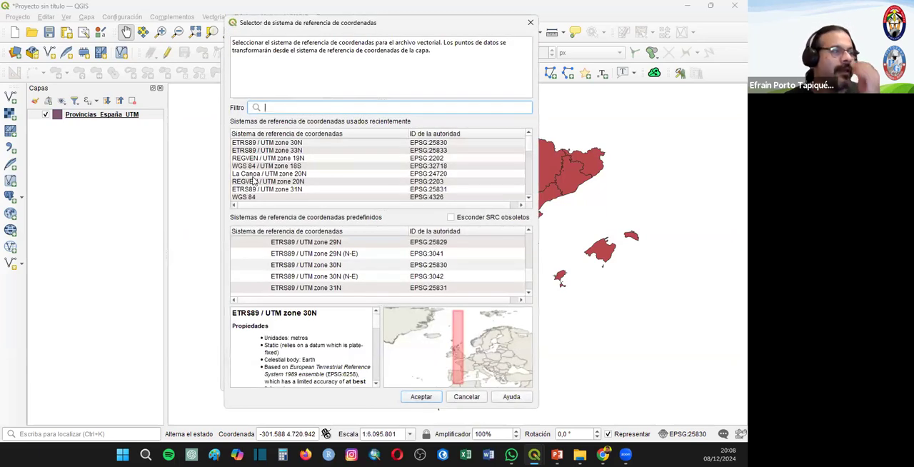
pyautogui.click(250, 166)
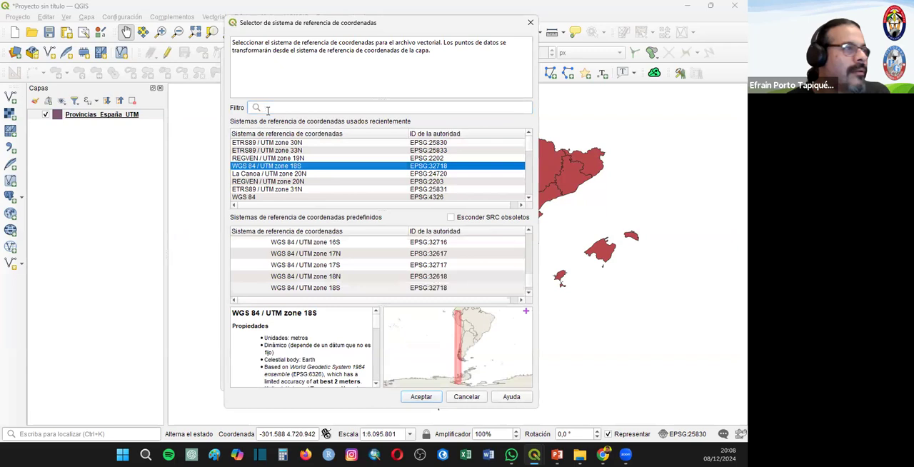
pyautogui.click(271, 107)
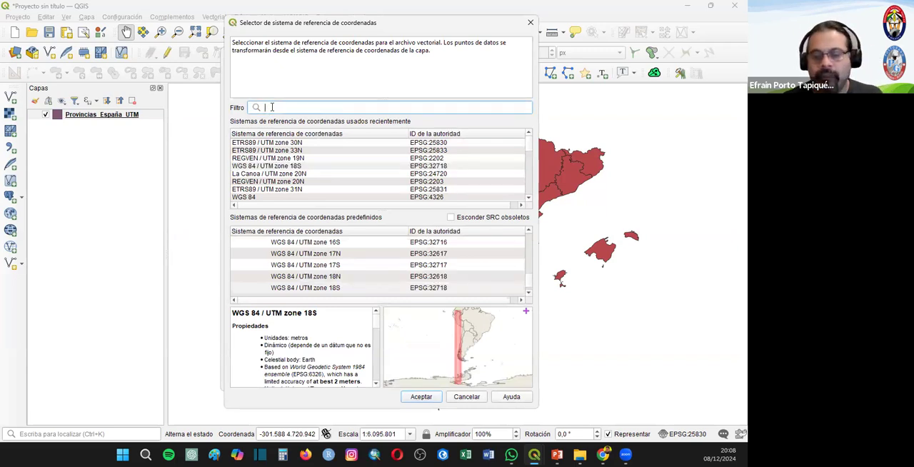
pyautogui.write('4326')
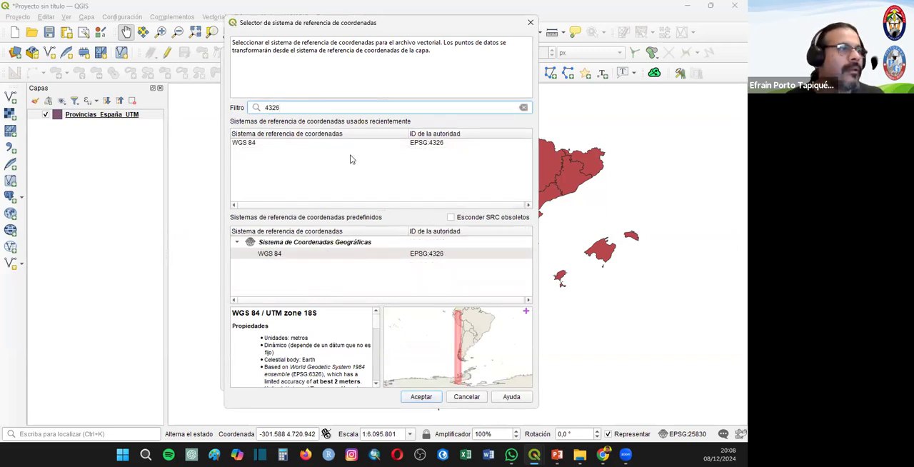
pyautogui.click(423, 143)
pyautogui.click(422, 397)
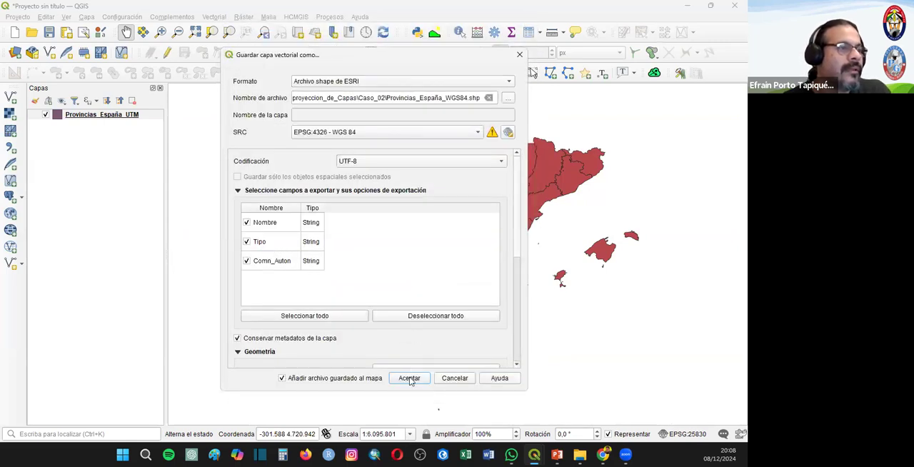
pyautogui.click(409, 378)
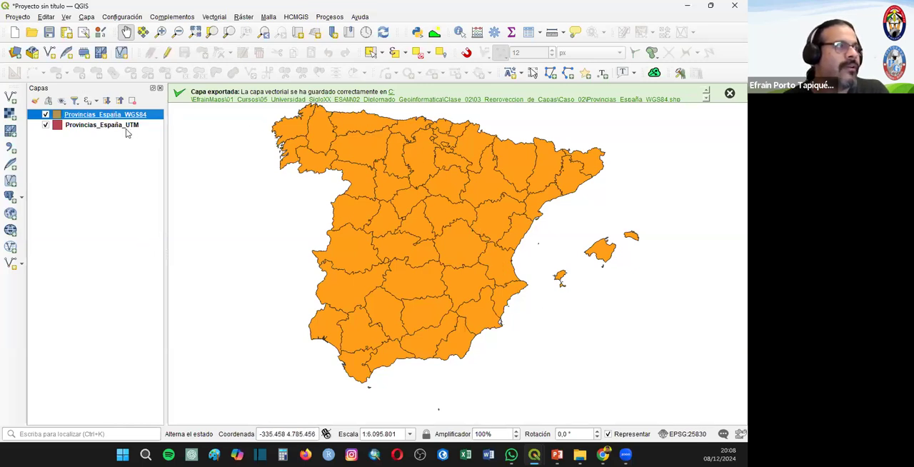
# - In the empty second QGIS window, add the Provincias_España_WGS84 shapefile from the Caso_02 folder as a vector layer
pyautogui.moveTo(534, 455)
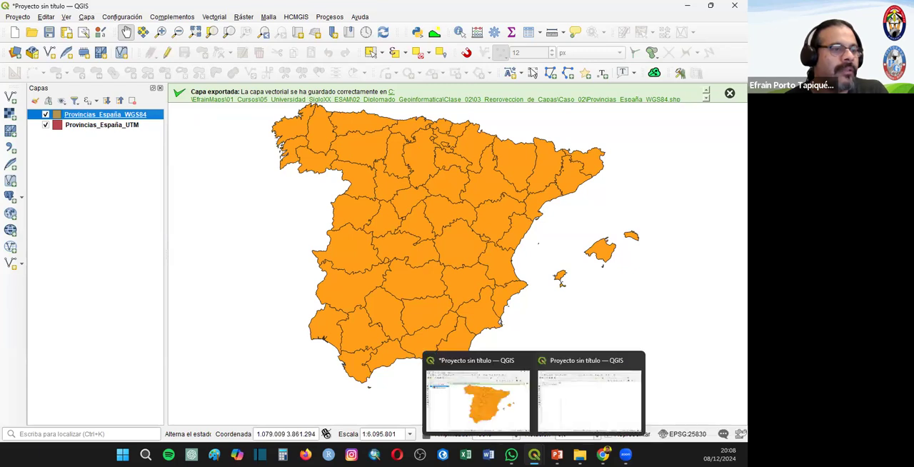
pyautogui.click(567, 384)
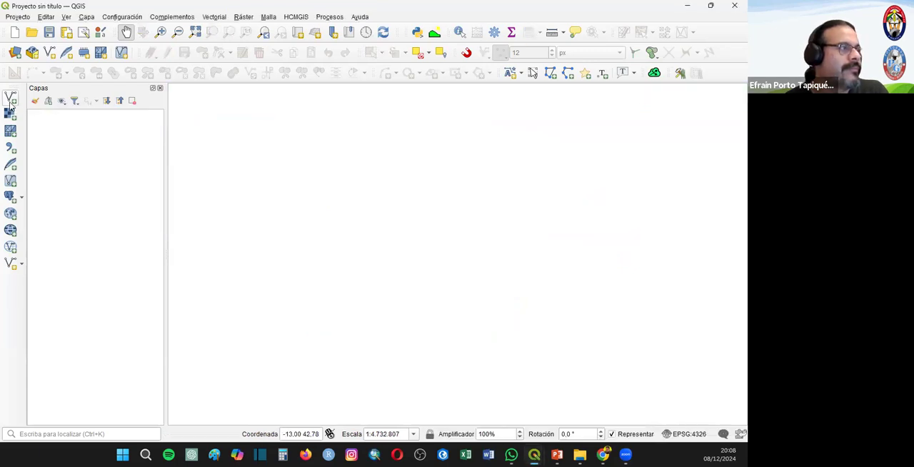
pyautogui.click(10, 100)
pyautogui.click(616, 158)
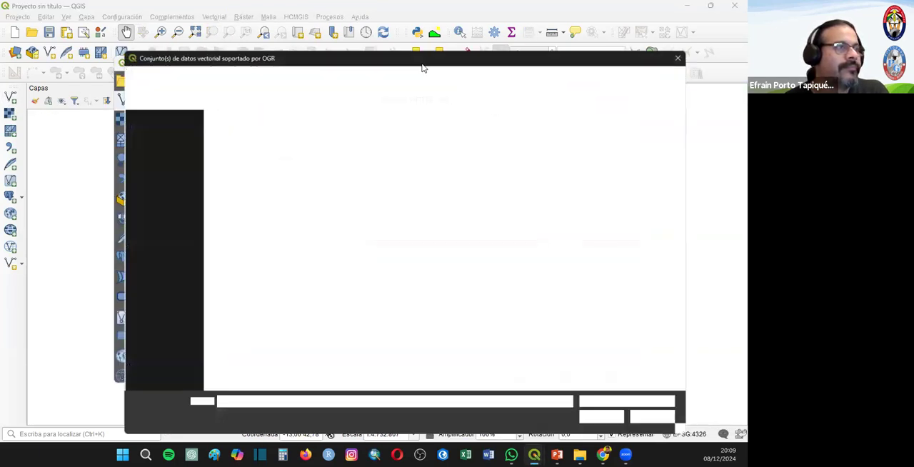
pyautogui.click(376, 76)
pyautogui.doubleClick(244, 142)
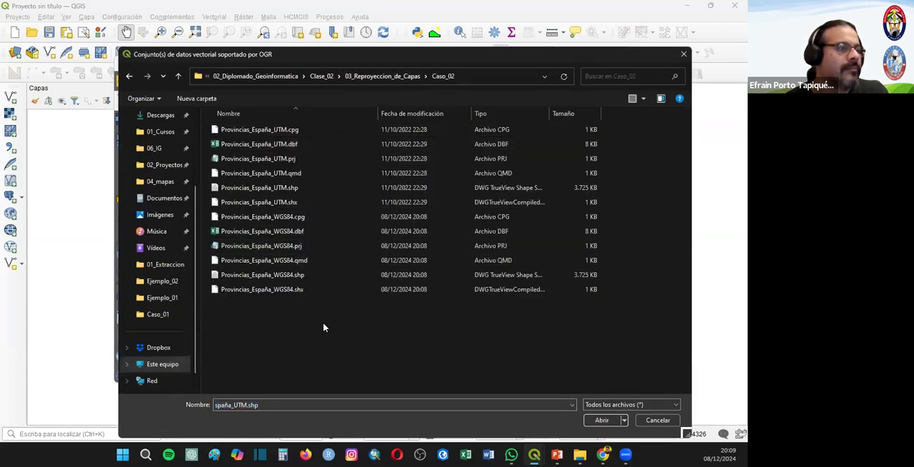
pyautogui.doubleClick(286, 275)
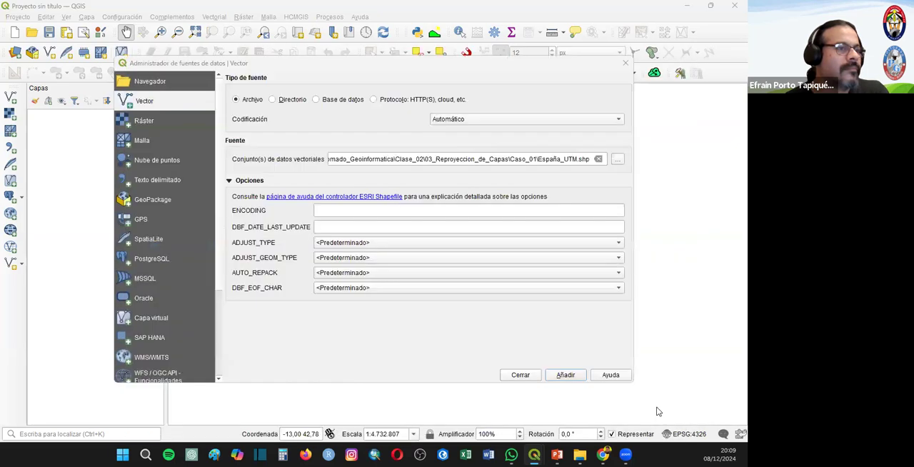
pyautogui.click(565, 375)
pyautogui.click(528, 375)
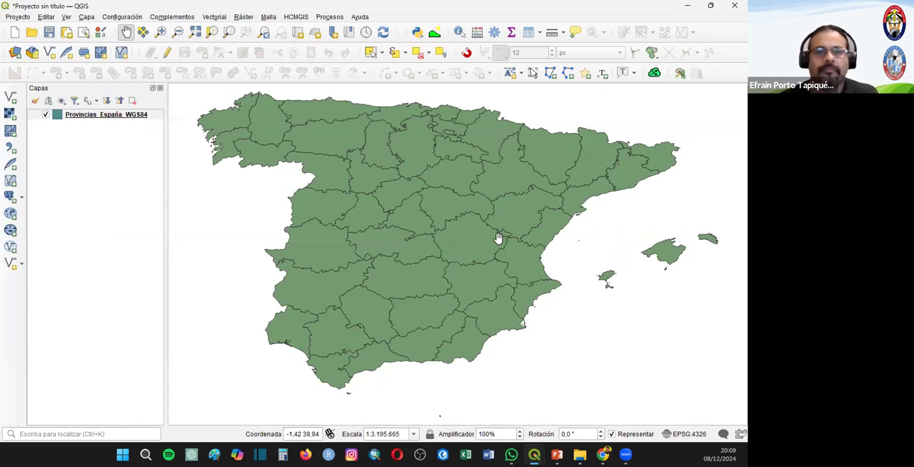
# - Switch to the slide presentation and advance from the QGIS plugins title to the slide explaining what plugins are
pyautogui.hotkey('alt', 'Tab')
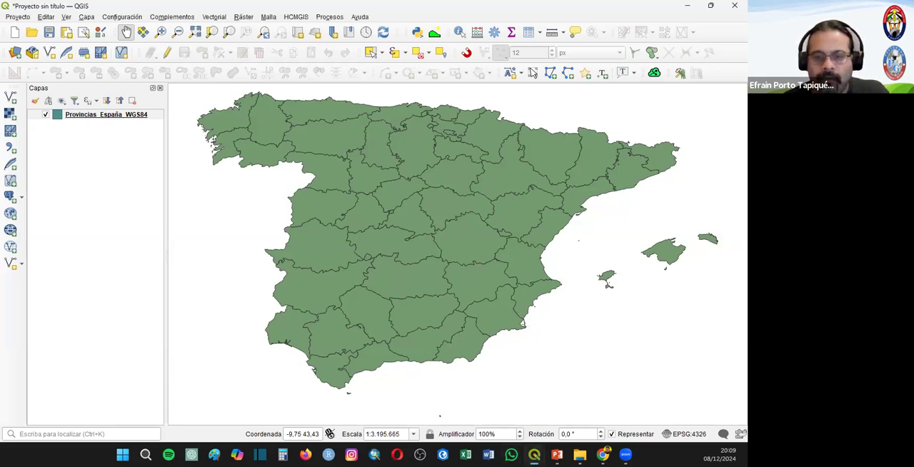
pyautogui.hotkey('alt', 'Tab')
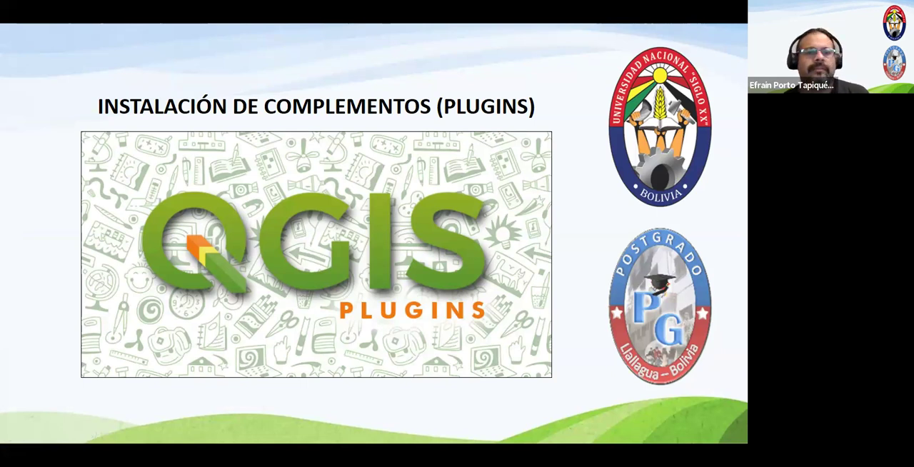
pyautogui.click(467, 227)
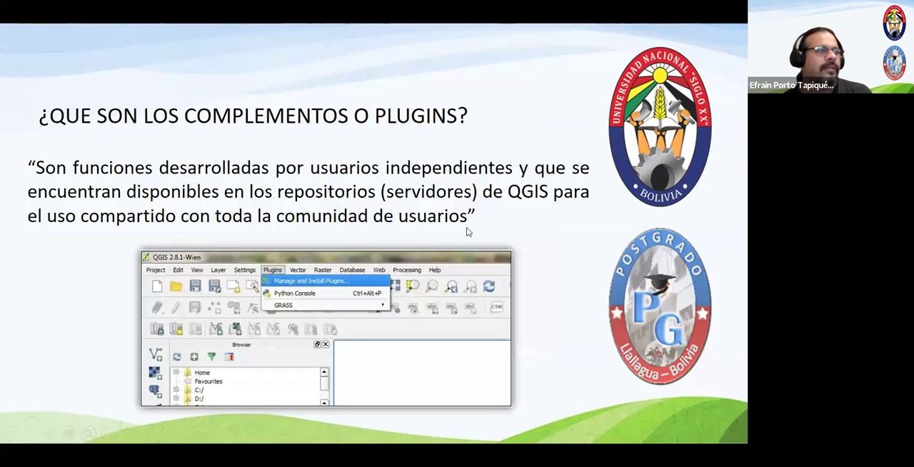
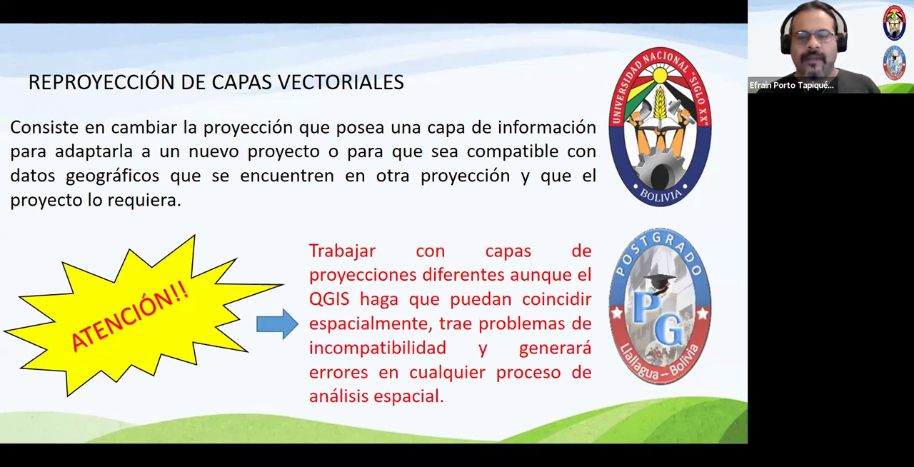
# - Advance the presentation through the layer reprojection slides and the table join (JOIN) slides to the closing slide
pyautogui.press('Right')
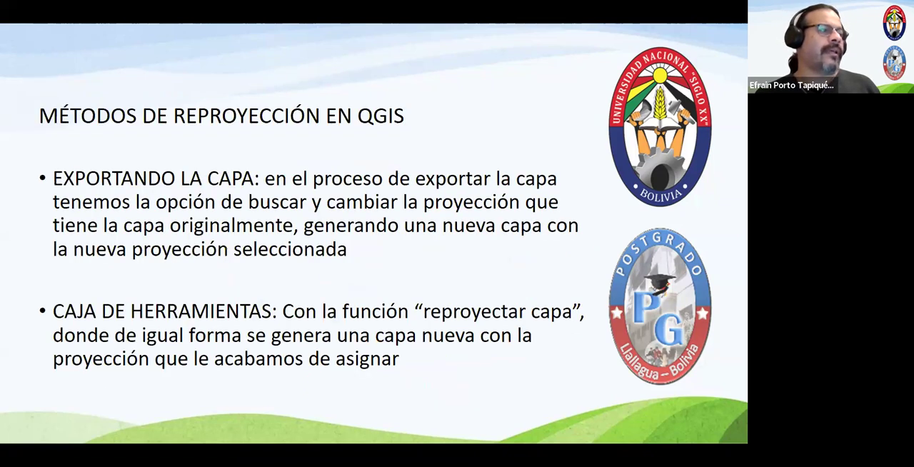
pyautogui.press('Right')
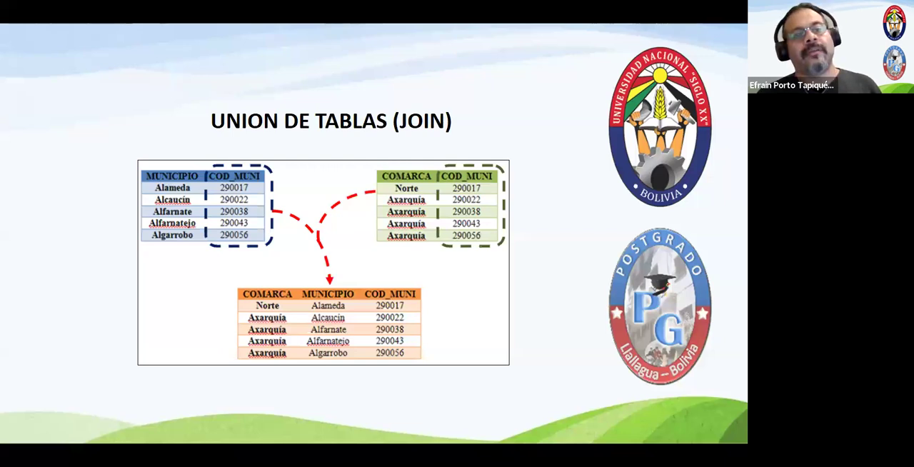
pyautogui.press('Right')
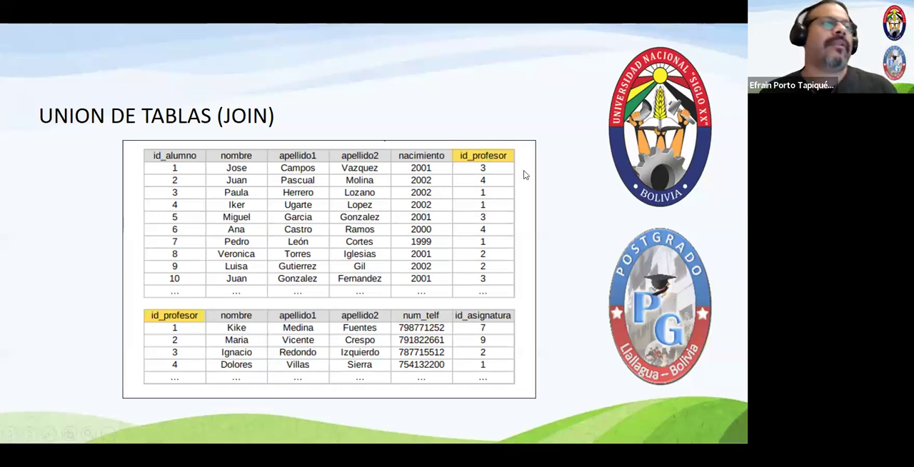
pyautogui.press('Right')
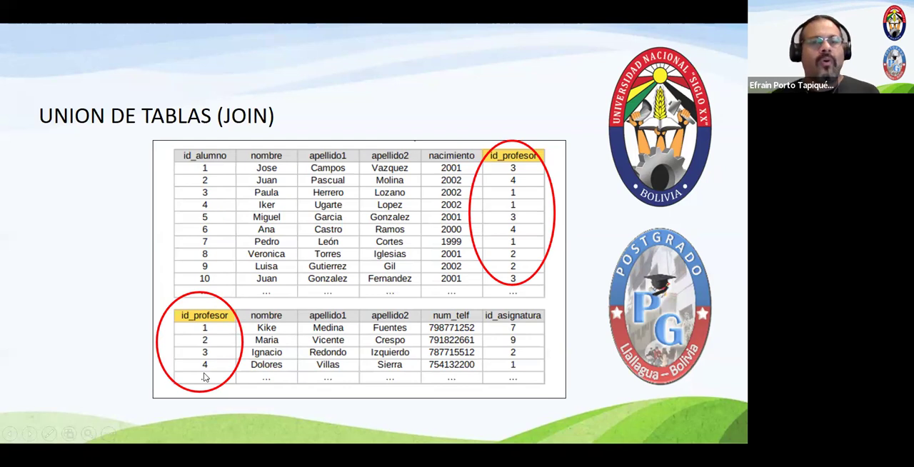
pyautogui.press('Right')
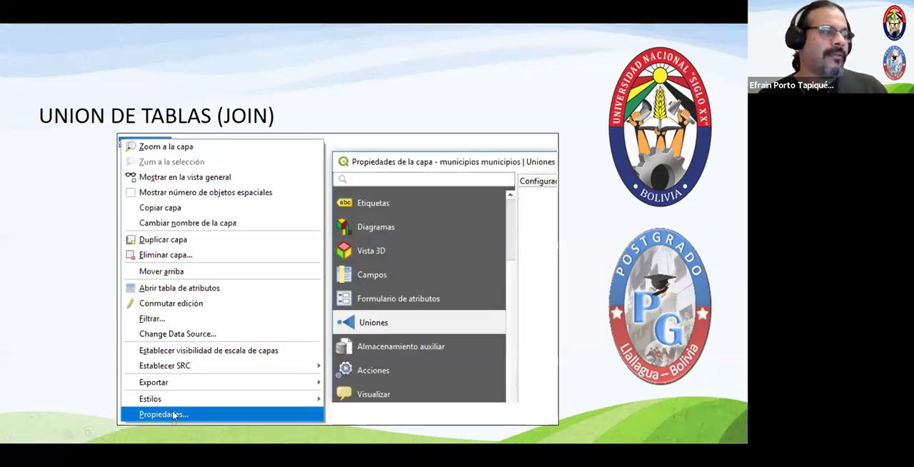
pyautogui.click(398, 336)
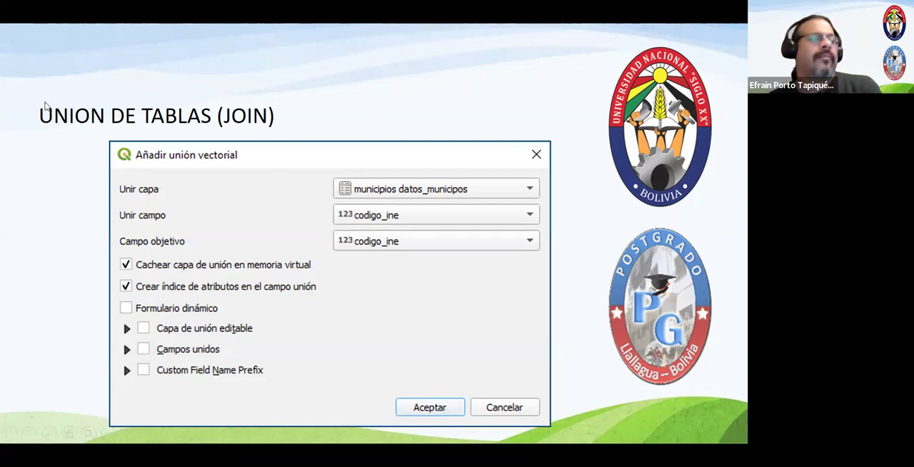
pyautogui.press('Right')
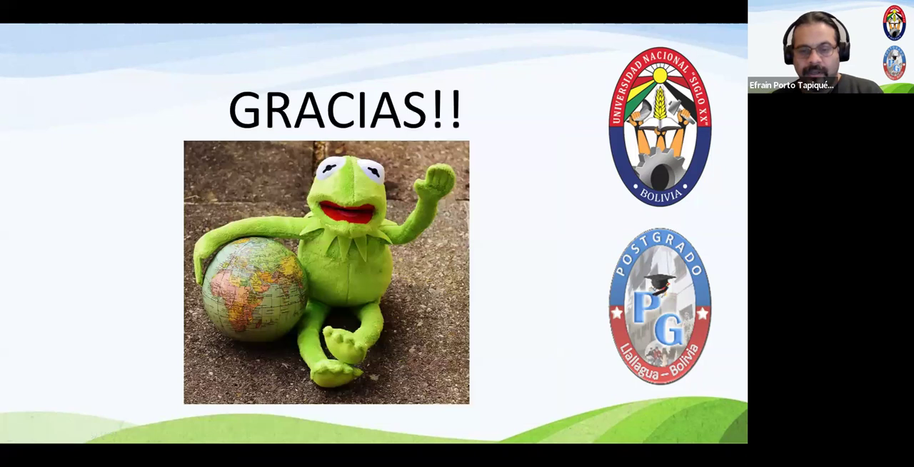
# - Switch back to QGIS, start a new empty project discarding the current one, and dismiss the layer export message
pyautogui.hotkey('alt', 'Tab')
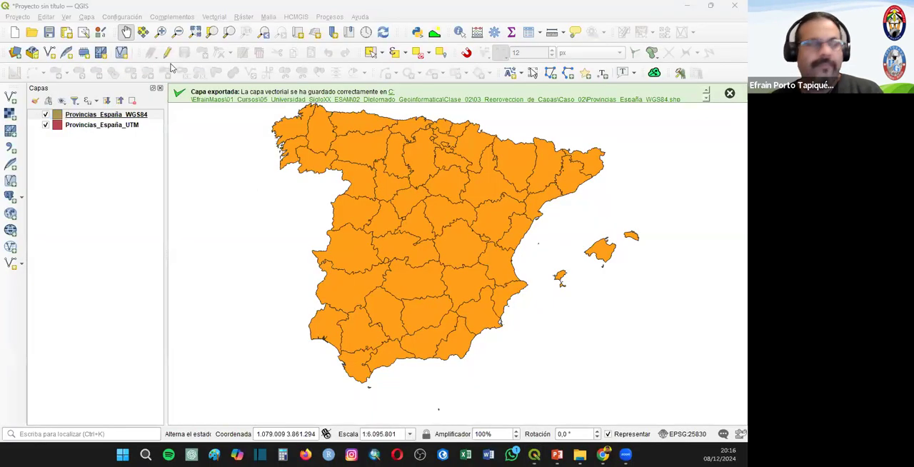
pyautogui.click(17, 33)
pyautogui.click(18, 34)
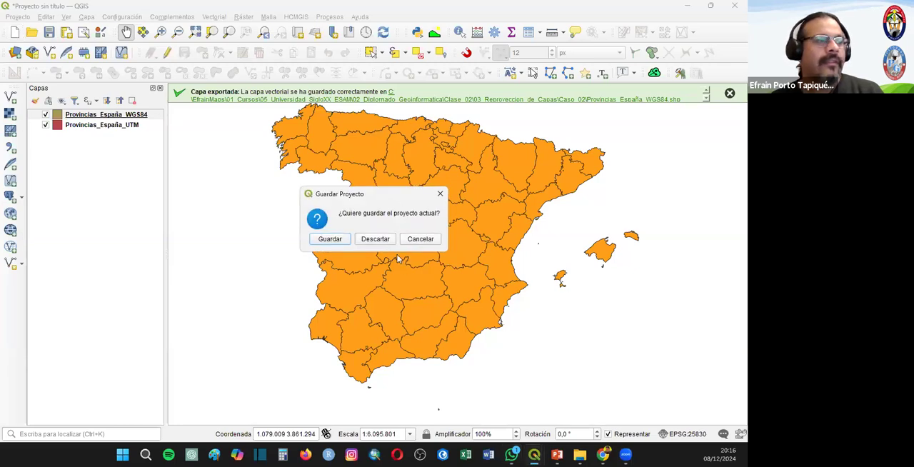
pyautogui.click(375, 239)
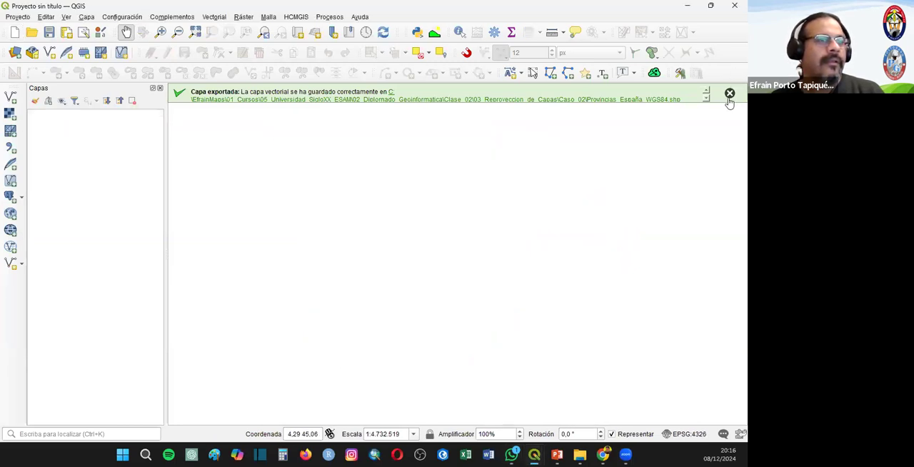
pyautogui.click(729, 93)
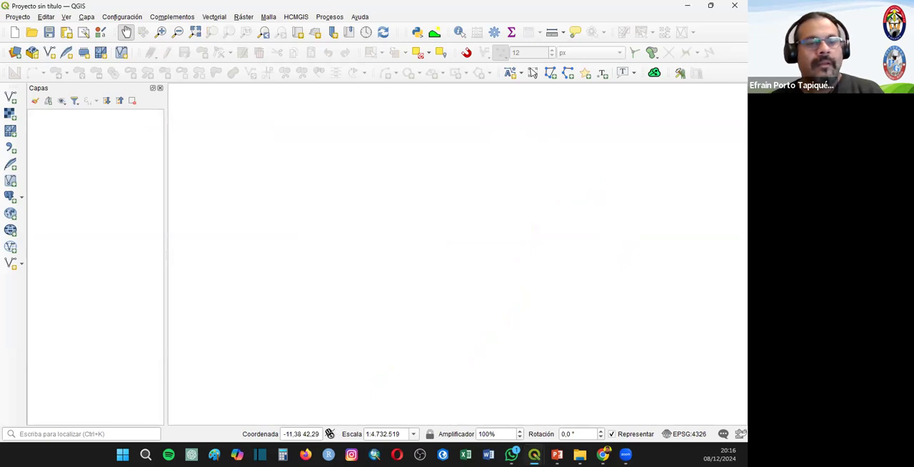
pyautogui.hotkey('alt', 'Tab')
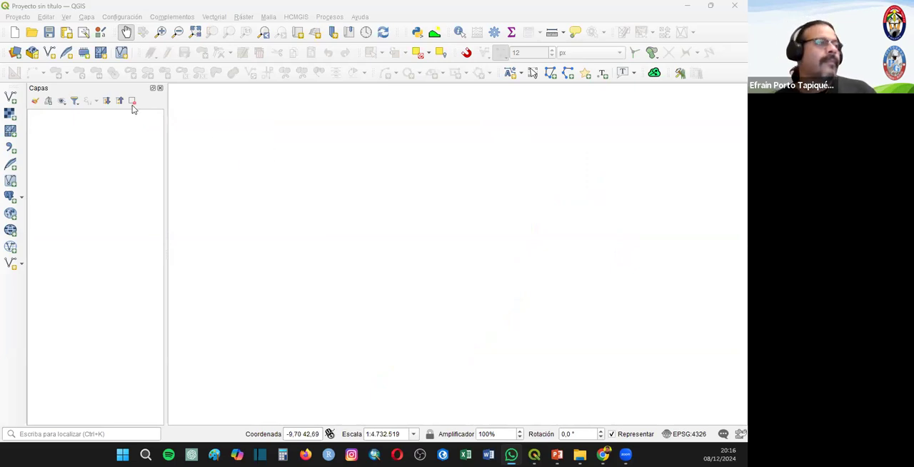
# - Add the España_Comunidades_Autonomas.shp vector layer from Clase_02/04_Union_de_Tablas_Join/Ejemplo_01 to the project
pyautogui.click(11, 99)
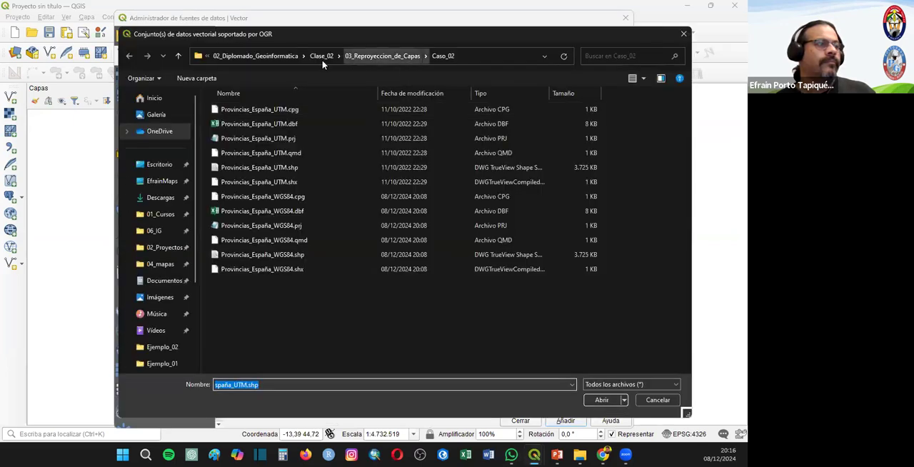
pyautogui.click(321, 56)
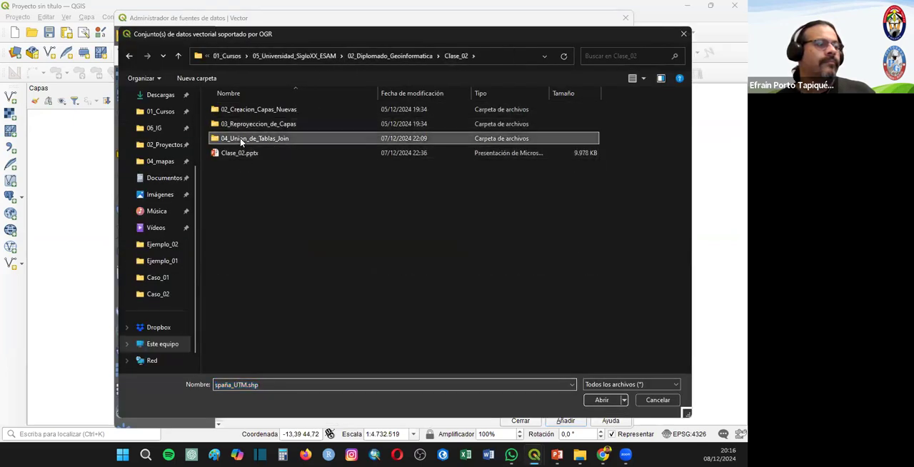
pyautogui.doubleClick(240, 138)
pyautogui.doubleClick(242, 112)
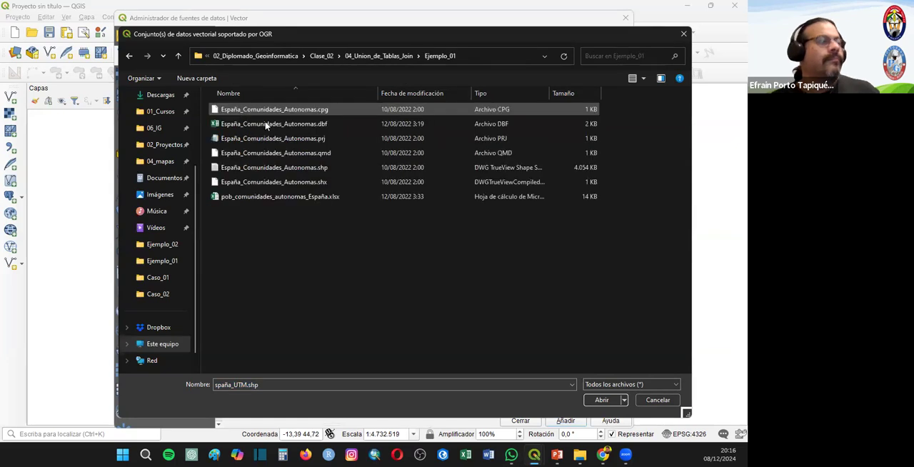
pyautogui.click(265, 126)
pyautogui.doubleClick(271, 167)
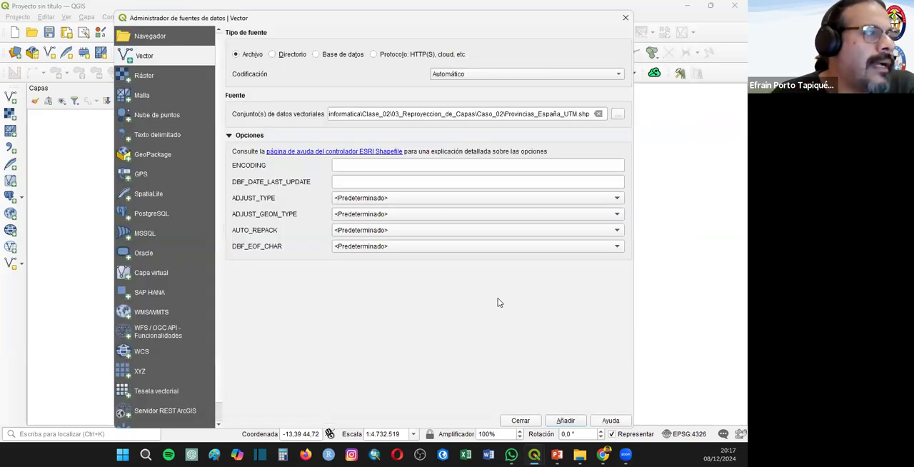
pyautogui.click(561, 422)
pyautogui.click(520, 421)
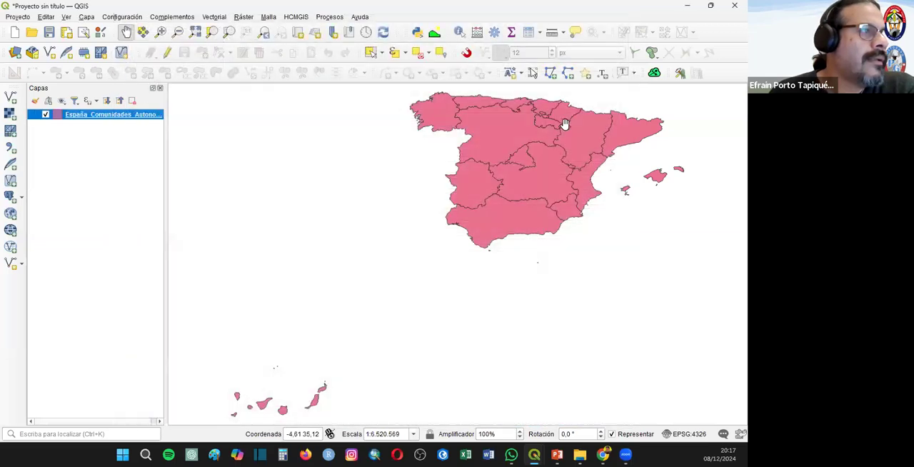
# - Examine the España_Comunidades_Autonomas attribute table, fitting the Nombre column to its contents, and close the table
pyautogui.rightClick(111, 115)
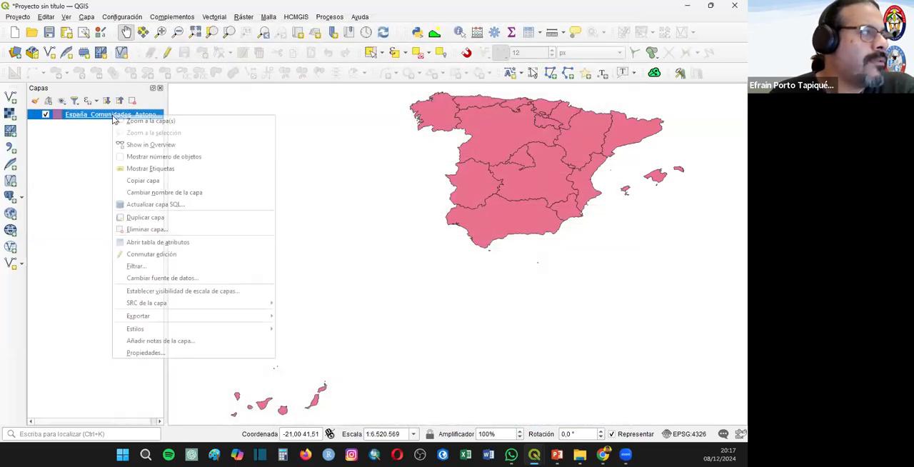
pyautogui.click(154, 242)
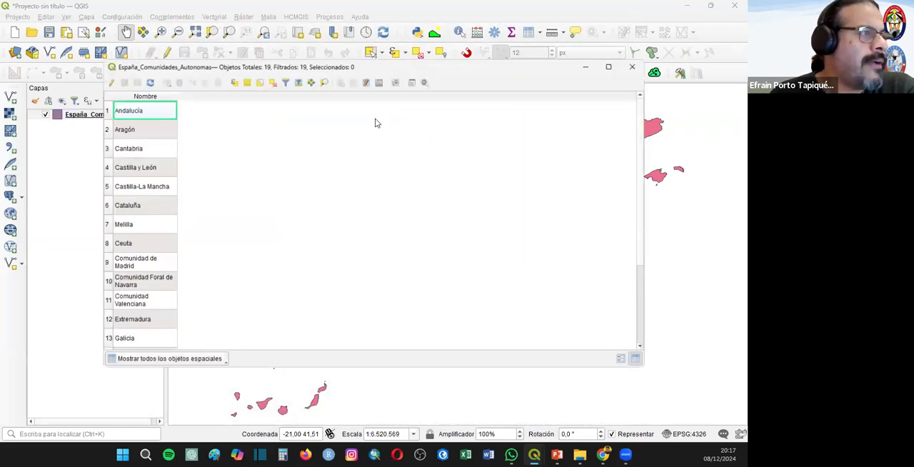
pyautogui.doubleClick(173, 96)
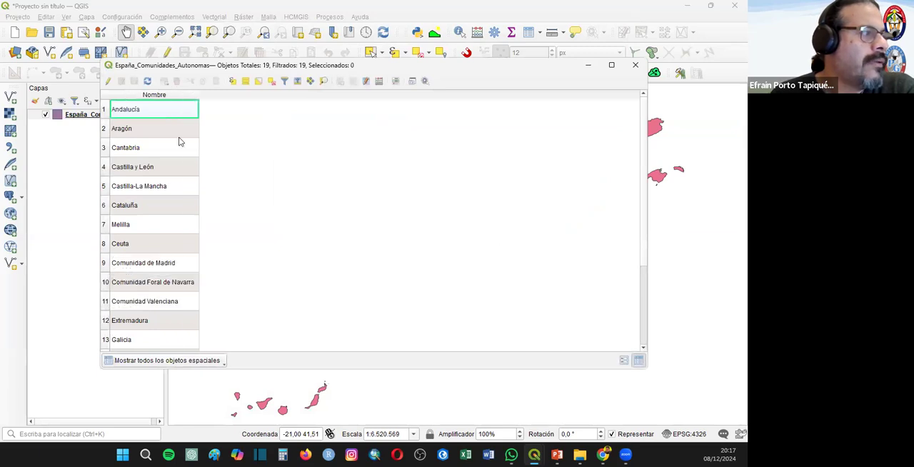
pyautogui.scroll(-3, 138, 301)
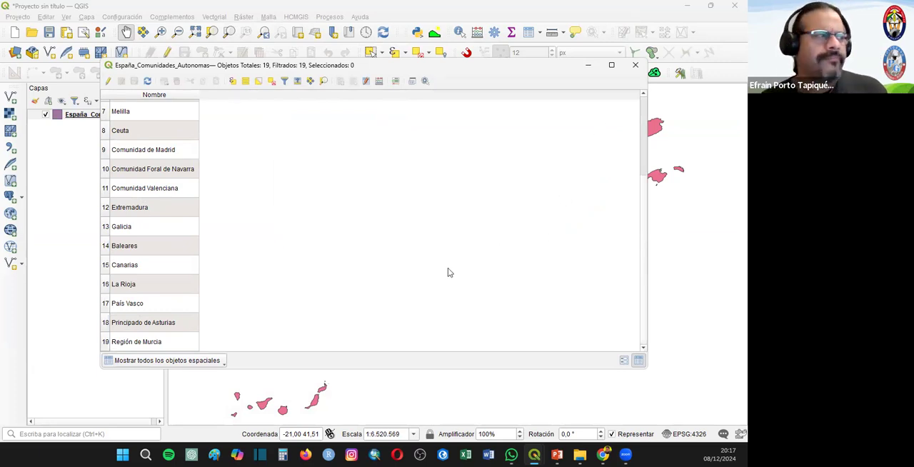
pyautogui.scroll(3, 225, 153)
pyautogui.click(194, 112)
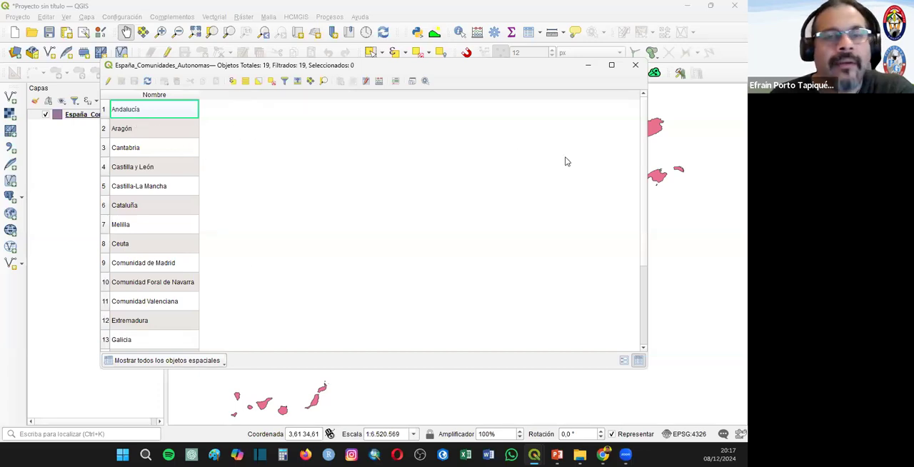
pyautogui.click(635, 65)
# - Add the pob_comunidades_autonomas_España.xlsx spreadsheet from the Ejemplo_01 folder to the project as a table
pyautogui.click(10, 97)
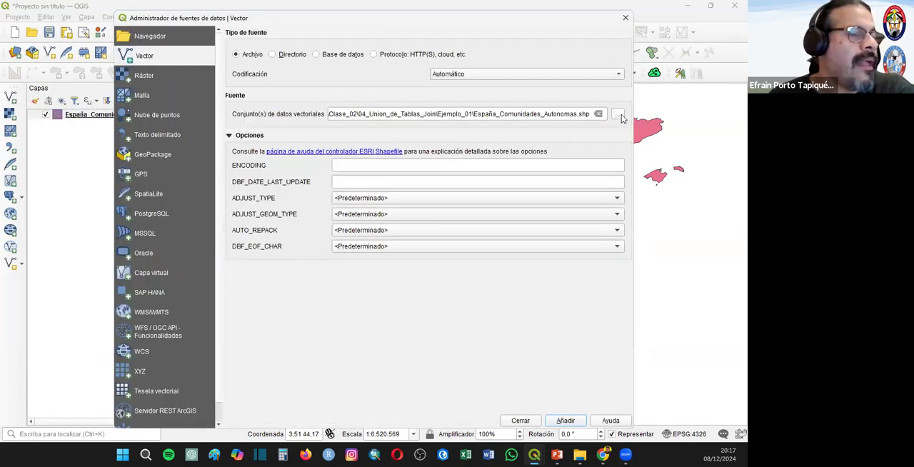
pyautogui.click(619, 114)
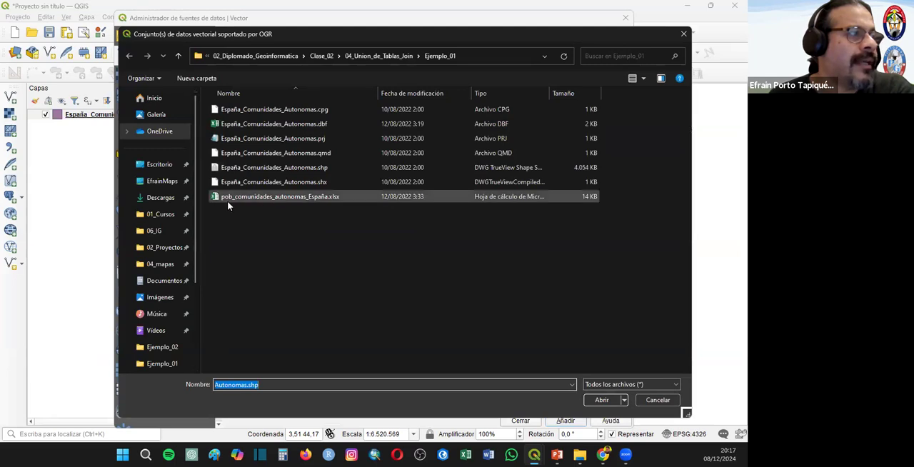
pyautogui.click(281, 199)
pyautogui.click(587, 400)
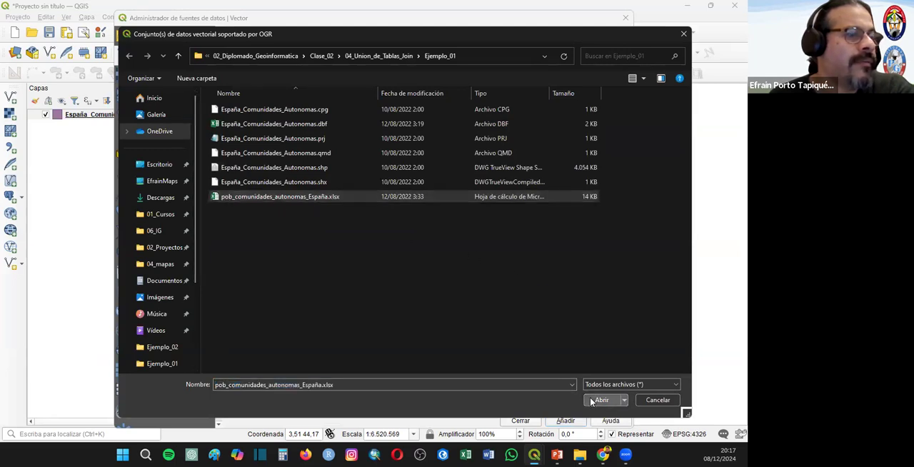
pyautogui.click(565, 420)
pyautogui.click(520, 420)
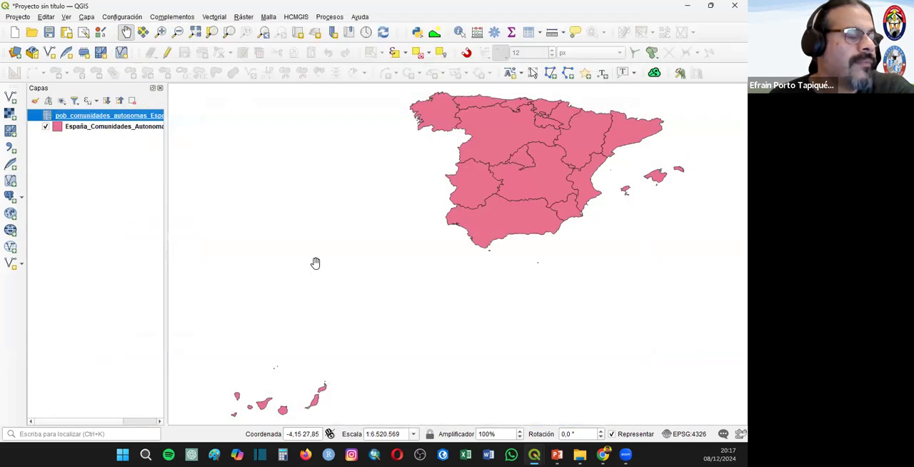
# - Examine the yearly columns and all rows in the population spreadsheet's attribute table, and close it
pyautogui.rightClick(100, 118)
pyautogui.click(137, 219)
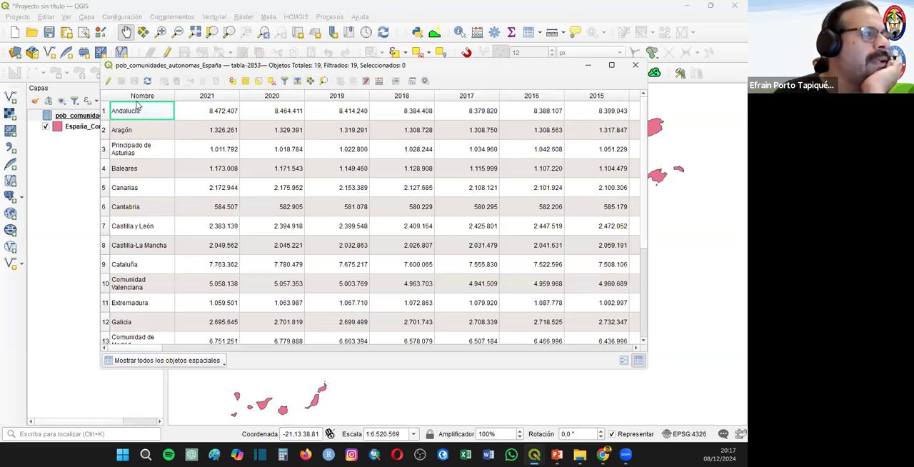
pyautogui.moveTo(151, 349); pyautogui.dragTo(662, 347)
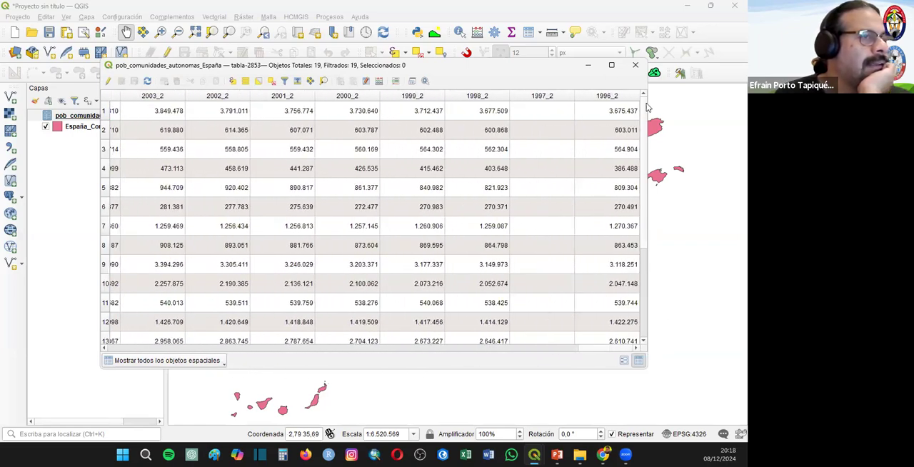
pyautogui.moveTo(644, 206); pyautogui.dragTo(639, 339)
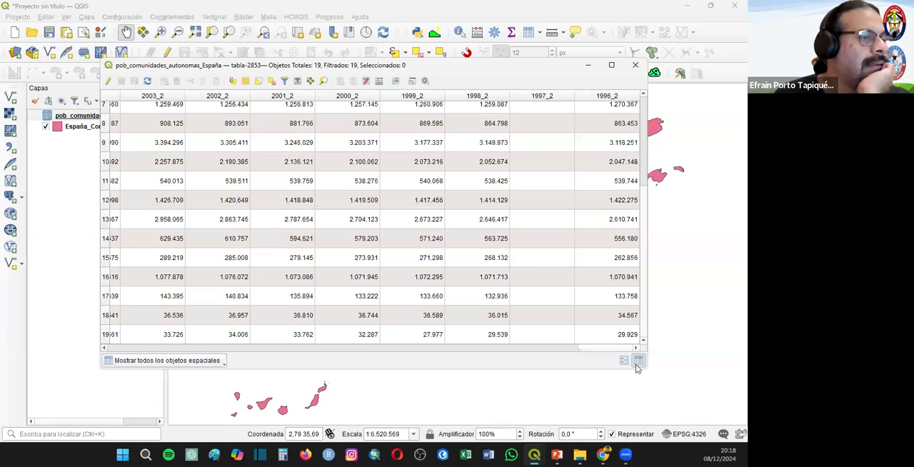
pyautogui.scroll(2, 639, 143)
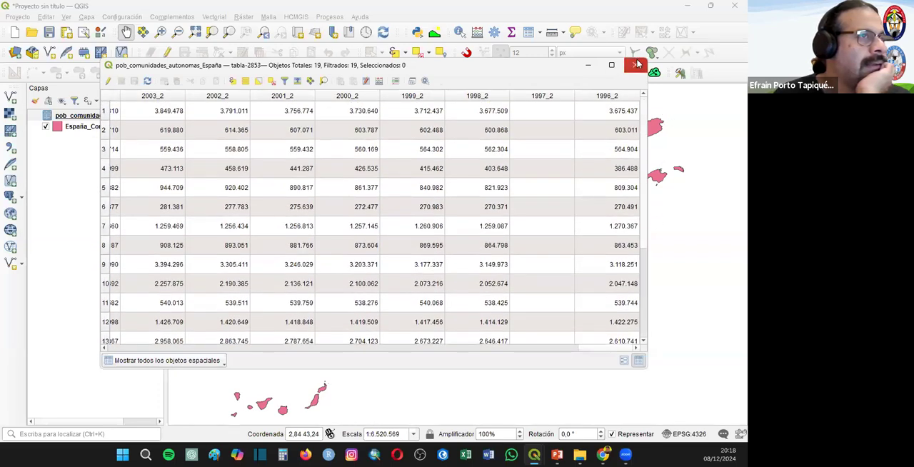
pyautogui.click(635, 65)
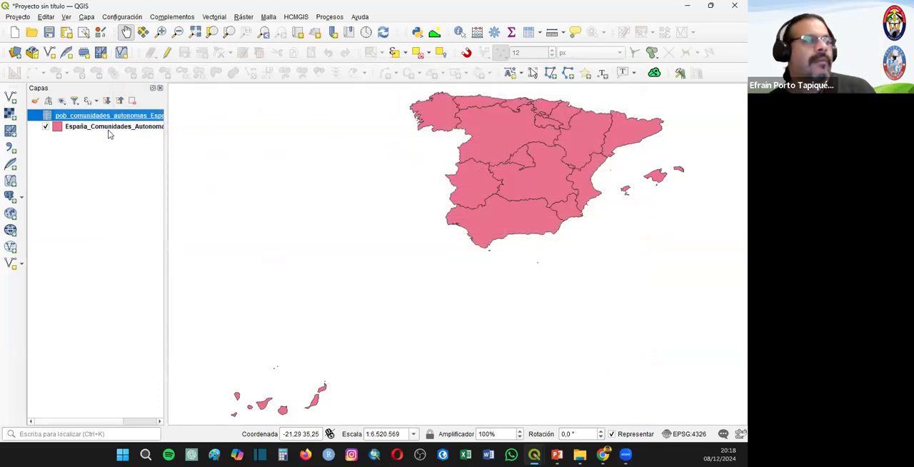
# - Check the España_Comunidades_Autonomas attribute table again for the Nombre field shared with the population table, and close it
pyautogui.rightClick(102, 128)
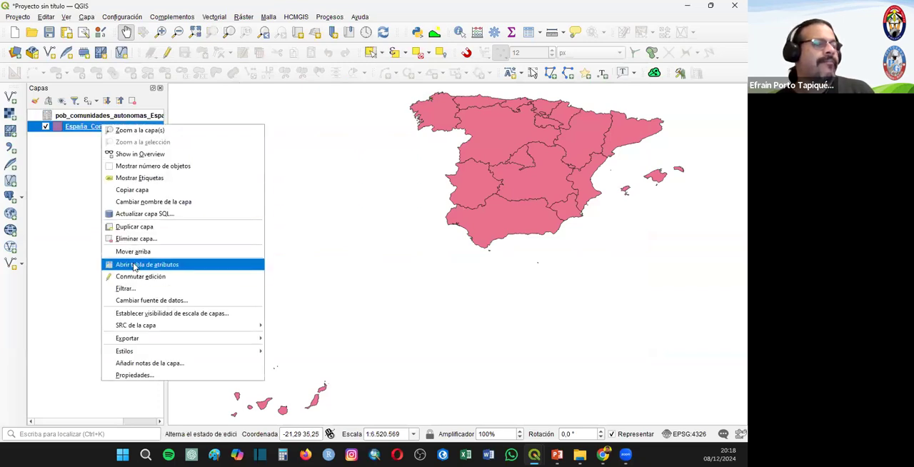
pyautogui.click(132, 261)
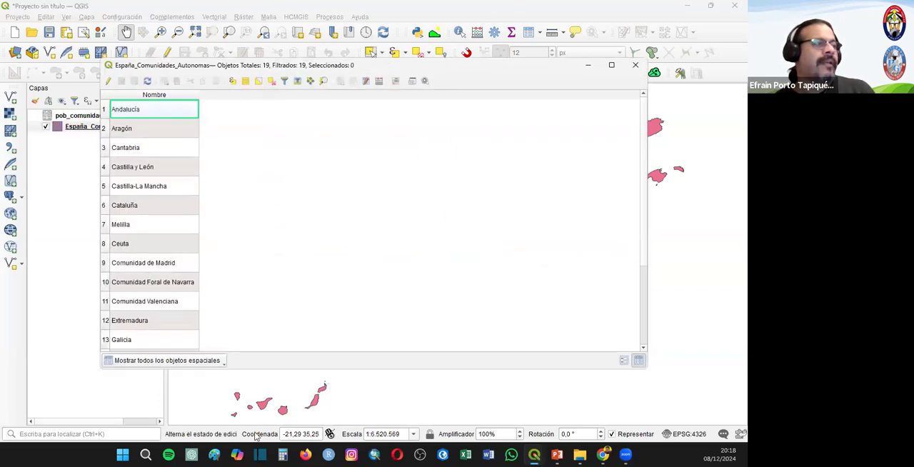
pyautogui.click(634, 65)
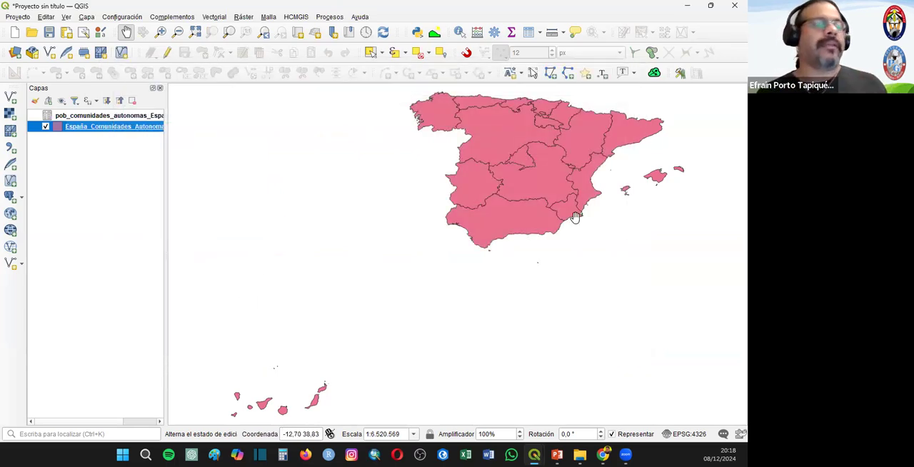
# - Set up a join on España_Comunidades_Autonomas with the pob_comunidades_autonomas_España table, using Nombre as both join and target field
pyautogui.rightClick(83, 128)
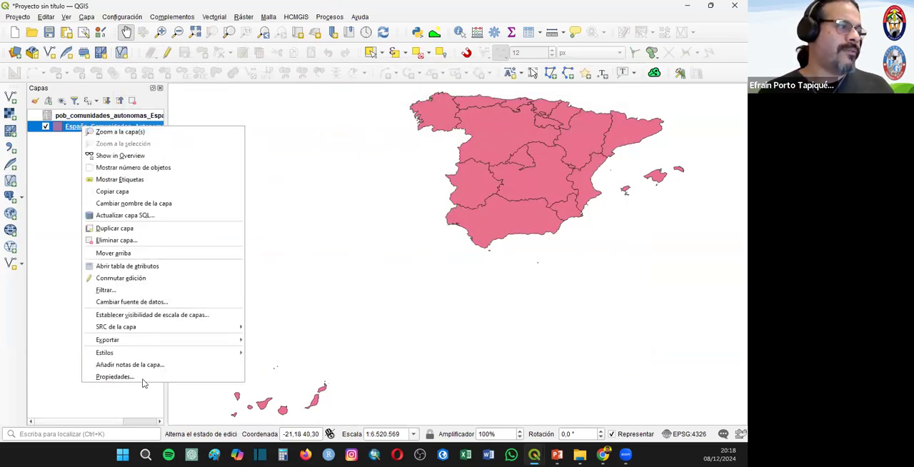
pyautogui.click(144, 377)
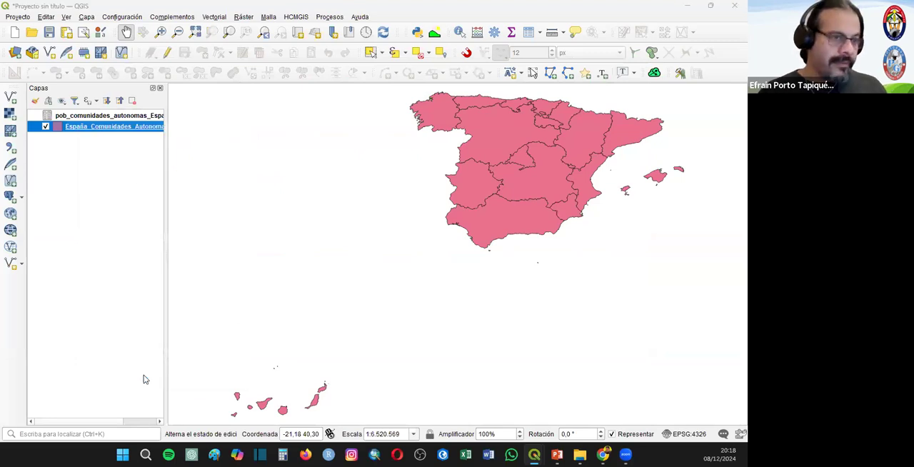
pyautogui.click(219, 228)
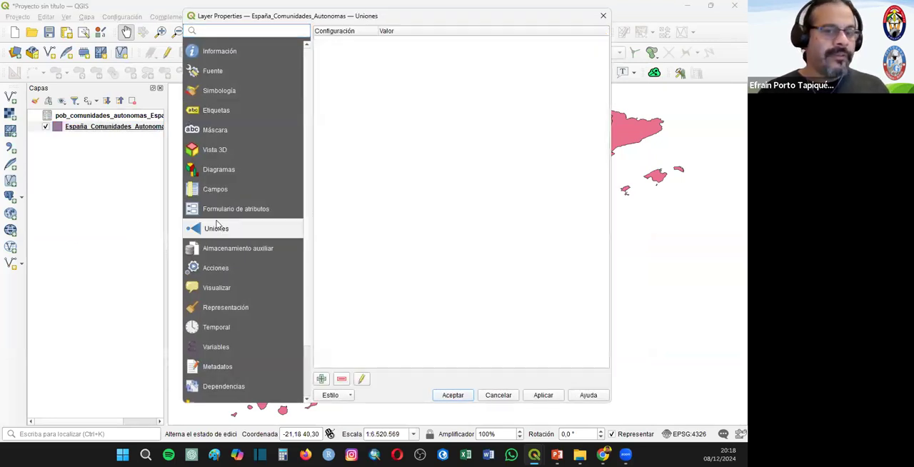
pyautogui.click(321, 379)
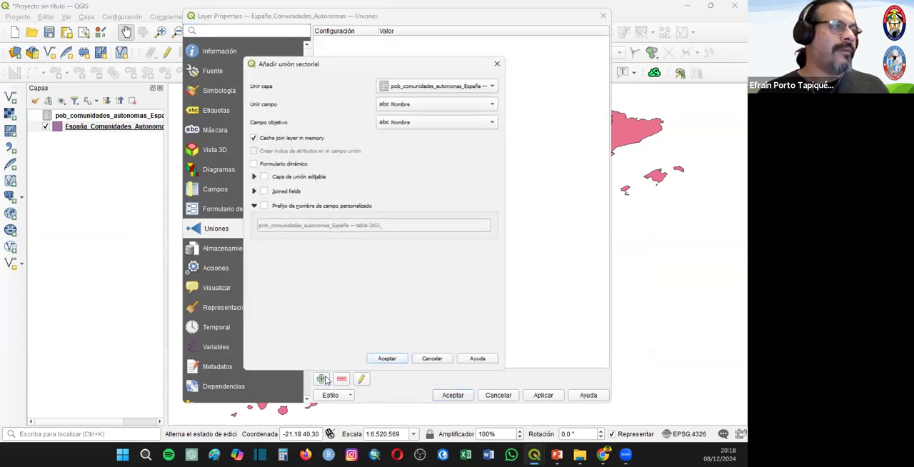
pyautogui.click(433, 86)
pyautogui.click(451, 87)
pyautogui.click(399, 107)
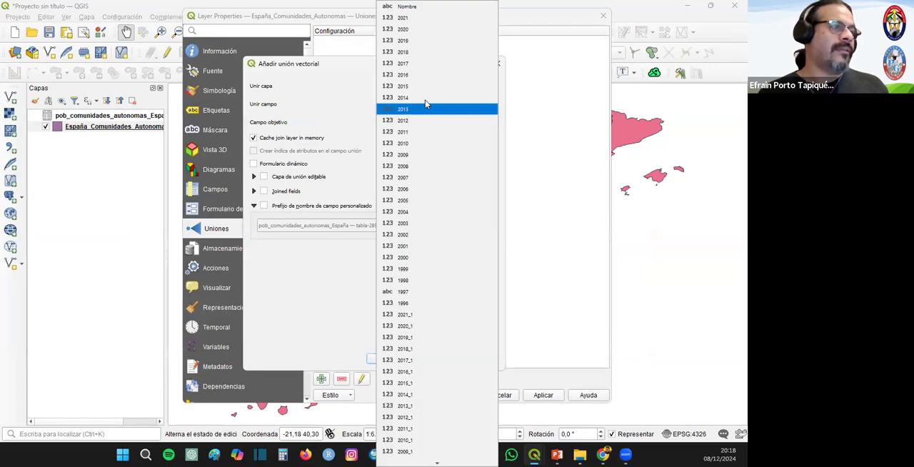
pyautogui.click(402, 104)
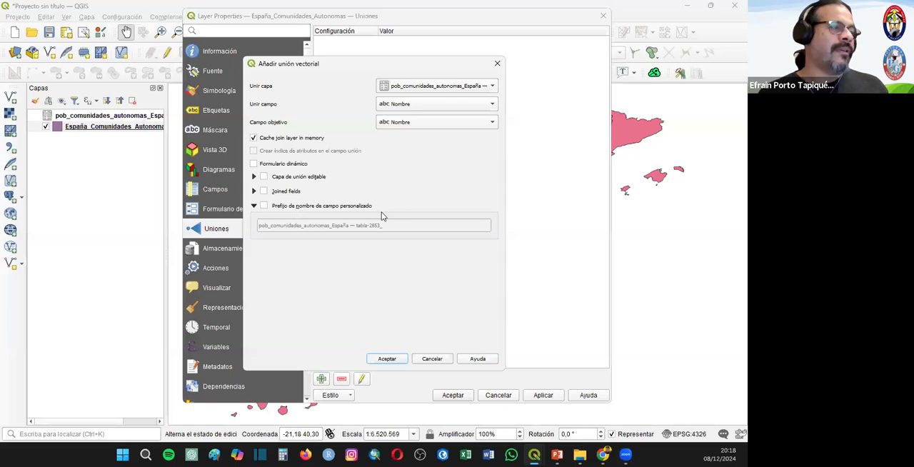
# - Enable the custom field name prefix for the join, leave it empty, and apply the join to the layer
pyautogui.click(264, 206)
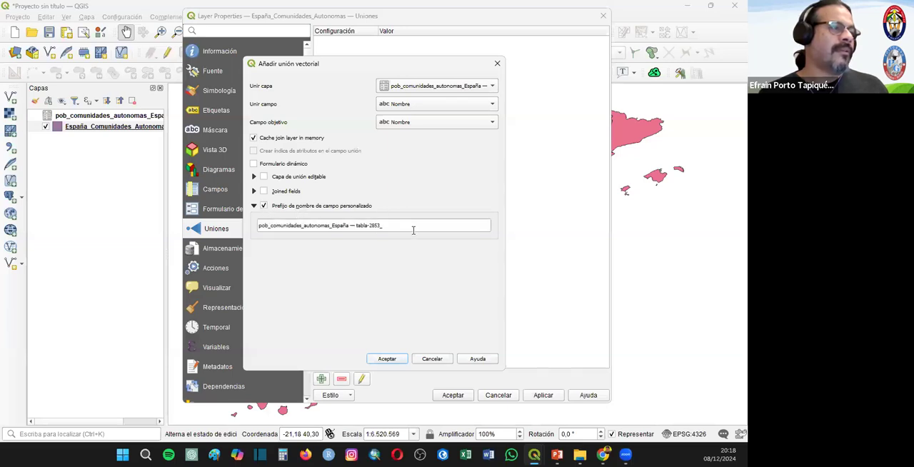
pyautogui.moveTo(411, 226); pyautogui.dragTo(232, 216)
pyautogui.press('BackSpace')
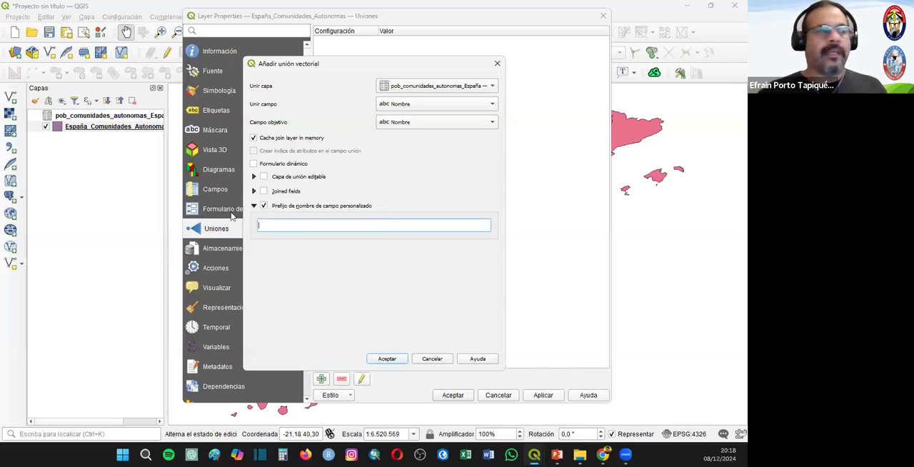
pyautogui.click(406, 360)
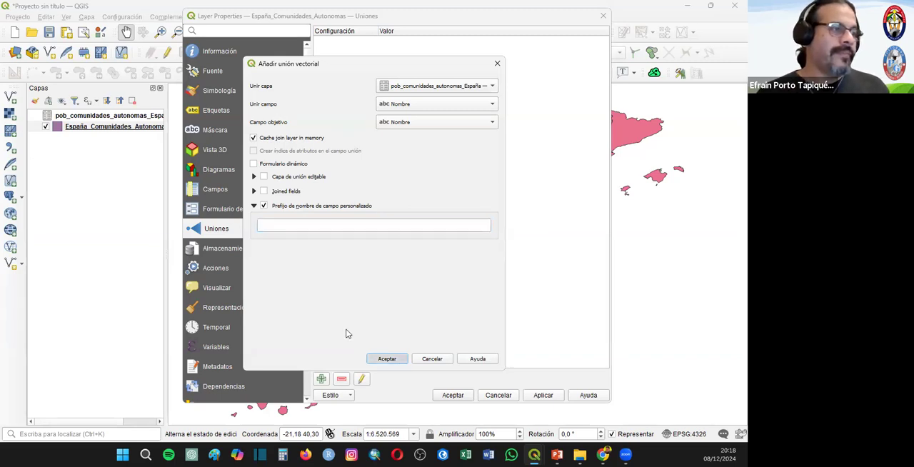
pyautogui.click(453, 395)
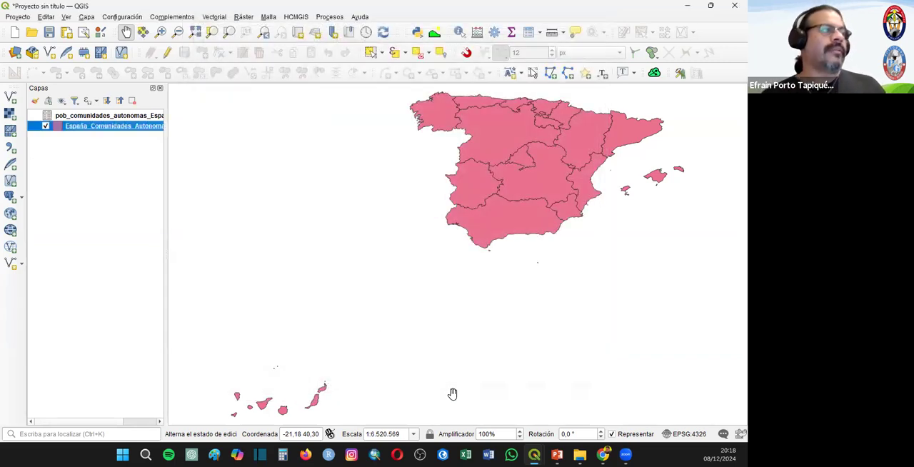
# - Check the España_Comunidades_Autonomas attribute table for the joined yearly population columns, and close it
pyautogui.rightClick(100, 133)
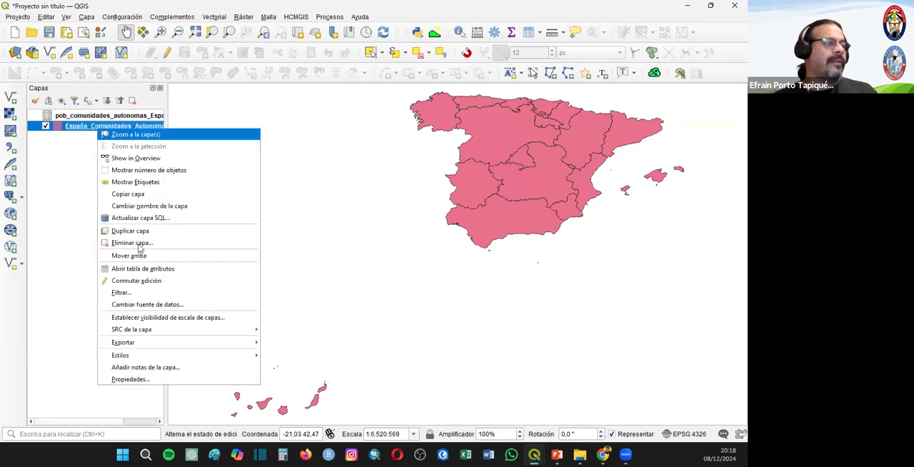
pyautogui.click(143, 268)
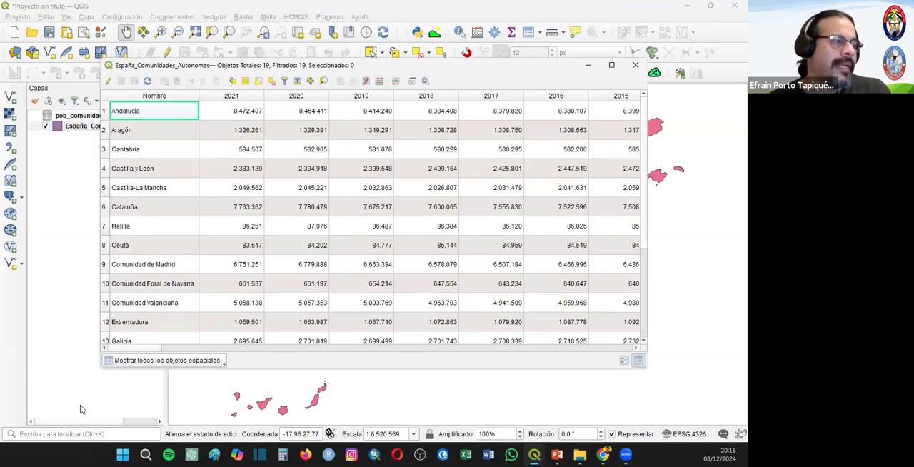
pyautogui.moveTo(187, 349); pyautogui.dragTo(150, 348)
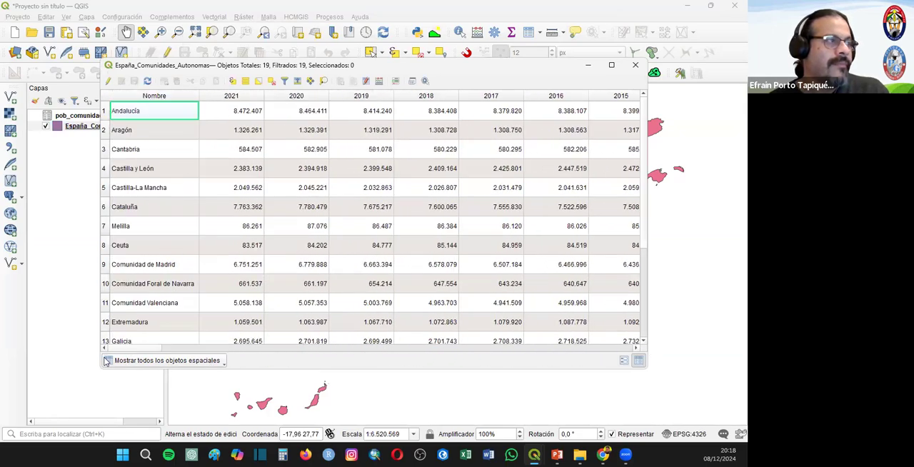
pyautogui.click(635, 65)
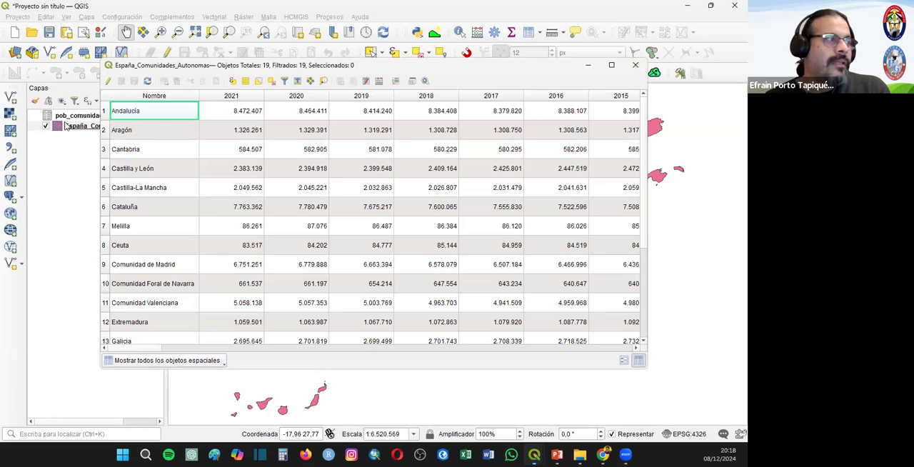
# - Start exporting the joined España_Comunidades_Autonomas layer as an ESRI shapefile, choosing the Clase_02 > 04_Union_de_Tablas_Join > Ejemplo_01 folder as destination
pyautogui.click(89, 127)
pyautogui.rightClick(88, 127)
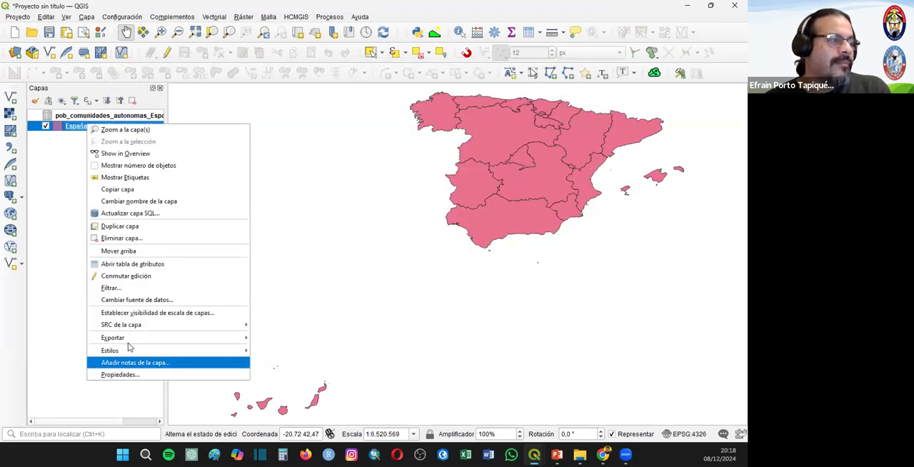
pyautogui.moveTo(236, 338)
pyautogui.click(297, 339)
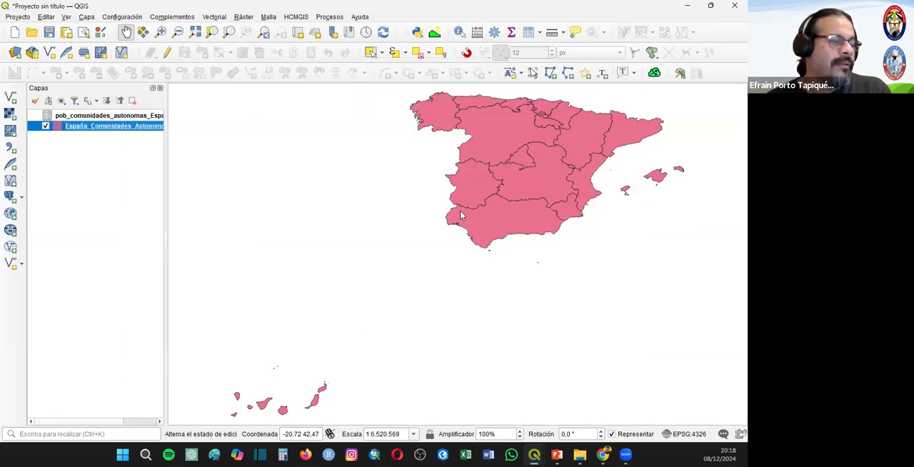
pyautogui.click(508, 98)
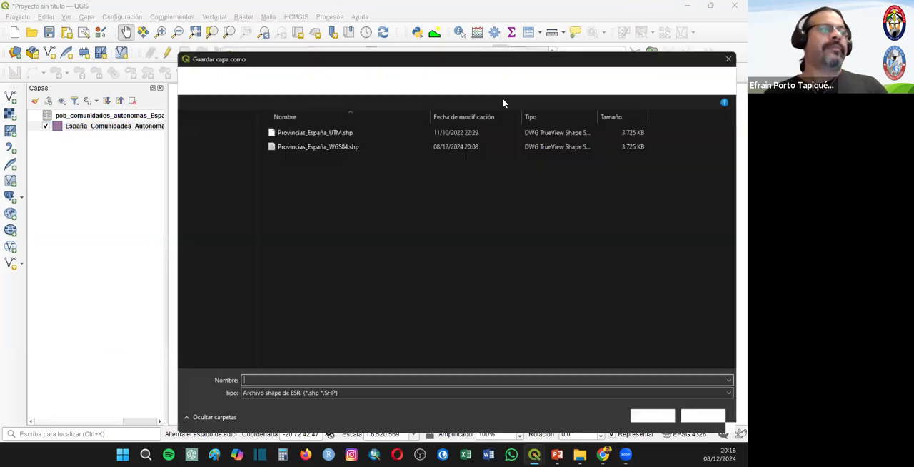
pyautogui.click(372, 76)
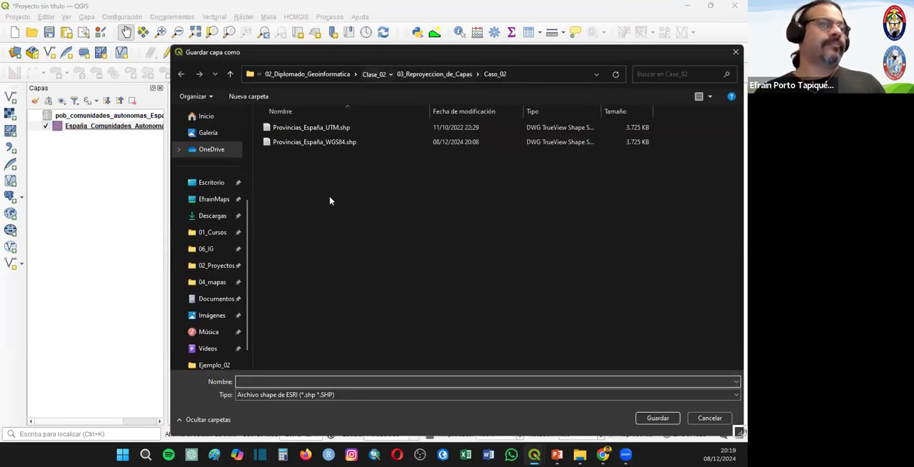
pyautogui.doubleClick(296, 157)
pyautogui.doubleClick(285, 129)
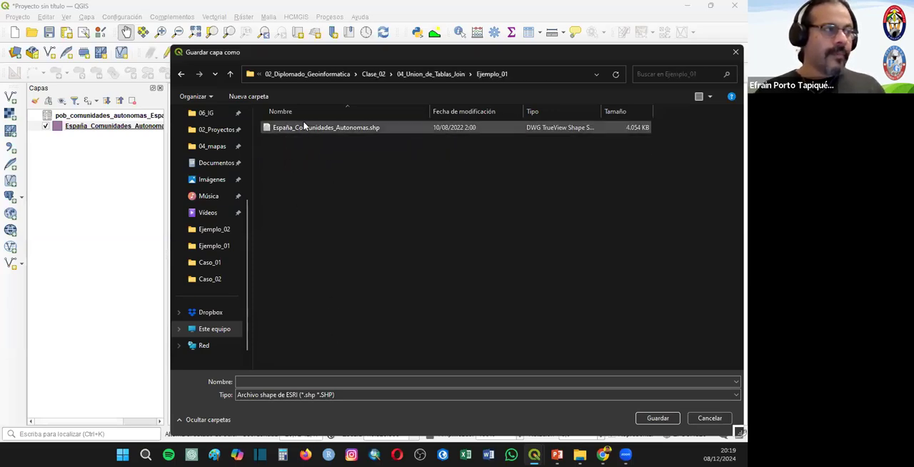
# - Name the output file España_Poblacion and export it in EPSG:4326 with all fields, adding it to the map
pyautogui.click(272, 382)
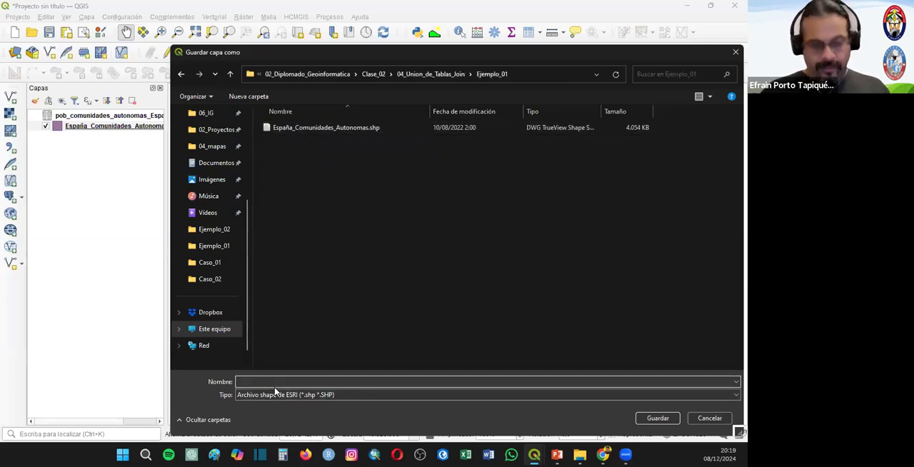
pyautogui.write('España_')
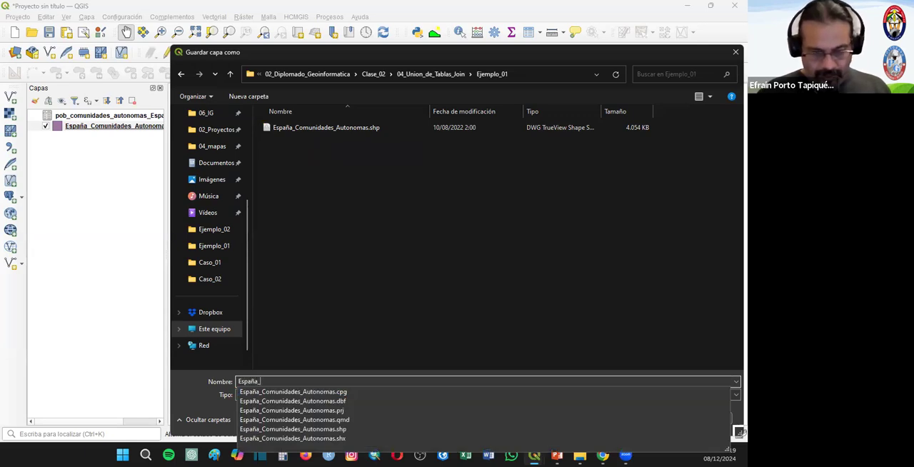
pyautogui.write('Po')
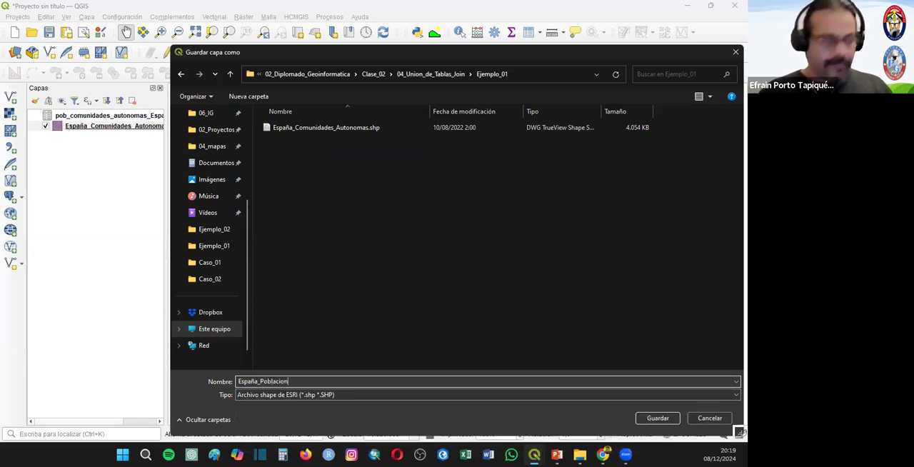
pyautogui.write('blacion')
pyautogui.press('Return')
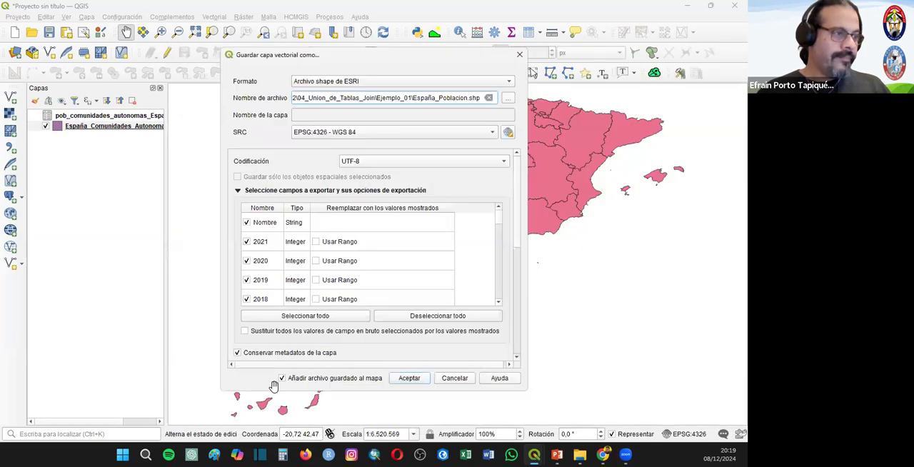
pyautogui.press('Return')
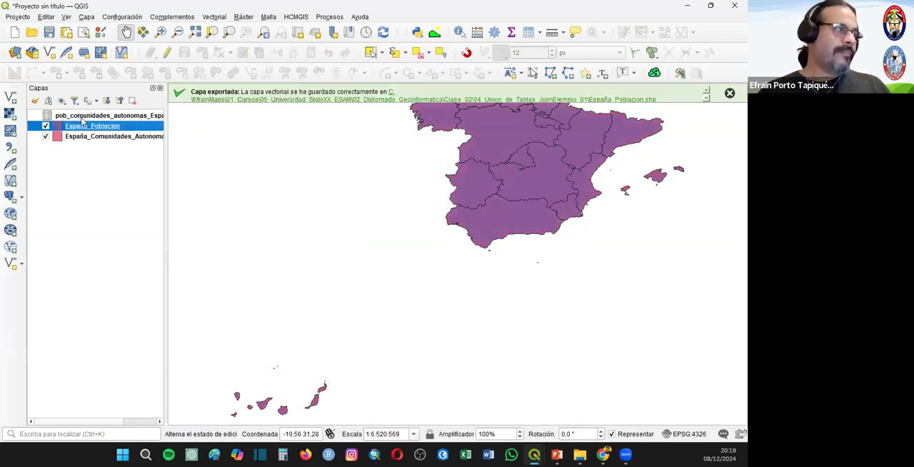
# - Remove the pob_comunidades_autonomas_España table and the España_Comunidades_Autonomas layer from the project
pyautogui.rightClick(78, 113)
pyautogui.click(107, 190)
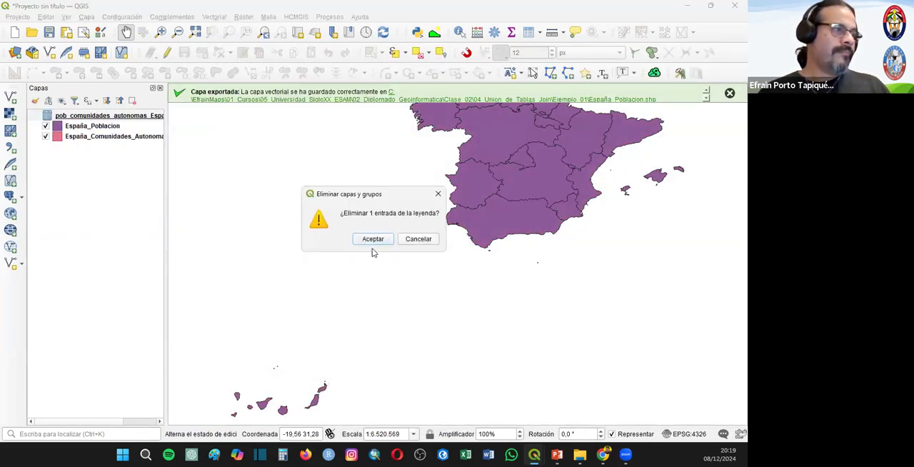
pyautogui.click(373, 238)
pyautogui.rightClick(91, 115)
pyautogui.rightClick(77, 126)
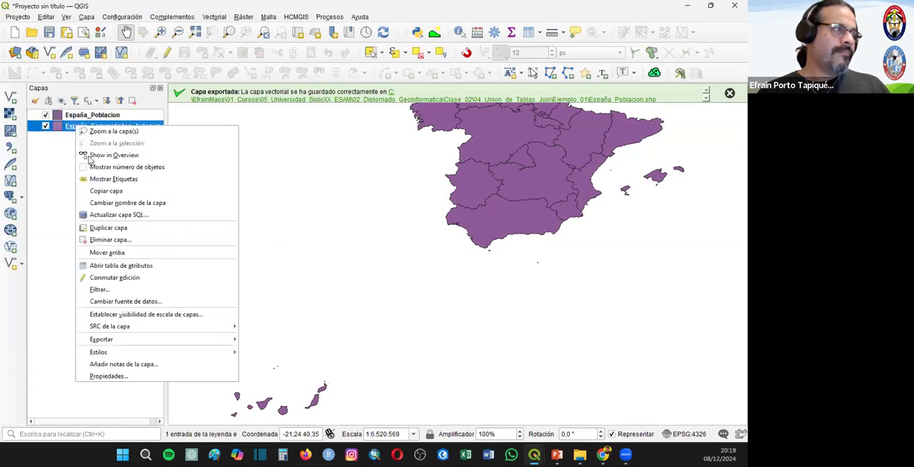
pyautogui.click(109, 239)
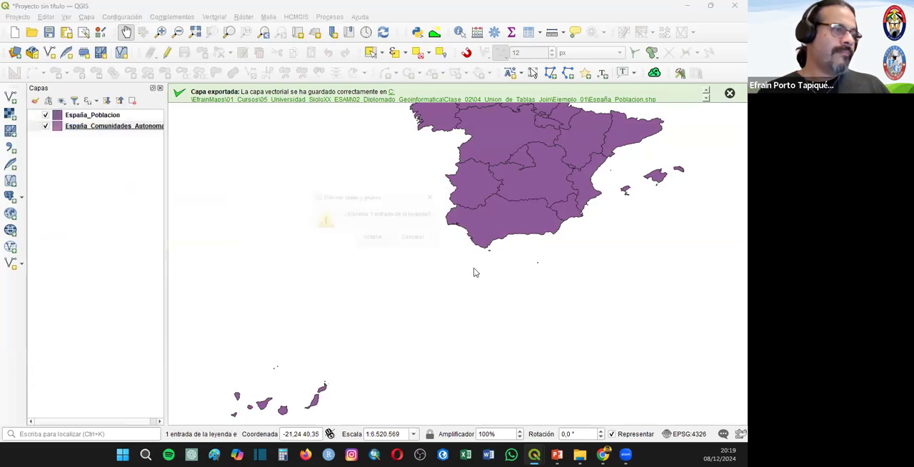
pyautogui.click(372, 238)
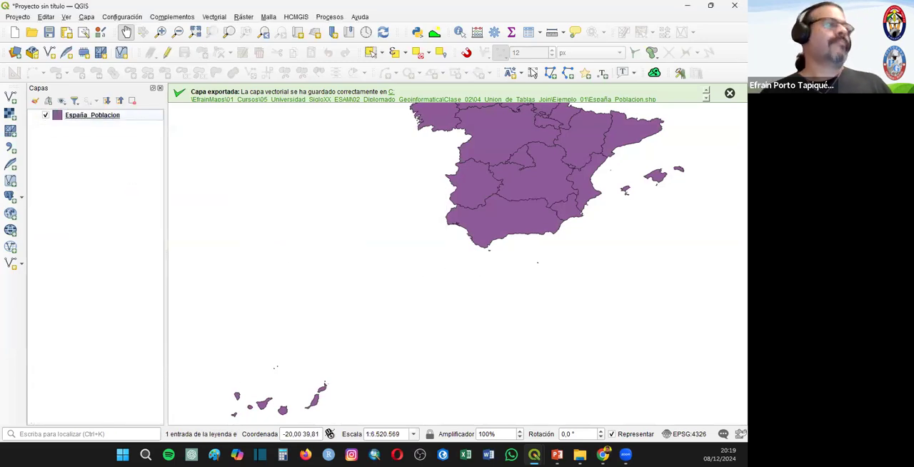
# - Set the España_Poblacion layer's symbology to Graduado (graduated), based on the 2021 field
pyautogui.rightClick(100, 120)
pyautogui.click(235, 361)
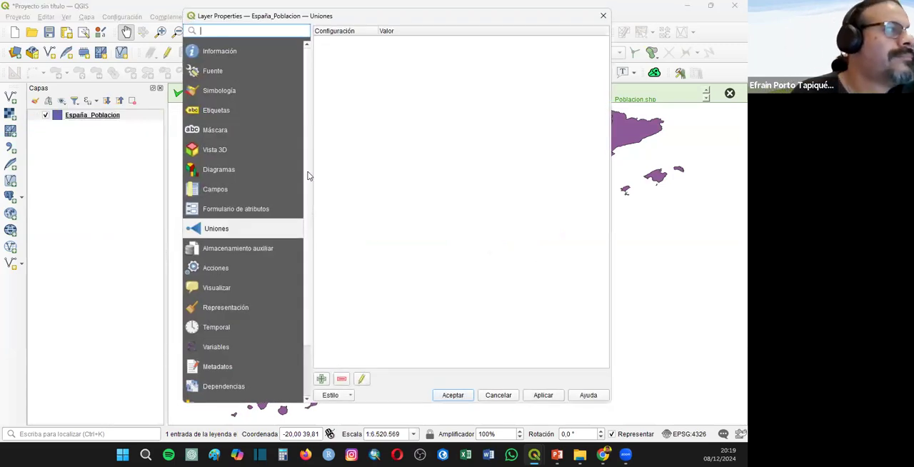
pyautogui.click(222, 90)
pyautogui.click(365, 33)
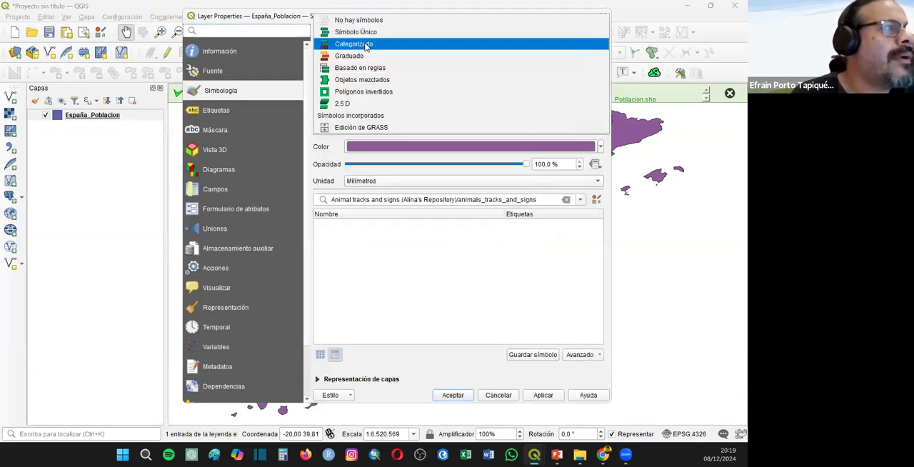
pyautogui.click(357, 55)
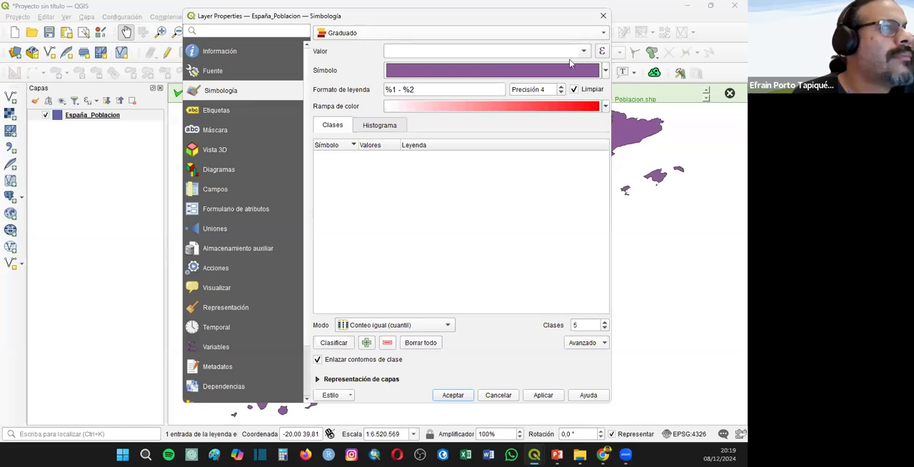
pyautogui.click(584, 51)
pyautogui.click(423, 63)
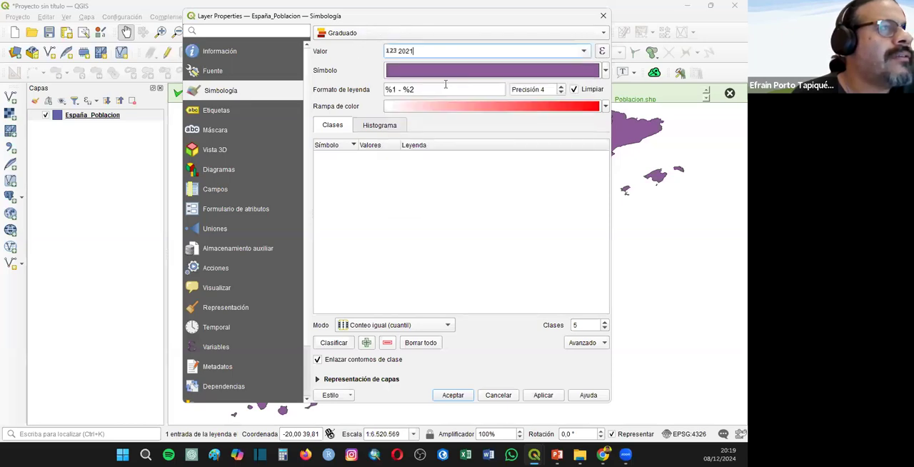
# - Classify the 2021 values into five equal-count (quantile) classes in descending order, and apply the symbology
pyautogui.click(334, 344)
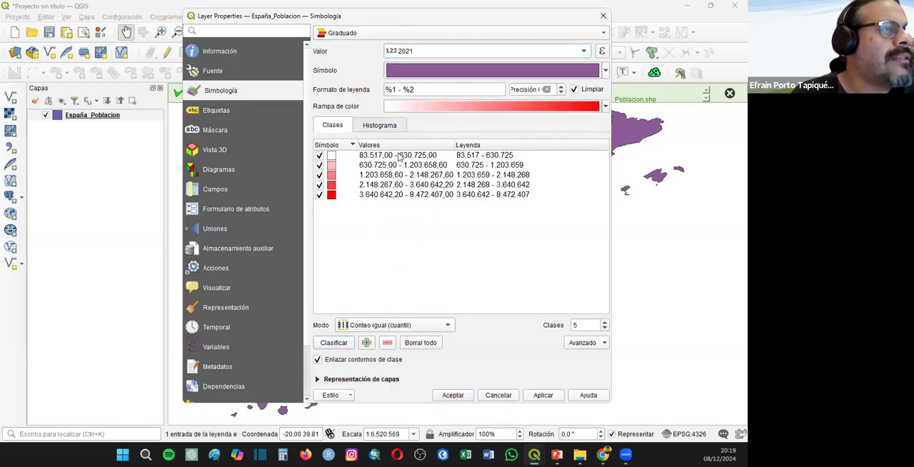
pyautogui.click(419, 146)
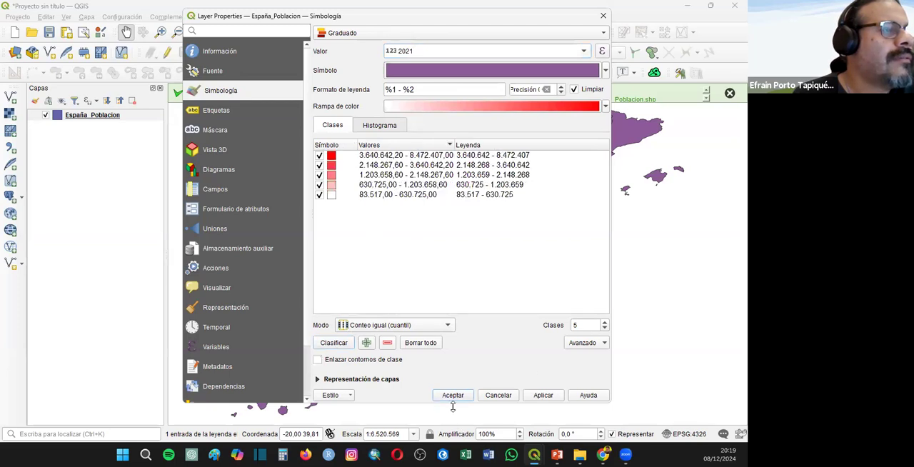
pyautogui.press('Return')
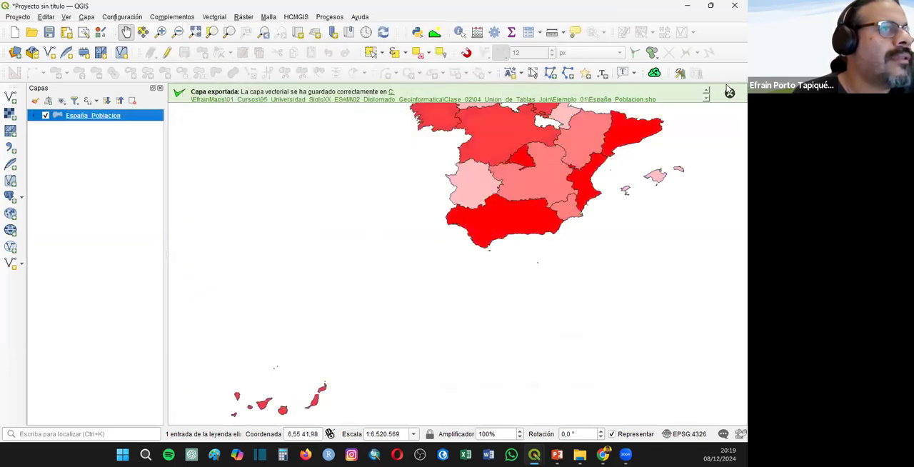
# - Change the fill colour of the highest 2021 population class (3.640.642 - 8.472.407) in España_Poblacion to dark red
pyautogui.click(729, 95)
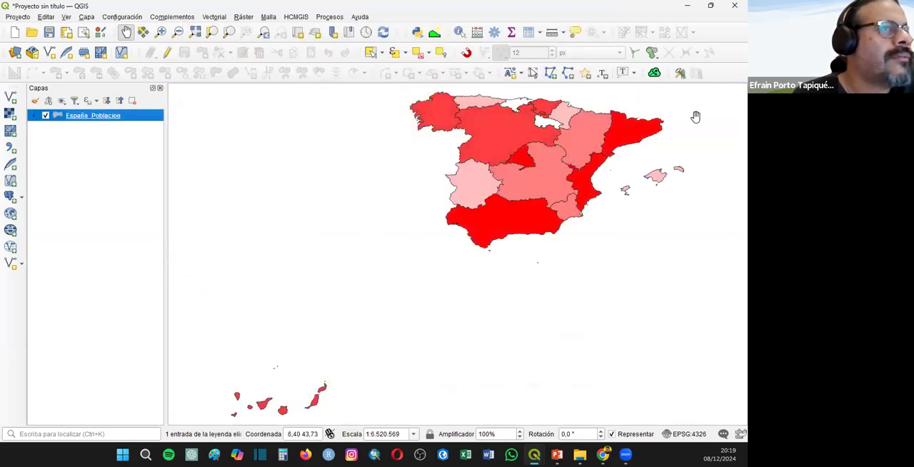
pyautogui.click(35, 116)
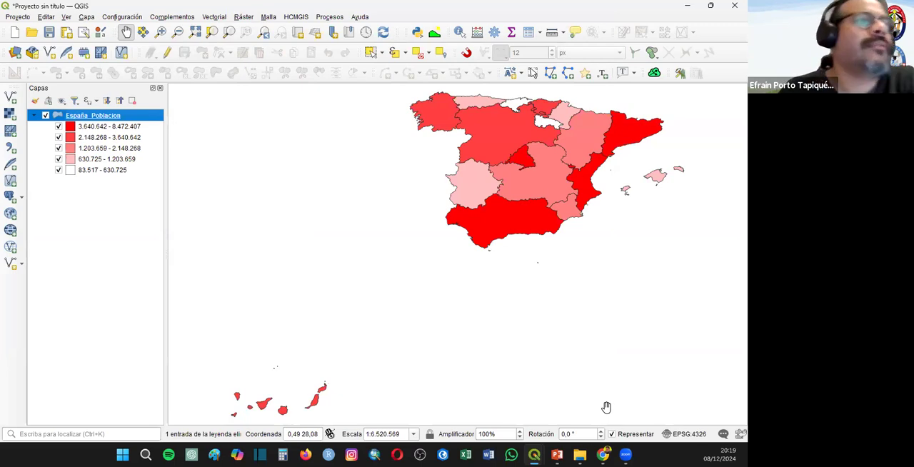
pyautogui.doubleClick(74, 127)
pyautogui.click(552, 178)
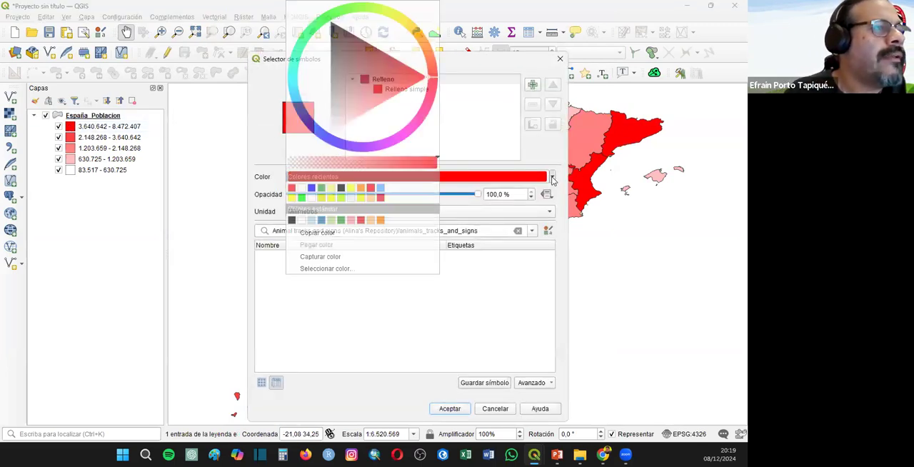
pyautogui.moveTo(399, 95)
pyautogui.mouseDown()
pyautogui.moveTo(363, 112)
pyautogui.moveTo(366, 50)
pyautogui.moveTo(400, 55)
pyautogui.mouseUp()
pyautogui.click(445, 412)
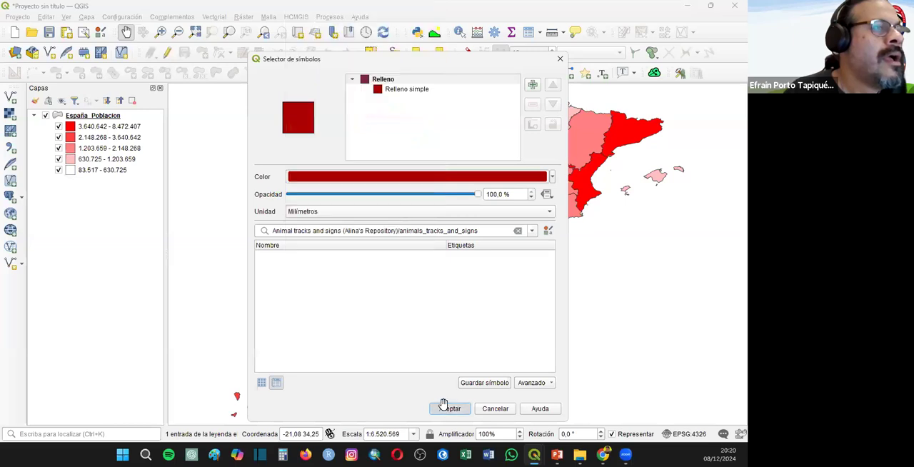
pyautogui.click(449, 410)
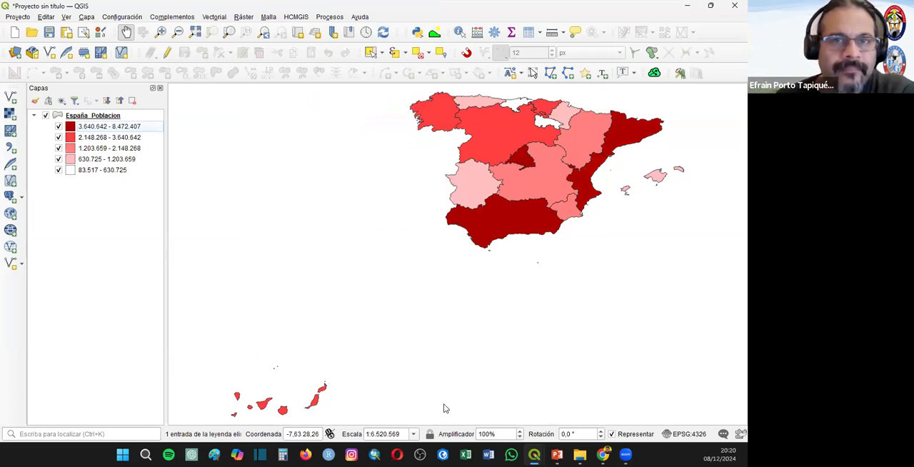
# - Start a new, empty project in place of the Spain population map
pyautogui.press('super+shift+s')
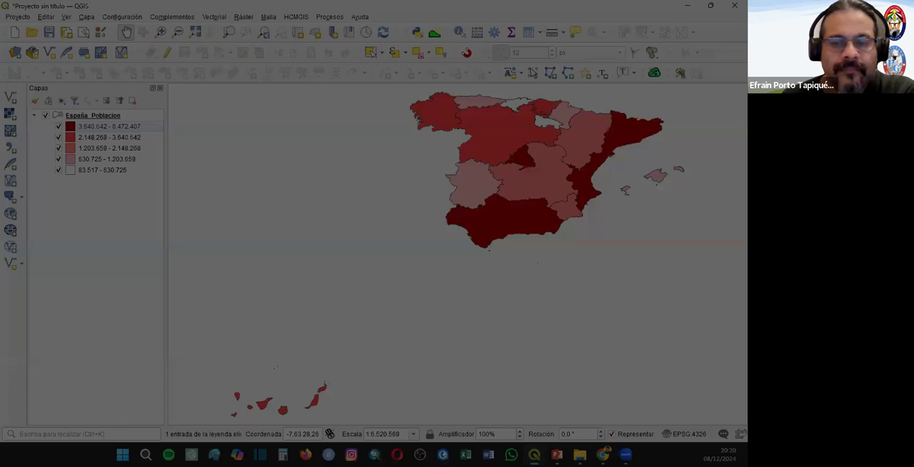
pyautogui.press('Escape')
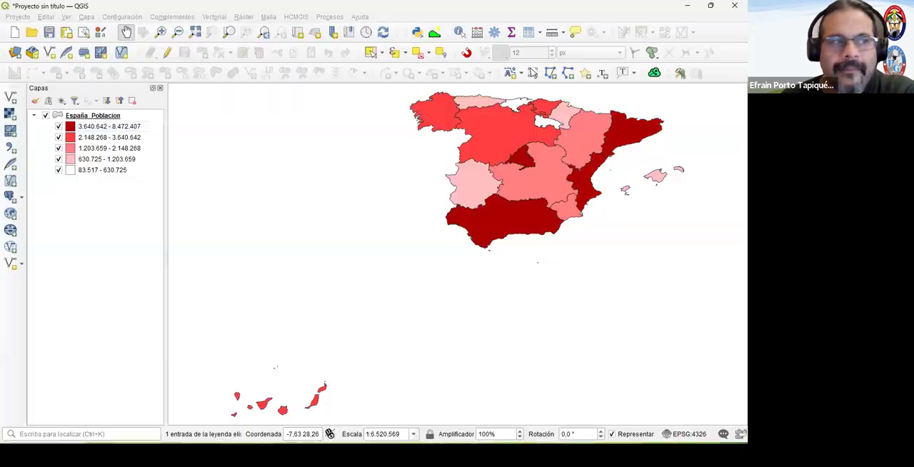
pyautogui.click(14, 32)
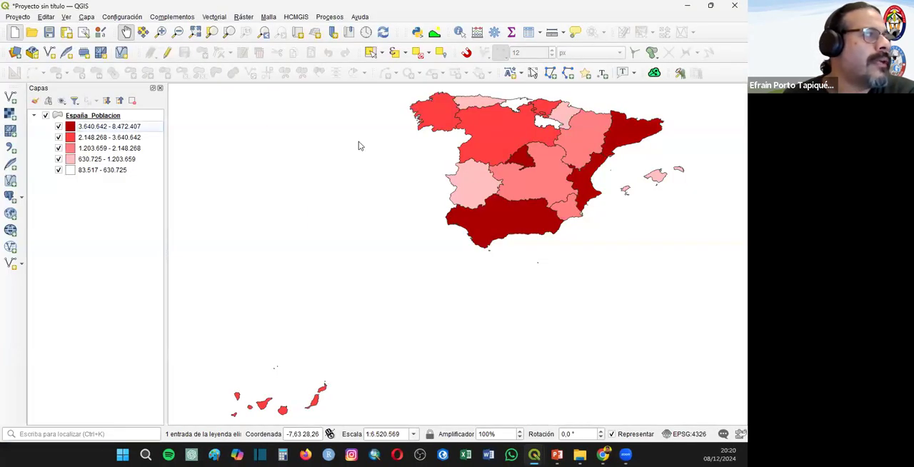
pyautogui.click(377, 240)
pyautogui.click(511, 454)
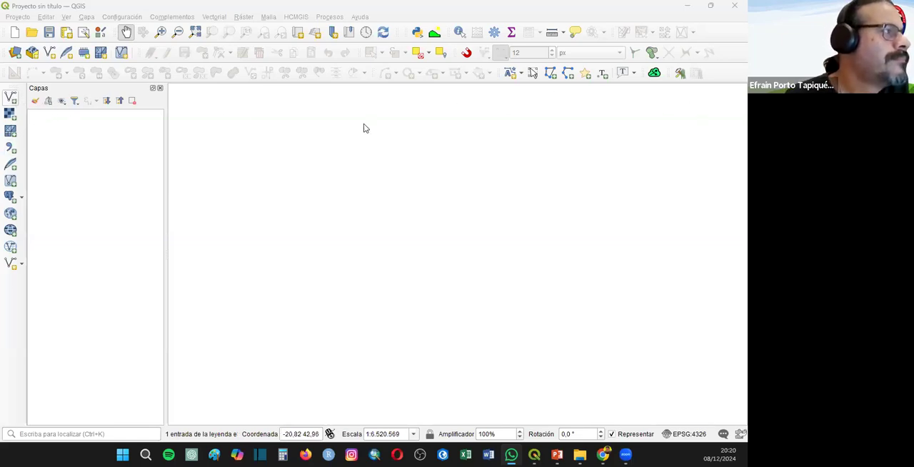
# - Add the Ecuador_Provincias.shp vector layer from the Ejemplo_02 folder to the project
pyautogui.hotkey('ctrl', 'shift', 'v')
pyautogui.click(617, 115)
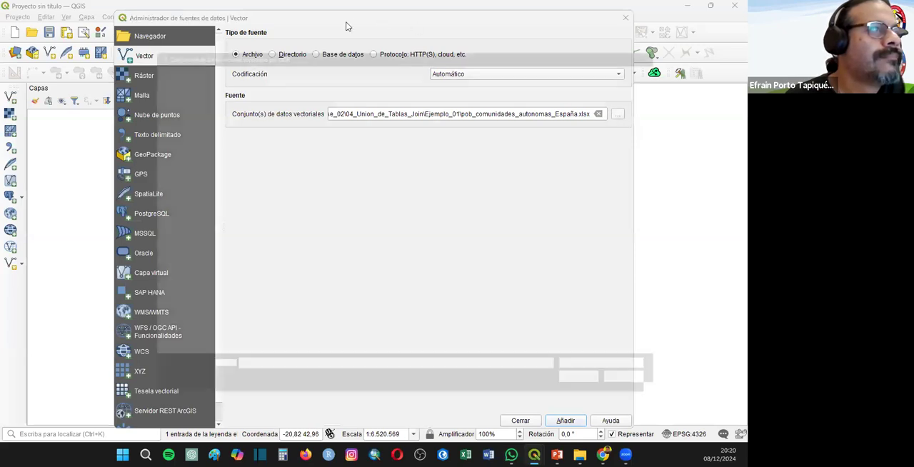
pyautogui.click(380, 56)
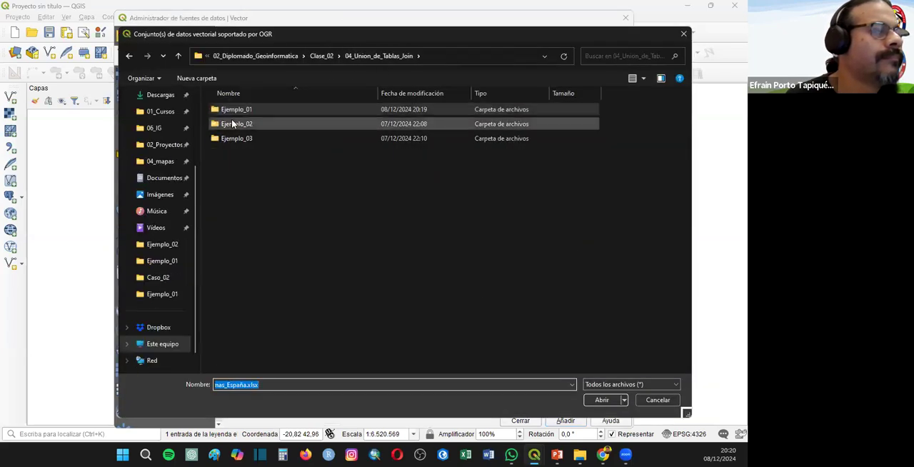
pyautogui.doubleClick(236, 123)
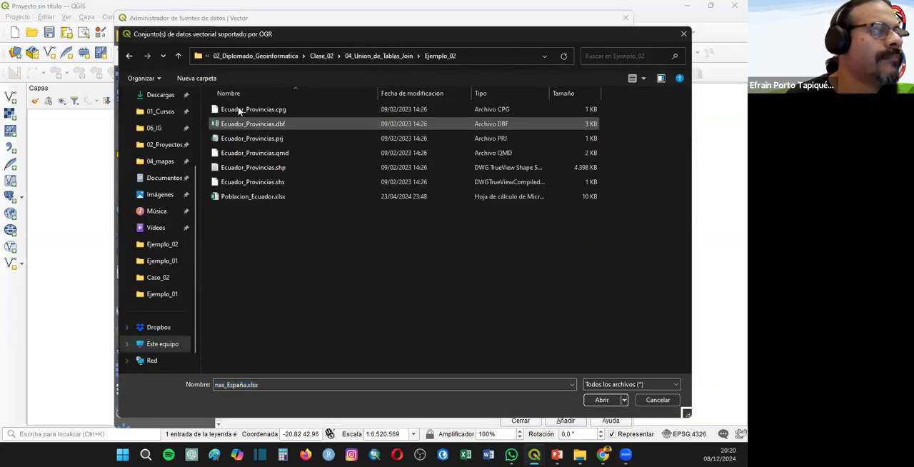
pyautogui.doubleClick(265, 169)
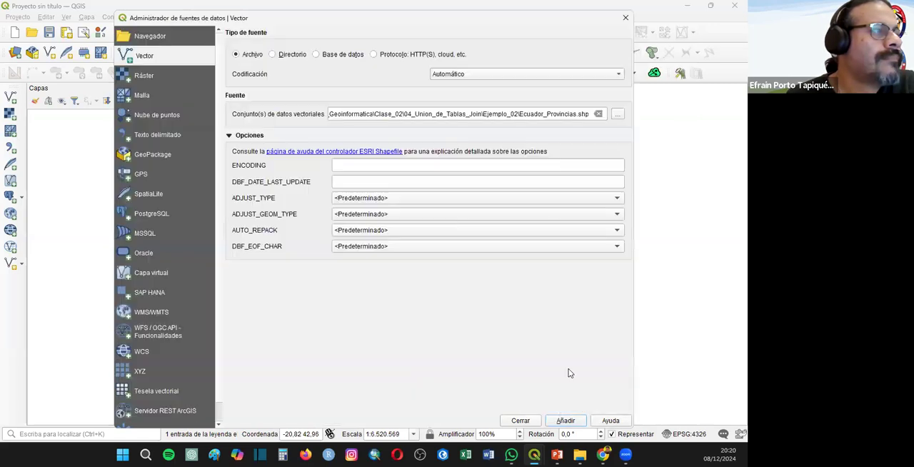
pyautogui.click(520, 421)
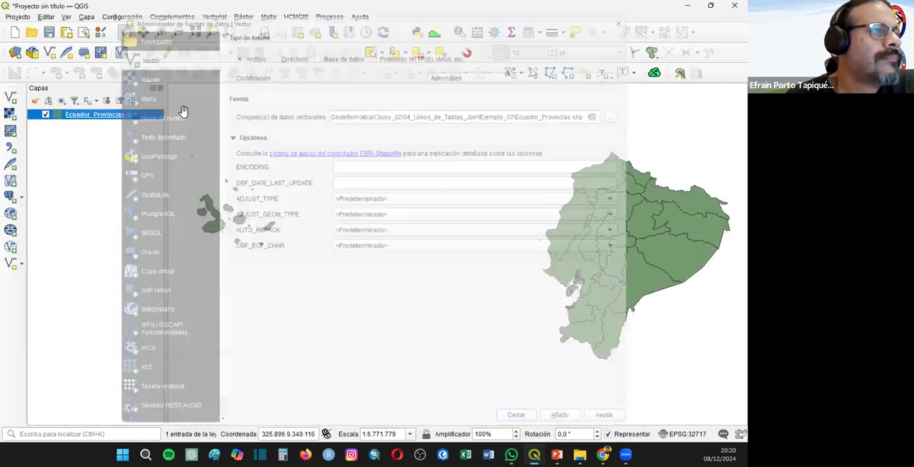
# - Examine the province names and codes in the Ecuador_Provincias attribute table, and close it
pyautogui.rightClick(85, 115)
pyautogui.click(121, 240)
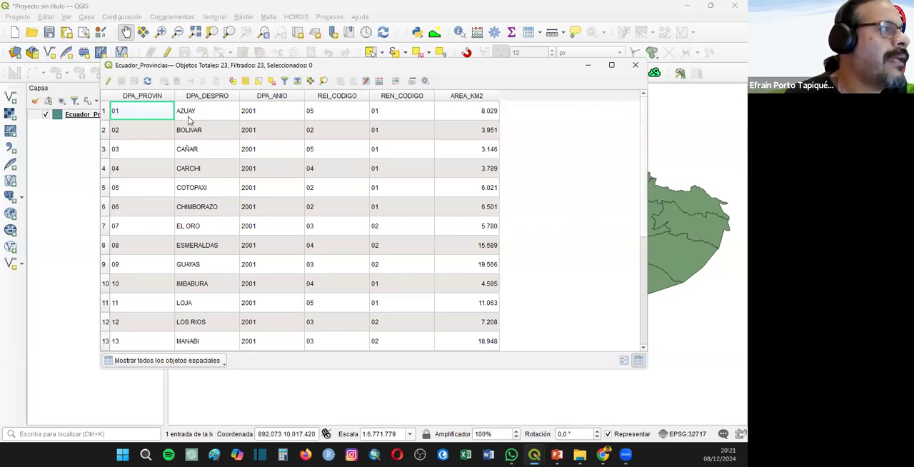
pyautogui.scroll(-4, 220, 251)
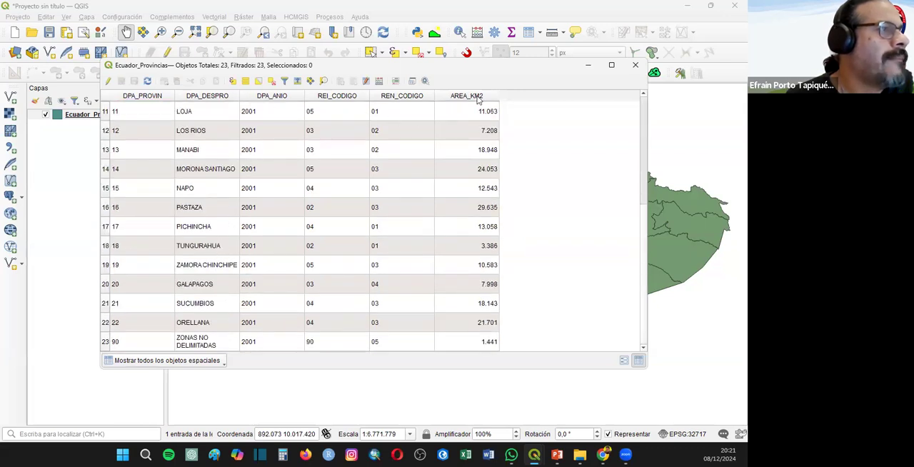
pyautogui.click(634, 65)
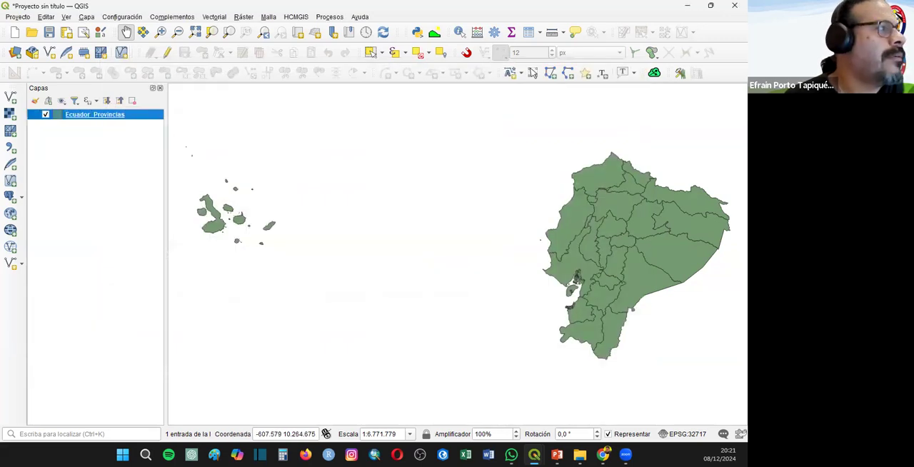
# - Add the Poblacion_Ecuador.xlsx spreadsheet from the Ejemplo_02 folder to the project as a table
pyautogui.click(10, 96)
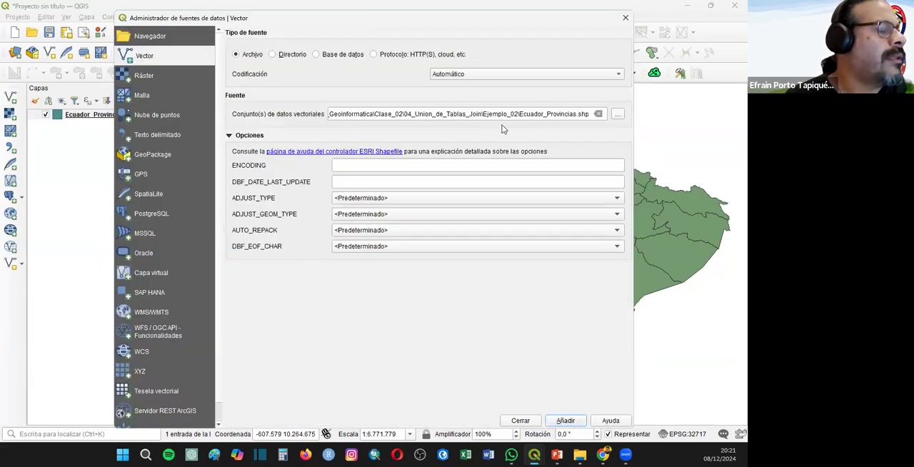
pyautogui.click(619, 115)
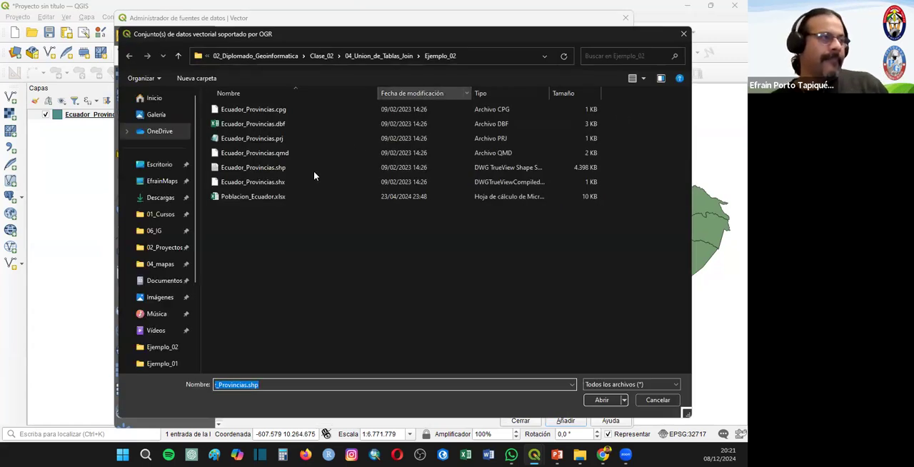
pyautogui.click(250, 196)
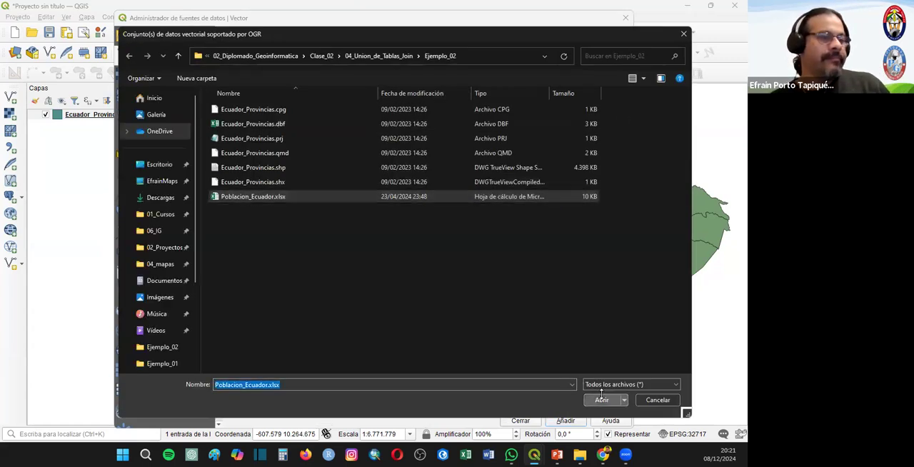
pyautogui.click(601, 399)
pyautogui.click(564, 421)
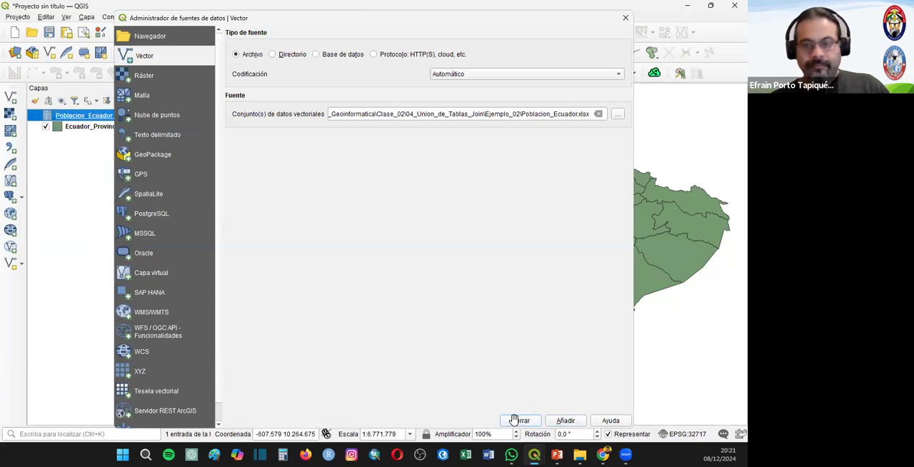
pyautogui.click(516, 420)
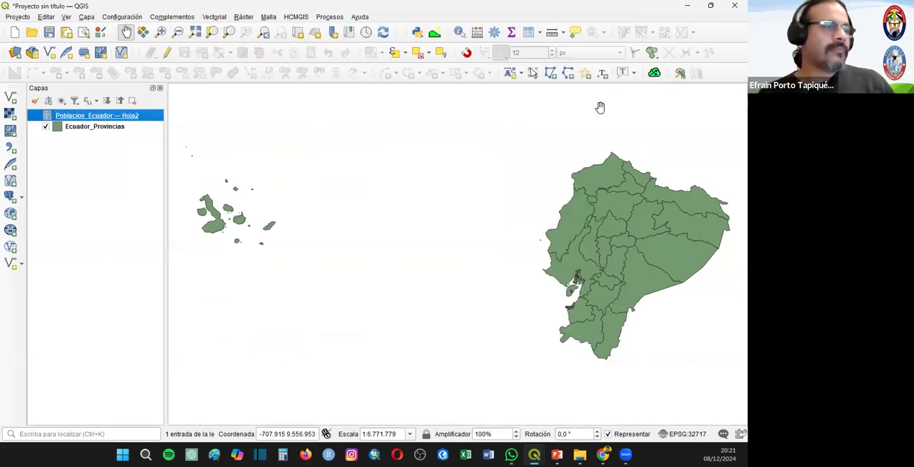
# - Review the NOMBRE and POB_2023 fields in the Poblacion_Ecuador attribute table, and close it
pyautogui.rightClick(81, 115)
pyautogui.click(119, 217)
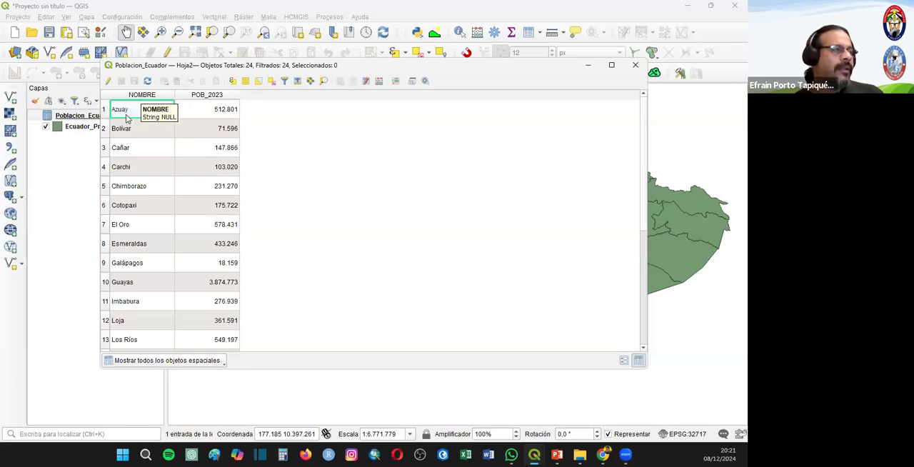
pyautogui.scroll(-4, 150, 250)
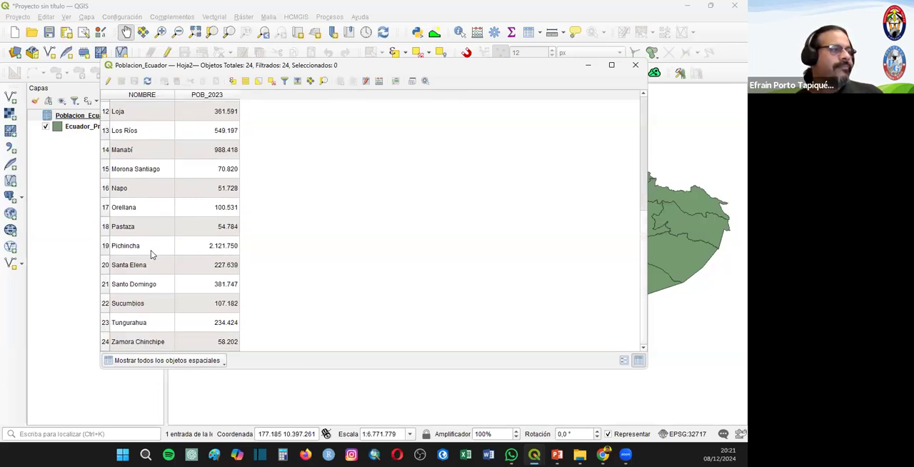
pyautogui.scroll(4, 150, 236)
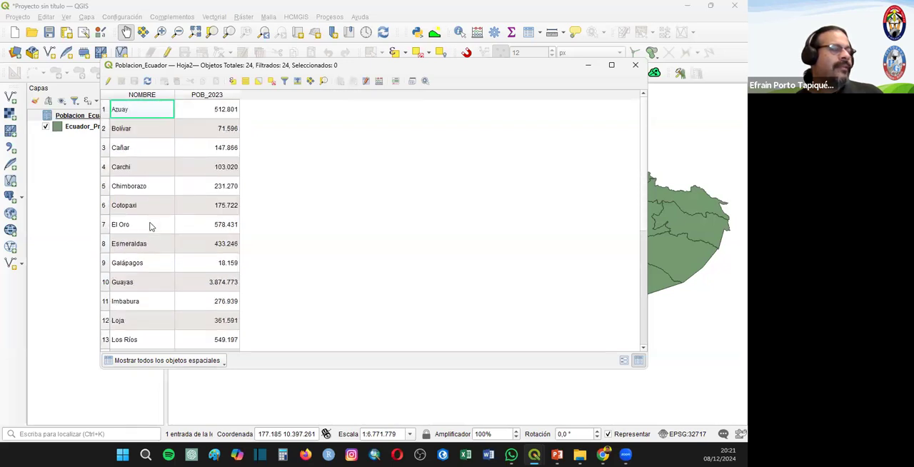
pyautogui.click(634, 65)
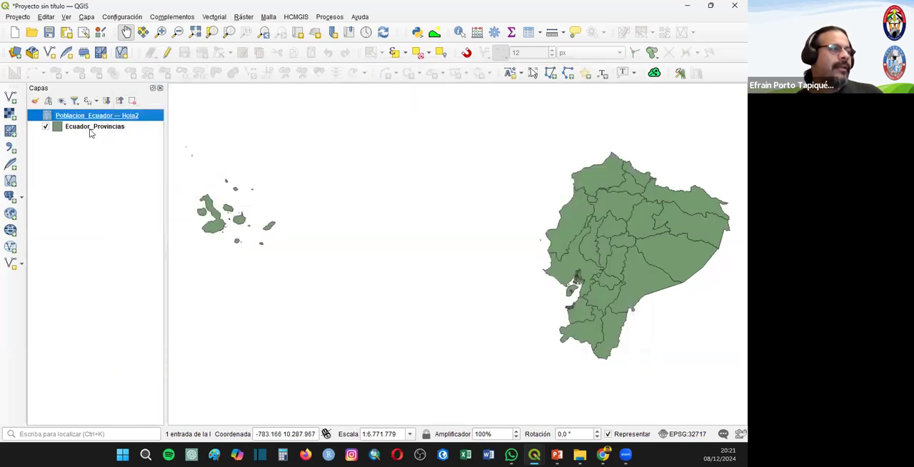
# - Recheck the Ecuador_Provincias attribute table for a field that can match the province names in the population table
pyautogui.click(93, 127)
pyautogui.rightClick(90, 132)
pyautogui.click(132, 269)
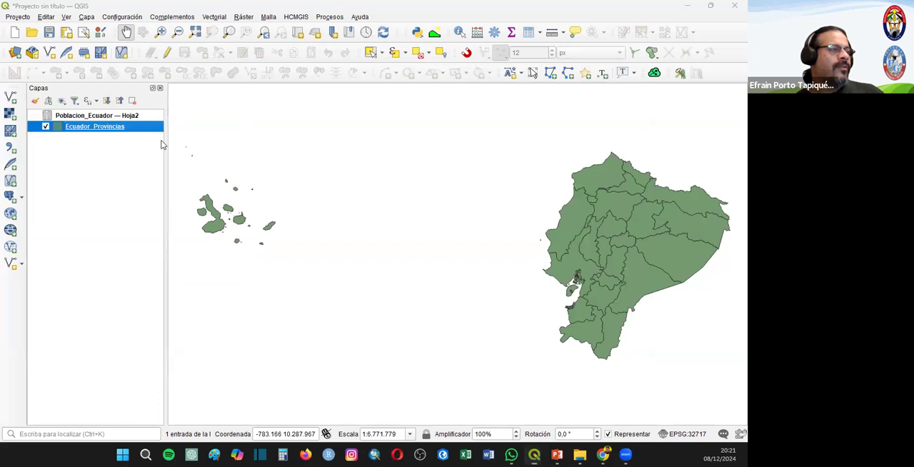
pyautogui.scroll(-4, 212, 319)
pyautogui.scroll(4, 207, 302)
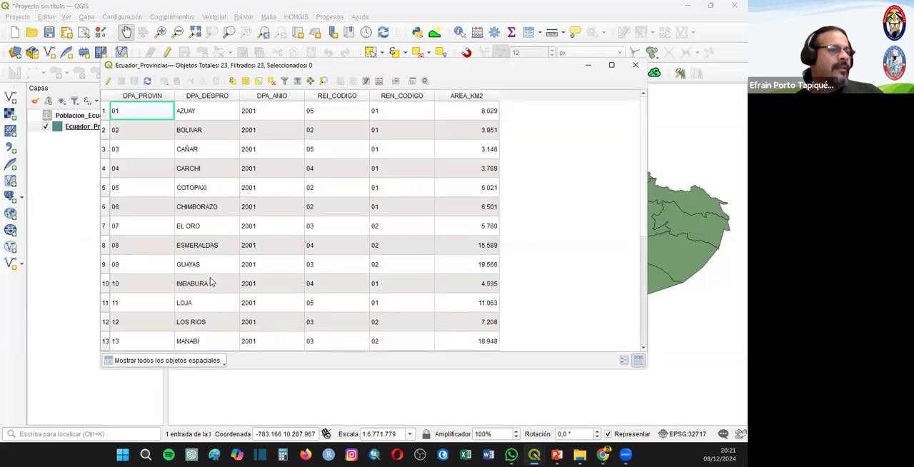
pyautogui.click(634, 65)
# - Remove the Poblacion_Ecuador — Hoja2 table from the project
pyautogui.rightClick(93, 126)
pyautogui.rightClick(91, 115)
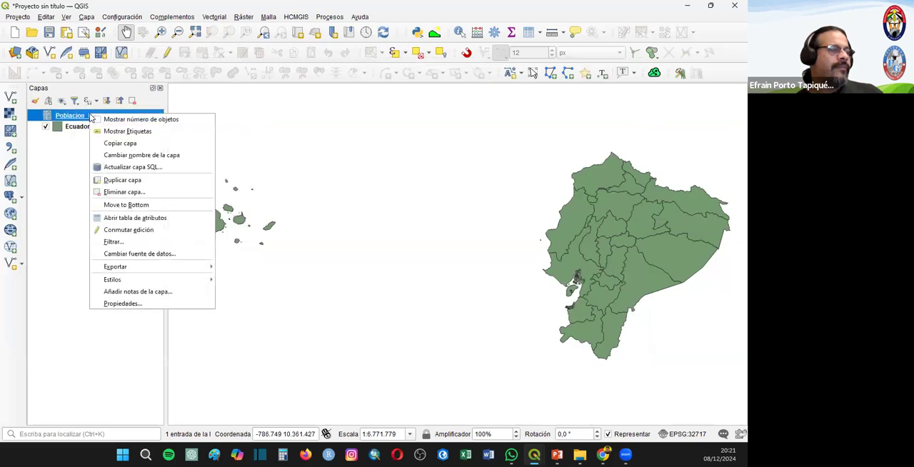
pyautogui.click(125, 192)
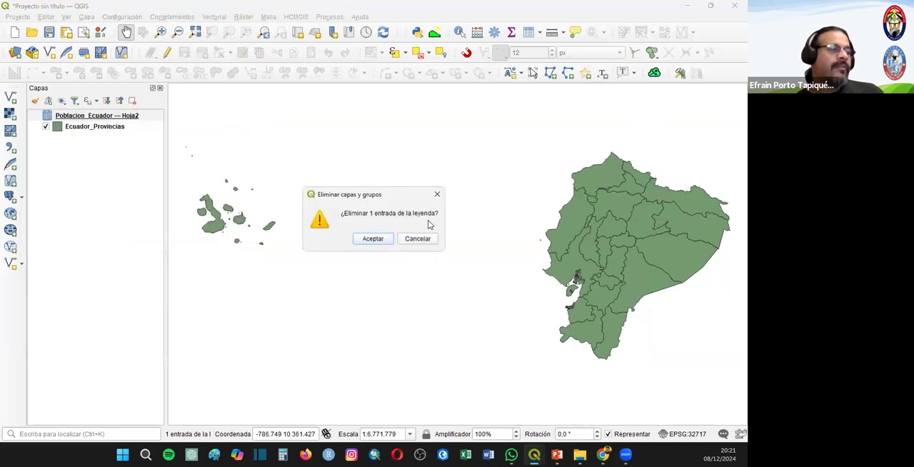
pyautogui.click(371, 238)
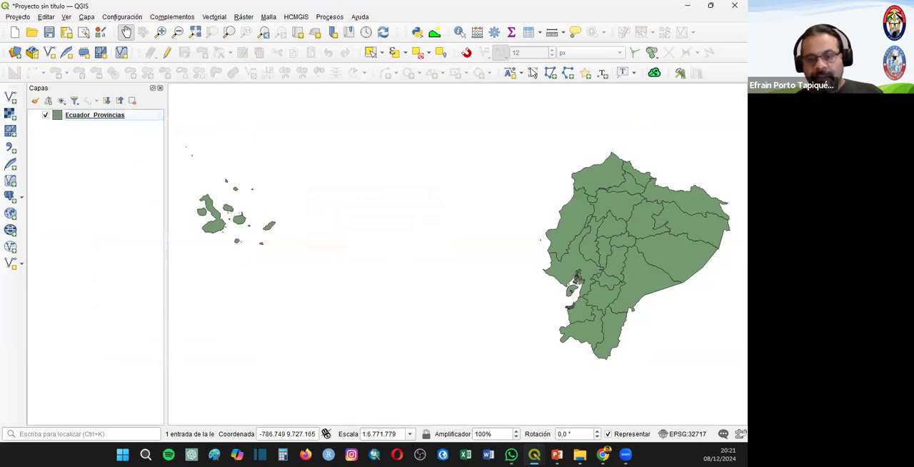
# - Open Poblacion_Ecuador.xlsx in Excel to review its NOMBRE and POB_2023 columns, and return to the Ecuador project in QGIS
pyautogui.click(580, 455)
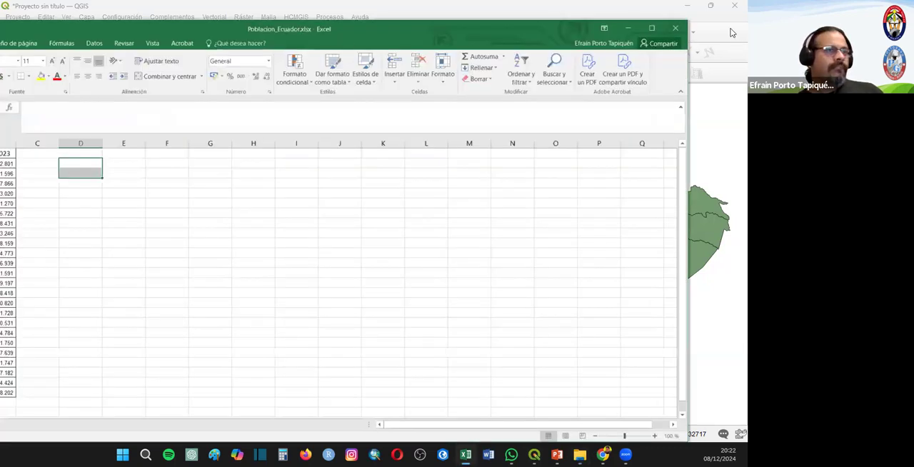
pyautogui.click(650, 28)
pyautogui.scroll(-2, 72, 290)
pyautogui.scroll(2, 72, 290)
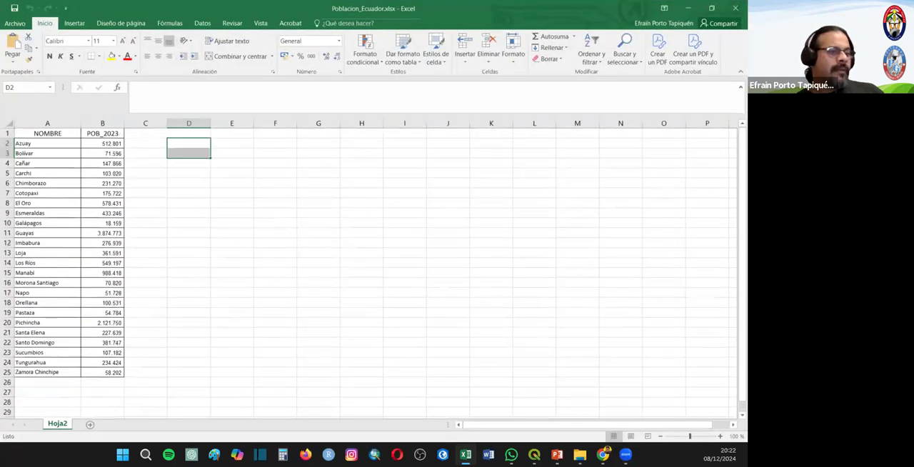
pyautogui.moveTo(532, 454)
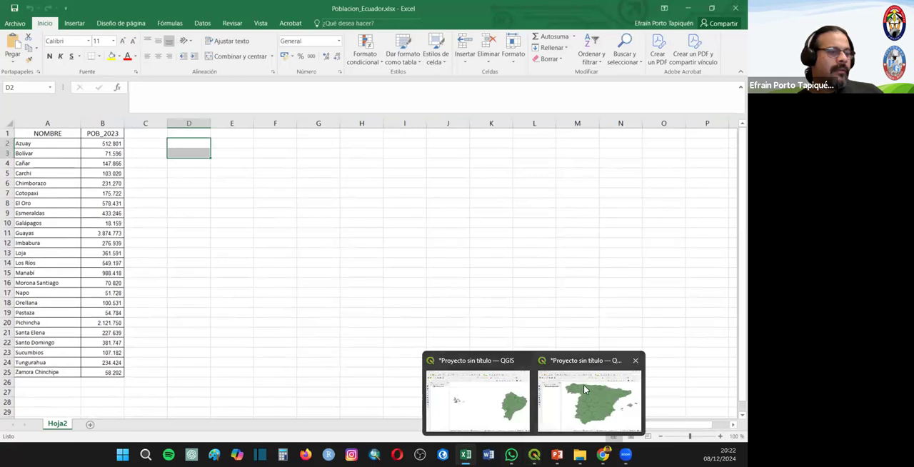
pyautogui.click(508, 402)
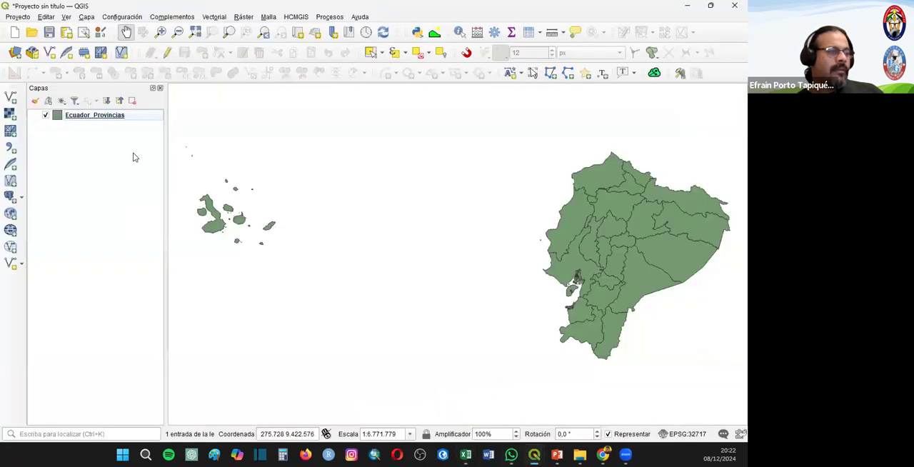
# - Check the province-name field in the Ecuador_Provincias attribute table, and rename the NOMBRE header of Poblacion_Ecuador.xlsx in Excel as DPA_DESPRO
pyautogui.rightClick(95, 115)
pyautogui.click(148, 239)
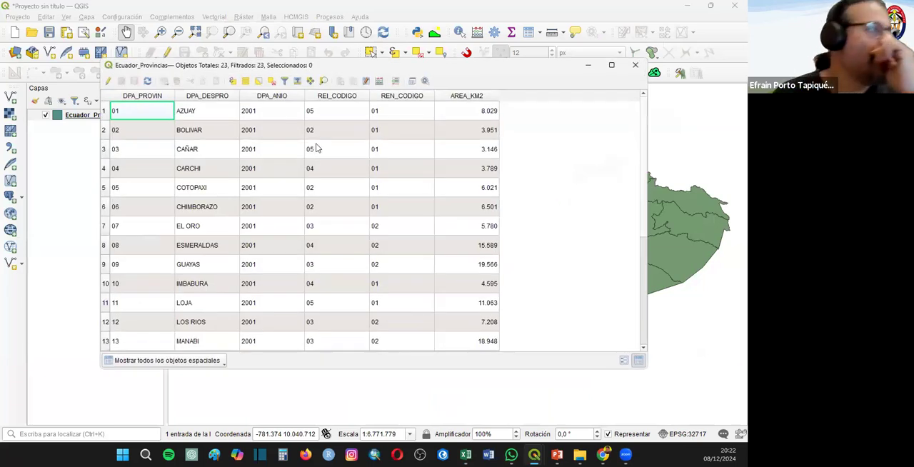
pyautogui.moveTo(625, 454)
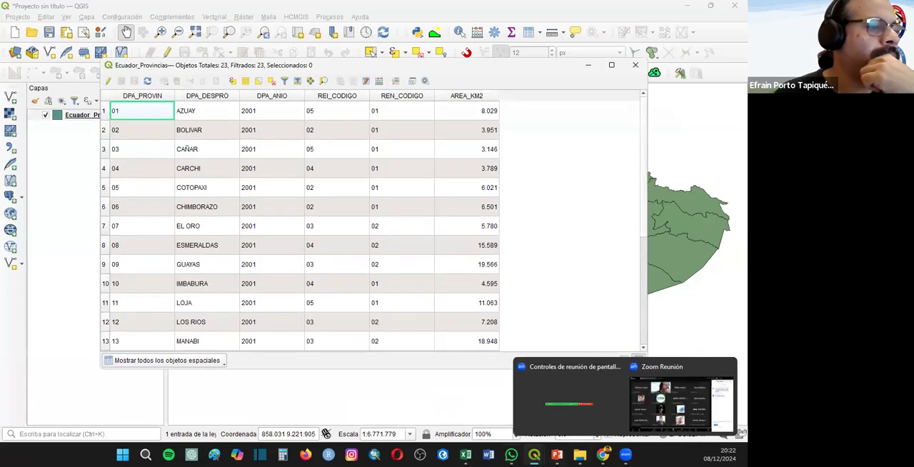
pyautogui.click(466, 454)
pyautogui.click(55, 134)
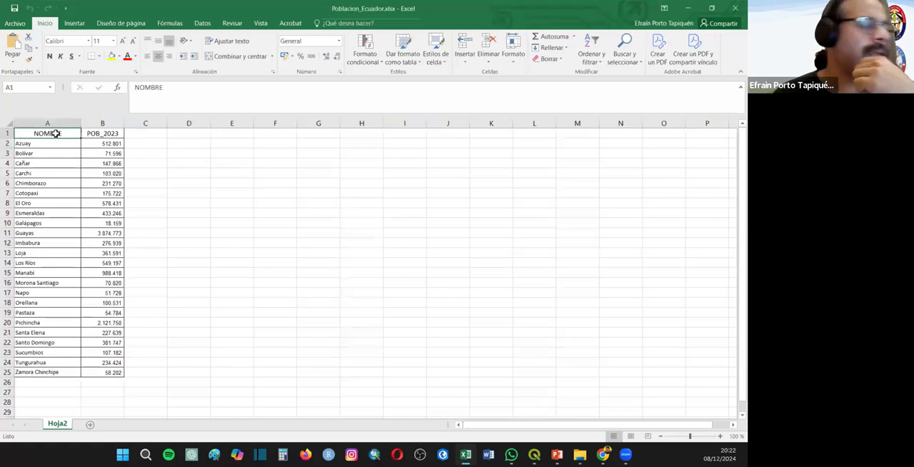
pyautogui.write('DPS')
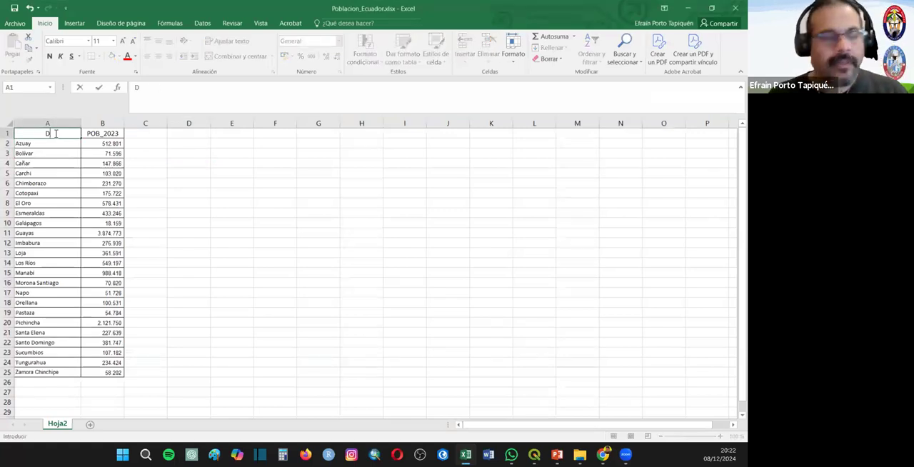
pyautogui.press('BackSpace')
pyautogui.press('BackSpace')
pyautogui.press('BackSpace')
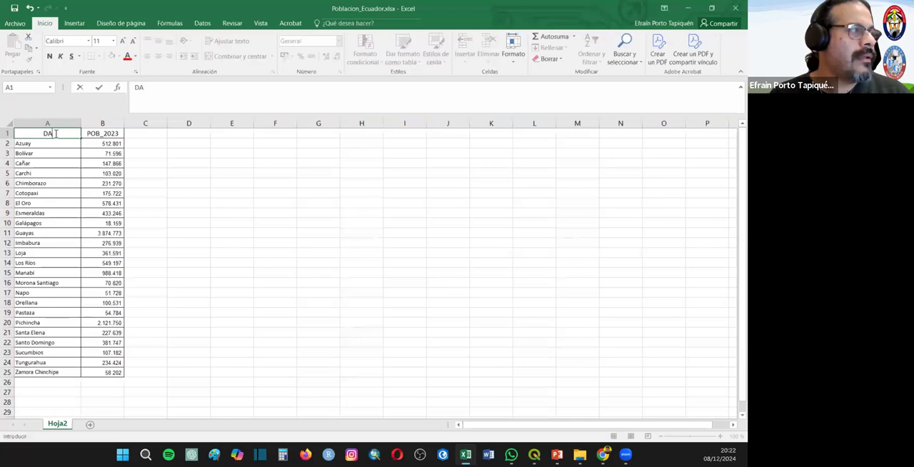
pyautogui.write('PA_DESPRO')
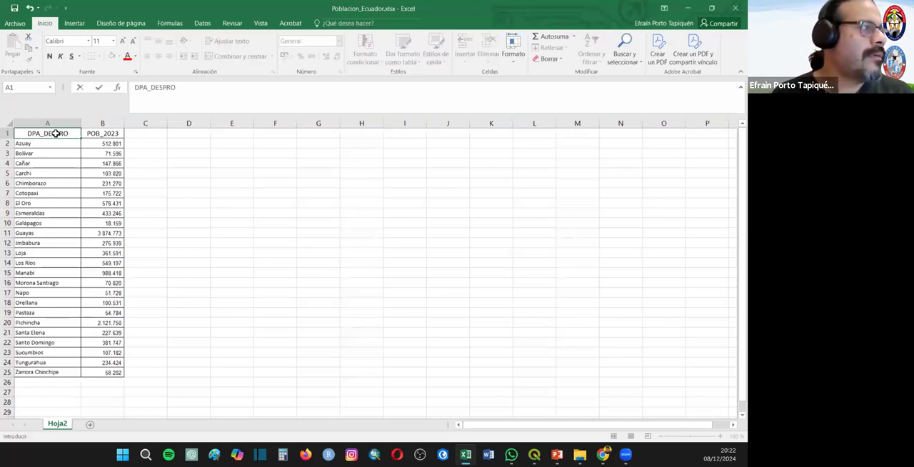
pyautogui.press('Return')
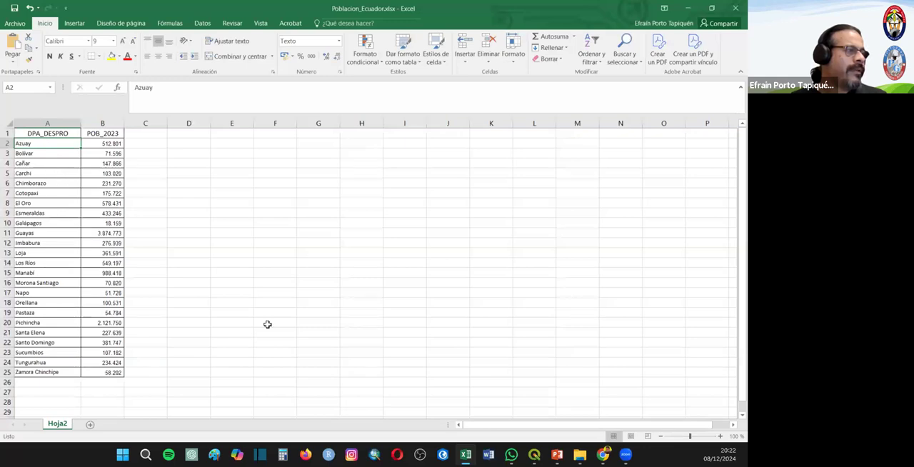
# - Switch to Word and create a blank document
pyautogui.click(122, 454)
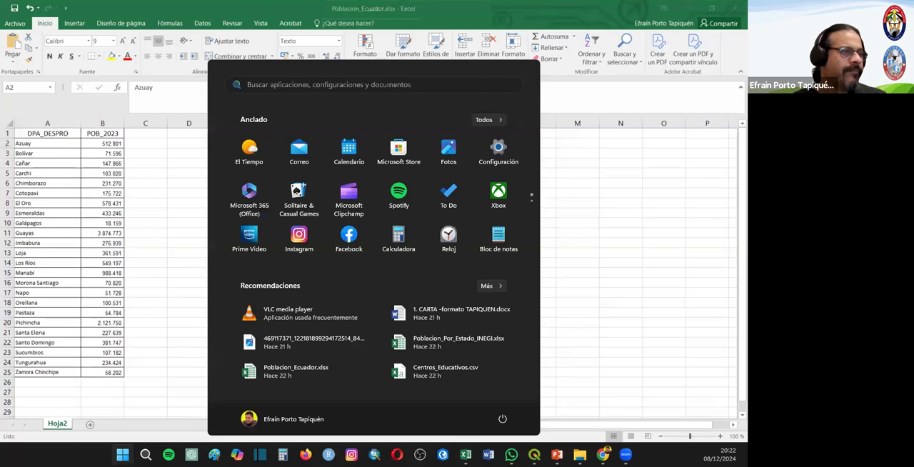
pyautogui.click(173, 392)
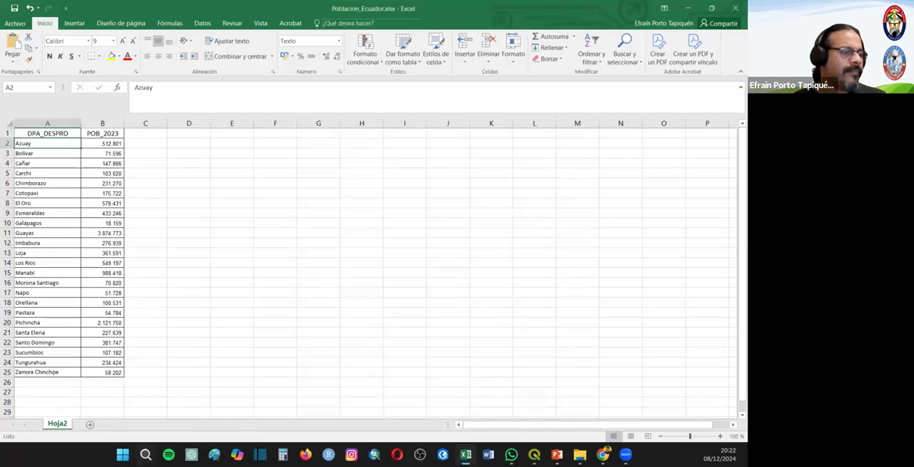
pyautogui.click(487, 454)
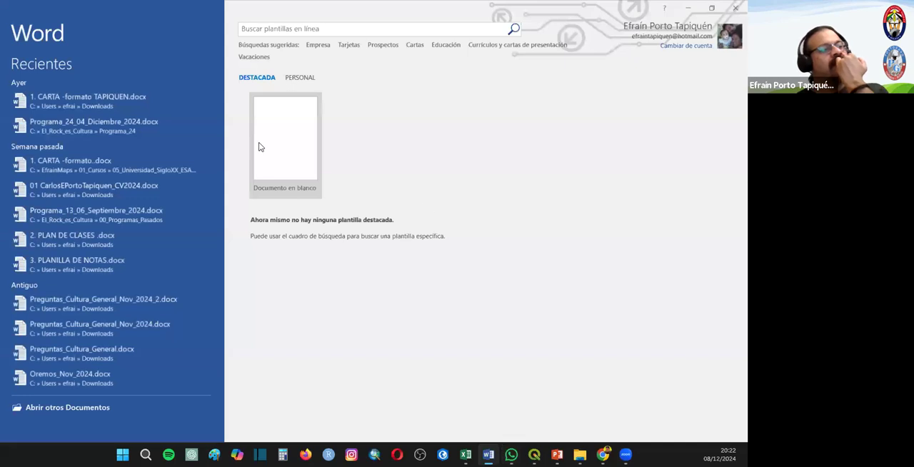
pyautogui.click(259, 146)
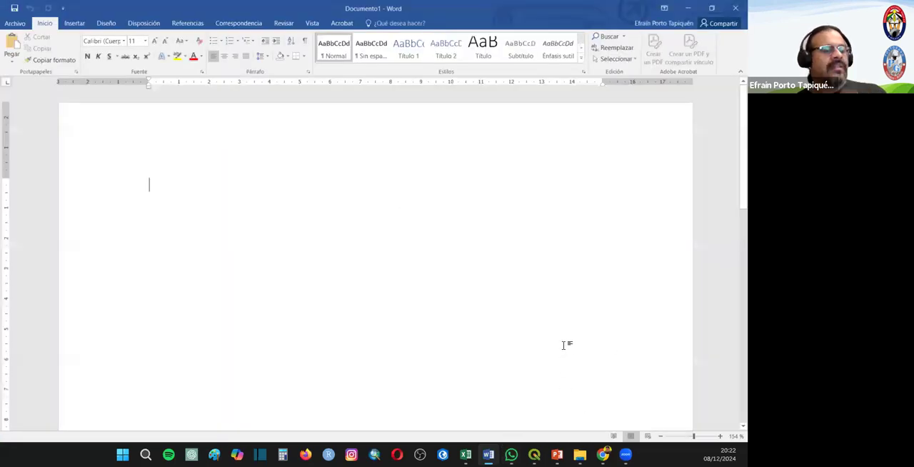
pyautogui.click(691, 437)
pyautogui.moveTo(691, 437); pyautogui.dragTo(684, 437)
# - Copy the province names in A2:A25 from the Excel sheet and paste them into the blank Word document as text only
pyautogui.hotkey('alt', 'Tab')
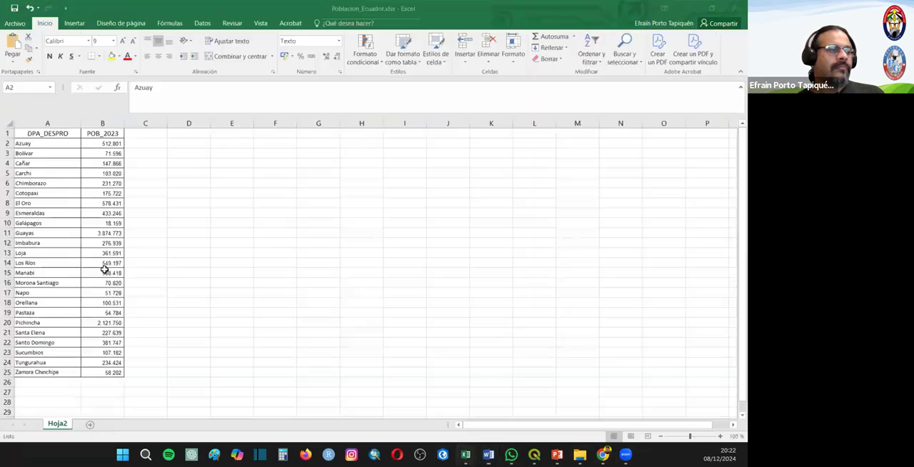
pyautogui.moveTo(33, 144); pyautogui.dragTo(46, 373)
pyautogui.hotkey('ctrl', 'c')
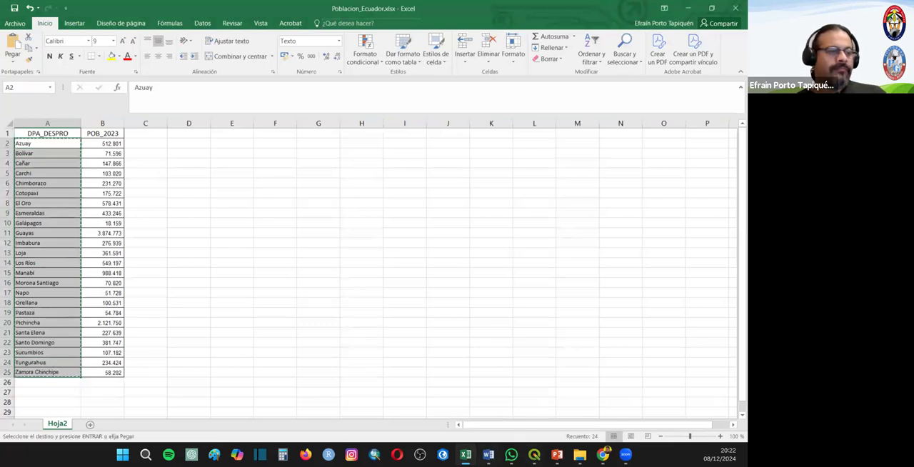
pyautogui.click(488, 454)
pyautogui.hotkey('ctrl', 'v')
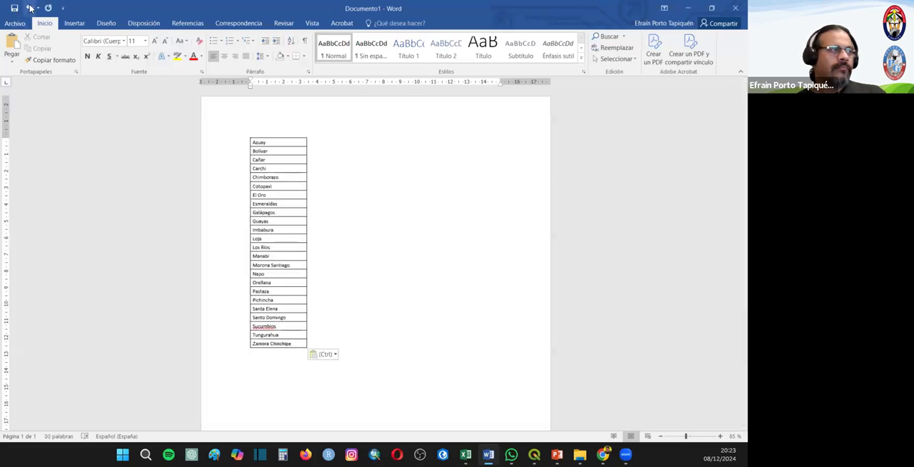
pyautogui.click(30, 8)
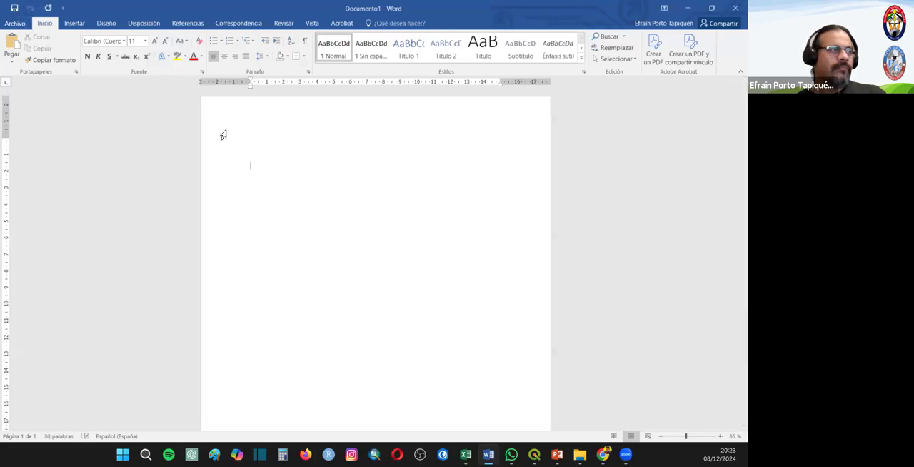
pyautogui.rightClick(280, 146)
pyautogui.click(374, 187)
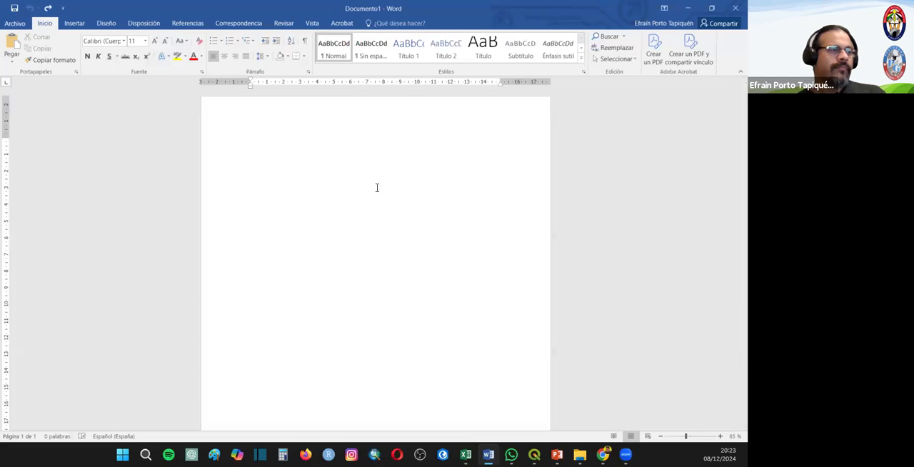
# - Convert the whole province list in Word to uppercase and copy it, returning to Poblacion_Ecuador.xlsx in Excel
pyautogui.moveTo(251, 112); pyautogui.dragTo(345, 429)
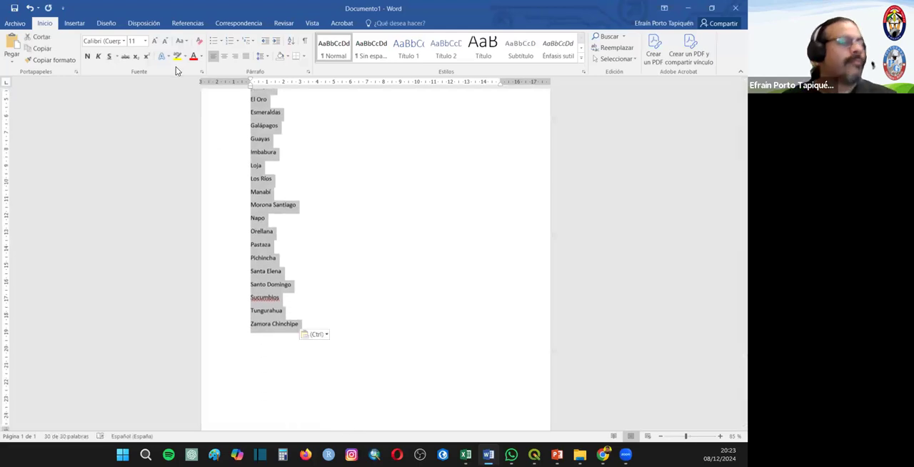
pyautogui.click(186, 43)
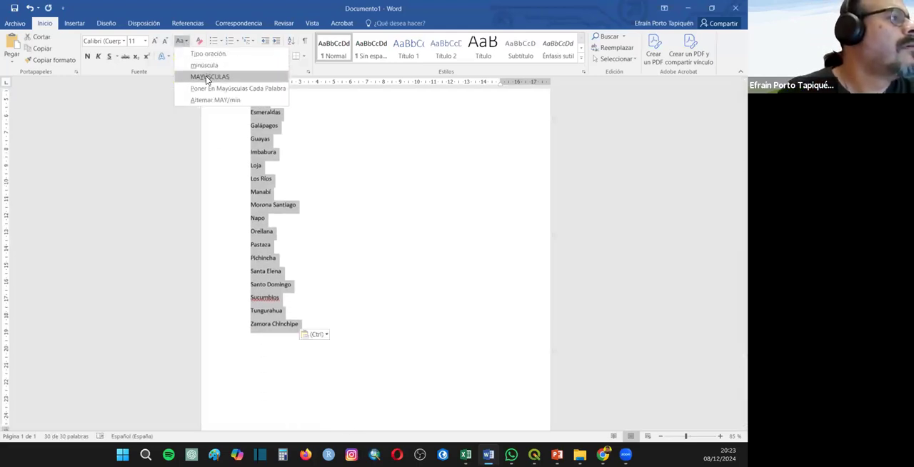
pyautogui.click(206, 76)
pyautogui.rightClick(269, 206)
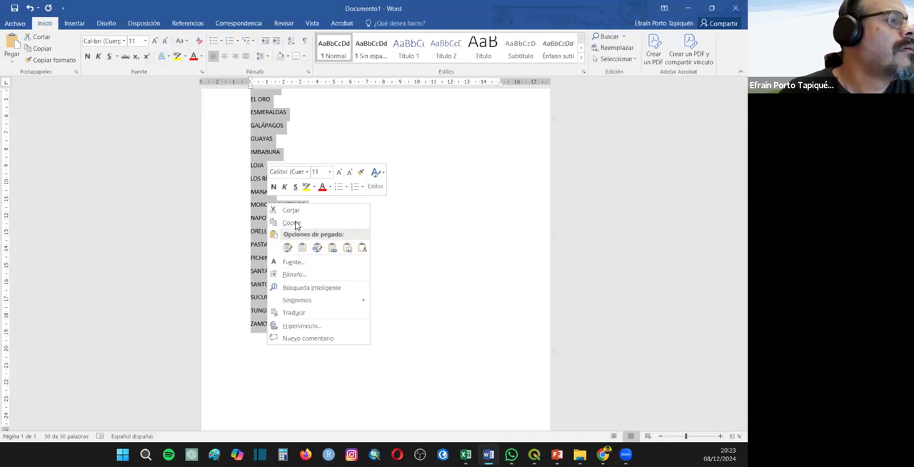
pyautogui.click(296, 222)
pyautogui.moveTo(466, 454)
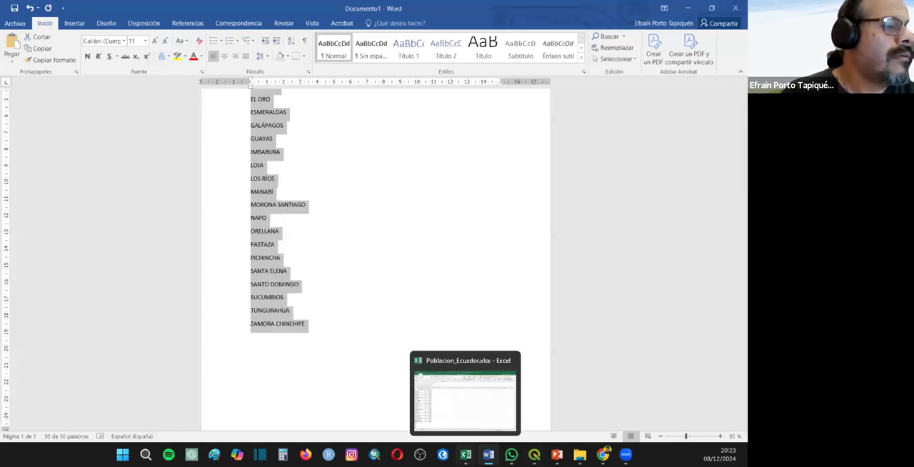
pyautogui.click(437, 403)
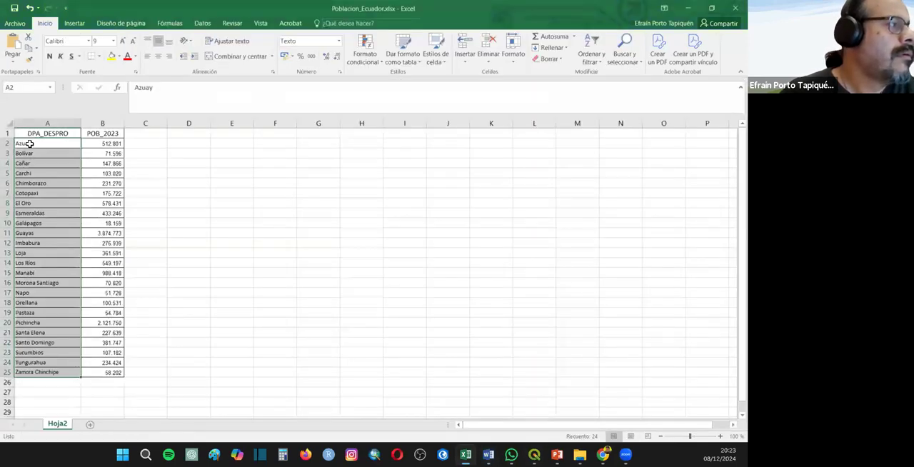
pyautogui.rightClick(29, 143)
pyautogui.click(72, 202)
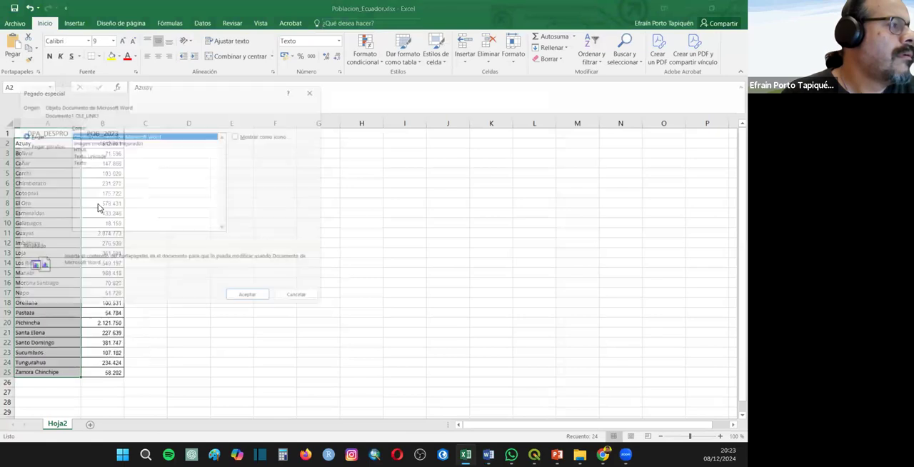
pyautogui.click(319, 83)
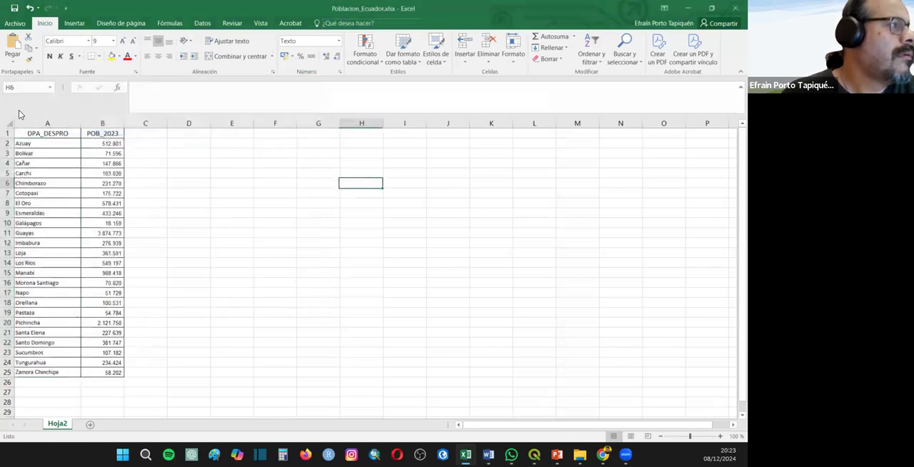
# - Paste the uppercase province names over cells A2:A25 of the DPA_DESPRO column
pyautogui.moveTo(33, 144); pyautogui.dragTo(56, 372)
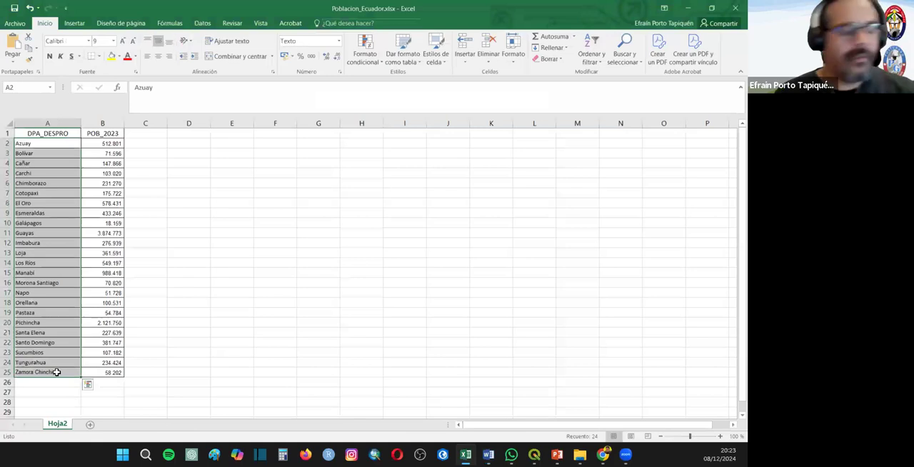
pyautogui.hotkey('ctrl', 'v')
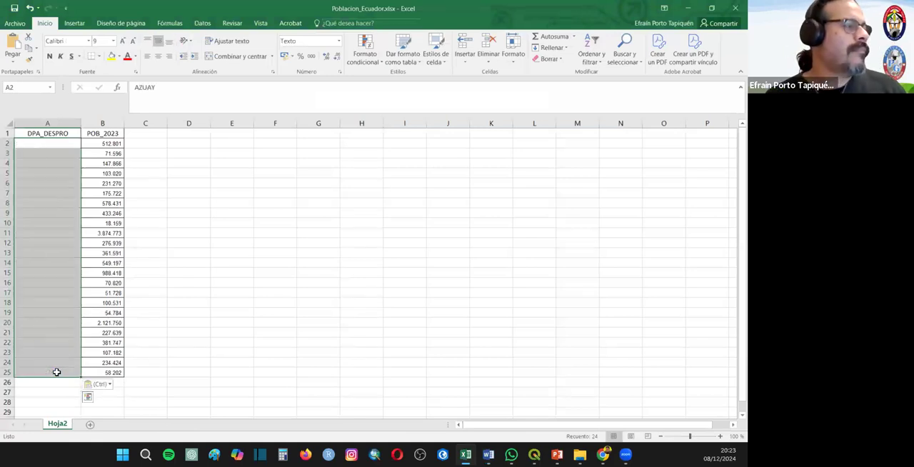
pyautogui.click(305, 335)
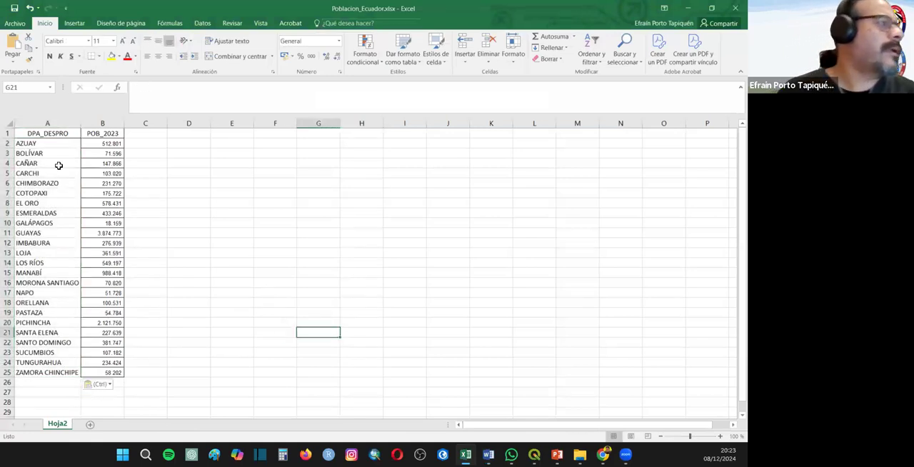
# - Apply all borders to the province-name cells A2:A25
pyautogui.moveTo(63, 147); pyautogui.dragTo(57, 373)
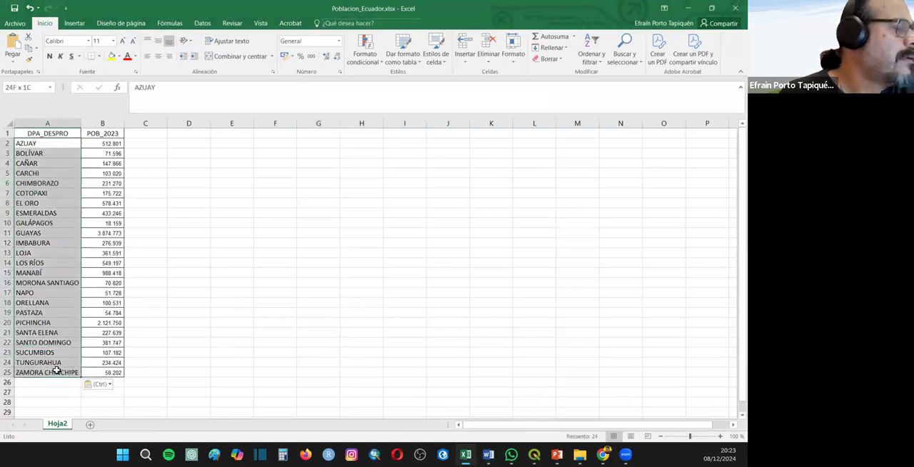
pyautogui.click(99, 57)
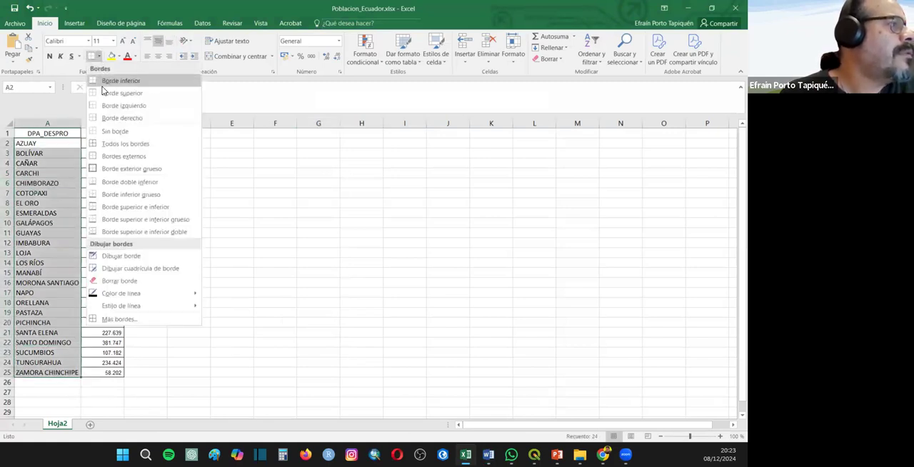
pyautogui.click(111, 144)
pyautogui.click(190, 243)
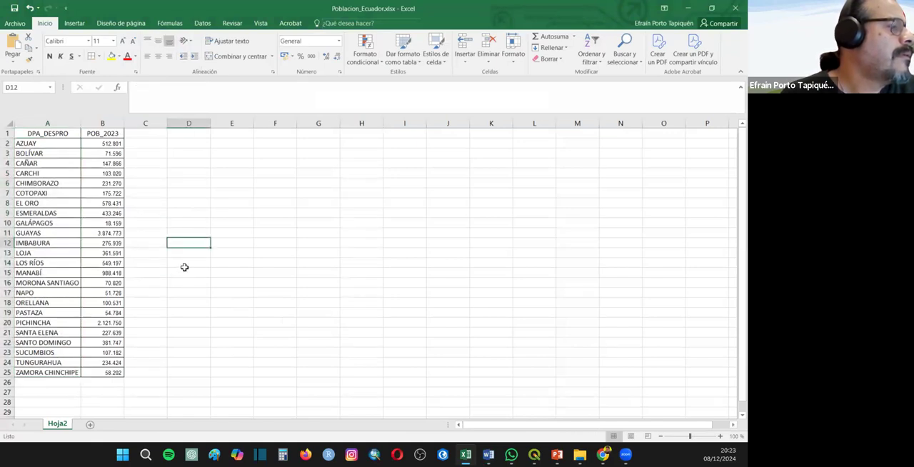
# - Return to QGIS, review the DPA_DESPRO names in the Ecuador_Provincias attribute table, and close the table
pyautogui.moveTo(512, 451)
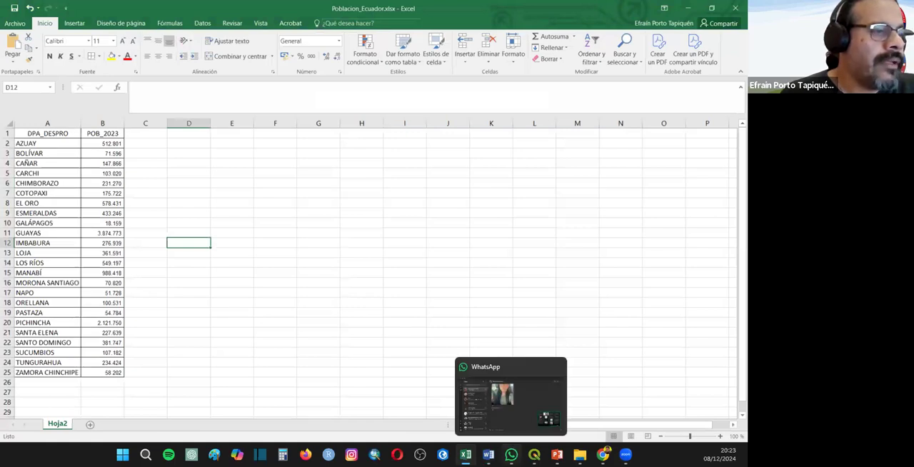
pyautogui.click(379, 389)
pyautogui.rightClick(83, 114)
pyautogui.click(140, 244)
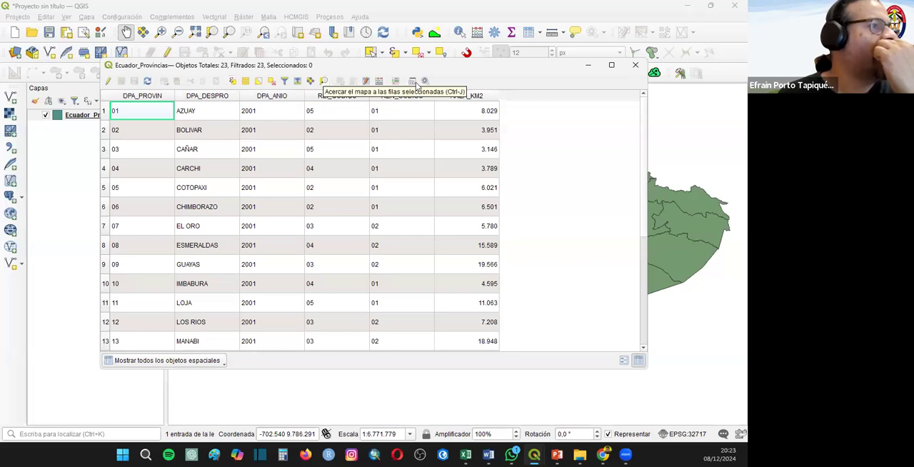
pyautogui.click(635, 65)
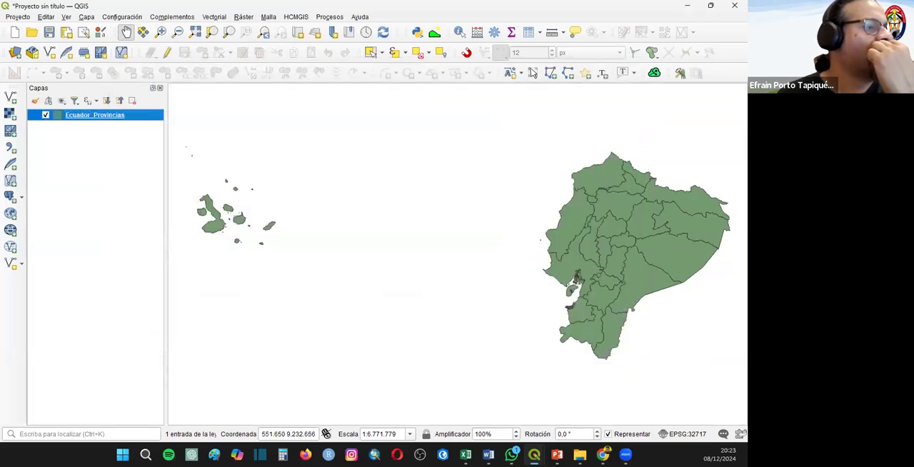
# - Switch to Excel and close the Poblacion_Ecuador.xlsx workbook
pyautogui.moveTo(534, 454)
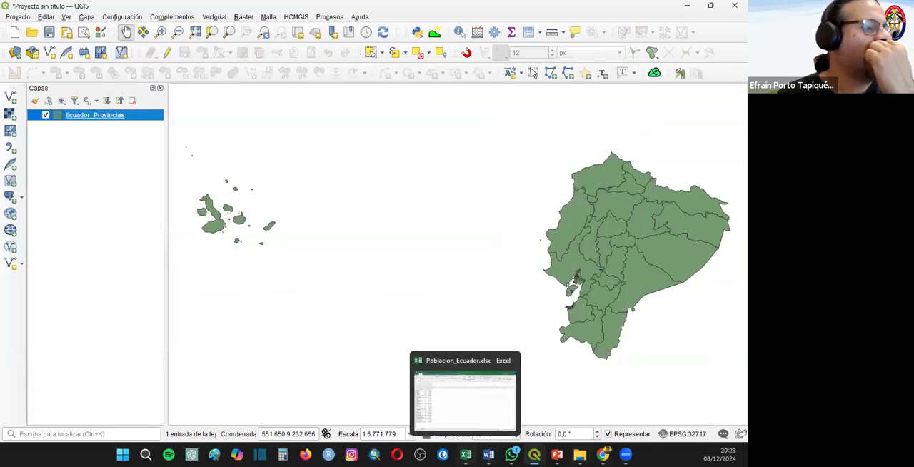
pyautogui.click(466, 454)
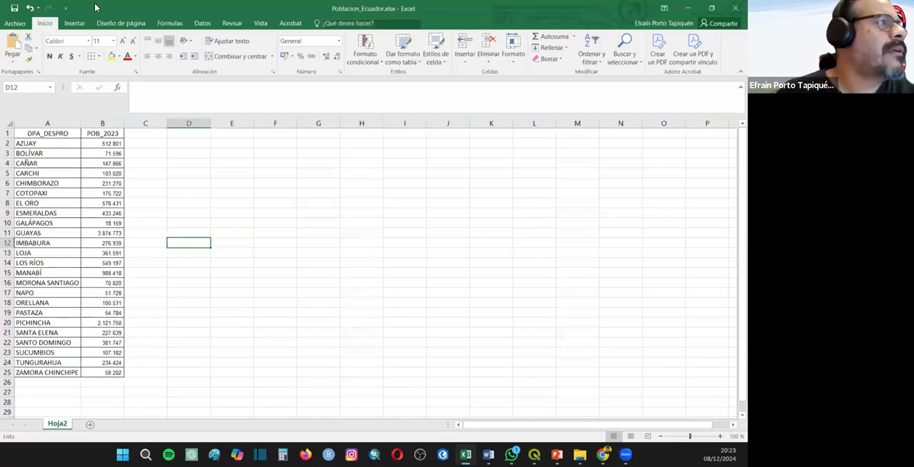
pyautogui.click(733, 8)
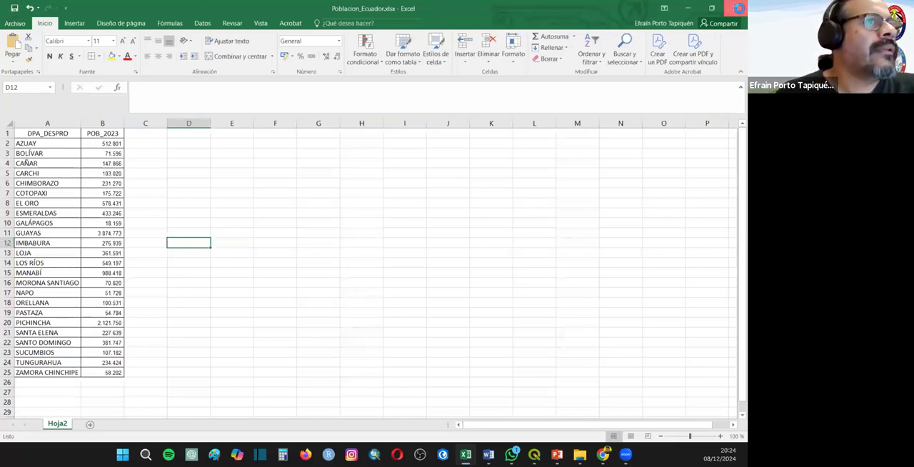
# - Add Poblacion_Ecuador.xlsx to the QGIS project as a vector source and check its DPA_DESPRO and POB_2023 records in the attribute table
pyautogui.click(11, 98)
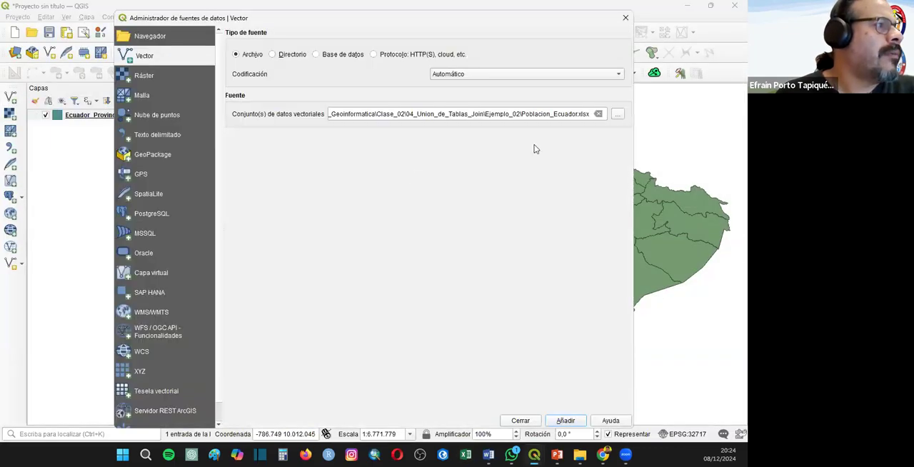
pyautogui.click(564, 421)
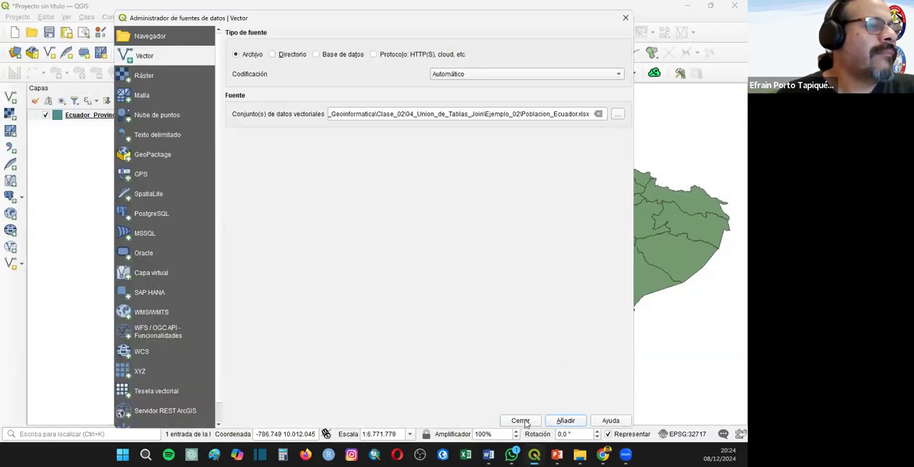
pyautogui.click(520, 420)
pyautogui.rightClick(82, 118)
pyautogui.click(128, 222)
pyautogui.scroll(-4, 175, 293)
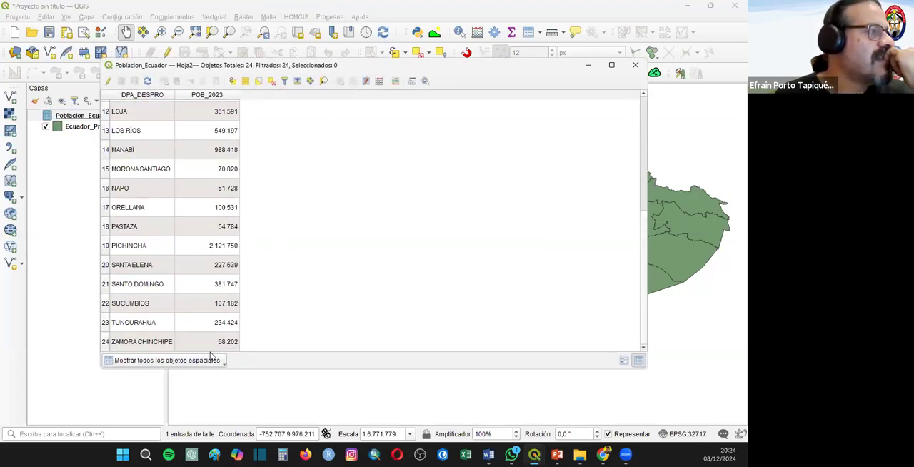
pyautogui.press('Escape')
# - Join Poblacion_Ecuador — Hoja2 to the Ecuador_Provincias layer using DPA_DESPRO as both join and target field, with an empty custom field name prefix
pyautogui.rightClick(84, 127)
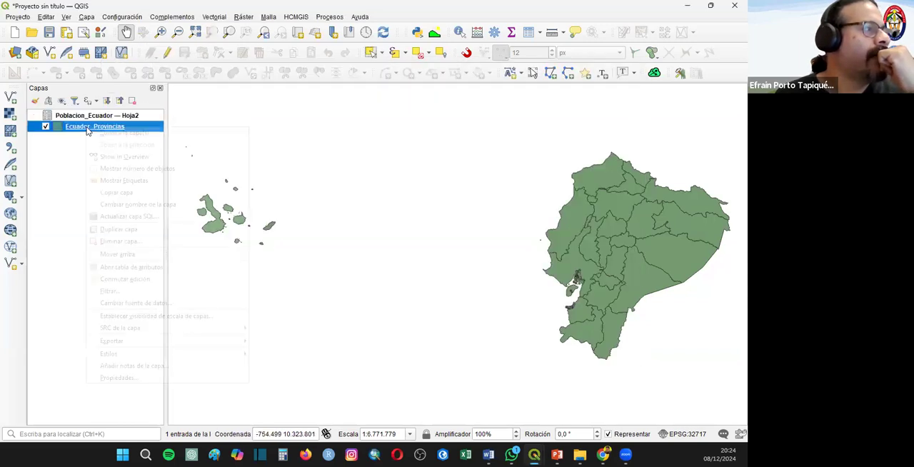
pyautogui.click(118, 378)
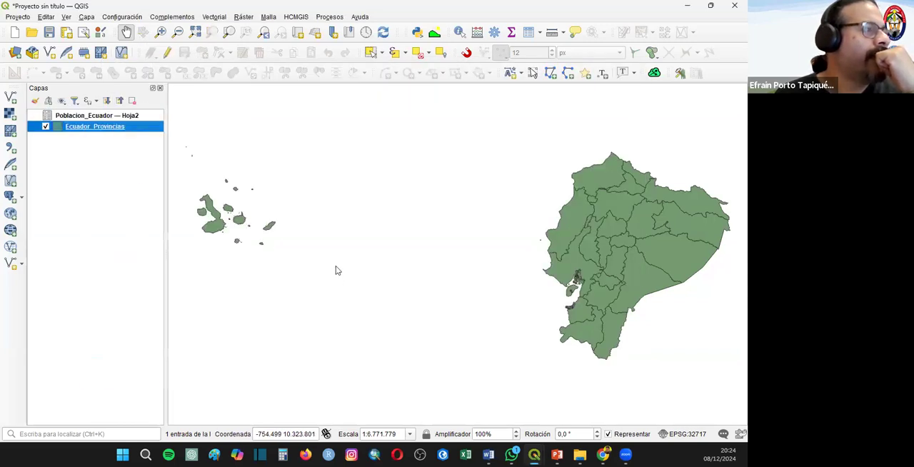
pyautogui.click(213, 235)
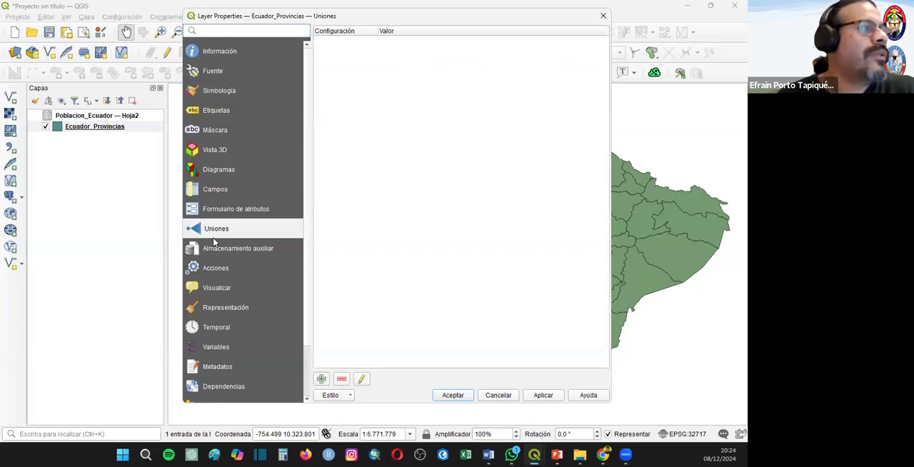
pyautogui.click(322, 379)
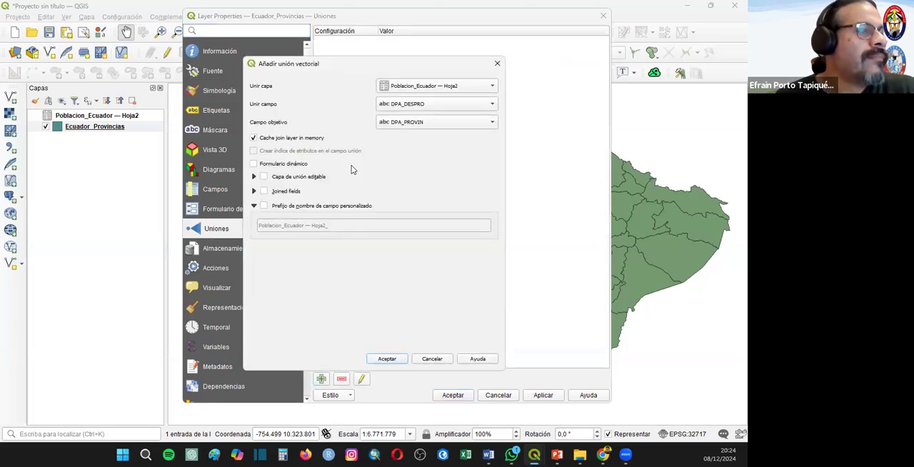
pyautogui.click(417, 125)
pyautogui.click(418, 130)
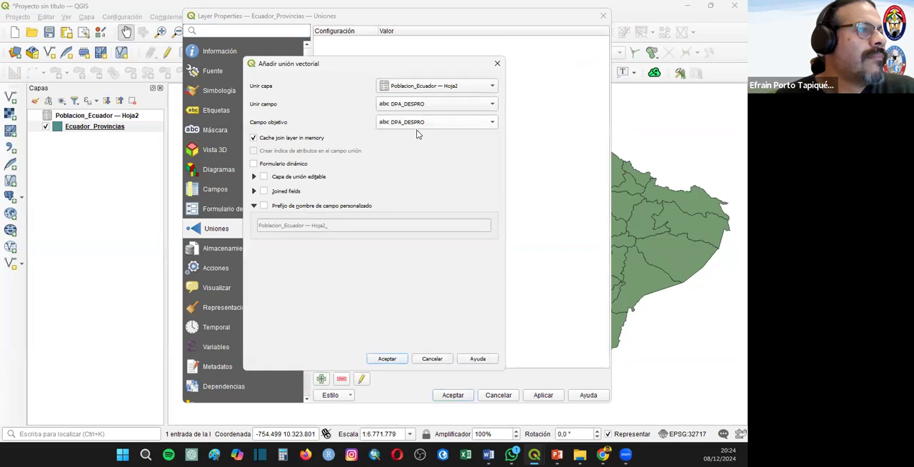
pyautogui.click(280, 205)
pyautogui.tripleClick(276, 224)
pyautogui.press('BackSpace')
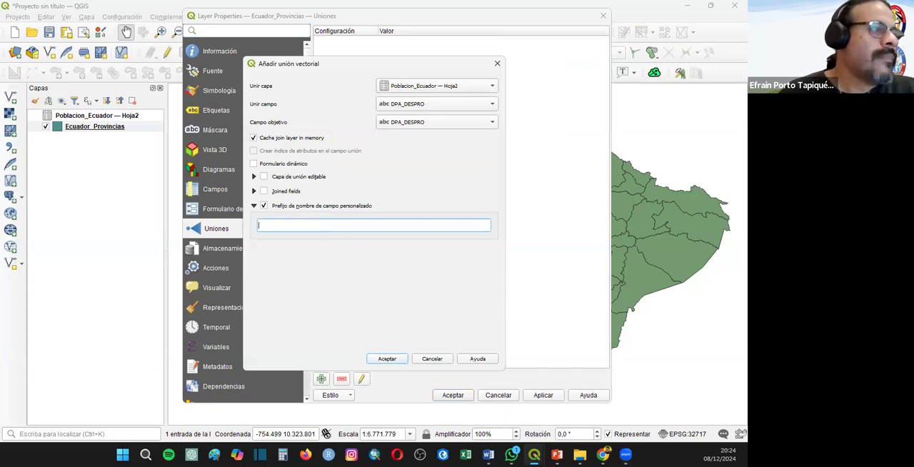
pyautogui.click(387, 358)
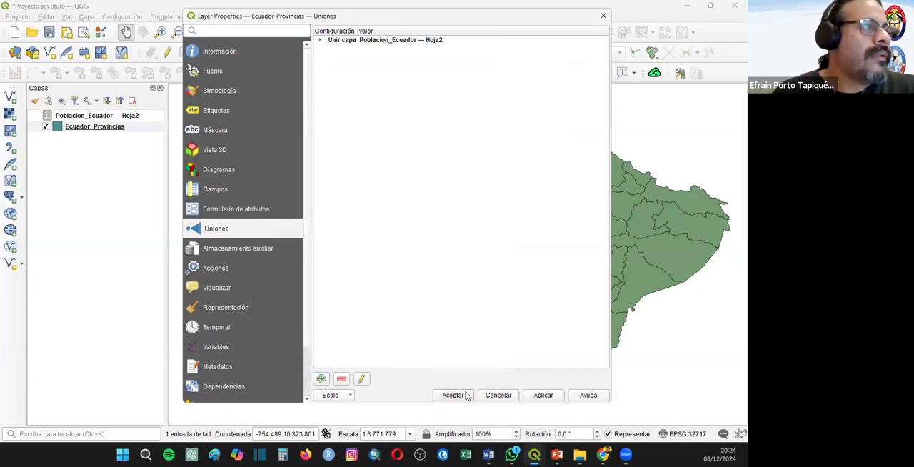
pyautogui.click(453, 395)
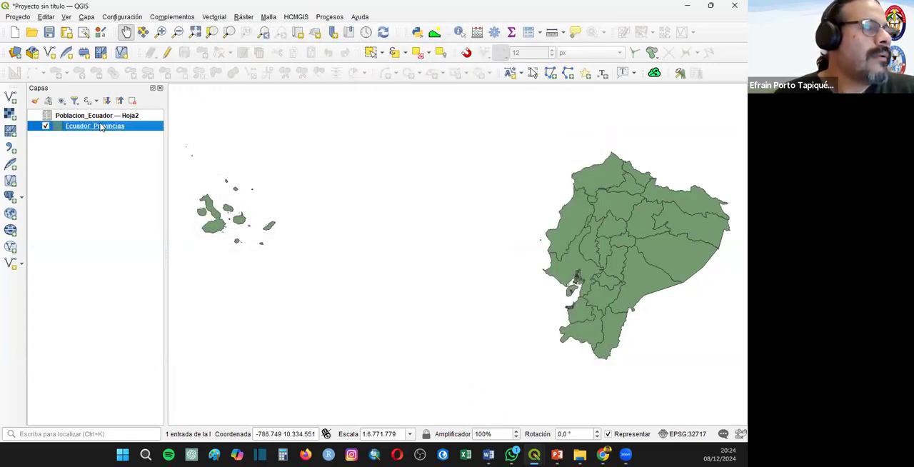
# - Open the Ecuador_Provincias attribute table and examine the joined POB_2023 values for every province
pyautogui.rightClick(100, 127)
pyautogui.click(147, 262)
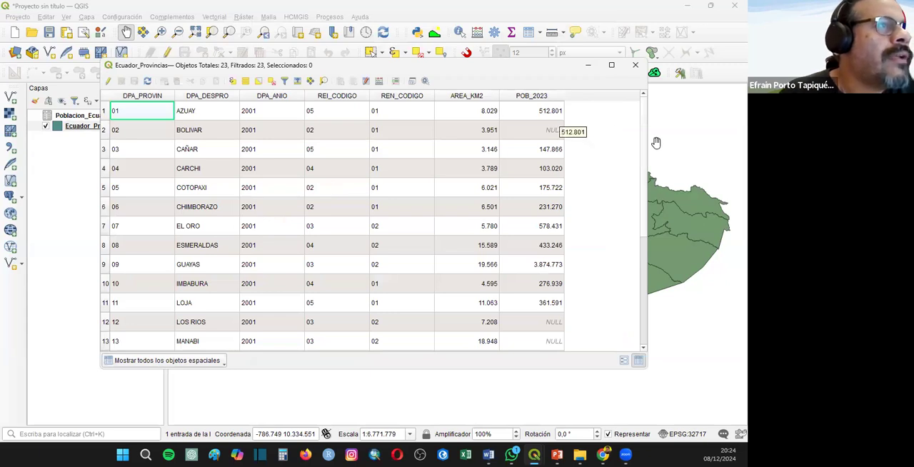
pyautogui.click(550, 130)
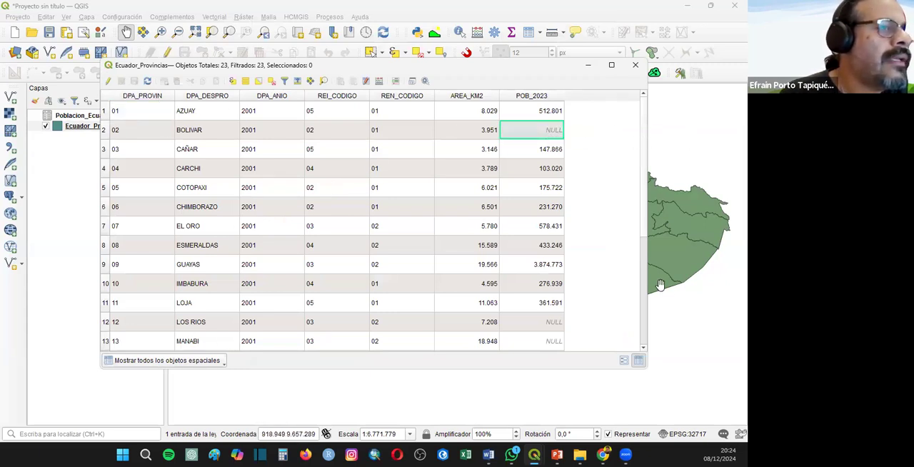
pyautogui.scroll(-4, 644, 228)
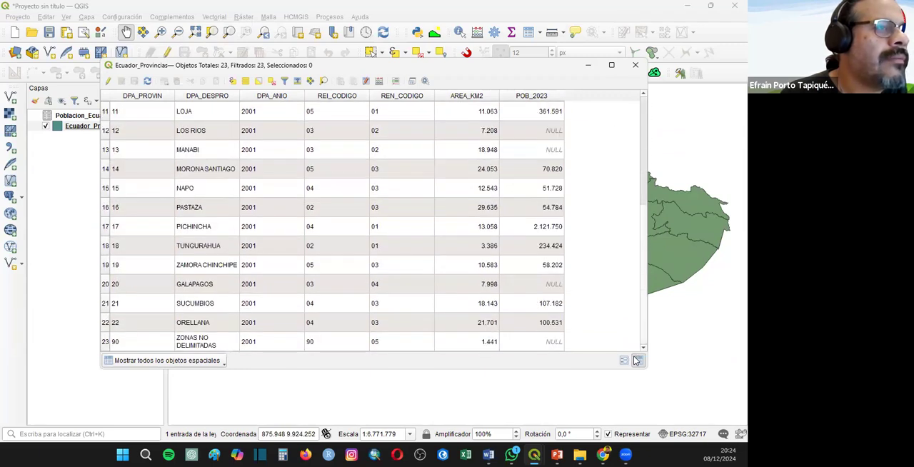
pyautogui.moveTo(634, 357); pyautogui.dragTo(653, 145)
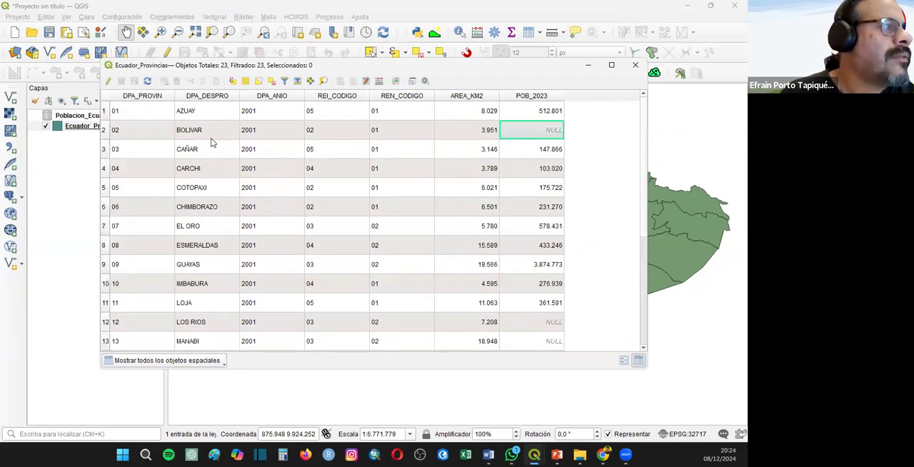
pyautogui.scroll(-3, 500, 314)
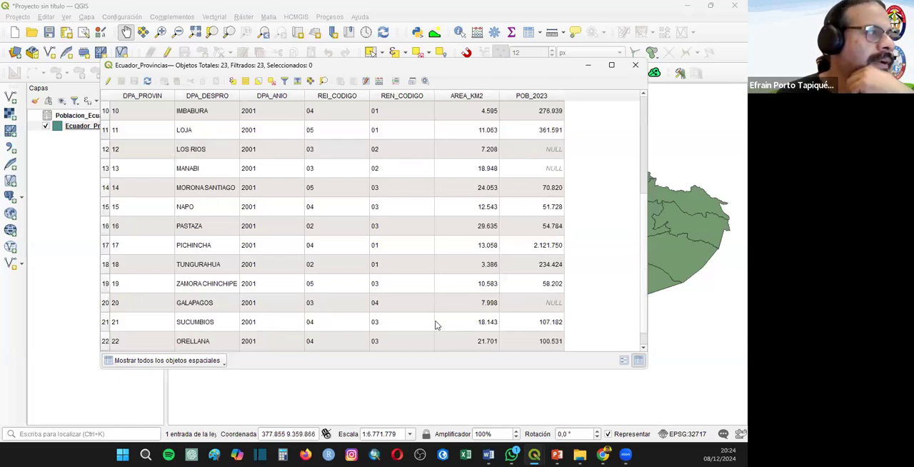
# - Open the Poblacion_Ecuador — Hoja2 attribute table to compare the spelling of its province names, and close it
pyautogui.click(84, 118)
pyautogui.rightClick(82, 116)
pyautogui.click(127, 220)
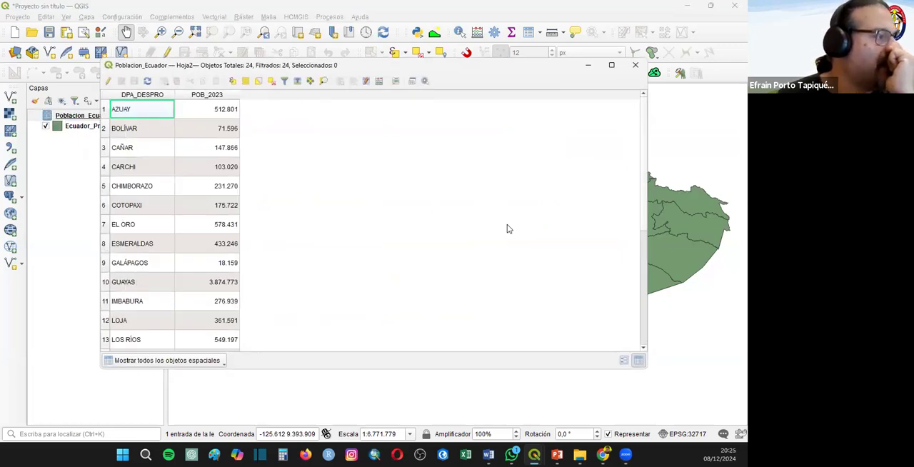
pyautogui.click(636, 65)
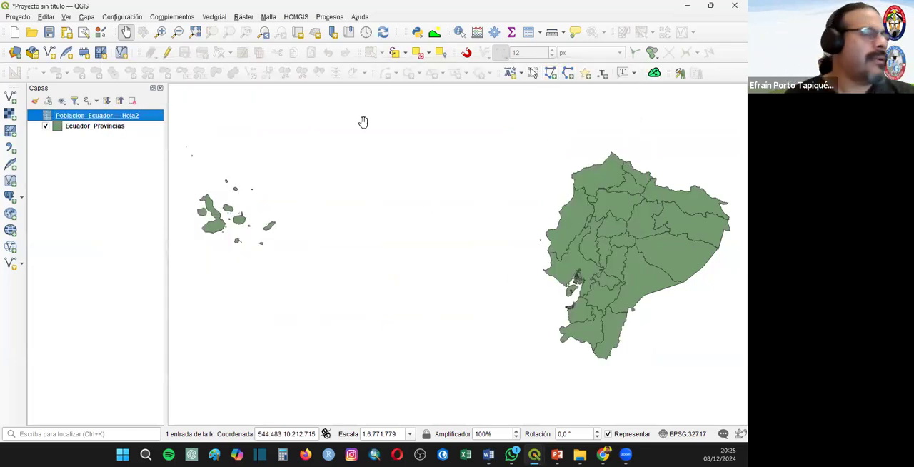
# - Remove the Poblacion_Ecuador — Hoja2 table from the project
pyautogui.rightClick(105, 117)
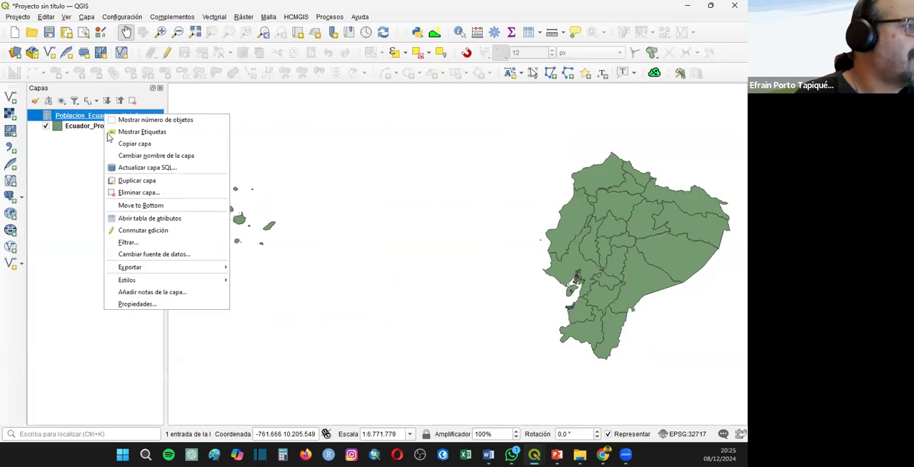
pyautogui.click(138, 192)
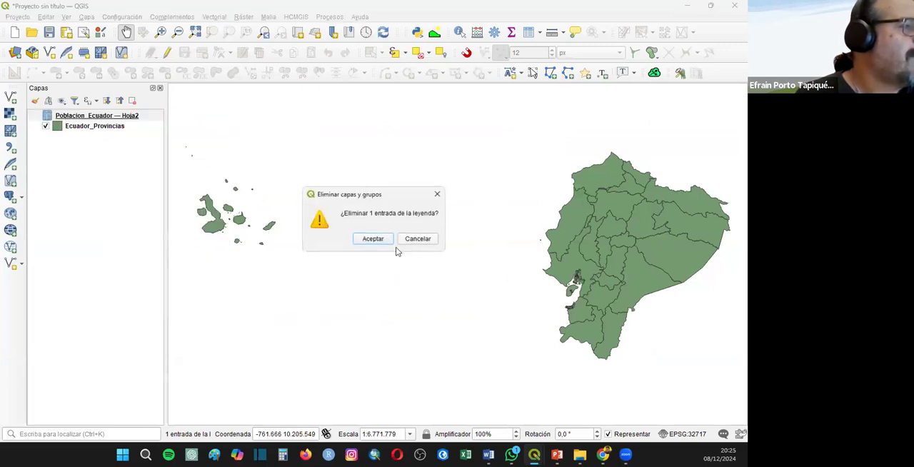
pyautogui.click(371, 238)
# - Enable editing in the Ecuador_Provincias attribute table and set the DPA_DESPRO name of province 02 to BOLÍVAR
pyautogui.rightClick(94, 117)
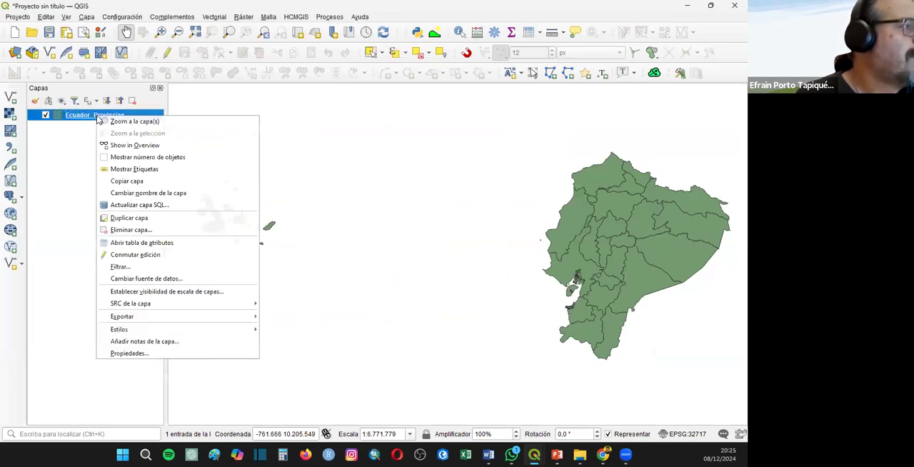
pyautogui.click(151, 238)
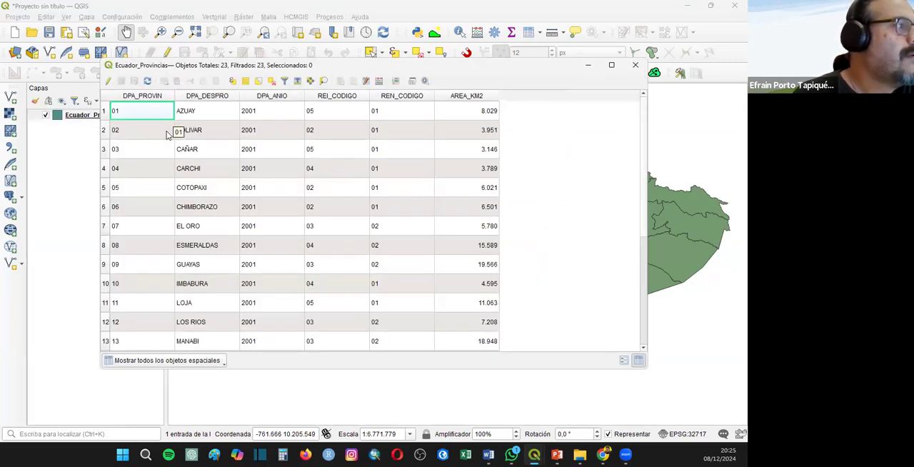
pyautogui.click(108, 81)
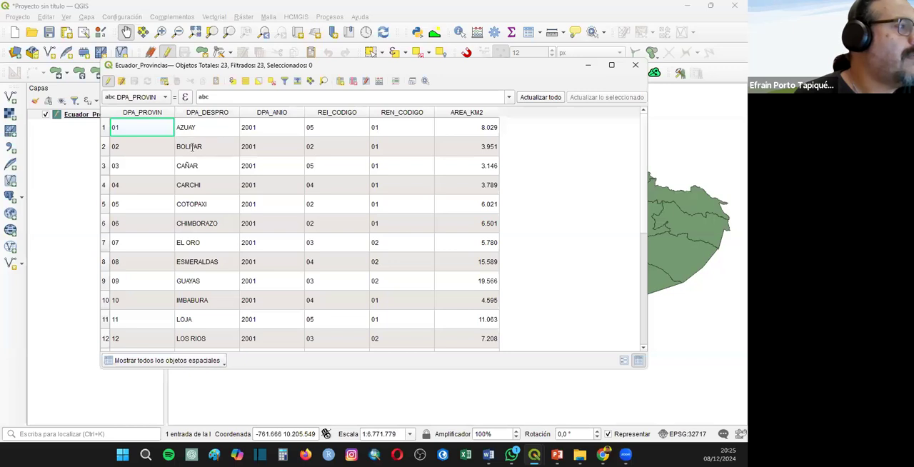
pyautogui.doubleClick(197, 146)
pyautogui.write('BOLÍVAR')
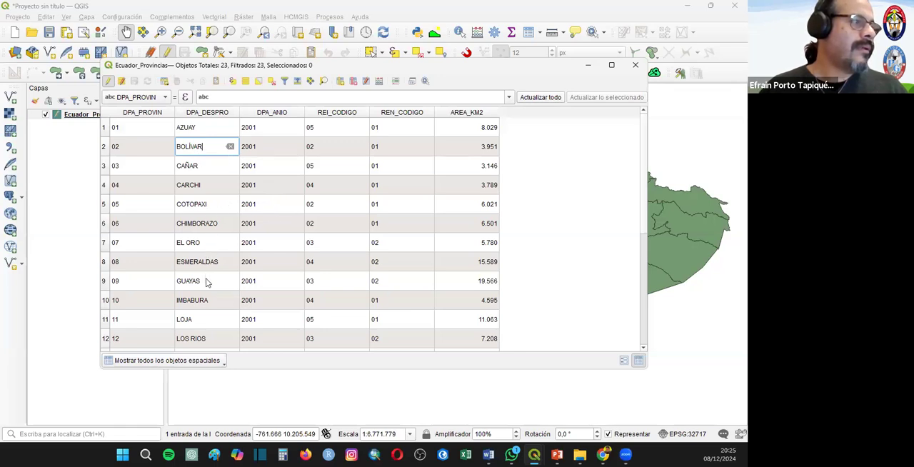
# - Add the missing accents to the DPA_DESPRO names of provinces 12 and 13, making them LOS RÍOS and MANABÍ
pyautogui.doubleClick(200, 338)
pyautogui.click(194, 339)
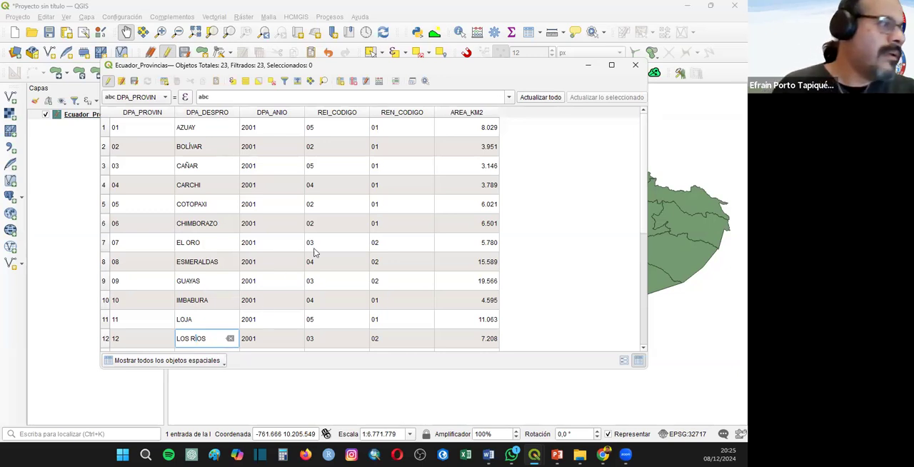
pyautogui.scroll(-4, 316, 250)
pyautogui.doubleClick(193, 149)
pyautogui.click(206, 149)
pyautogui.press('BackSpace')
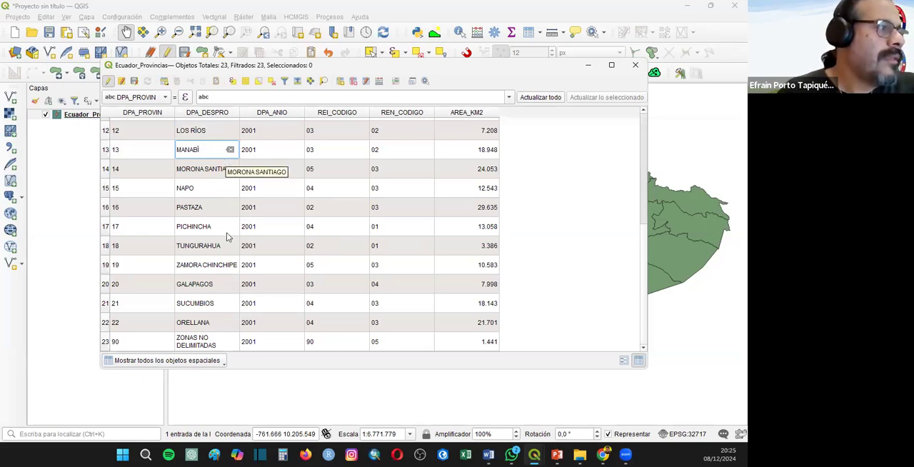
# - Correct the DPA_DESPRO name of province 20 to GALÁPAGOS
pyautogui.doubleClick(194, 285)
pyautogui.click(192, 285)
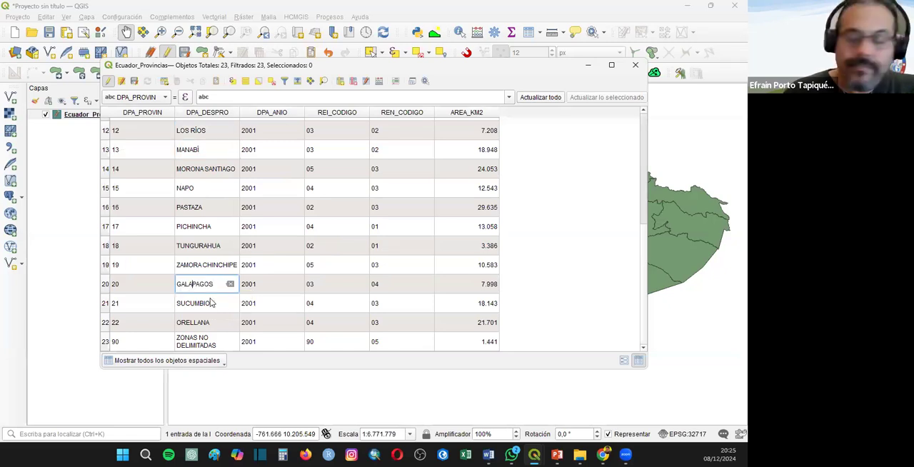
pyautogui.press('BackSpace')
pyautogui.write('Á')
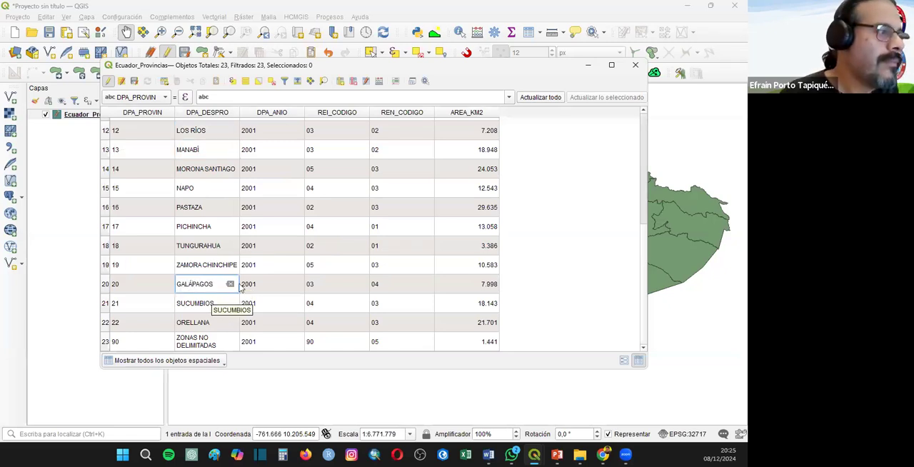
pyautogui.press('Return')
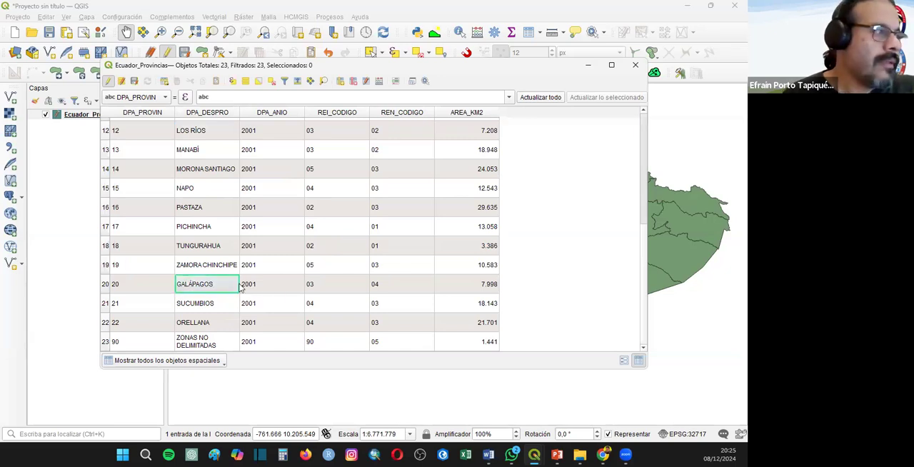
pyautogui.scroll(4, 224, 257)
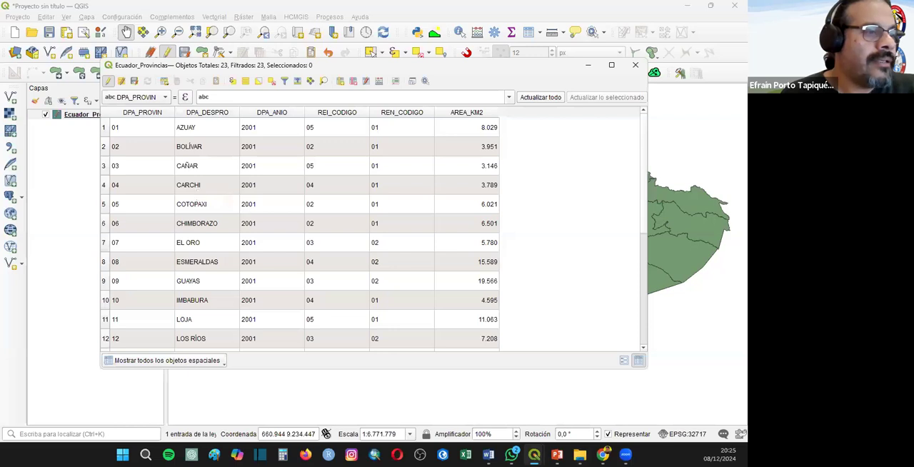
# - Reopen Poblacion_Ecuador.xlsx in Excel through the file explorer
pyautogui.moveTo(534, 454)
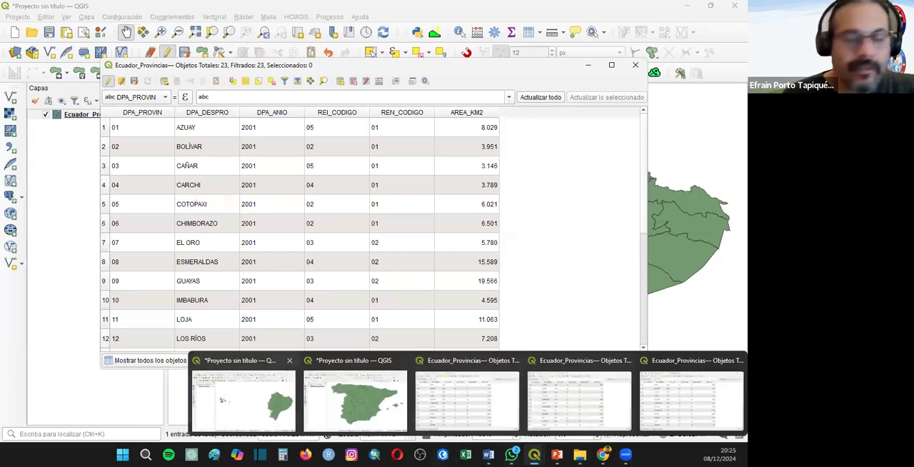
pyautogui.click(243, 400)
pyautogui.click(580, 455)
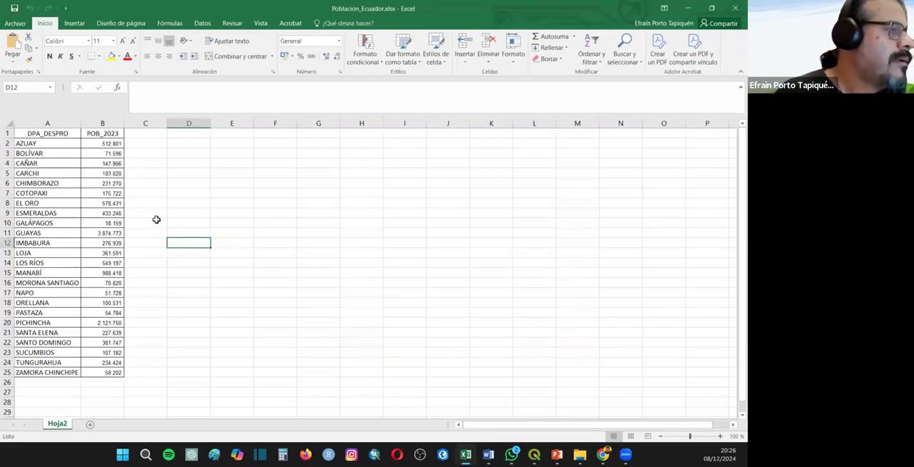
# - Close the Excel workbook, save the edits to the Ecuador_Provincias layer in QGIS and close its attribute table
pyautogui.click(733, 8)
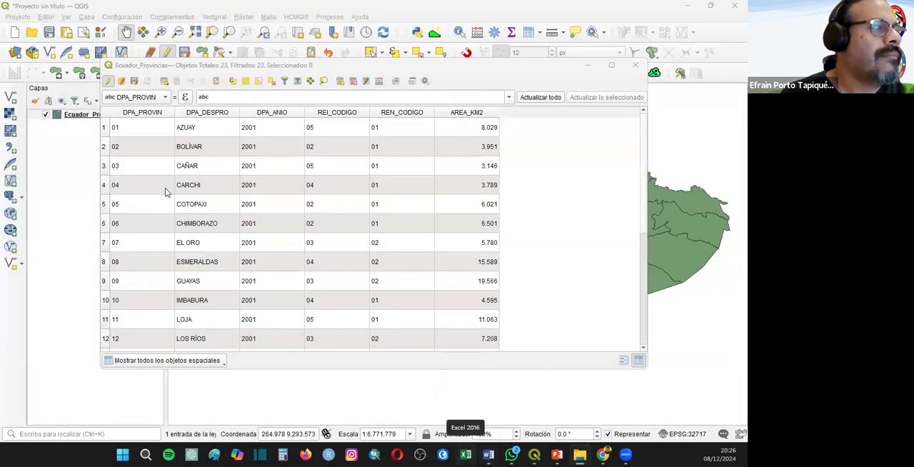
pyautogui.click(109, 81)
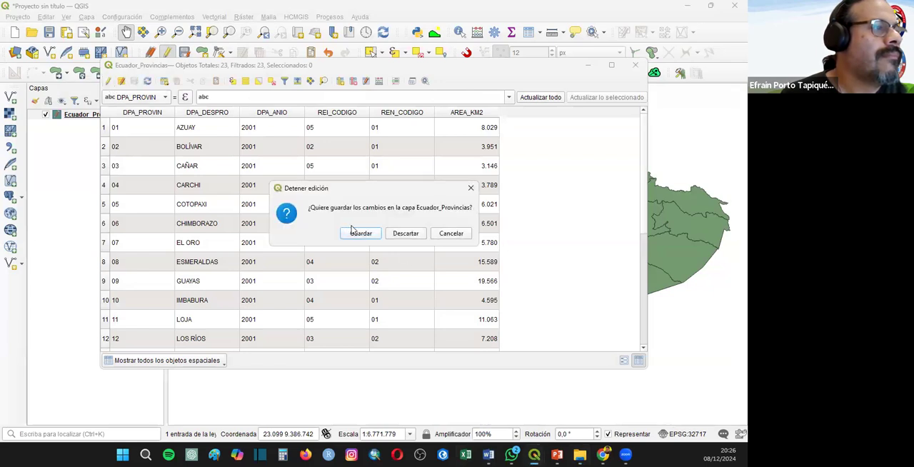
pyautogui.click(360, 234)
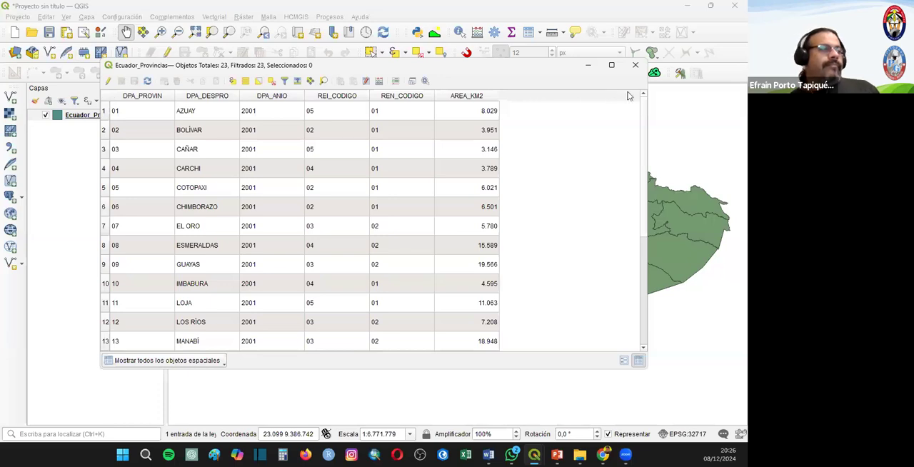
pyautogui.click(635, 65)
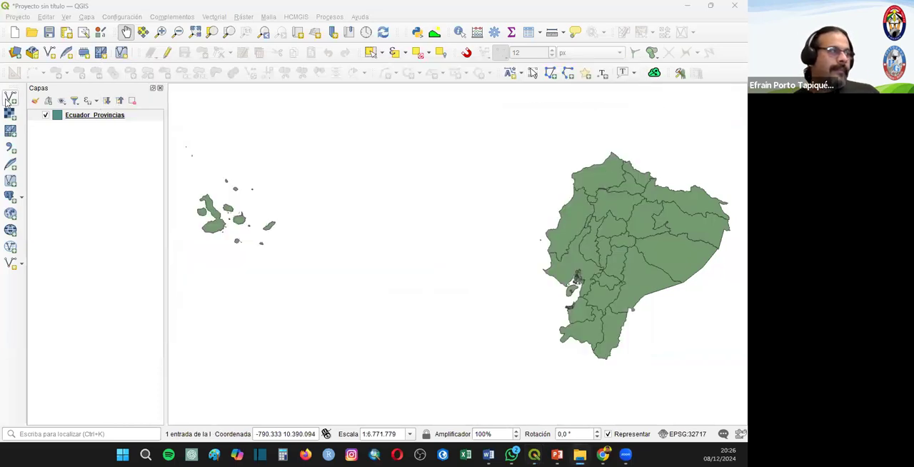
# - Add the Poblacion_Ecuador.xlsx table to the project as a vector data source
pyautogui.click(8, 98)
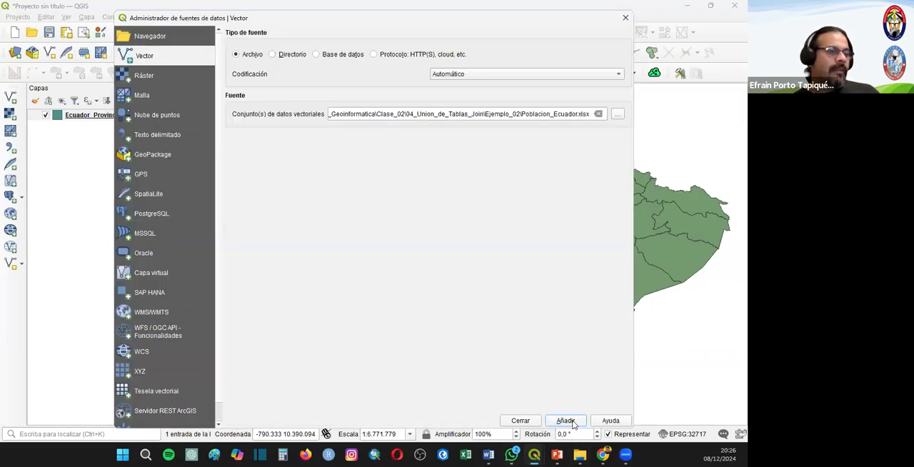
pyautogui.click(565, 420)
pyautogui.click(521, 420)
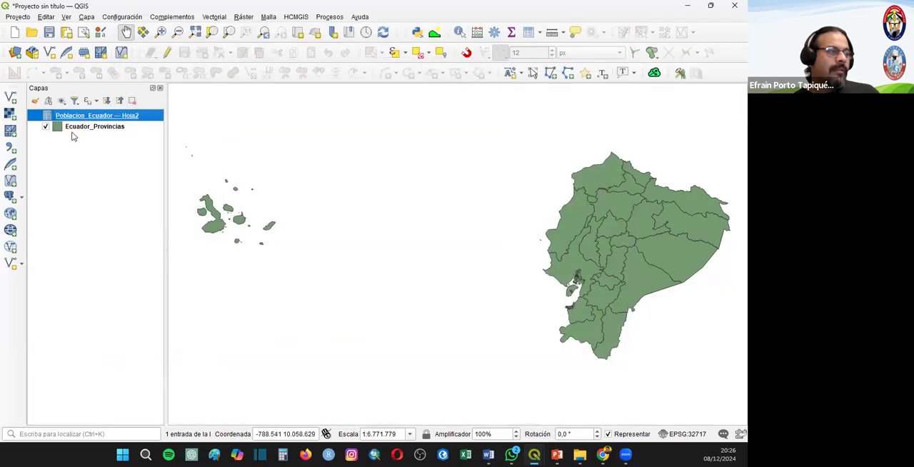
# - Join Poblacion_Ecuador — Hoja2 to Ecuador_Provincias with DPA_DESPRO as both join and target field, without caching the join layer in memory
pyautogui.rightClick(80, 126)
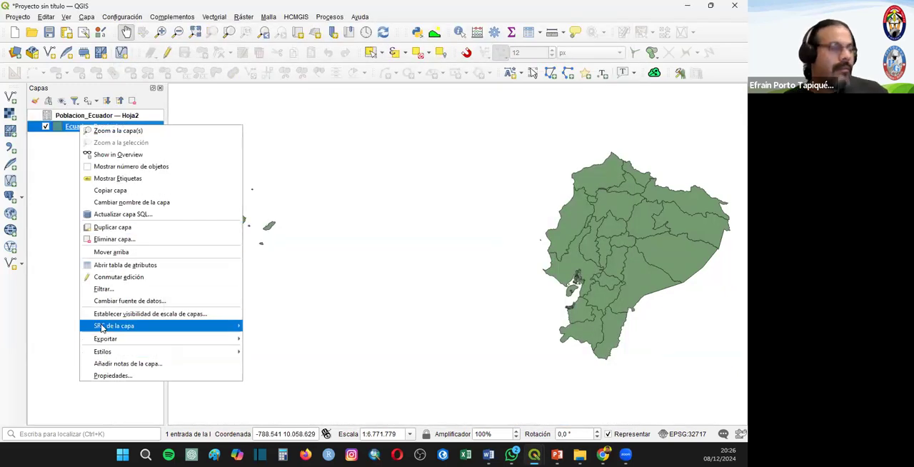
pyautogui.click(108, 378)
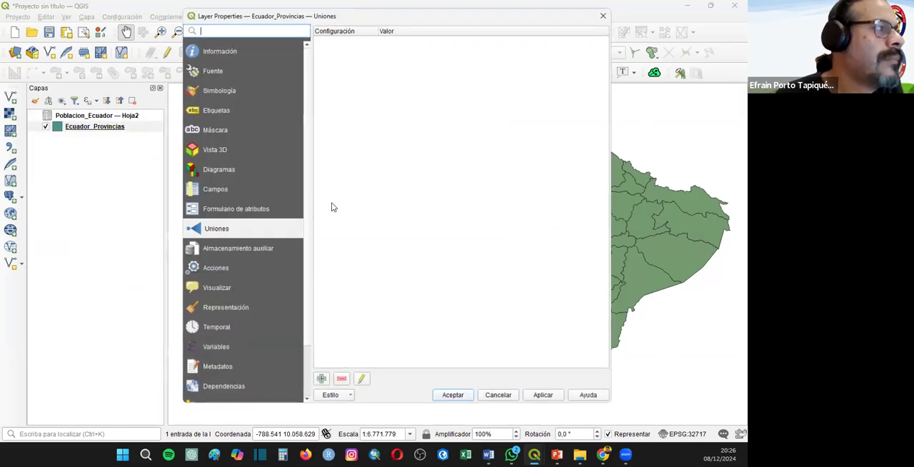
pyautogui.click(321, 379)
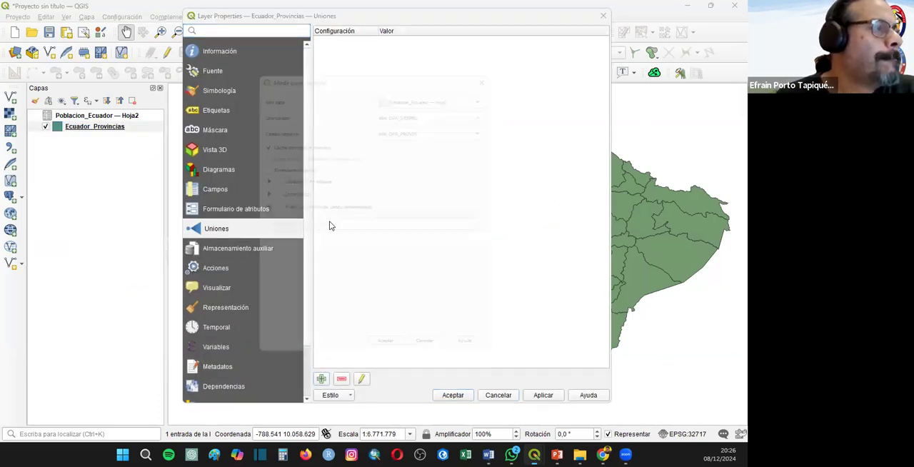
pyautogui.click(406, 125)
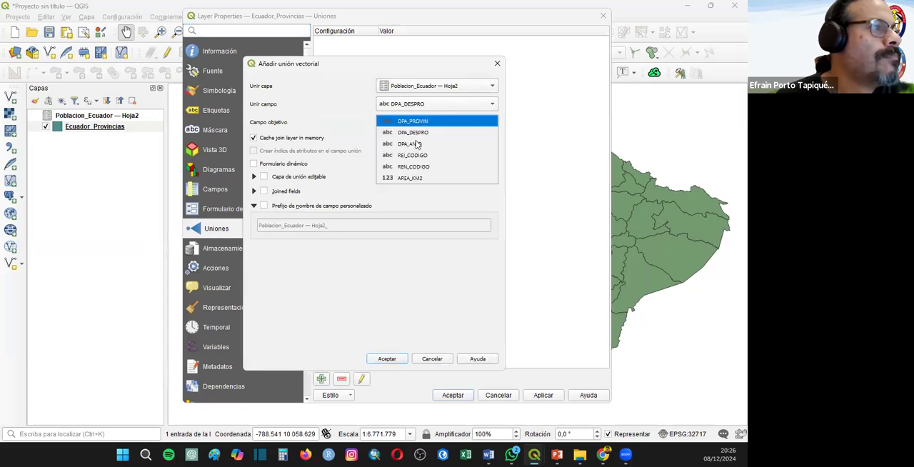
pyautogui.click(421, 143)
pyautogui.click(287, 139)
pyautogui.click(386, 359)
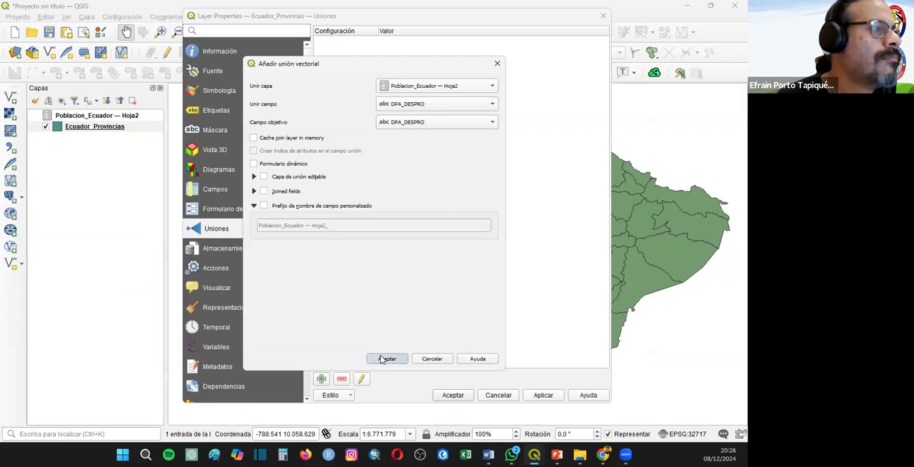
# - Edit the Poblacion_Ecuador join to use an empty custom field name prefix and accept the layer properties
pyautogui.doubleClick(343, 41)
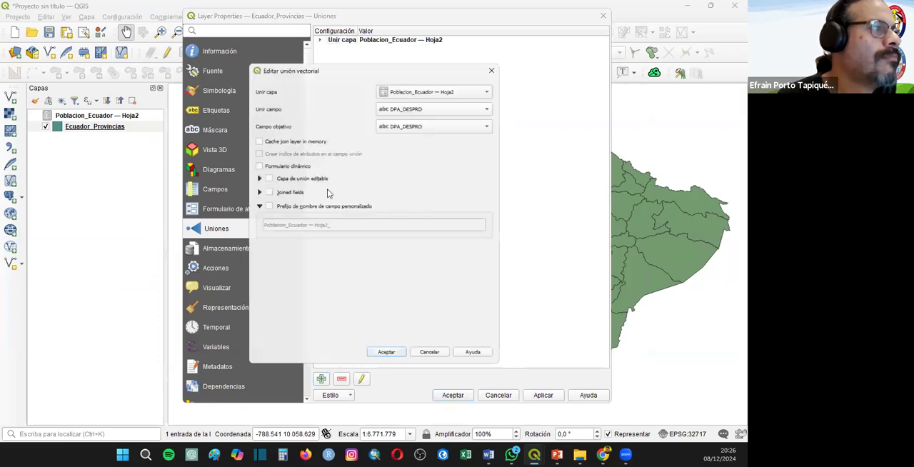
pyautogui.click(295, 207)
pyautogui.press('Tab')
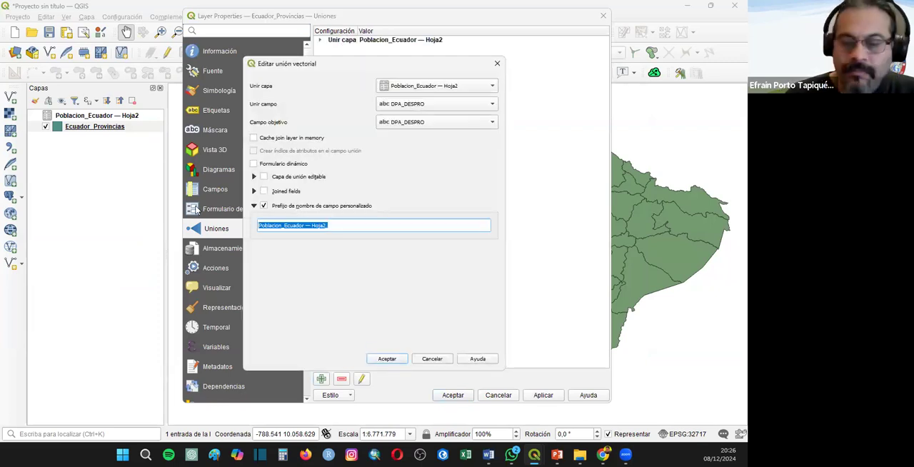
pyautogui.press('BackSpace')
pyautogui.click(384, 359)
pyautogui.click(450, 396)
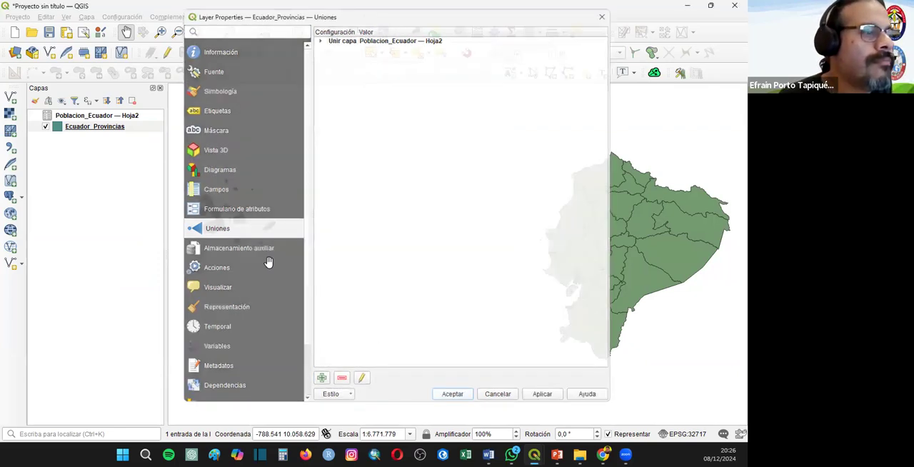
# - Check the POB_2023 values for every province in the Ecuador_Provincias attribute table, then close it
pyautogui.rightClick(73, 127)
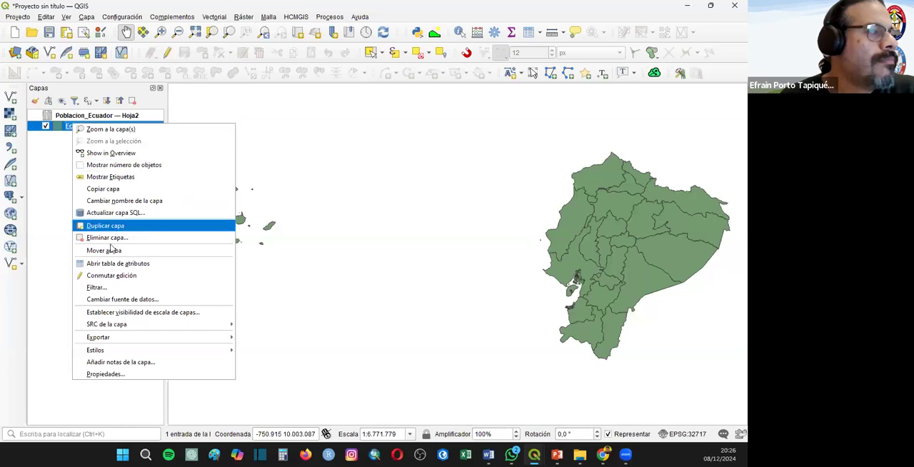
pyautogui.click(439, 297)
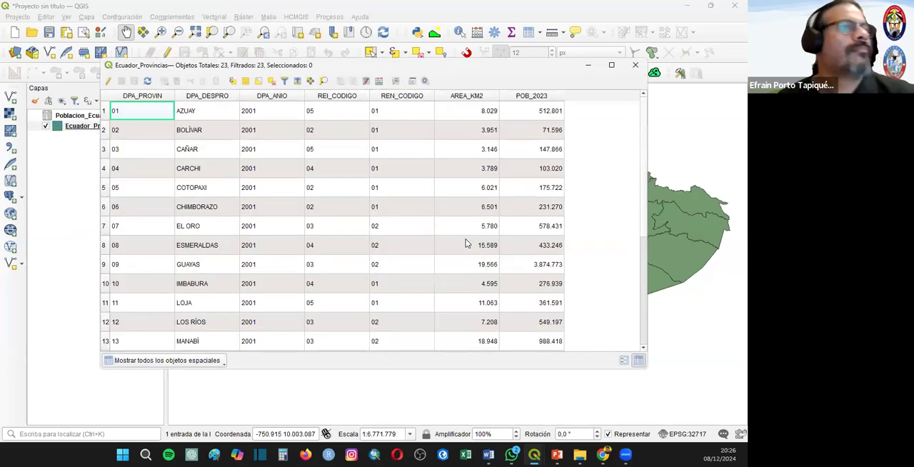
pyautogui.scroll(-4, 580, 288)
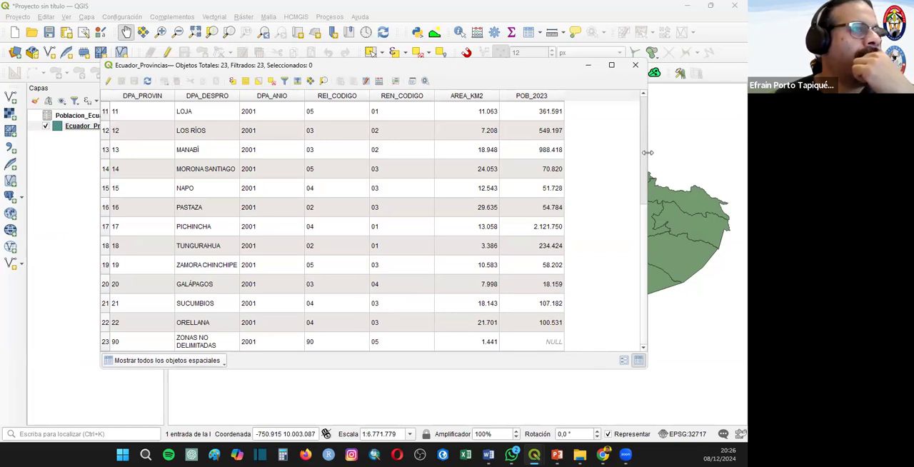
pyautogui.scroll(4, 645, 215)
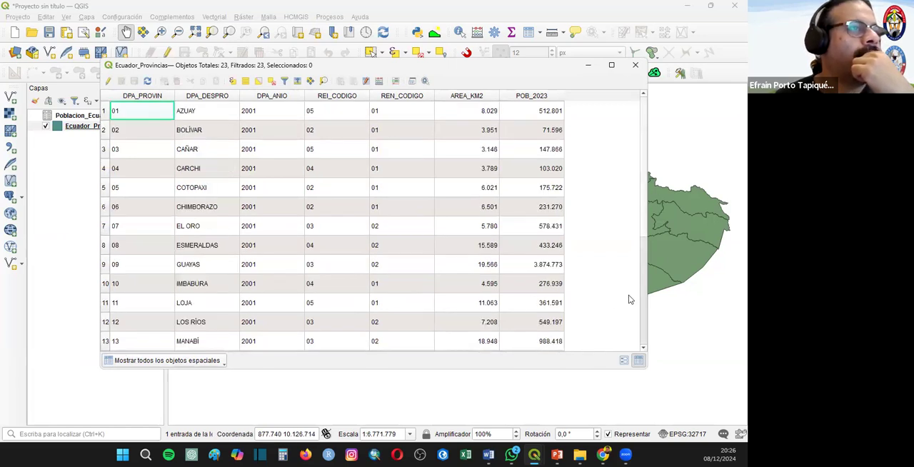
pyautogui.click(634, 65)
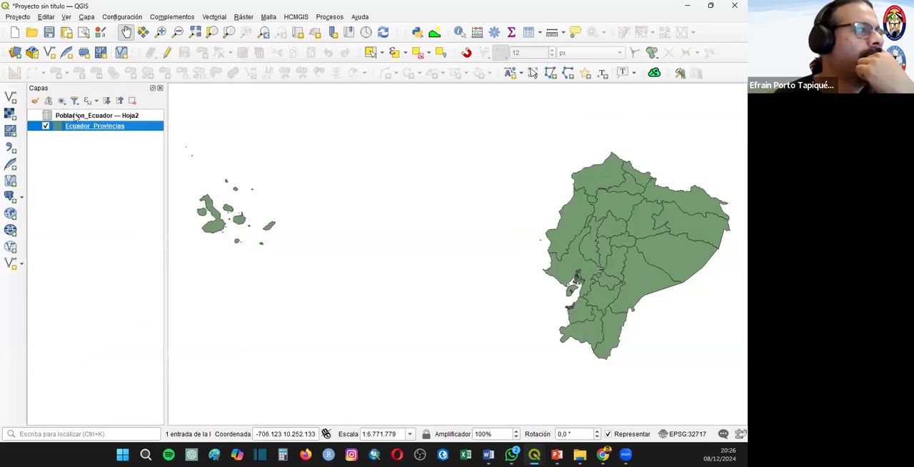
# - Set up an export of the Ecuador_Provincias features as an ESRI shapefile and choose the Ejemplo_02 folder as destination
pyautogui.rightClick(80, 129)
pyautogui.moveTo(164, 340)
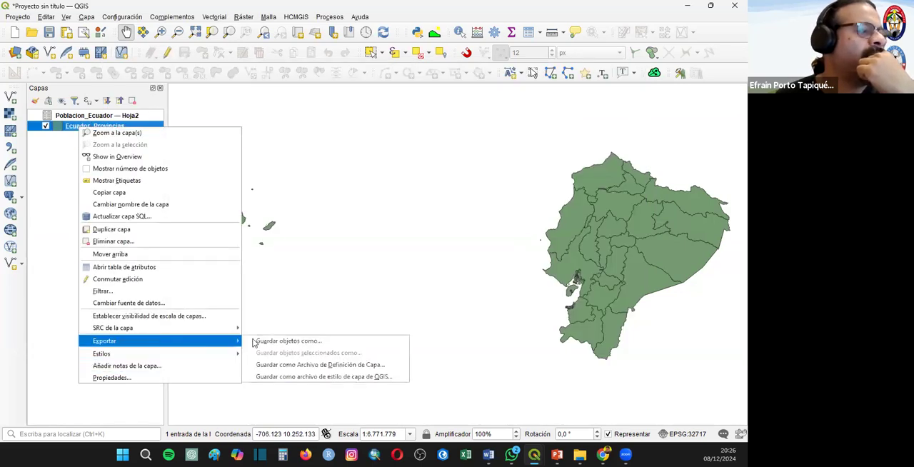
pyautogui.click(302, 343)
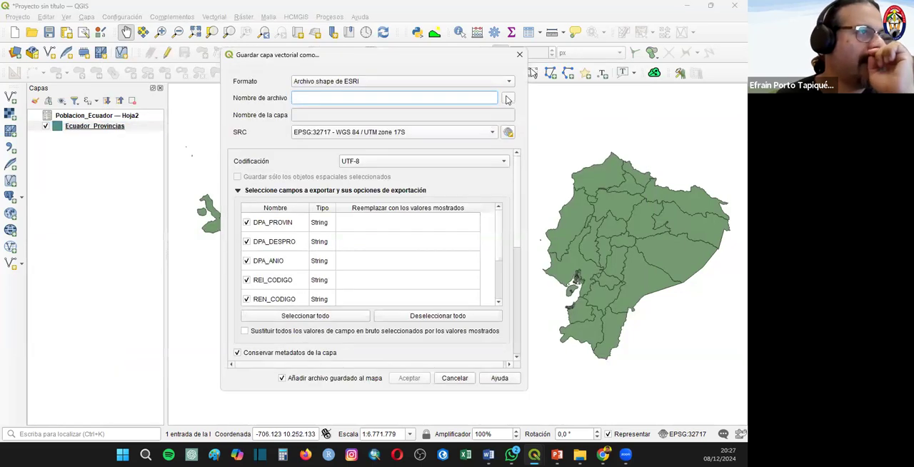
pyautogui.click(509, 97)
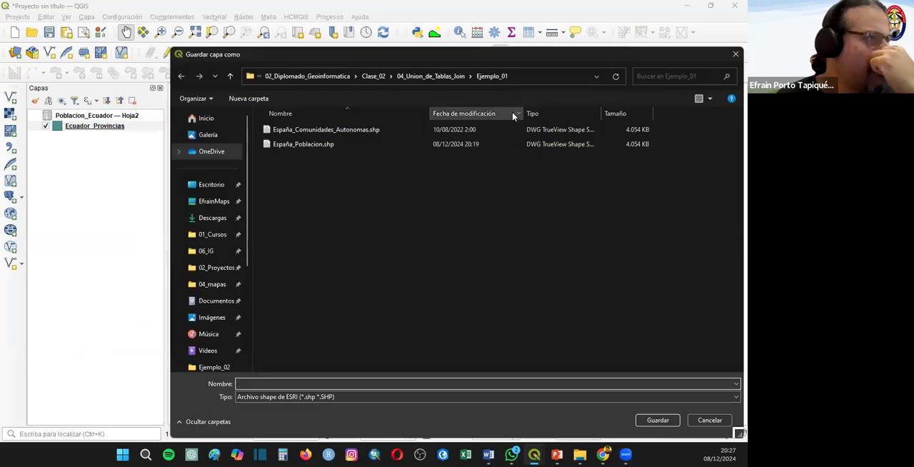
pyautogui.click(433, 75)
pyautogui.doubleClick(293, 143)
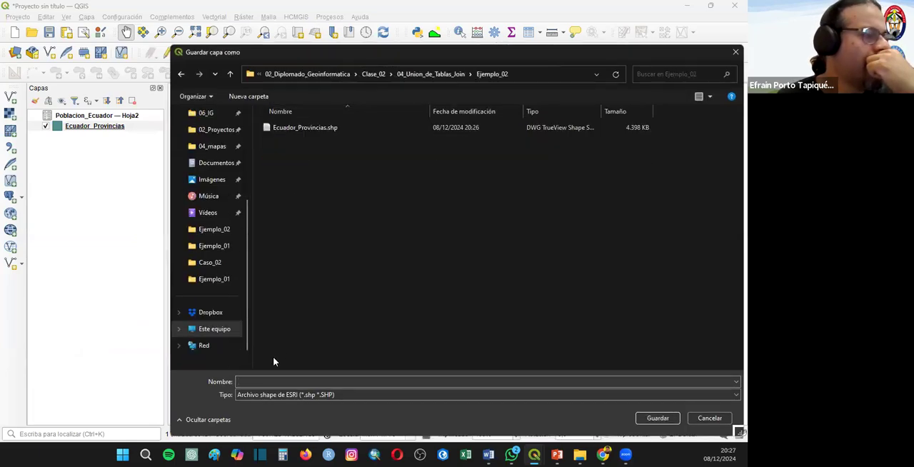
# - Name the output file Ecuador_Provincias_Provincias.shp and export the joined layer, adding it to the map
pyautogui.click(304, 127)
pyautogui.click(292, 380)
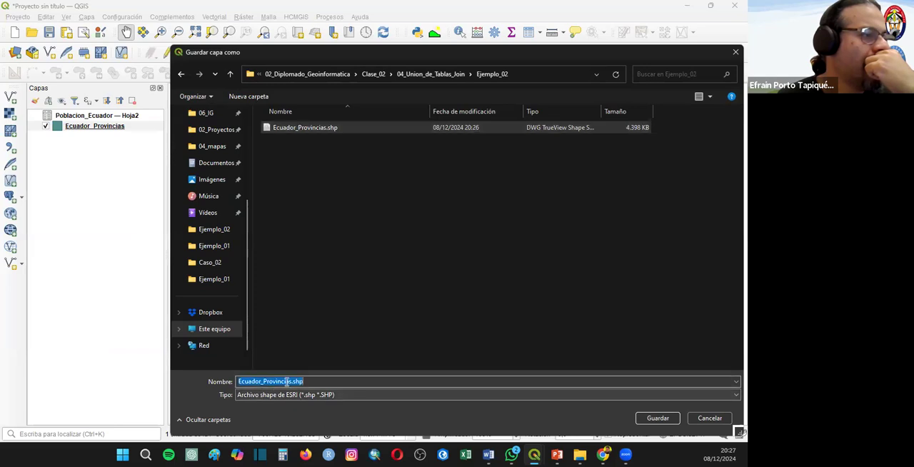
pyautogui.click(291, 381)
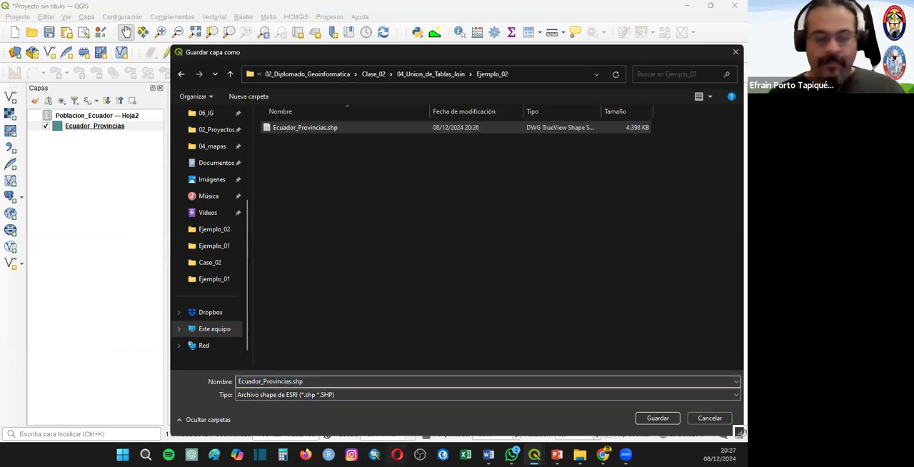
pyautogui.write('_')
pyautogui.press('BackSpace')
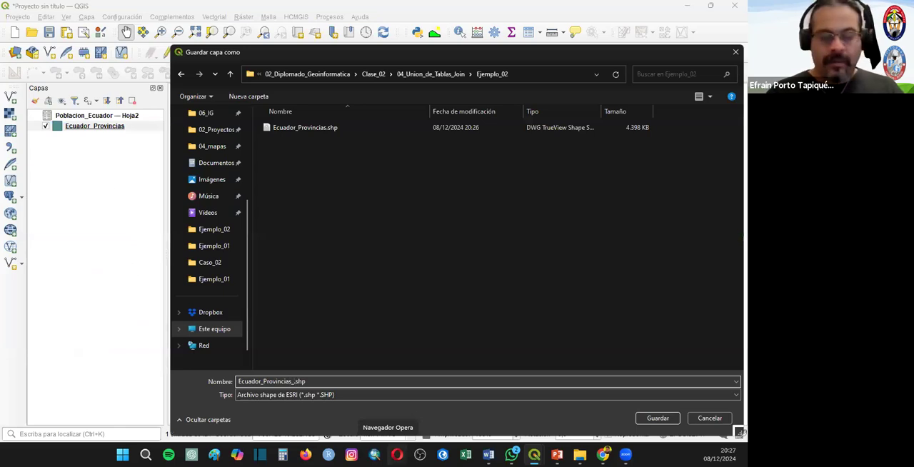
pyautogui.write('_pROVINCIAS')
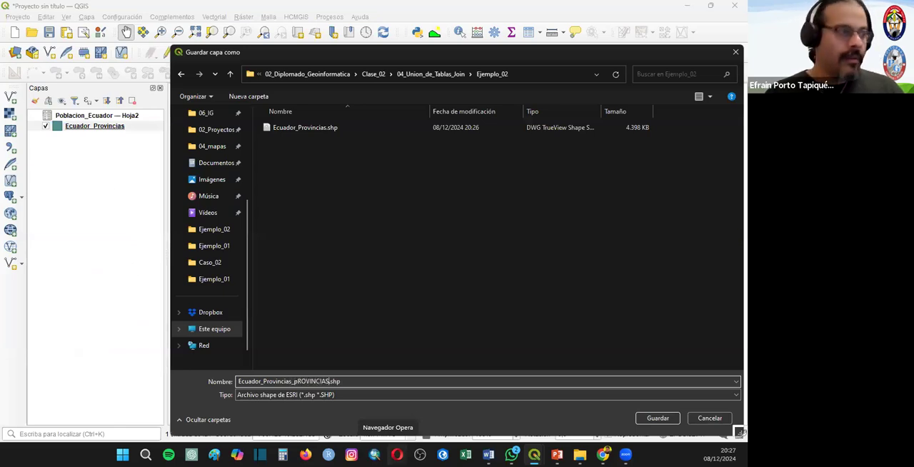
pyautogui.press('BackSpace')
pyautogui.press('BackSpace')
pyautogui.press('BackSpace')
pyautogui.press('BackSpace')
pyautogui.press('BackSpace')
pyautogui.press('BackSpace')
pyautogui.press('BackSpace')
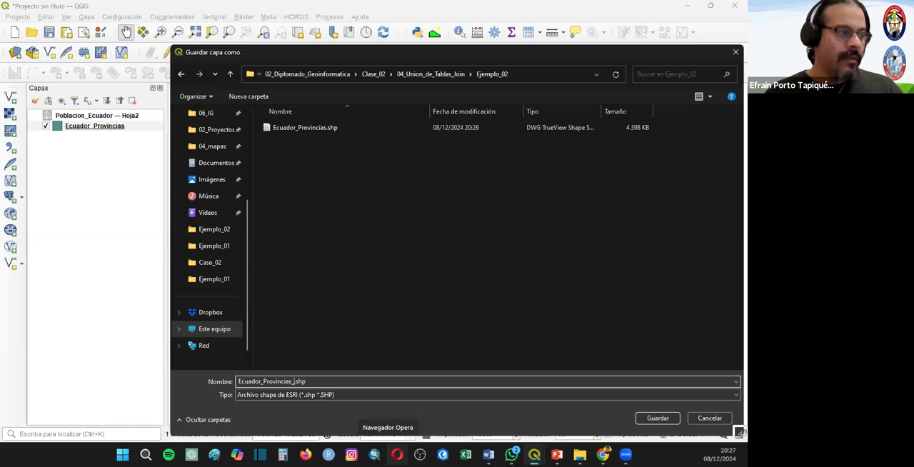
pyautogui.write('ovincias')
pyautogui.press('Return')
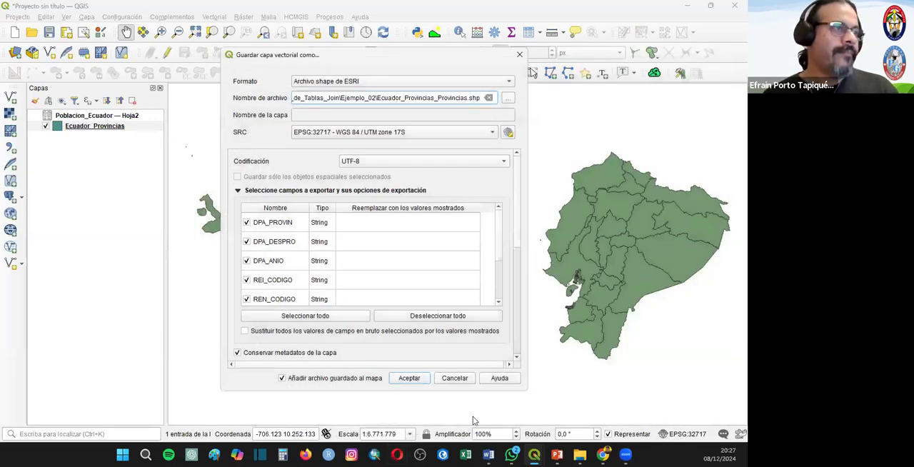
pyautogui.click(404, 378)
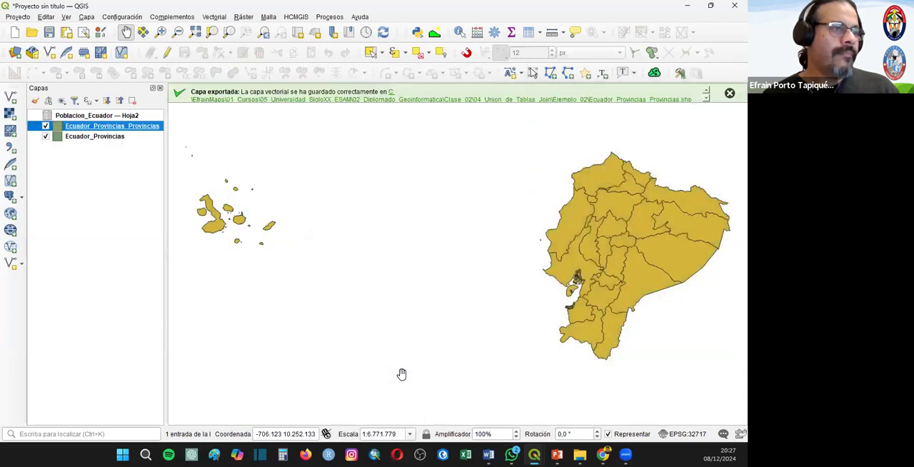
# - Review the POB_2023 field in the attribute table of Ecuador_Provincias_Provincias and close the table
pyautogui.rightClick(84, 126)
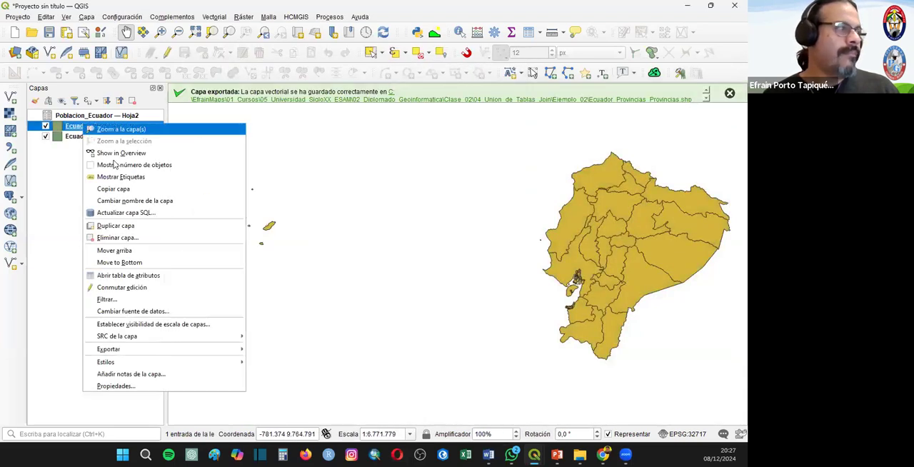
pyautogui.click(141, 276)
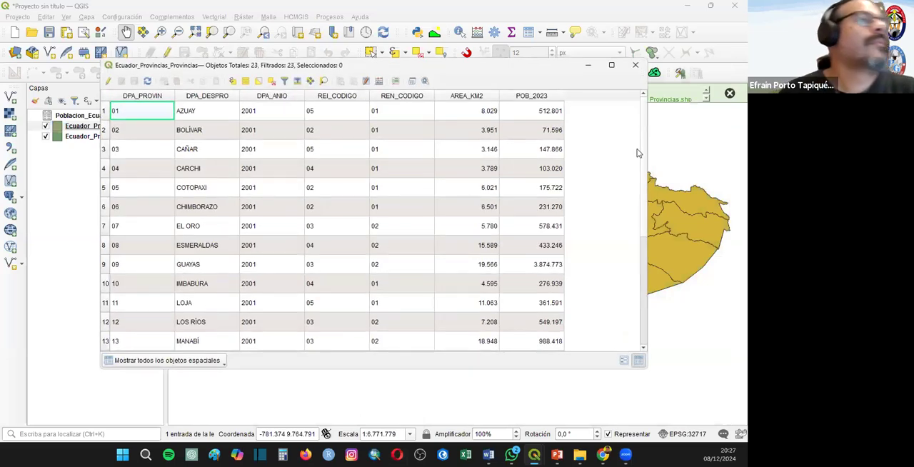
pyautogui.scroll(-4, 600, 250)
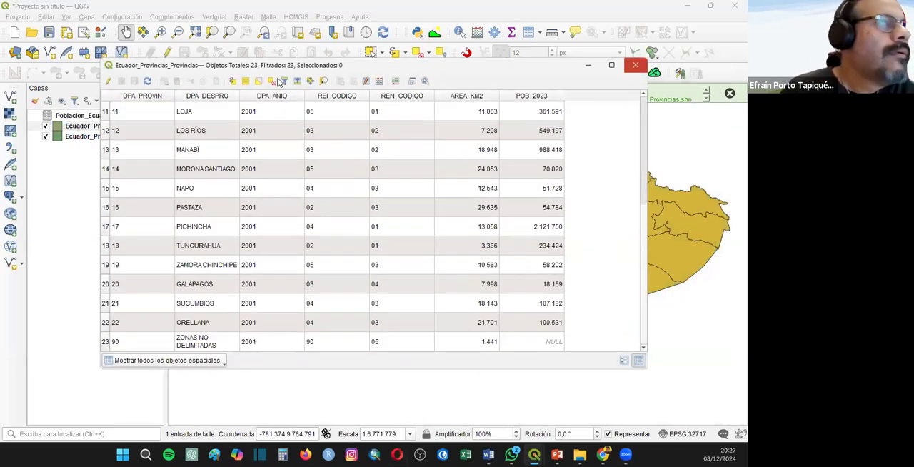
pyautogui.click(635, 65)
pyautogui.rightClick(76, 128)
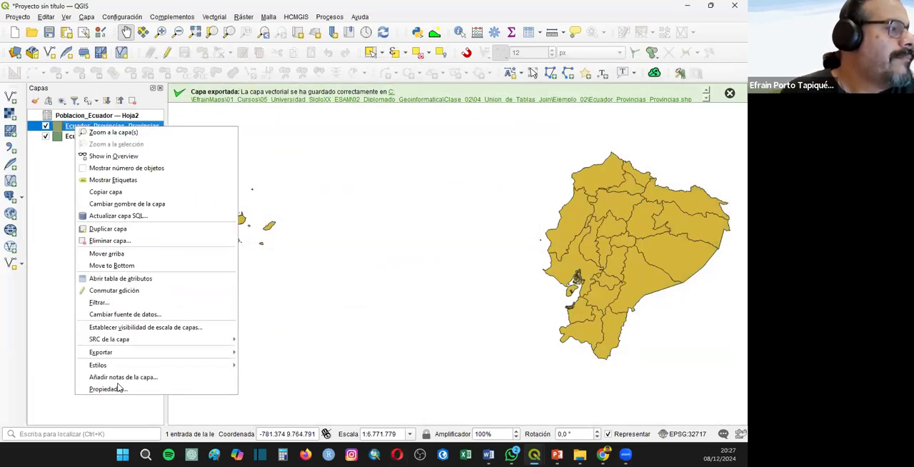
pyautogui.click(114, 389)
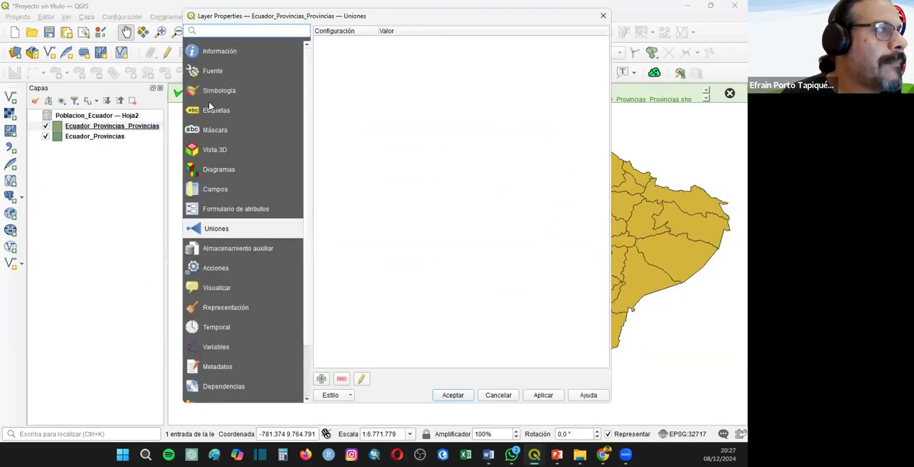
pyautogui.click(209, 108)
pyautogui.click(214, 90)
pyautogui.click(571, 33)
pyautogui.click(571, 45)
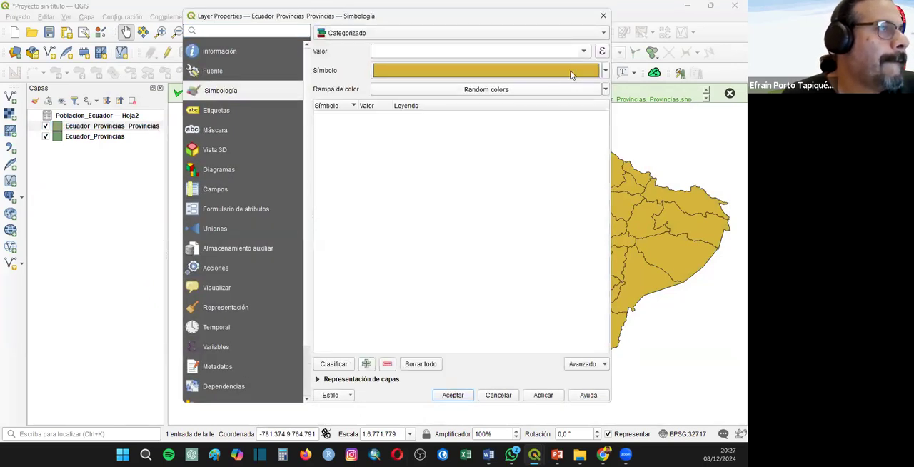
pyautogui.click(583, 50)
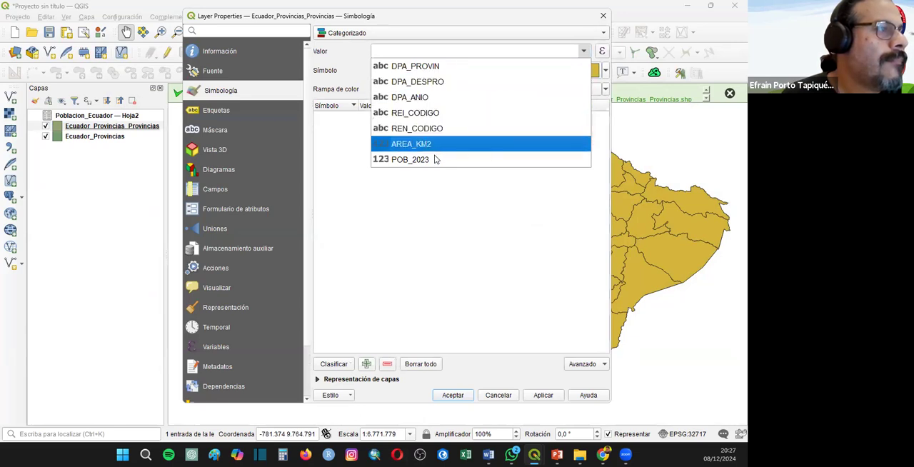
pyautogui.click(436, 159)
pyautogui.click(333, 364)
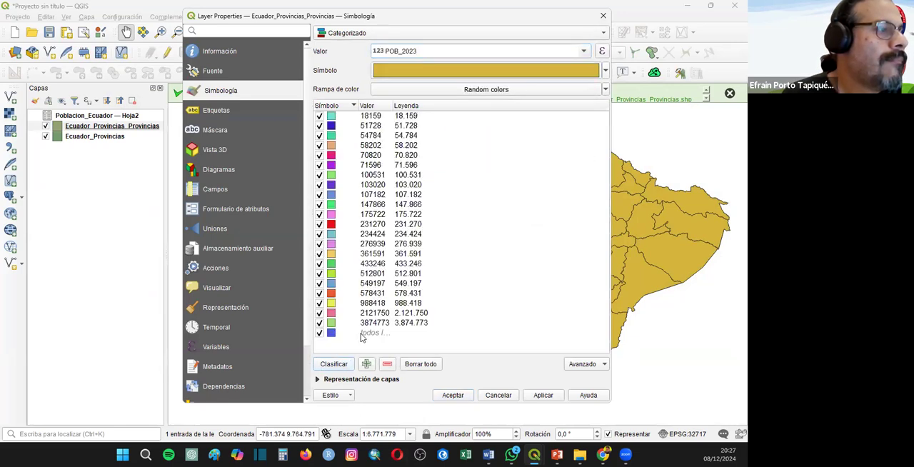
pyautogui.click(418, 366)
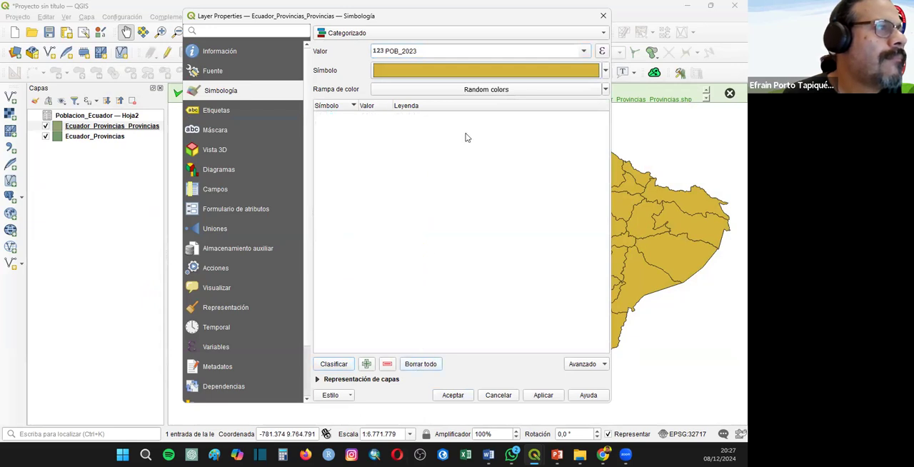
pyautogui.click(585, 51)
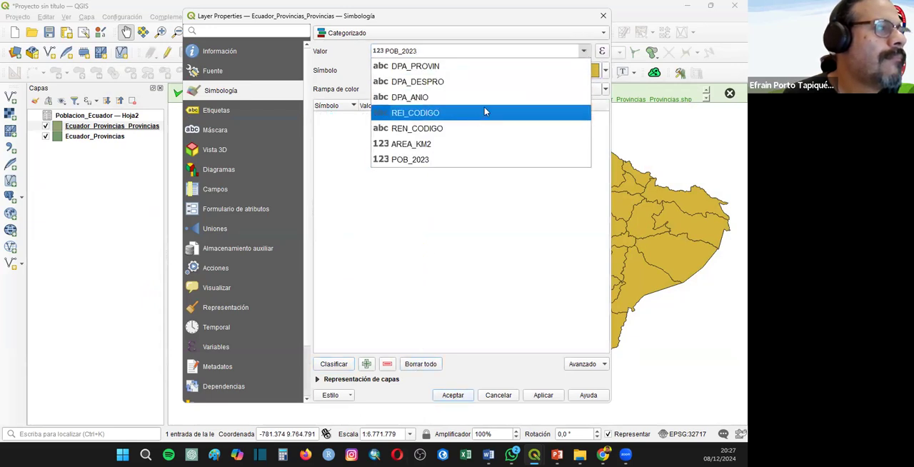
pyautogui.click(604, 16)
pyautogui.click(604, 16)
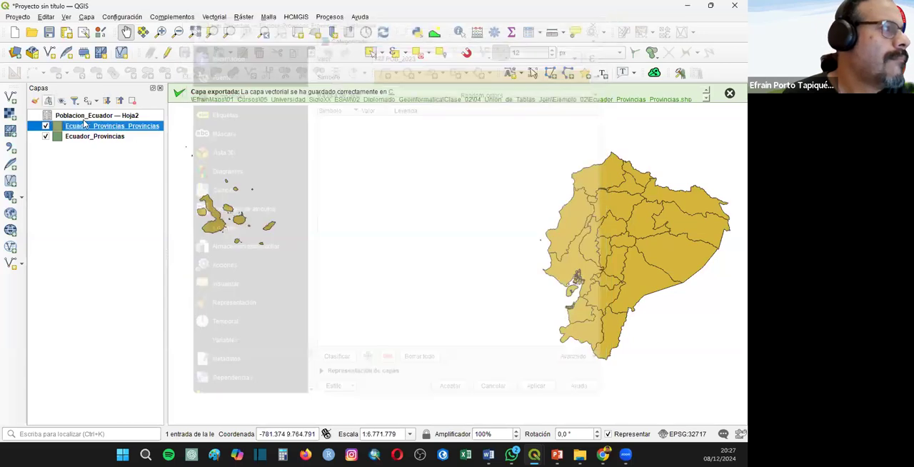
# - Style Ecuador_Provincias_Provincias with graduated symbology on POB_2023, classified into five equal-count (quantile) classes on the white-to-red ramp, and apply it
pyautogui.rightClick(105, 126)
pyautogui.click(153, 386)
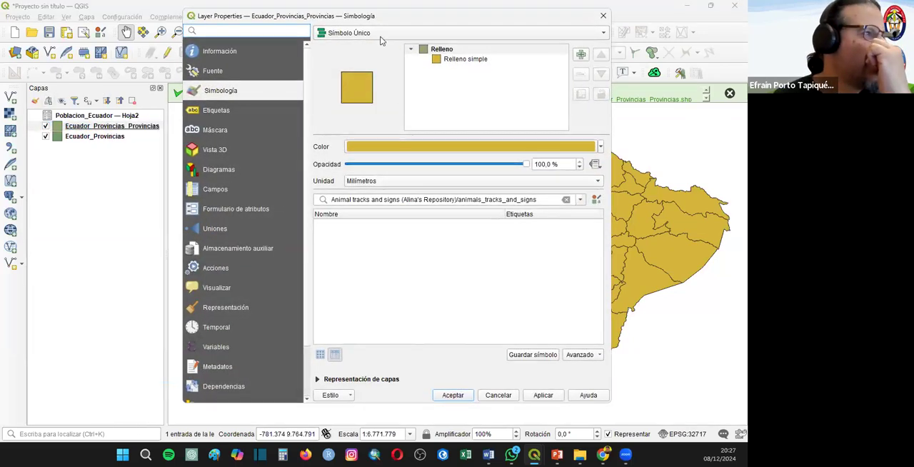
pyautogui.click(557, 32)
pyautogui.click(580, 56)
pyautogui.click(583, 55)
pyautogui.click(459, 81)
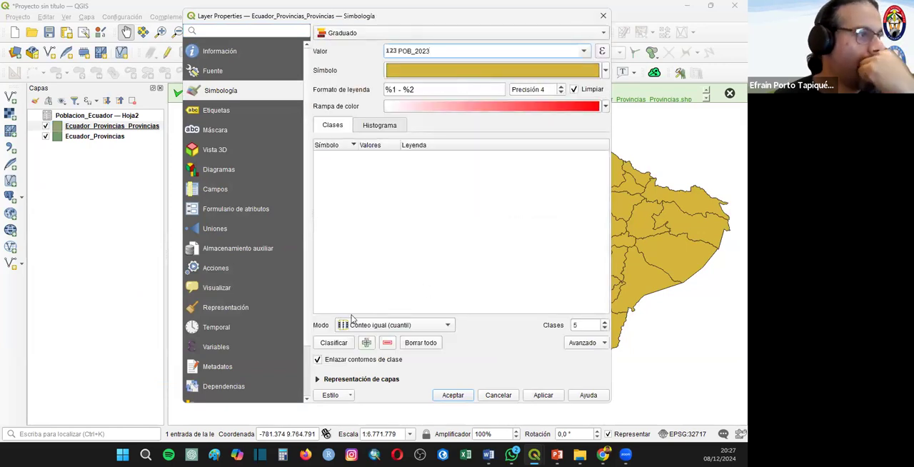
pyautogui.click(333, 343)
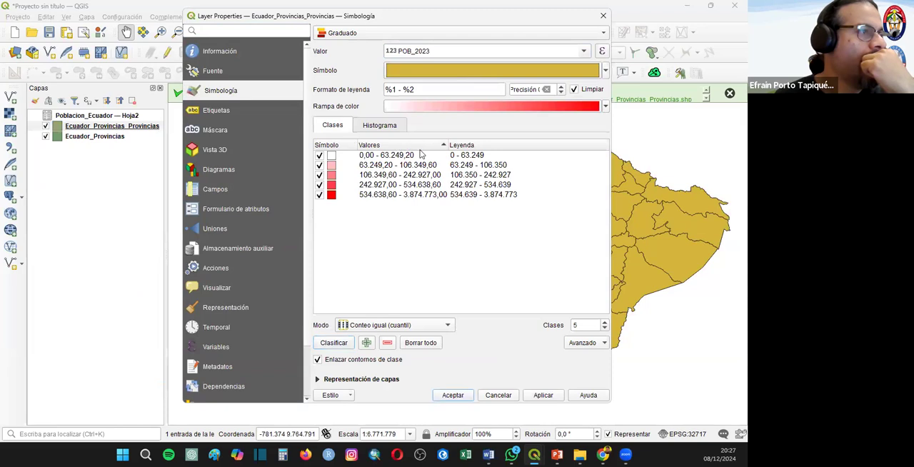
pyautogui.click(413, 147)
pyautogui.click(457, 393)
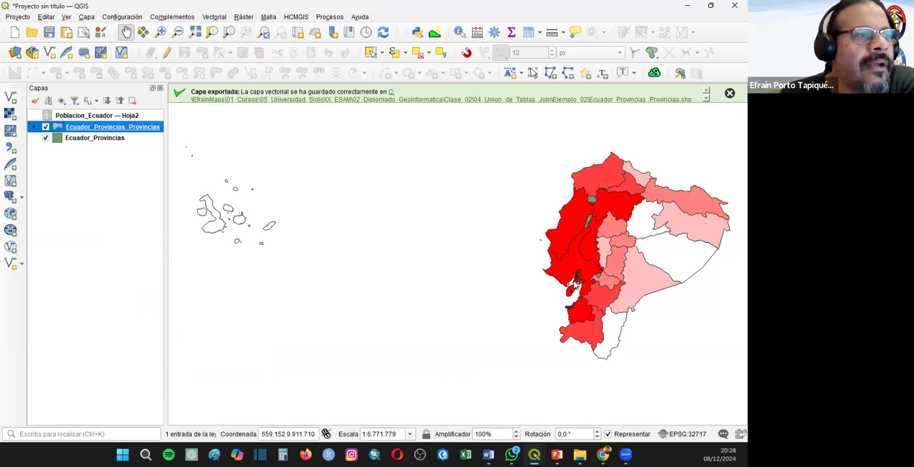
# - Examine the graduated population map across mainland Ecuador and the Galápagos, and dismiss the export notification
pyautogui.scroll(-1, 623, 214)
pyautogui.scroll(2, 635, 207)
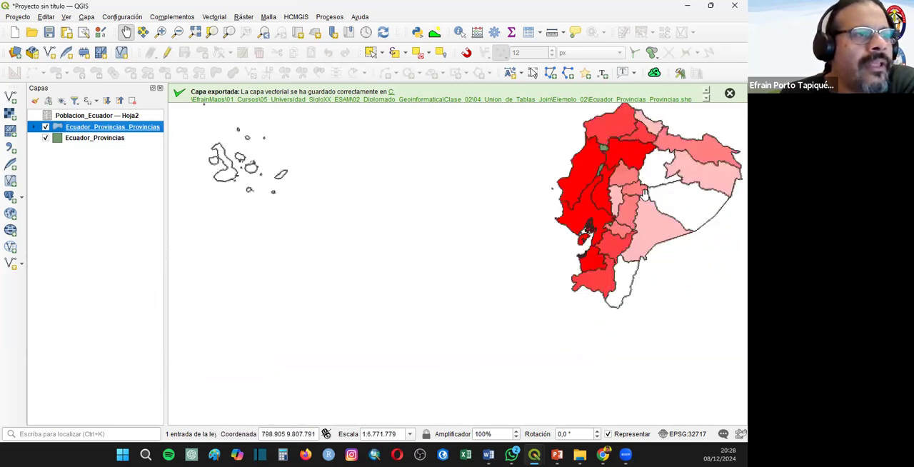
pyautogui.scroll(-1, 655, 191)
pyautogui.moveTo(656, 192); pyautogui.dragTo(585, 229)
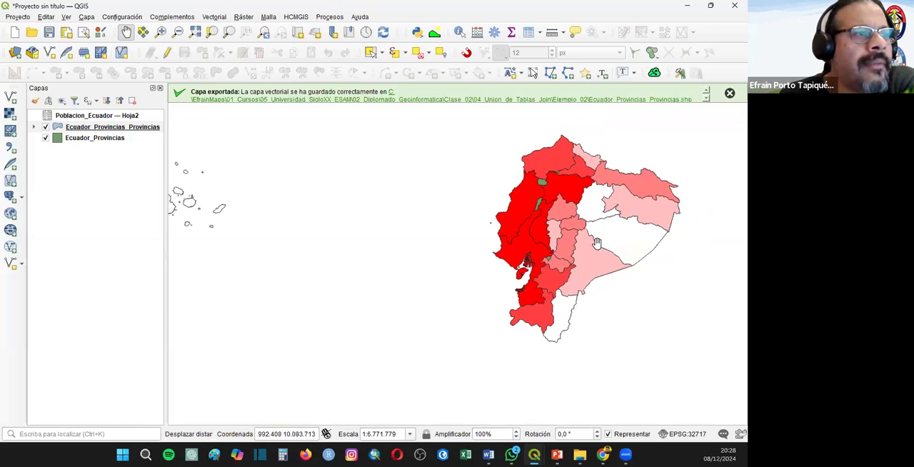
pyautogui.moveTo(373, 271); pyautogui.dragTo(377, 271)
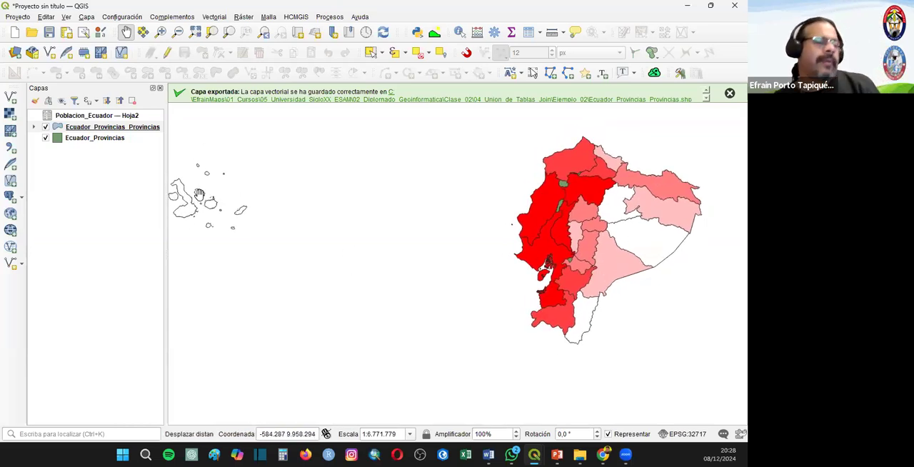
pyautogui.click(730, 93)
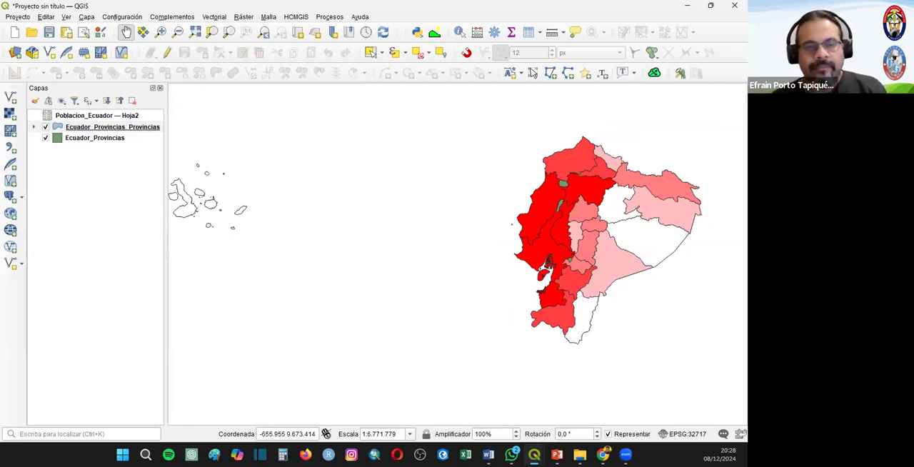
pyautogui.click(512, 455)
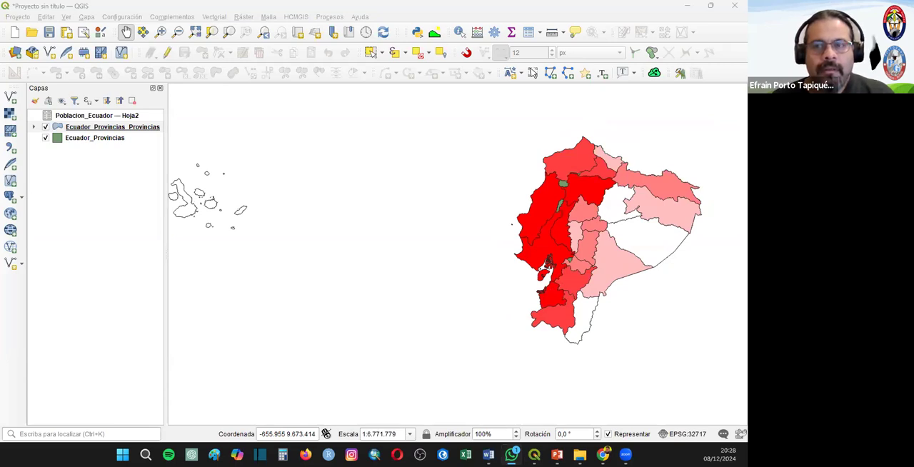
pyautogui.click(534, 454)
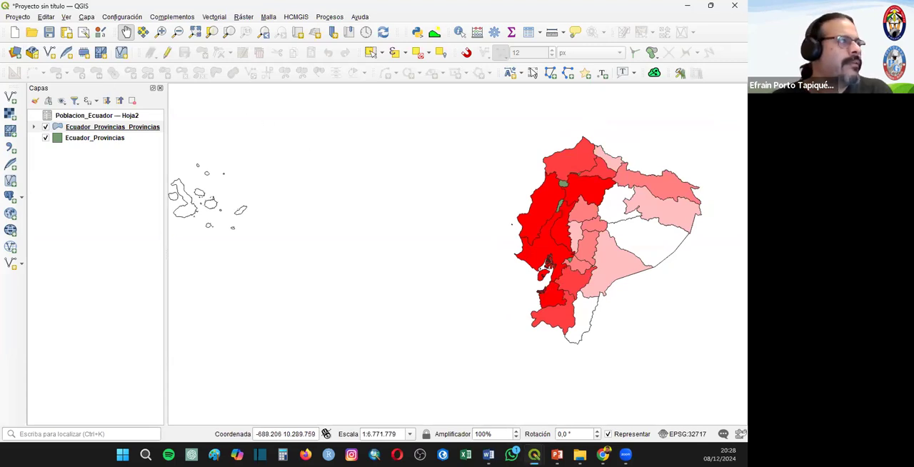
# - Start a new project, discarding the current one, and add the vector layer Mexico_Estados.shp from the Ejemplo_03 folder
pyautogui.click(14, 34)
pyautogui.click(374, 237)
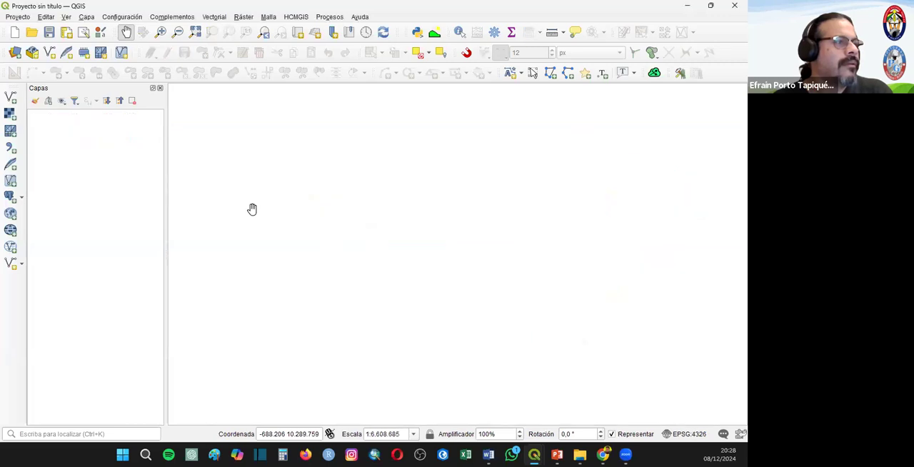
pyautogui.click(10, 98)
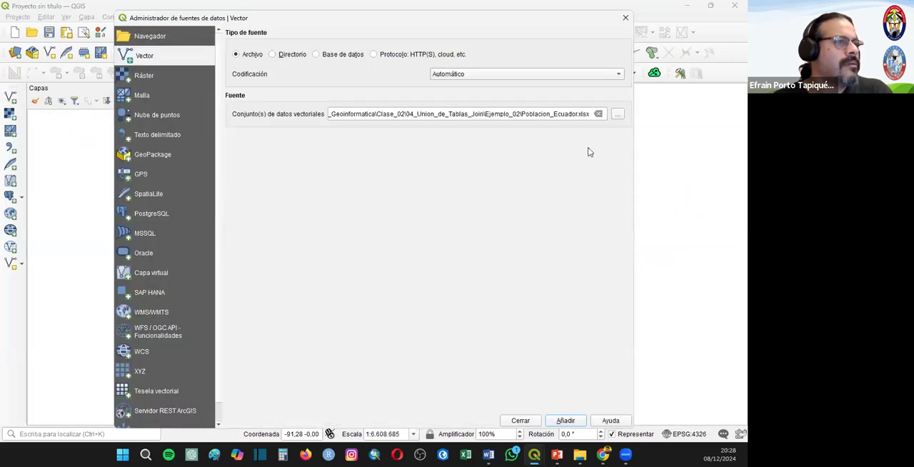
pyautogui.click(618, 115)
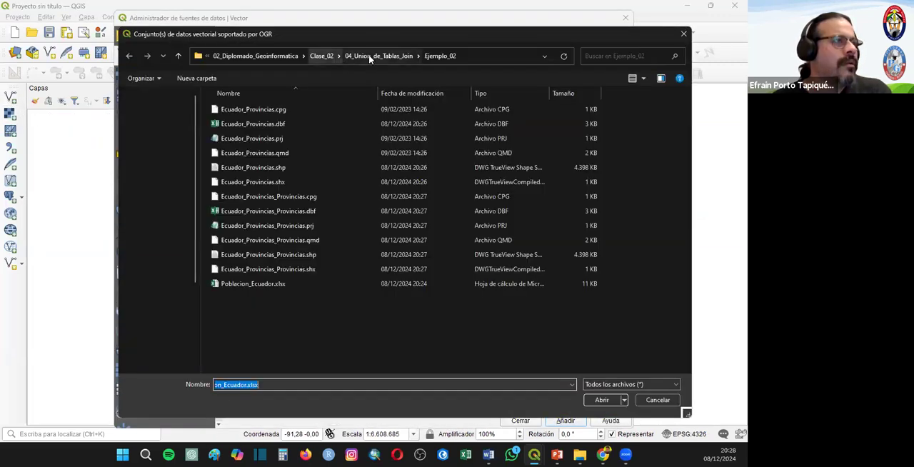
pyautogui.click(373, 56)
pyautogui.doubleClick(228, 140)
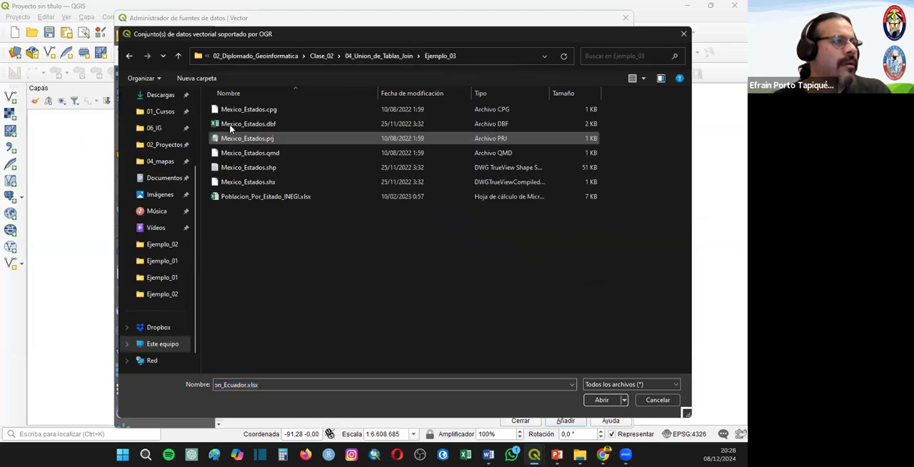
pyautogui.doubleClick(246, 167)
pyautogui.click(566, 421)
# - Review the Mexico_Estados attribute table sorted by NOM_ENT, then close it
pyautogui.click(93, 115)
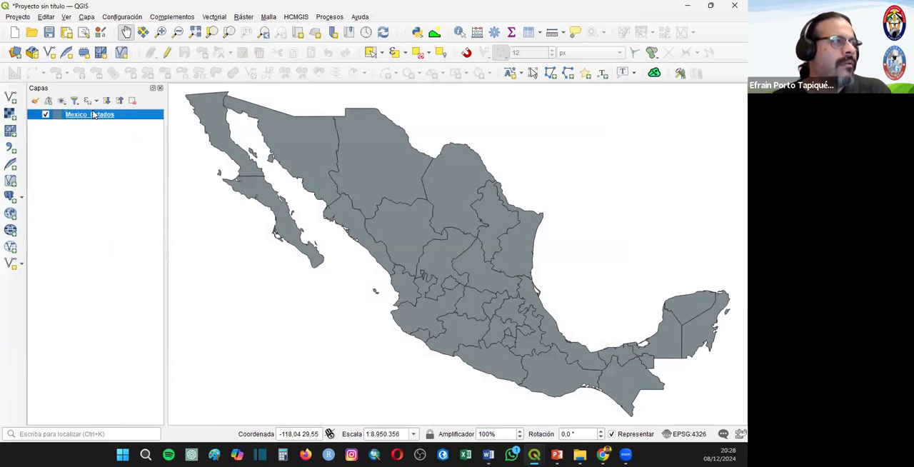
pyautogui.rightClick(92, 115)
pyautogui.click(140, 238)
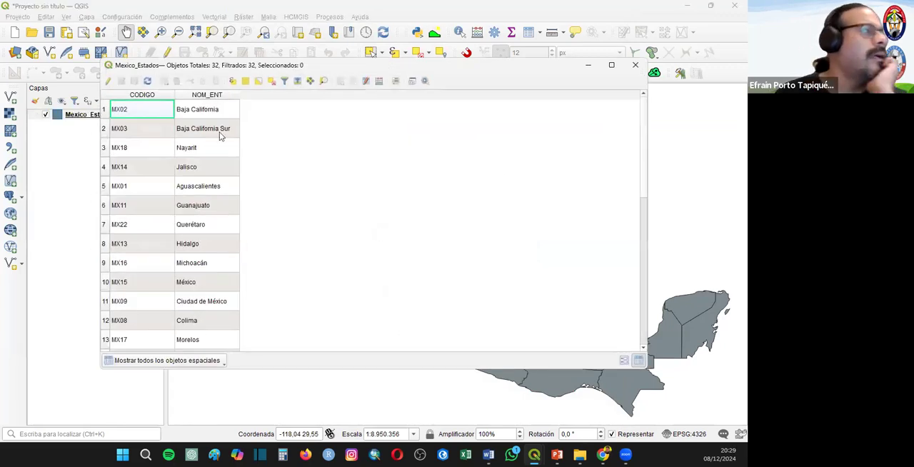
pyautogui.click(207, 95)
pyautogui.scroll(-6, 219, 255)
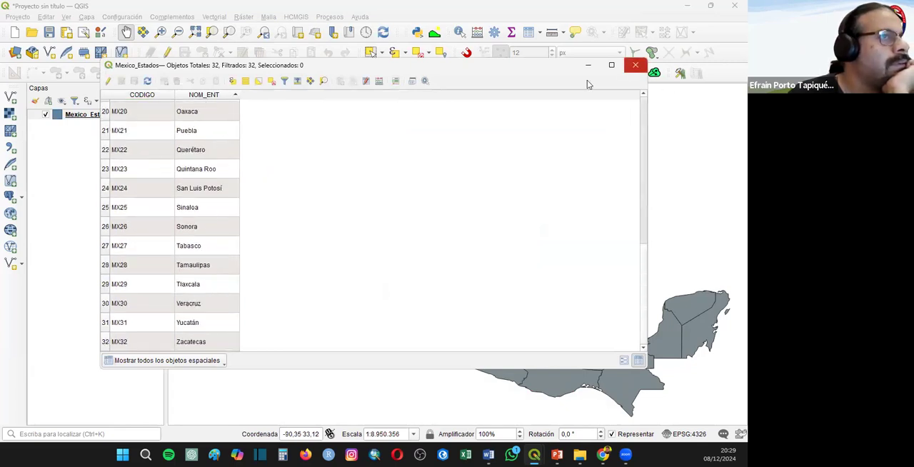
pyautogui.click(635, 64)
# - Add the Poblacion_Por_Estado_INEGI sheet from Poblacion_Por_Estado_INEGI.xlsx in Ejemplo_03 to the project as a table
pyautogui.click(11, 98)
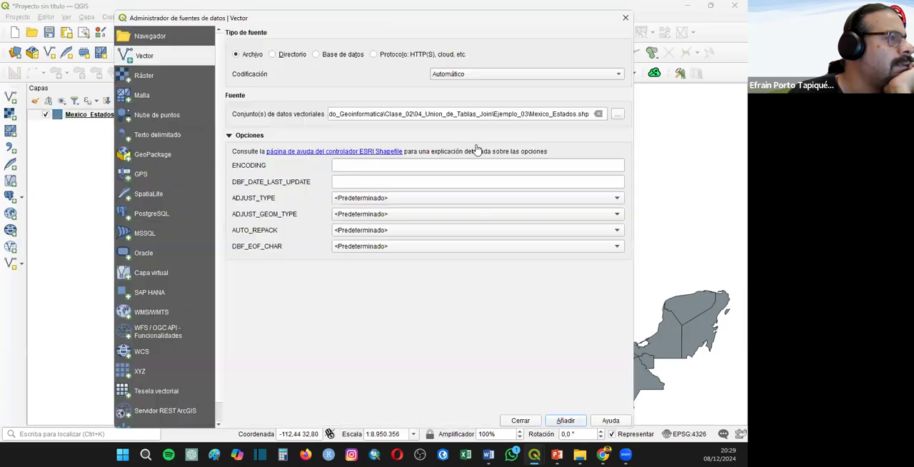
pyautogui.click(618, 114)
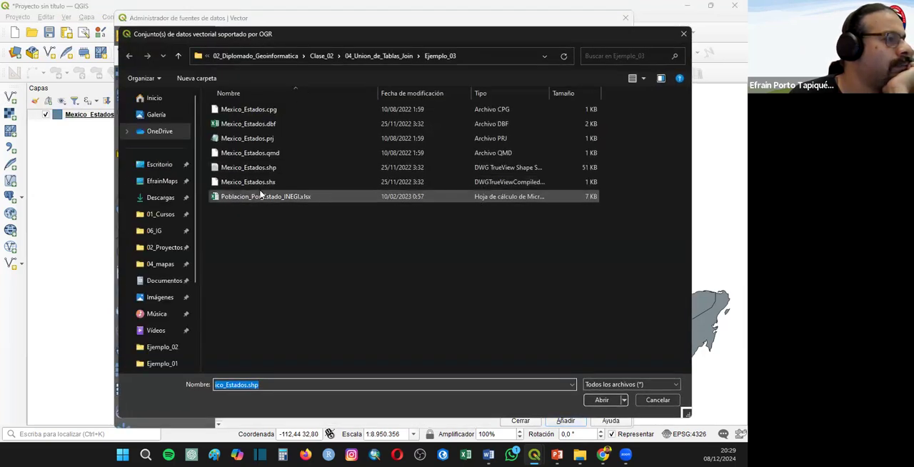
pyautogui.doubleClick(257, 198)
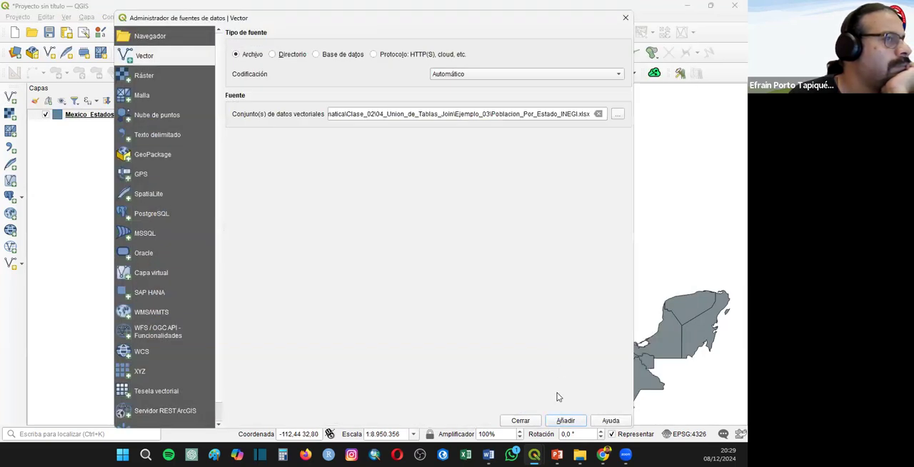
pyautogui.click(565, 421)
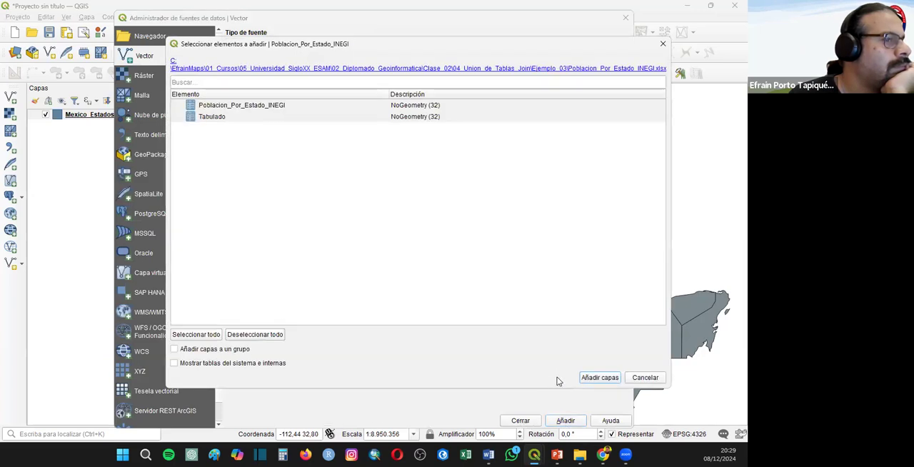
pyautogui.click(221, 107)
pyautogui.click(600, 377)
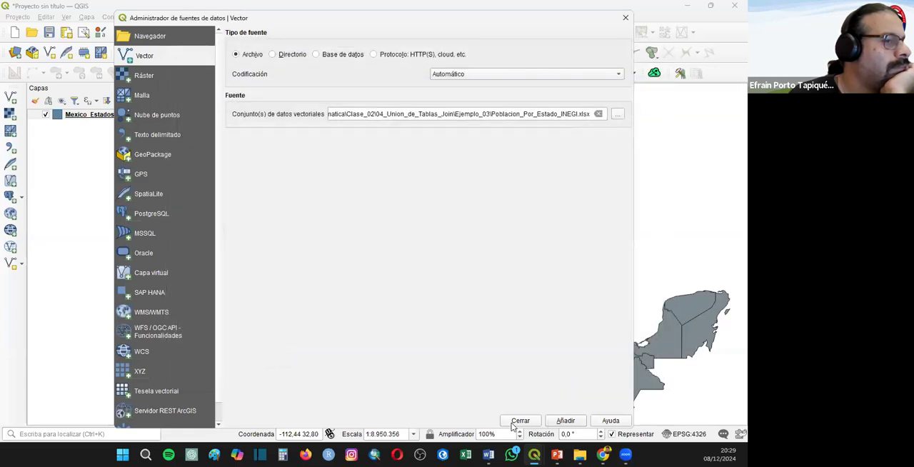
pyautogui.click(515, 422)
# - Review the fields of the Poblacion_Por_Estado_INEGI attribute table, then close it
pyautogui.rightClick(105, 120)
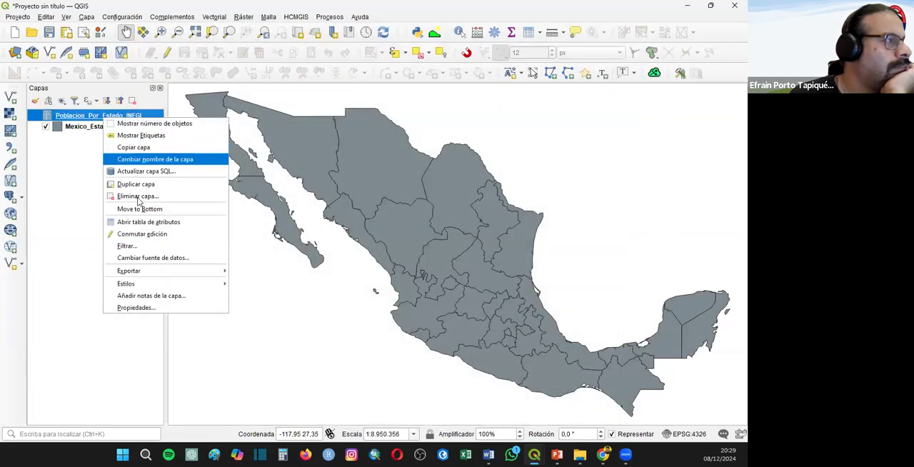
pyautogui.click(140, 227)
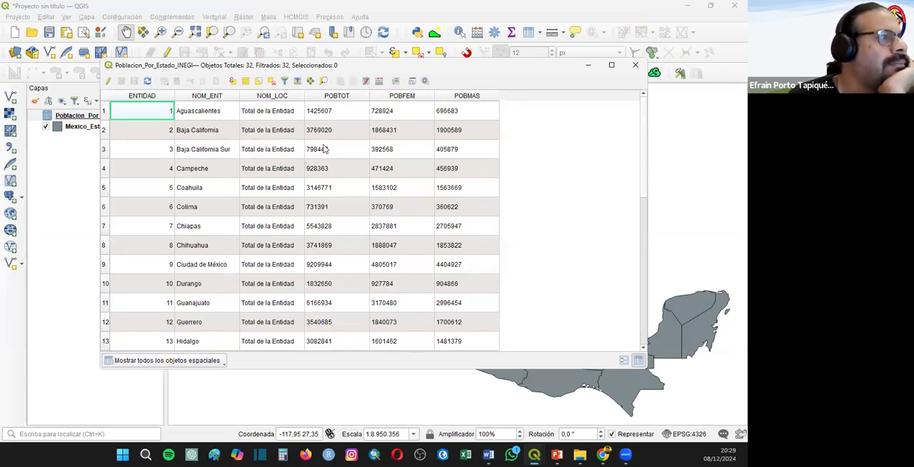
pyautogui.click(641, 65)
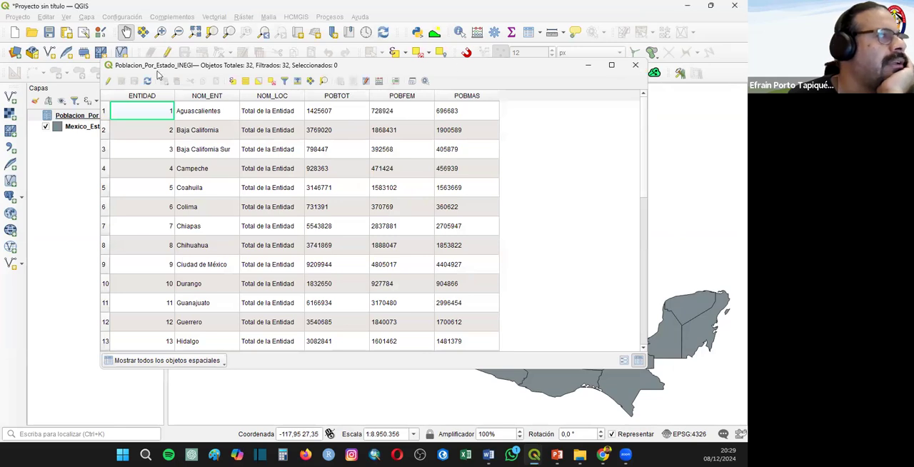
# - Set up a join on Mexico_Estados with the Poblacion_Por_Estado_INEGI table, using NOM_ENT as both join field and target field
pyautogui.rightClick(87, 126)
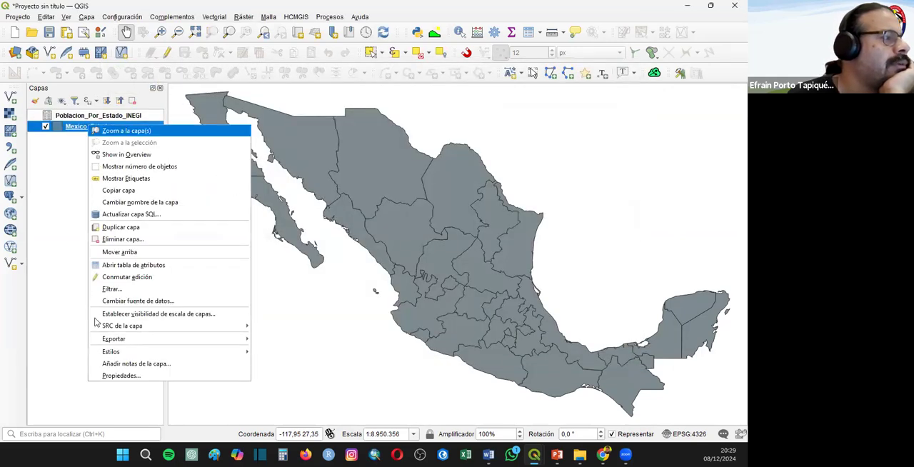
pyautogui.click(120, 376)
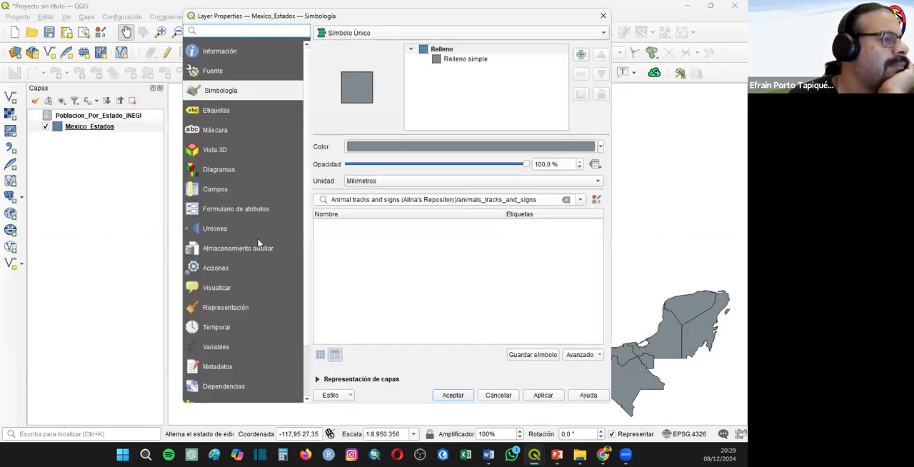
pyautogui.click(216, 230)
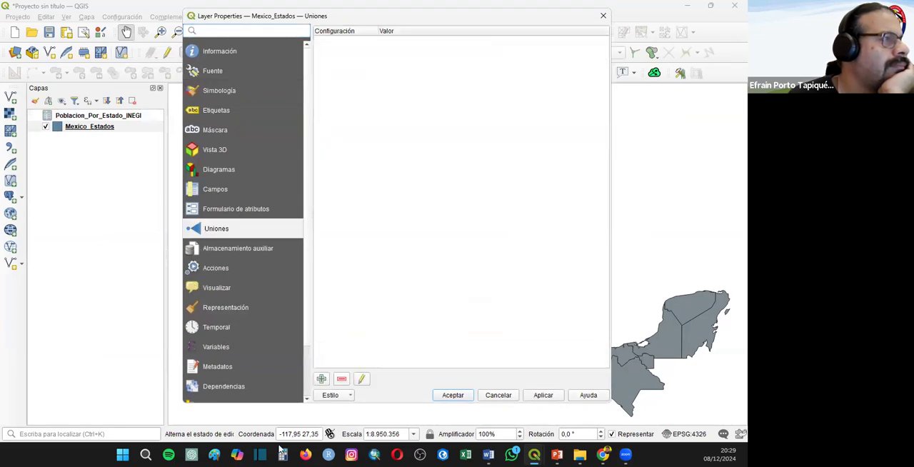
pyautogui.click(321, 379)
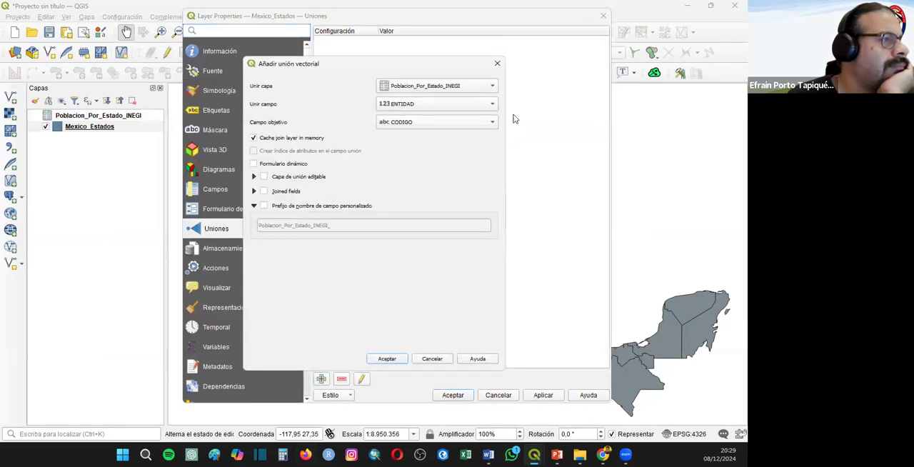
pyautogui.click(400, 123)
pyautogui.click(402, 136)
pyautogui.click(401, 106)
pyautogui.click(402, 114)
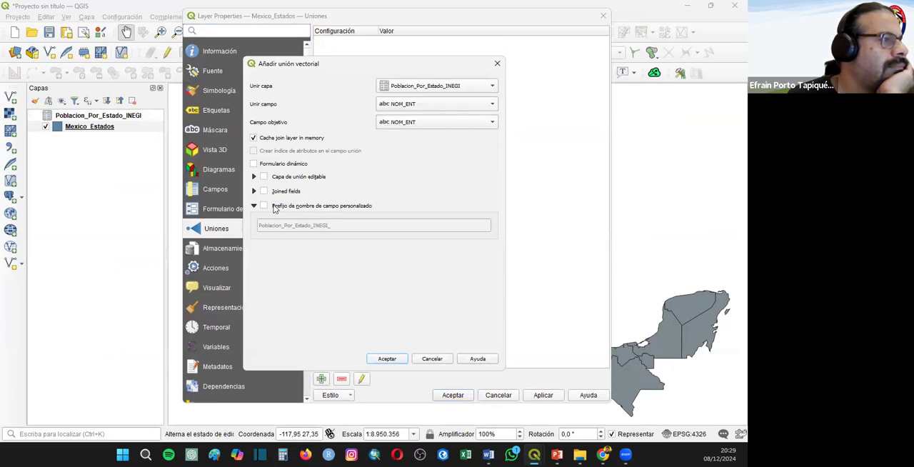
# - Give the join an empty custom field name prefix and apply it to the Mexico_Estados layer
pyautogui.click(274, 207)
pyautogui.doubleClick(250, 223)
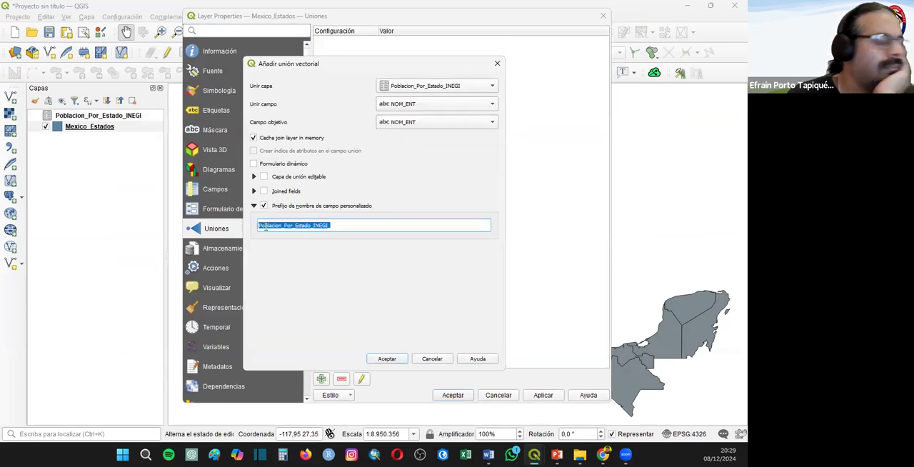
pyautogui.press('BackSpace')
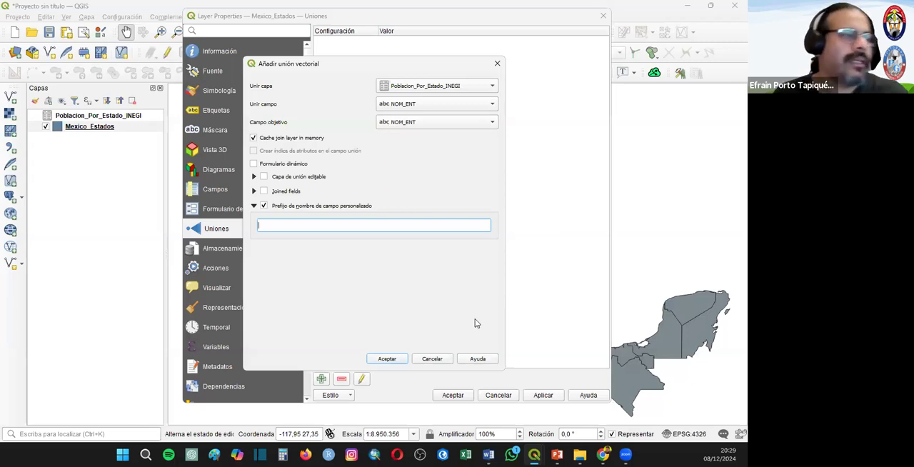
pyautogui.click(387, 359)
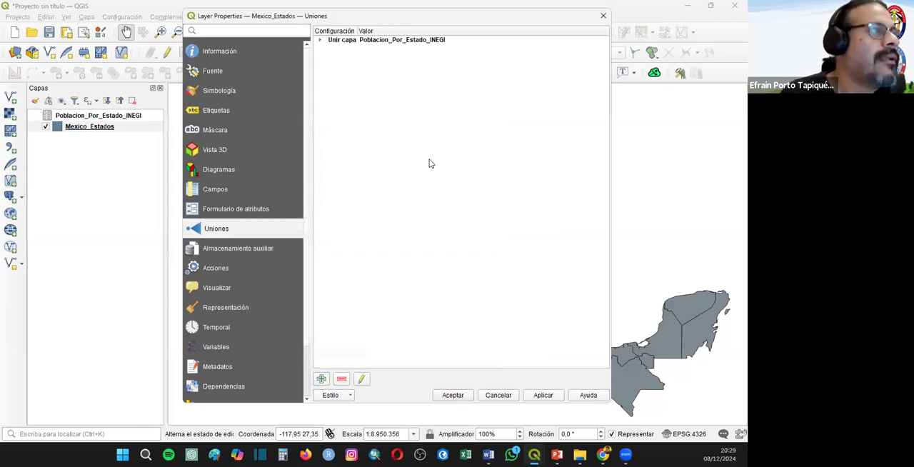
pyautogui.click(465, 395)
# - Review the joined population fields in the Mexico_Estados attribute table, then close it
pyautogui.rightClick(86, 126)
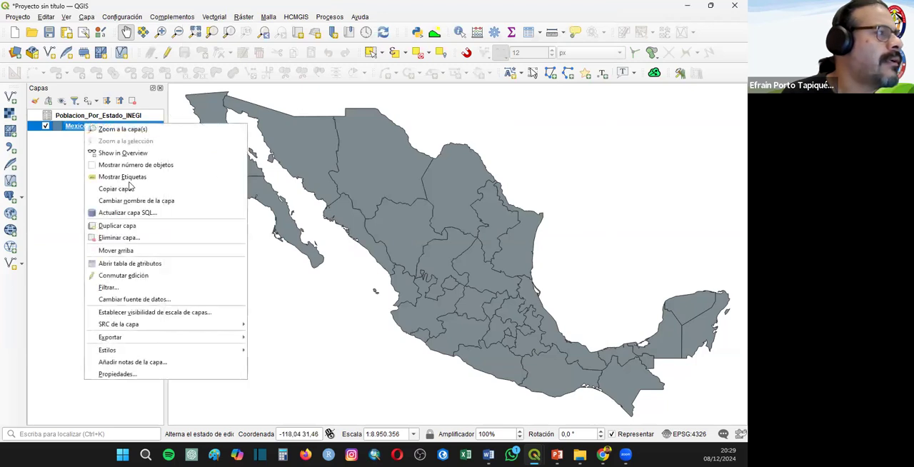
pyautogui.click(136, 264)
pyautogui.moveTo(643, 143); pyautogui.dragTo(657, 357)
pyautogui.moveTo(652, 175); pyautogui.dragTo(632, 94)
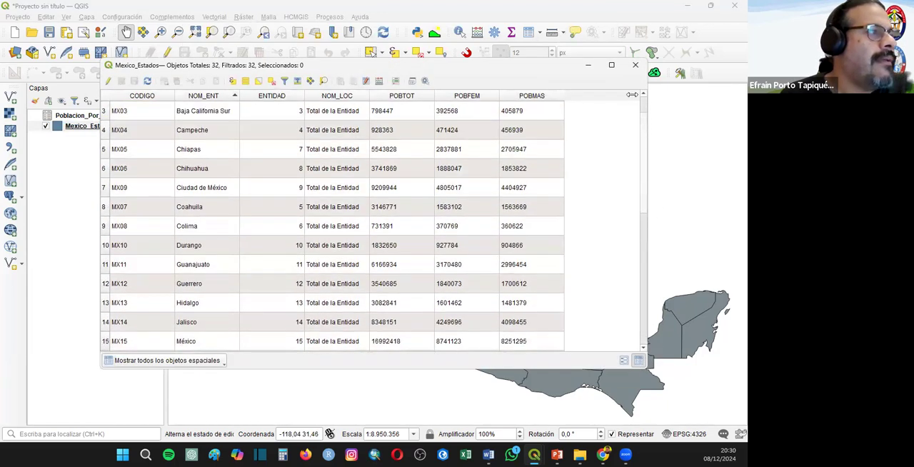
pyautogui.click(637, 65)
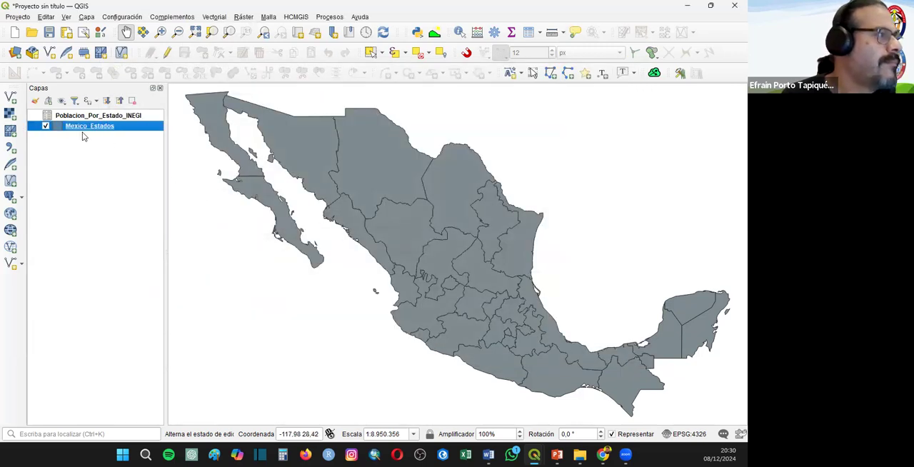
pyautogui.rightClick(92, 126)
pyautogui.click(193, 370)
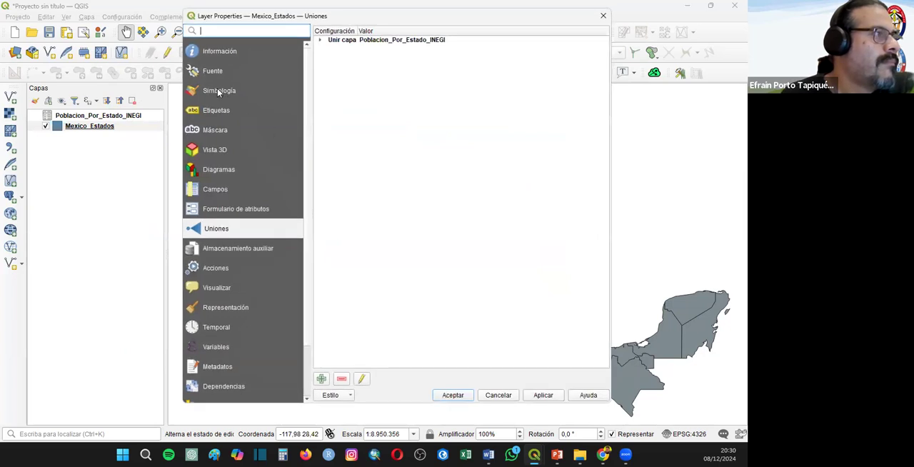
pyautogui.click(219, 91)
pyautogui.click(353, 31)
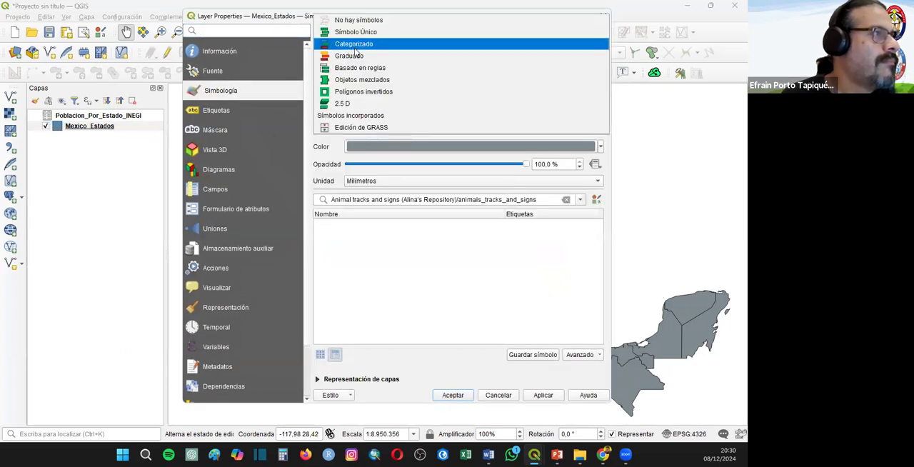
pyautogui.click(355, 56)
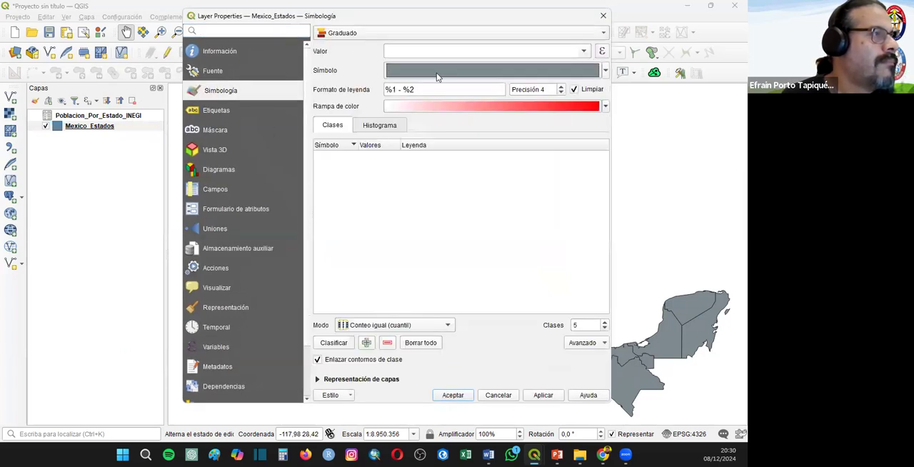
pyautogui.click(583, 50)
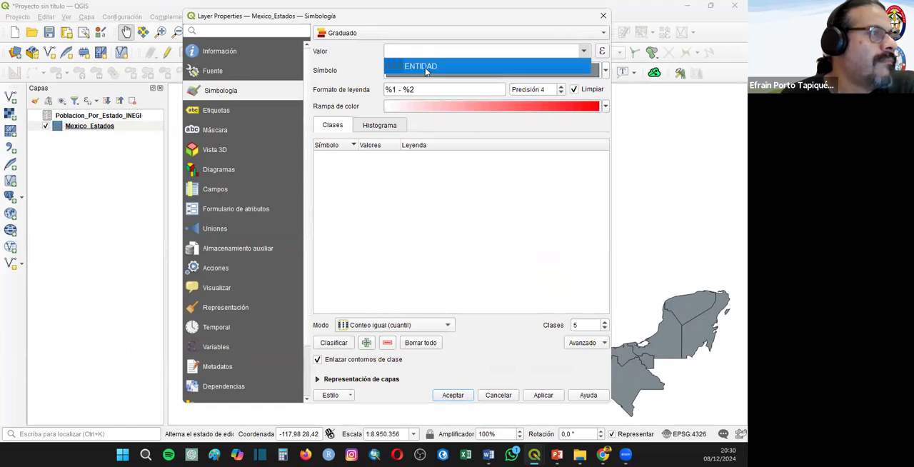
pyautogui.click(426, 67)
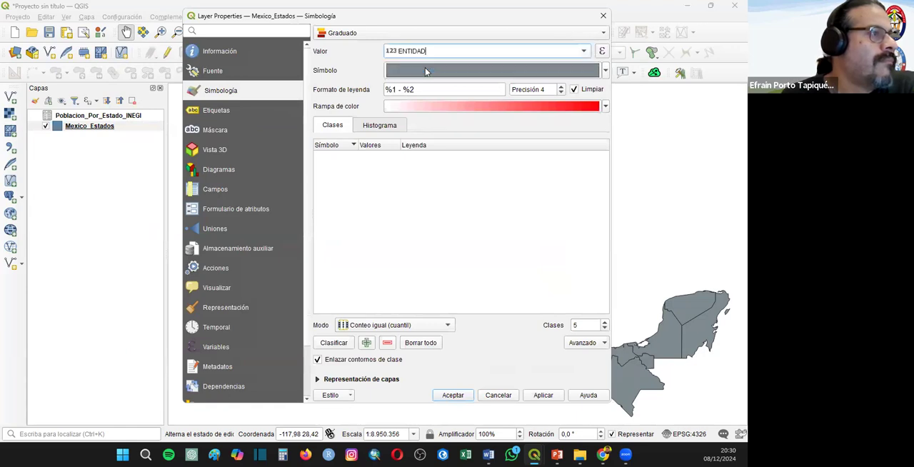
pyautogui.click(600, 33)
pyautogui.click(493, 29)
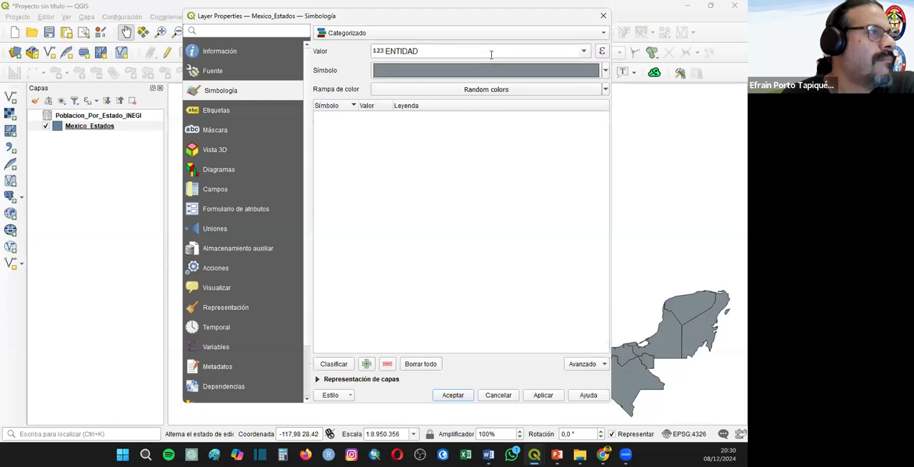
pyautogui.click(603, 16)
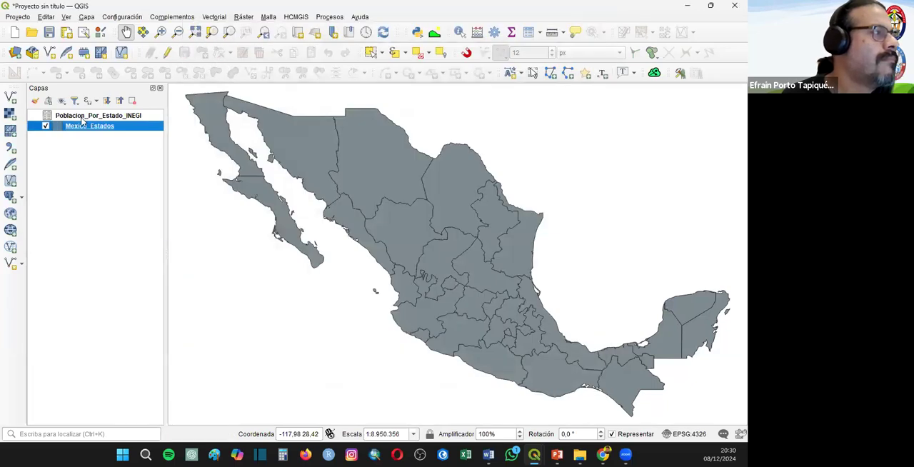
# - Open the Mexico_Estados attribute table to check the joined population fields
pyautogui.rightClick(81, 126)
pyautogui.click(117, 266)
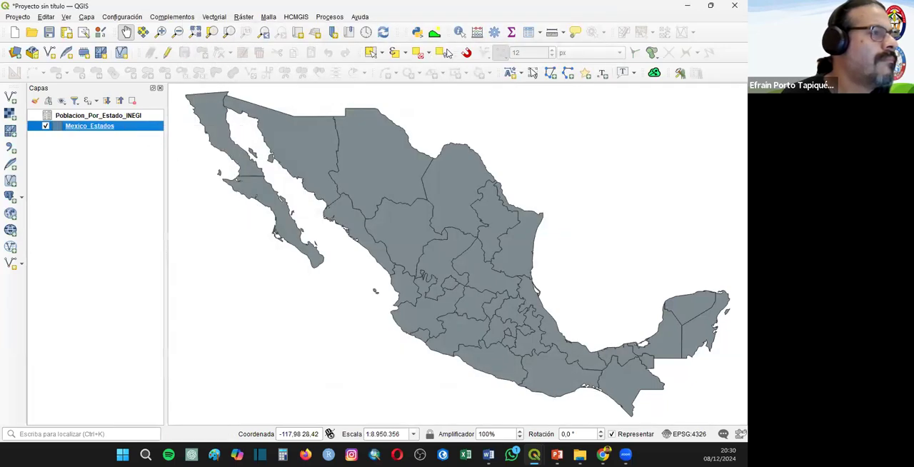
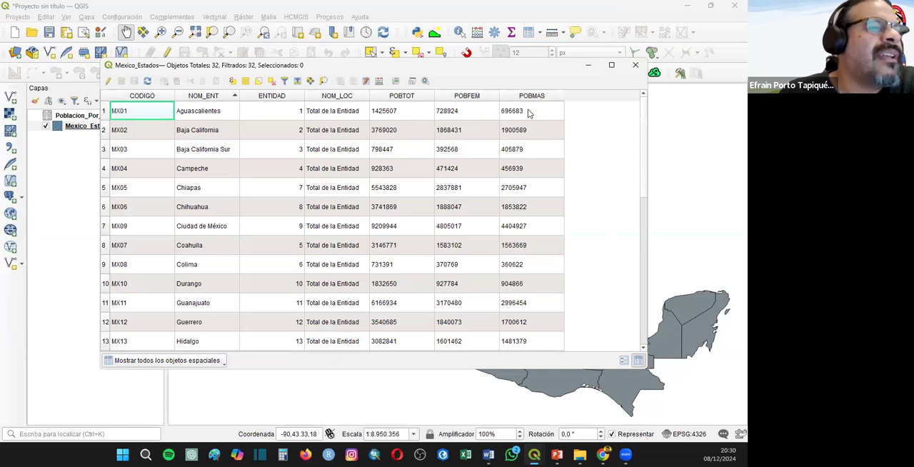
# - Close the Mexico_Estados attribute table and remove the Poblacion_Por_Estado_INEGI layer from the project
pyautogui.click(635, 65)
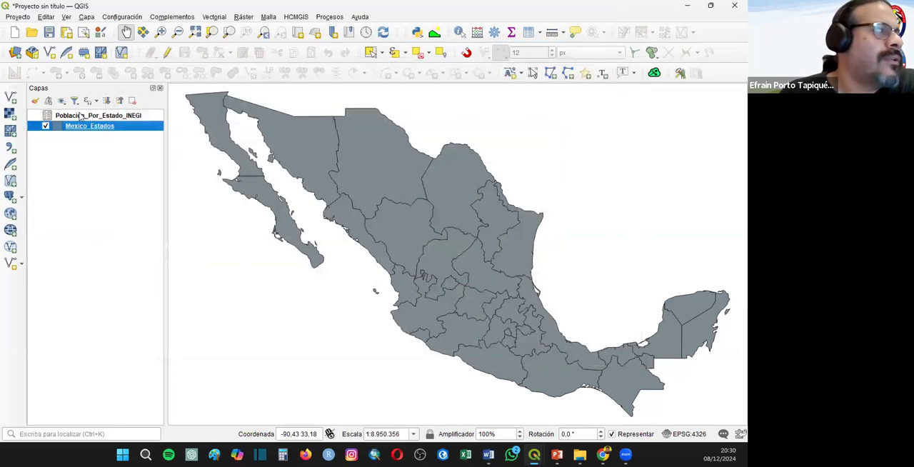
pyautogui.rightClick(81, 116)
pyautogui.click(105, 194)
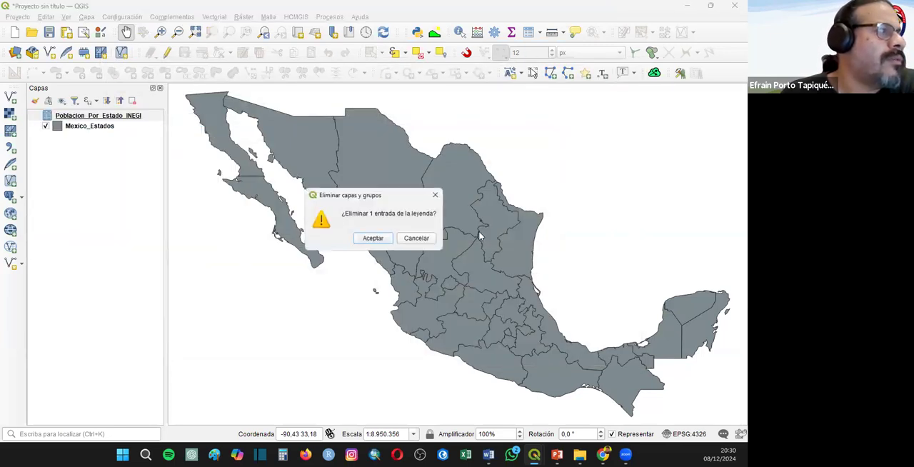
pyautogui.click(362, 239)
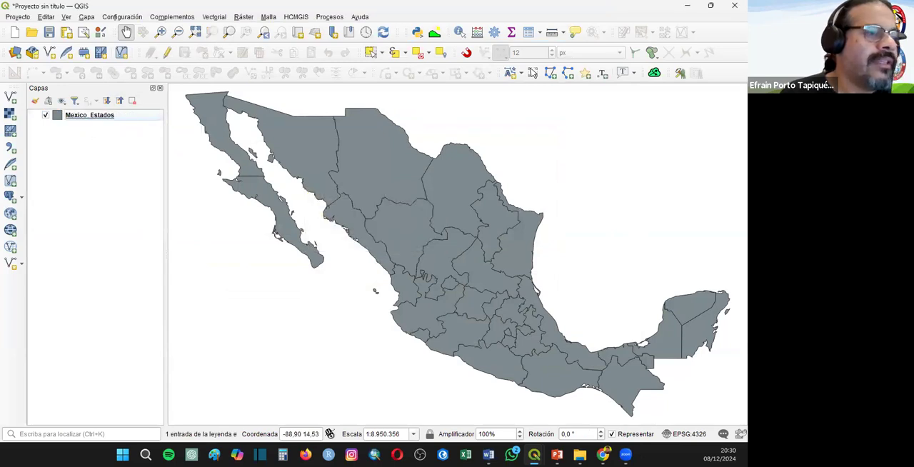
# - Switch to the Poblacion_Por_Estado_INEGI.xlsx workbook in Excel and compare its Tabulado and Poblacion_Por_Estado_INEGI sheets
pyautogui.moveTo(579, 454)
pyautogui.click(566, 427)
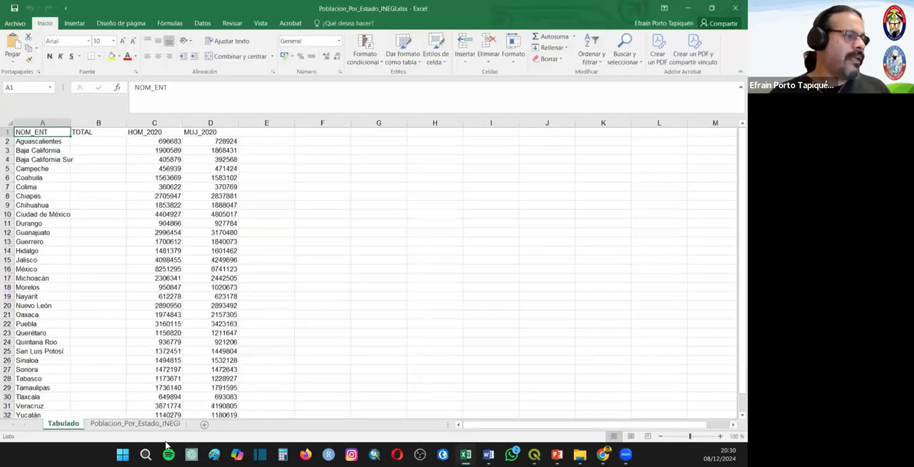
pyautogui.click(146, 425)
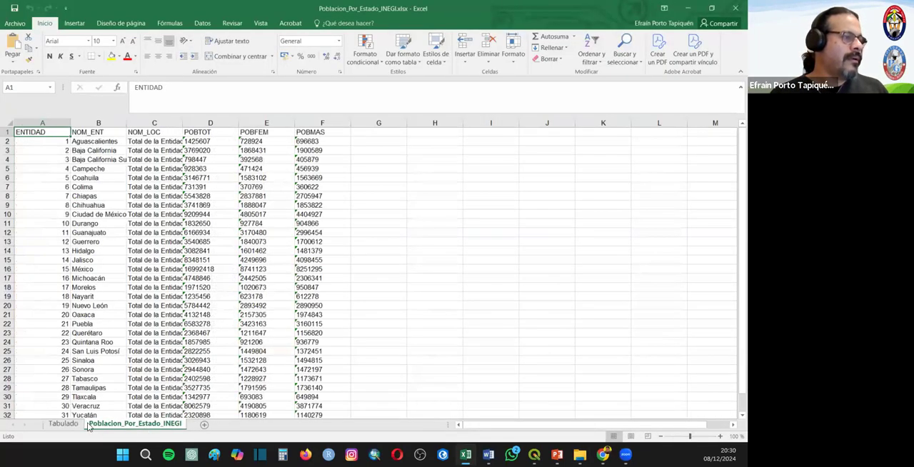
pyautogui.click(62, 425)
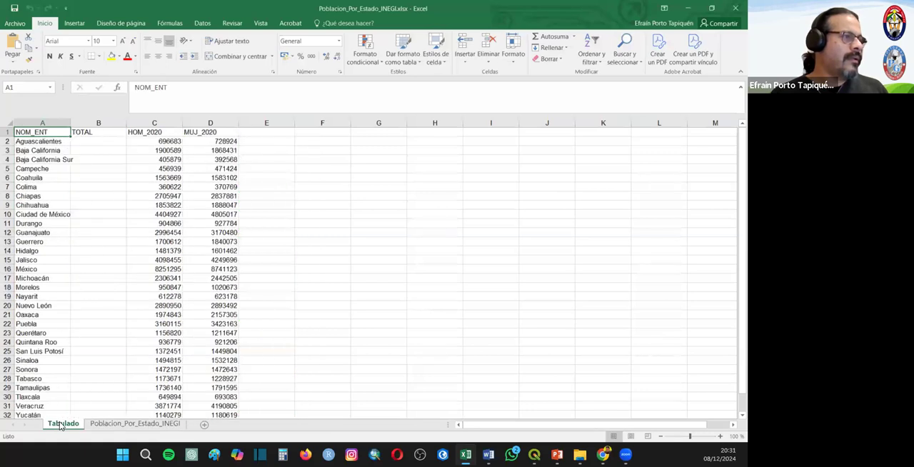
pyautogui.click(142, 425)
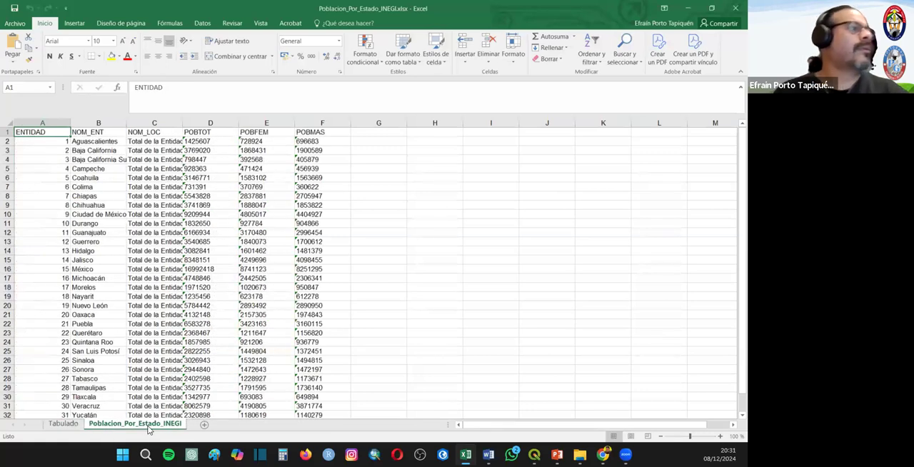
pyautogui.click(62, 426)
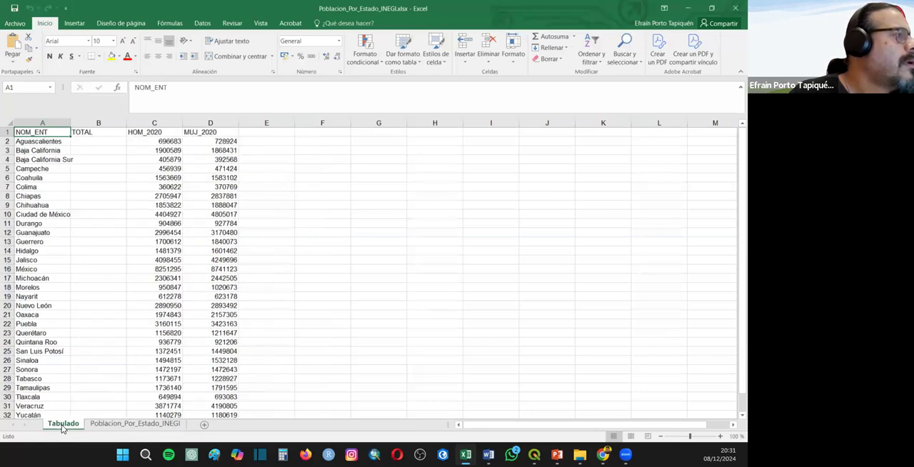
pyautogui.click(100, 428)
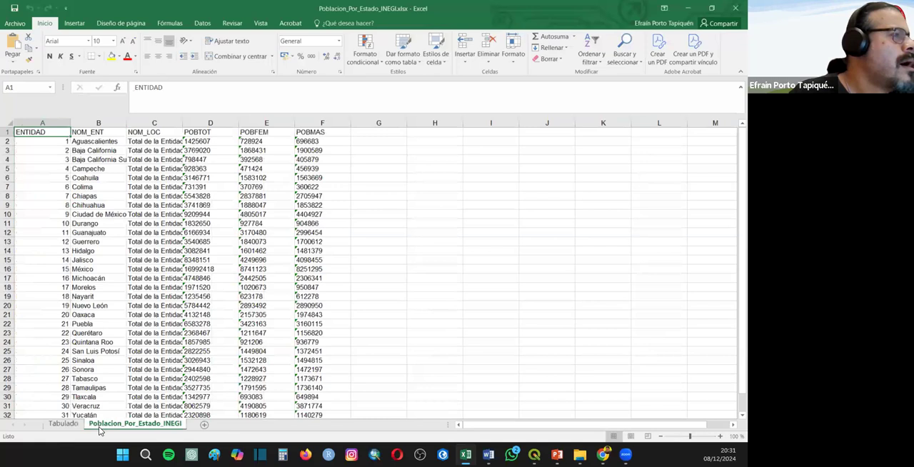
pyautogui.moveTo(193, 141); pyautogui.dragTo(346, 343)
pyautogui.moveTo(264, 260); pyautogui.dragTo(262, 273)
pyautogui.scroll(8, 286, 253)
pyautogui.click(302, 235)
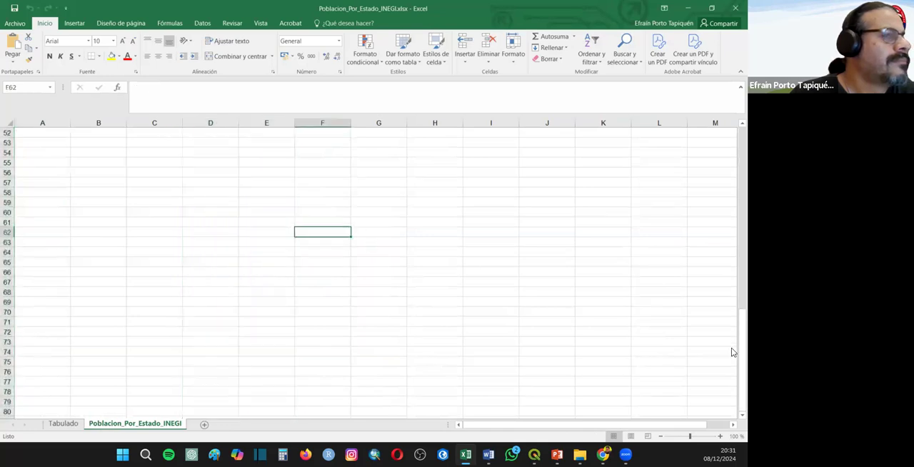
pyautogui.moveTo(731, 343); pyautogui.dragTo(731, 118)
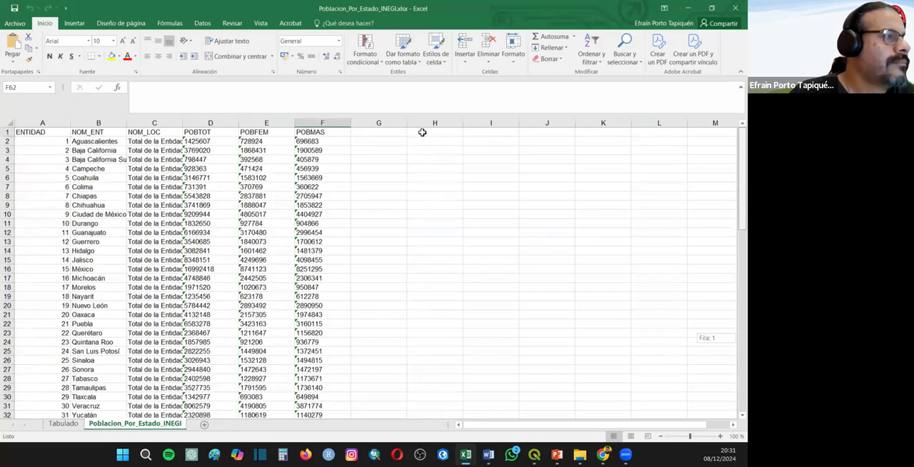
# - Apply the Number format to the POBTOT, POBFEM and POBMAS values in D2:F33 and convert the text-stored cells to numbers
pyautogui.moveTo(194, 142); pyautogui.dragTo(314, 379)
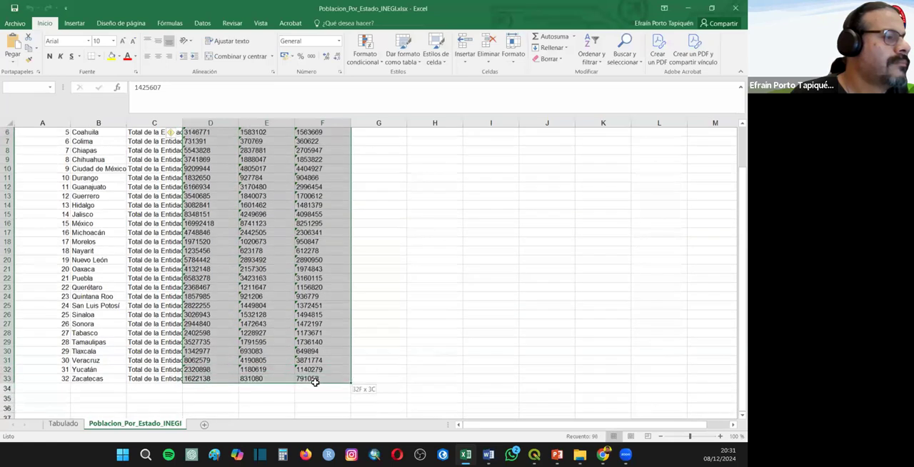
pyautogui.rightClick(273, 330)
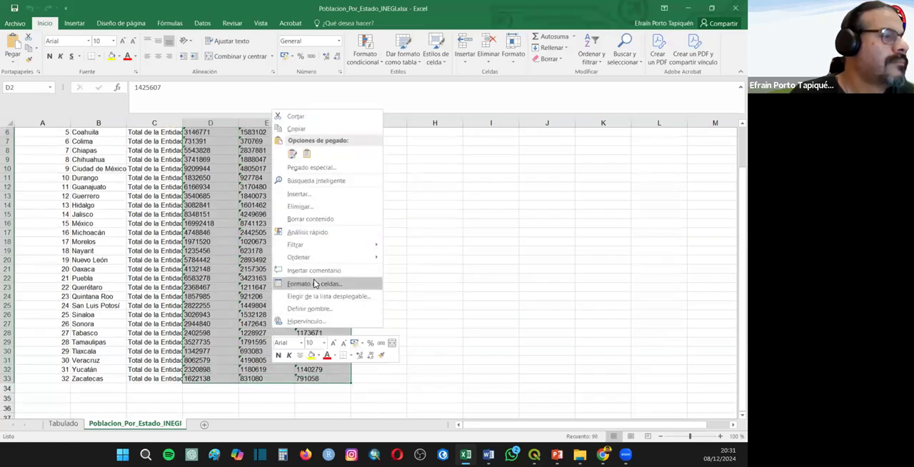
pyautogui.click(314, 284)
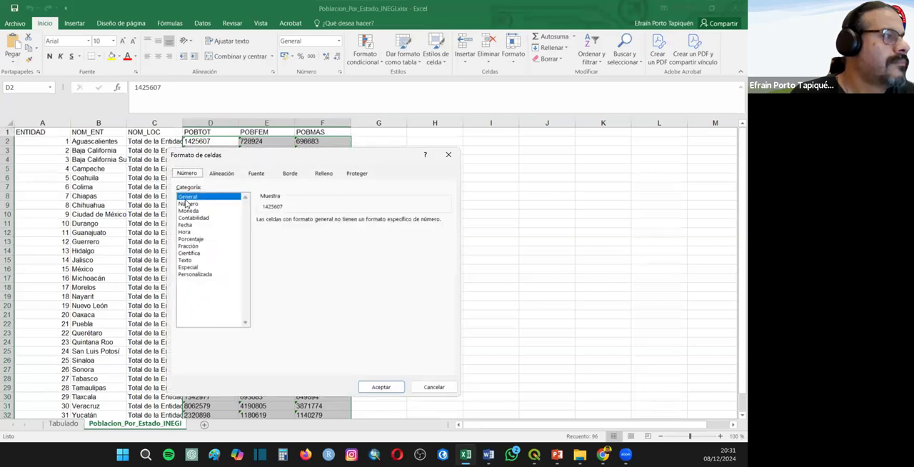
pyautogui.click(189, 204)
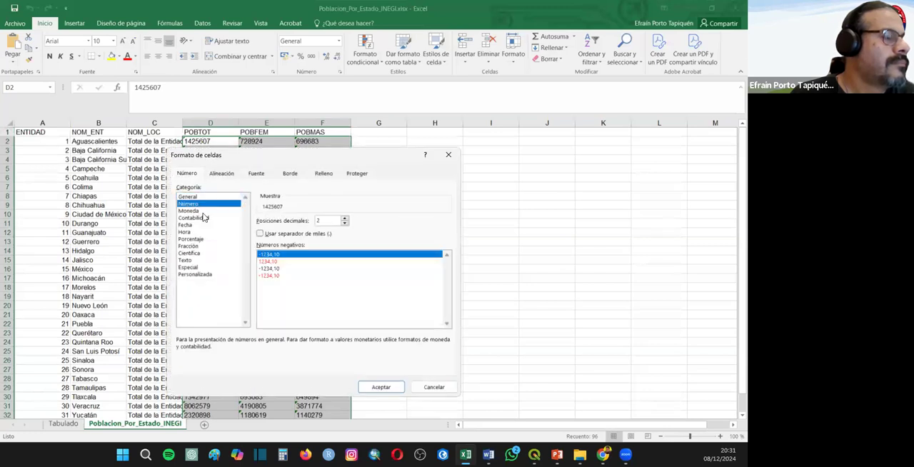
pyautogui.click(295, 236)
pyautogui.click(382, 386)
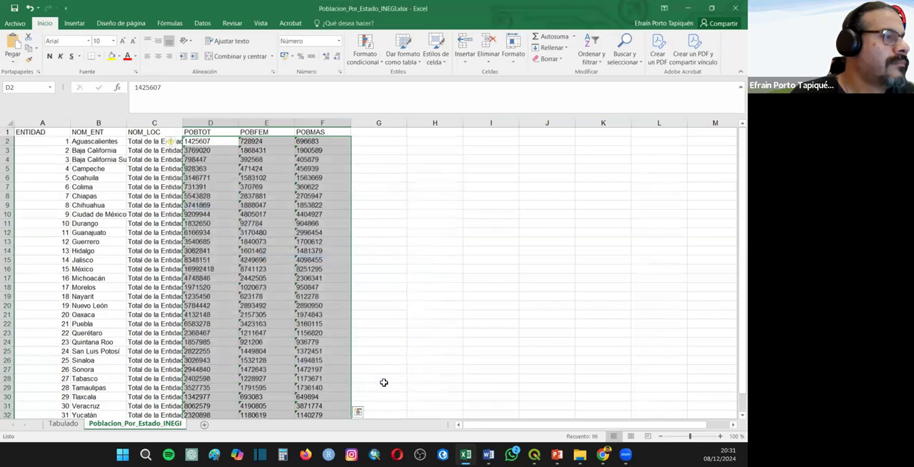
pyautogui.click(175, 142)
pyautogui.click(191, 170)
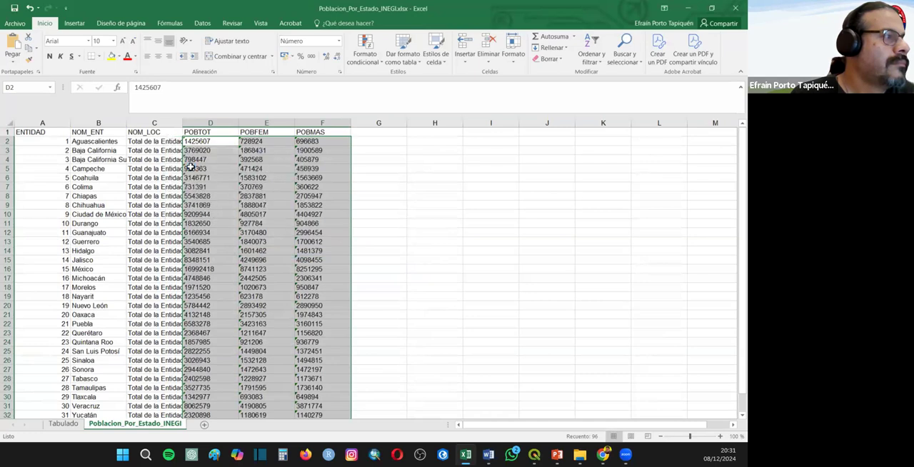
pyautogui.click(373, 217)
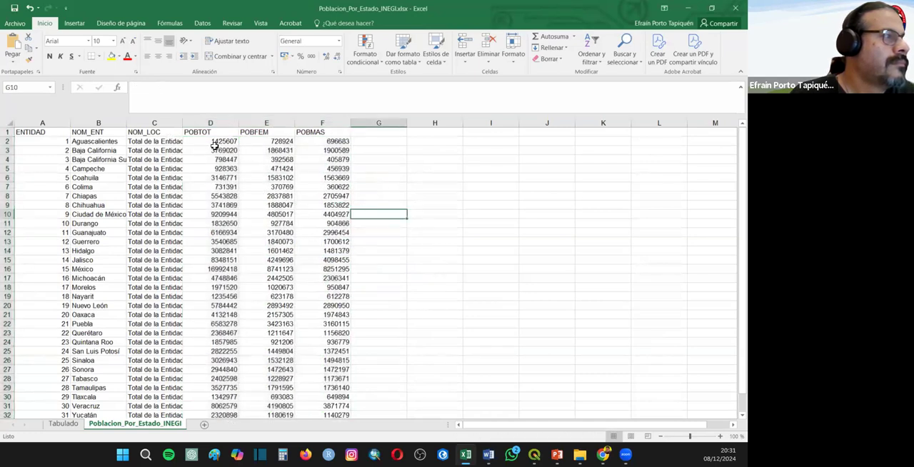
# - Format D2:F33 as Number with a thousands separator and 0 decimal places, and close the workbook
pyautogui.moveTo(193, 140); pyautogui.dragTo(314, 397)
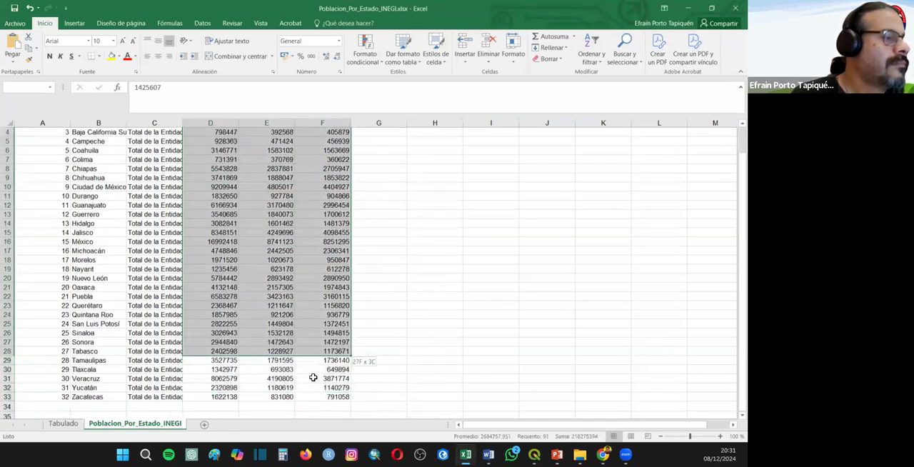
pyautogui.rightClick(291, 345)
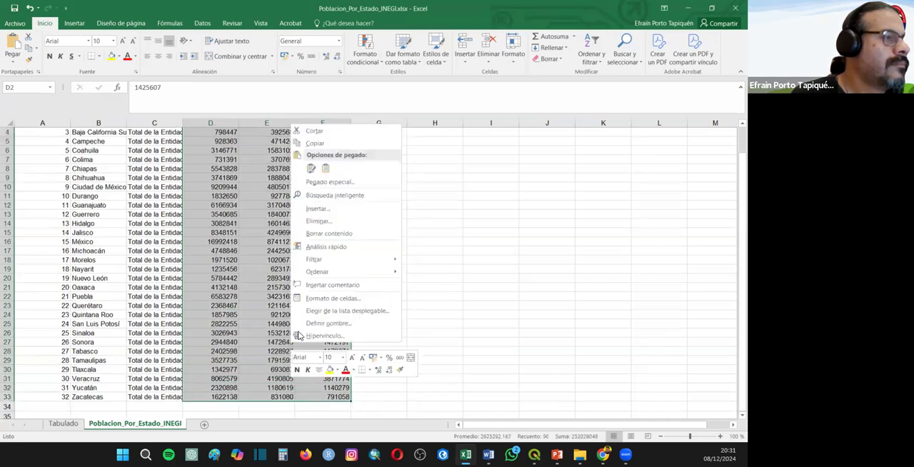
pyautogui.scroll(1, 251, 218)
pyautogui.hotkey('ctrl', '1')
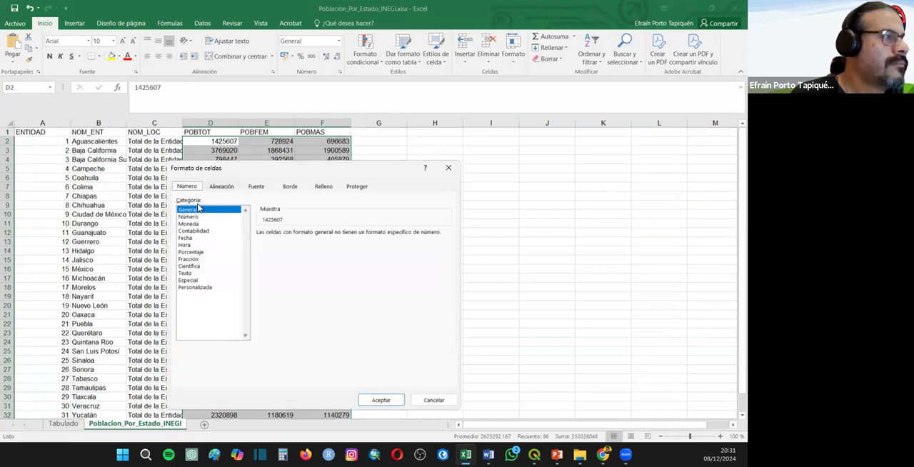
pyautogui.click(189, 216)
pyautogui.click(261, 246)
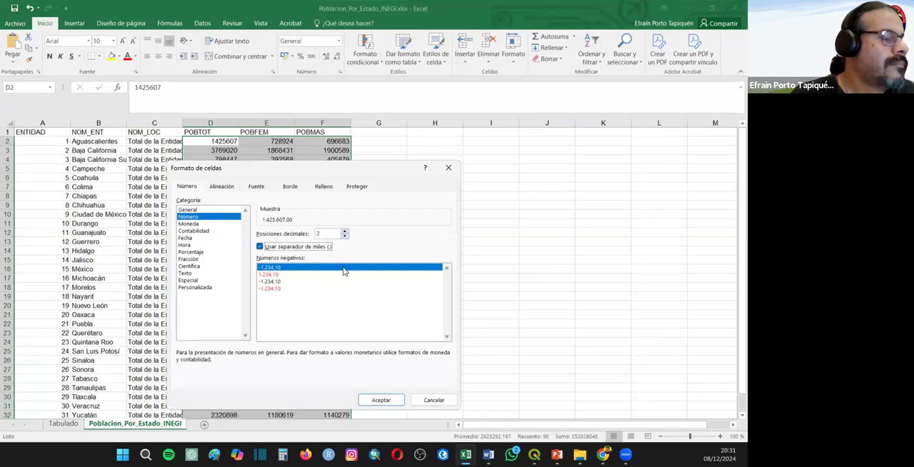
pyautogui.doubleClick(344, 236)
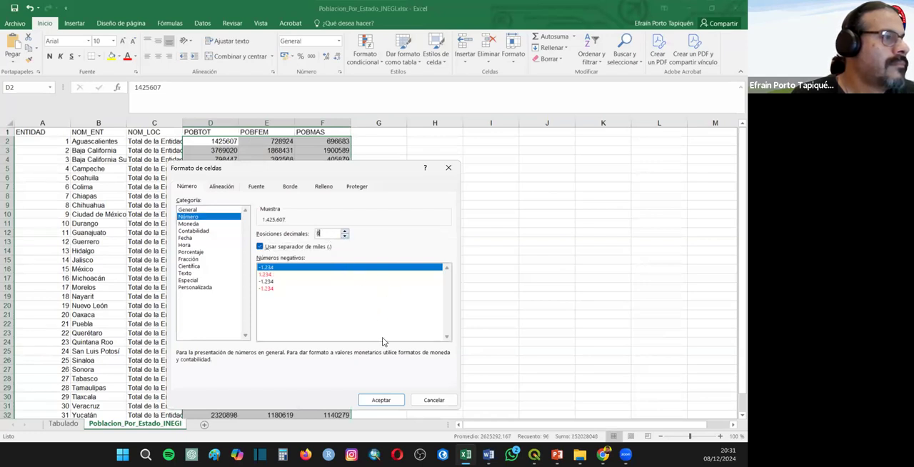
pyautogui.click(381, 400)
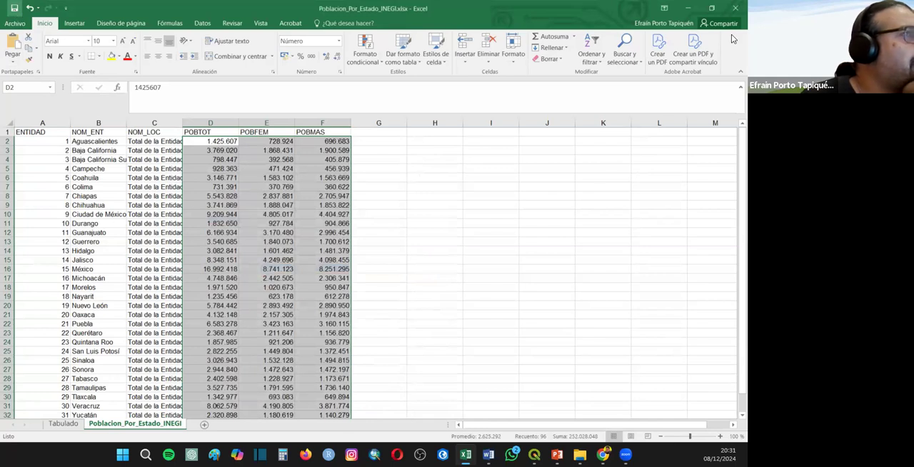
pyautogui.click(735, 9)
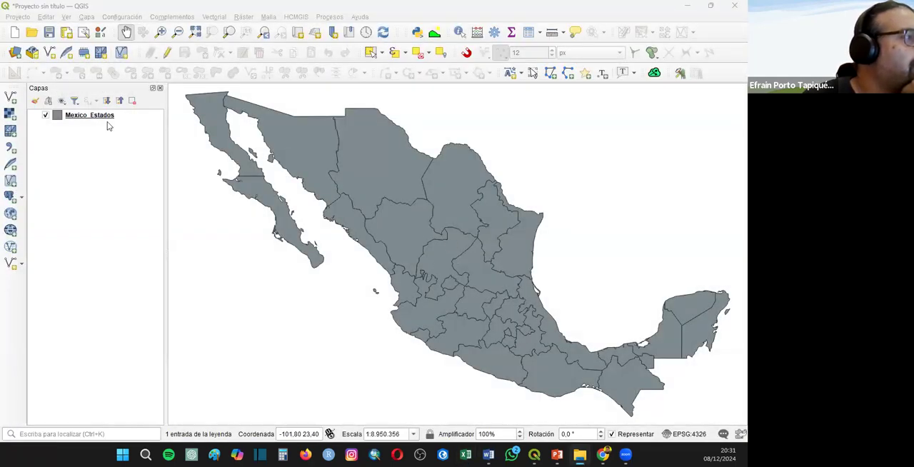
# - In QGIS, add the Poblacion_Por_Estado_INEGI sheet from Poblacion_Por_Estado_INEGI.xlsx as a vector layer
pyautogui.click(10, 96)
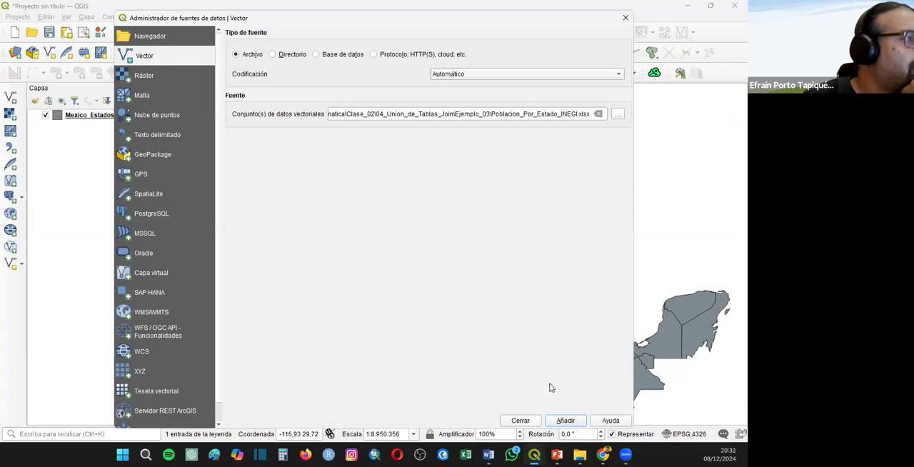
pyautogui.click(563, 421)
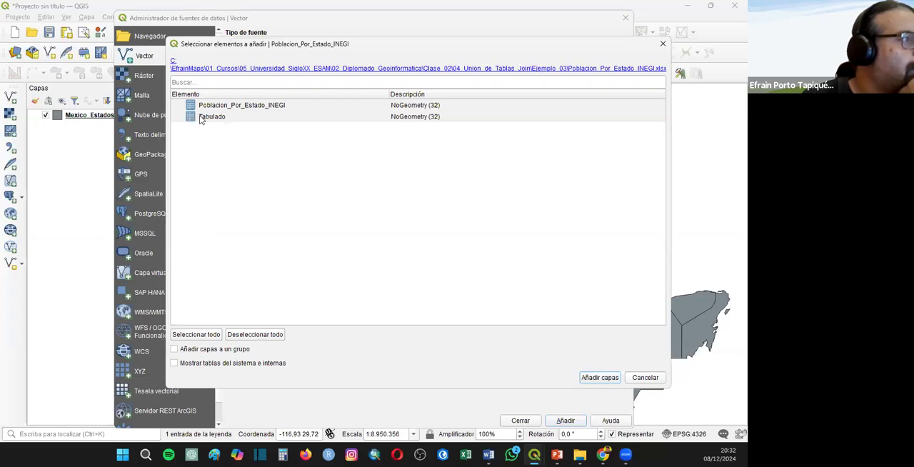
pyautogui.click(218, 109)
pyautogui.click(600, 377)
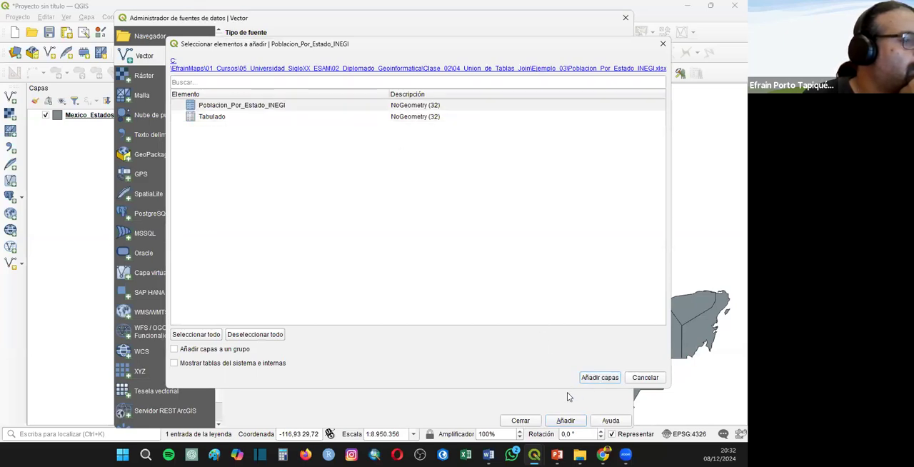
pyautogui.click(518, 421)
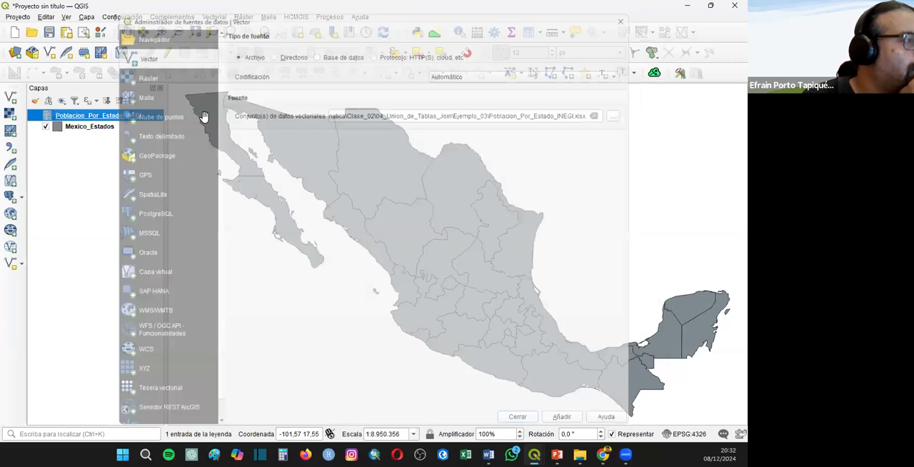
# - Check the population fields in the attribute table of the Poblacion_Por_Estado_INEGI layer and close it
pyautogui.rightClick(117, 118)
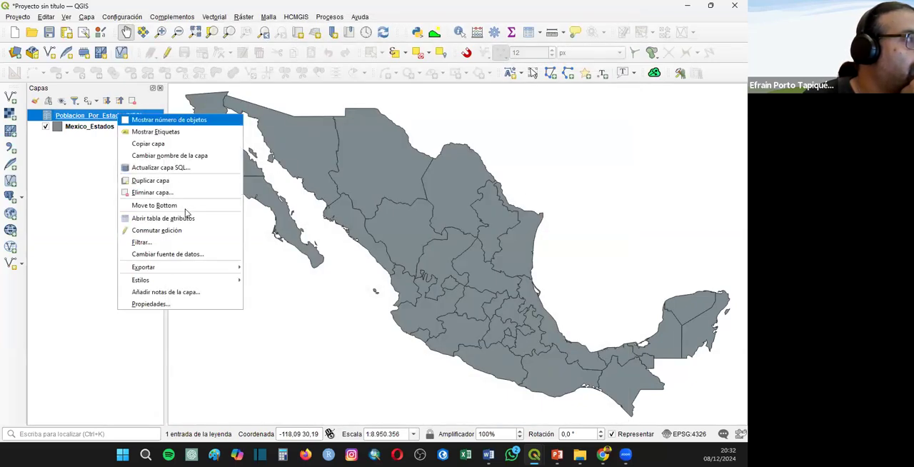
pyautogui.click(187, 217)
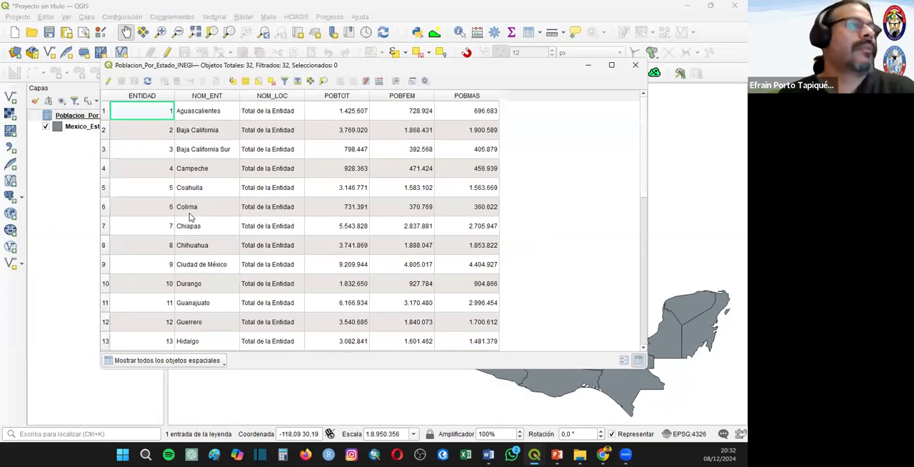
pyautogui.click(636, 65)
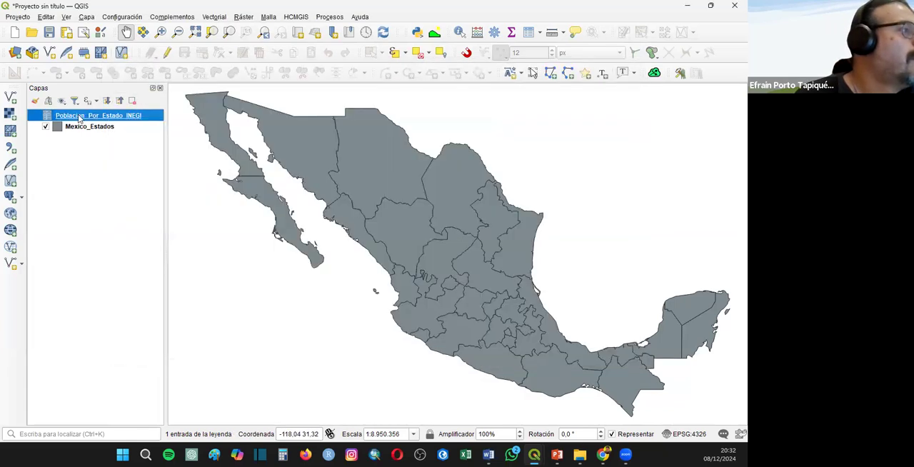
# - Start a vector join on the Mexico_Estados layer with Poblacion_Por_Estado_INEGI, using NOM_ENT as both join field and target field
pyautogui.rightClick(80, 118)
pyautogui.click(67, 127)
pyautogui.rightClick(66, 125)
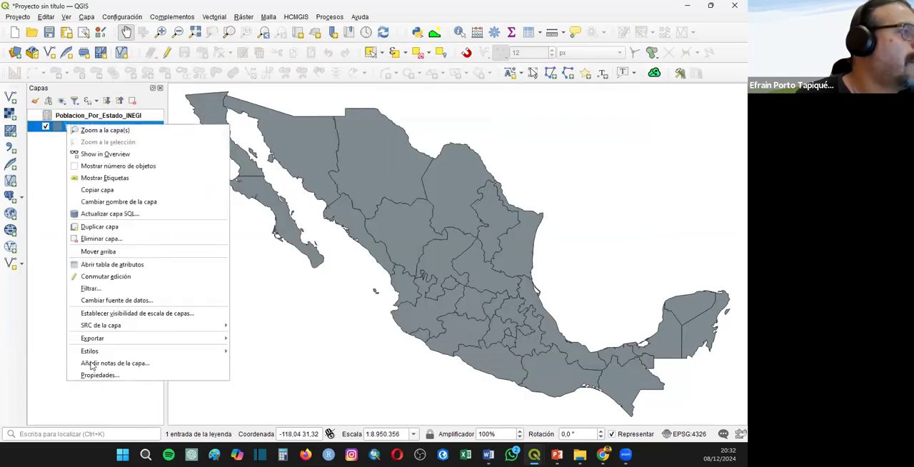
pyautogui.click(92, 375)
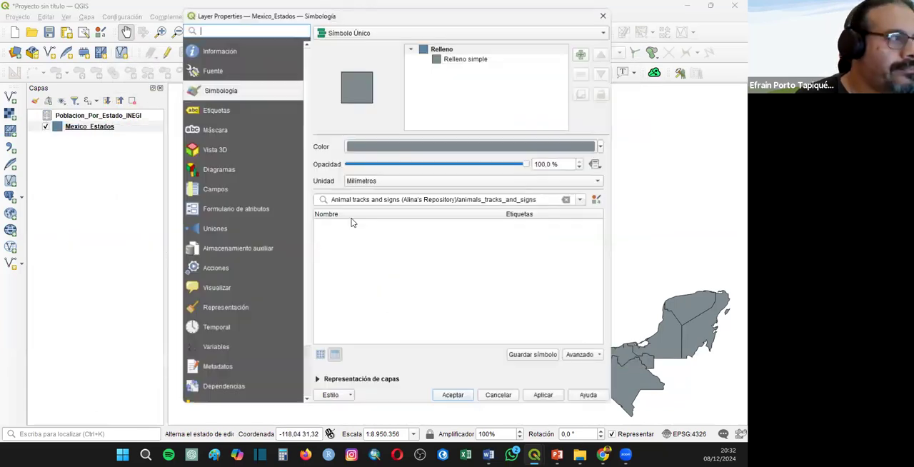
pyautogui.click(211, 228)
pyautogui.click(321, 379)
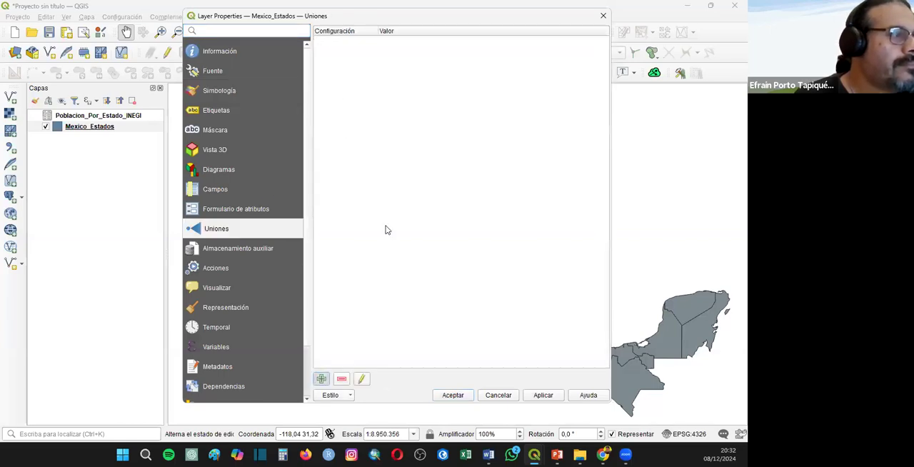
pyautogui.click(410, 106)
pyautogui.click(410, 116)
pyautogui.click(410, 122)
pyautogui.click(410, 135)
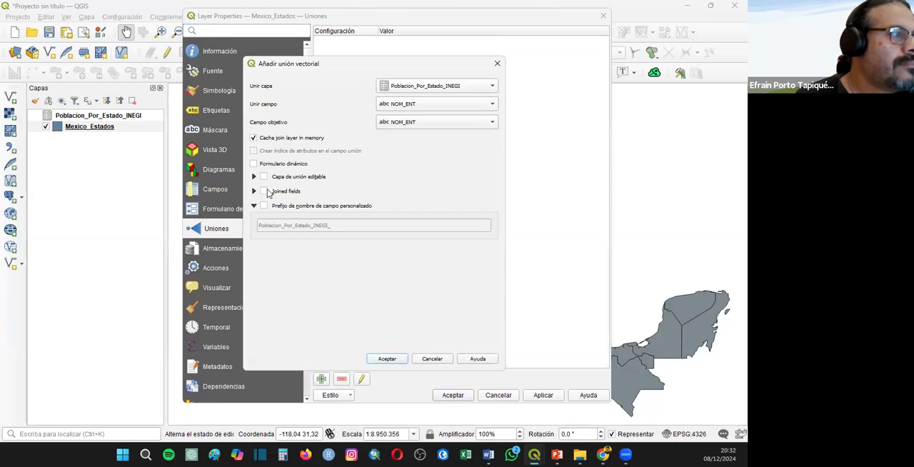
# - Enable the custom field name prefix for the join, leave it empty, and apply the join to Mexico_Estados
pyautogui.click(271, 207)
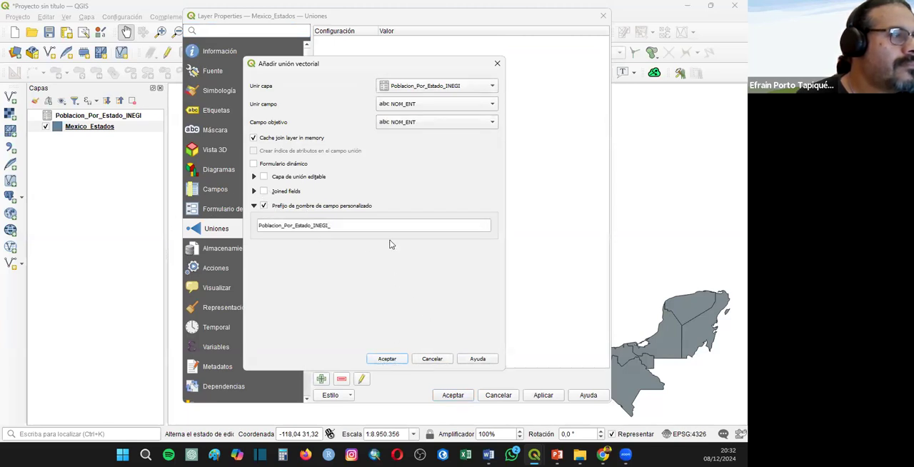
pyautogui.press('Tab')
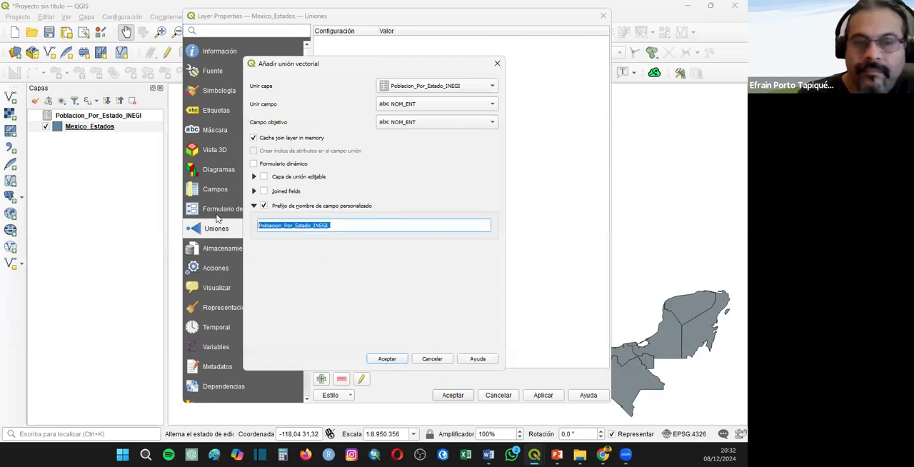
pyautogui.press('BackSpace')
pyautogui.press('super+e')
pyautogui.click(62, 104)
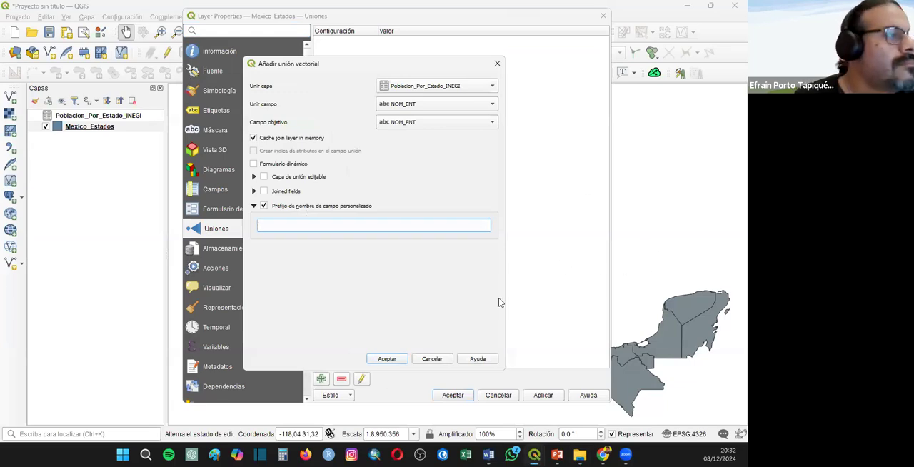
pyautogui.click(386, 358)
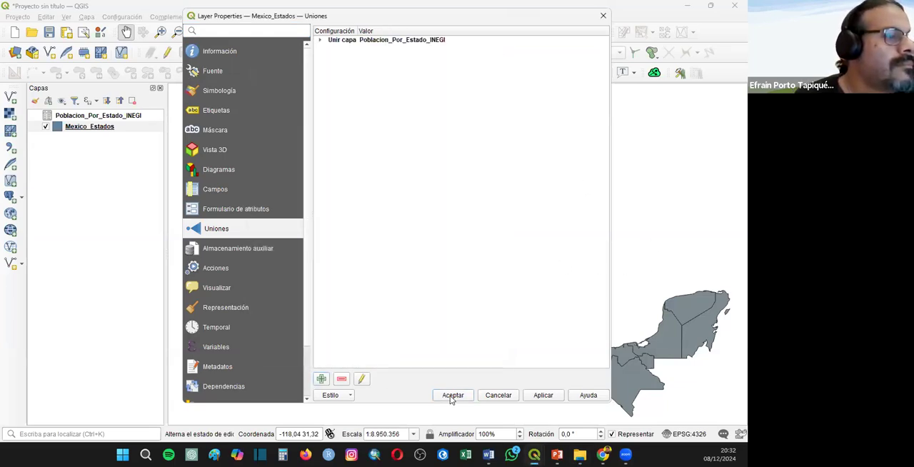
pyautogui.click(453, 394)
# - Check the joined population fields in the attribute table of Mexico_Estados and close it
pyautogui.click(88, 126)
pyautogui.rightClick(86, 126)
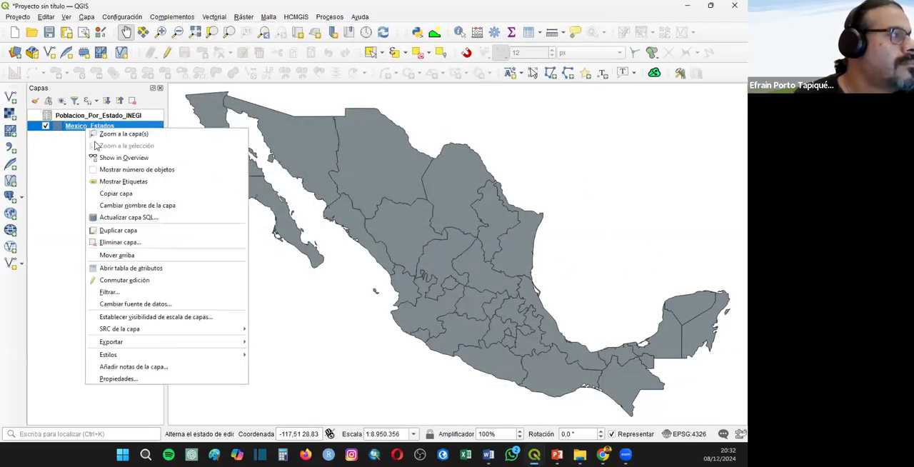
pyautogui.click(118, 268)
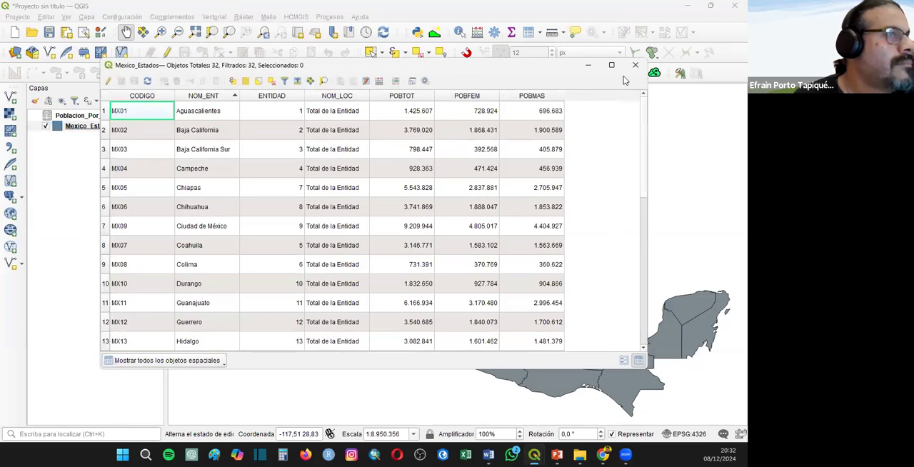
pyautogui.click(636, 65)
# - Set the Mexico_Estados symbology to Categorized with POBTOT as the value
pyautogui.rightClick(91, 128)
pyautogui.click(150, 382)
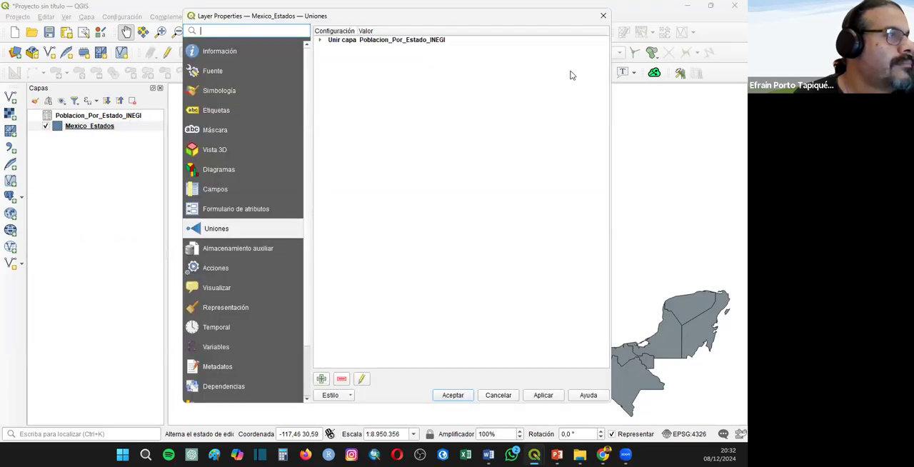
pyautogui.click(215, 92)
pyautogui.click(383, 32)
pyautogui.click(367, 45)
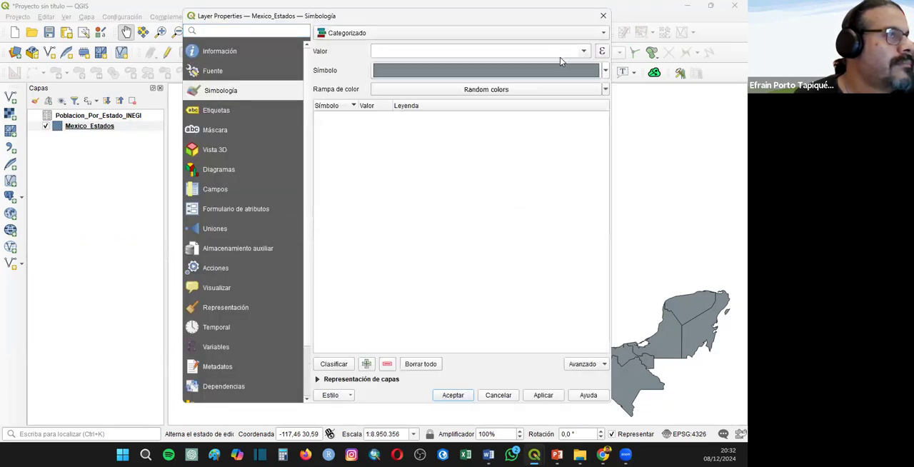
pyautogui.click(602, 53)
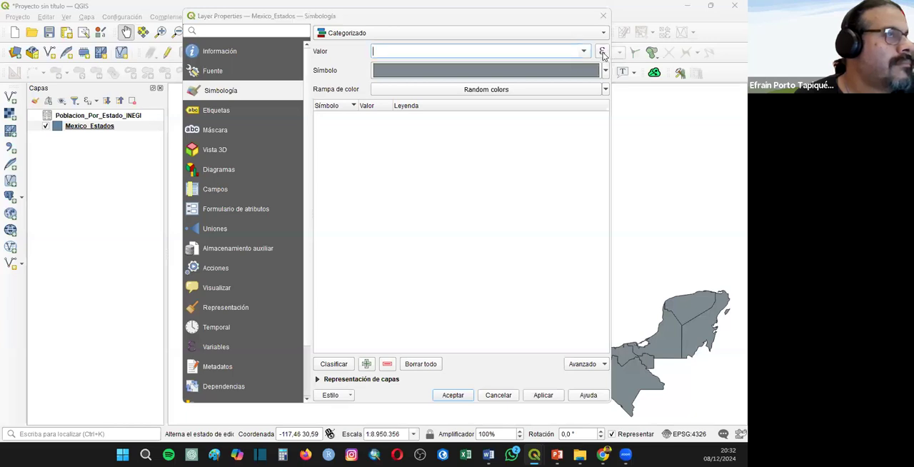
pyautogui.click(606, 73)
pyautogui.click(584, 51)
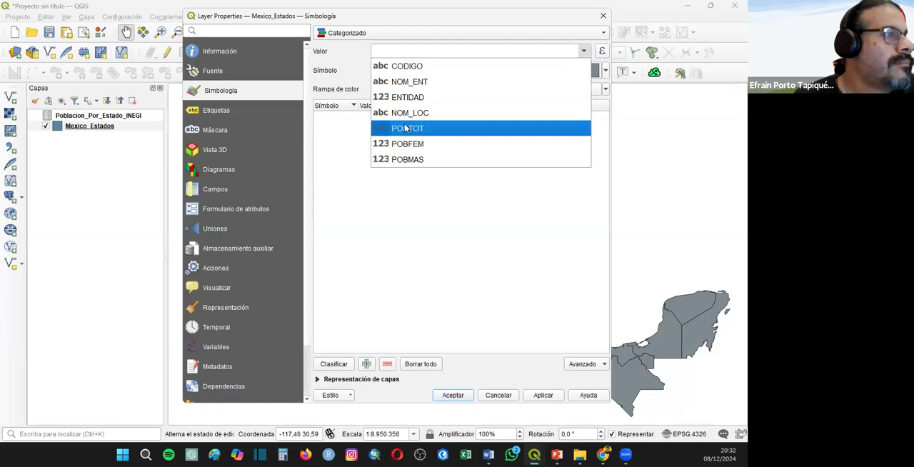
pyautogui.click(405, 129)
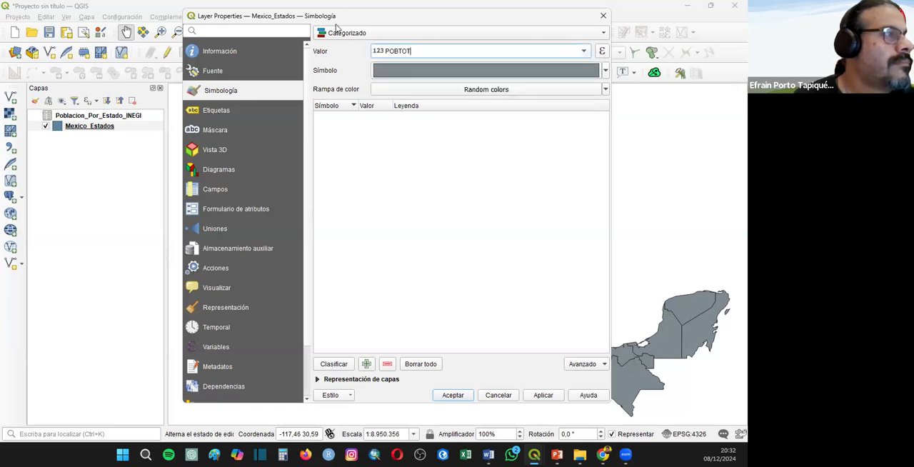
# - Change the symbology to Graduated, classify POBTOT into 5 equal-count (quantile) classes on the white-to-red ramp, and apply it
pyautogui.click(339, 32)
pyautogui.click(348, 42)
pyautogui.click(335, 348)
pyautogui.click(406, 146)
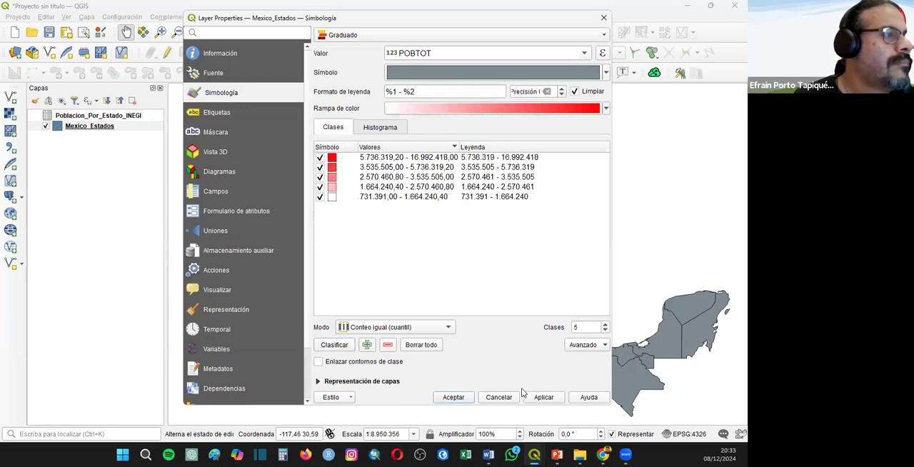
pyautogui.click(452, 396)
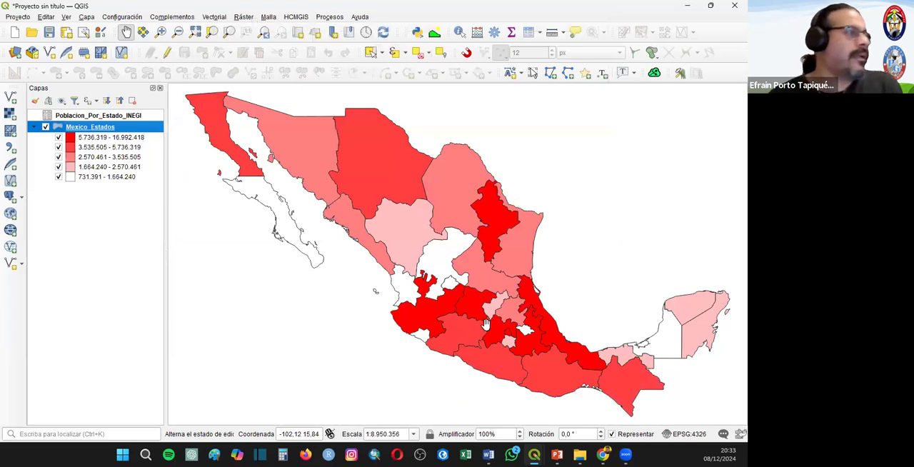
# - Change the fill color of the highest population class of Mexico_Estados to dark red
pyautogui.click(162, 170)
pyautogui.doubleClick(71, 138)
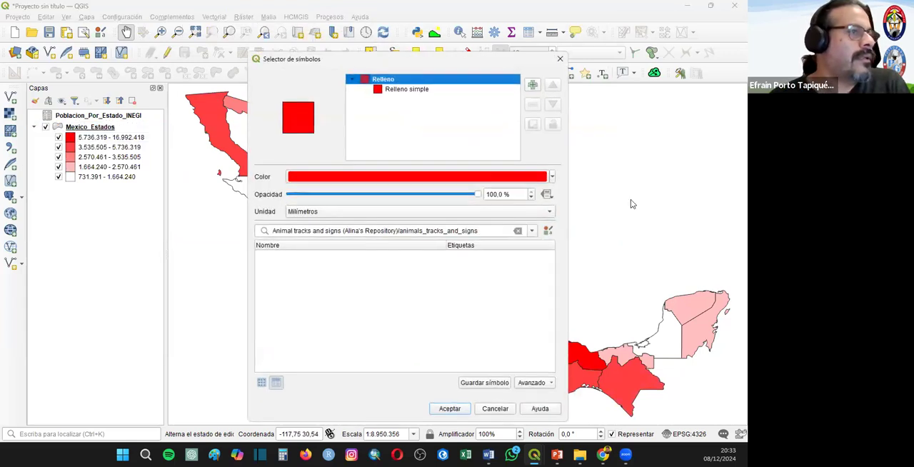
pyautogui.click(551, 177)
pyautogui.moveTo(368, 65)
pyautogui.mouseDown()
pyautogui.moveTo(362, 47)
pyautogui.moveTo(391, 59)
pyautogui.mouseUp()
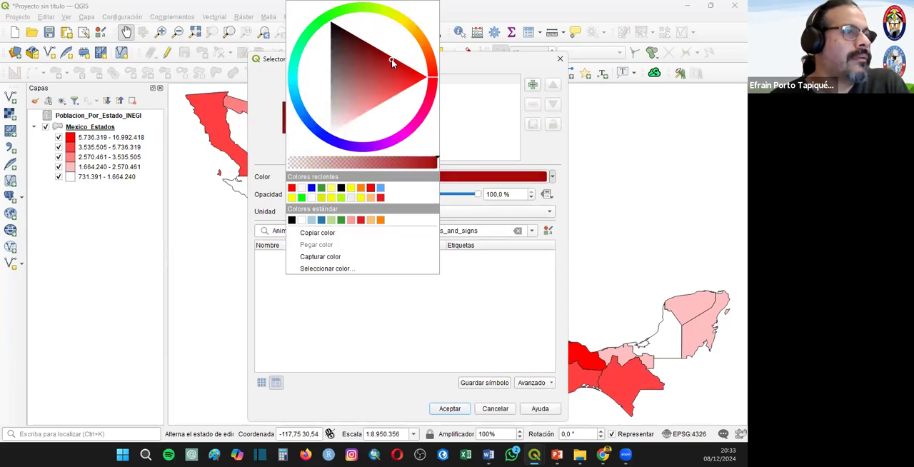
pyautogui.click(444, 409)
# - Return the map to its full extent and switch to the closing slide of the presentation
pyautogui.moveTo(444, 409); pyautogui.dragTo(457, 255)
pyautogui.moveTo(453, 361); pyautogui.dragTo(450, 373)
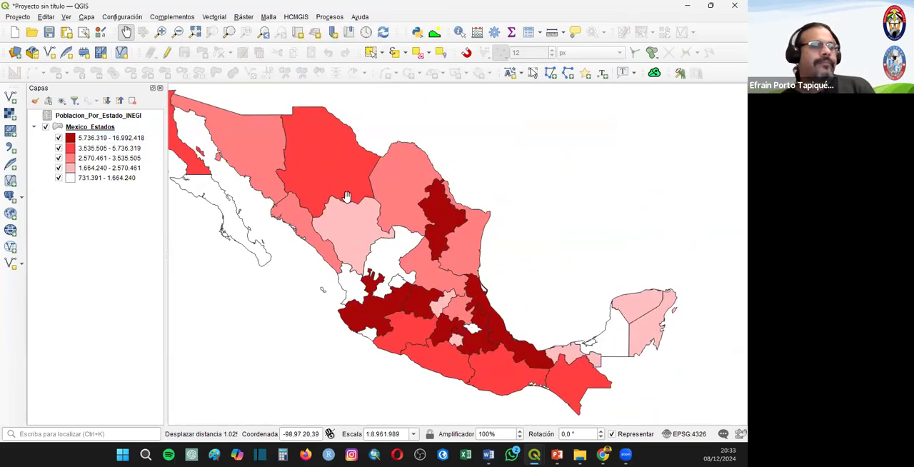
pyautogui.click(195, 33)
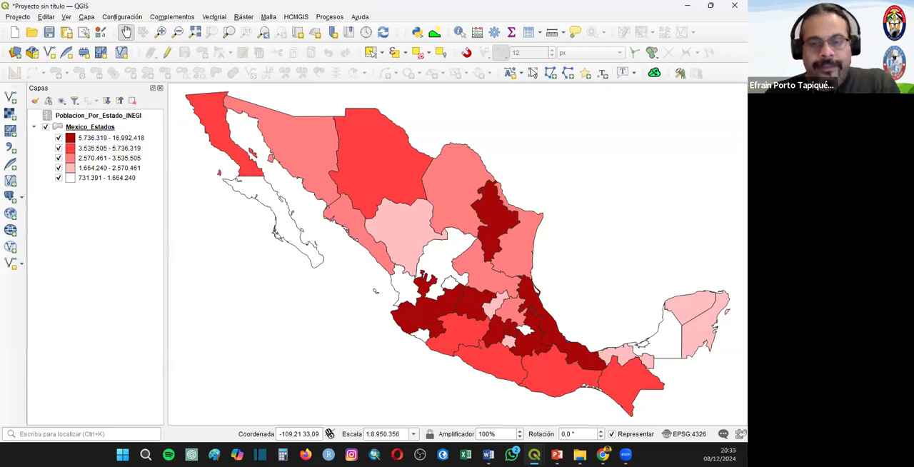
pyautogui.hotkey('alt', 'Tab')
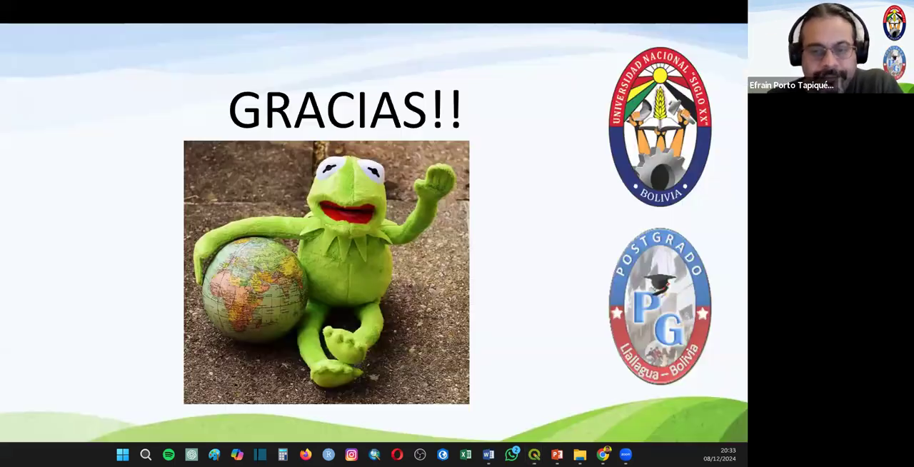